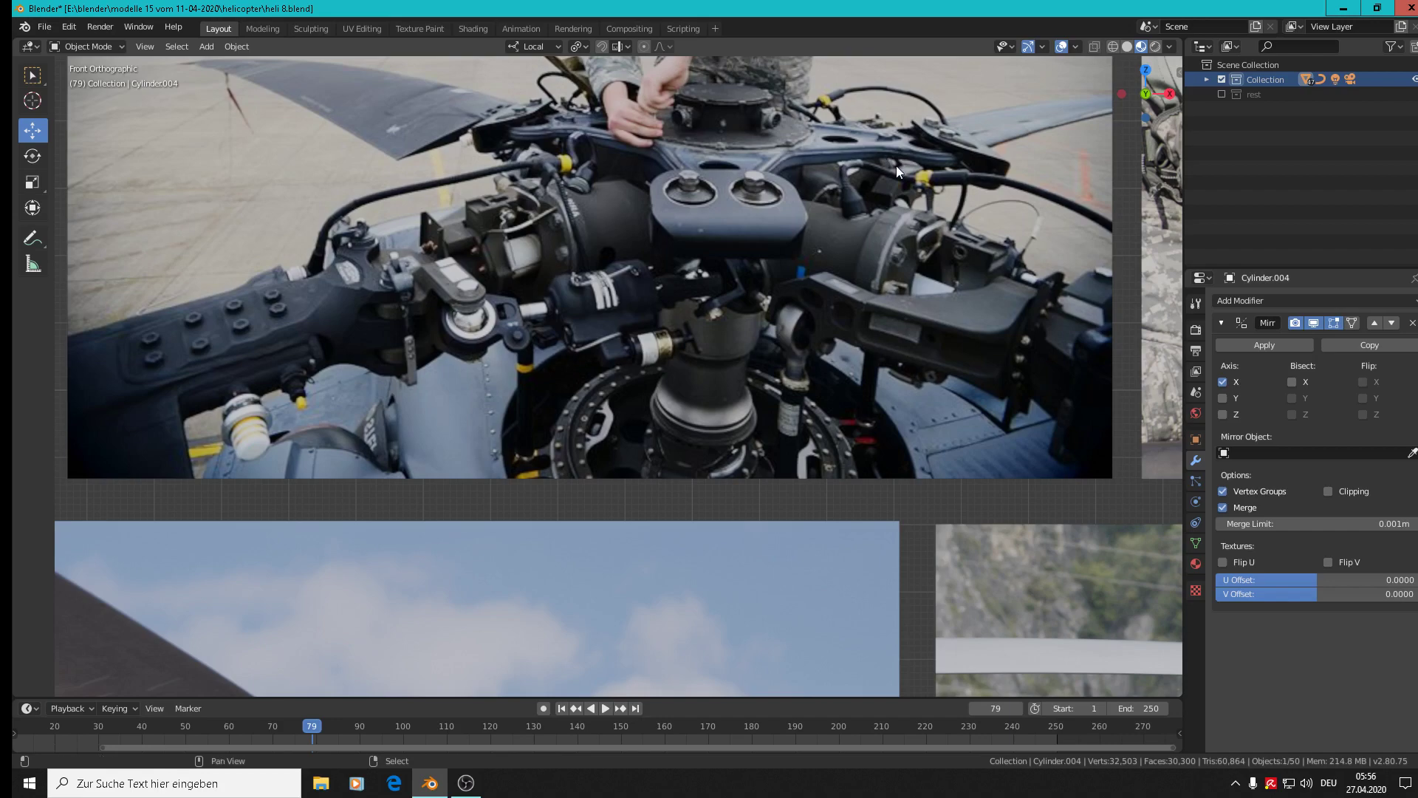
# Add a circle mesh with 6 vertices at the yellow cable connector on the rotor arm in the first reference photo.
pyautogui.keyDown('shift'); pyautogui.moveTo(897, 166); pyautogui.dragTo(495, 329, button='middle'); pyautogui.keyUp('shift')
pyautogui.scroll(3, 492, 333)
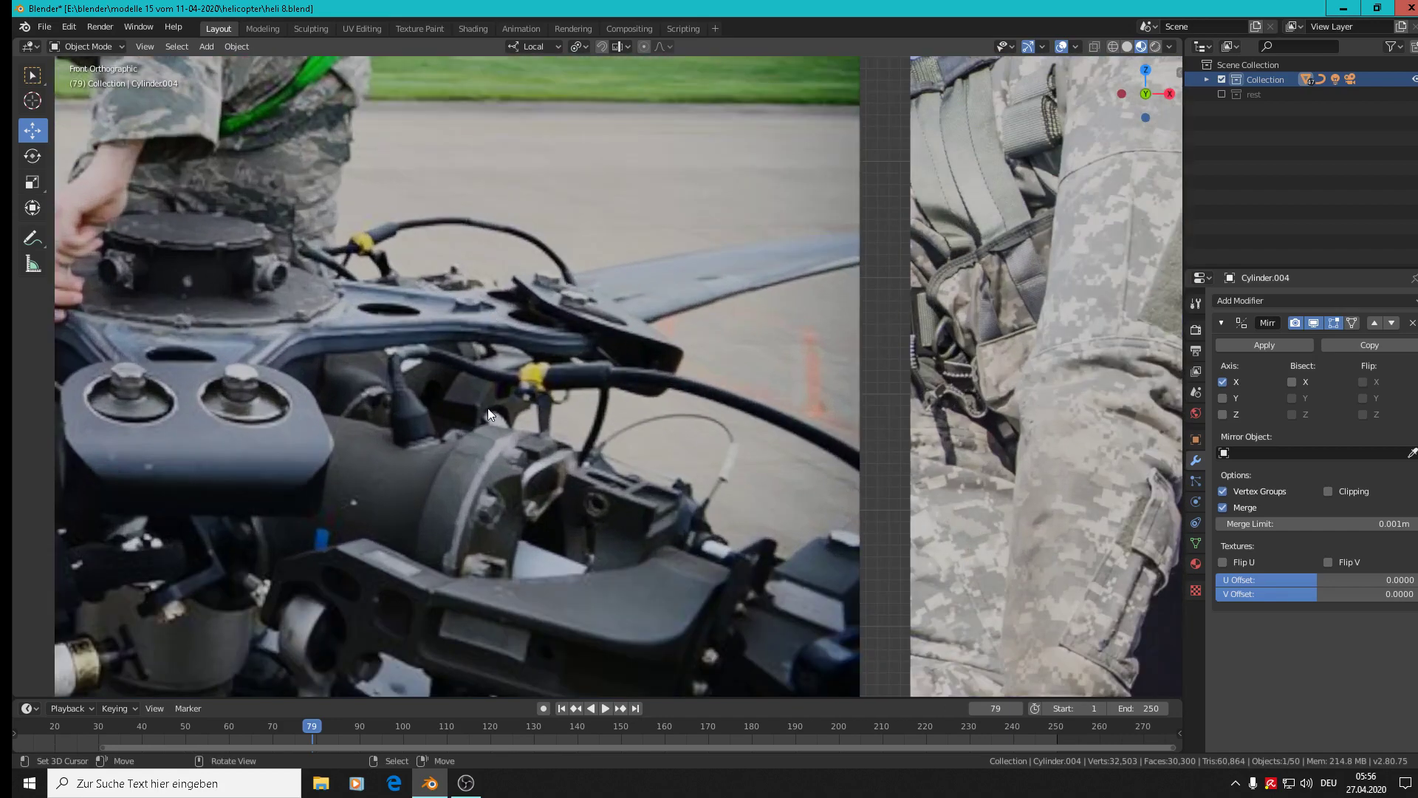
pyautogui.keyDown('shift'); pyautogui.moveTo(488, 407); pyautogui.dragTo(759, 307, button='middle'); pyautogui.keyUp('shift')
pyautogui.moveTo(805, 336); pyautogui.dragTo(760, 428)
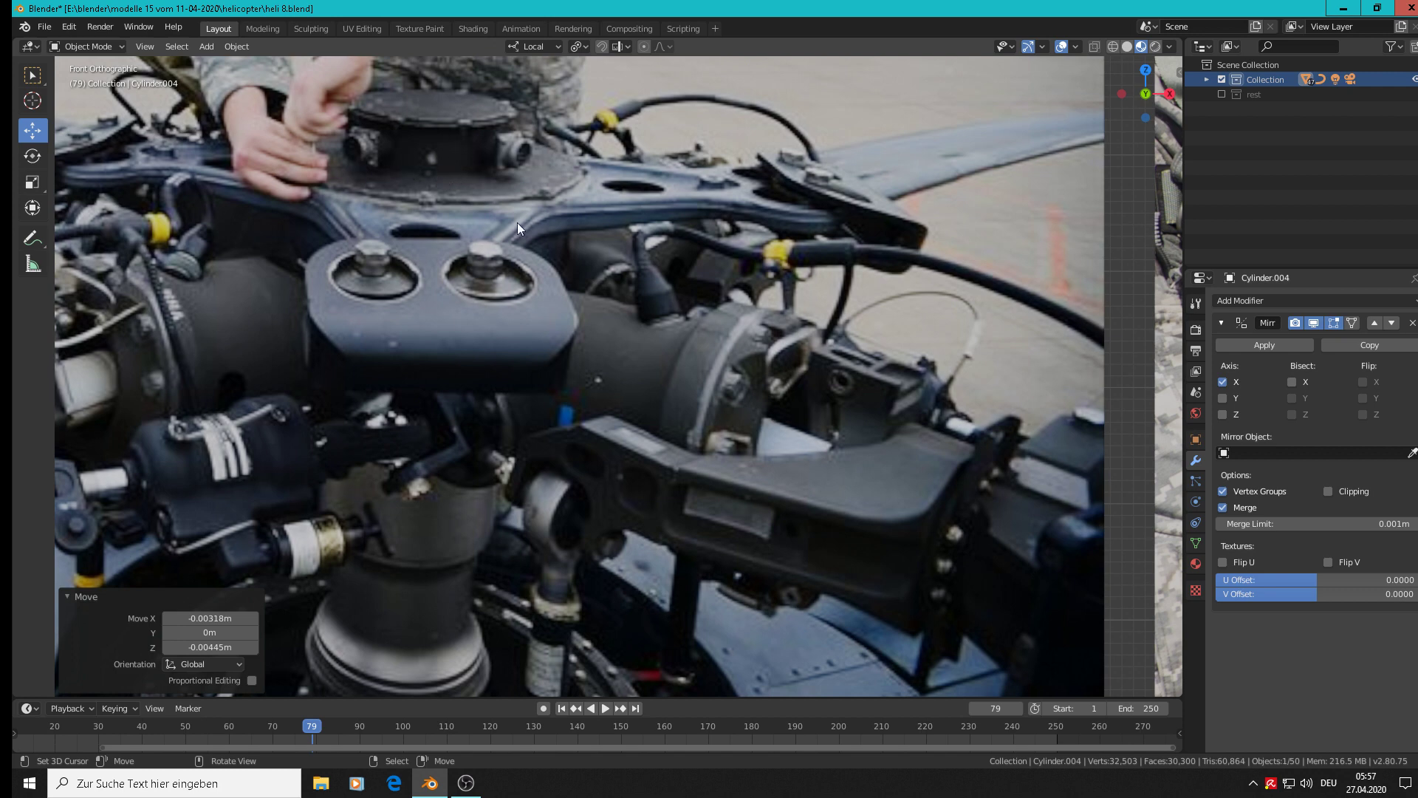
pyautogui.click(206, 49)
pyautogui.moveTo(211, 61)
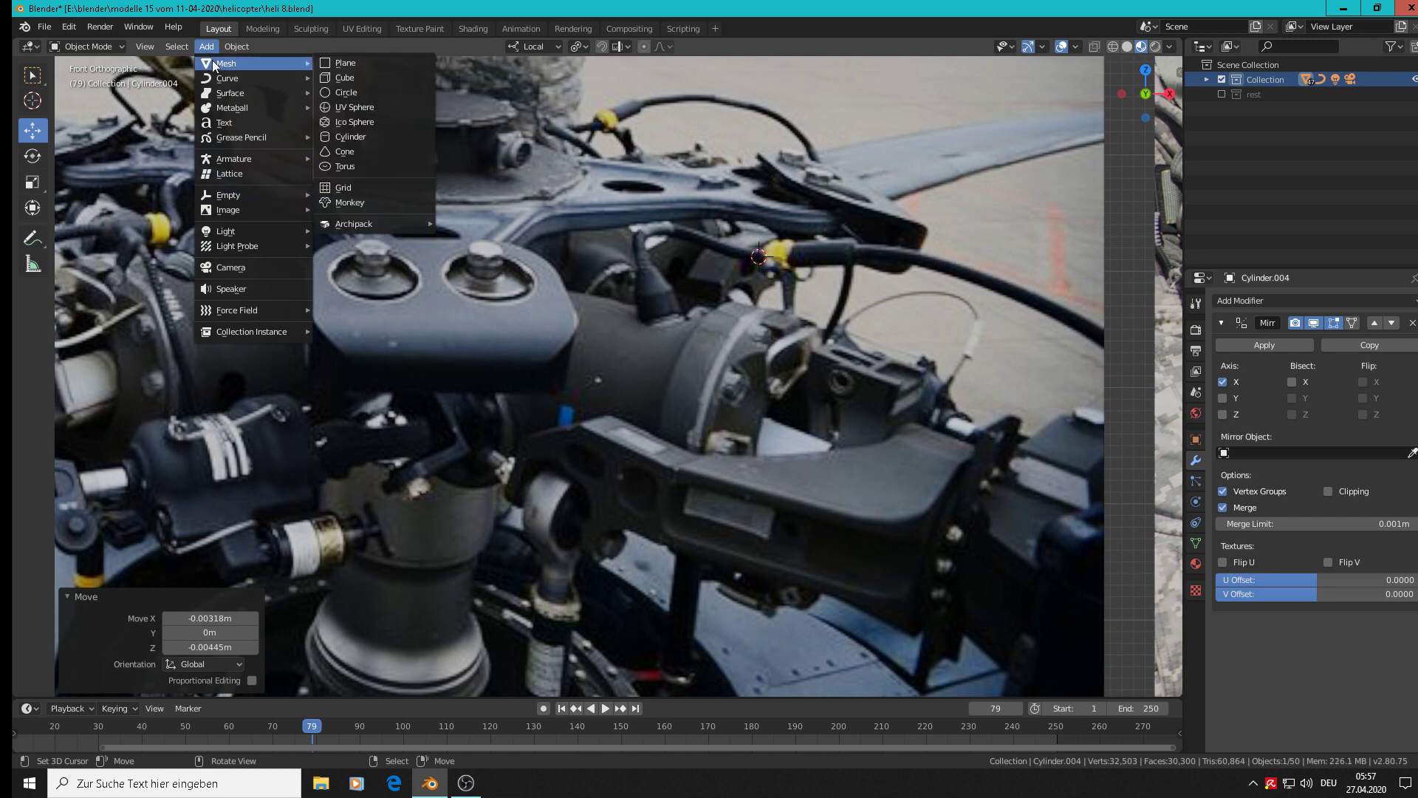
pyautogui.click(347, 92)
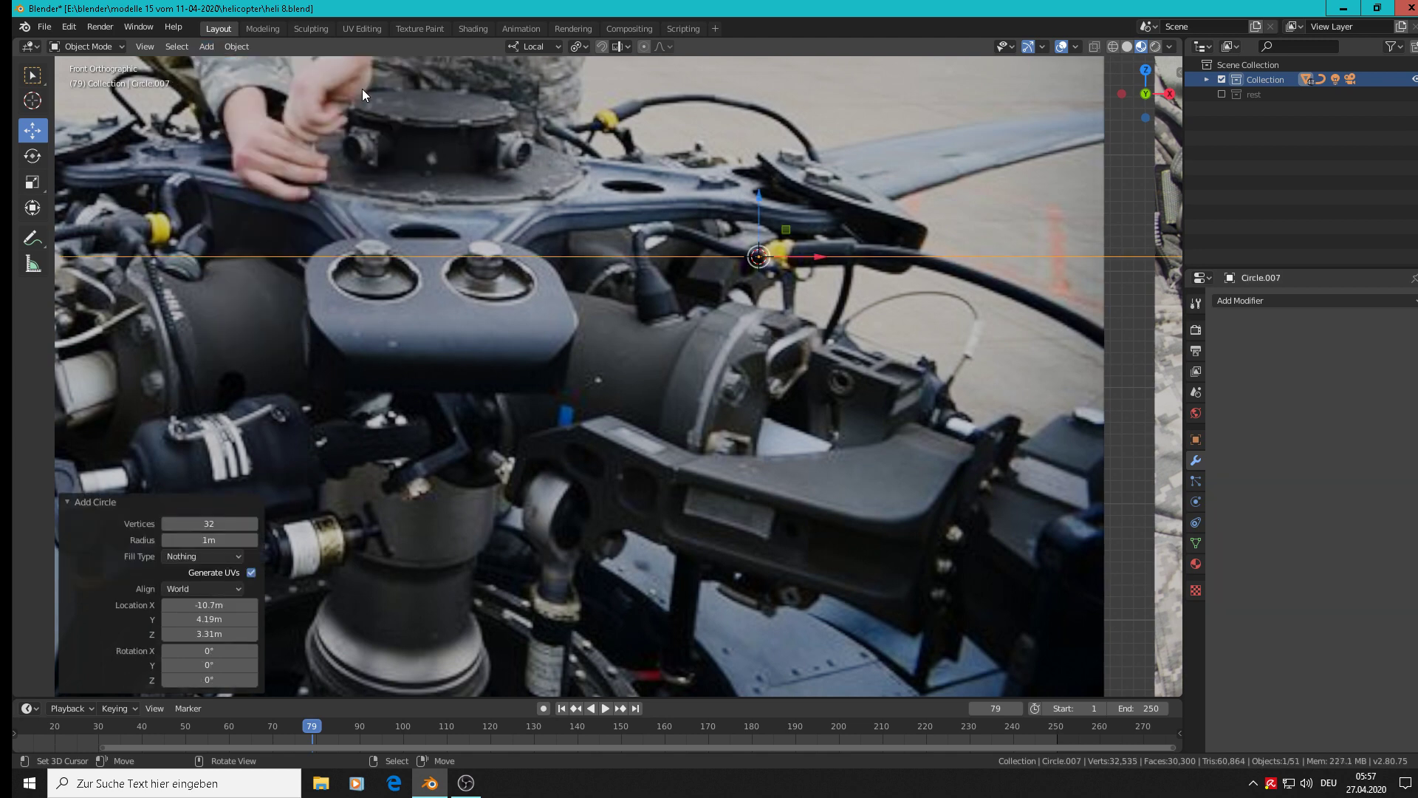
pyautogui.click(212, 522)
pyautogui.write('6')
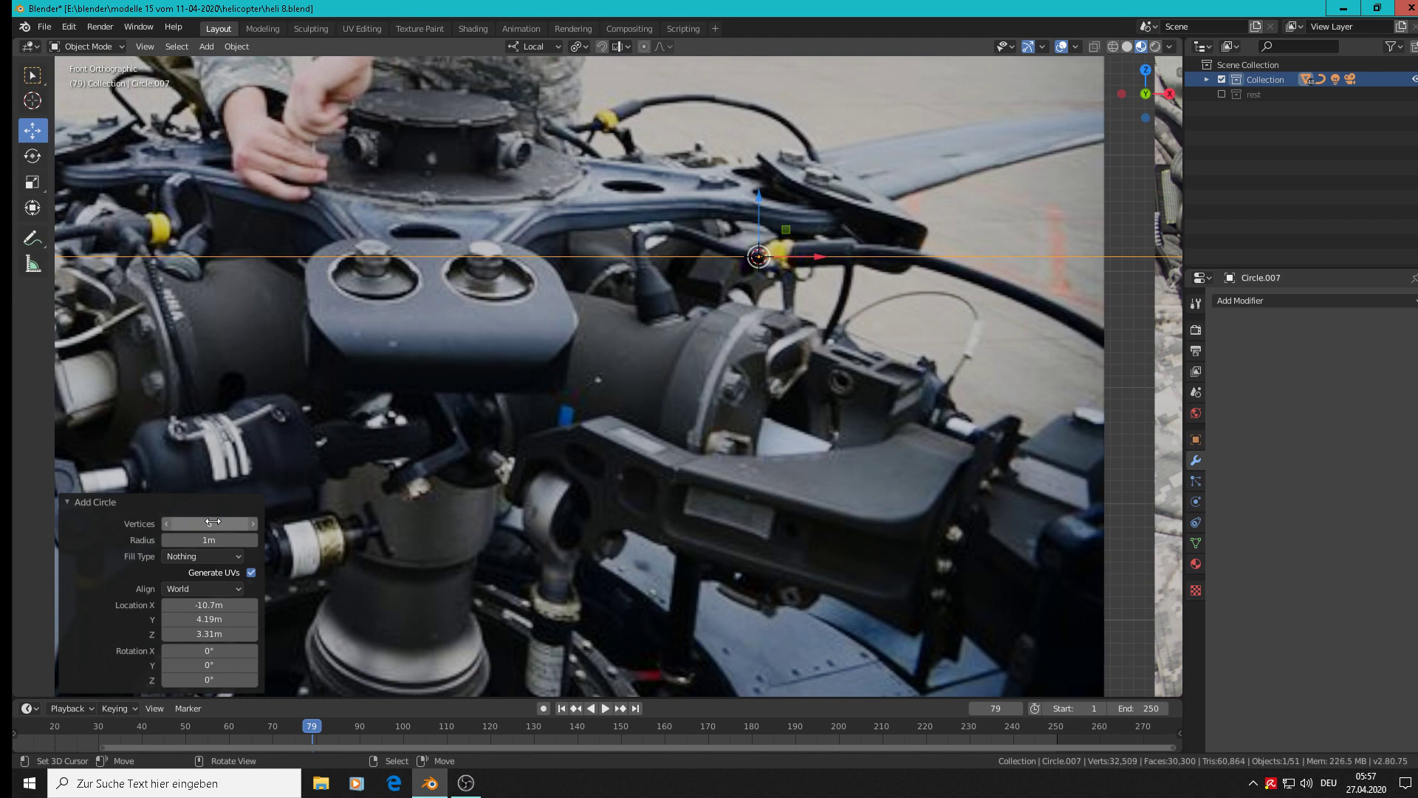
# Scale the six-sided circle down by a factor of 0.138 and reduce it a second time.
pyautogui.write('s')
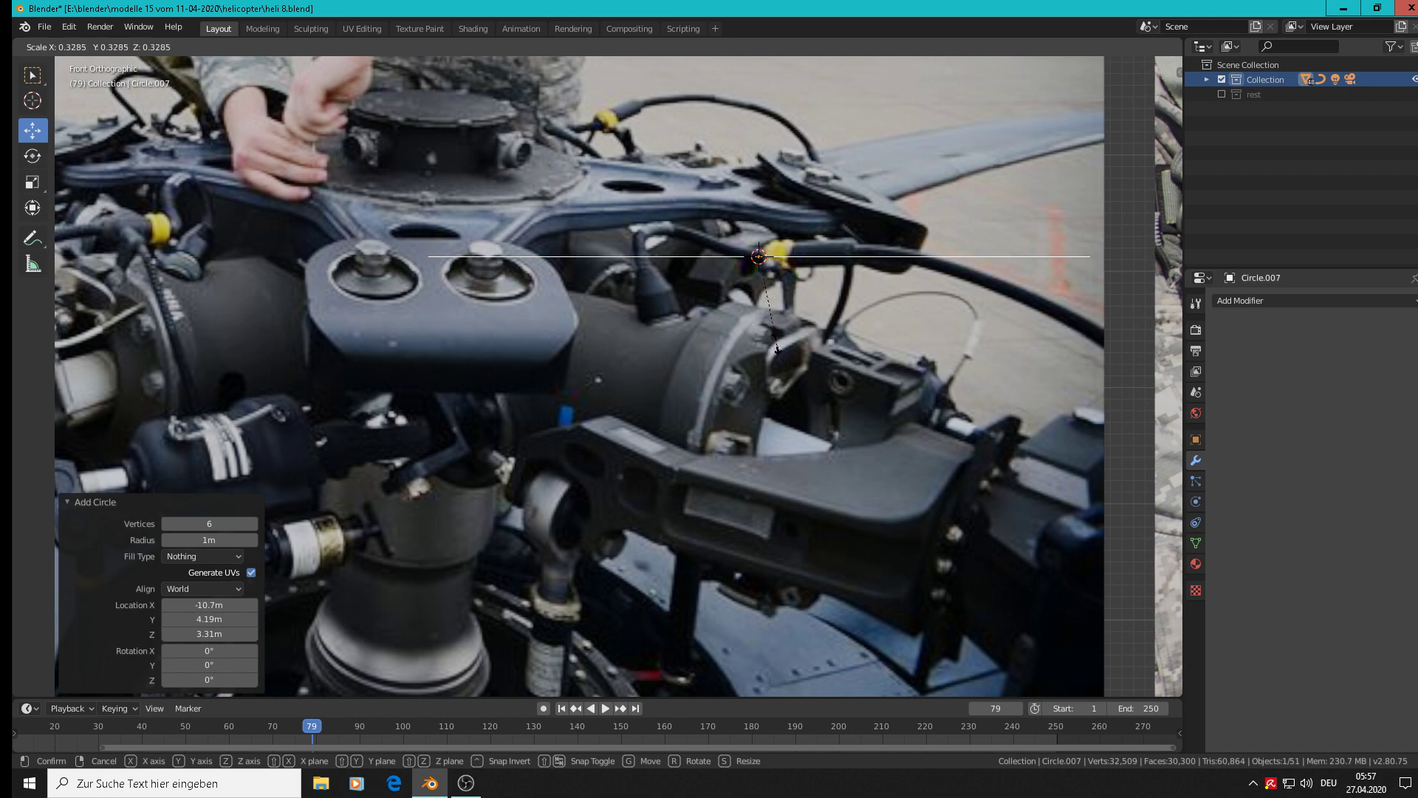
pyautogui.click(766, 296)
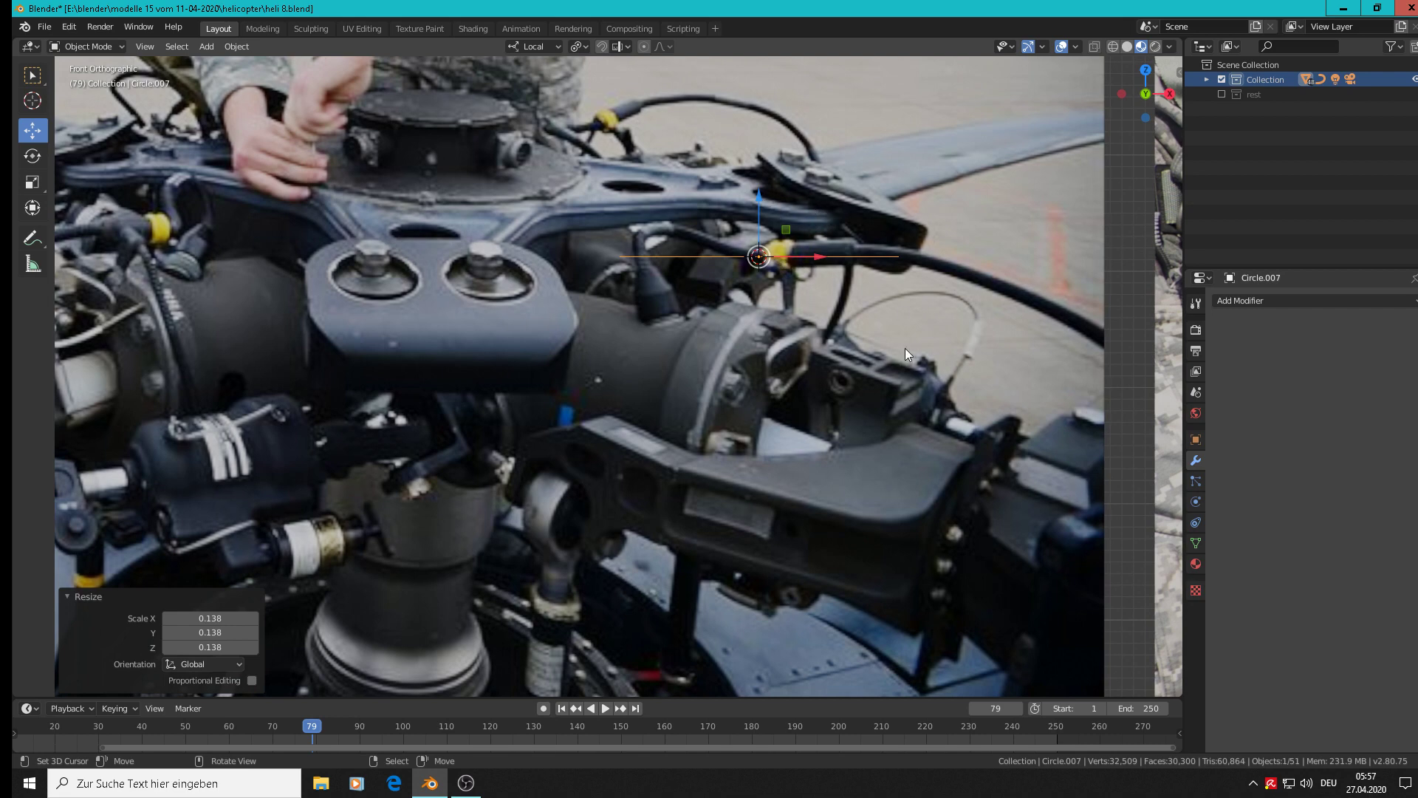
pyautogui.press('s')
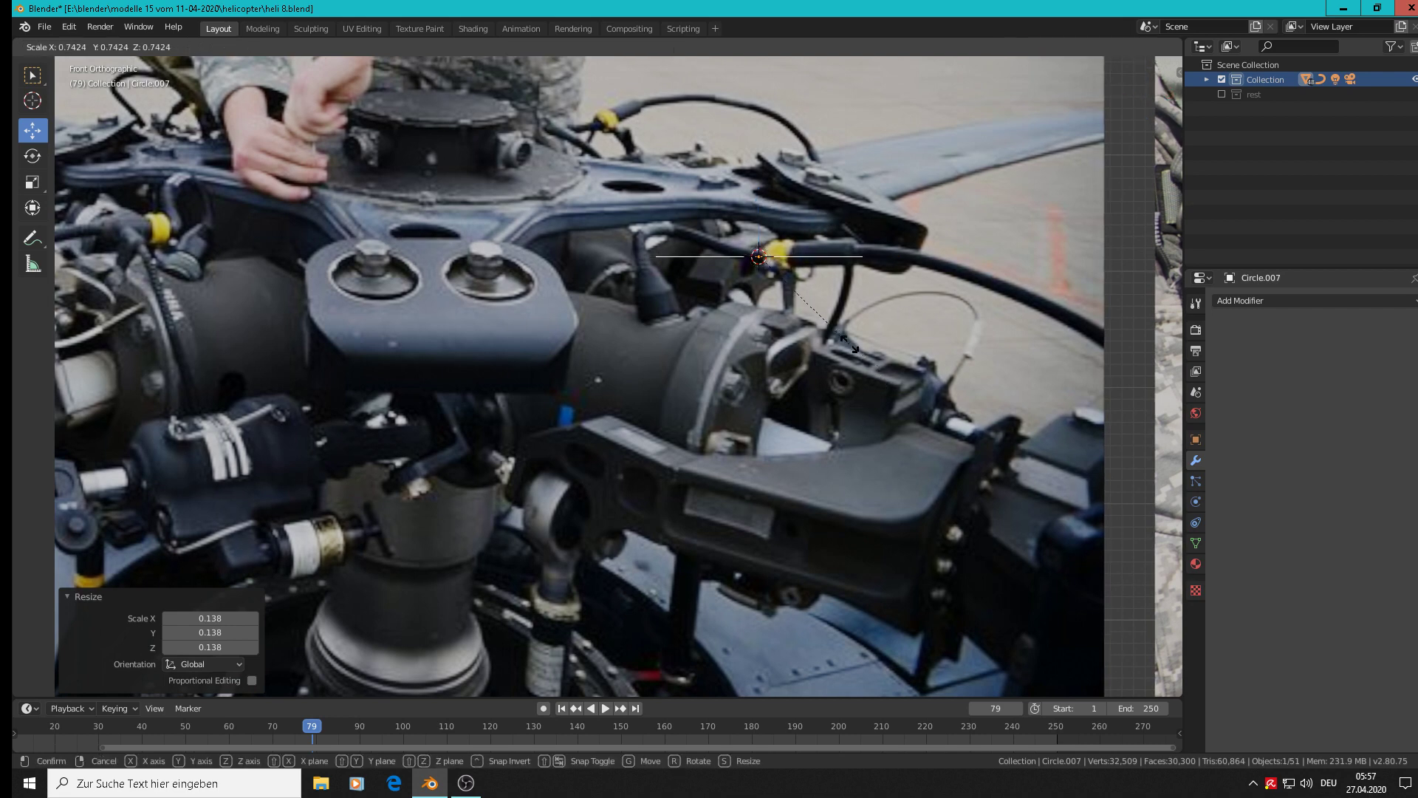
pyautogui.click(778, 294)
# Move the circle about 0.0292 m along X and -0.152 m along its local Y, in front of the reference photo.
pyautogui.moveTo(808, 259); pyautogui.dragTo(842, 258)
pyautogui.moveTo(815, 334); pyautogui.dragTo(815, 303, button='middle')
pyautogui.press('g')
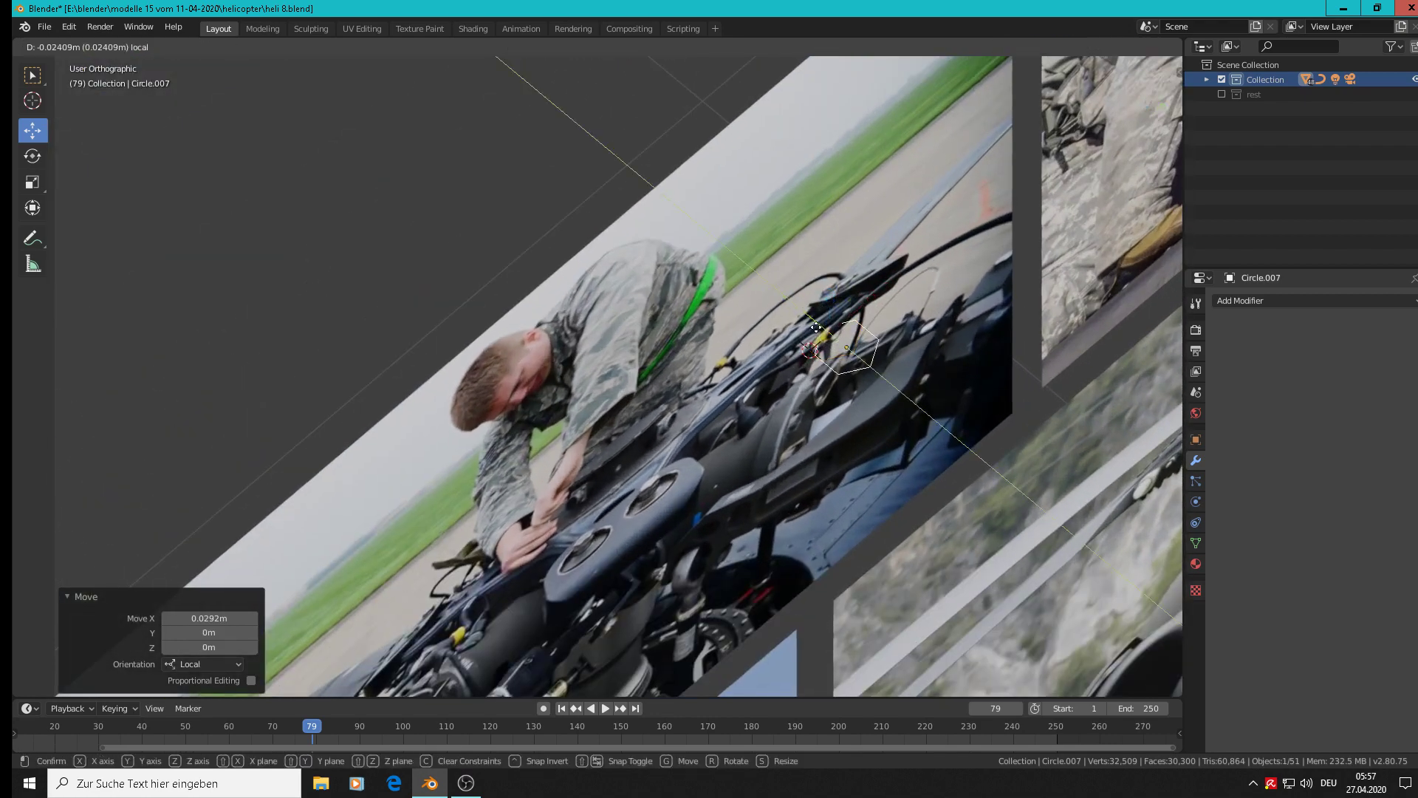
pyautogui.click(887, 391)
pyautogui.scroll(6, 953, 428)
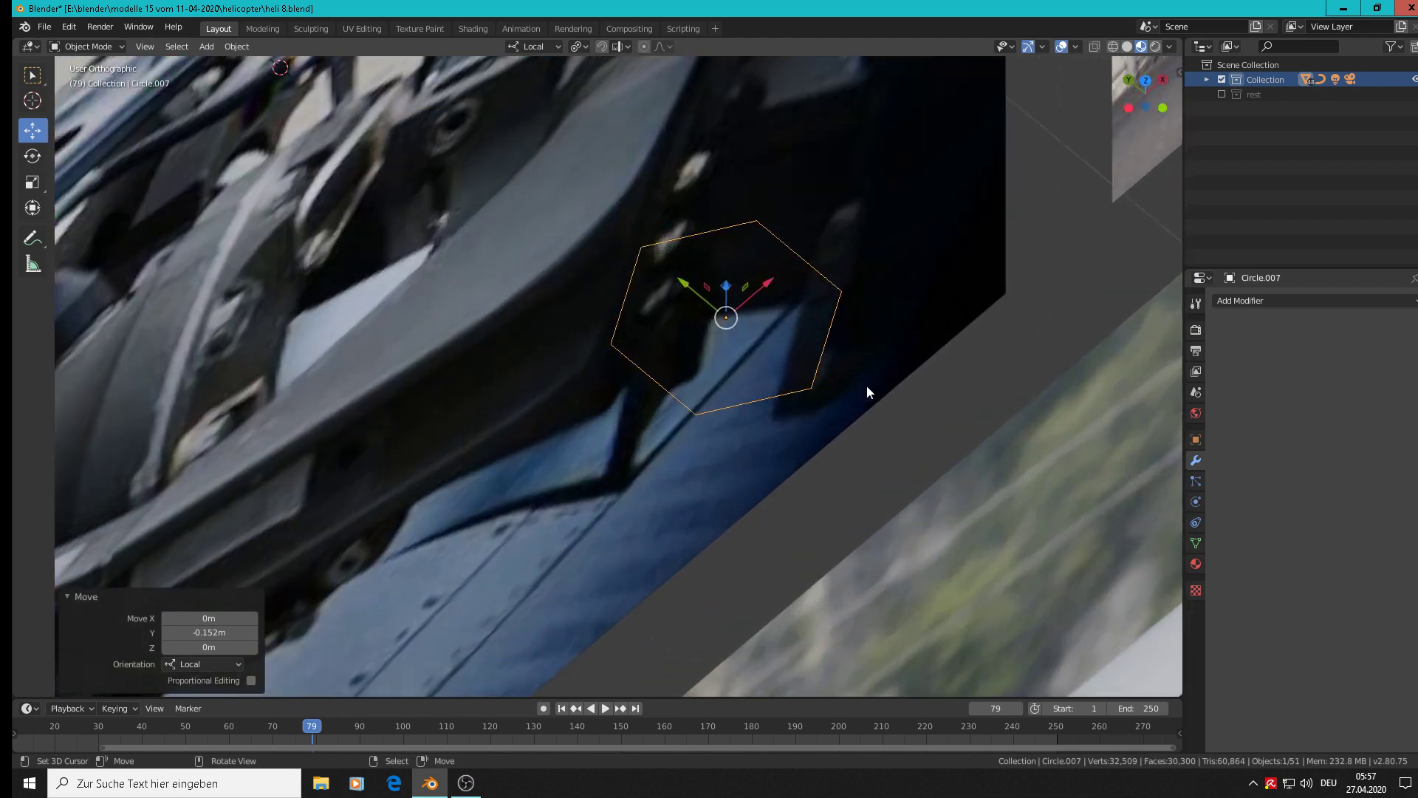
# Delete one vertex of the six-sided circle in Edit Mode to leave an open outline.
pyautogui.press('Tab')
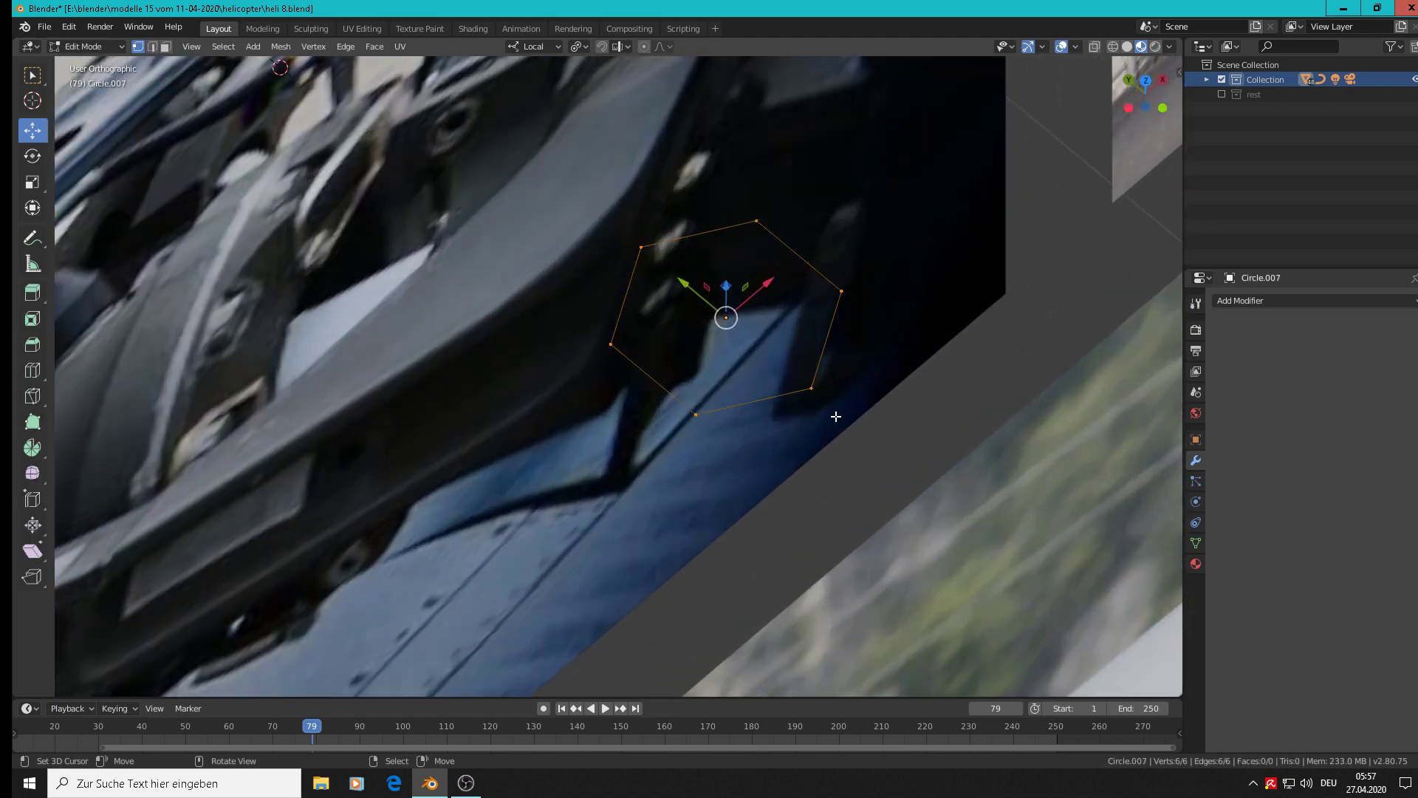
pyautogui.click(647, 245)
pyautogui.rightClick(633, 238)
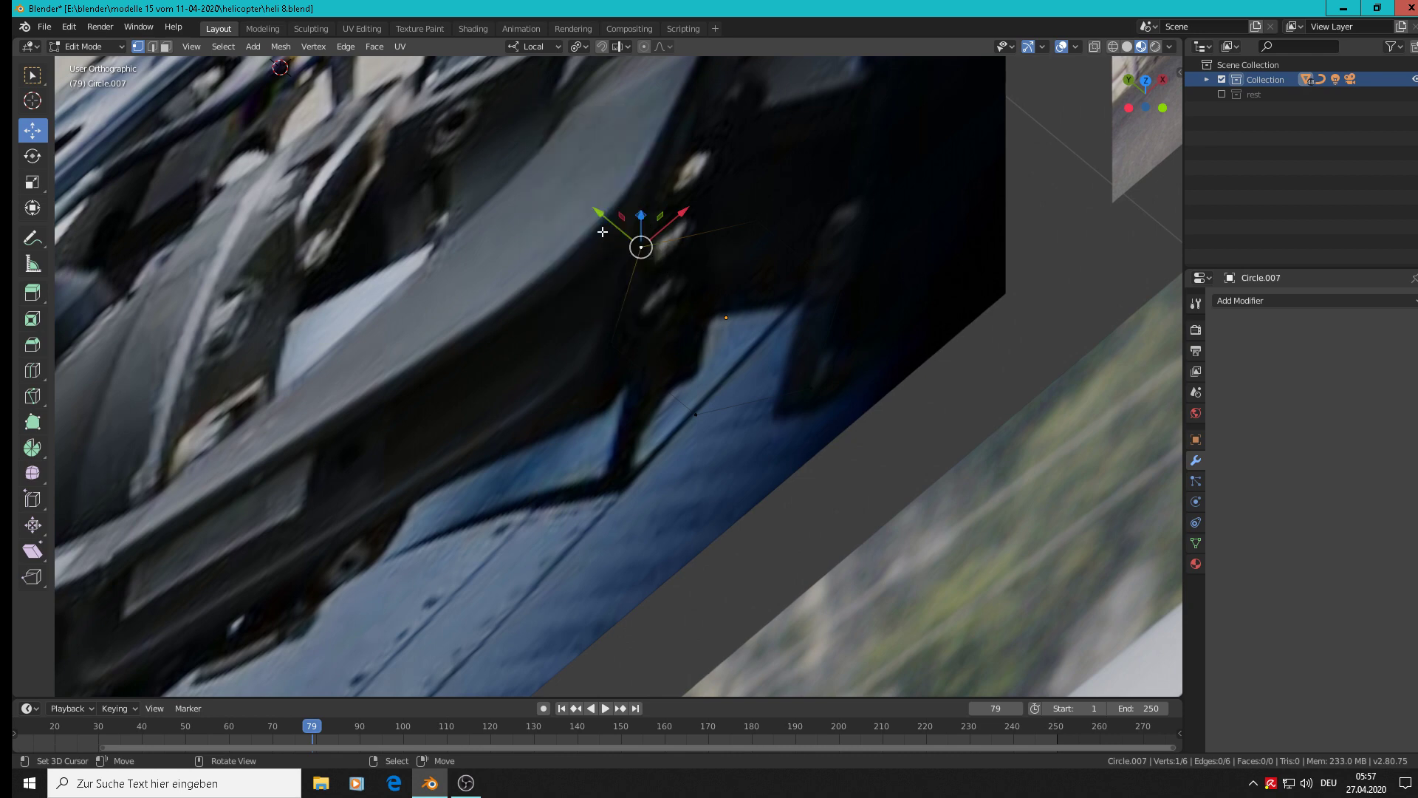
pyautogui.press('x')
pyautogui.click(574, 146)
# Check the outline's two open end vertices, clear the selection and place the 3D cursor at the circle's origin.
pyautogui.moveTo(766, 279); pyautogui.dragTo(821, 193, button='middle')
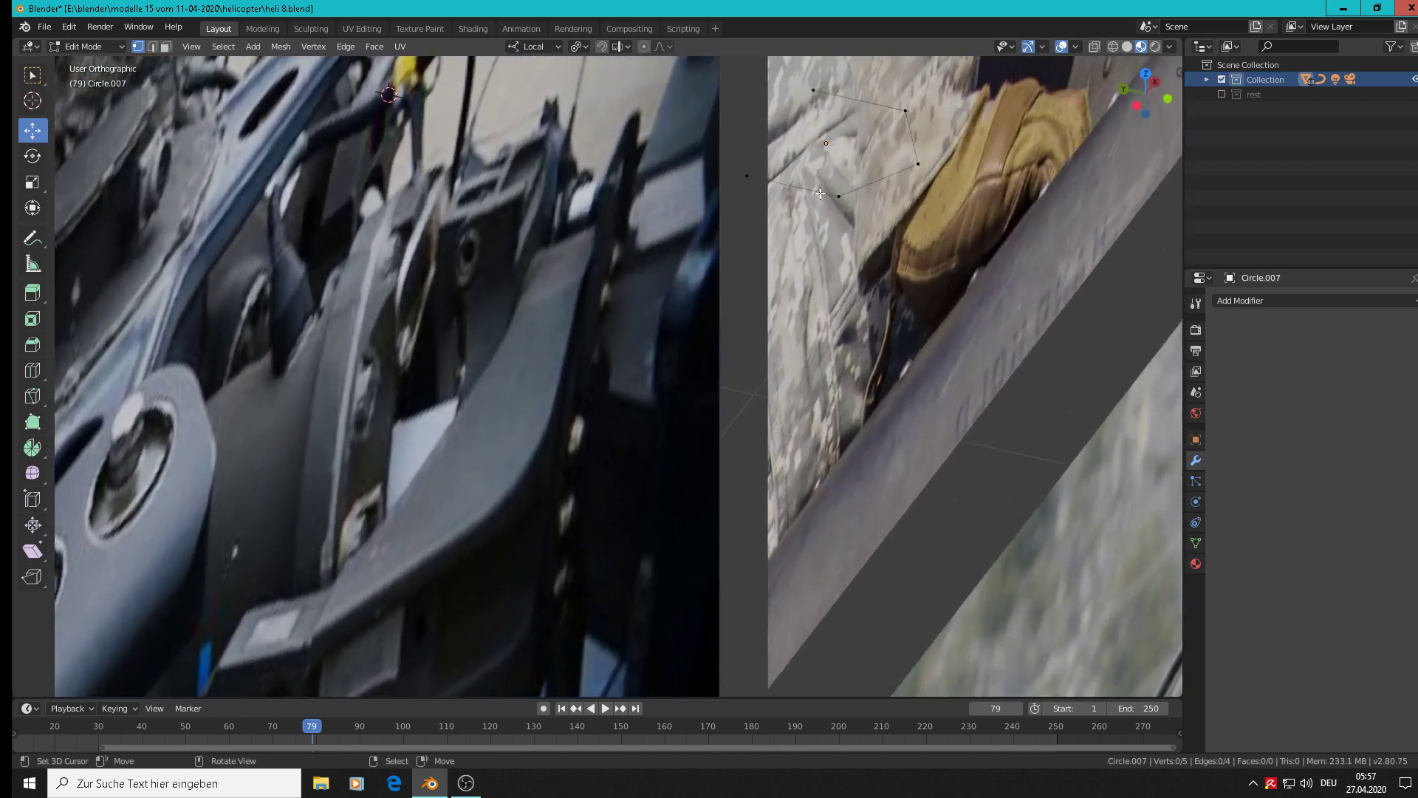
pyautogui.click(813, 91)
pyautogui.keyDown('shift'); pyautogui.click(747, 175); pyautogui.keyUp('shift')
pyautogui.moveTo(727, 127); pyautogui.dragTo(697, 503, button='middle')
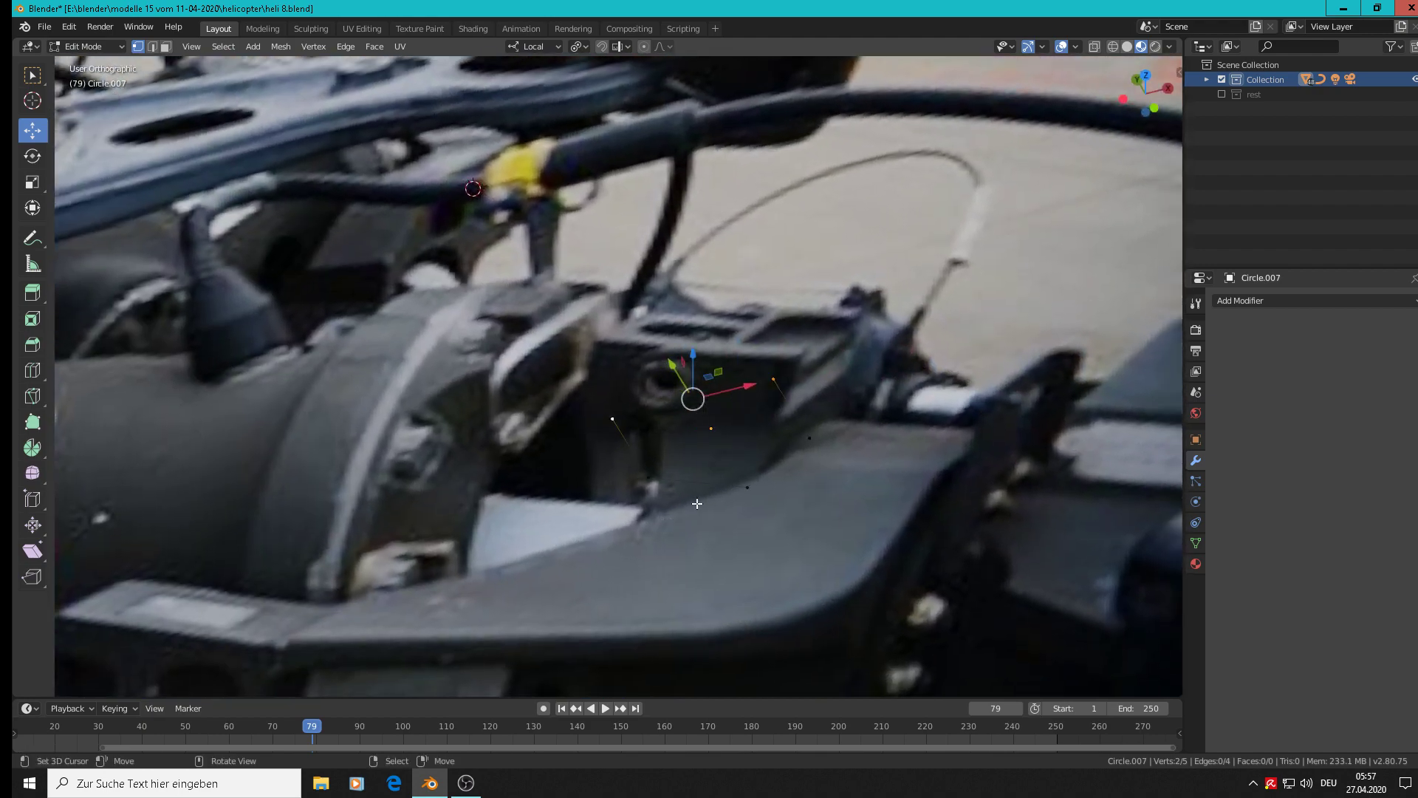
pyautogui.hotkey('alt', 'a')
pyautogui.keyDown('shift'); pyautogui.rightClick(710, 428); pyautogui.keyUp('shift')
# Try adding a second six-vertex circle at the 3D cursor and moving it 0.0746 m along local Z.
pyautogui.click(260, 47)
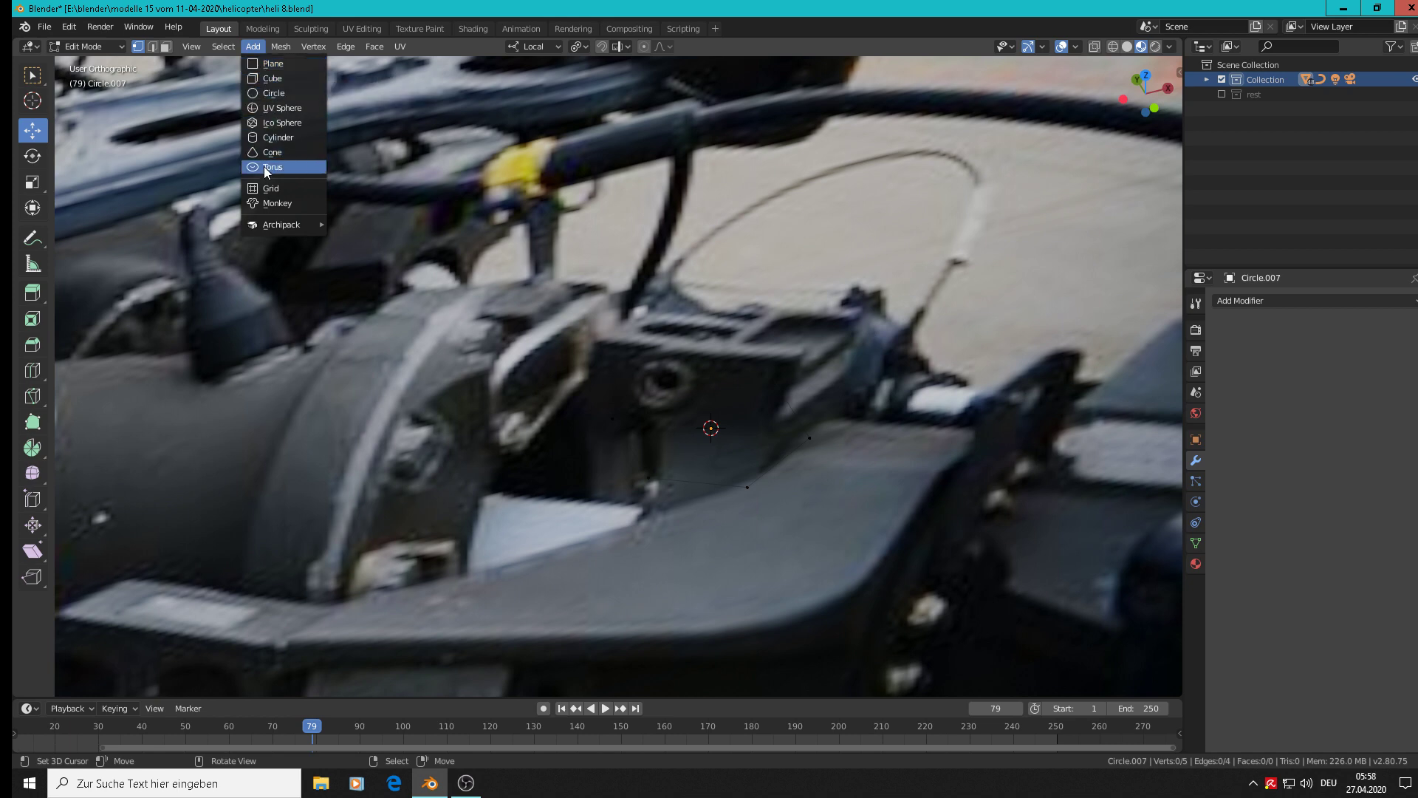
pyautogui.click(272, 93)
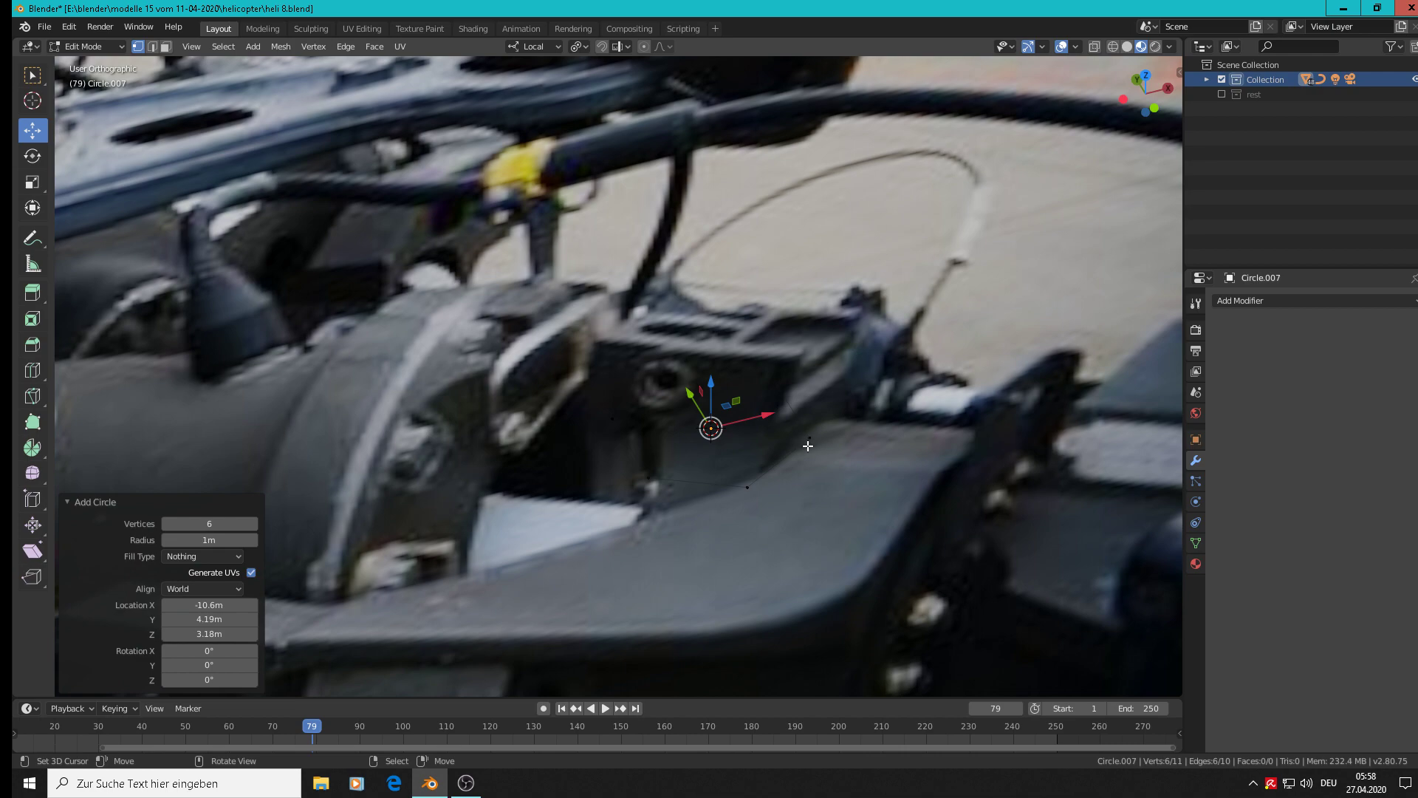
pyautogui.moveTo(840, 517); pyautogui.dragTo(817, 470, button='middle')
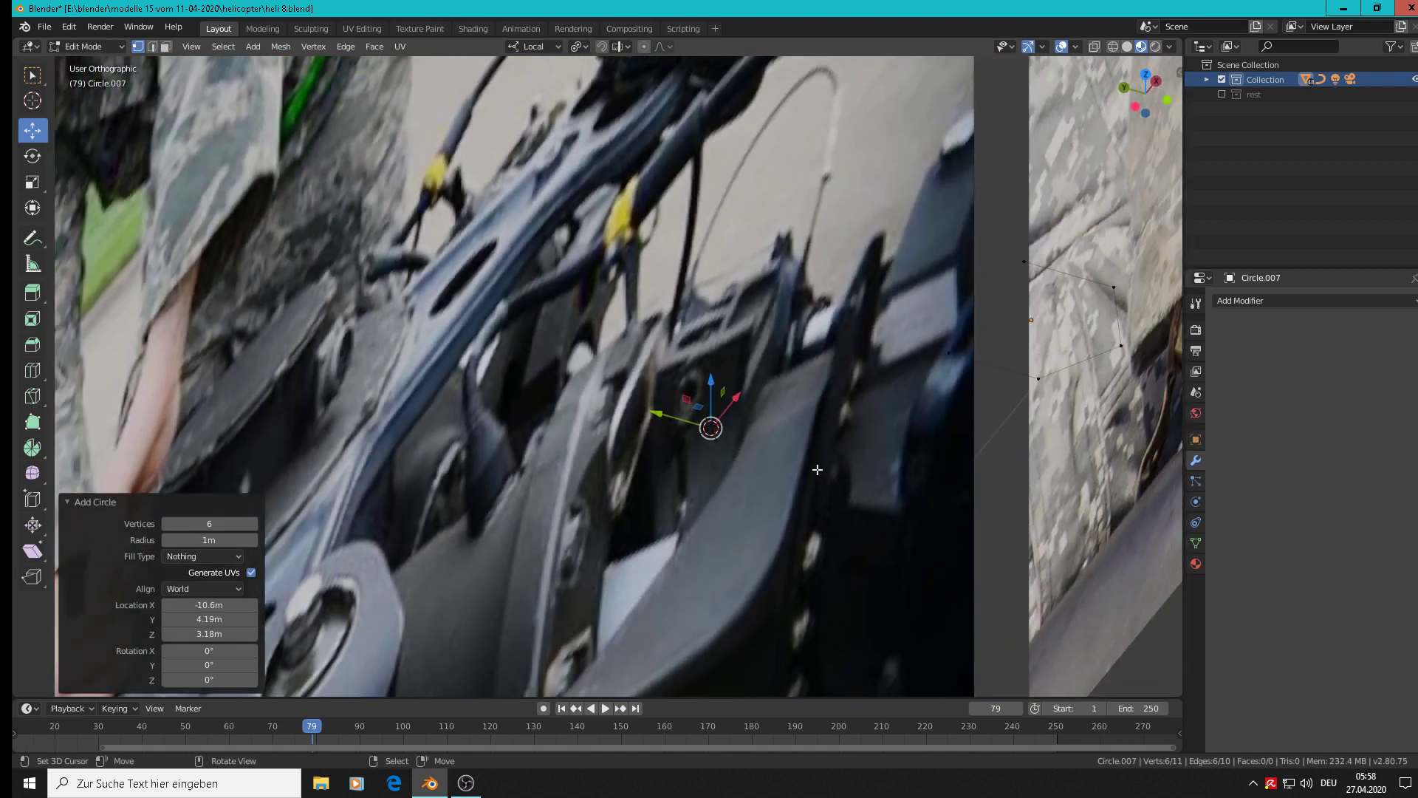
pyautogui.moveTo(710, 427); pyautogui.dragTo(920, 315)
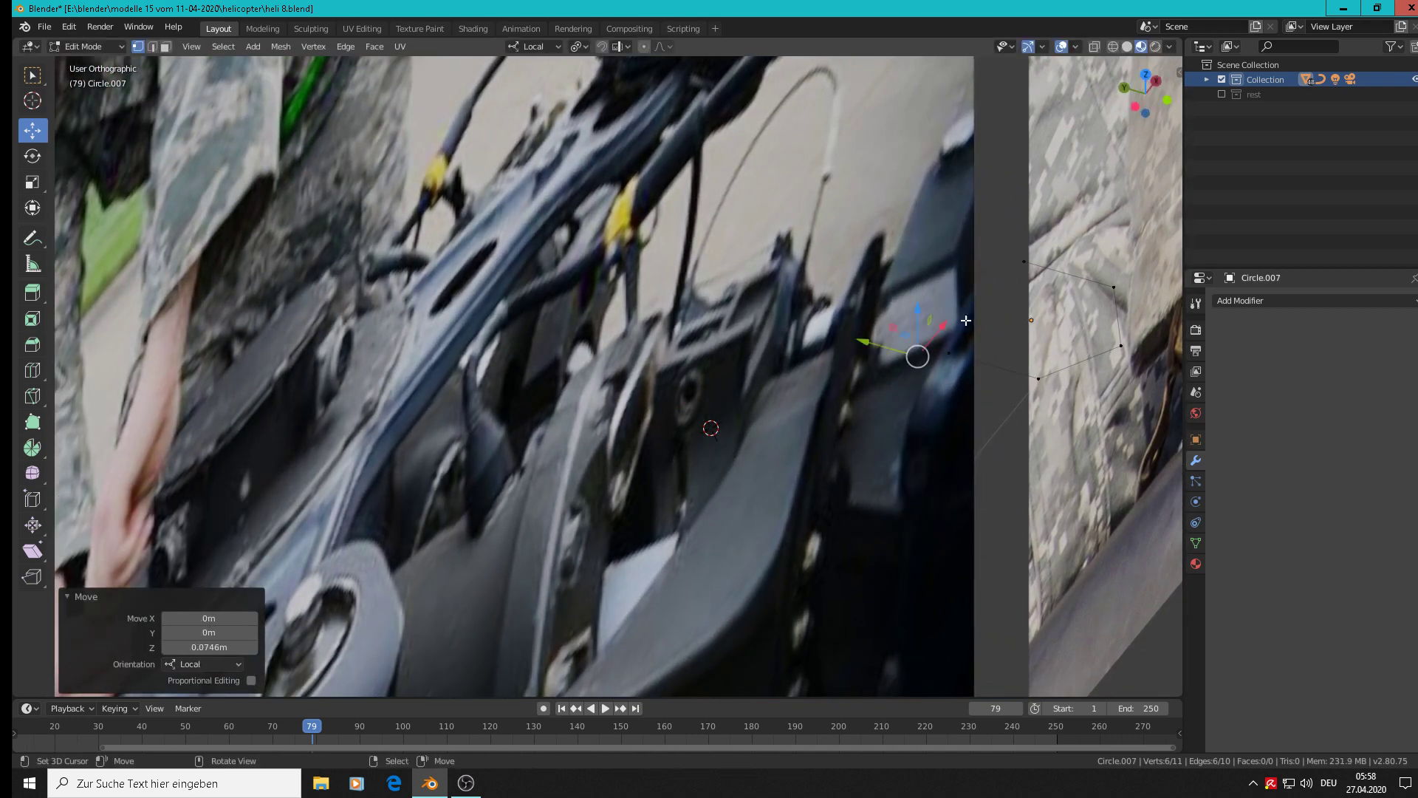
# Examine from several angles how the added circle sits relative to the open outline and the reference photo.
pyautogui.scroll(2, 975, 399)
pyautogui.scroll(-3, 976, 399)
pyautogui.press('Tab')
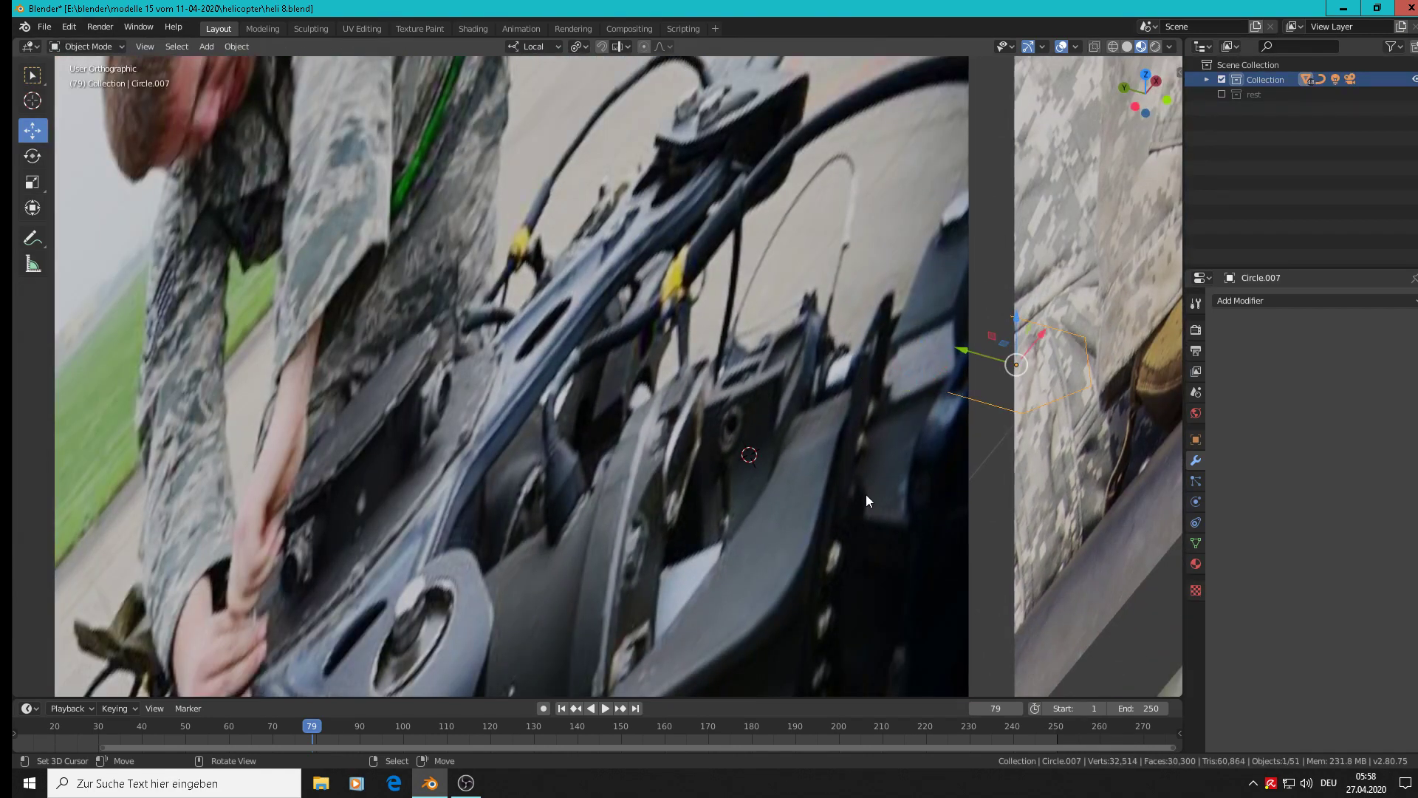
pyautogui.moveTo(902, 479); pyautogui.dragTo(968, 516, button='middle')
pyautogui.moveTo(865, 513); pyautogui.dragTo(729, 517, button='middle')
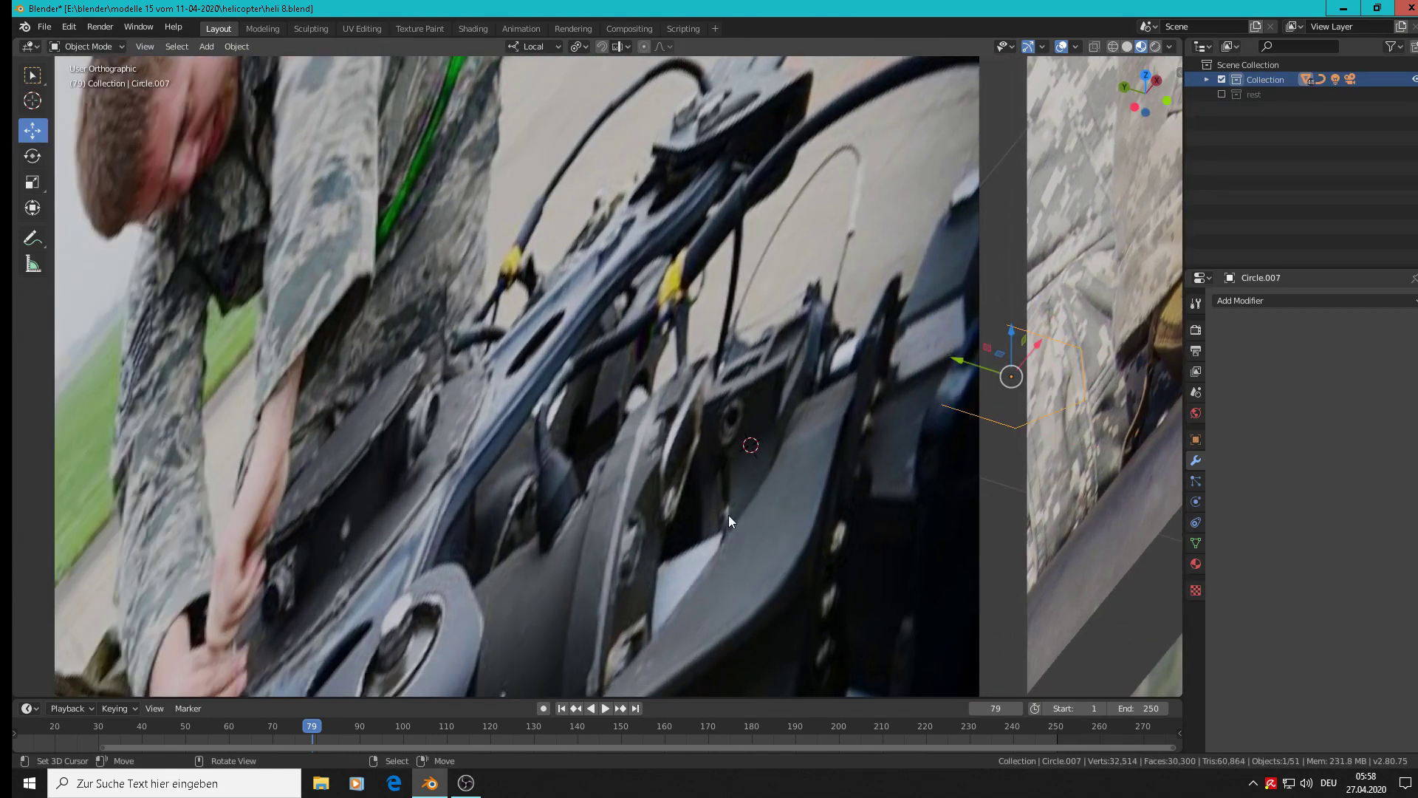
pyautogui.moveTo(547, 588); pyautogui.dragTo(757, 467, button='middle')
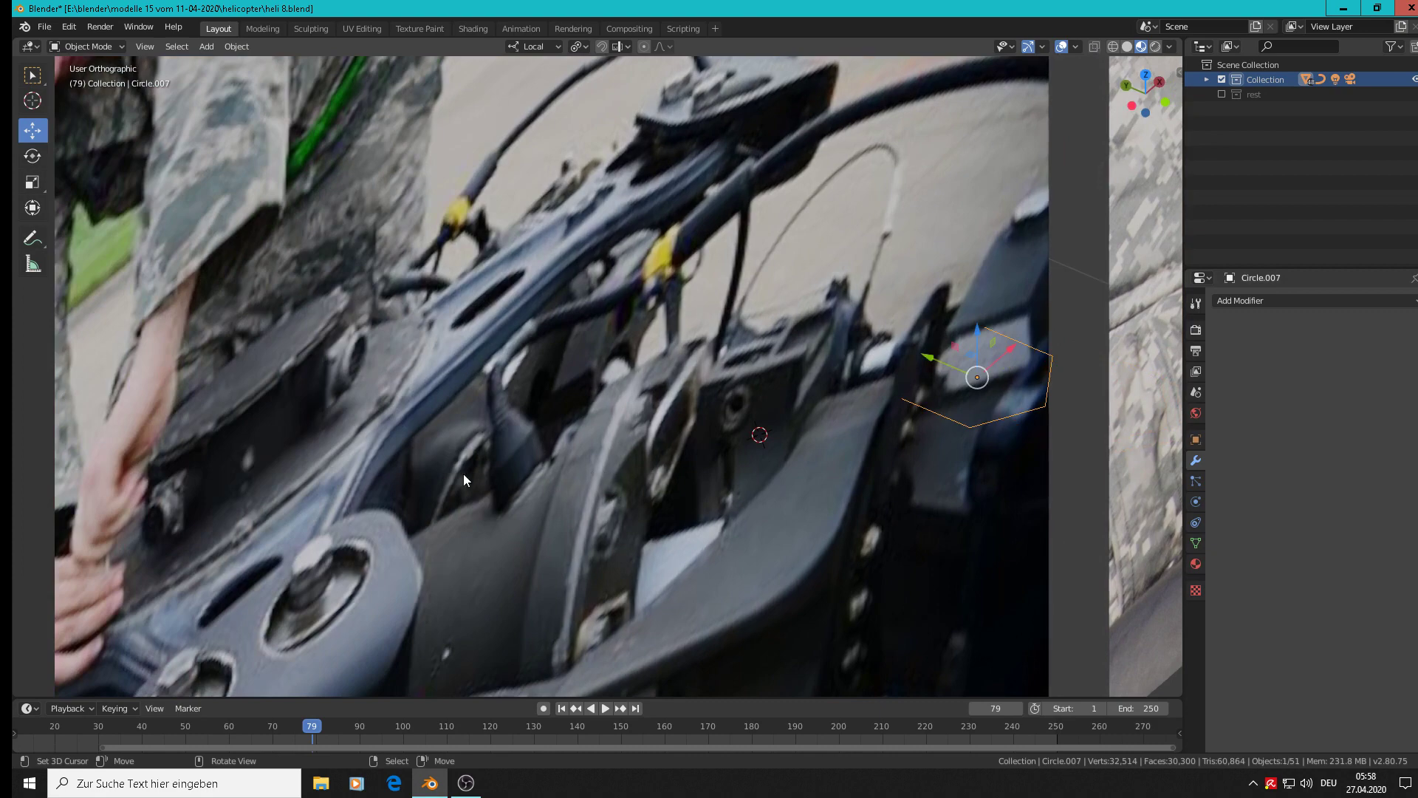
pyautogui.moveTo(195, 504); pyautogui.dragTo(524, 354, button='middle')
pyautogui.press('Tab')
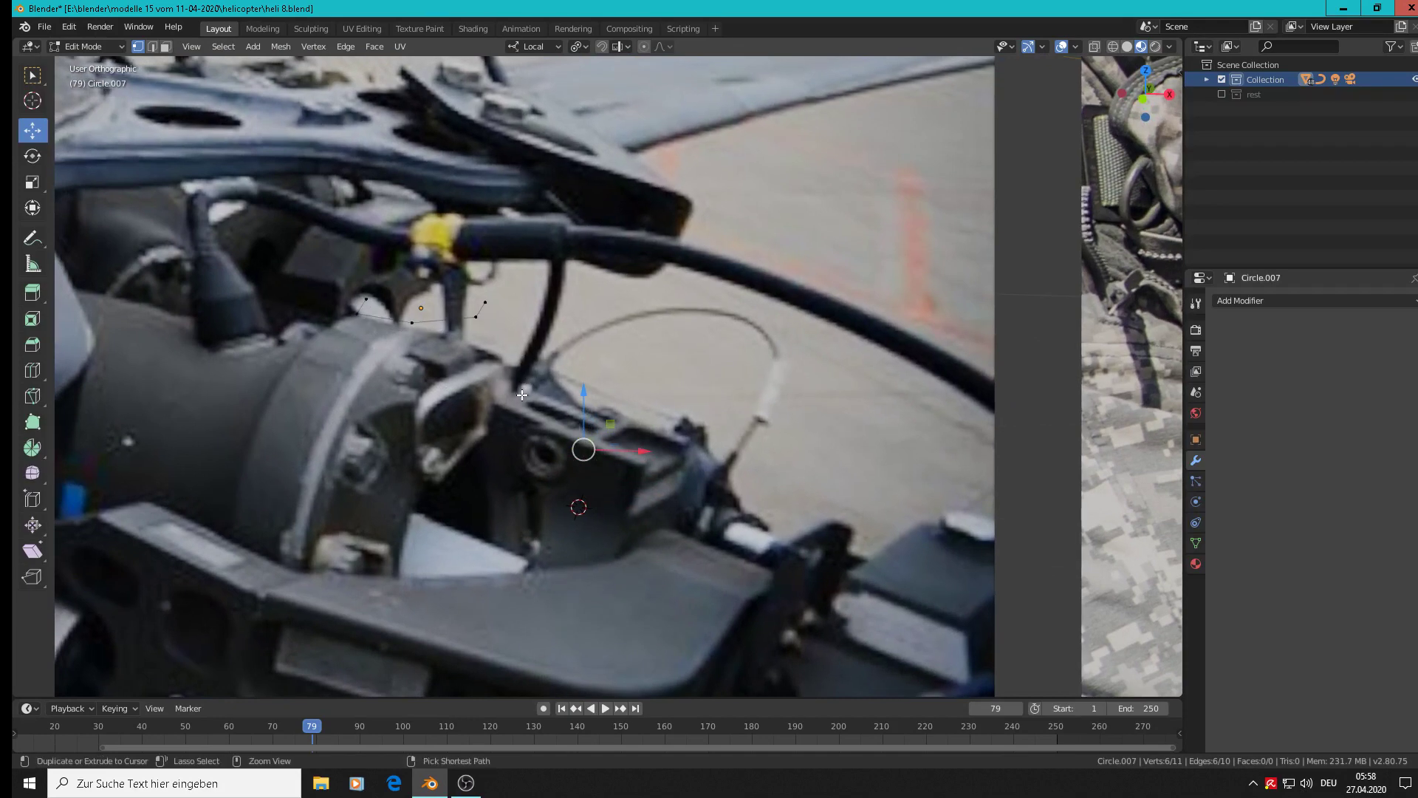
# Undo the second circle and its move, keeping only the open five-vertex outline.
pyautogui.hotkey('ctrl', 'z')
pyautogui.hotkey('ctrl', 'z')
pyautogui.hotkey('ctrl', 'z')
pyautogui.hotkey('ctrl', 'z')
pyautogui.hotkey('ctrl', 'z')
pyautogui.hotkey('ctrl', 'z')
pyautogui.hotkey('ctrl', 'z')
pyautogui.hotkey('ctrl', 'z')
pyautogui.moveTo(485, 376); pyautogui.dragTo(548, 511, button='middle')
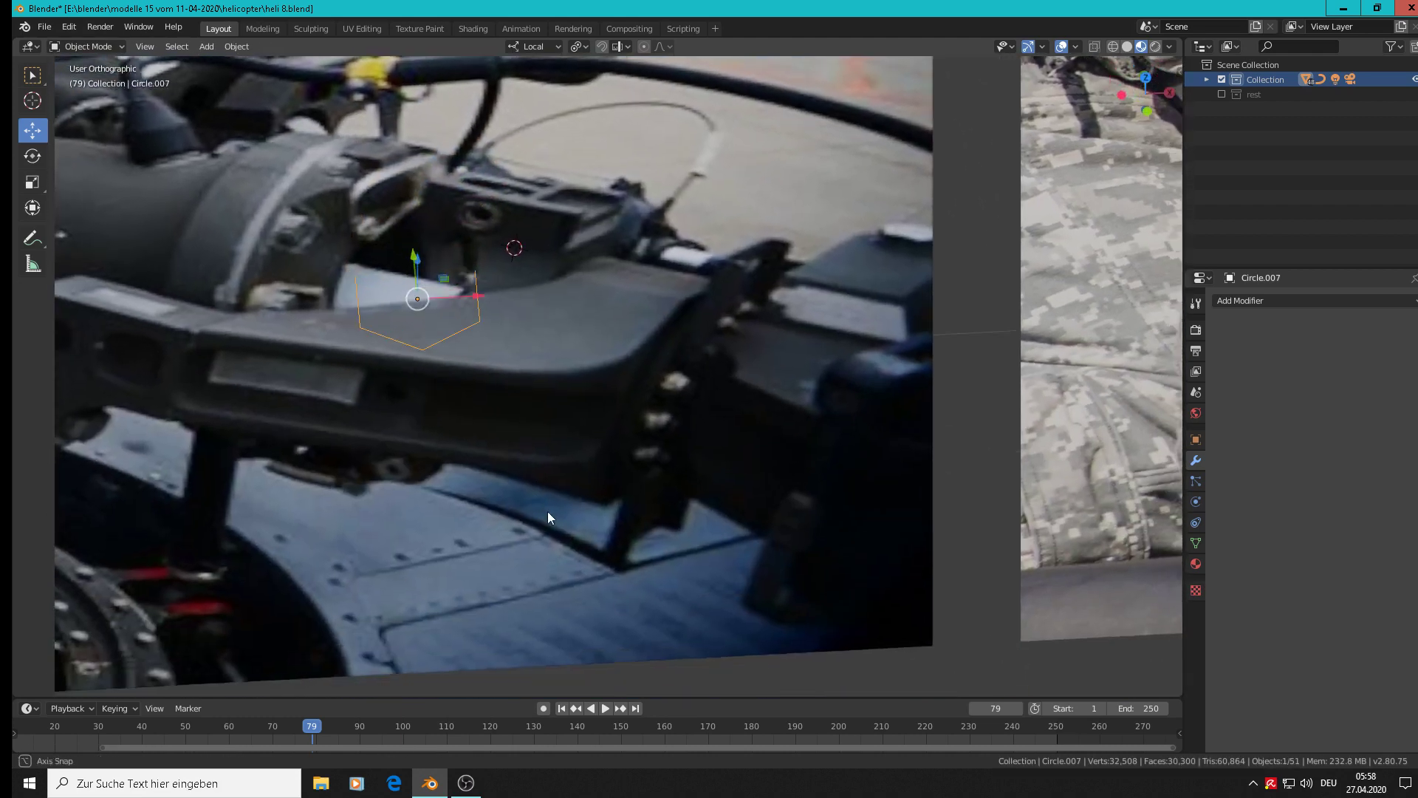
pyautogui.press('g')
pyautogui.click(434, 303)
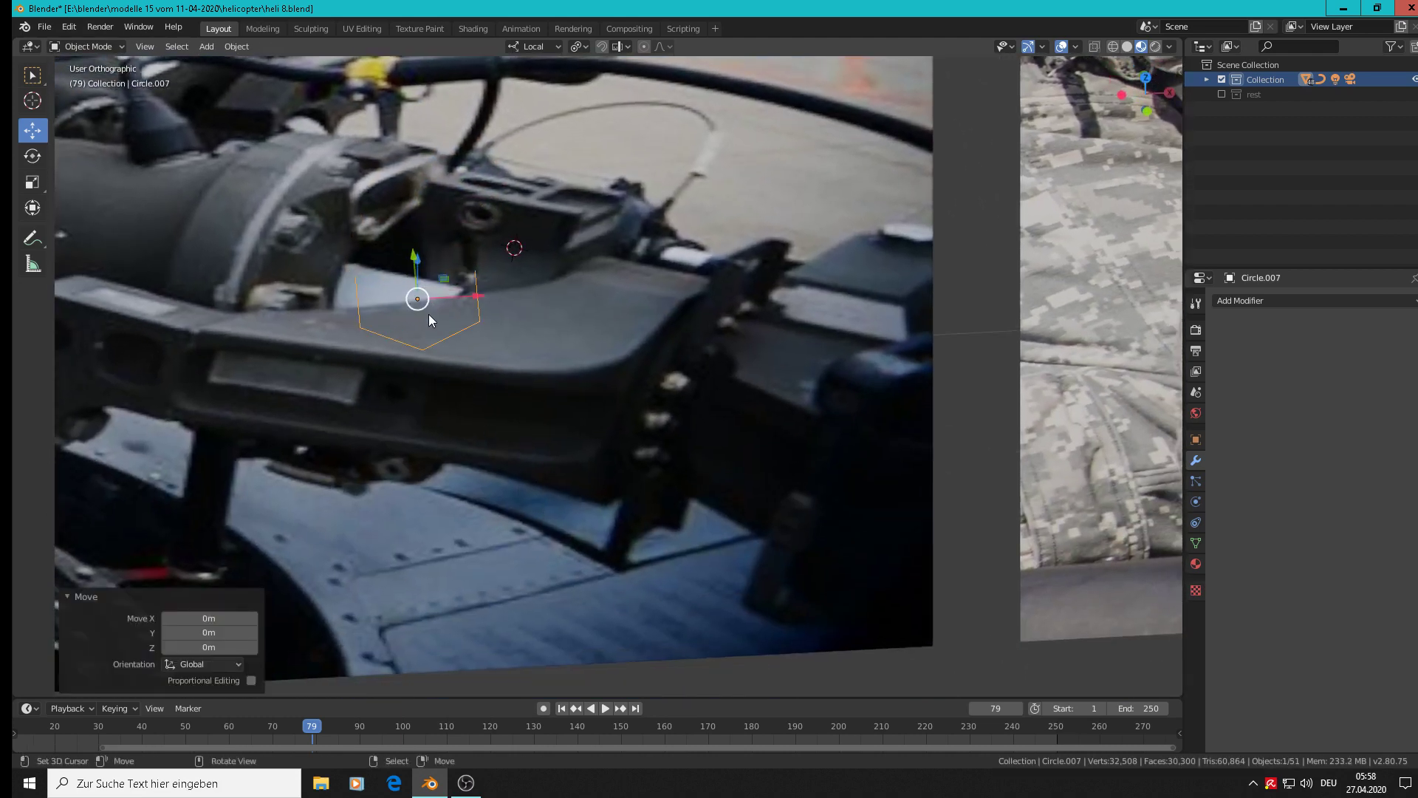
# Place the 3D cursor at the centre of the open outline in top view and add a six-vertex circle there in Edit Mode.
pyautogui.press('Tab')
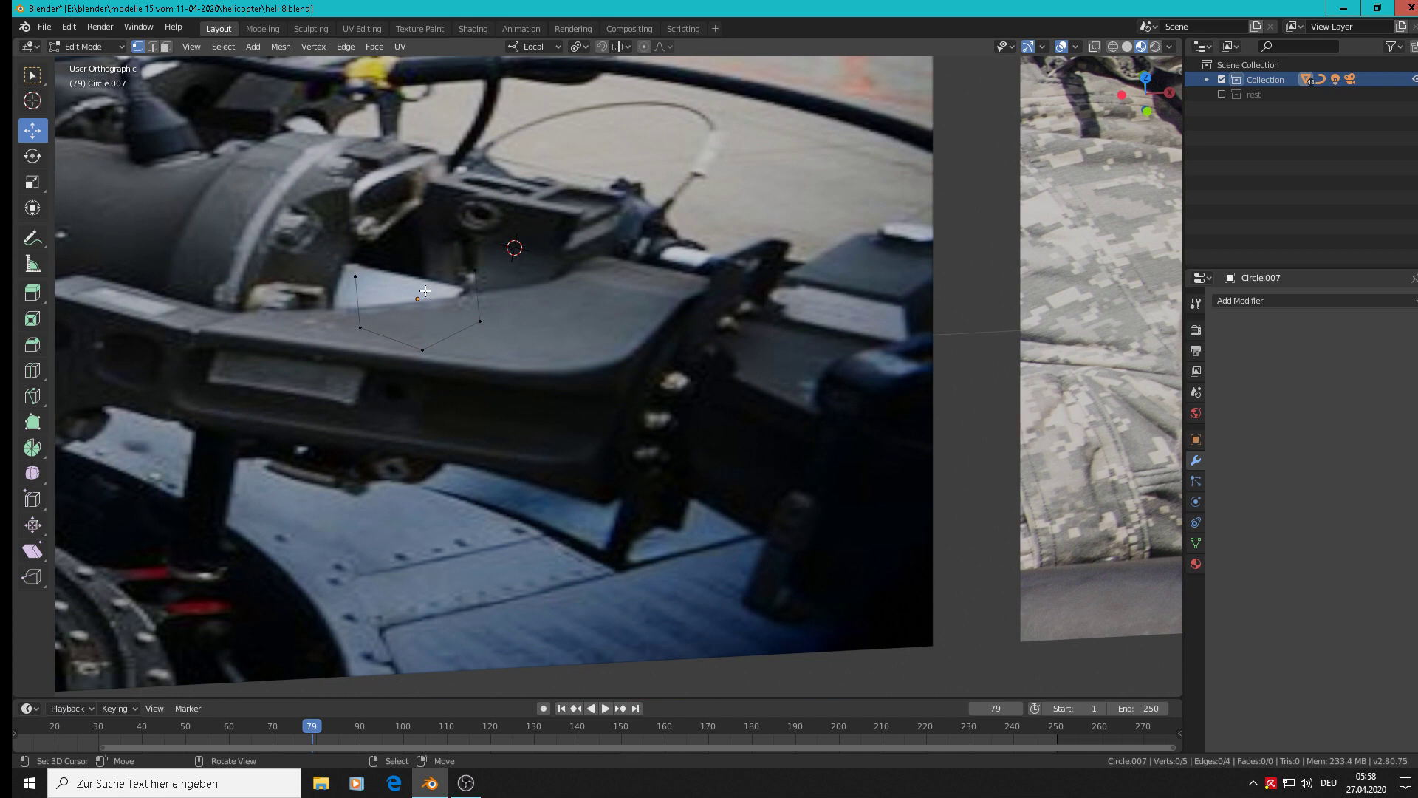
pyautogui.press('KP_7')
pyautogui.scroll(-7, 566, 571)
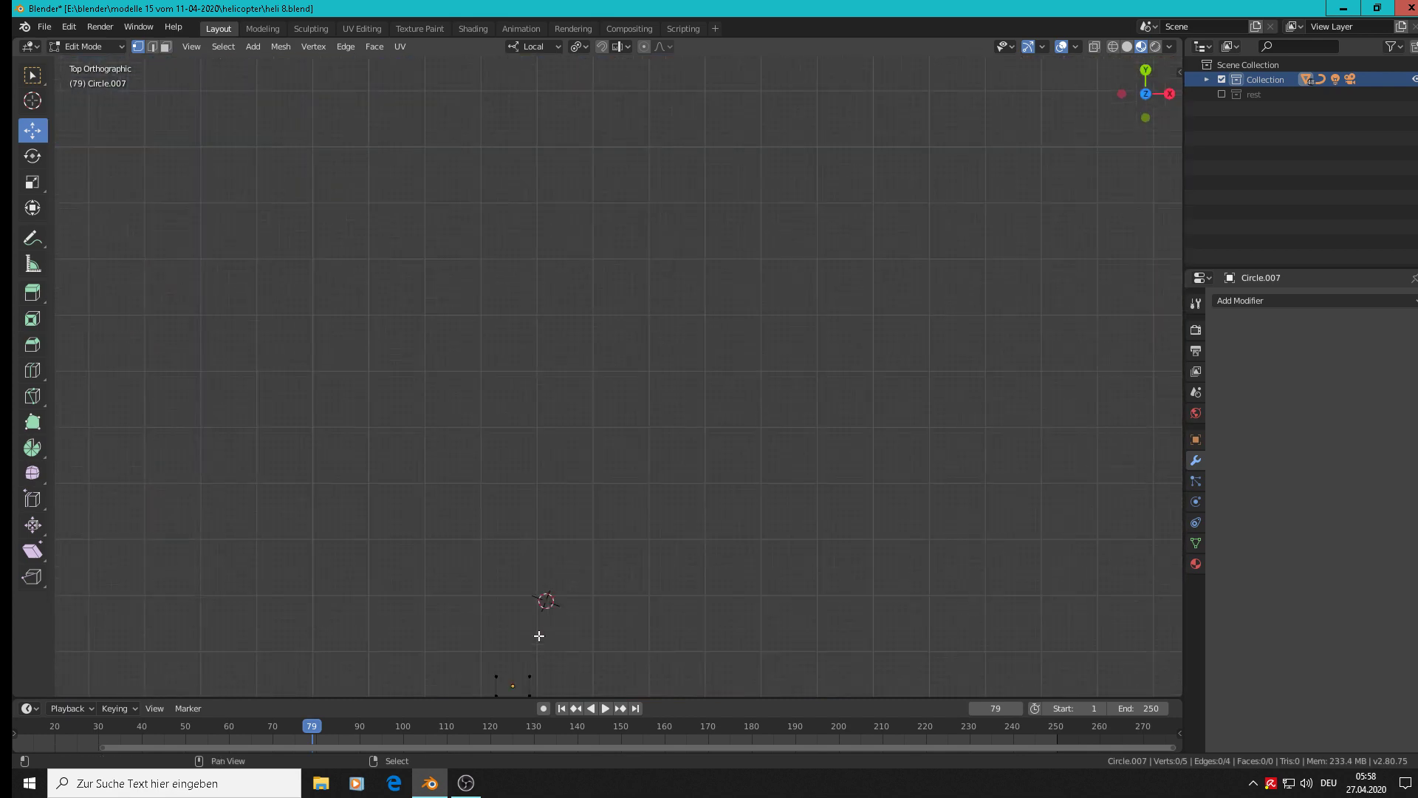
pyautogui.keyDown('shift'); pyautogui.moveTo(540, 635); pyautogui.dragTo(690, 288, button='middle'); pyautogui.keyUp('shift')
pyautogui.scroll(10, 661, 347)
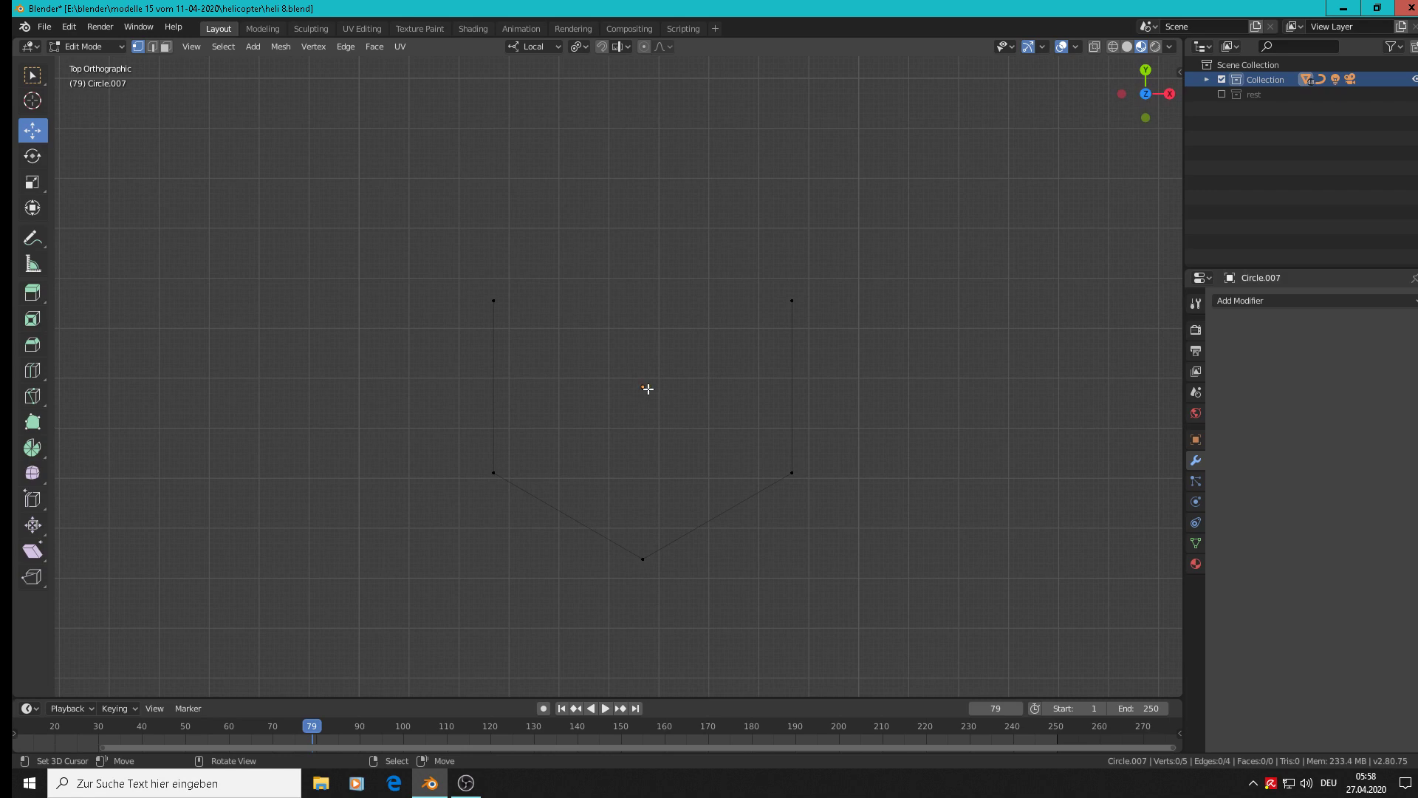
pyautogui.keyDown('shift'); pyautogui.rightClick(645, 386); pyautogui.keyUp('shift')
pyautogui.click(253, 46)
pyautogui.click(264, 94)
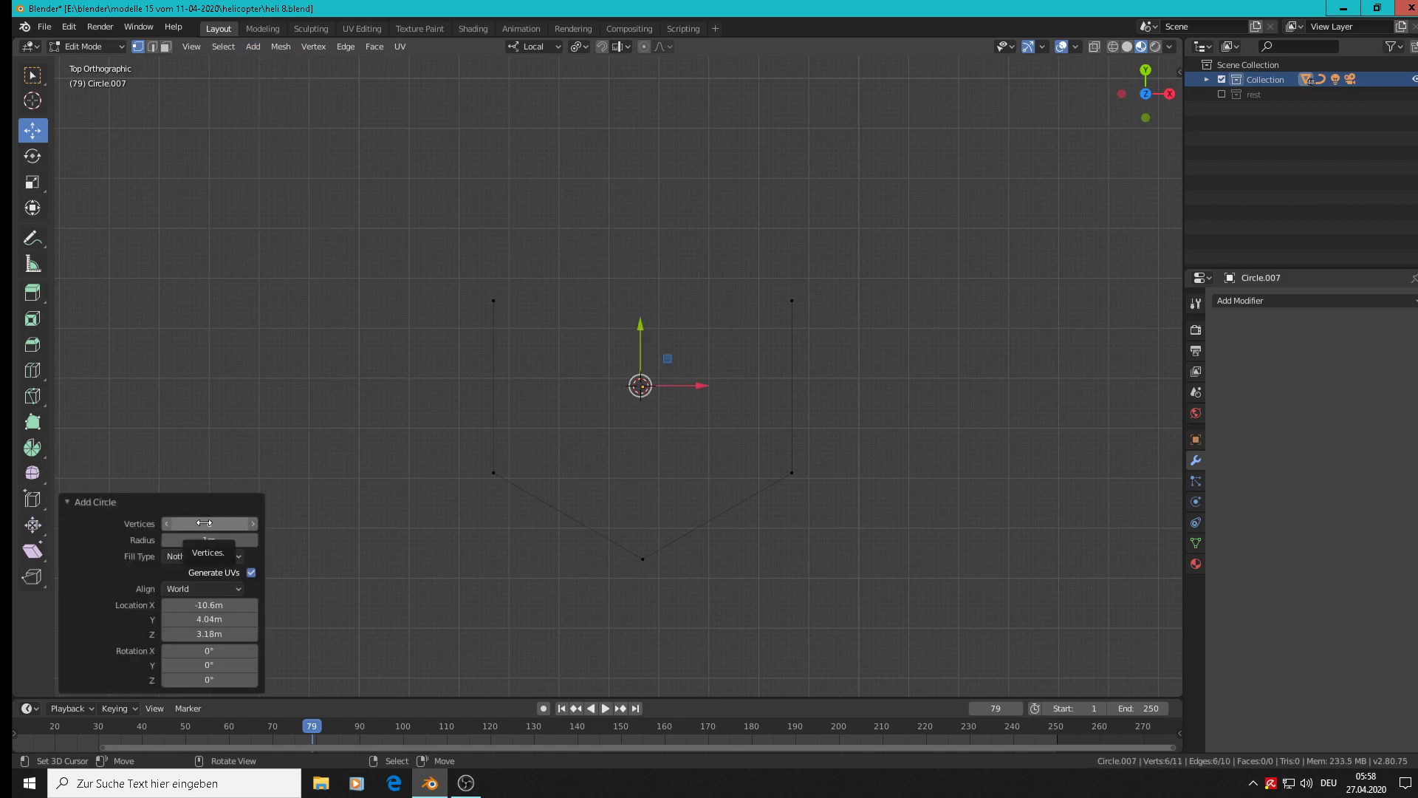
# Scale the newly added circle to 0.030 and check its size in top and front view.
pyautogui.moveTo(767, 412); pyautogui.dragTo(742, 345, button='middle')
pyautogui.scroll(-10, 741, 345)
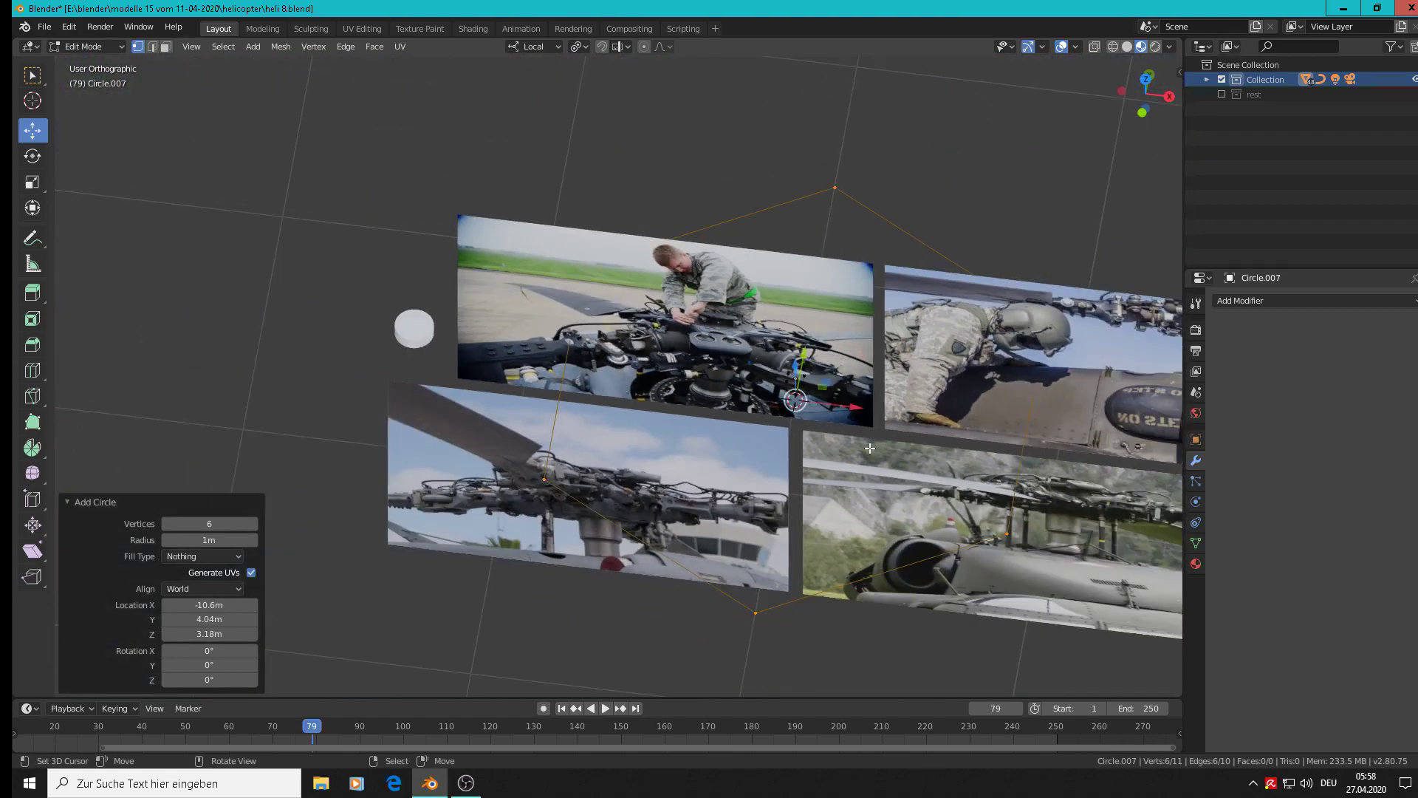
pyautogui.moveTo(869, 448); pyautogui.dragTo(756, 497, button='middle')
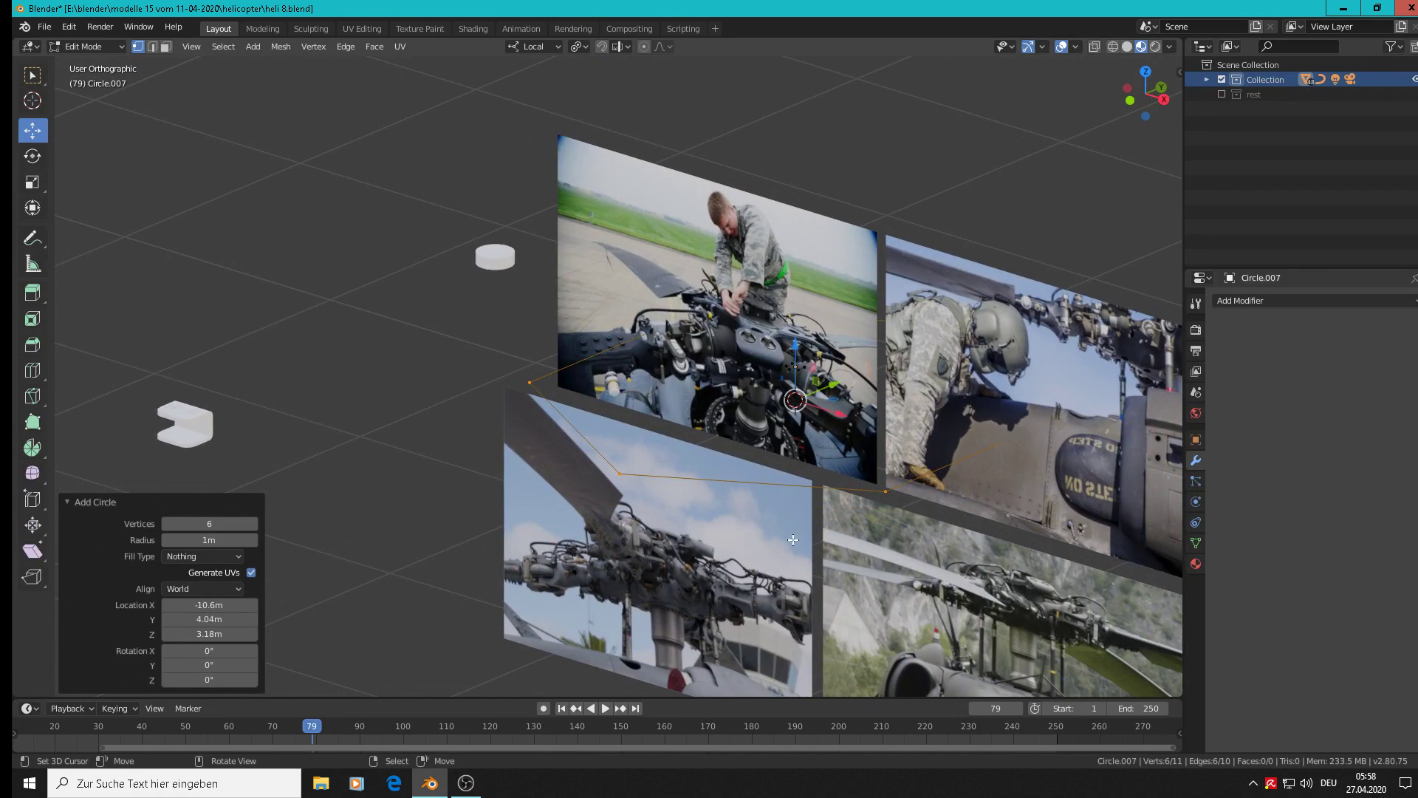
pyautogui.press('s')
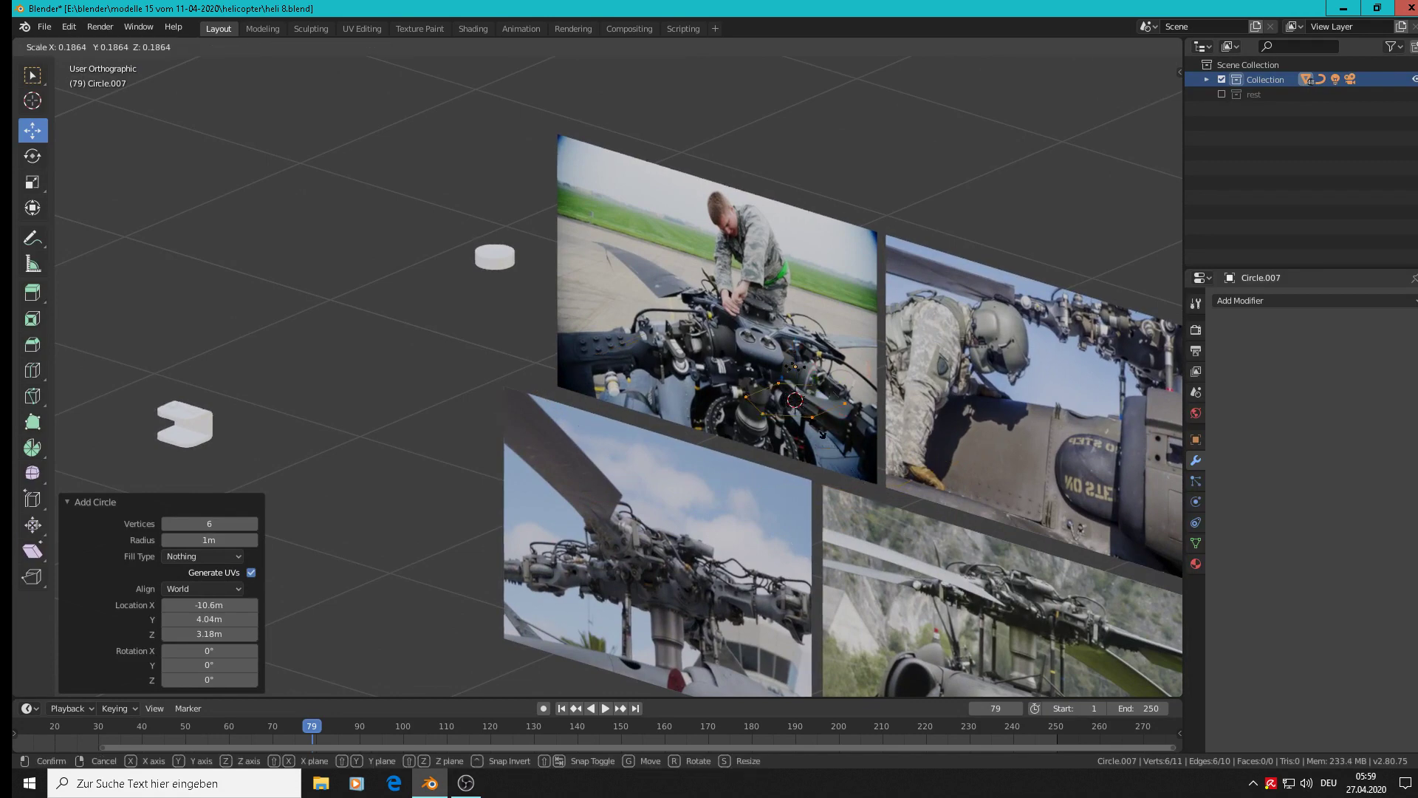
pyautogui.click(798, 402)
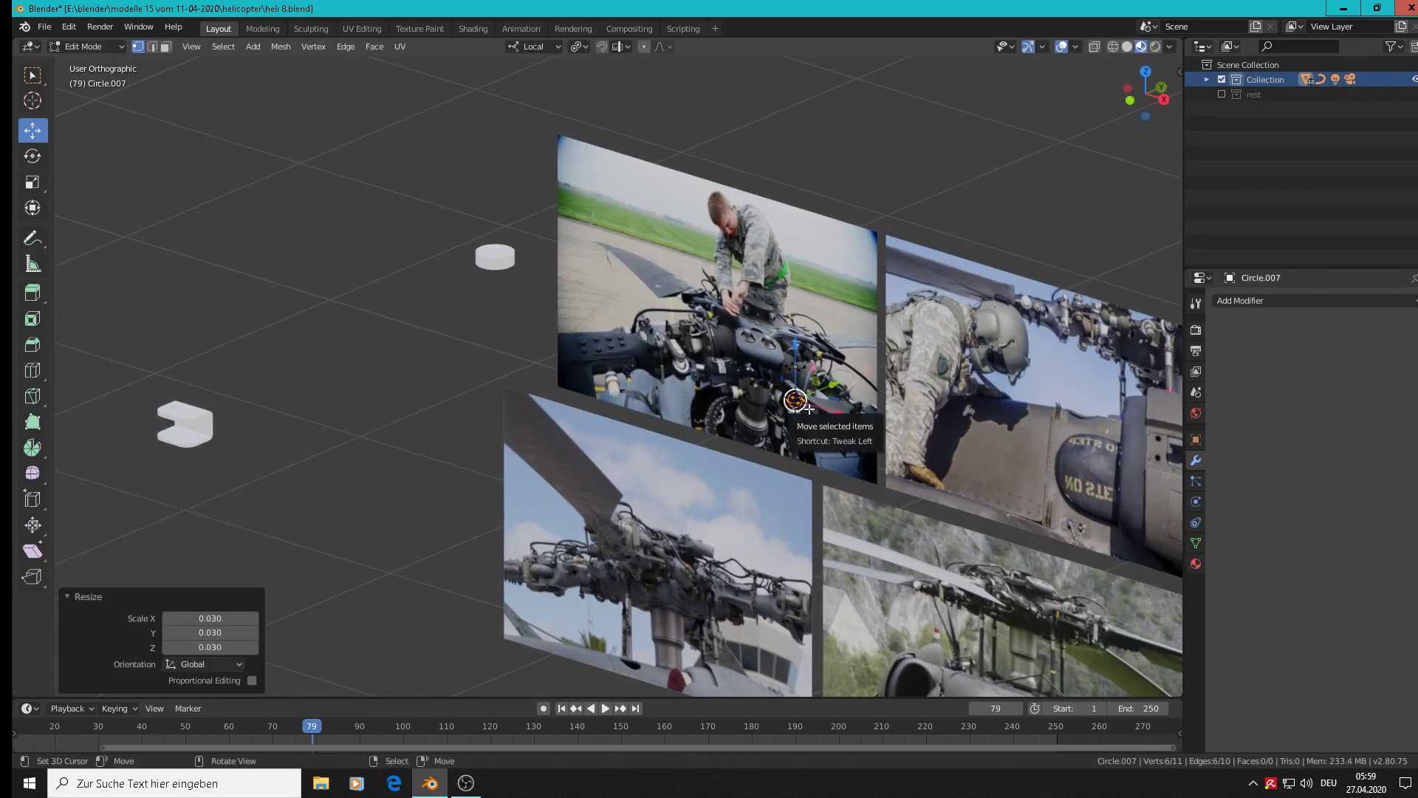
pyautogui.press('KP_7')
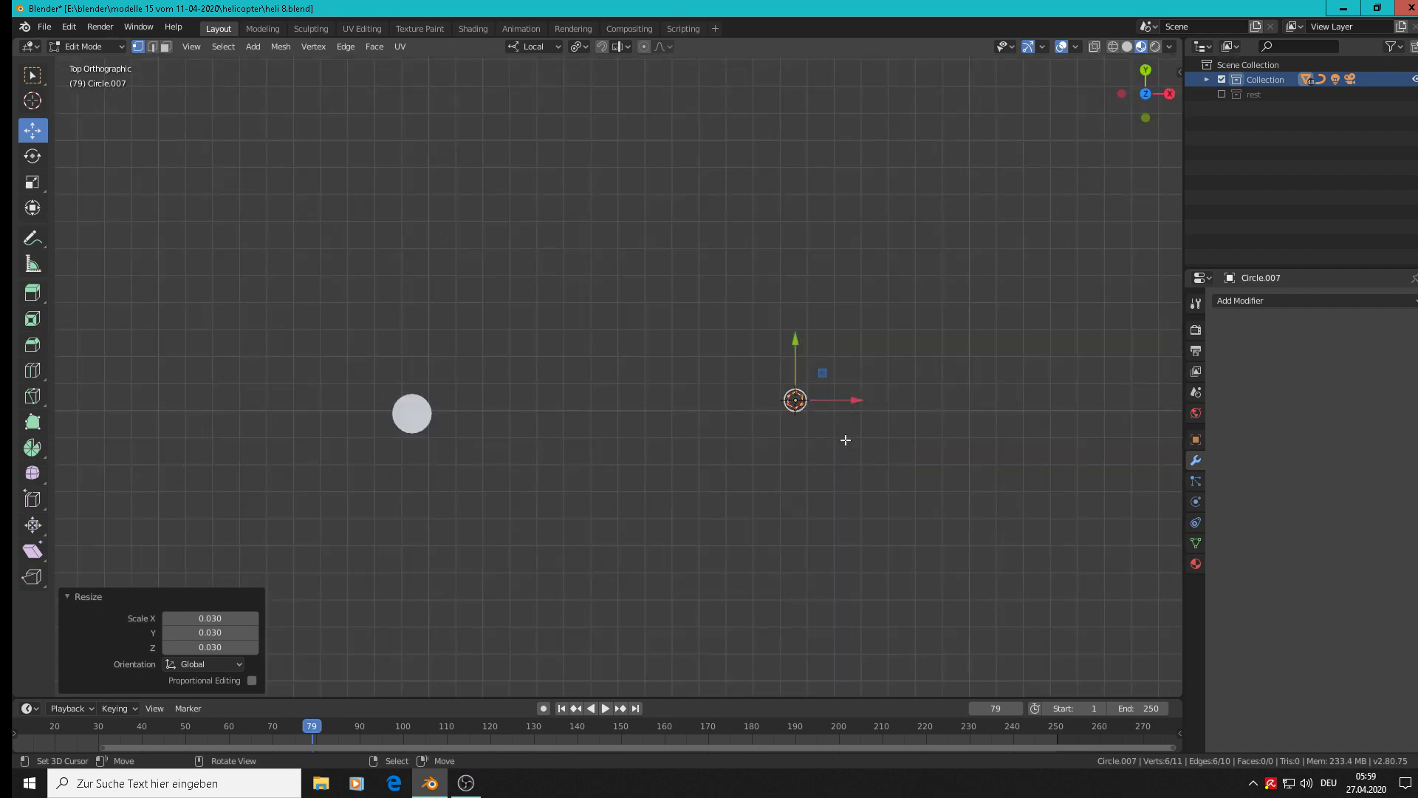
pyautogui.scroll(7, 846, 441)
pyautogui.press('KP_1')
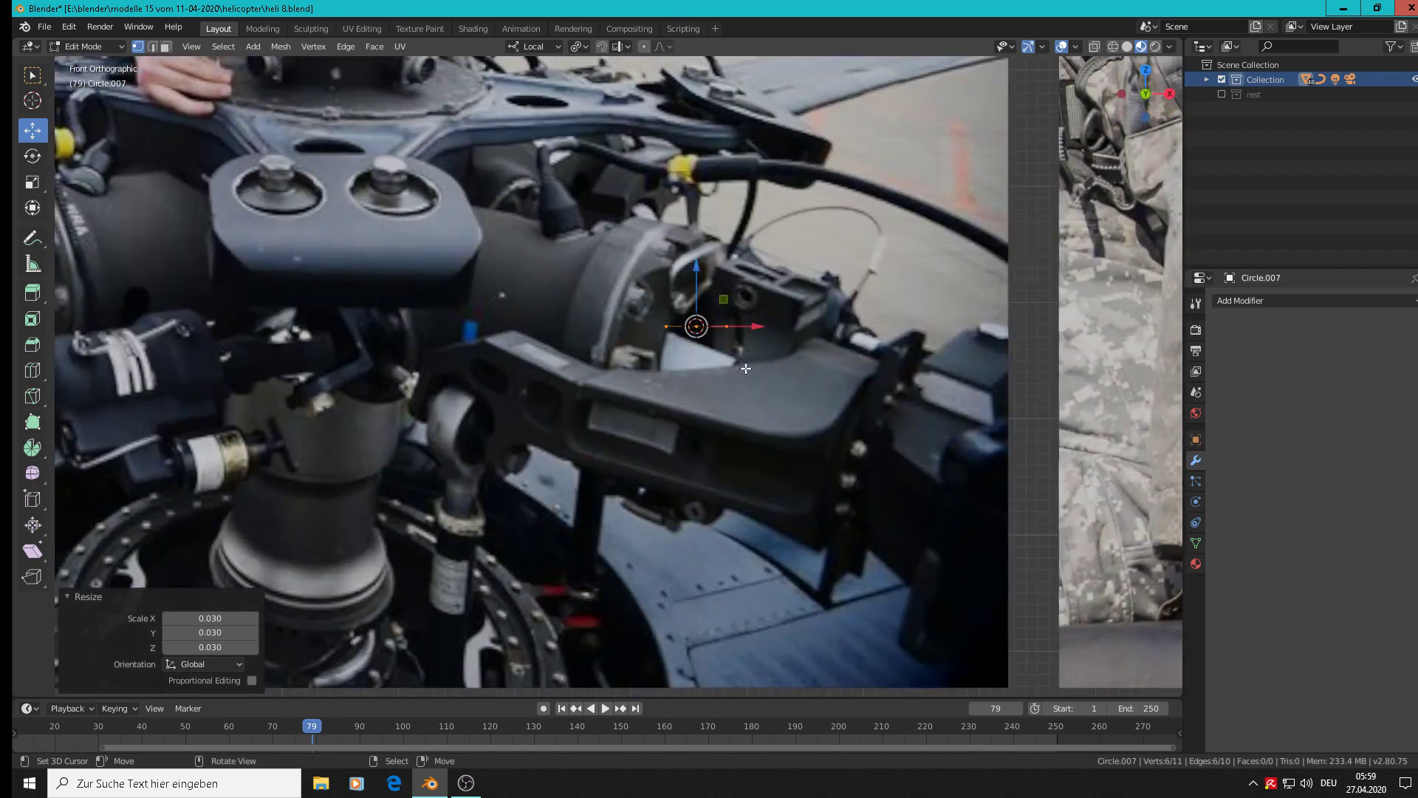
pyautogui.scroll(3, 745, 368)
pyautogui.scroll(-10, 734, 390)
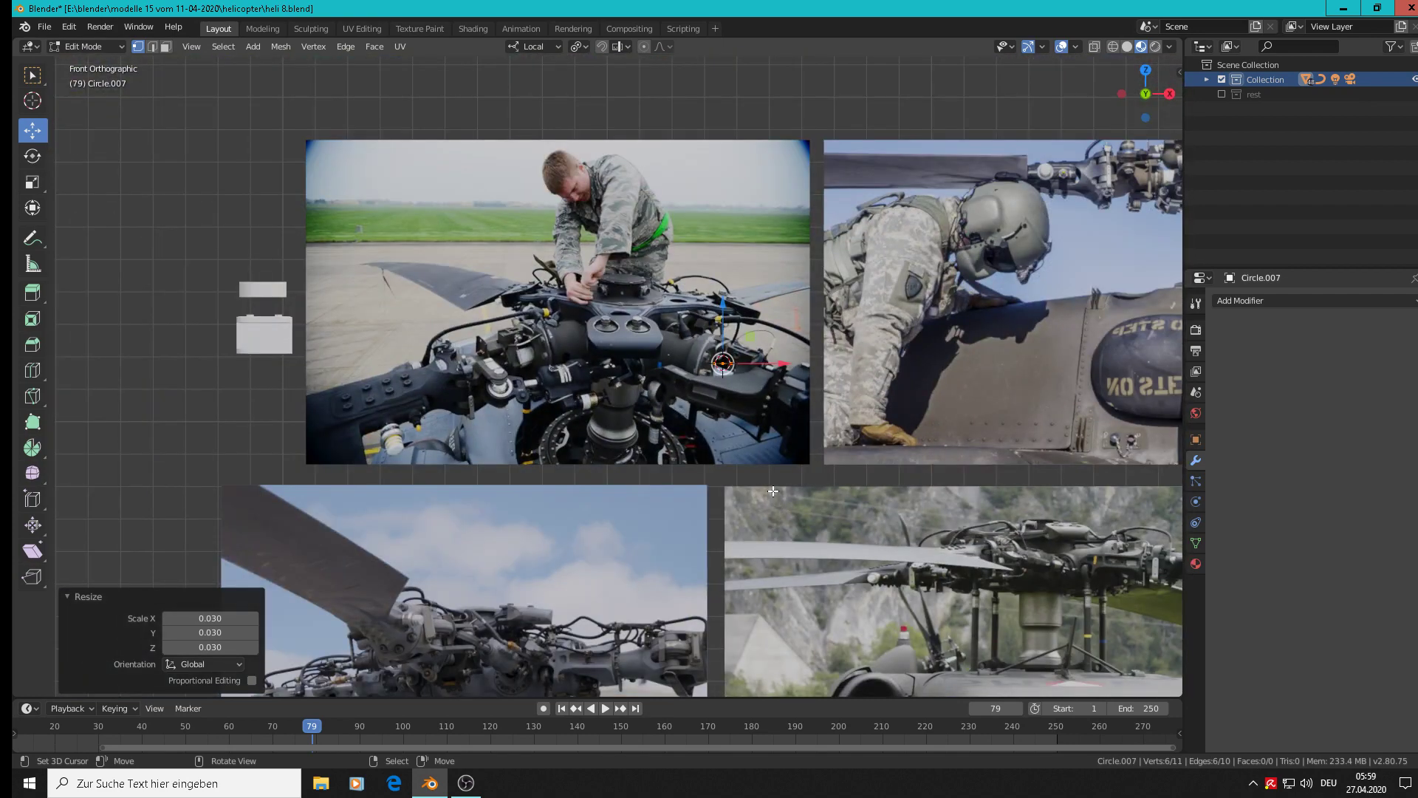
# Move the six-vertex circle up about 0.132 m along its local Z axis toward the height of the open outline.
pyautogui.scroll(3, 724, 336)
pyautogui.moveTo(724, 337); pyautogui.dragTo(751, 360, button='middle')
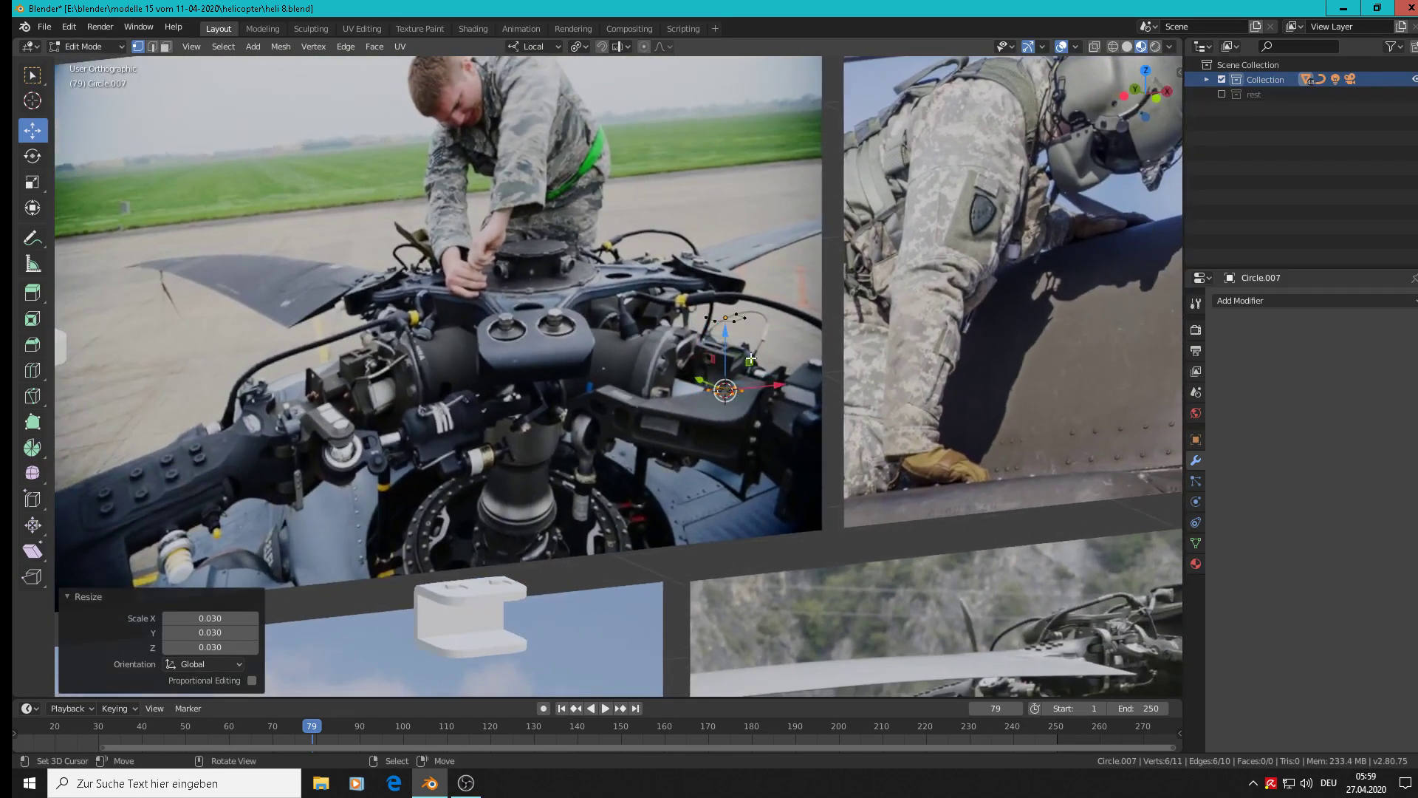
pyautogui.press('g')
pyautogui.press('z')
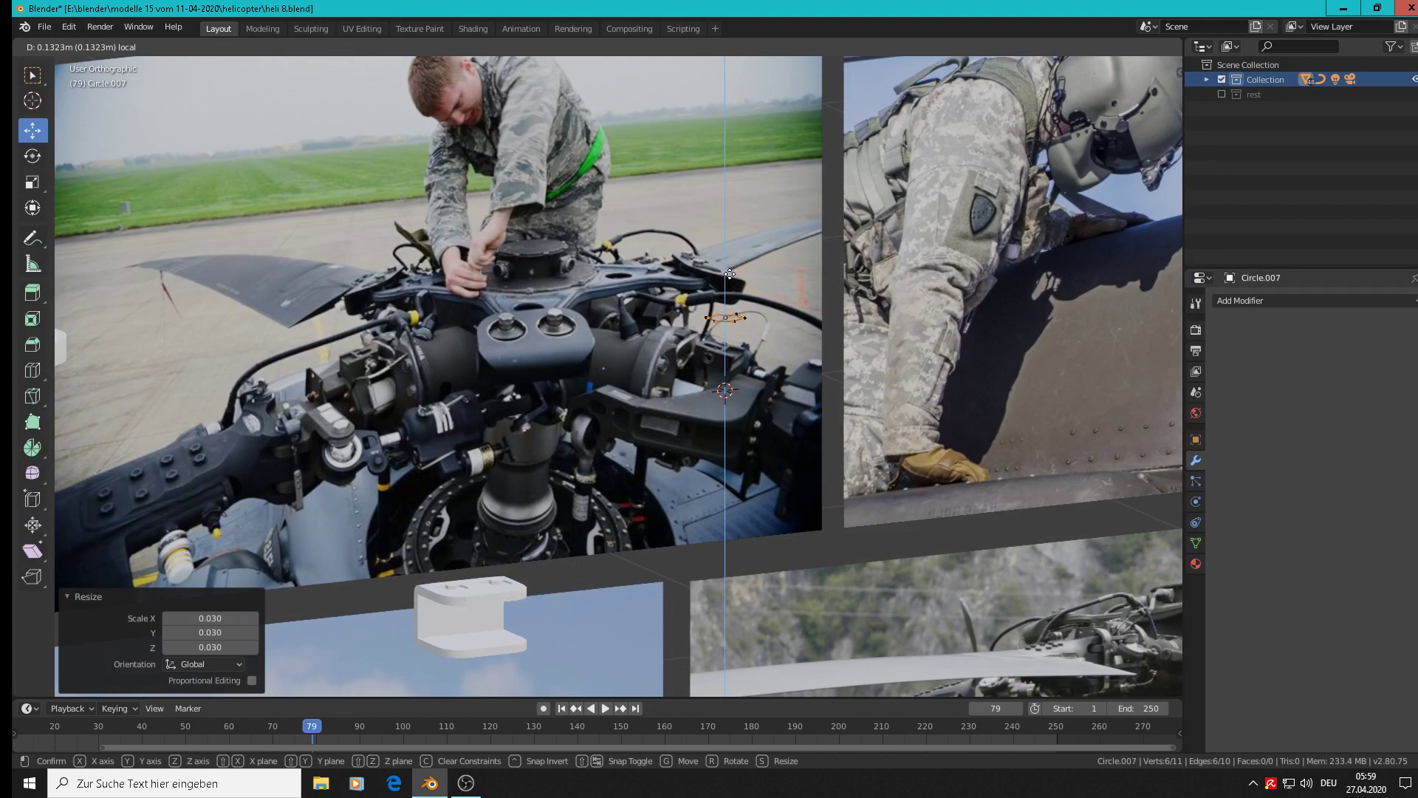
pyautogui.click(730, 273)
# Fine-adjust the circle in right view by about 0.0008 m along local Z so it is level with the open outline.
pyautogui.press('KP_3')
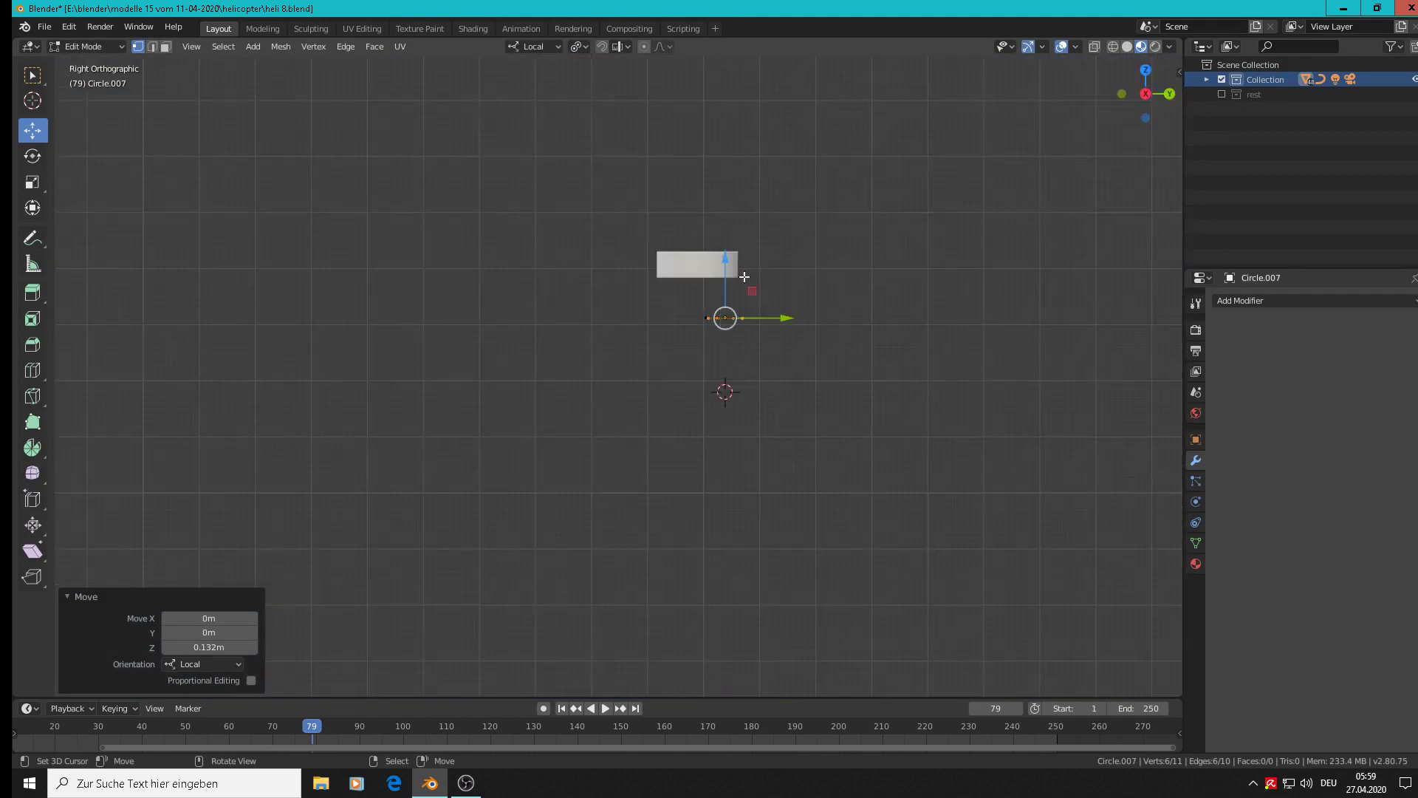
pyautogui.scroll(10, 744, 276)
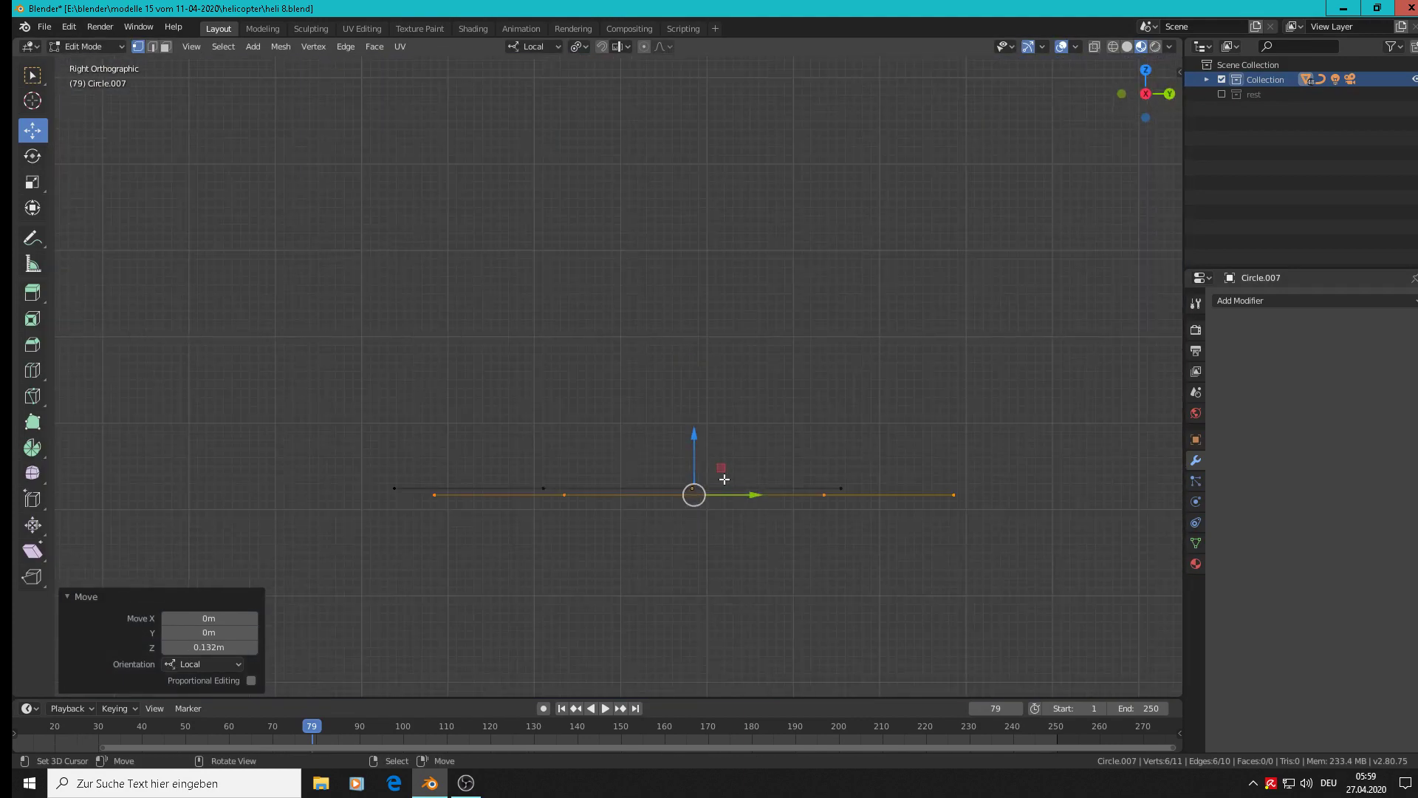
pyautogui.scroll(3, 724, 479)
pyautogui.press('g')
pyautogui.press('z')
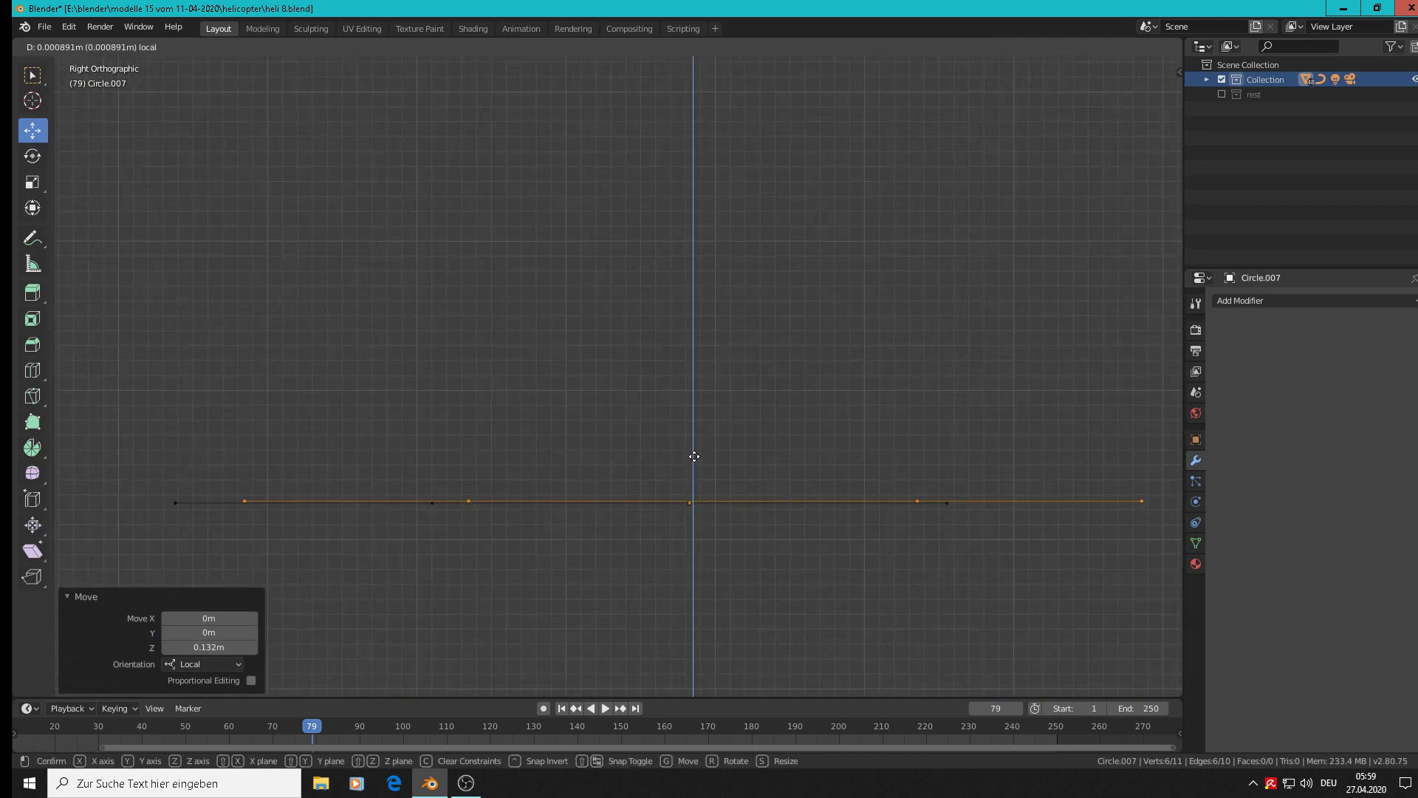
pyautogui.click(695, 458)
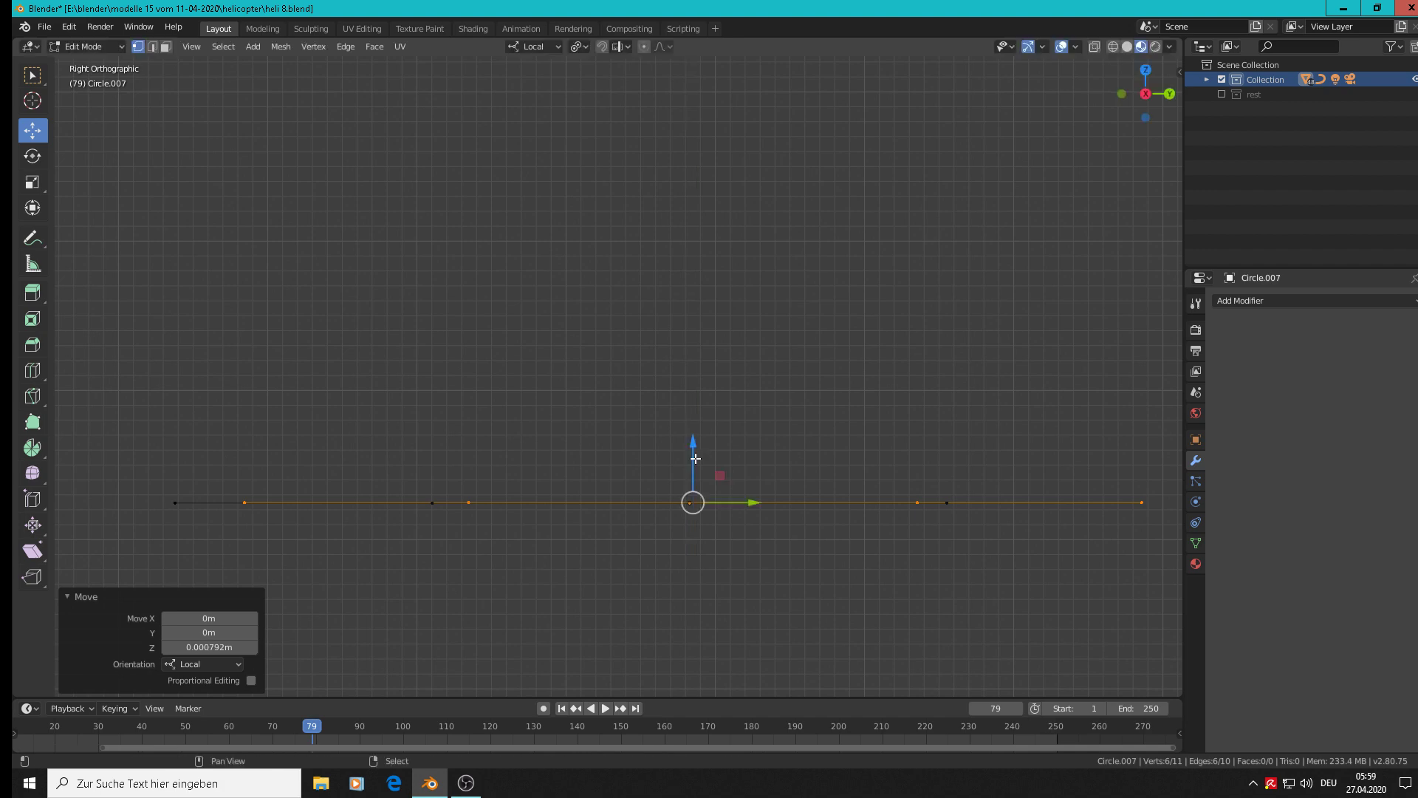
# Examine in top view how the six-vertex circle fits inside the open outline and its size relative to the neighbouring parts.
pyautogui.moveTo(739, 494); pyautogui.dragTo(743, 620, button='middle')
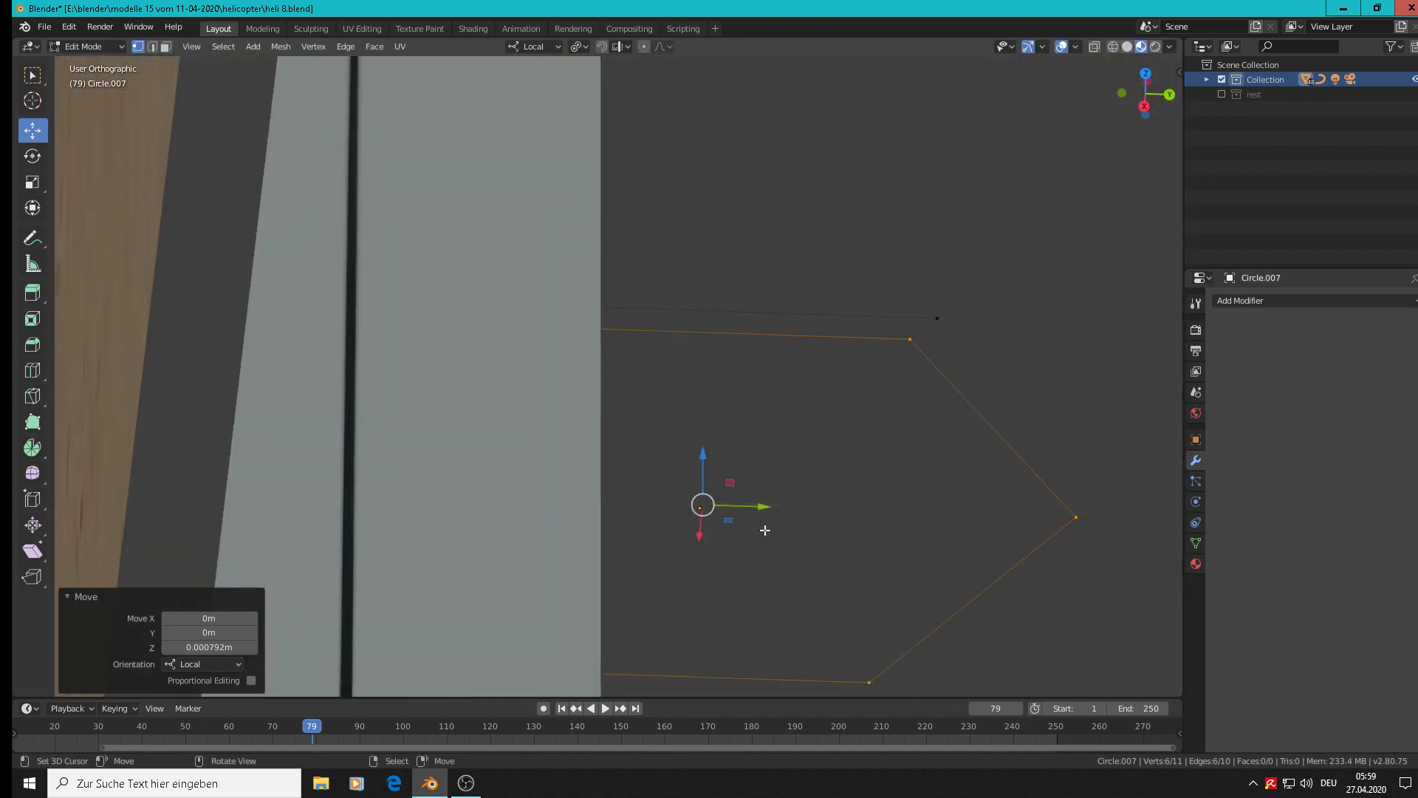
pyautogui.press('KP_7')
pyautogui.scroll(-8, 762, 531)
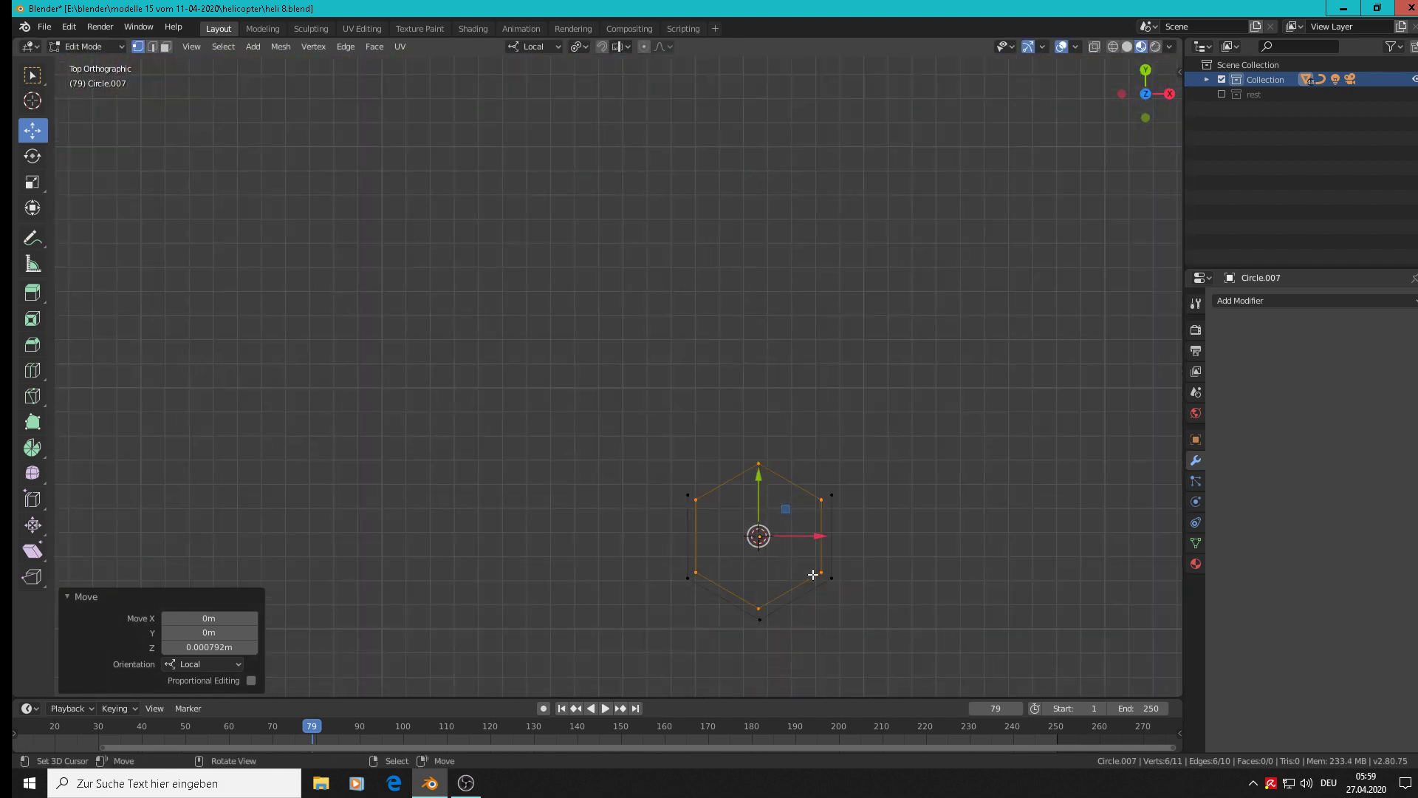
pyautogui.keyDown('shift'); pyautogui.moveTo(908, 528); pyautogui.dragTo(1004, 463, button='middle'); pyautogui.keyUp('shift')
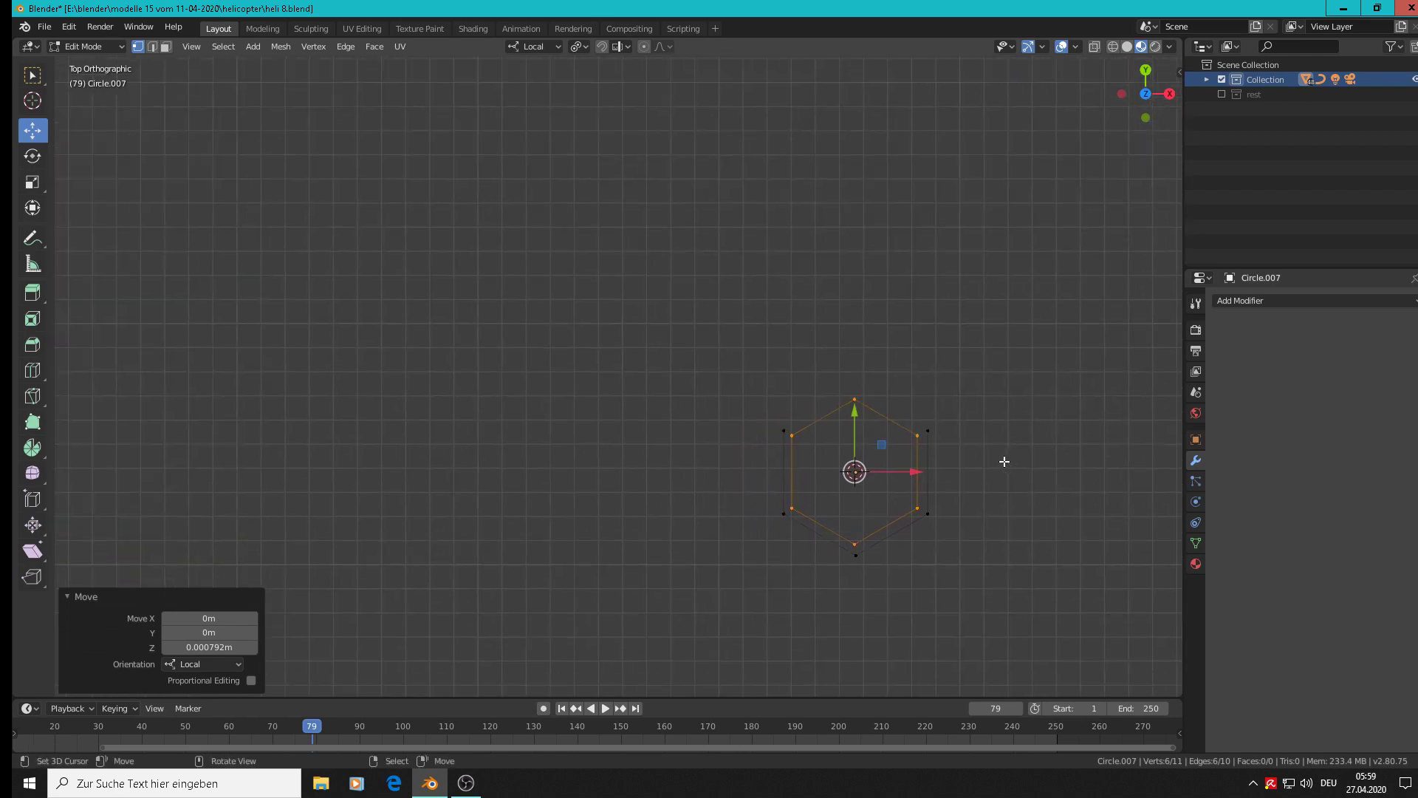
pyautogui.scroll(-2, 1002, 463)
pyautogui.scroll(-5, 998, 463)
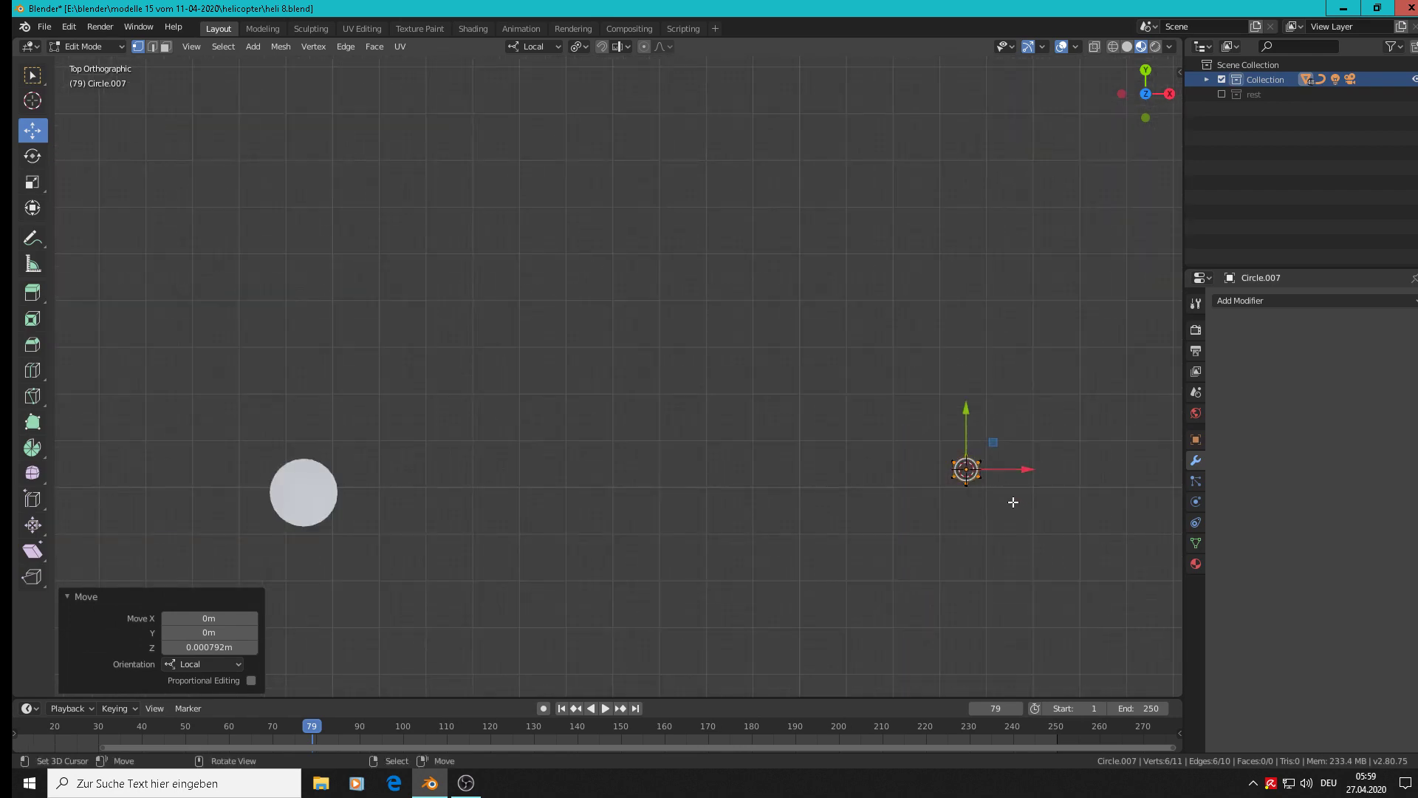
pyautogui.scroll(-4, 1012, 495)
pyautogui.scroll(9, 1012, 484)
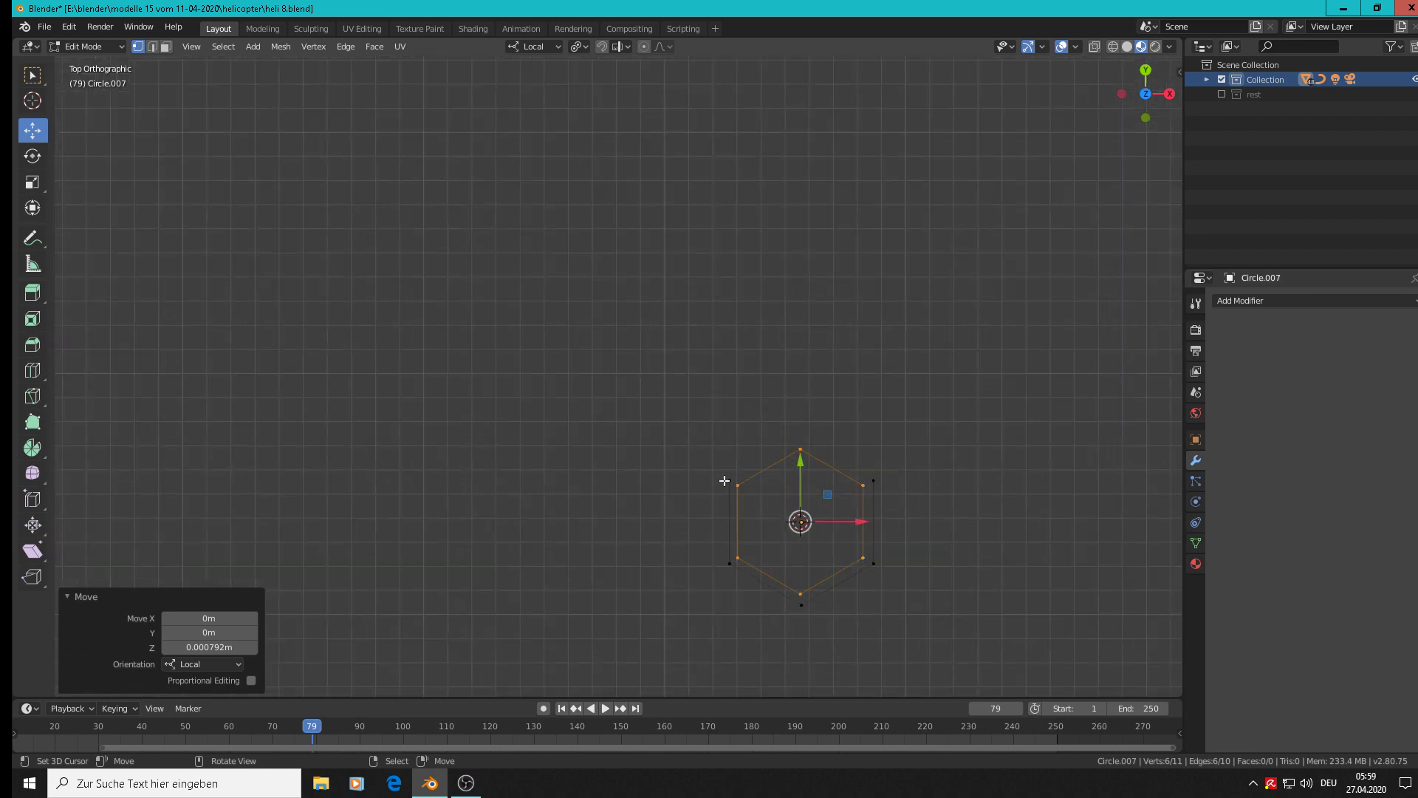
pyautogui.scroll(-3, 727, 482)
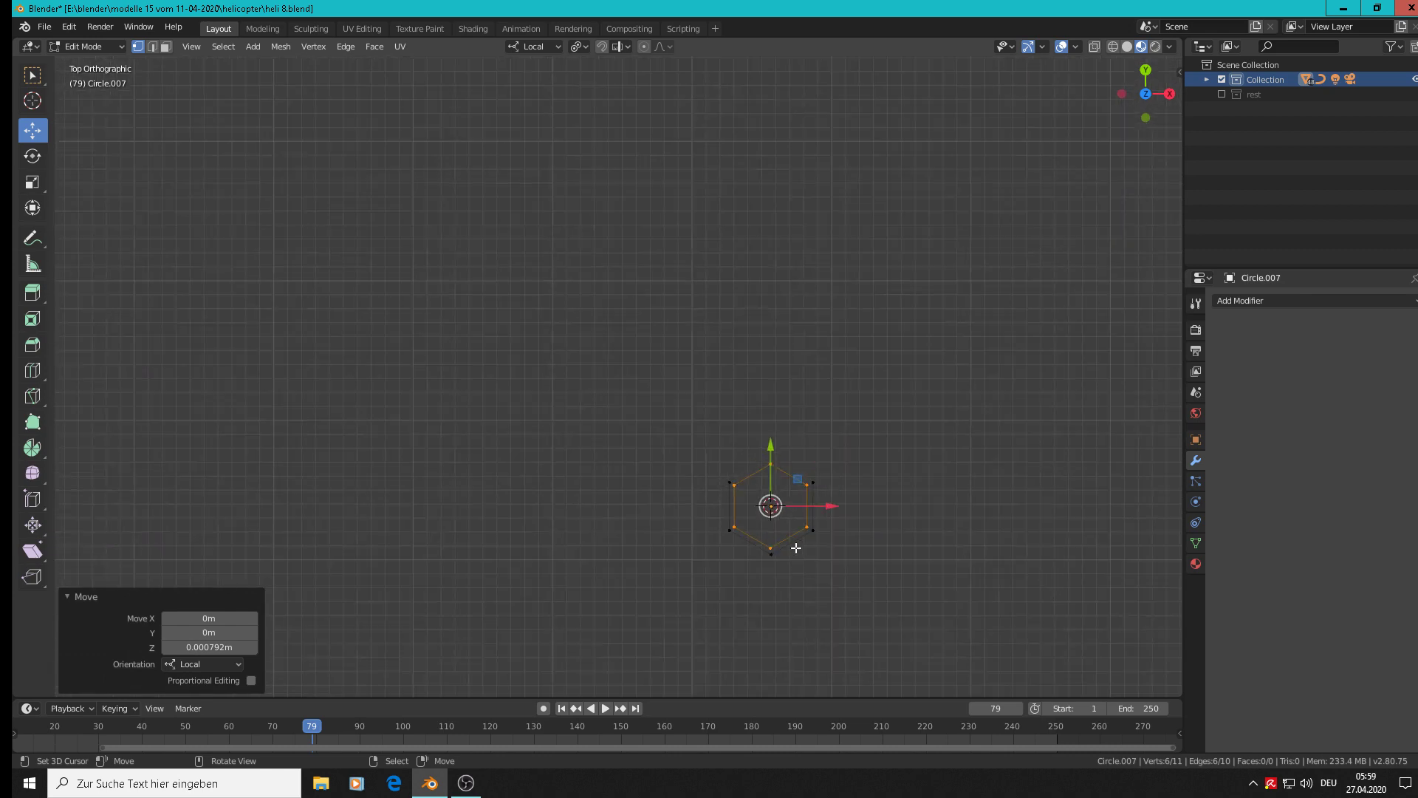
pyautogui.scroll(-4, 796, 545)
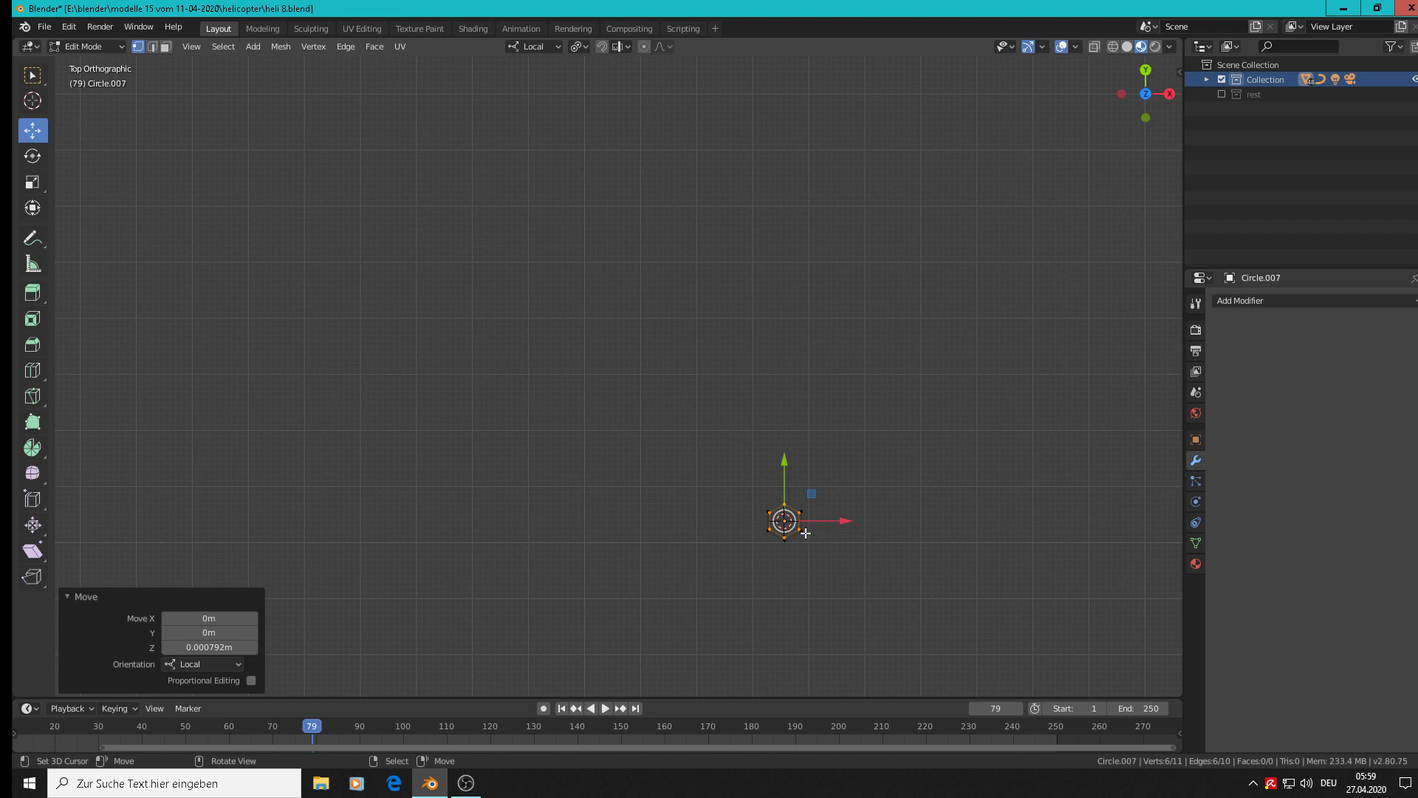
# Rotate both the circle and the open outline 90° about the local X axis.
pyautogui.press('a')
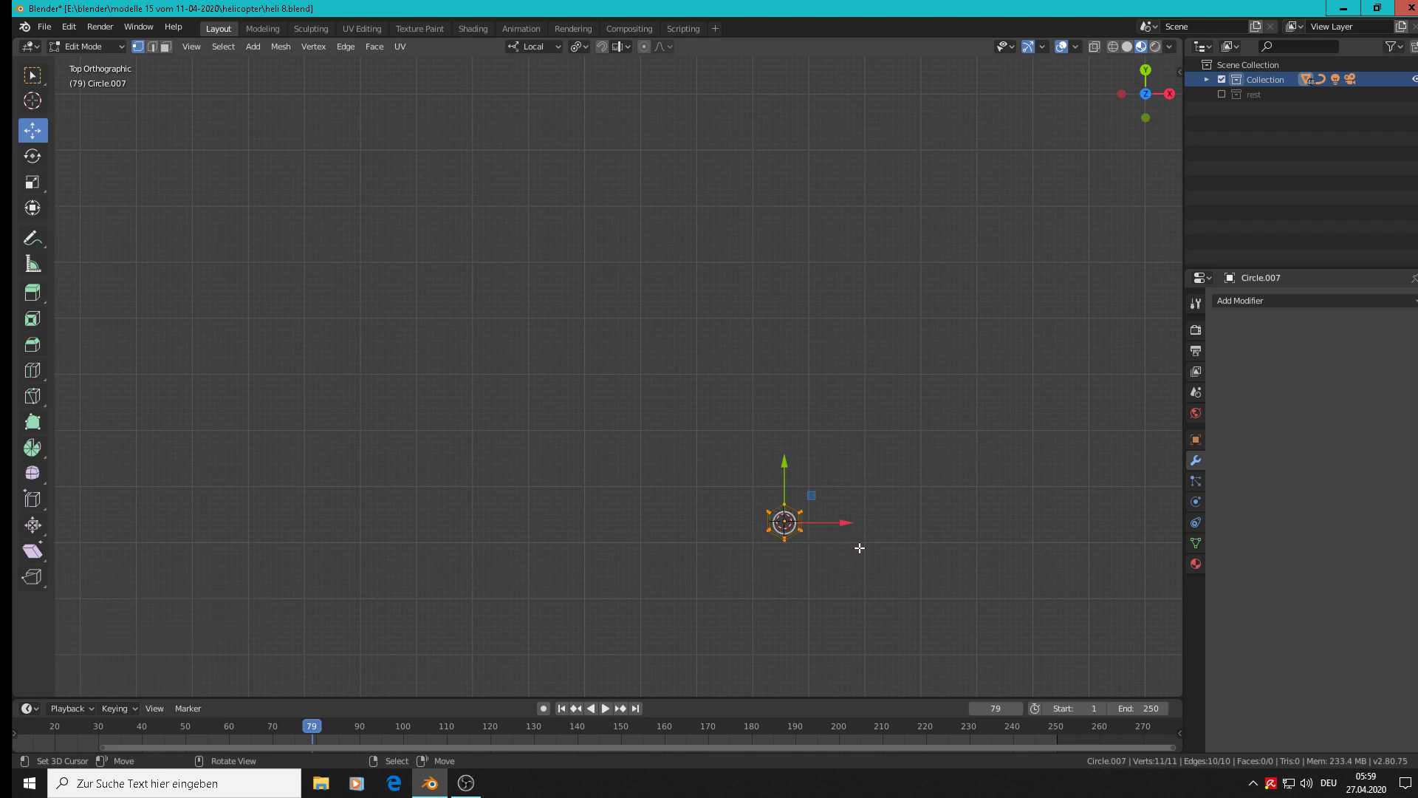
pyautogui.write('rx')
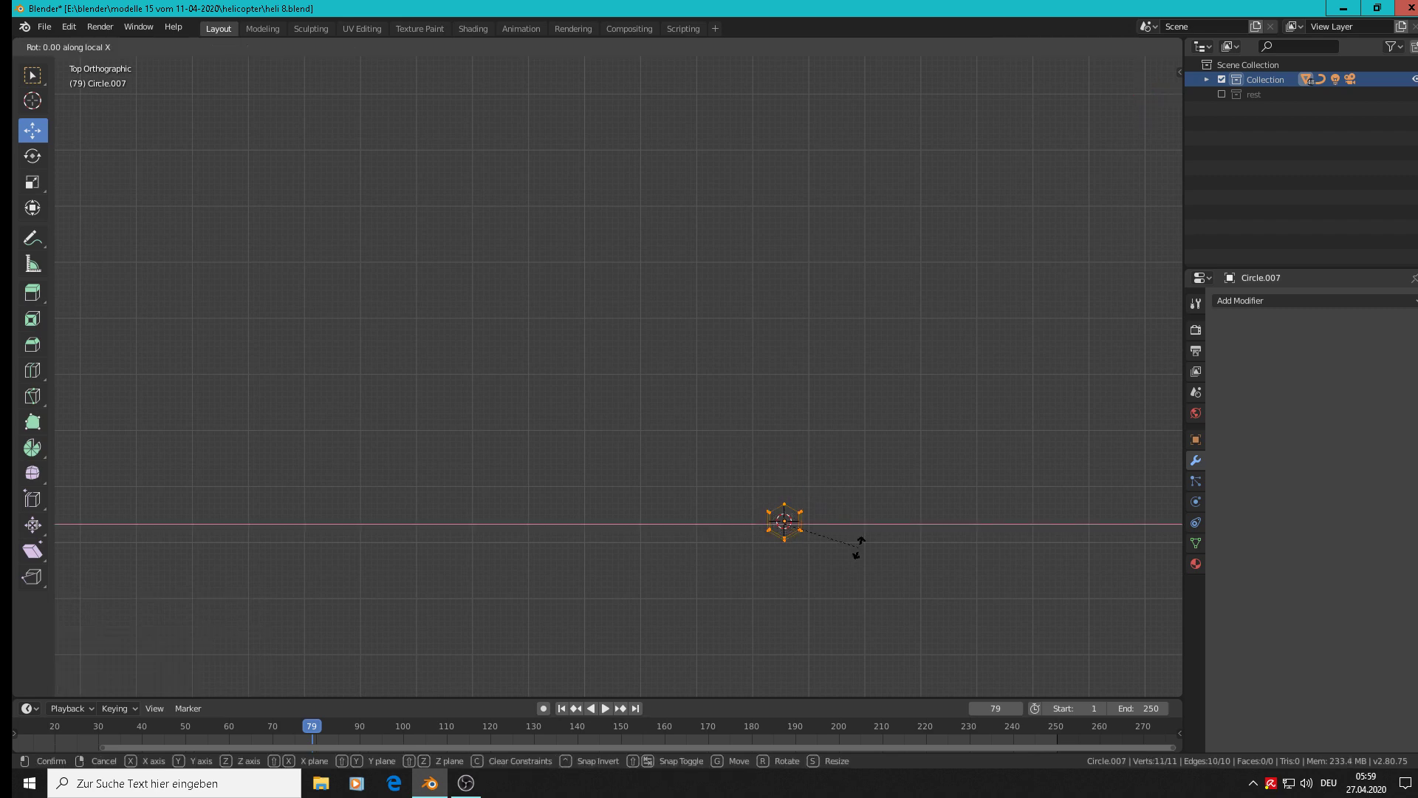
pyautogui.write('90')
pyautogui.press('Return')
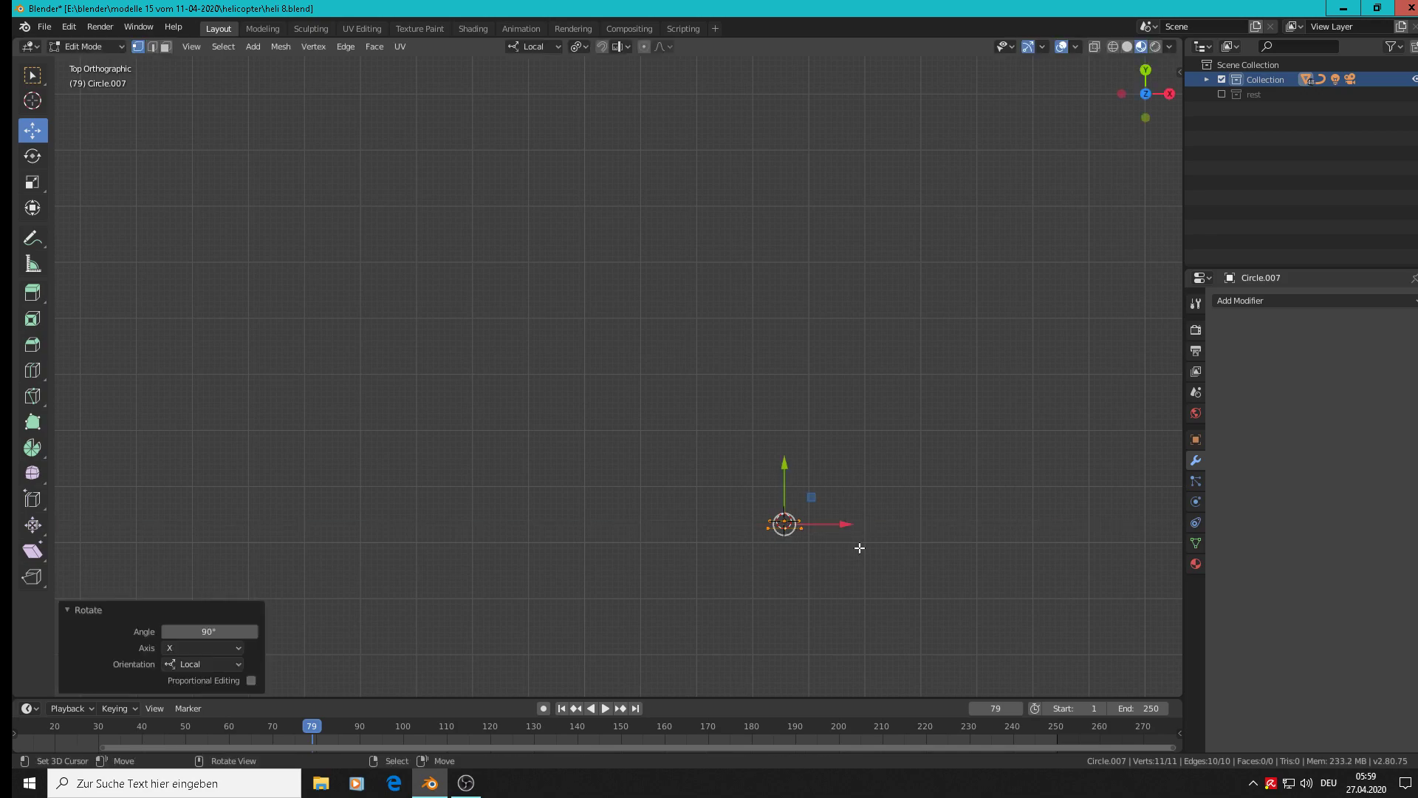
# Move only the six-vertex circle about -0.0132 m along local Y into the plane of the open outline.
pyautogui.scroll(10, 828, 540)
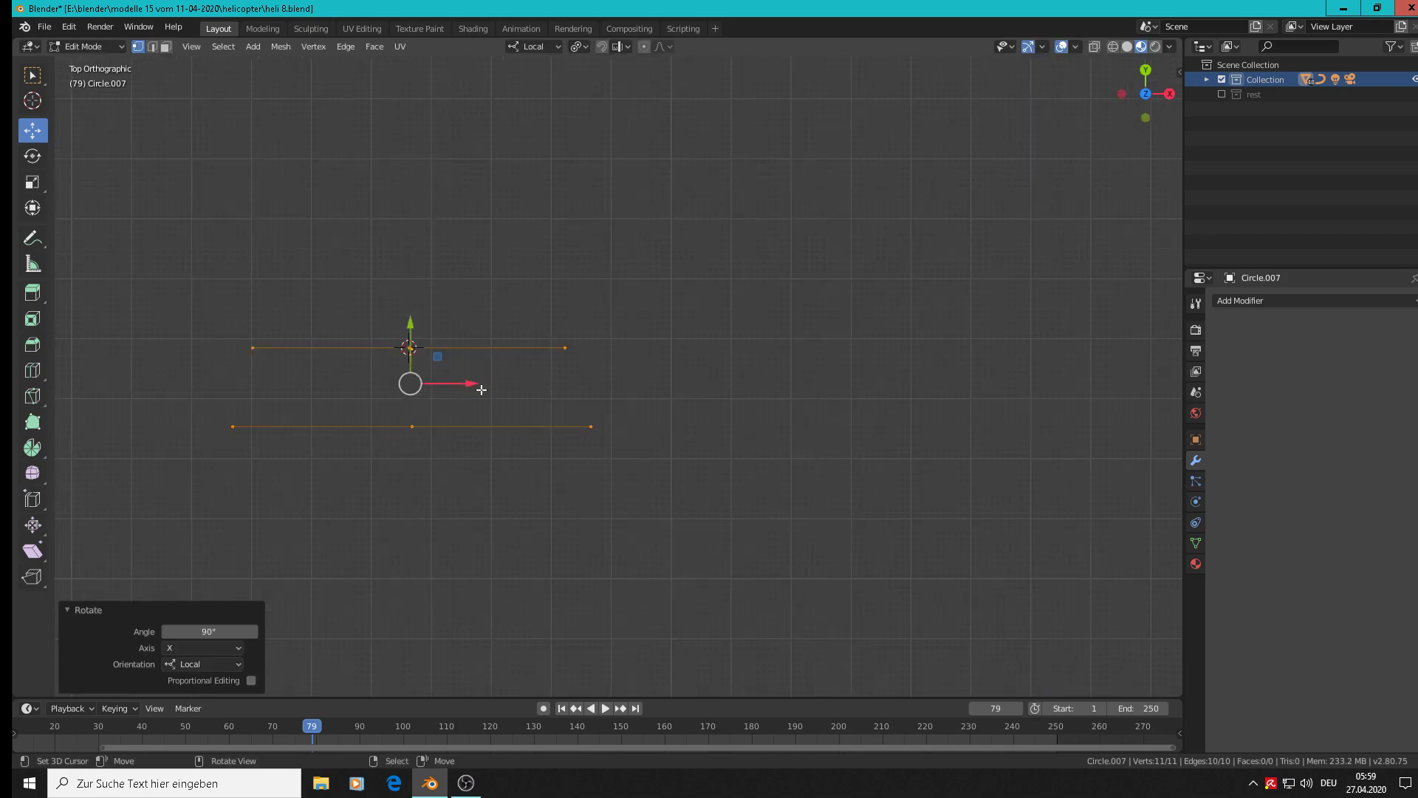
pyautogui.press('Tab')
pyautogui.press('Tab')
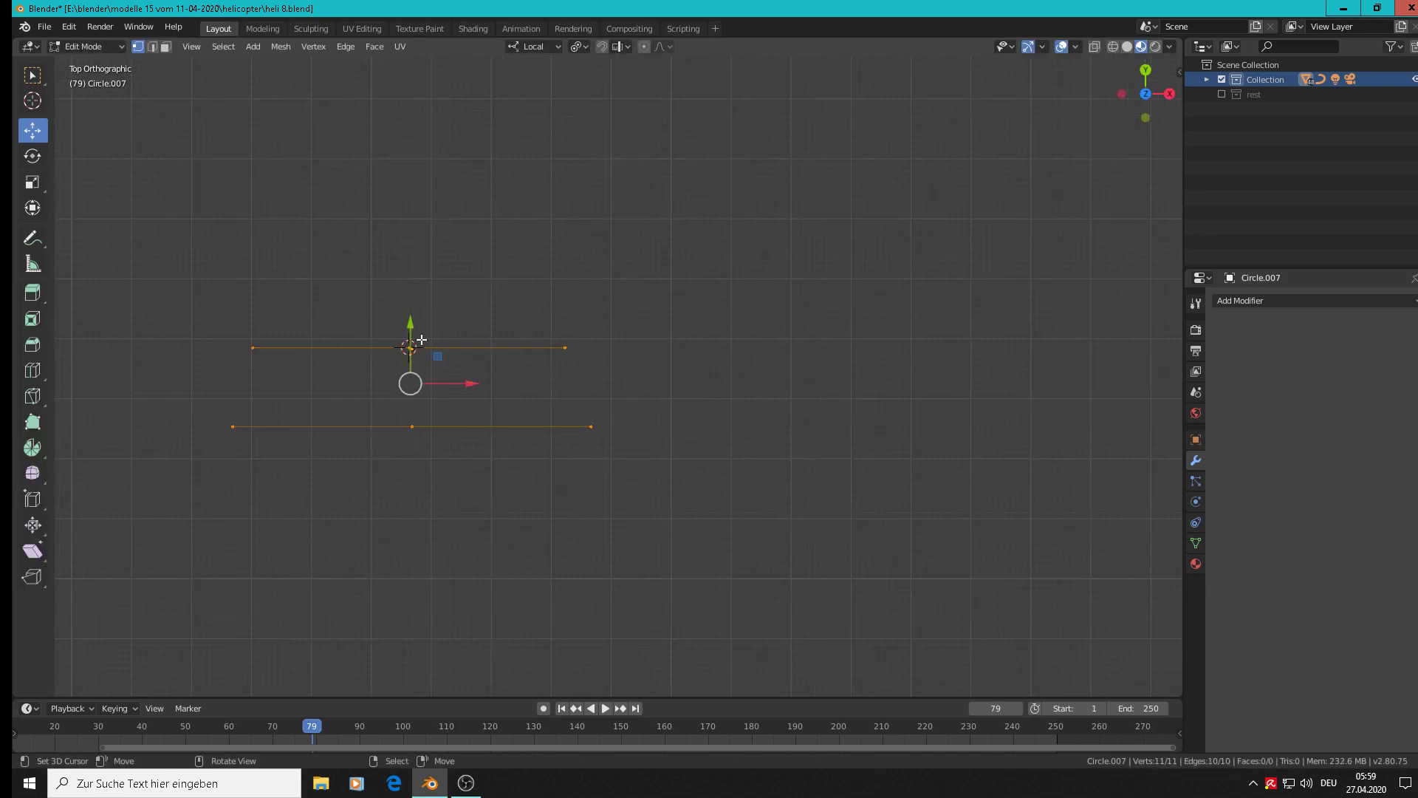
pyautogui.keyDown('alt'); pyautogui.click(423, 321); pyautogui.keyUp('alt')
pyautogui.moveTo(416, 296); pyautogui.dragTo(422, 377)
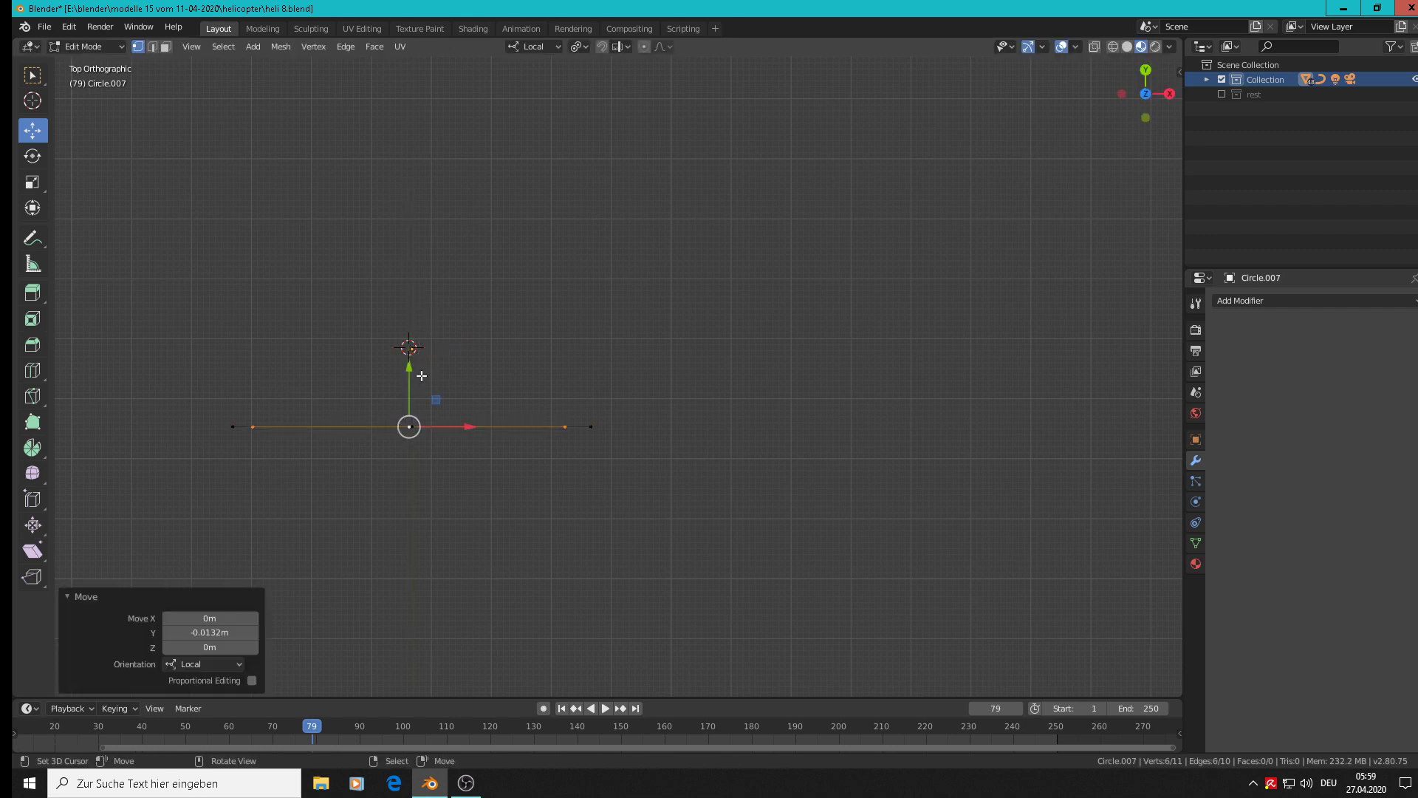
# Raise the six-vertex circle about 0.0151 m along local Z in front view so it sits concentrically within the open outline.
pyautogui.press('KP_1')
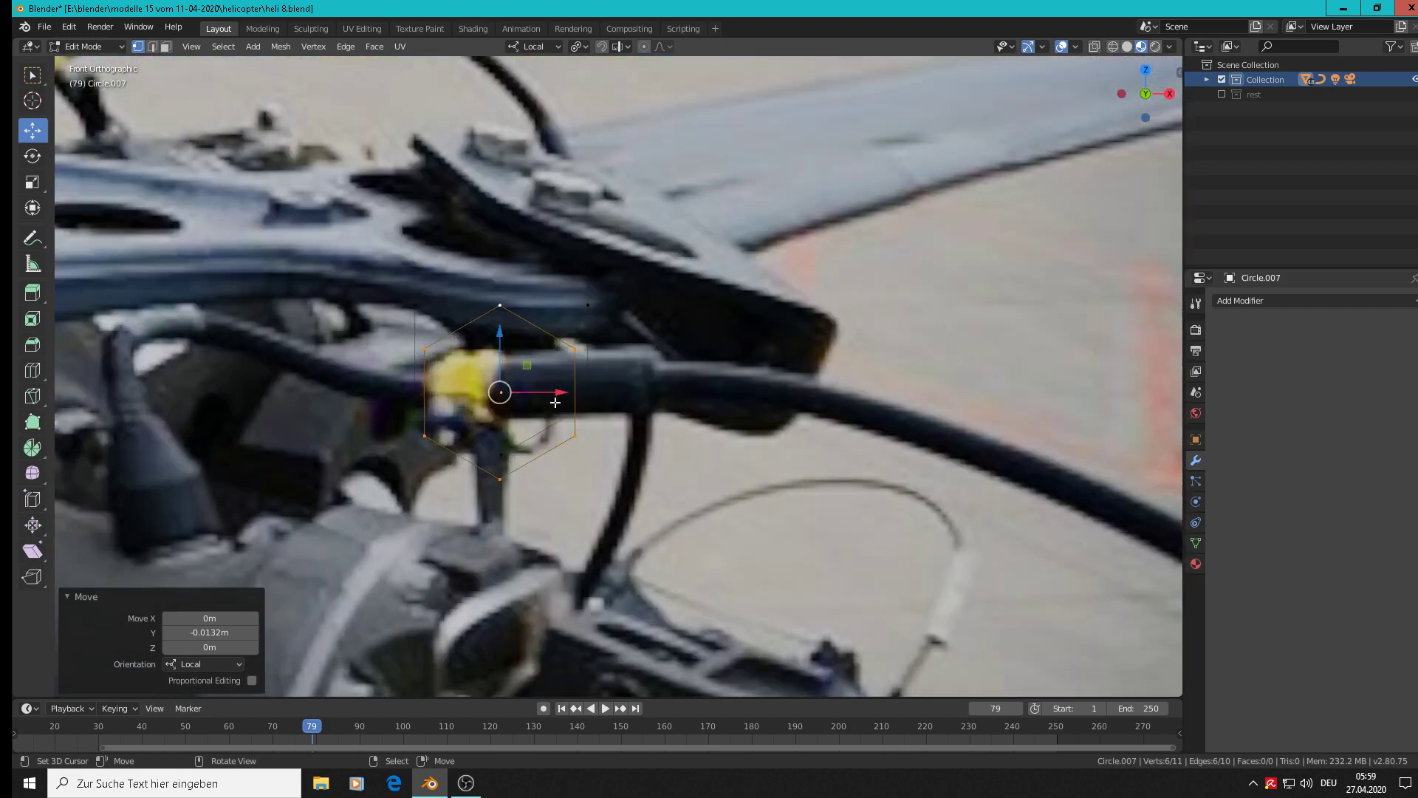
pyautogui.moveTo(556, 402); pyautogui.dragTo(688, 511, button='middle')
pyautogui.scroll(5, 515, 397)
pyautogui.moveTo(473, 382); pyautogui.dragTo(404, 358, button='middle')
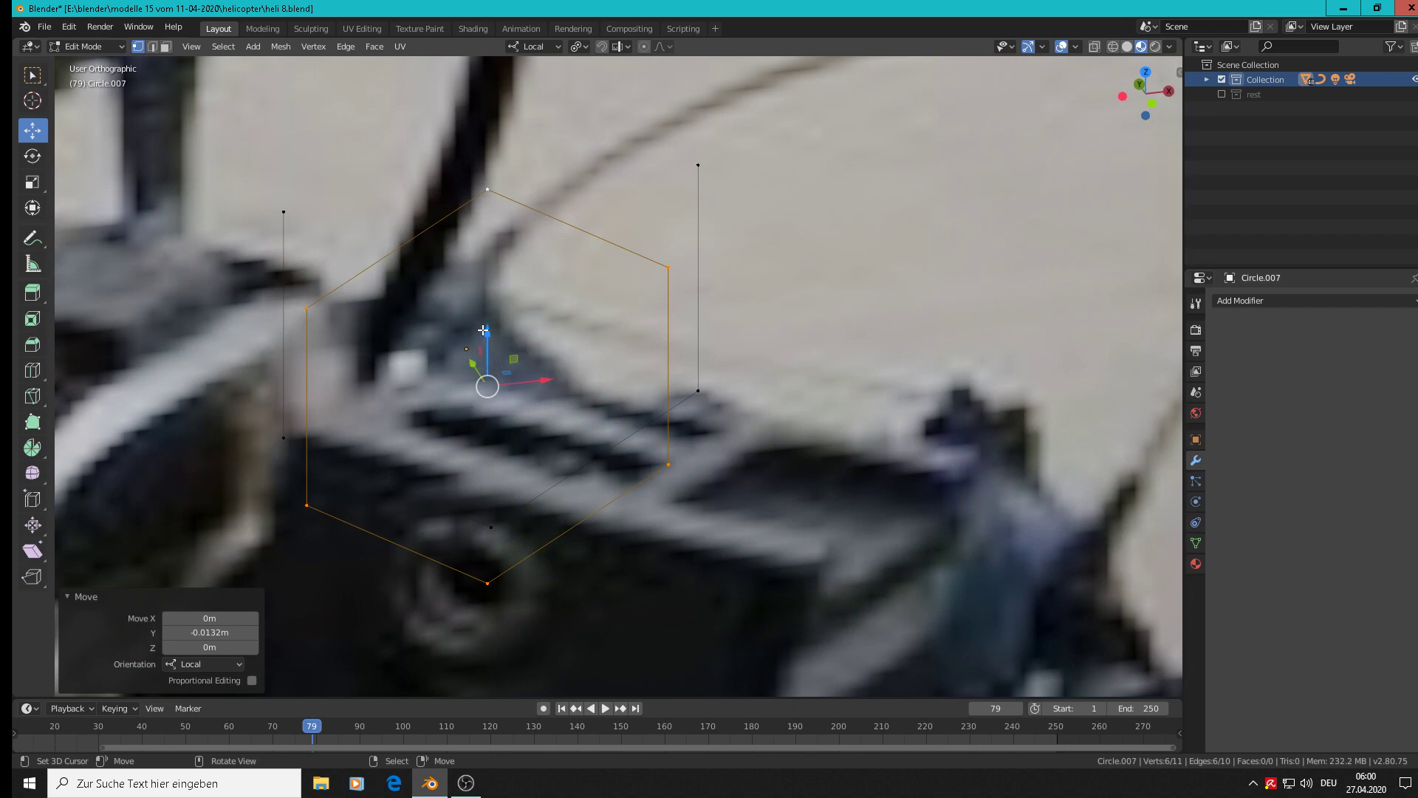
pyautogui.press('KP_1')
pyautogui.moveTo(486, 342); pyautogui.dragTo(487, 233)
pyautogui.scroll(-9, 489, 274)
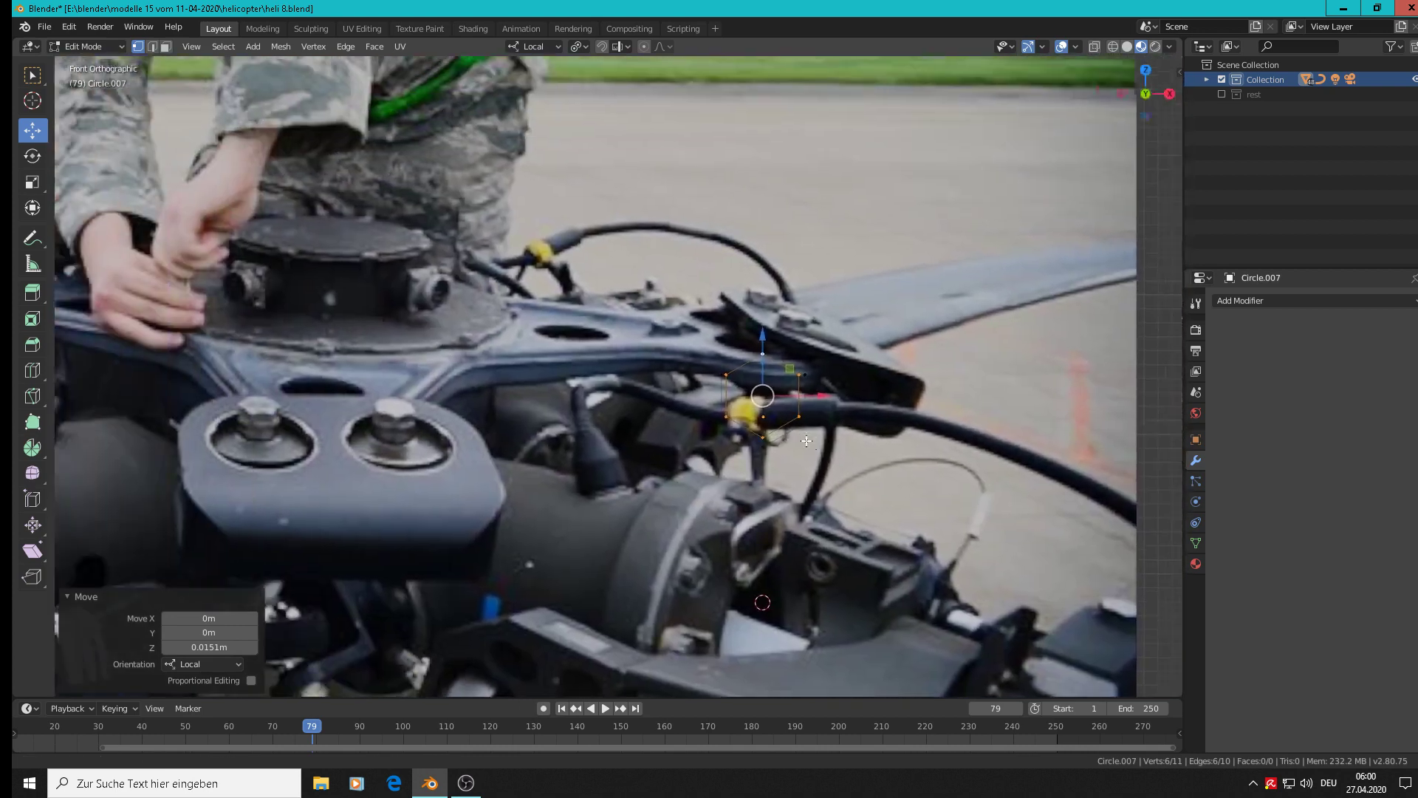
# Scale the open outline up by about 1.406 and lower it about 0.007 m along its local Z axis.
pyautogui.keyDown('shift'); pyautogui.moveTo(806, 442); pyautogui.dragTo(838, 447, button='middle'); pyautogui.keyUp('shift')
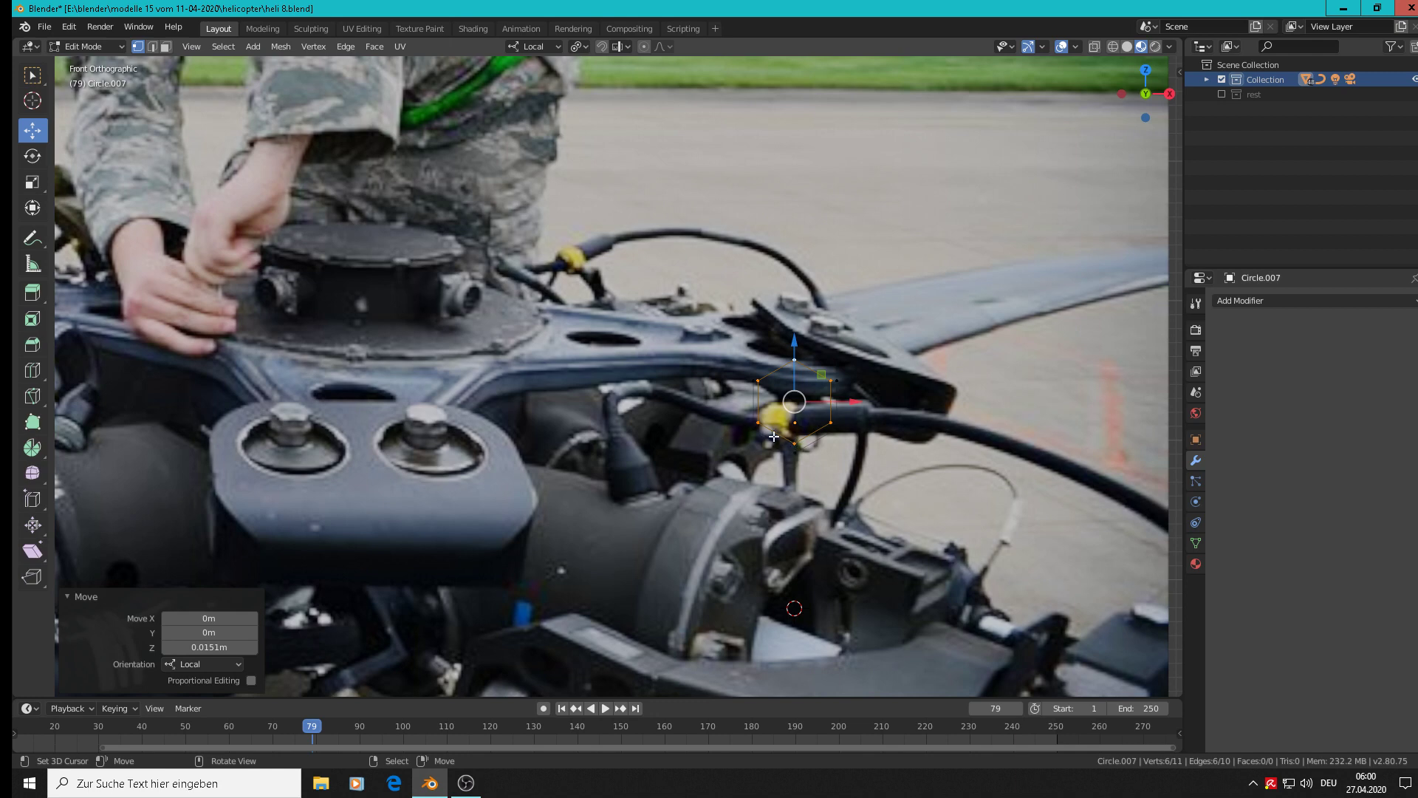
pyautogui.keyDown('shift'); pyautogui.click(793, 451); pyautogui.keyUp('shift')
pyautogui.press('s')
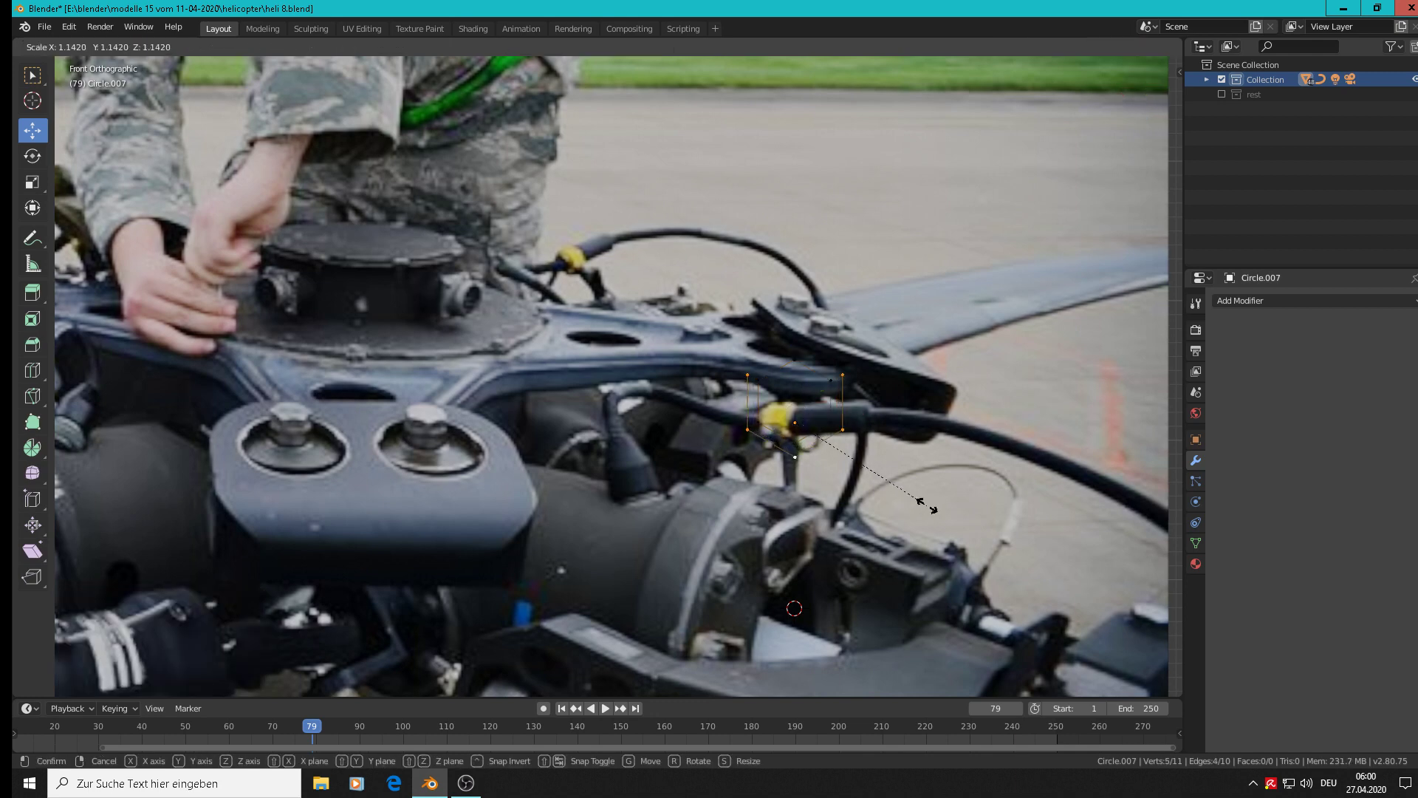
pyautogui.click(963, 509)
pyautogui.press('g')
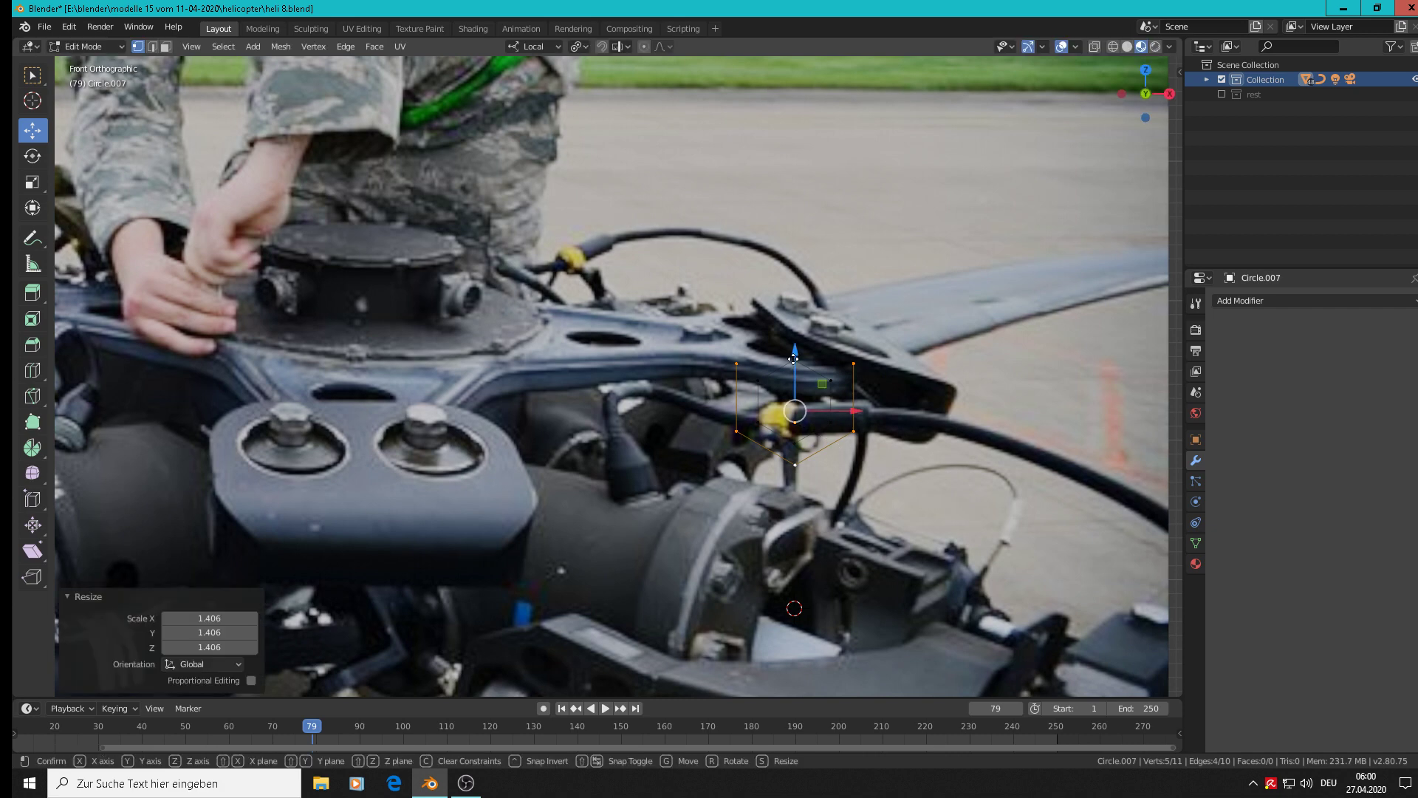
pyautogui.press('z')
pyautogui.press('z')
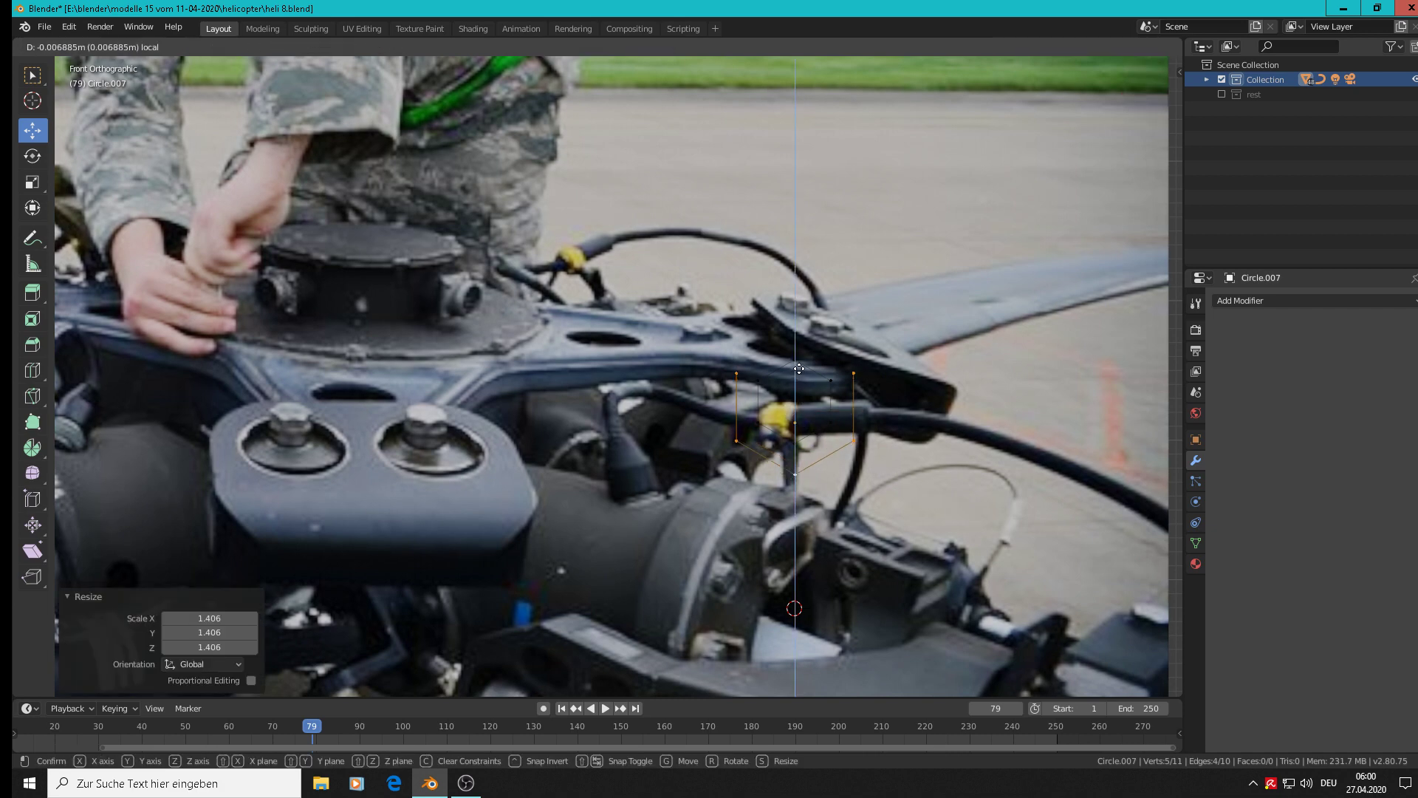
pyautogui.click(799, 368)
# Select the upper right end vertex of the open outline and raise it along local Z, first by about 0.0127 m and then slightly further.
pyautogui.click(854, 374)
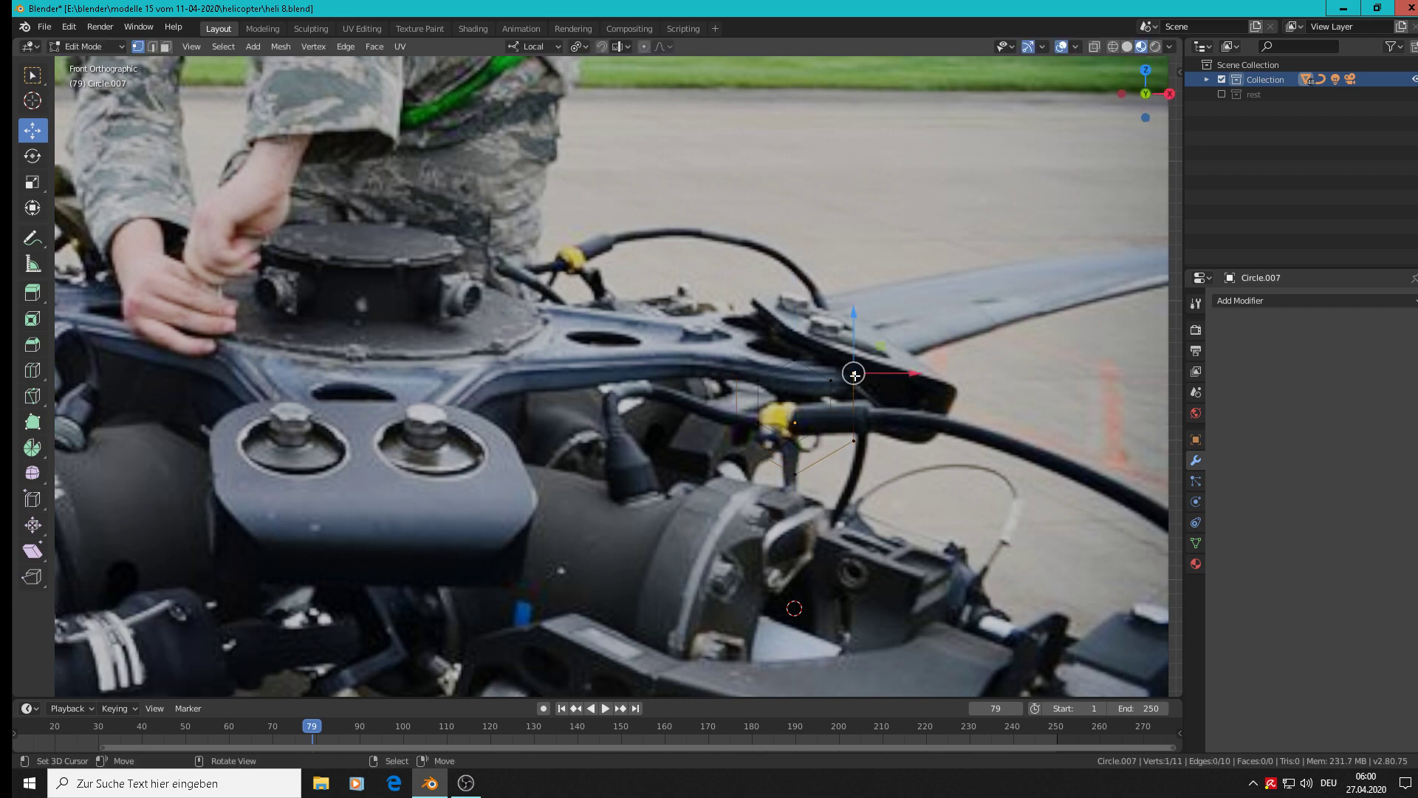
pyautogui.press('g')
pyautogui.press('z')
pyautogui.press('z')
pyautogui.click(854, 313)
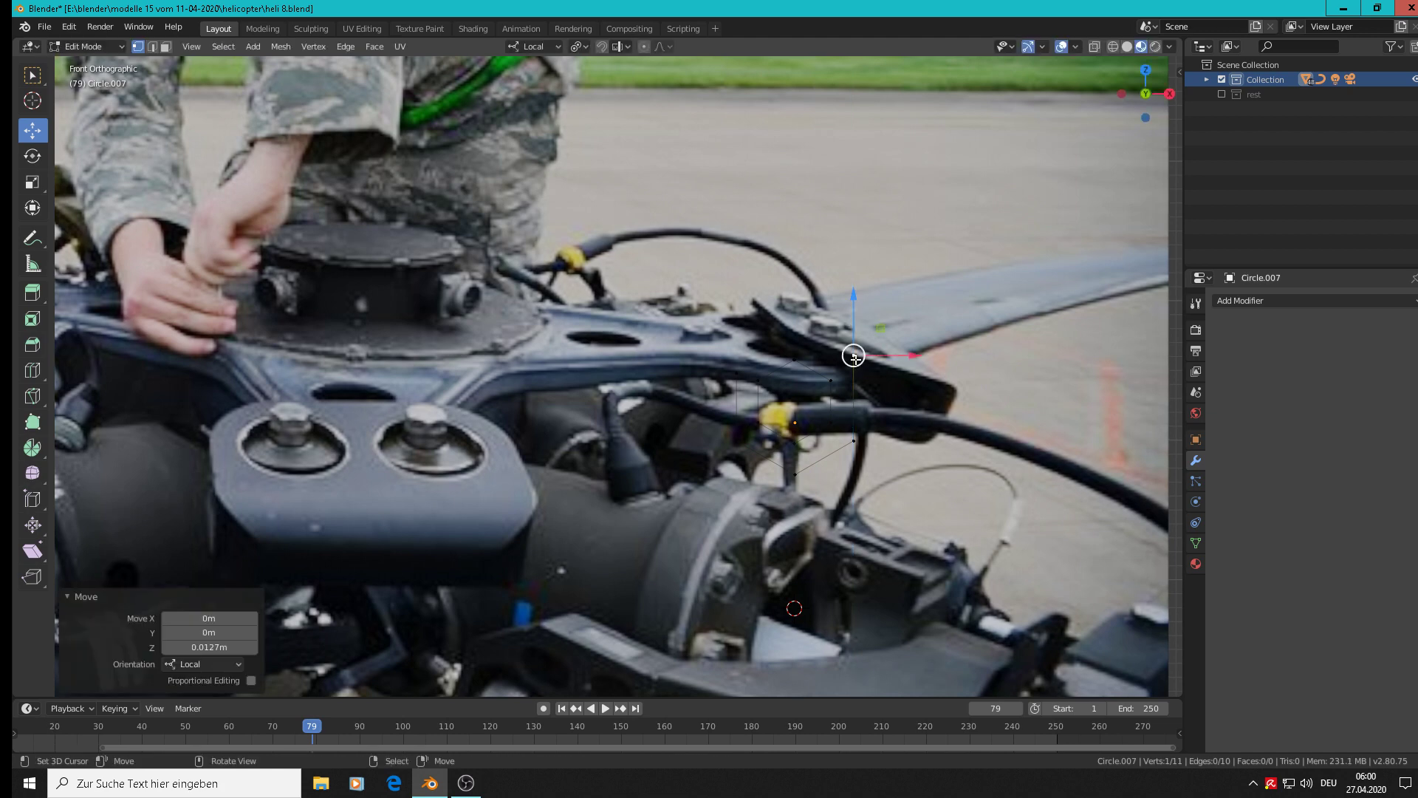
pyautogui.moveTo(854, 311); pyautogui.dragTo(855, 294)
# Duplicate the six-vertex circle, move the copy left along X and up about 0.027 m, and scale it up.
pyautogui.scroll(3, 818, 408)
pyautogui.keyDown('alt'); pyautogui.rightClick(760, 330); pyautogui.keyUp('alt')
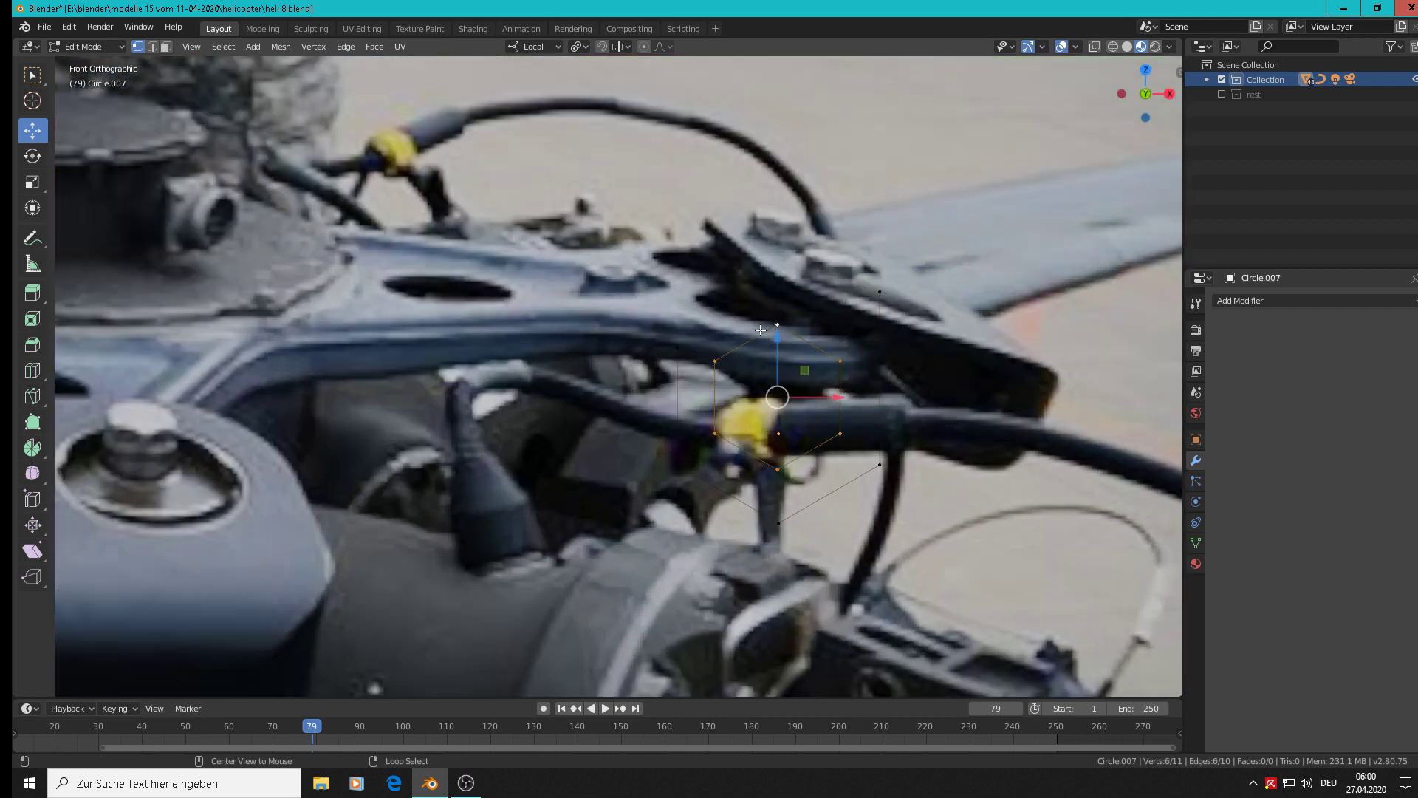
pyautogui.hotkey('shift', 'd')
pyautogui.rightClick(796, 396)
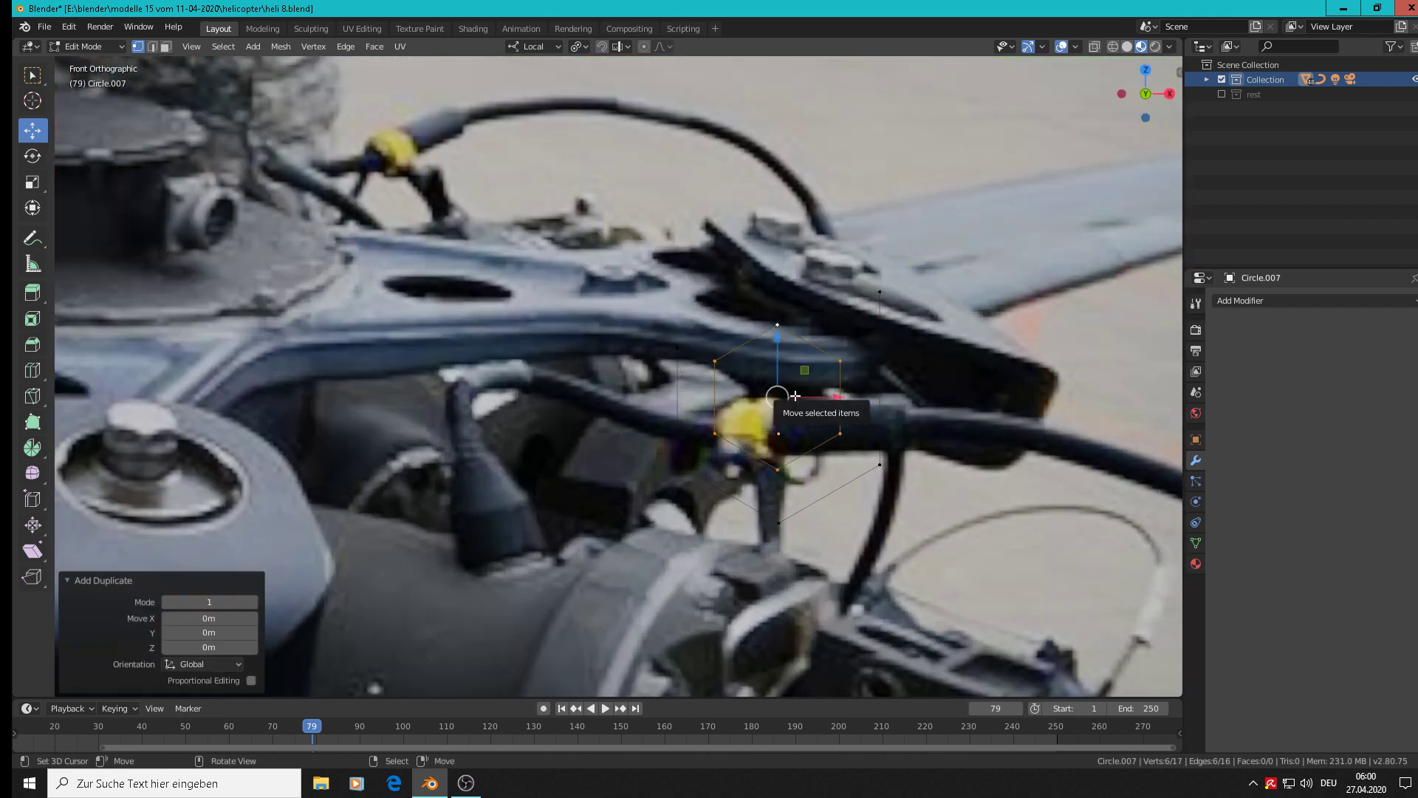
pyautogui.moveTo(835, 397); pyautogui.dragTo(549, 398)
pyautogui.moveTo(491, 349); pyautogui.dragTo(492, 283)
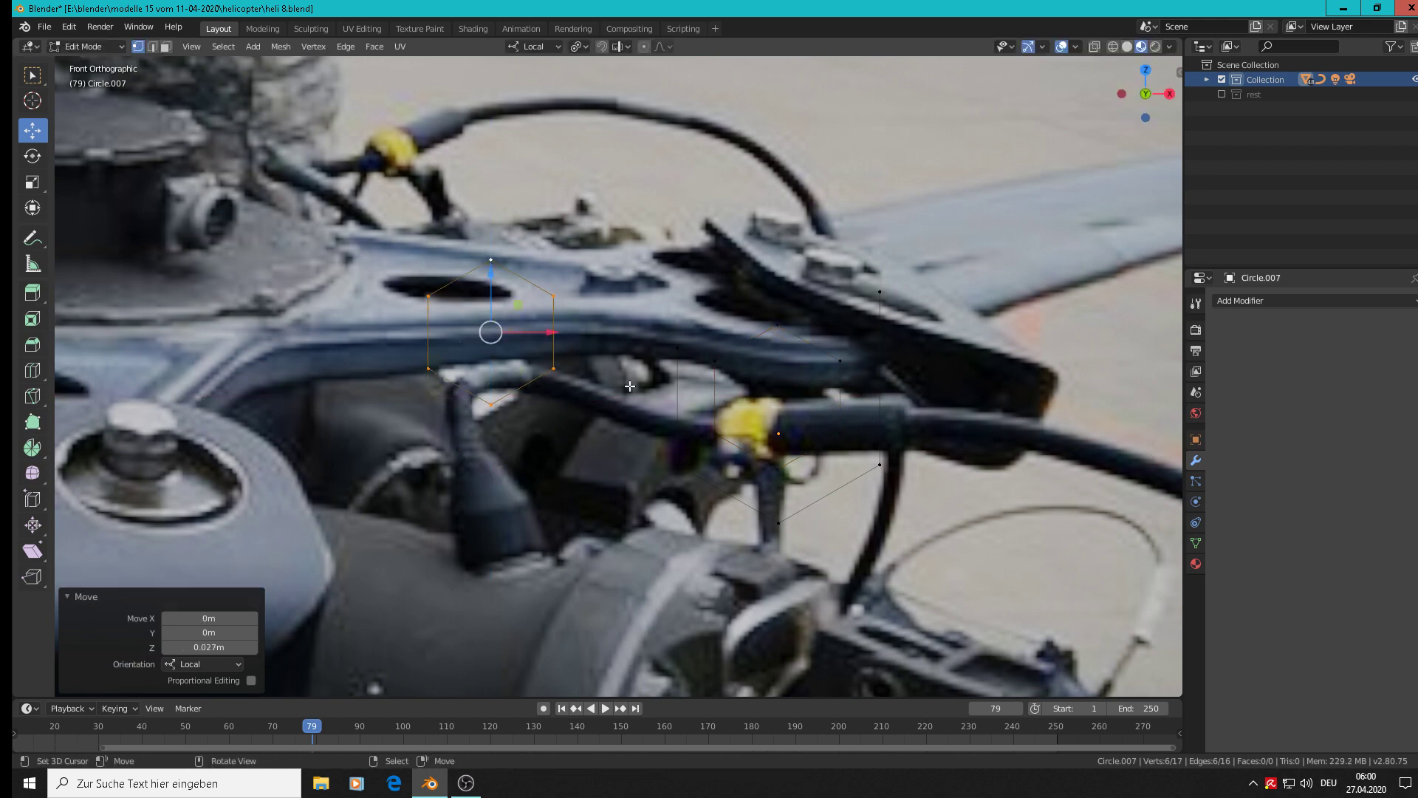
pyautogui.press('s')
pyautogui.click(684, 393)
# Delete the upper left end vertex of the open outline.
pyautogui.moveTo(661, 418); pyautogui.dragTo(672, 343, button='middle')
pyautogui.click(672, 342)
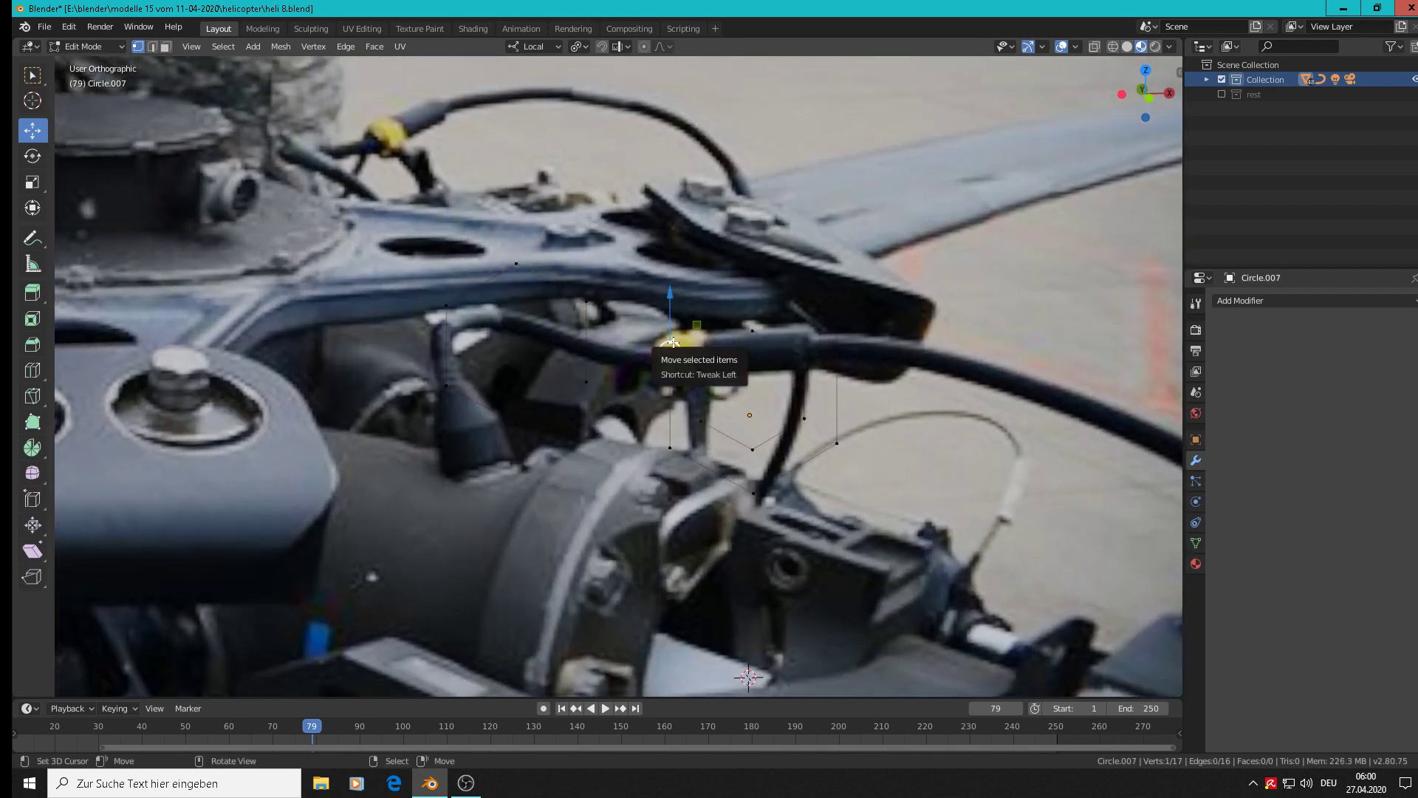
pyautogui.press('x')
pyautogui.click(672, 343)
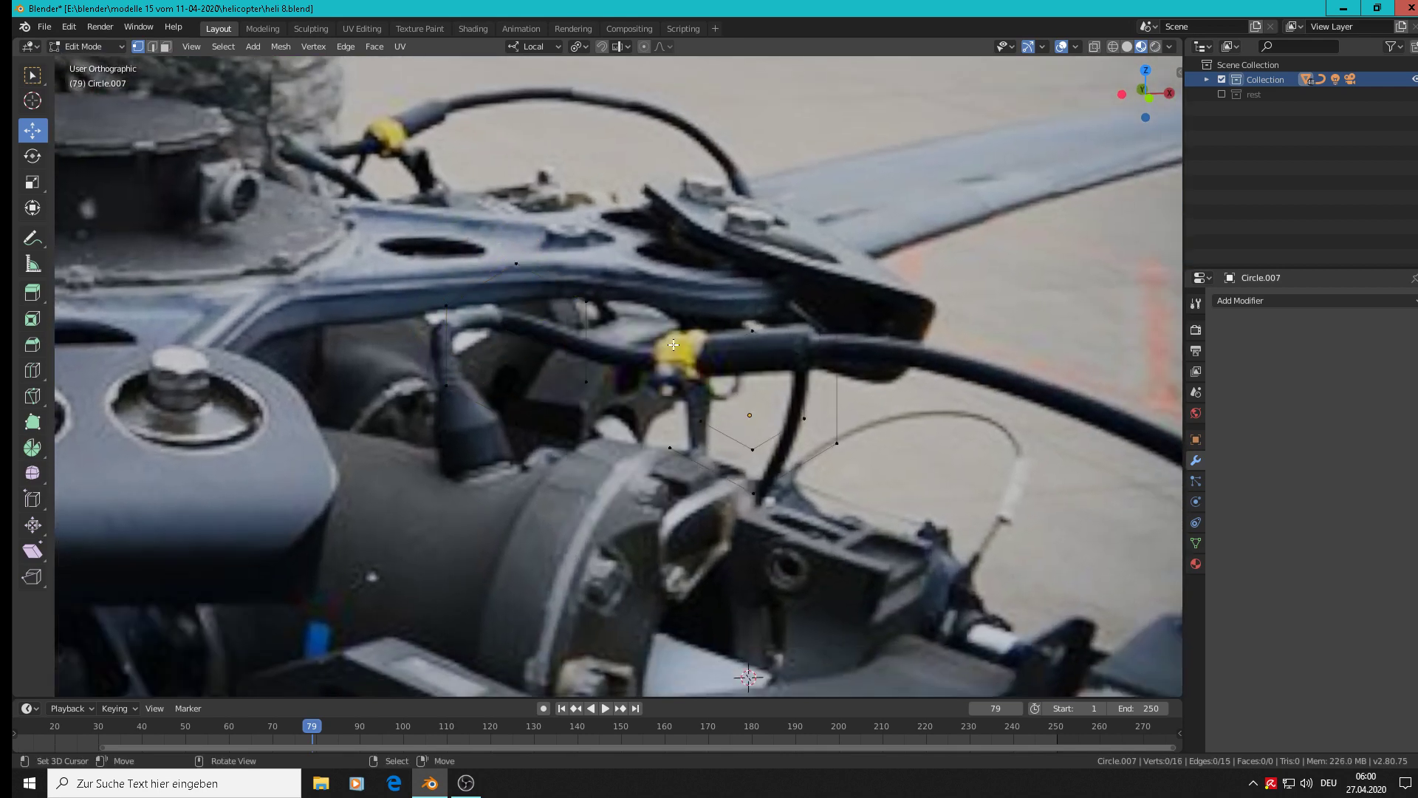
# Extrude the lower left end vertex of the open outline about 0.18 m to the left and slightly up in front view.
pyautogui.scroll(-2, 664, 462)
pyautogui.keyDown('shift'); pyautogui.moveTo(665, 462); pyautogui.dragTo(885, 454, button='middle'); pyautogui.keyUp('shift')
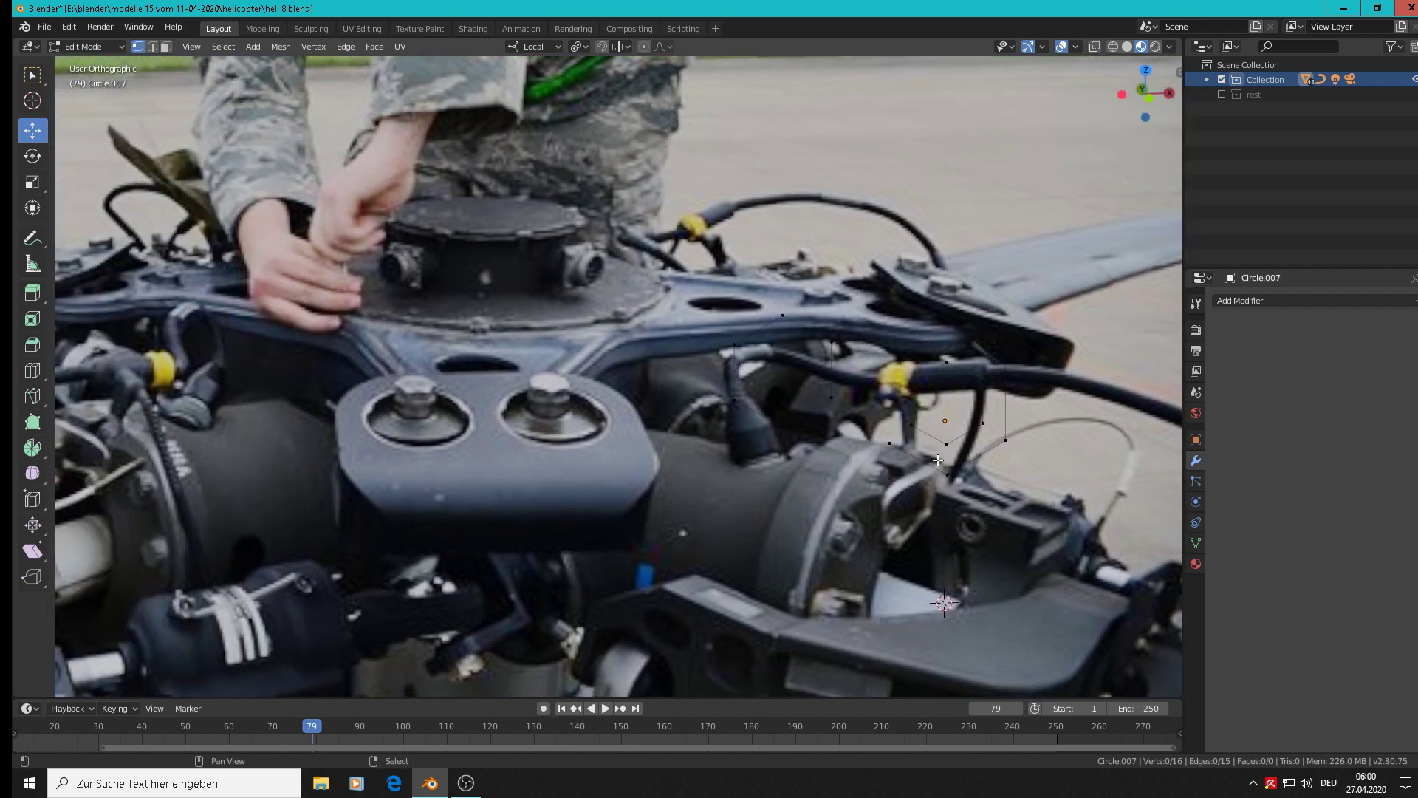
pyautogui.click(888, 445)
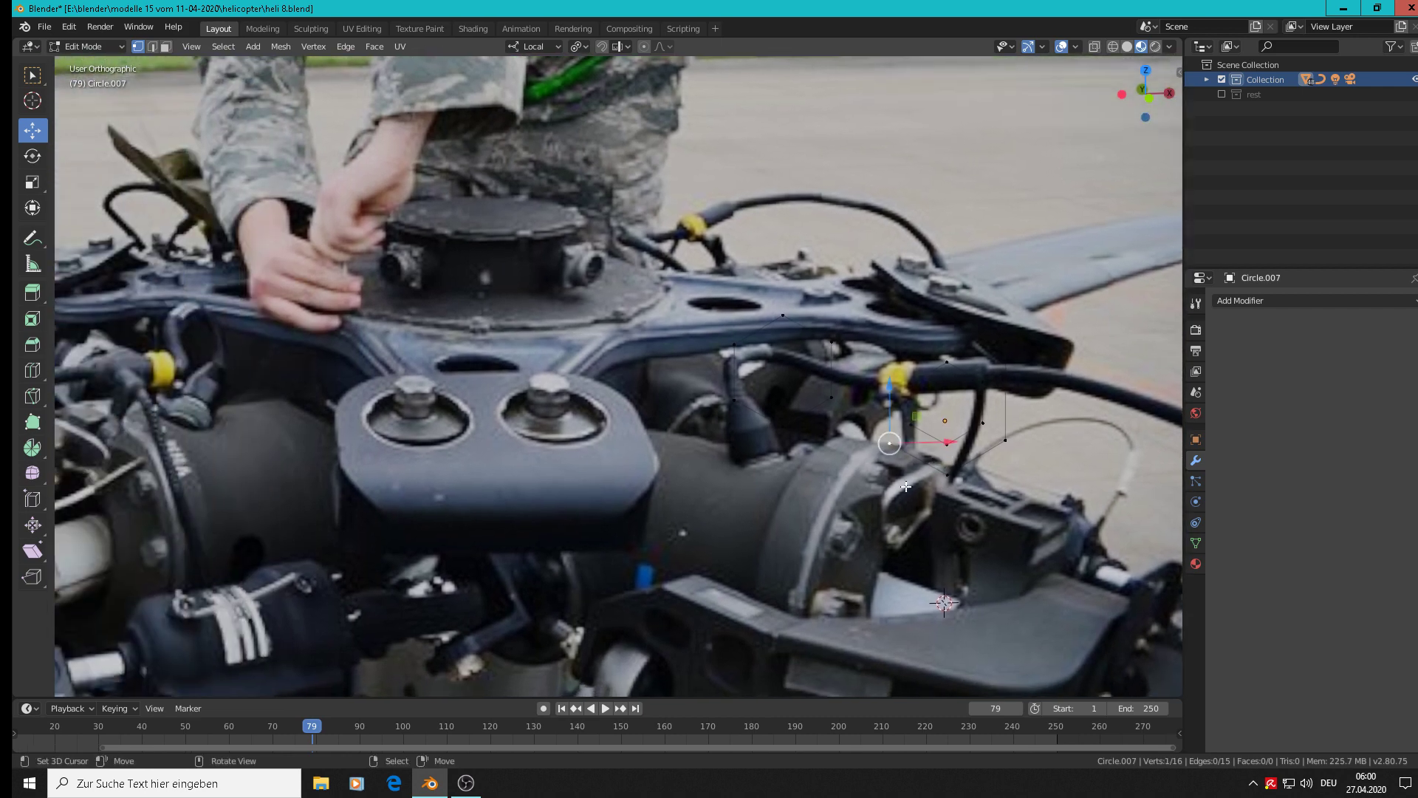
pyautogui.press('KP_1')
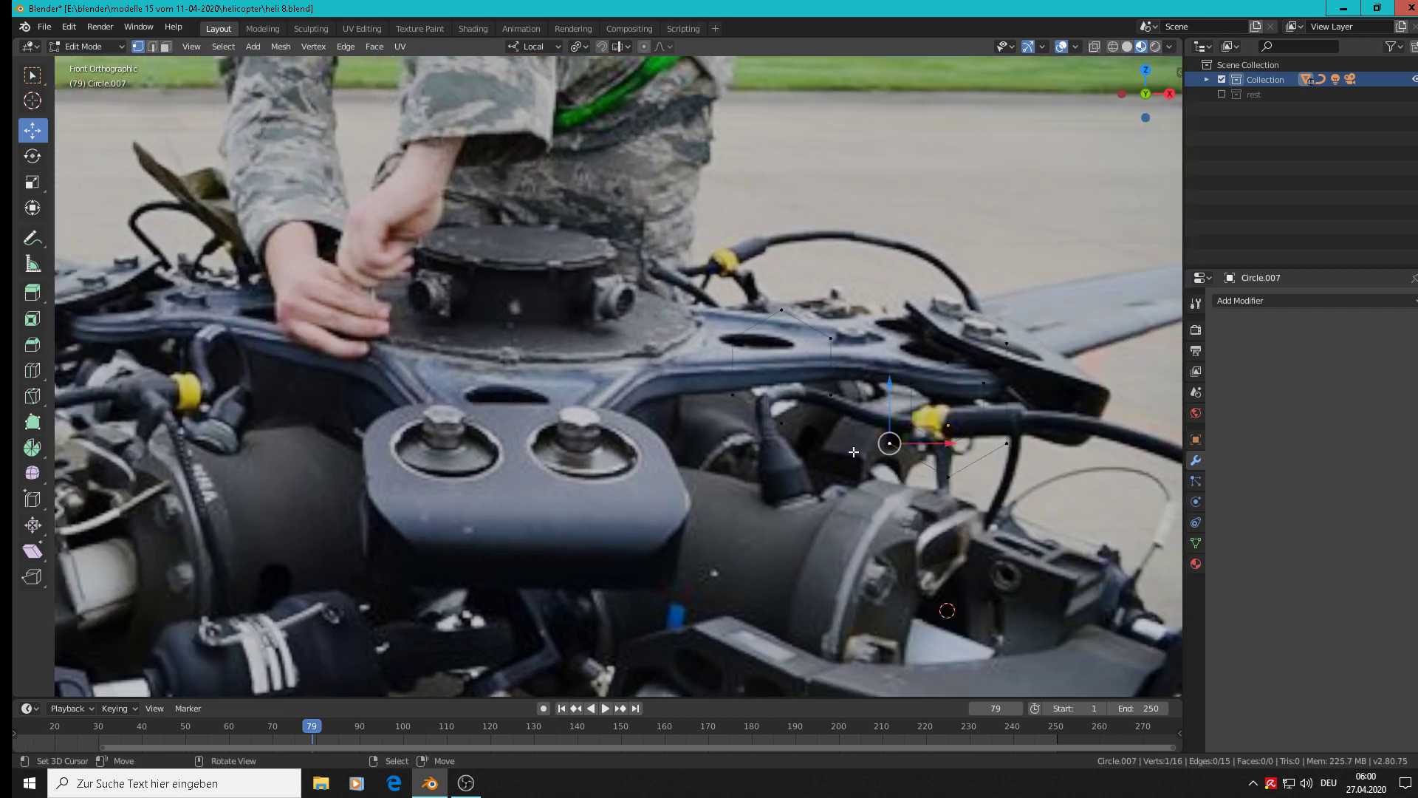
pyautogui.press('e')
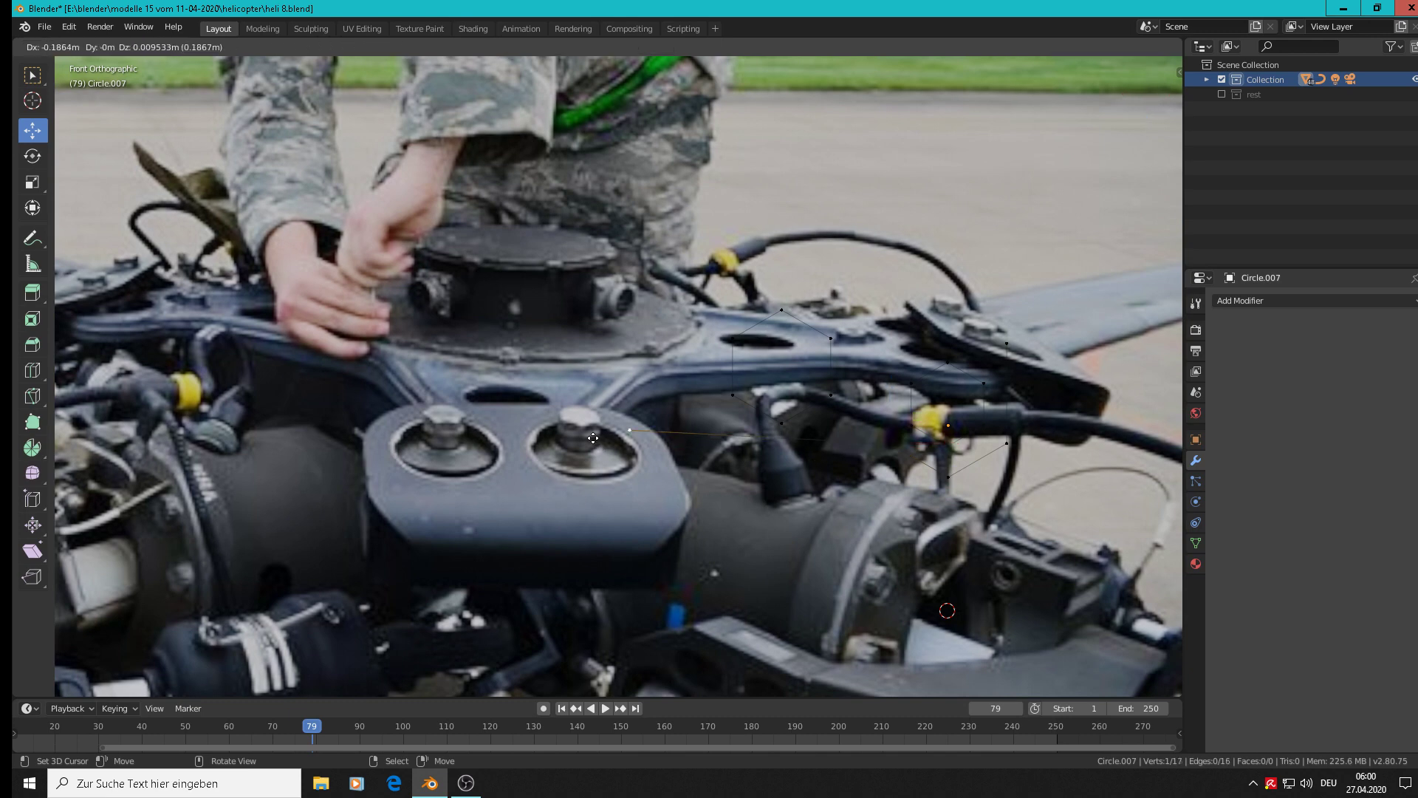
pyautogui.click(600, 425)
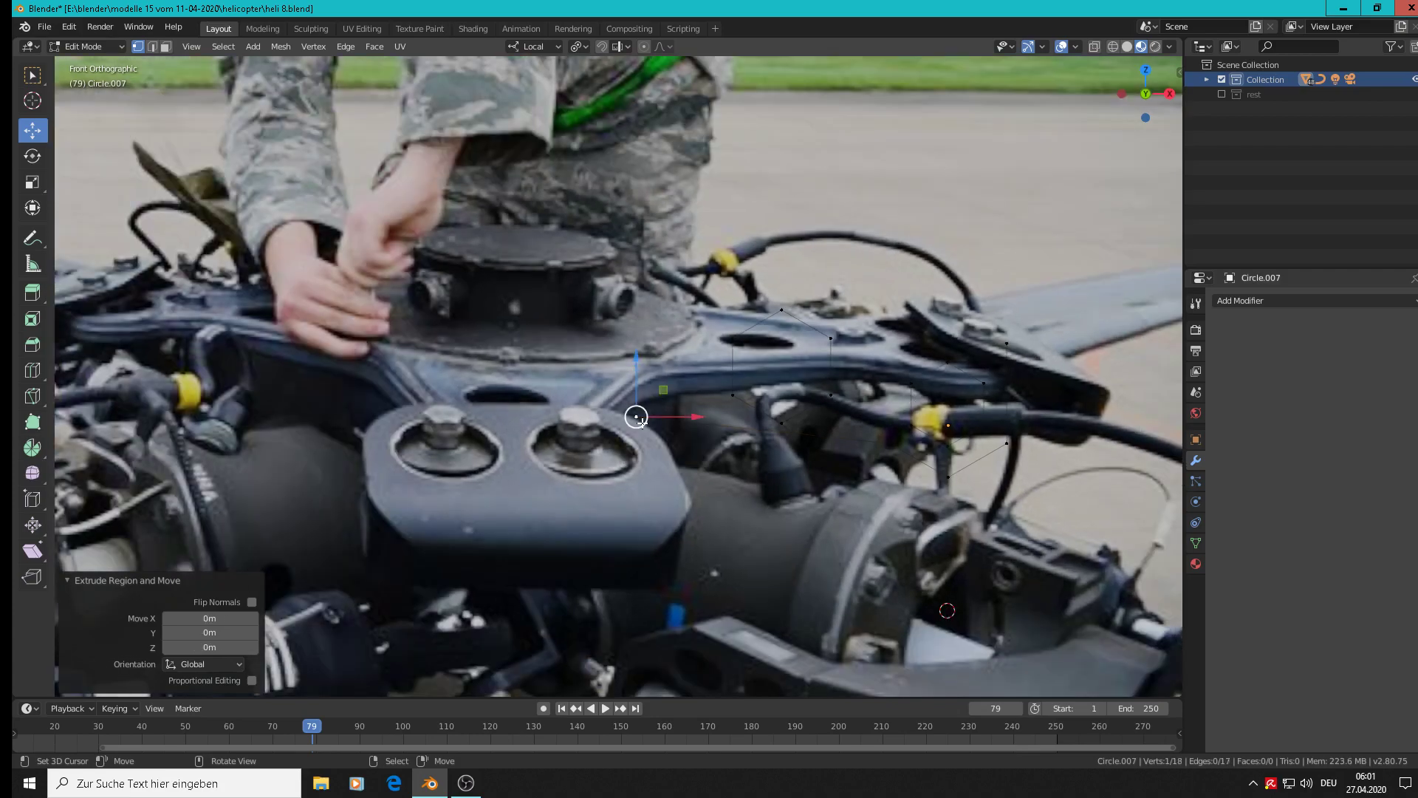
# Extrude the new left end vertex 0.1 m straight up along local Z.
pyautogui.press('e')
pyautogui.press('z')
pyautogui.click(657, 224)
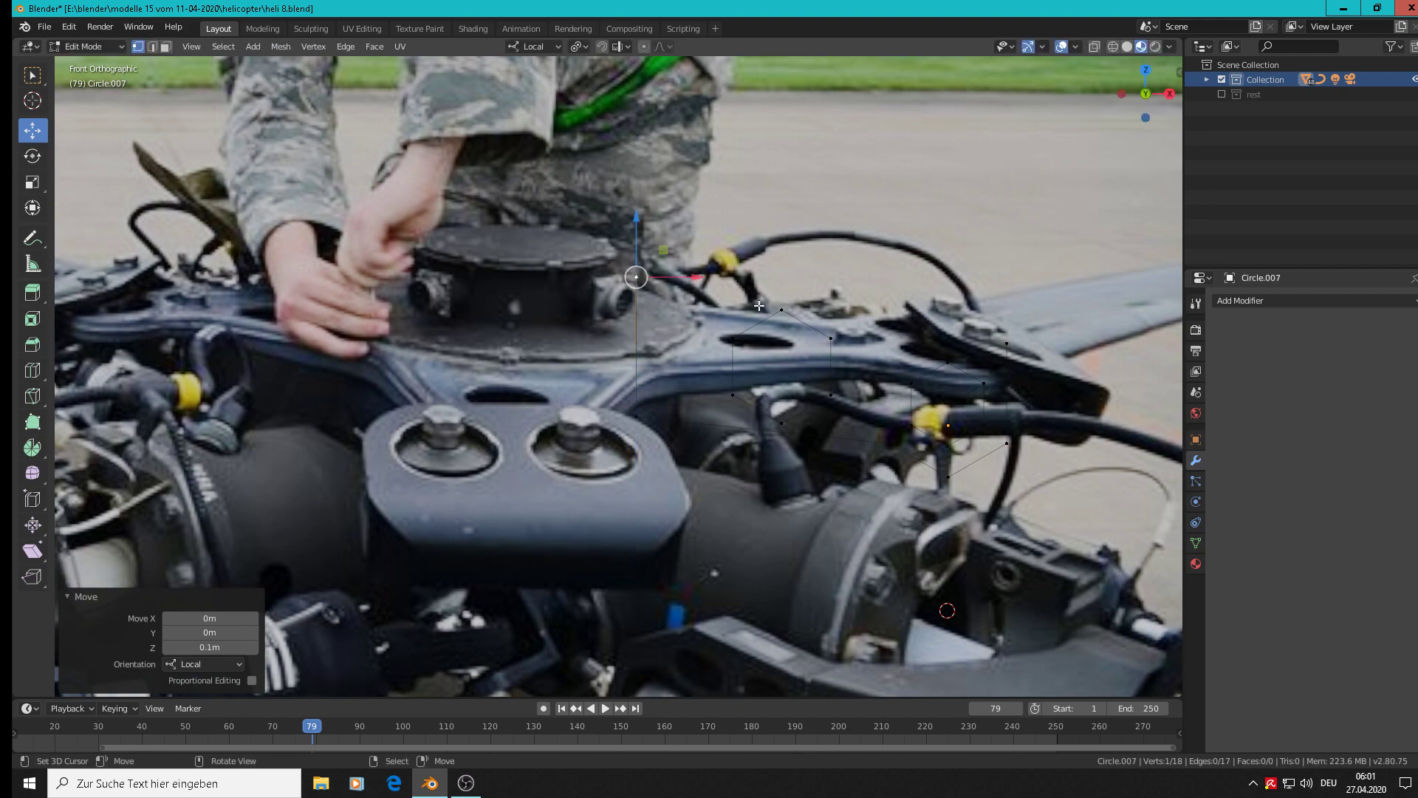
# Select all the outlines and move them 2.69 m along local X, clear of the reference photos.
pyautogui.scroll(-5, 825, 406)
pyautogui.press('a')
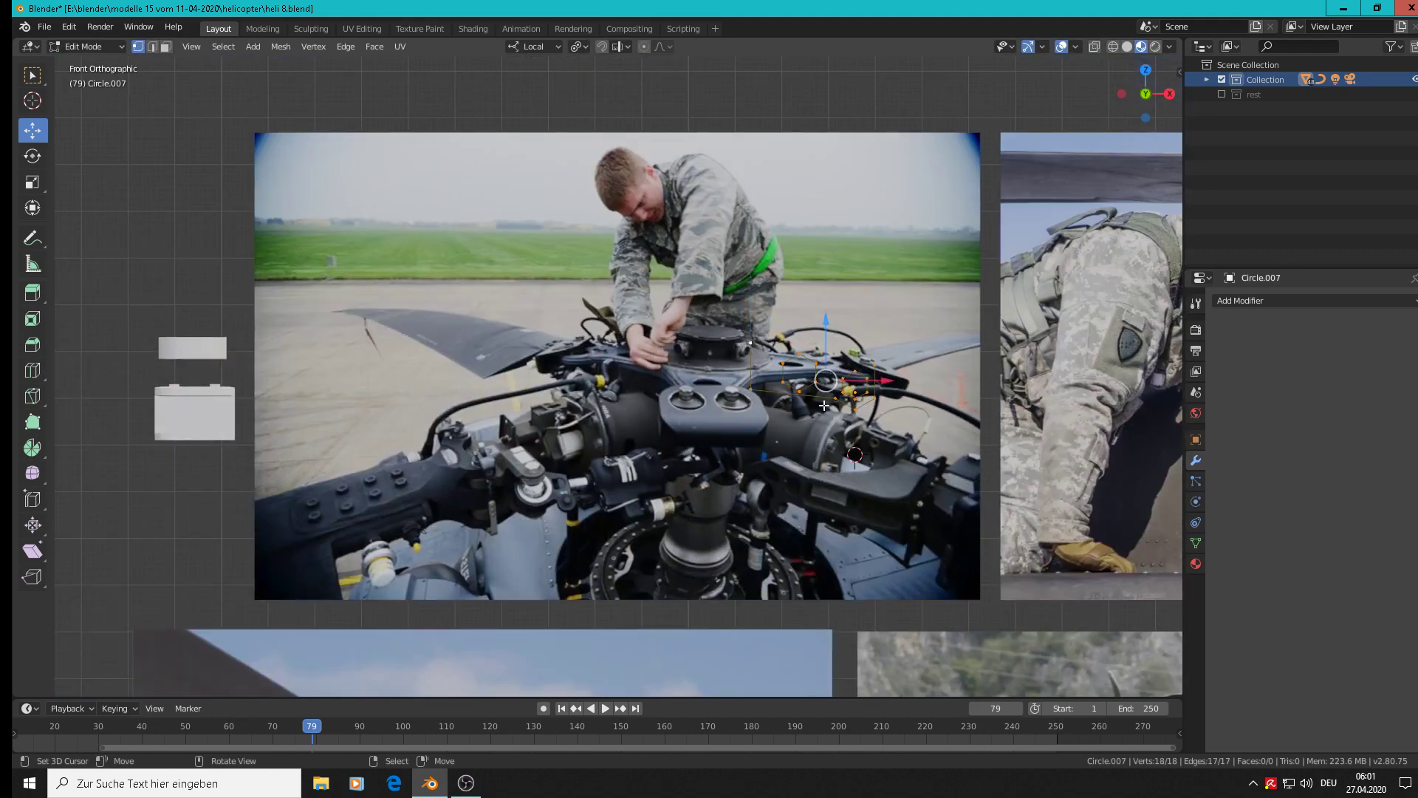
pyautogui.keyDown('shift'); pyautogui.moveTo(875, 429); pyautogui.dragTo(458, 353, button='middle'); pyautogui.keyUp('shift')
pyautogui.scroll(-5, 459, 353)
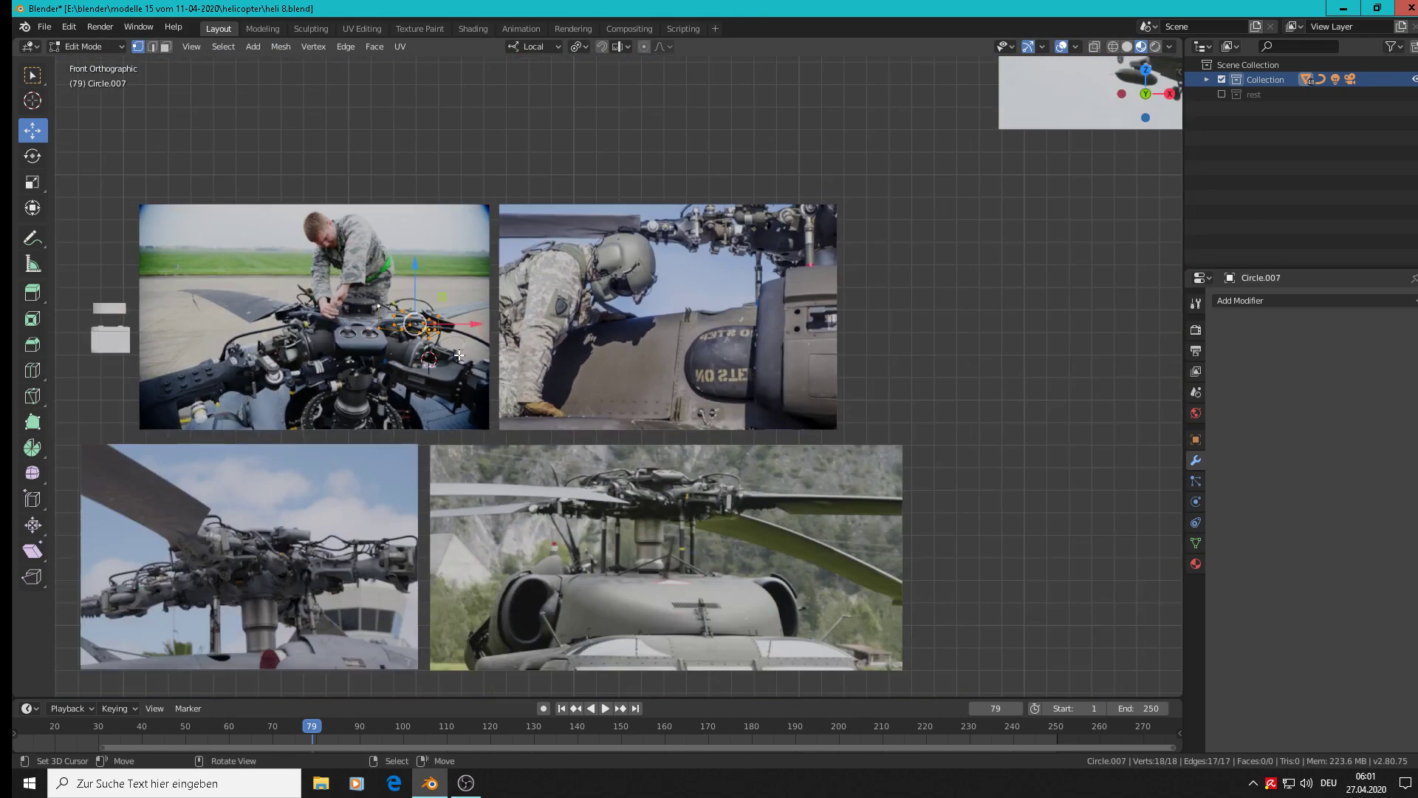
pyautogui.press('g')
pyautogui.press('x')
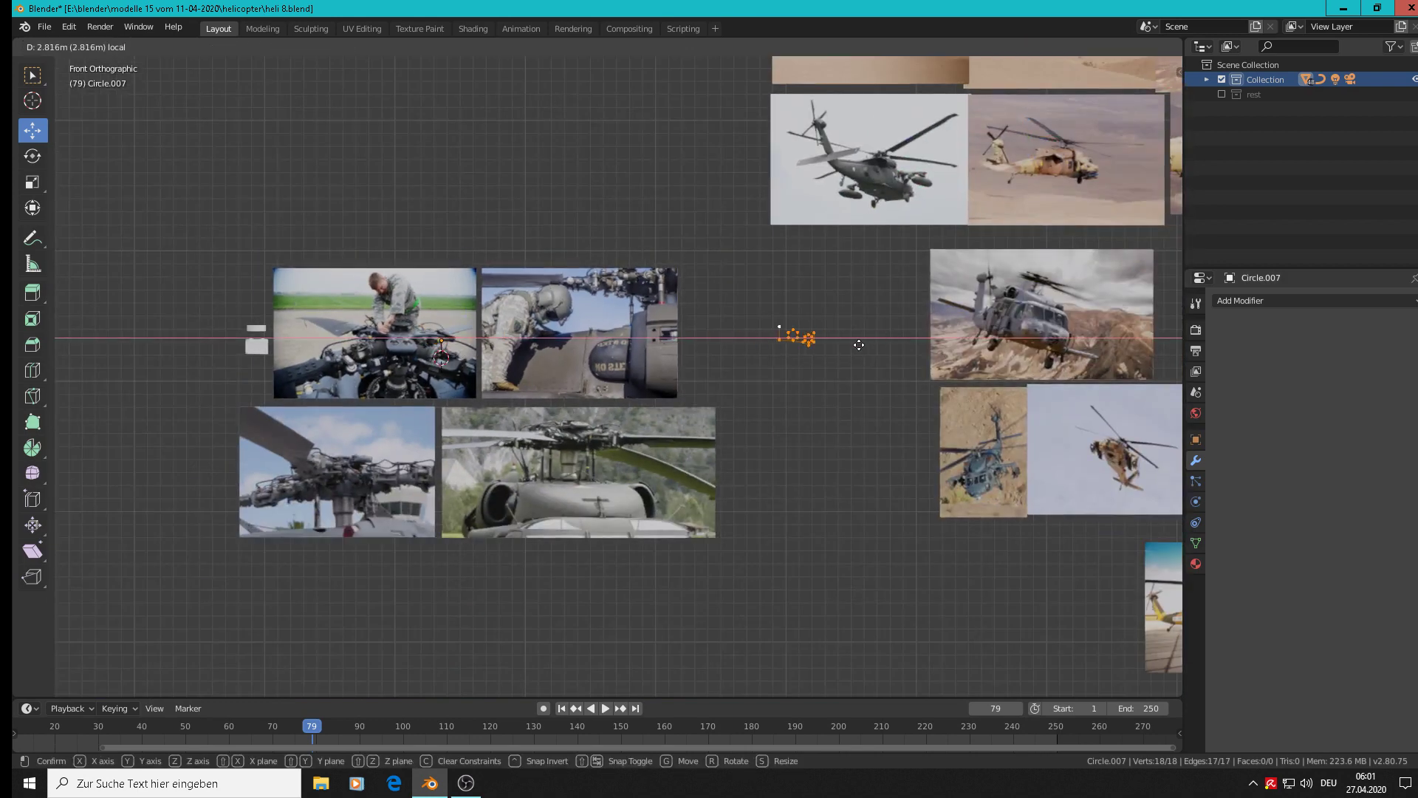
pyautogui.click(879, 338)
# Delete the top vertex of the larger left hexagon to open it upward.
pyautogui.scroll(6, 845, 358)
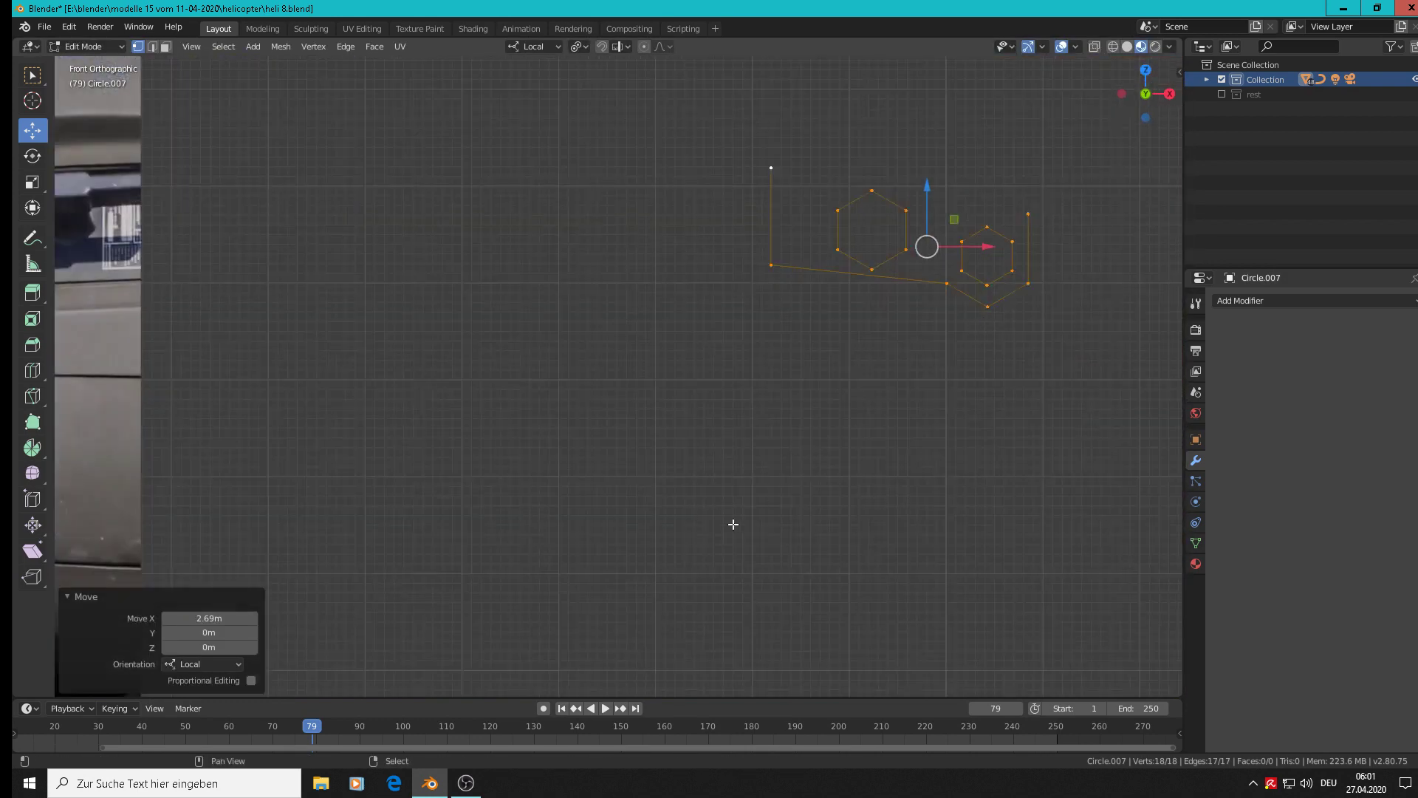
pyautogui.keyDown('shift'); pyautogui.moveTo(876, 307); pyautogui.dragTo(690, 440, button='middle'); pyautogui.keyUp('shift')
pyautogui.scroll(2, 692, 437)
pyautogui.scroll(1, 695, 435)
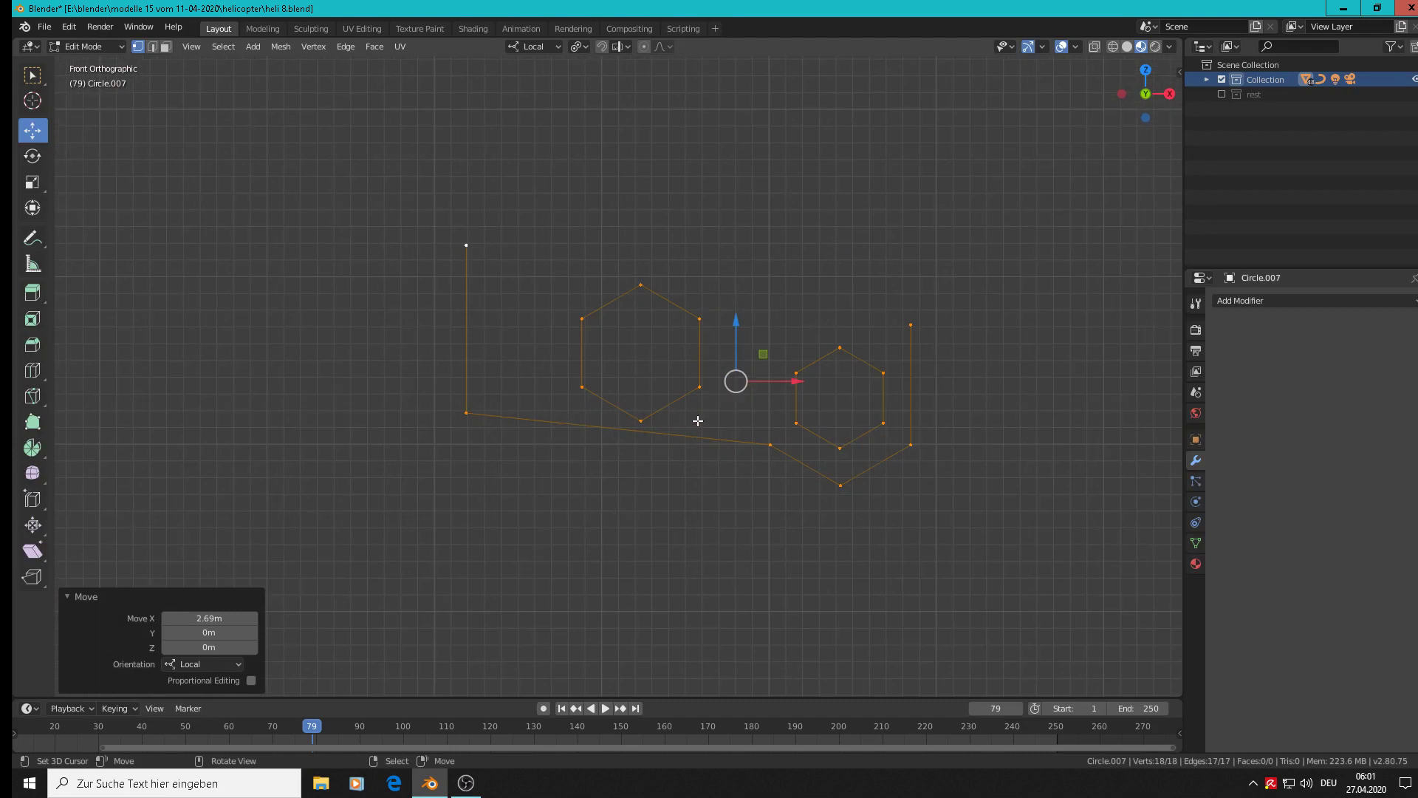
pyautogui.click(695, 340)
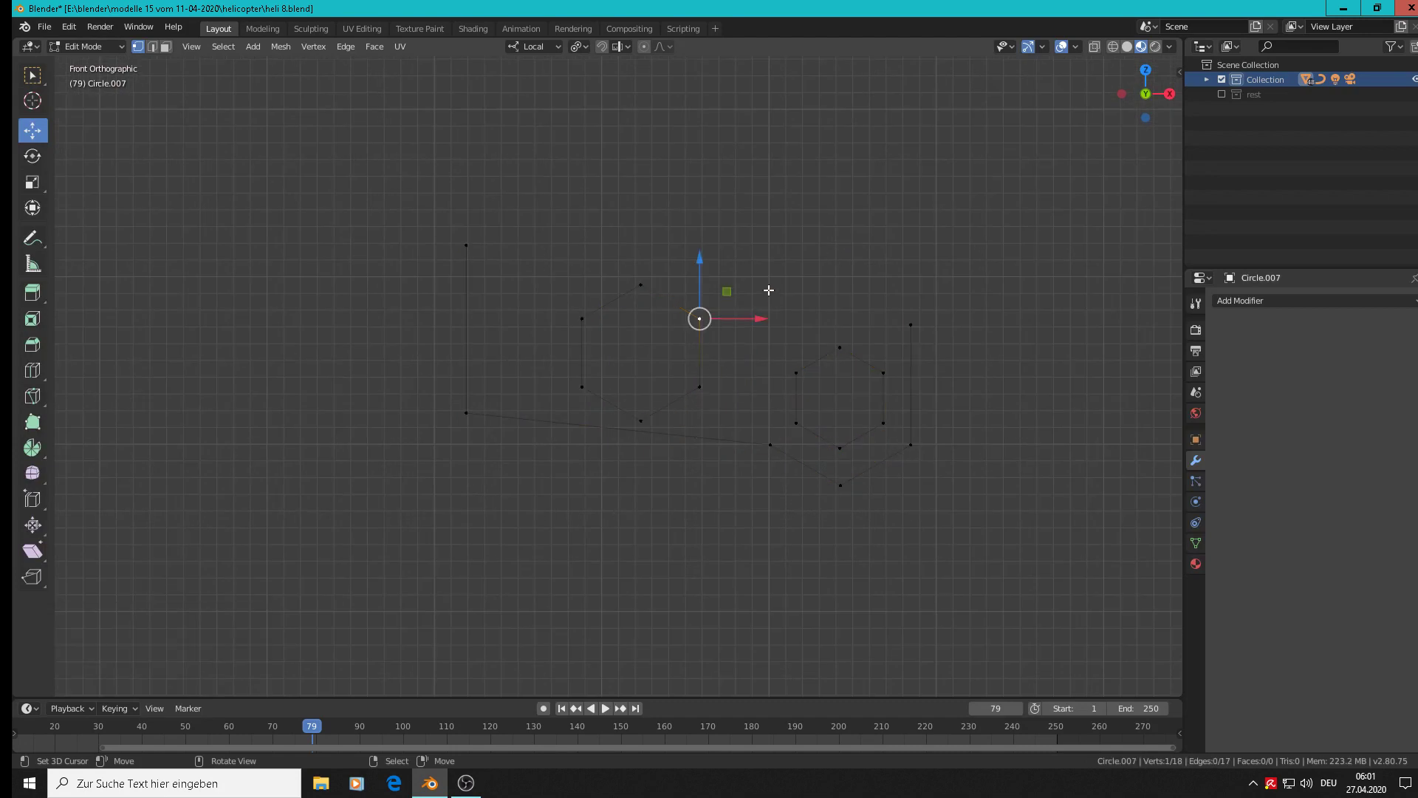
pyautogui.click(642, 284)
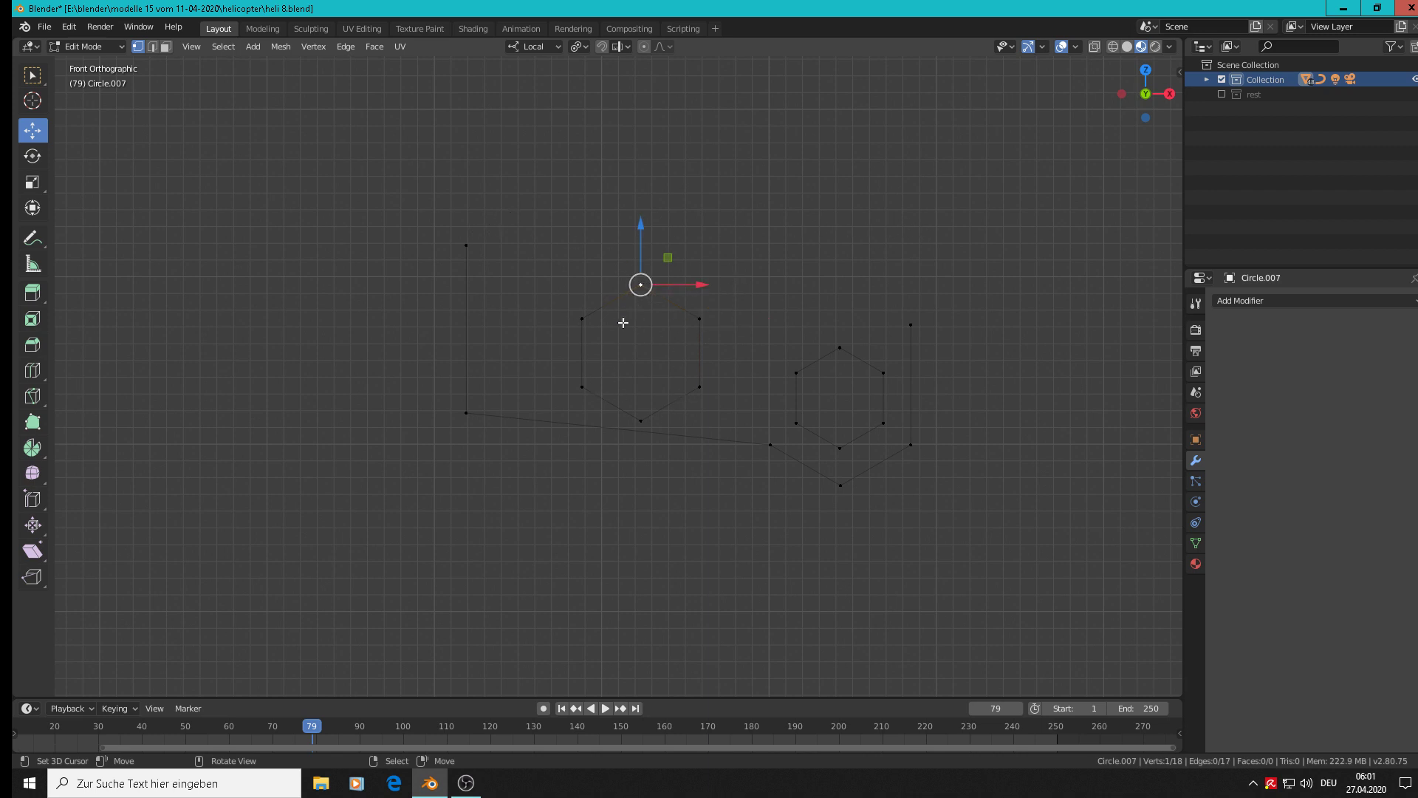
pyautogui.press('x')
pyautogui.click(662, 338)
# Select all the outlines and lower them about 0.001 m along local Z.
pyautogui.click(583, 319)
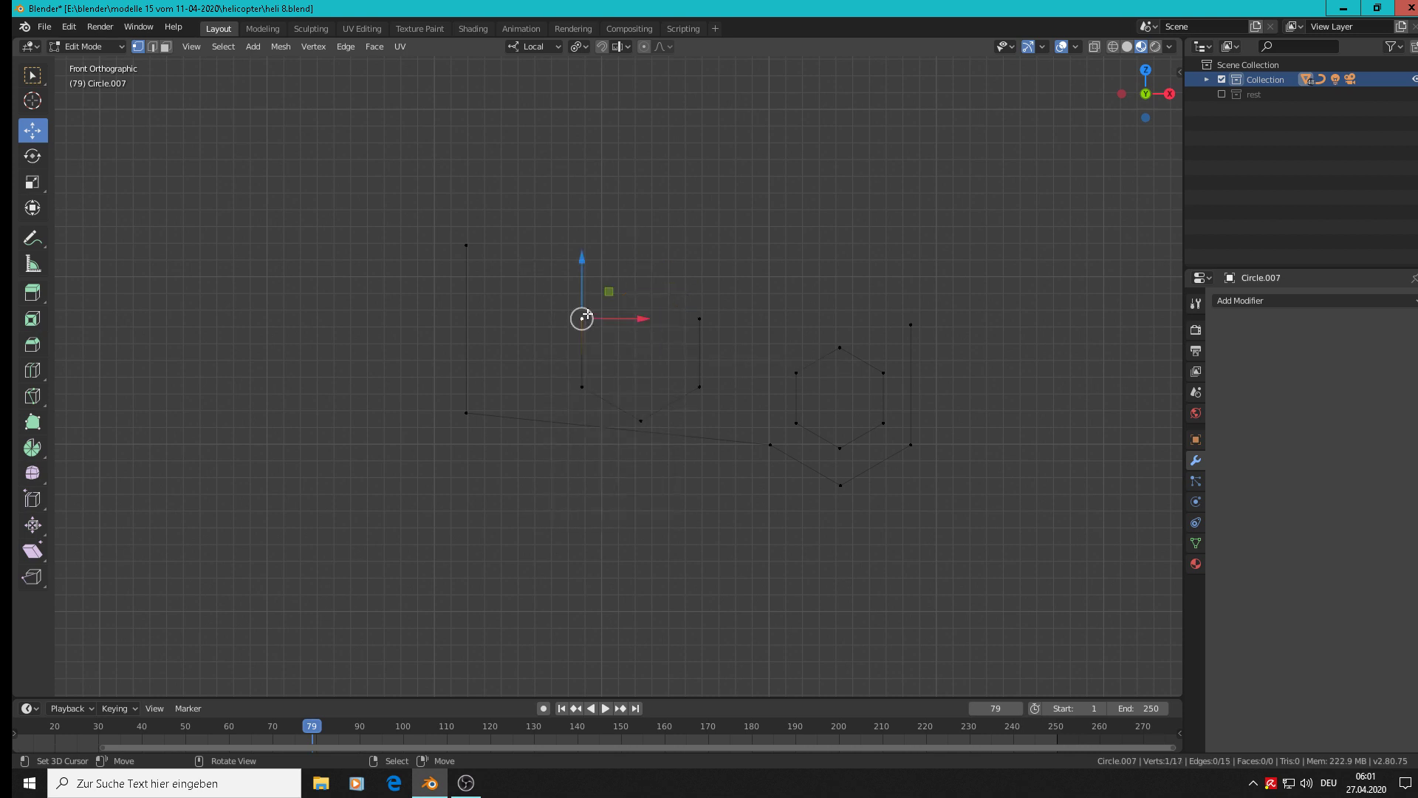
pyautogui.keyDown('shift'); pyautogui.click(700, 318); pyautogui.keyUp('shift')
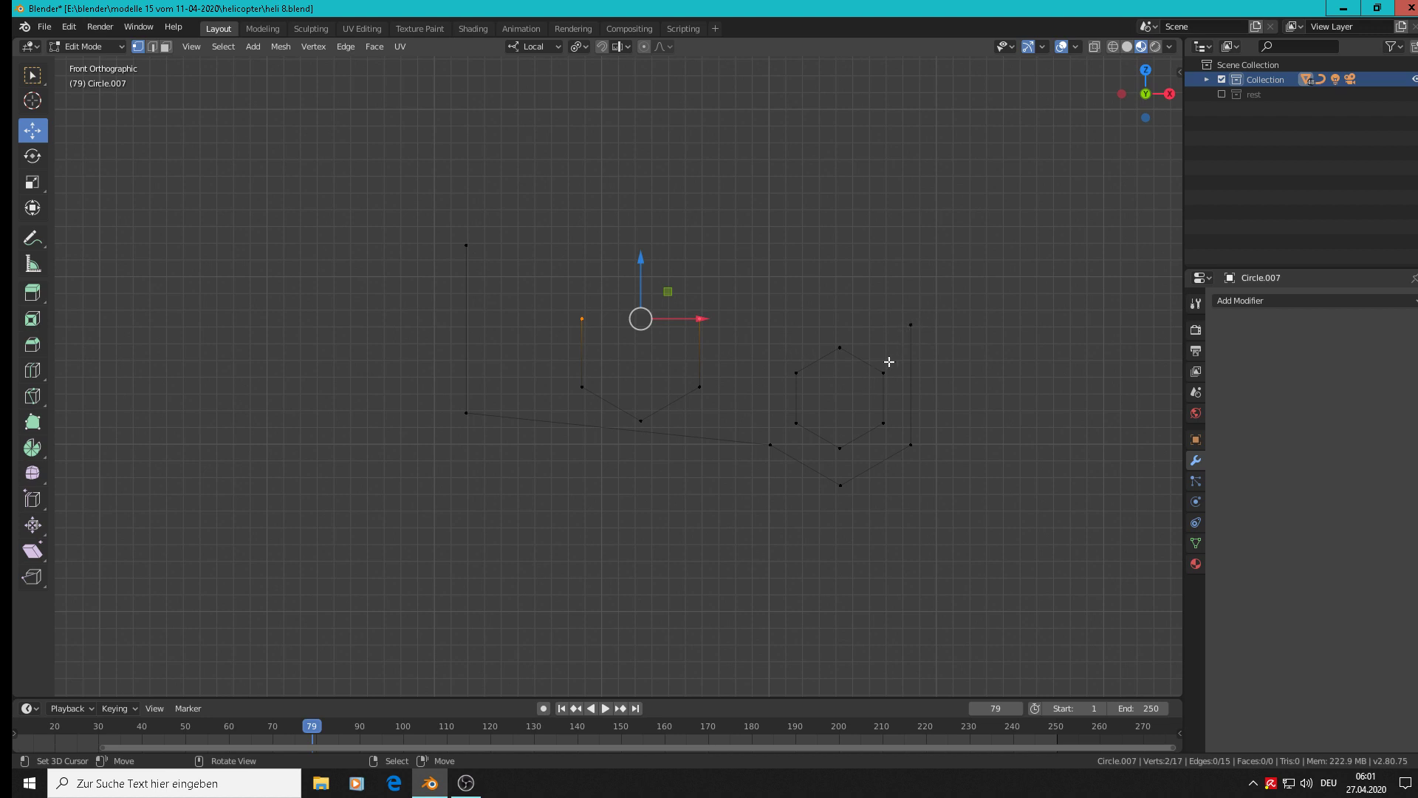
pyautogui.press('a')
pyautogui.scroll(1, 764, 445)
pyautogui.hotkey('ctrl', 'z')
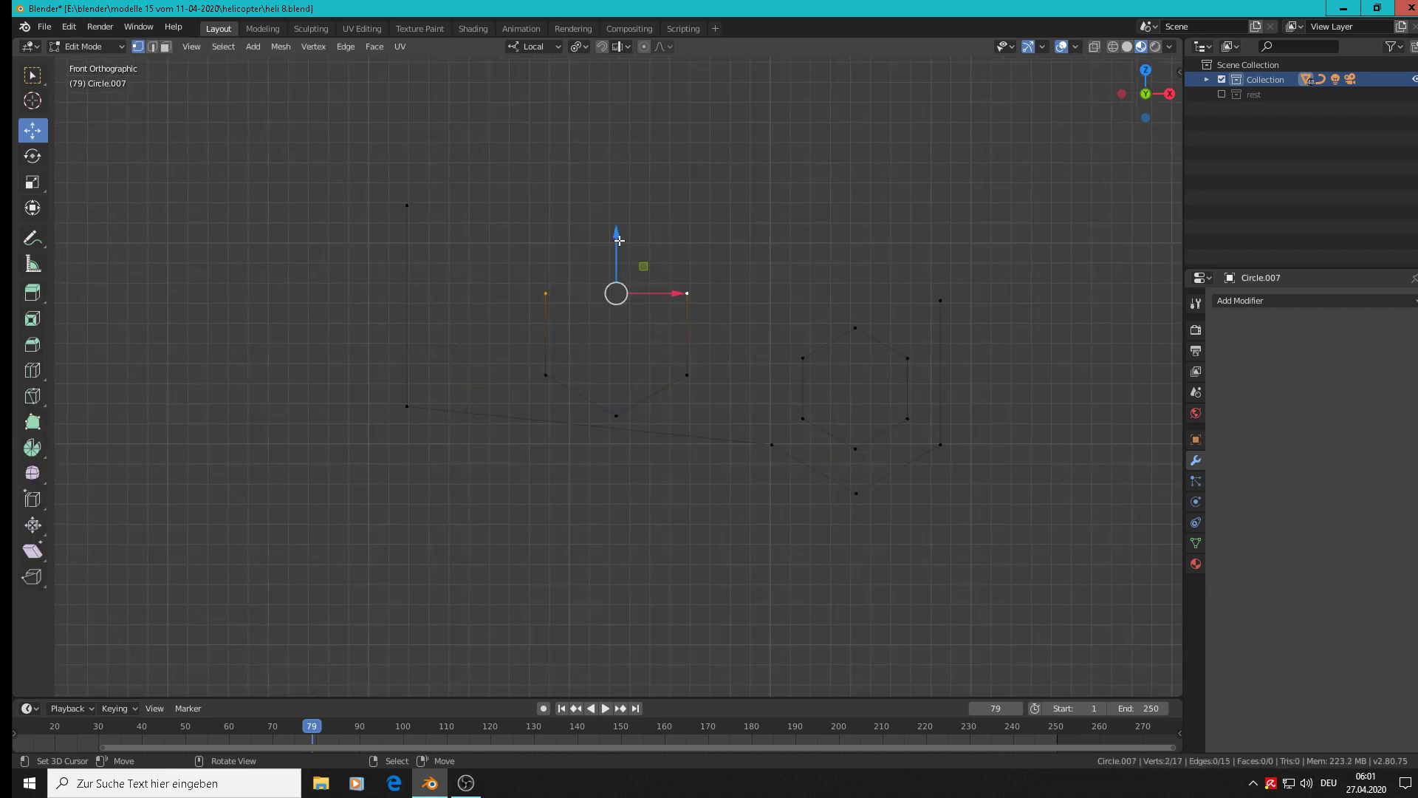
pyautogui.hotkey('alt', 'a')
pyautogui.press('a')
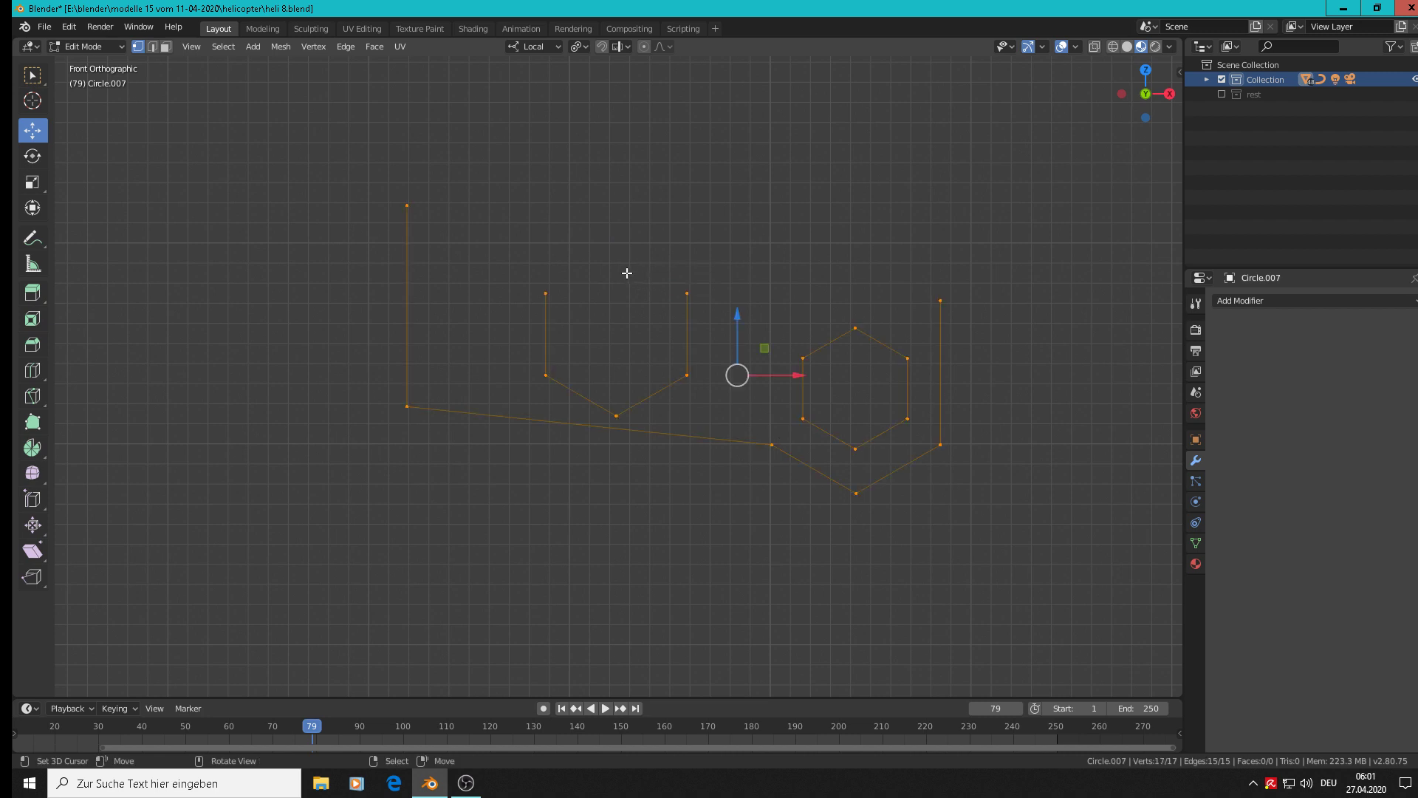
pyautogui.moveTo(737, 313); pyautogui.dragTo(737, 326)
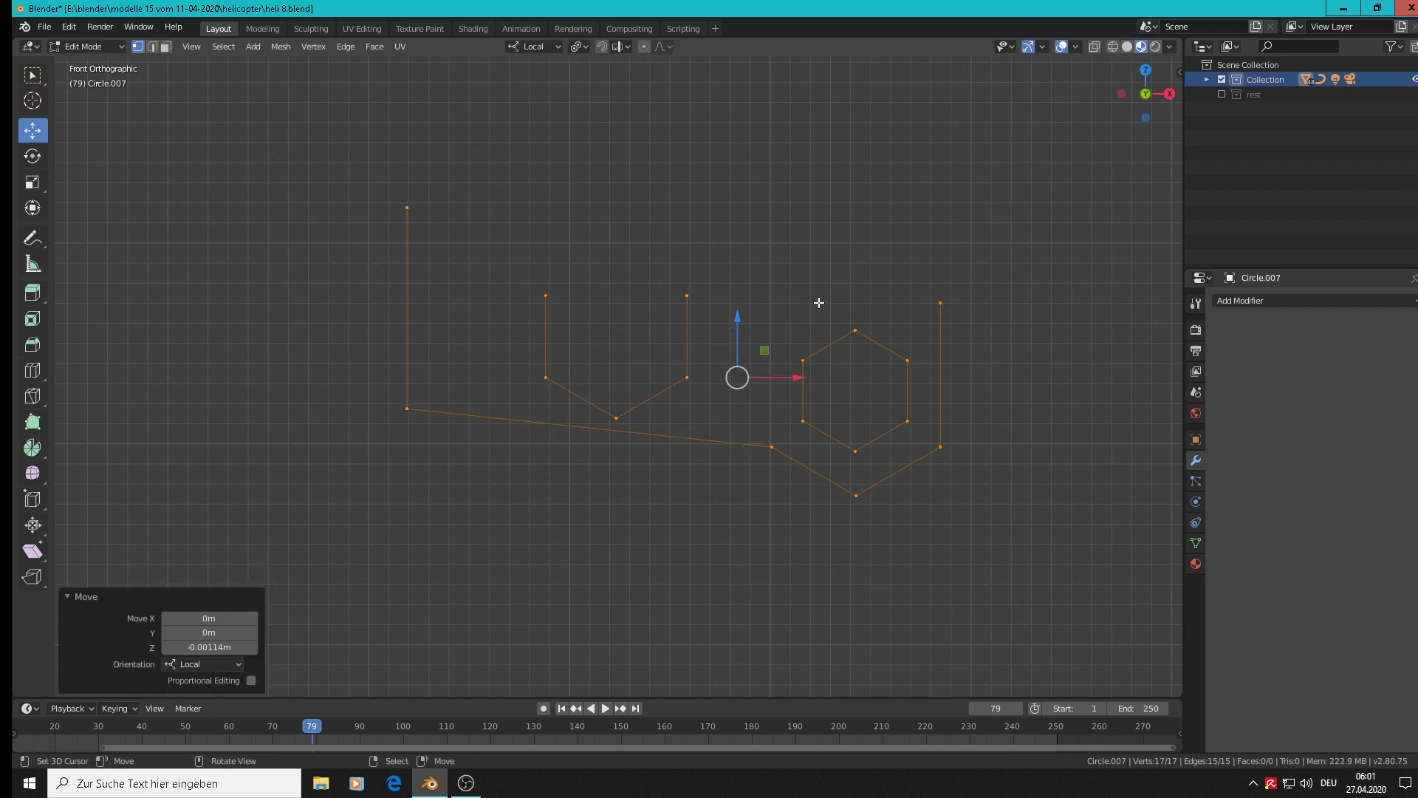
# Lower the two upper end vertices of the opened hexagon to the height of the long outline's right end vertex.
pyautogui.click(688, 297)
pyautogui.keyDown('shift'); pyautogui.click(545, 296); pyautogui.keyUp('shift')
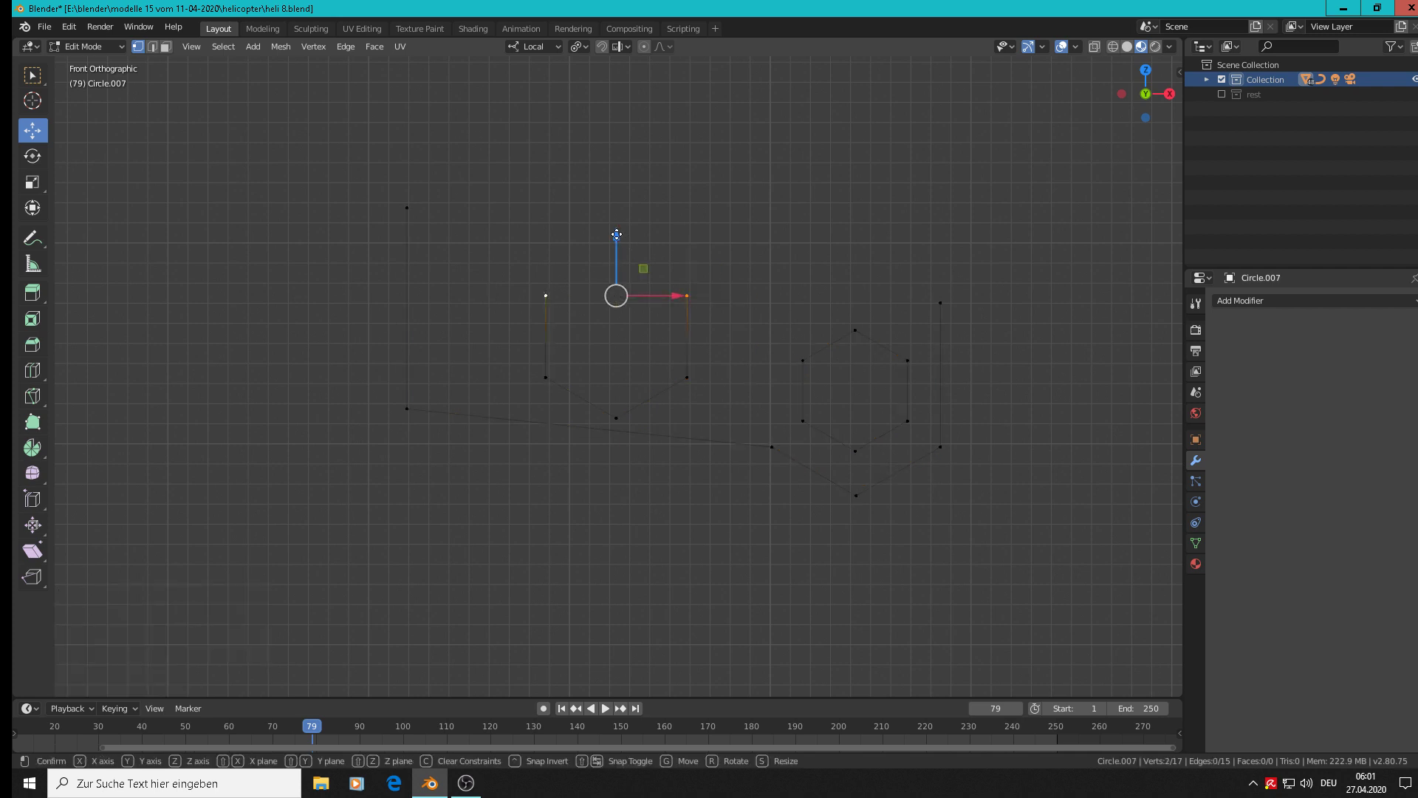
pyautogui.moveTo(617, 235); pyautogui.dragTo(614, 221)
# Lower the upper left end vertex of the long outline about 0.0477 m along local Z, level with the other upper ends.
pyautogui.click(407, 207)
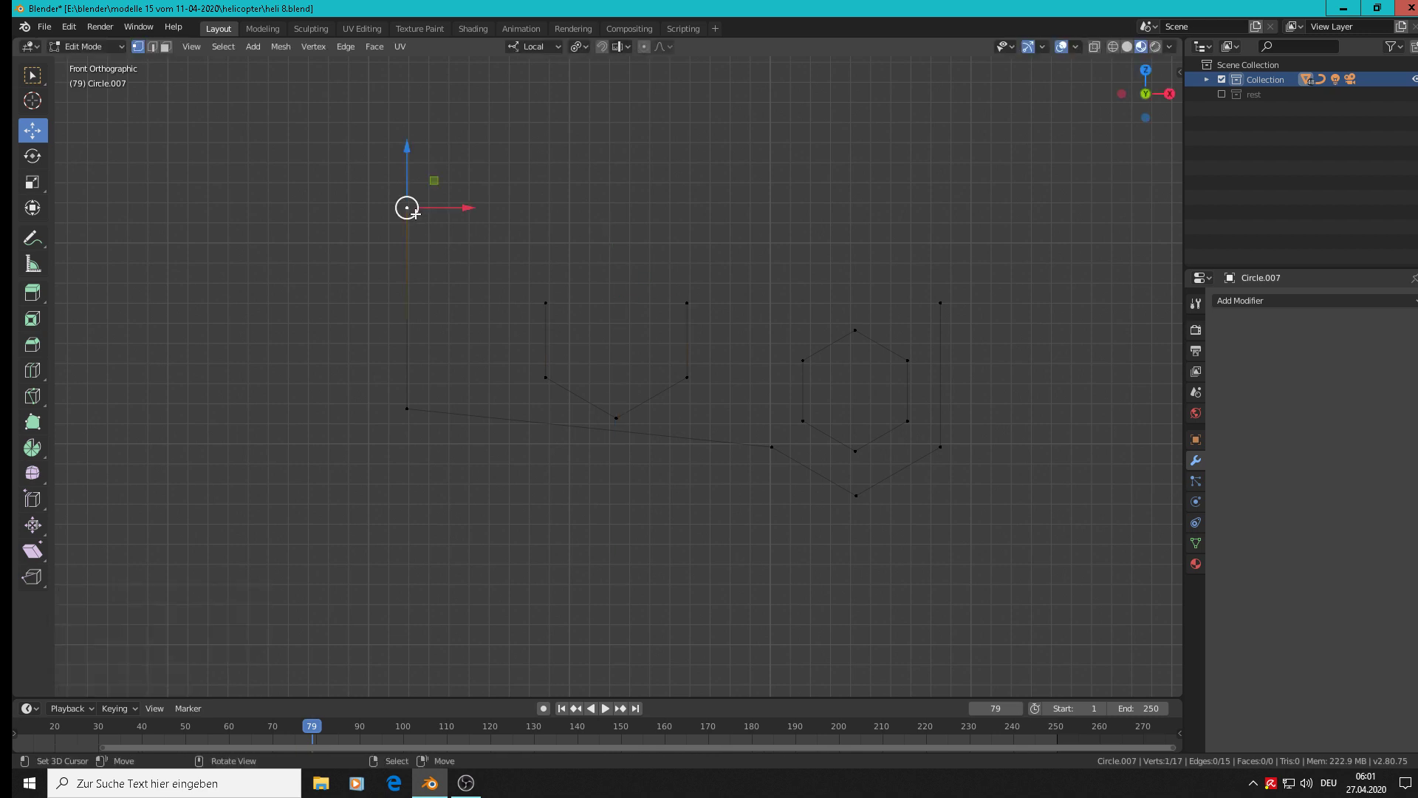
pyautogui.moveTo(407, 159); pyautogui.dragTo(406, 243)
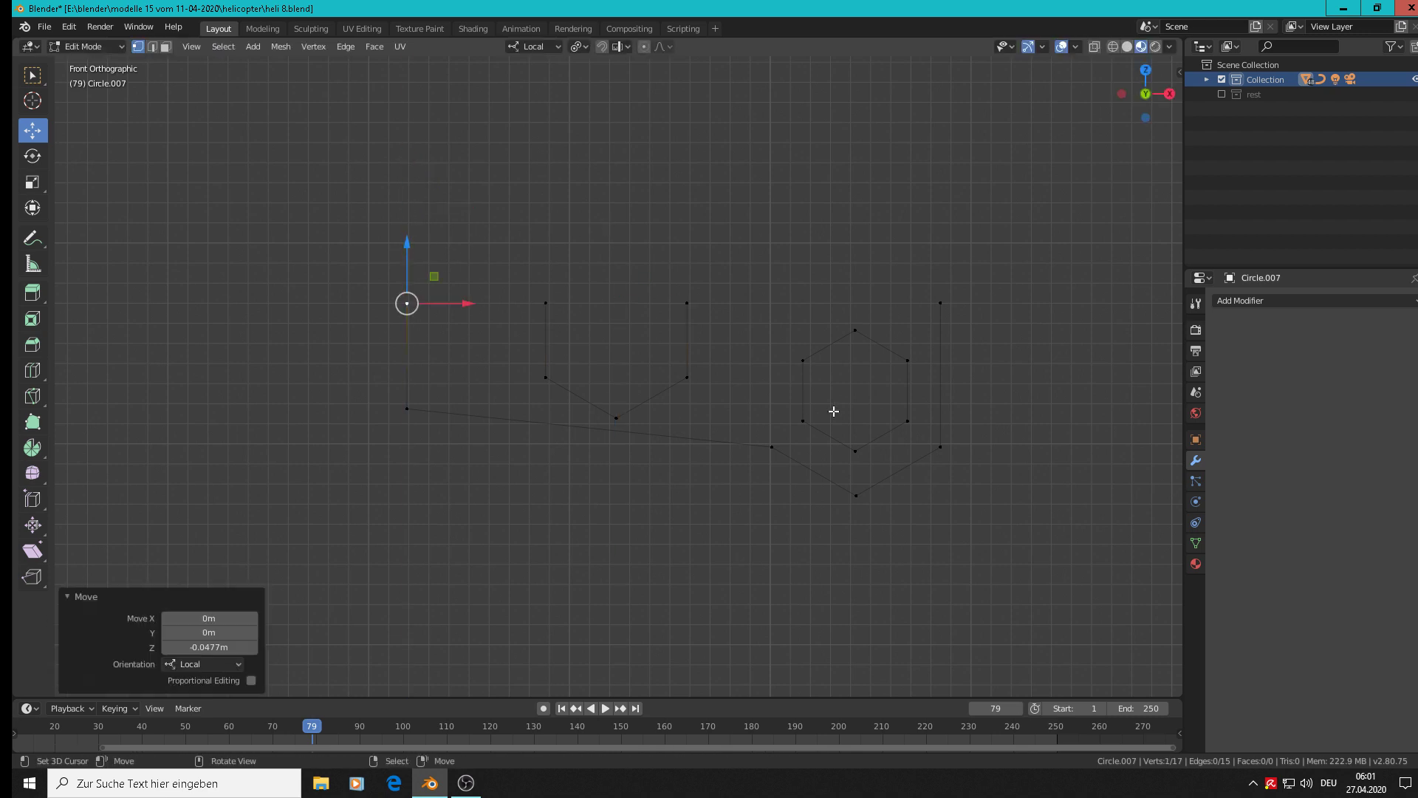
pyautogui.hotkey('alt', 'a')
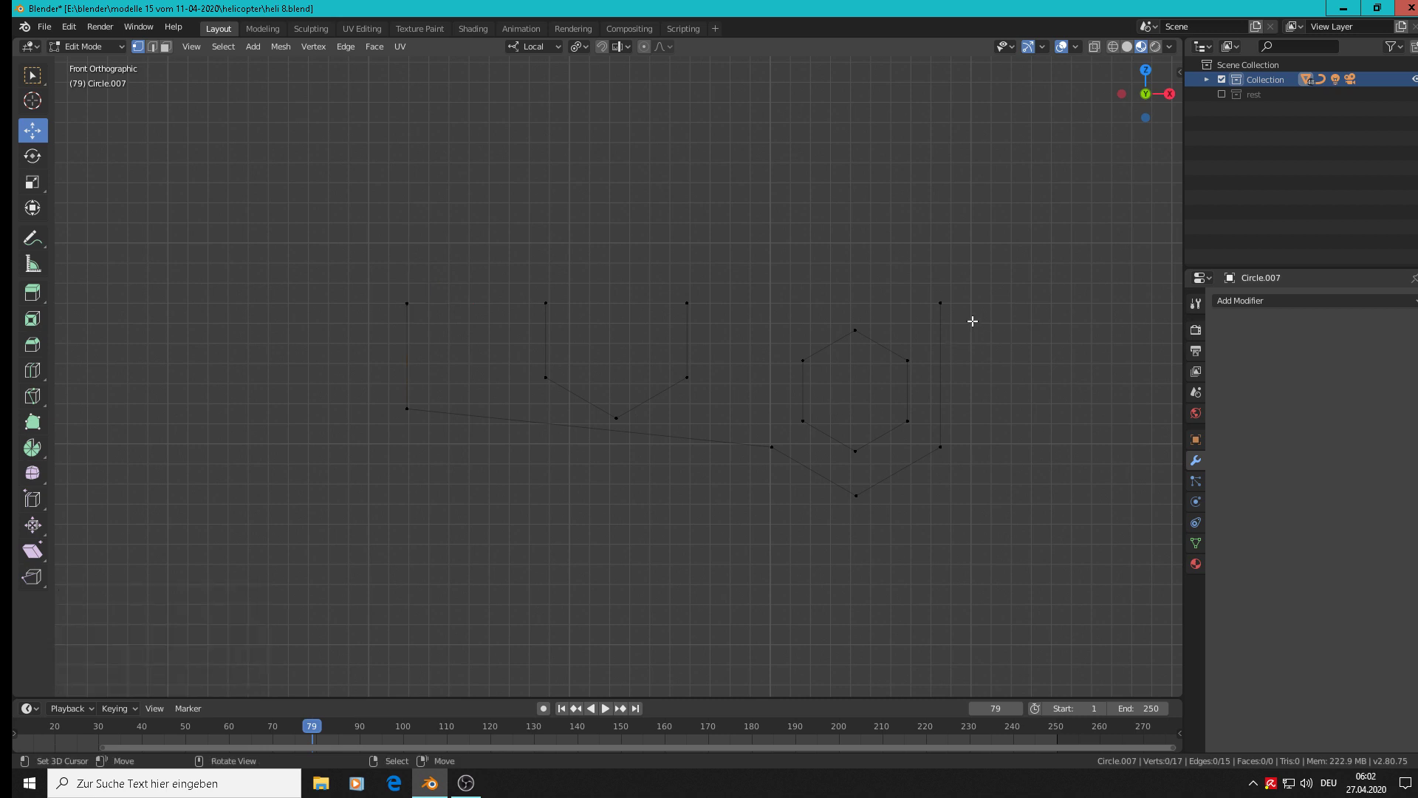
# Raise the three lower vertices of the opened hexagon about 0.0136 m along local Z.
pyautogui.rightClick(688, 386)
pyautogui.press('g')
pyautogui.rightClick(691, 396)
pyautogui.keyDown('shift'); pyautogui.rightClick(617, 418); pyautogui.keyUp('shift')
pyautogui.keyDown('shift'); pyautogui.rightClick(546, 378); pyautogui.keyUp('shift')
pyautogui.press('g')
pyautogui.press('z')
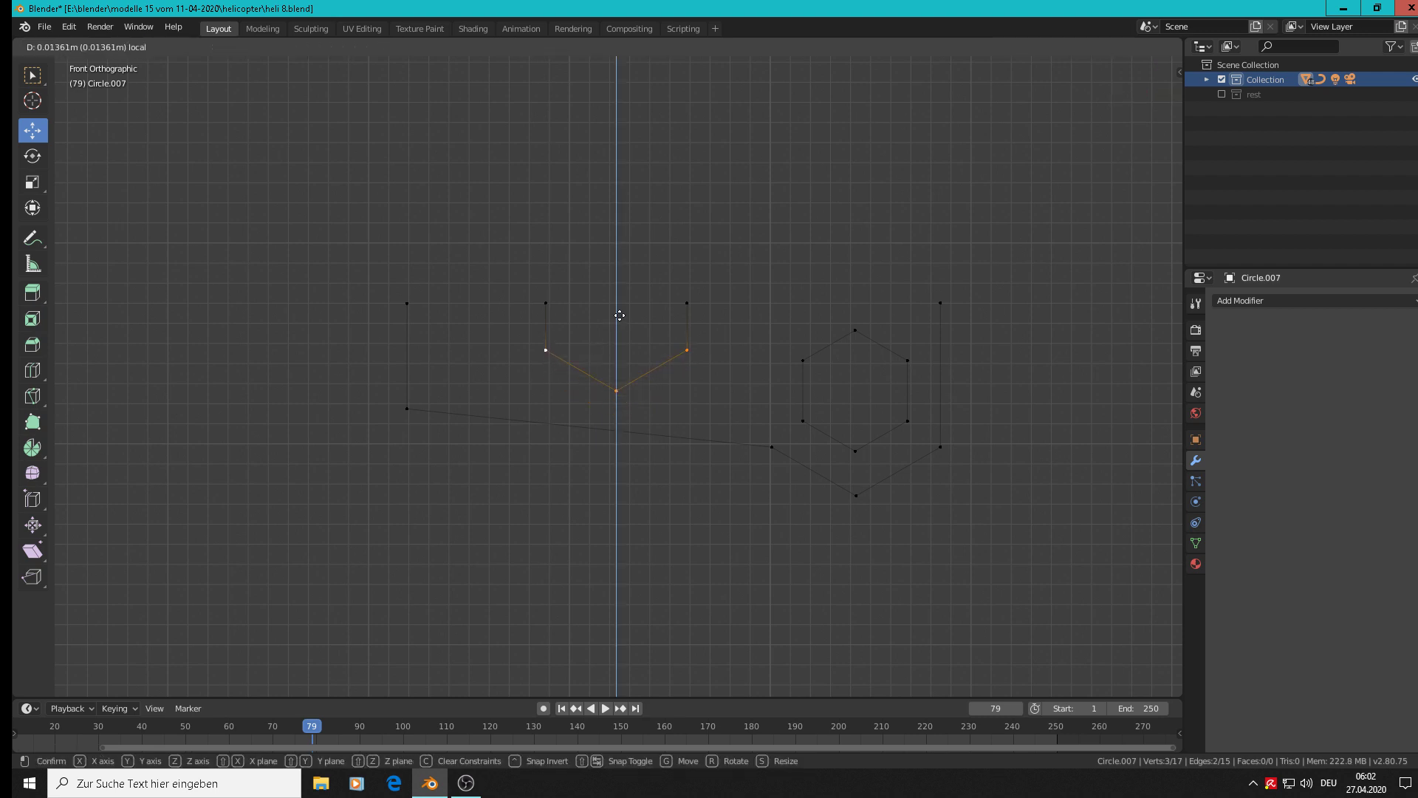
pyautogui.click(620, 315)
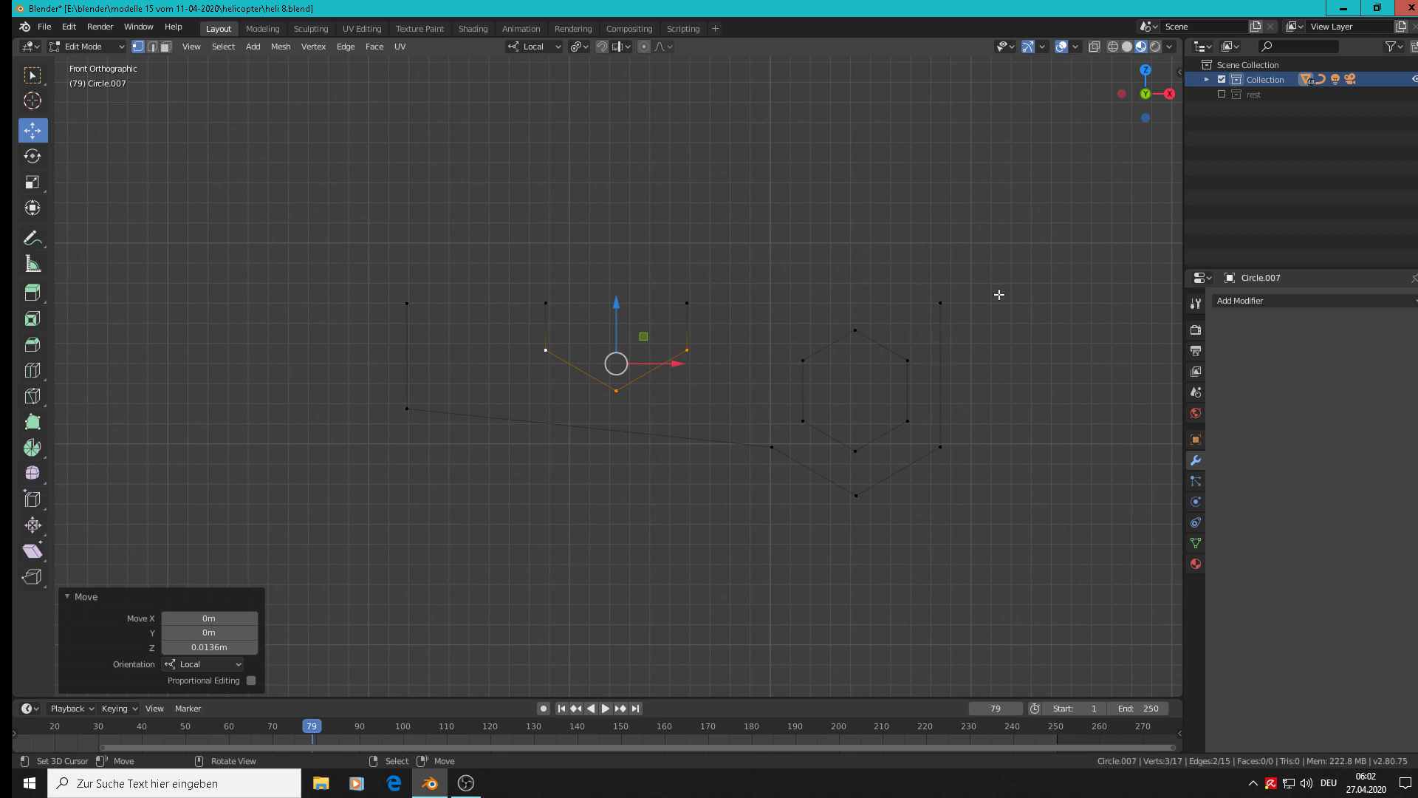
# Extrude the upper left edge of the small closed hexagon about 0.0289 m upward along local Z.
pyautogui.click(856, 332)
pyautogui.keyDown('shift'); pyautogui.click(803, 360); pyautogui.keyUp('shift')
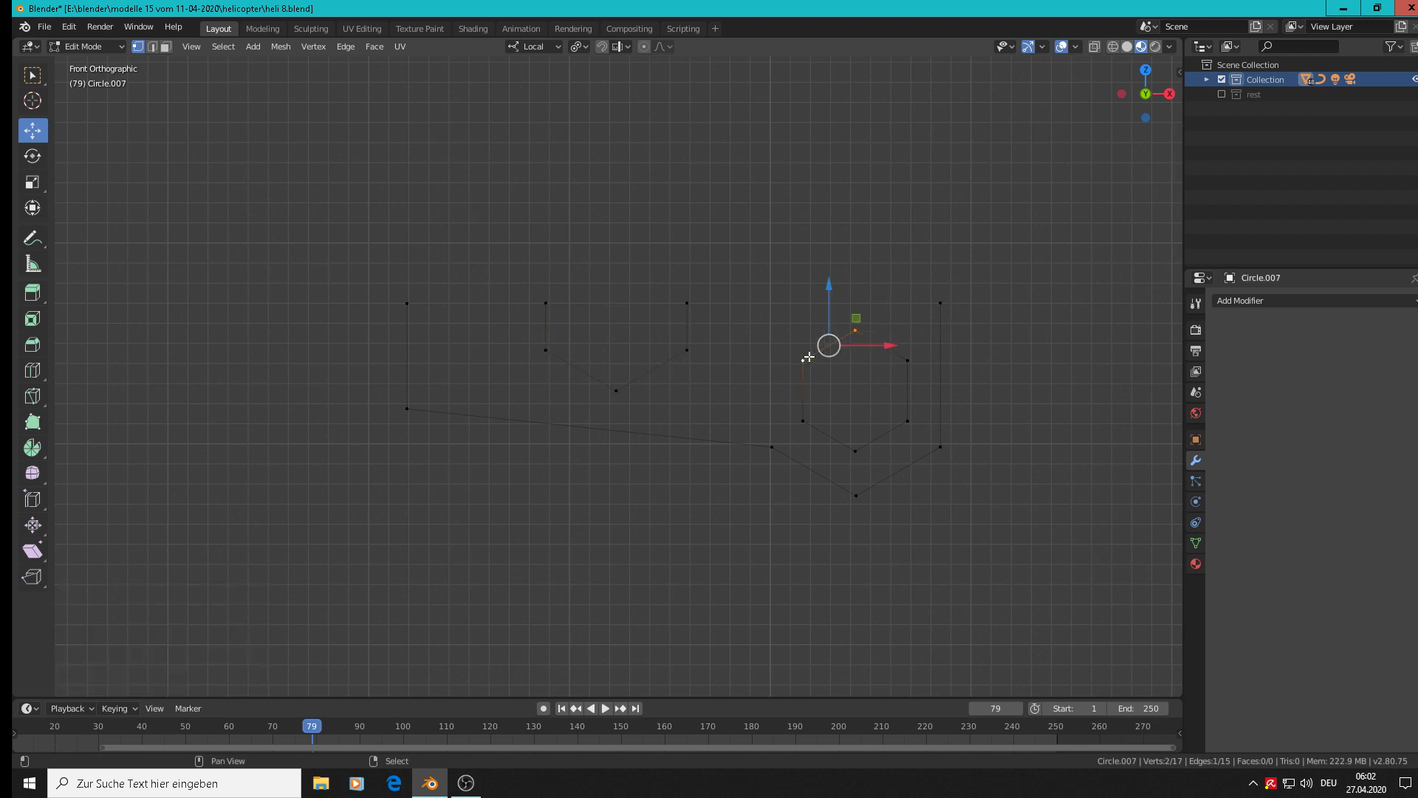
pyautogui.scroll(3, 858, 383)
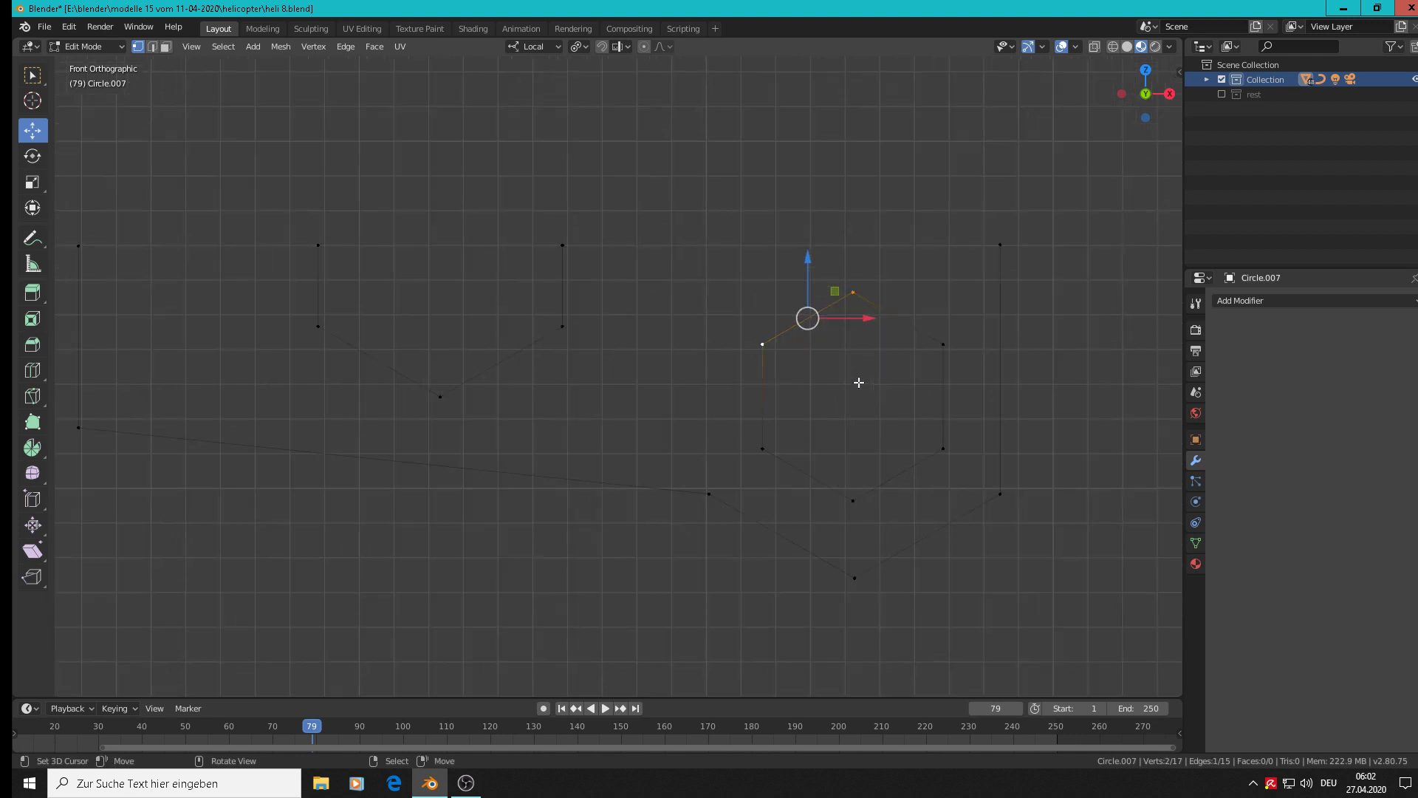
pyautogui.press('e')
pyautogui.rightClick(859, 382)
pyautogui.press('g')
pyautogui.press('z')
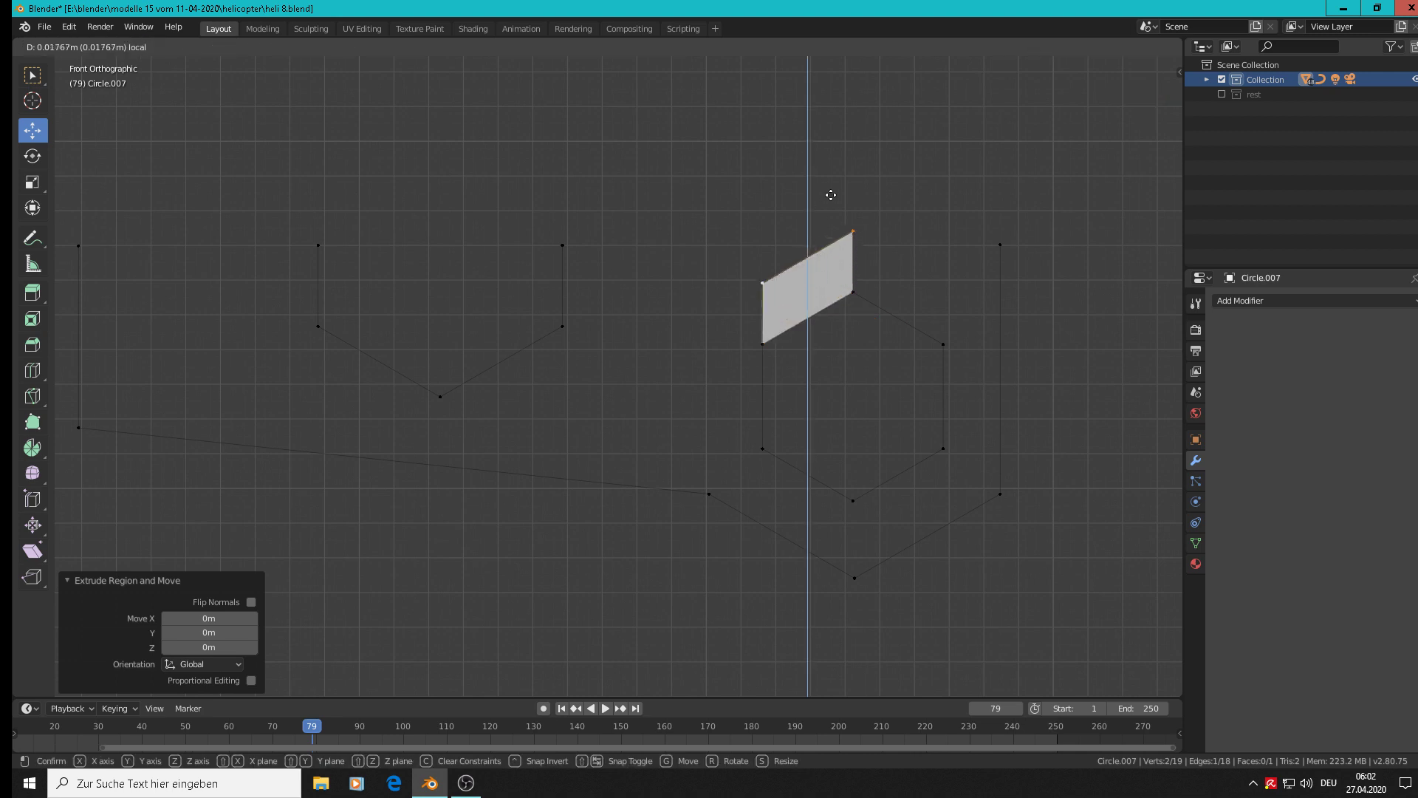
pyautogui.click(847, 158)
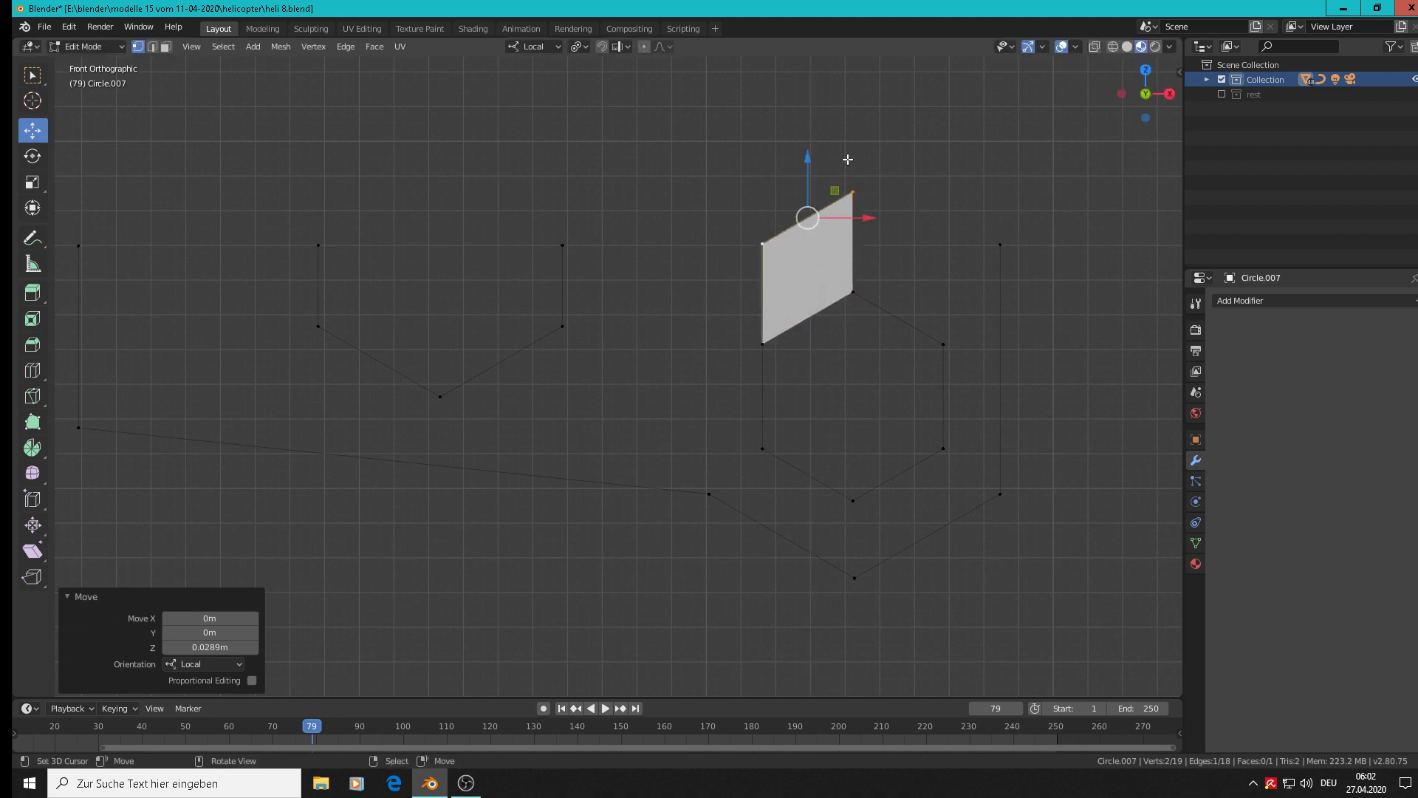
# Subdivide the extruded upper edge with one cut.
pyautogui.press('w')
pyautogui.click(957, 271)
pyautogui.press('z')
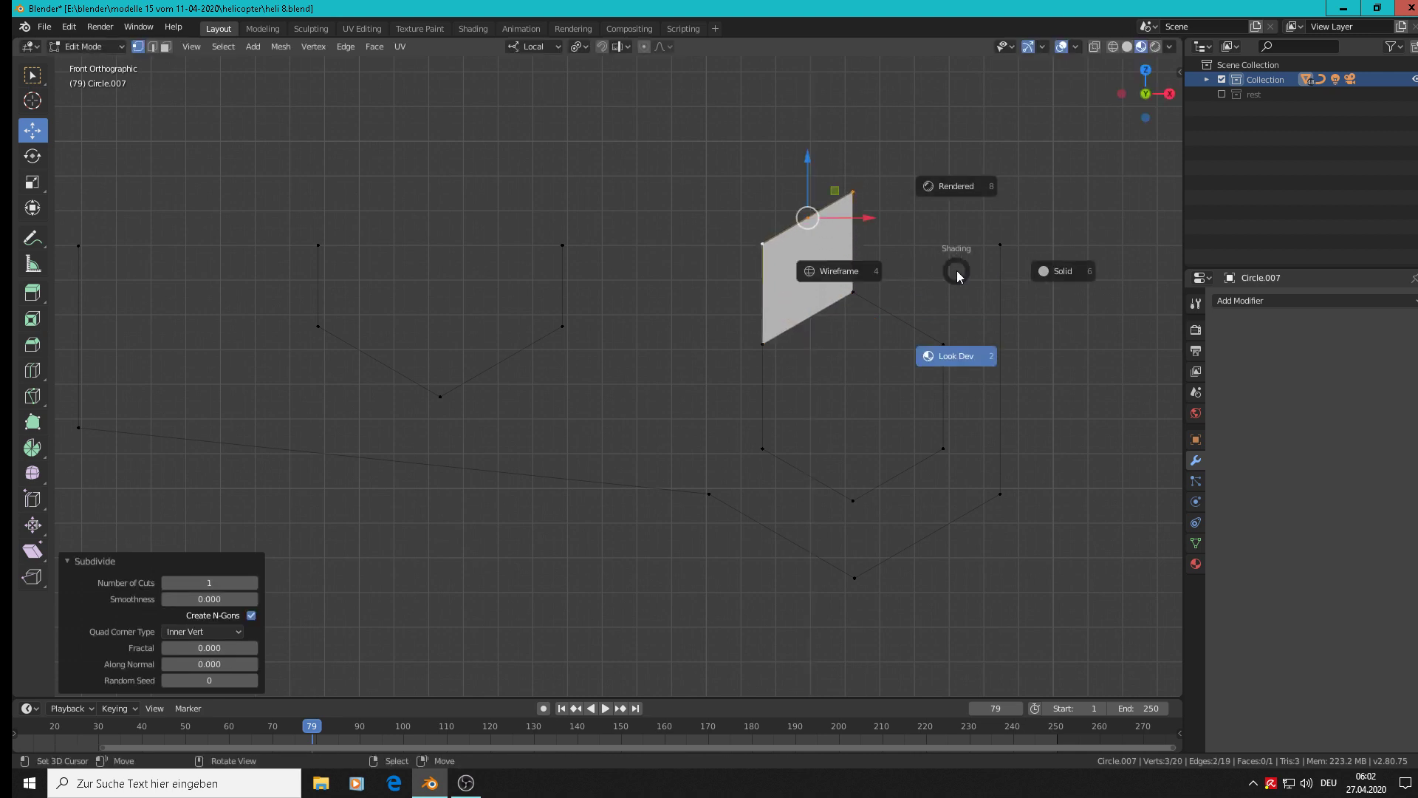
pyautogui.press('Escape')
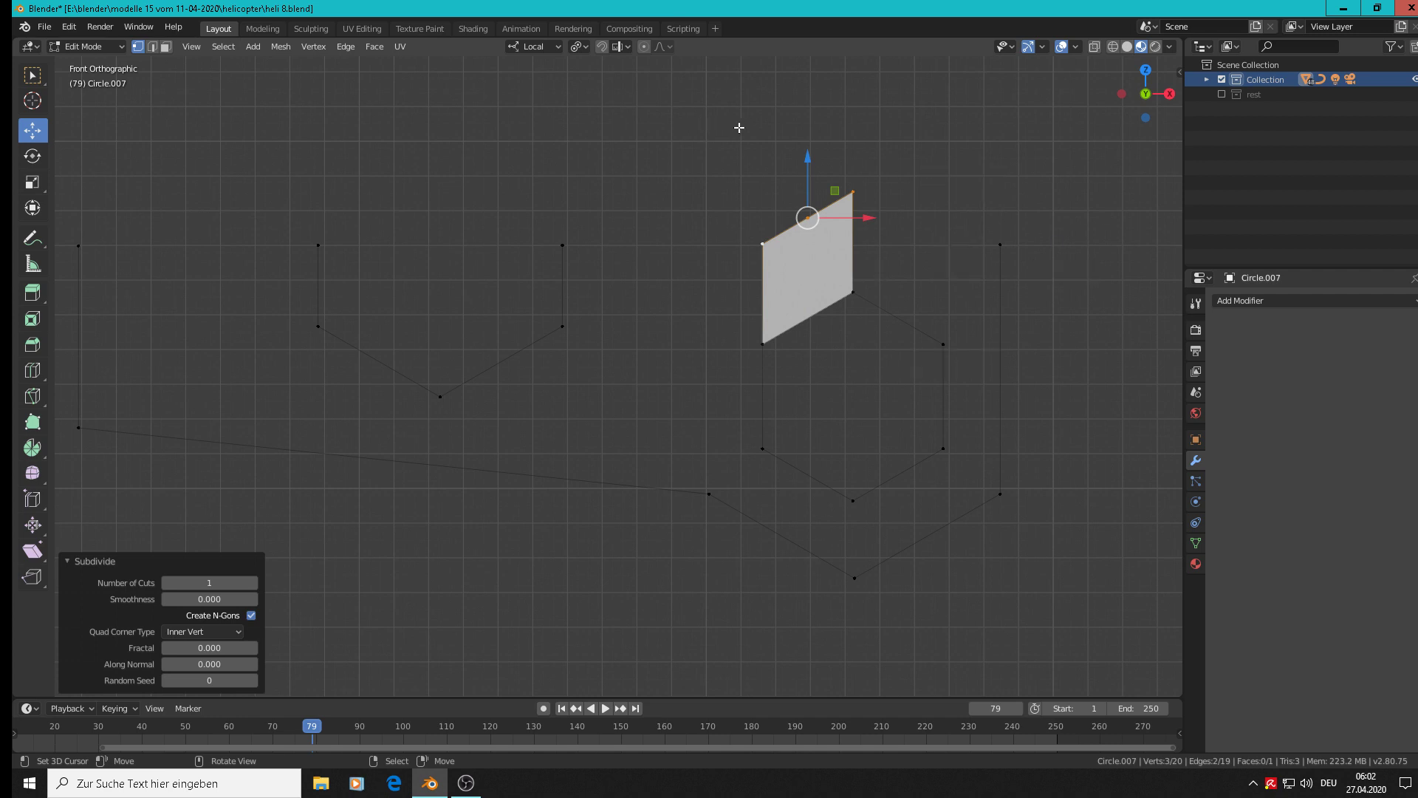
# Flatten the subdivided edge by scaling it to 0 along local Z, and lower it about 0.0072 m.
pyautogui.press('s')
pyautogui.press('z')
pyautogui.press('0')
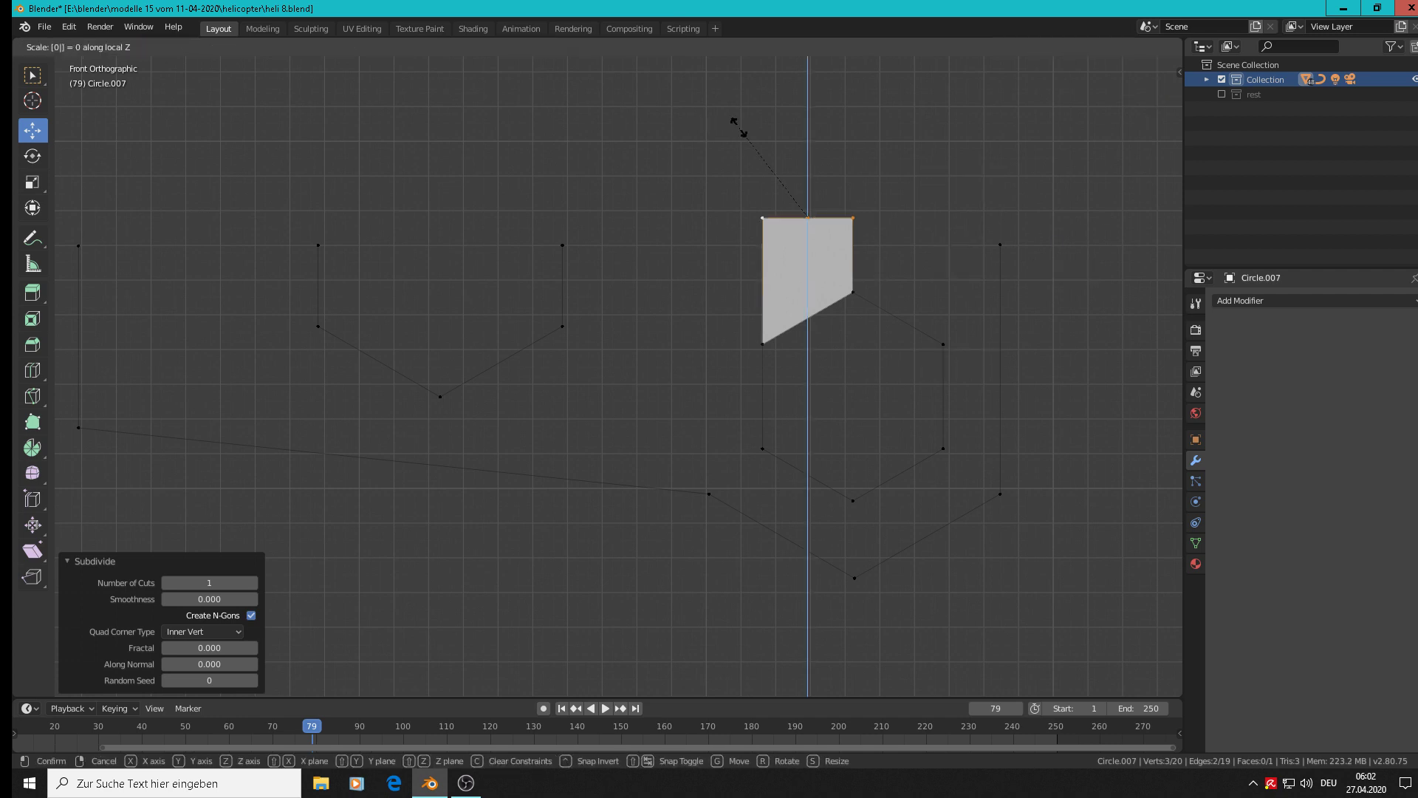
pyautogui.press('Return')
pyautogui.moveTo(808, 175)
pyautogui.mouseDown()
pyautogui.moveTo(817, 207)
pyautogui.moveTo(829, 191)
pyautogui.moveTo(810, 151)
pyautogui.moveTo(815, 174)
pyautogui.mouseUp()
pyautogui.press('z')
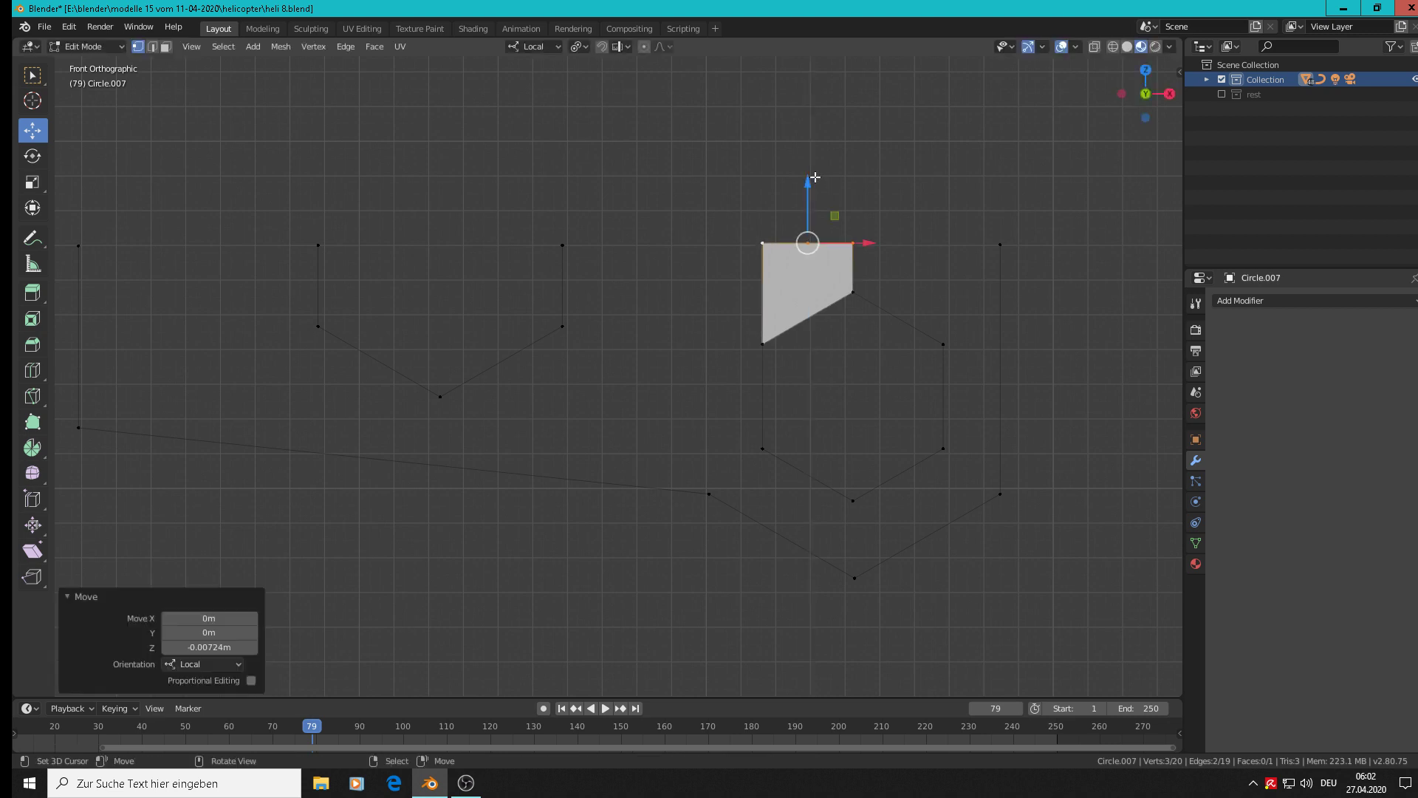
# Extrude the upper right vertex of the small hexagon about 0.0289 m upward along local Z.
pyautogui.click(944, 342)
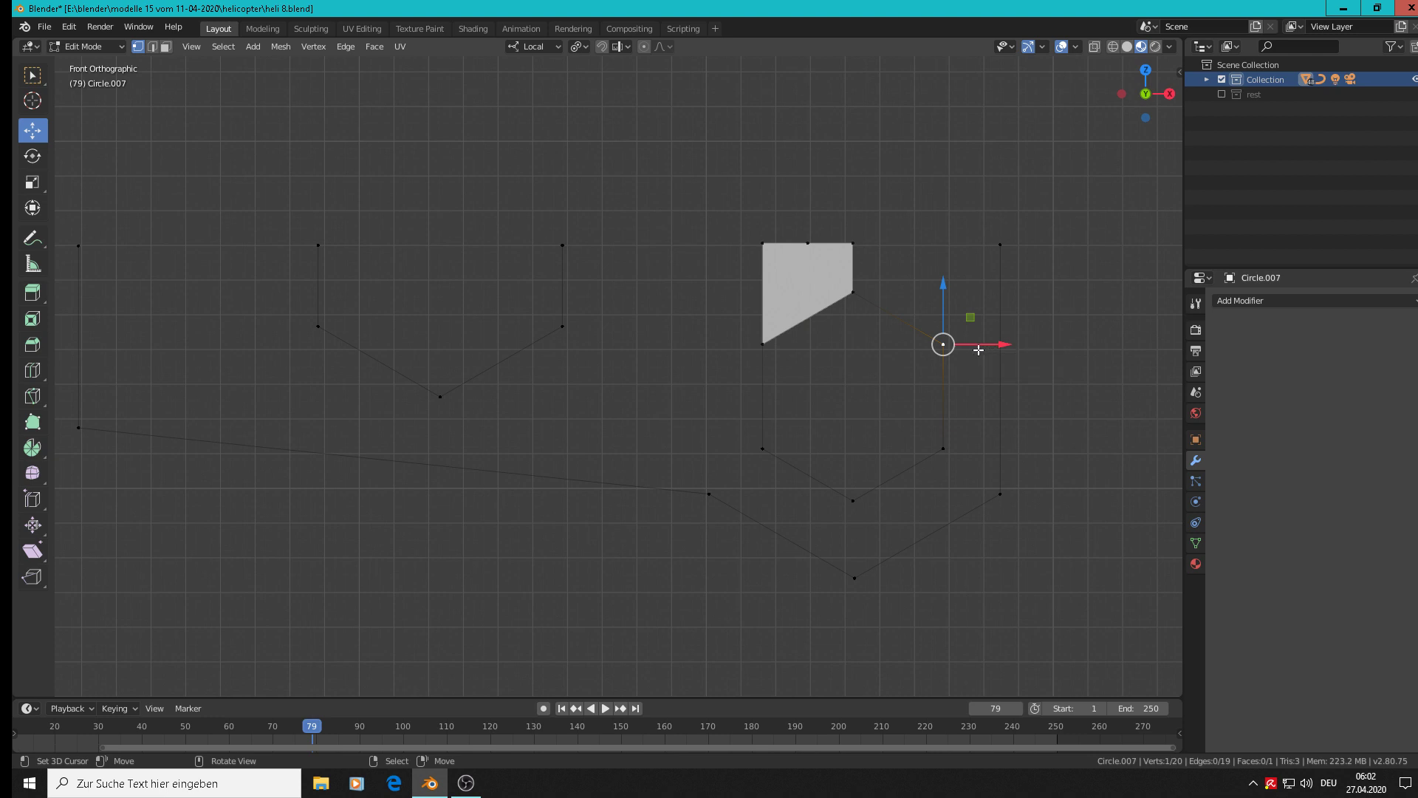
pyautogui.press('e')
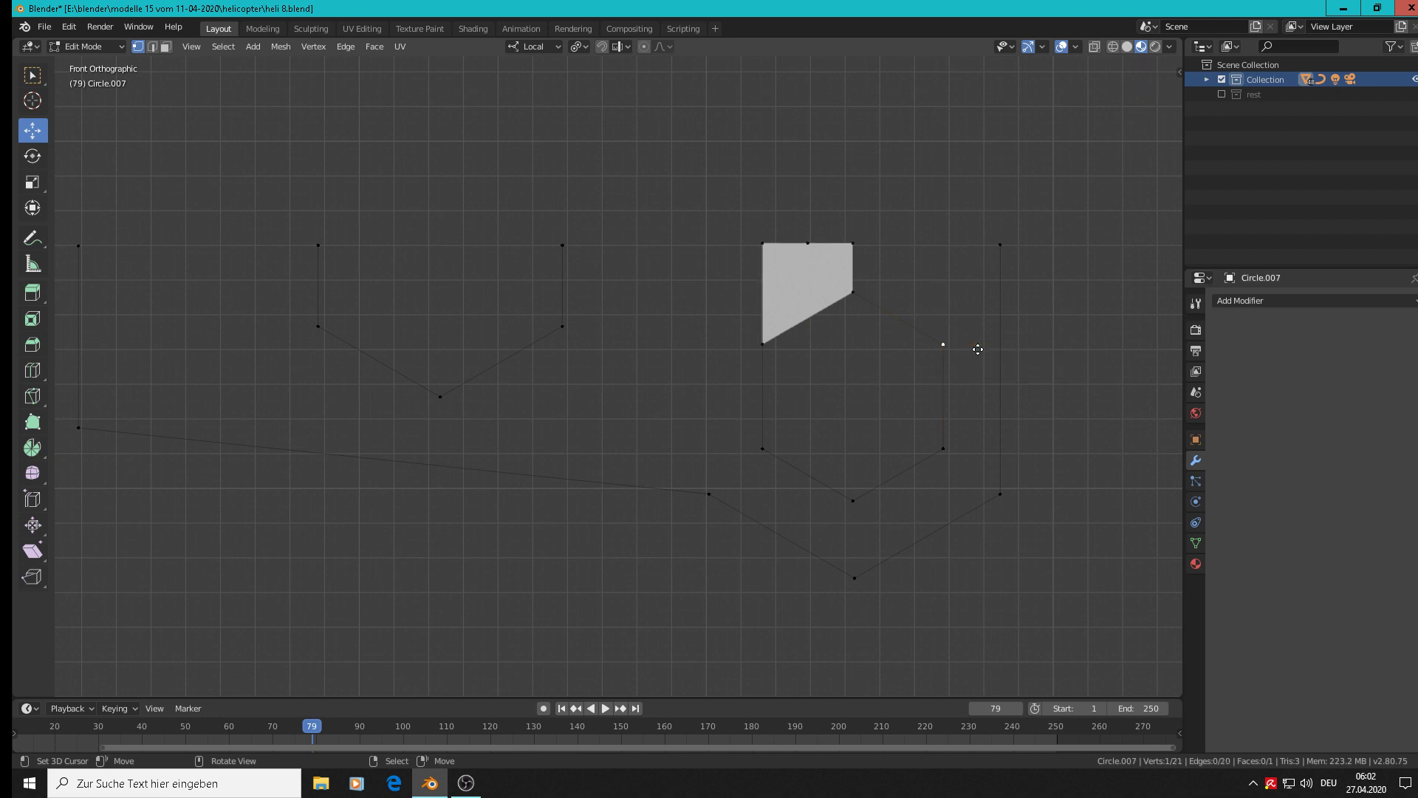
pyautogui.click(979, 350)
pyautogui.moveTo(946, 281); pyautogui.dragTo(966, 181)
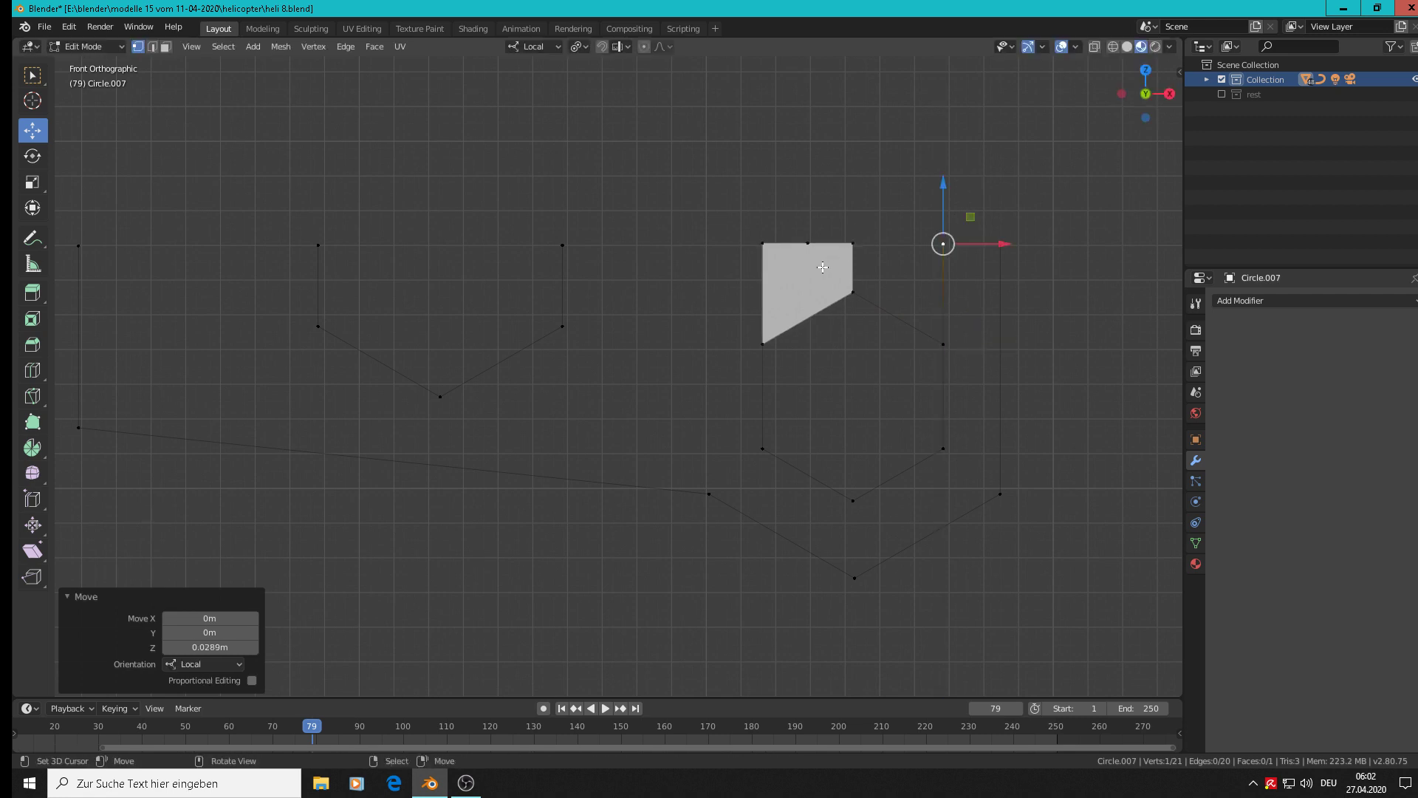
# Fill a face between the hexagon's upper right edge and the two vertices extruded above it.
pyautogui.click(854, 243)
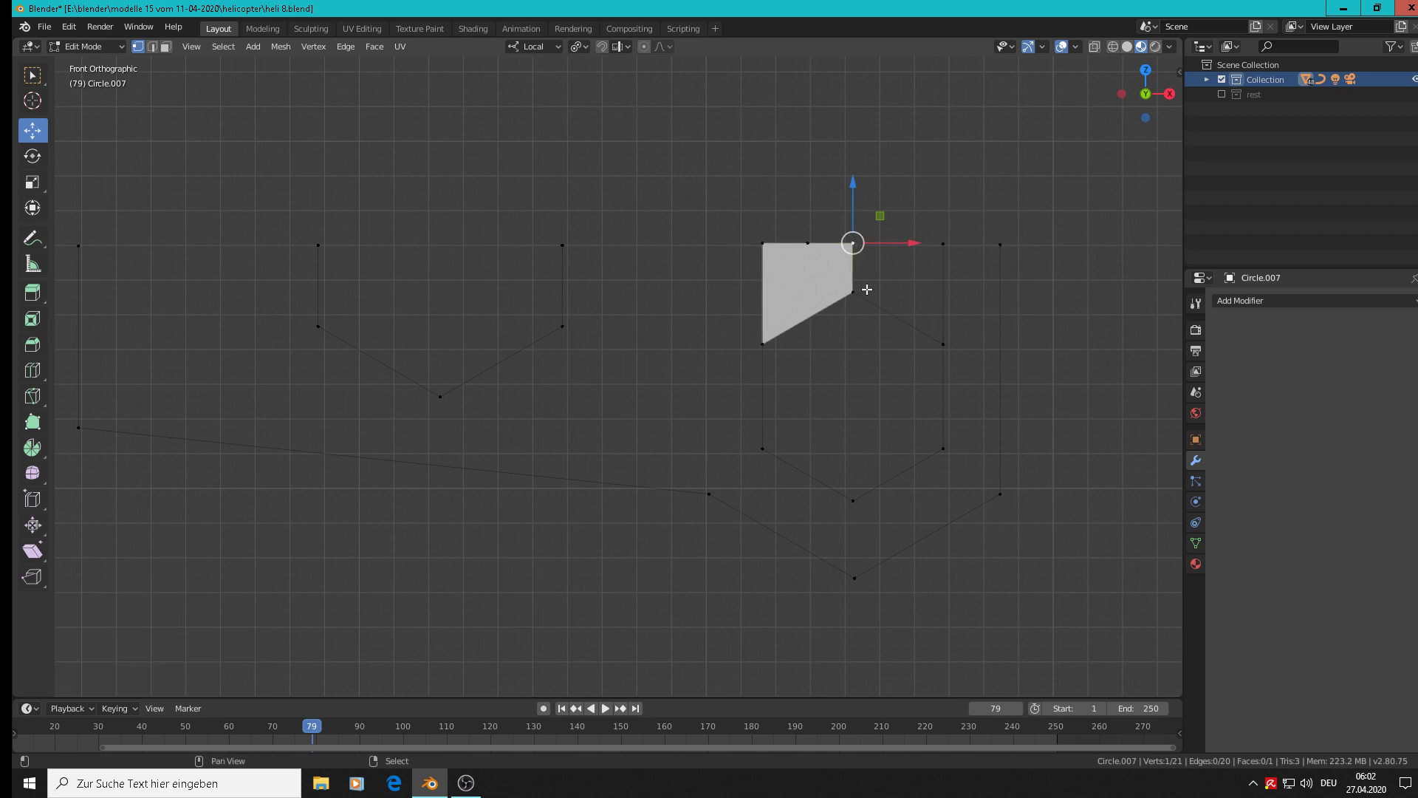
pyautogui.keyDown('shift'); pyautogui.click(854, 293); pyautogui.keyUp('shift')
pyautogui.keyDown('shift'); pyautogui.click(932, 242); pyautogui.keyUp('shift')
pyautogui.keyDown('shift'); pyautogui.click(943, 344); pyautogui.keyUp('shift')
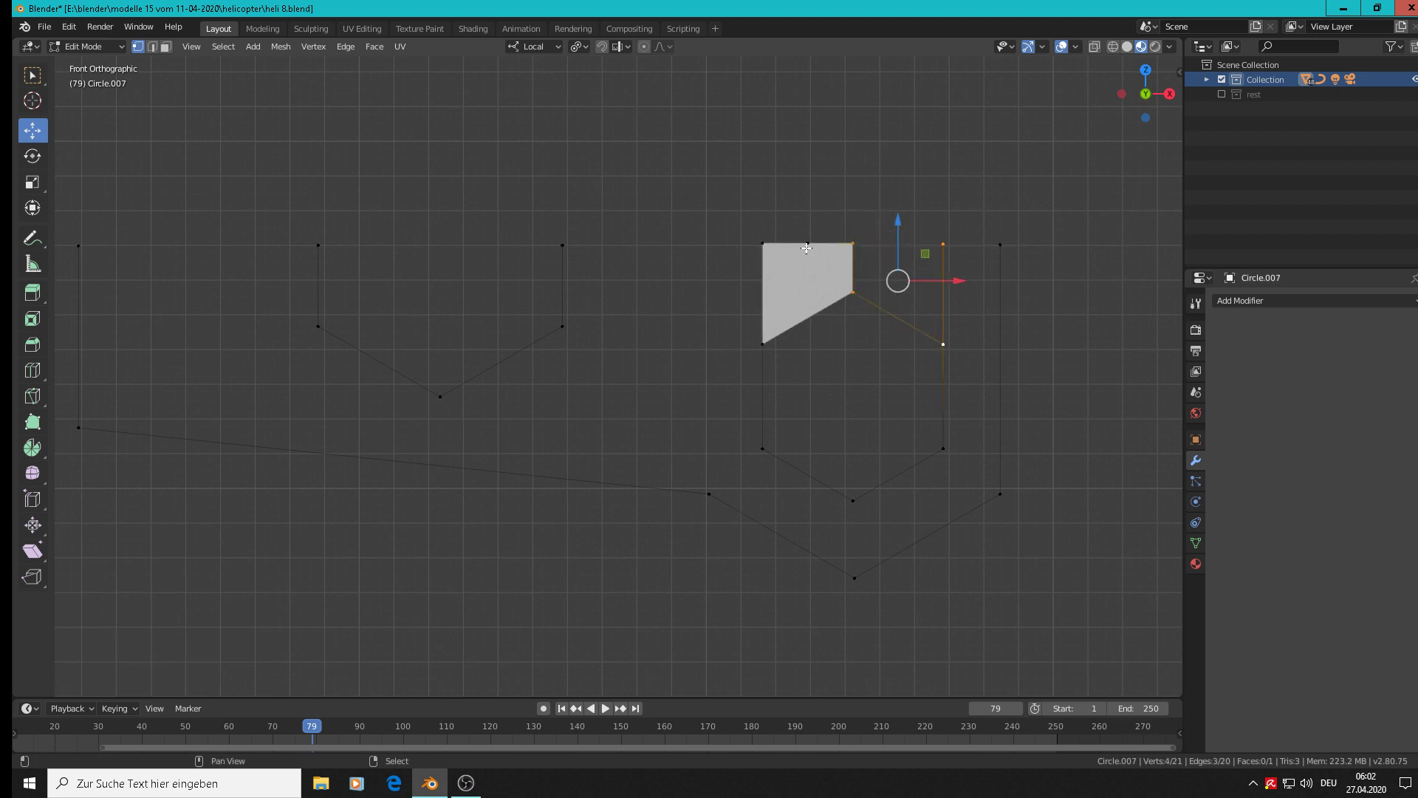
pyautogui.press('f')
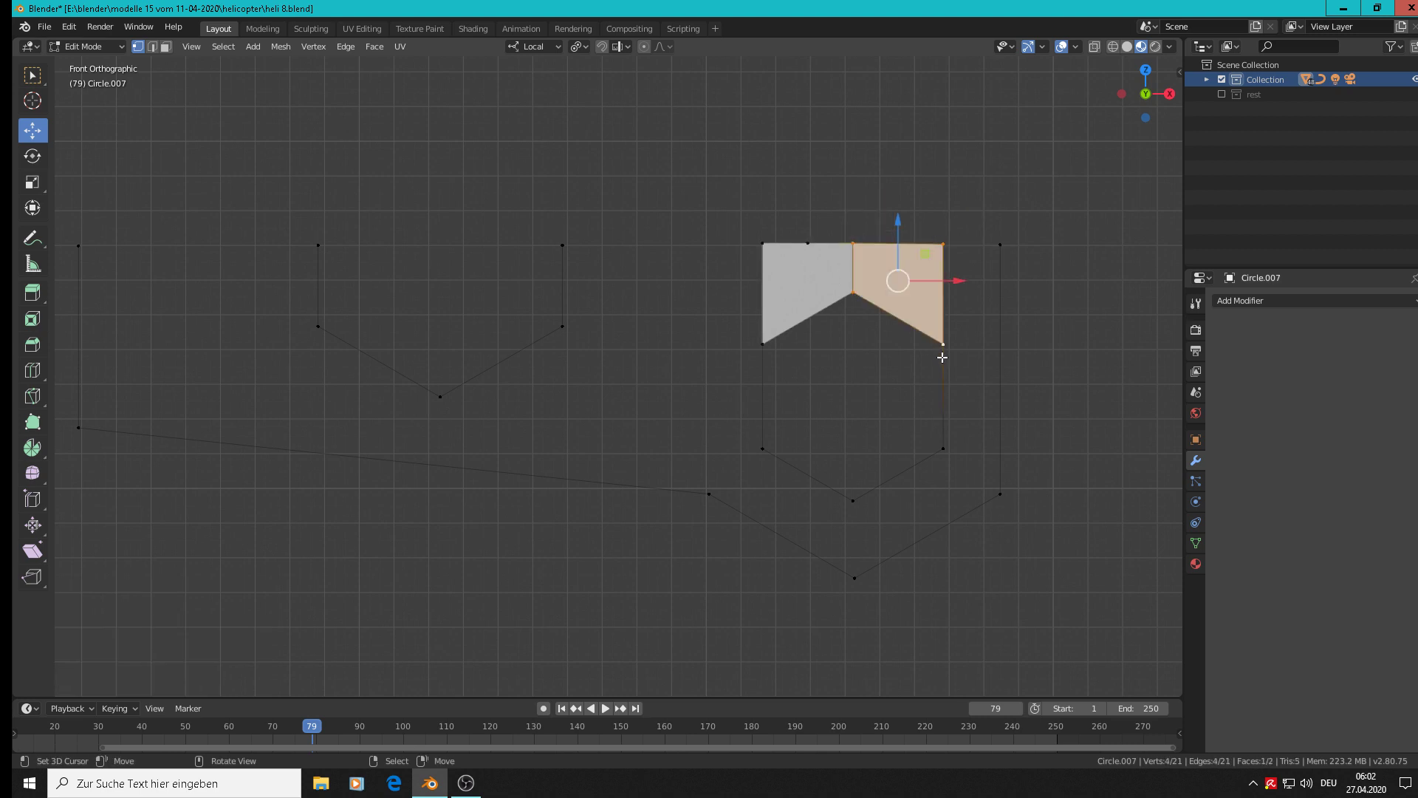
# Dissolve the extra middle vertex on the top edge of the face above the hexagon's upper left side.
pyautogui.click(810, 244)
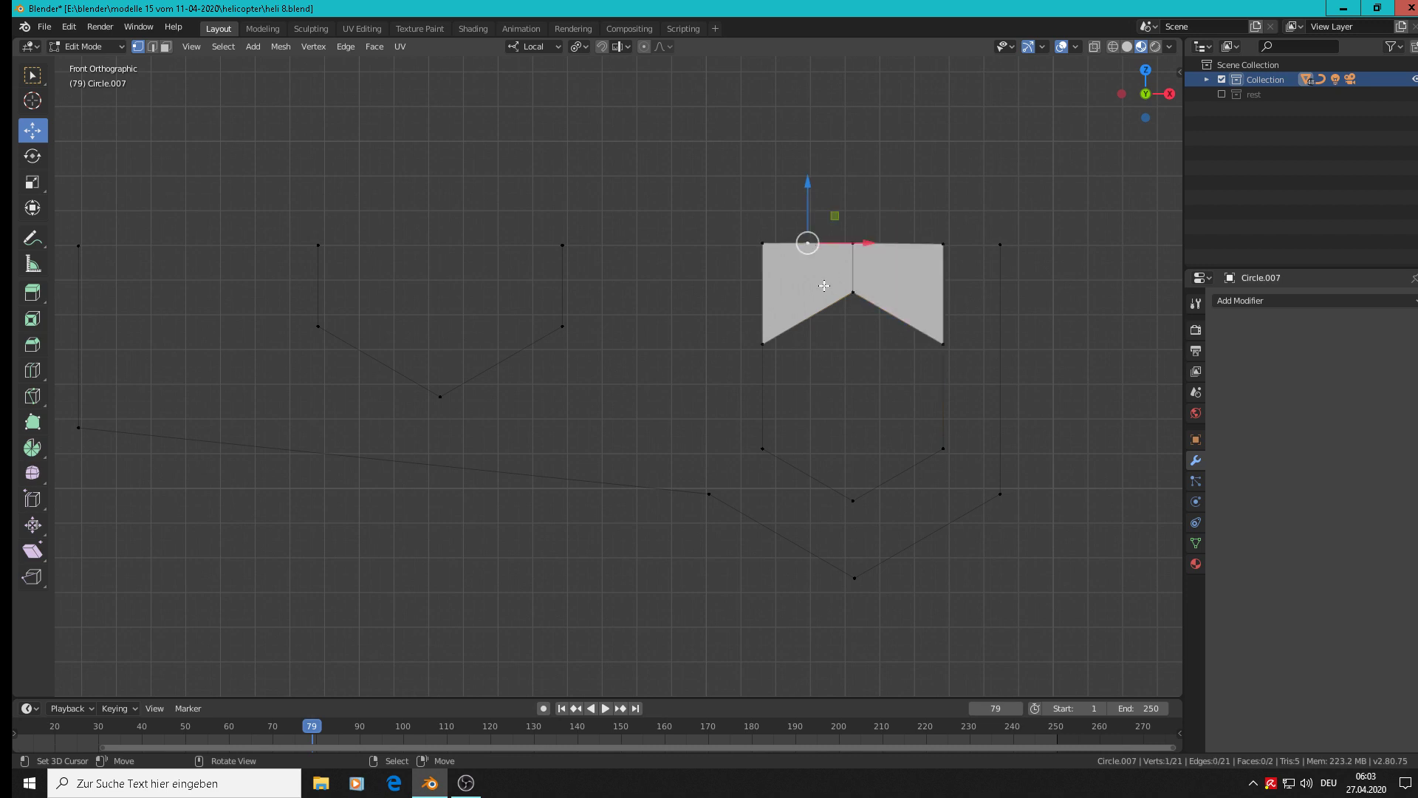
pyautogui.press('x')
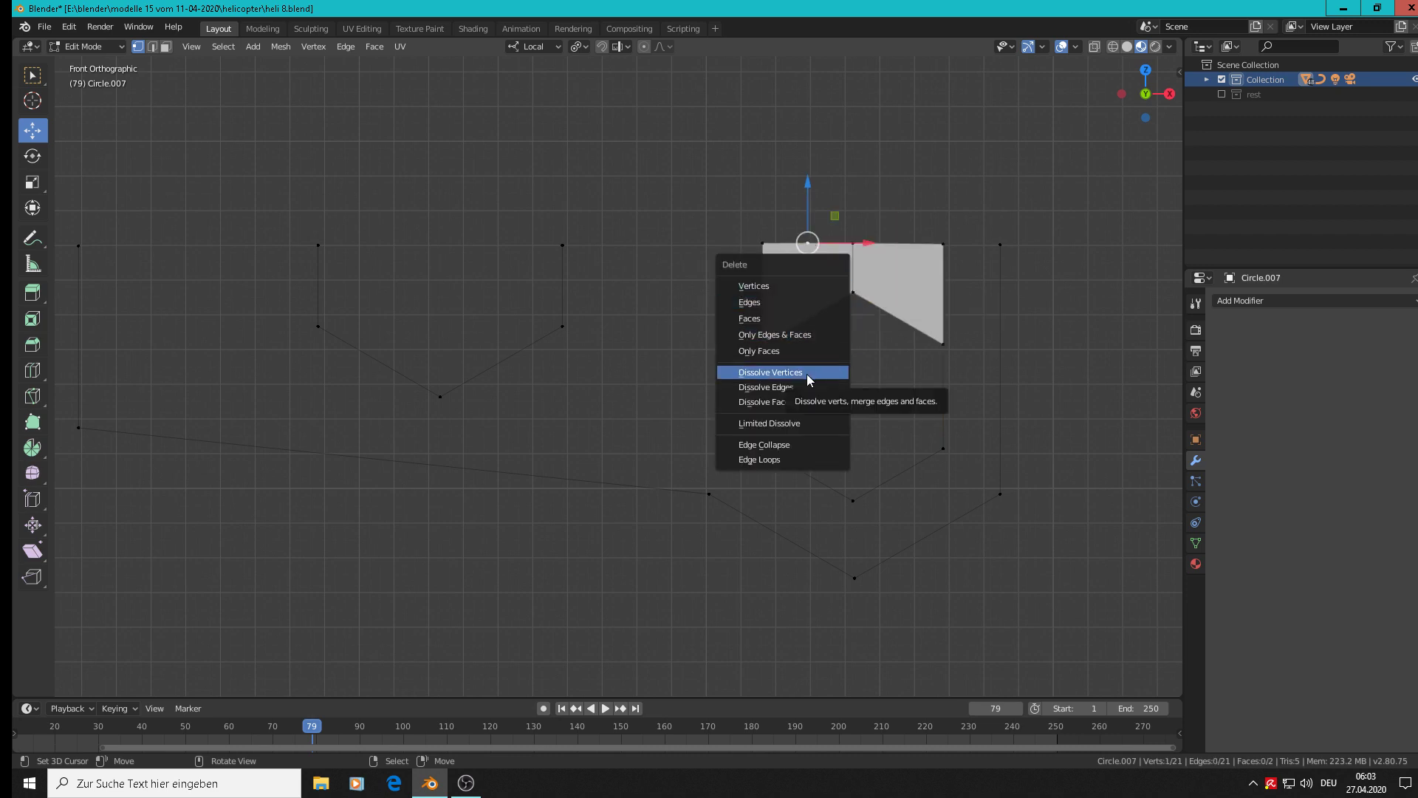
pyautogui.click(806, 374)
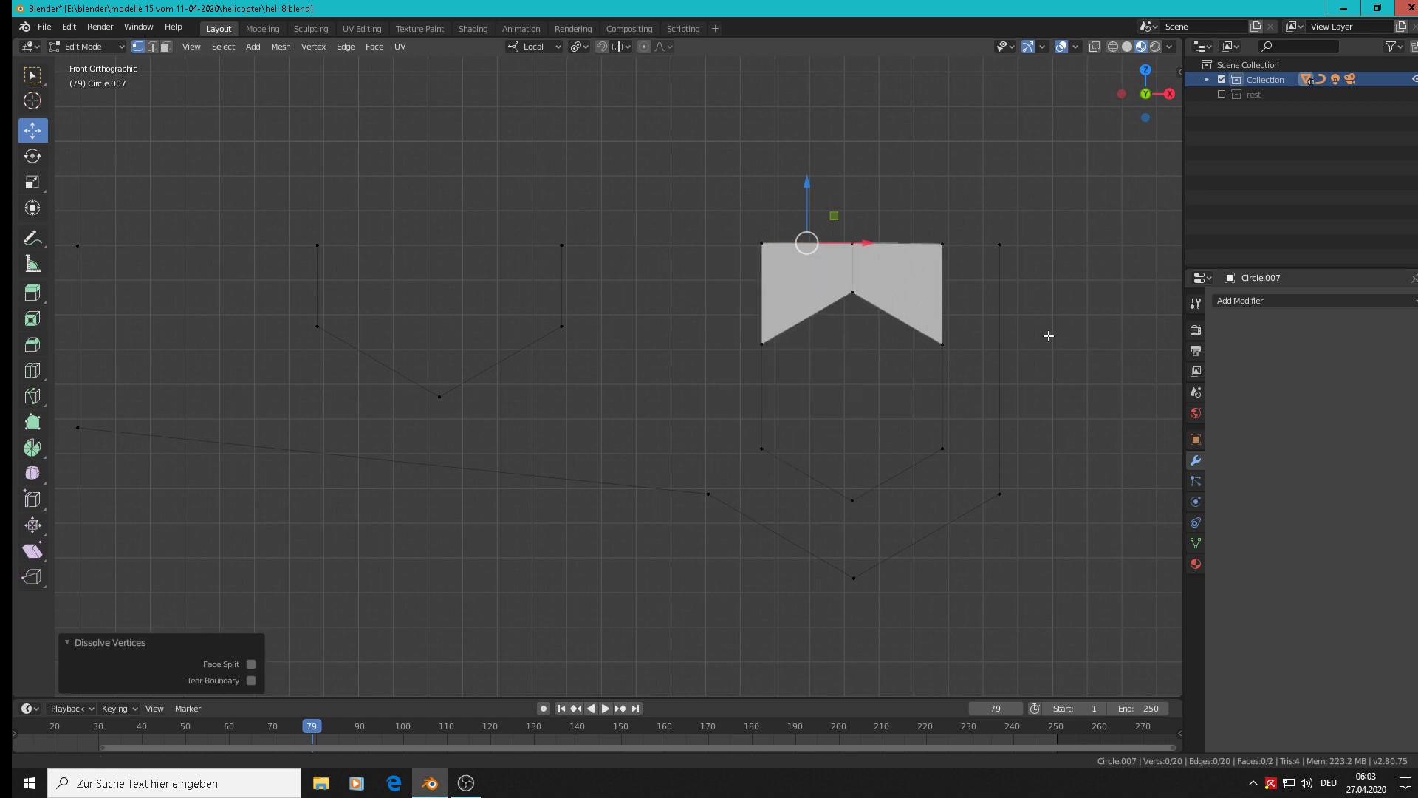
# Fill a face between the hexagon's lower right edge and the outer outline's lower right edge.
pyautogui.keyDown('shift'); pyautogui.moveTo(887, 312); pyautogui.dragTo(784, 301, button='middle'); pyautogui.keyUp('shift')
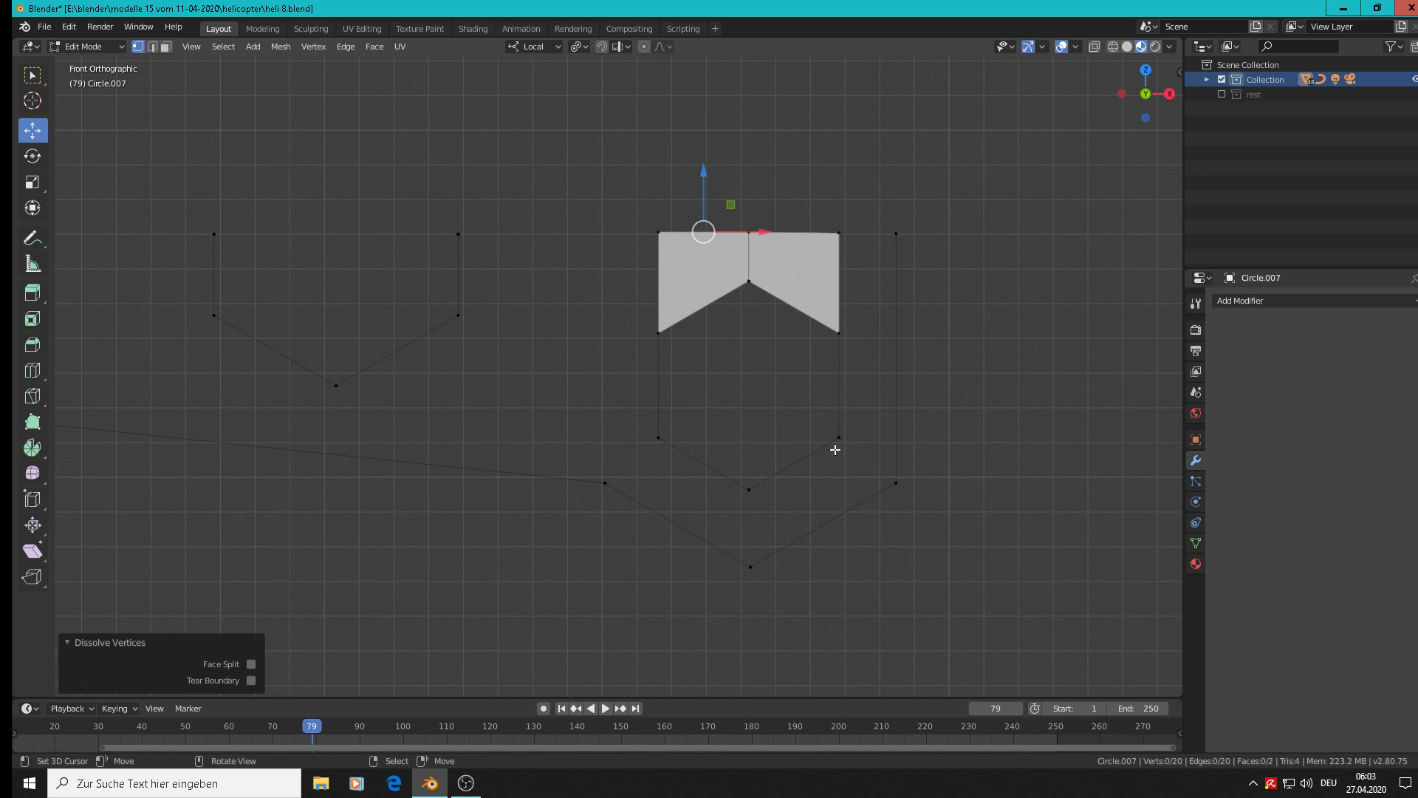
pyautogui.click(846, 438)
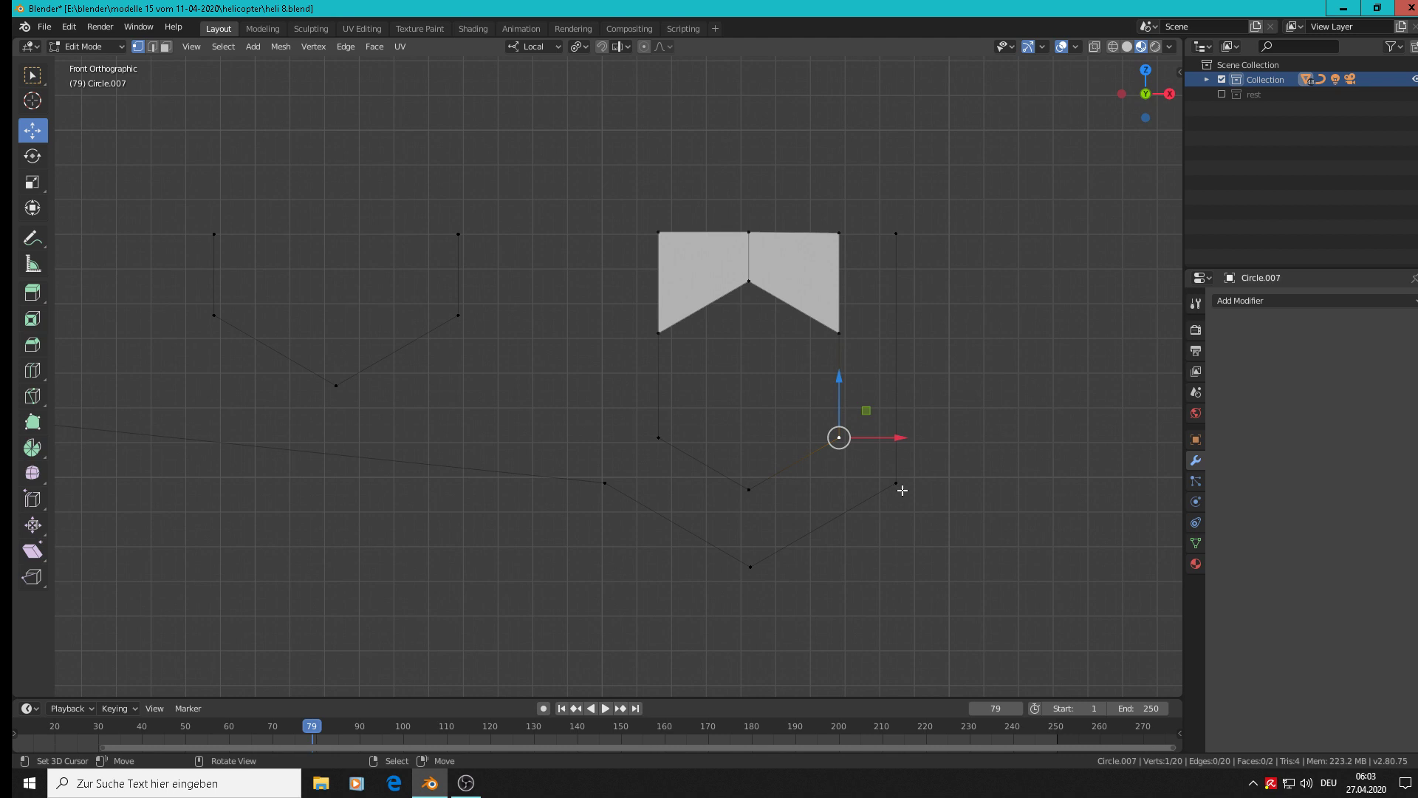
pyautogui.keyDown('shift'); pyautogui.click(900, 487); pyautogui.keyUp('shift')
pyautogui.keyDown('shift'); pyautogui.click(754, 488); pyautogui.keyUp('shift')
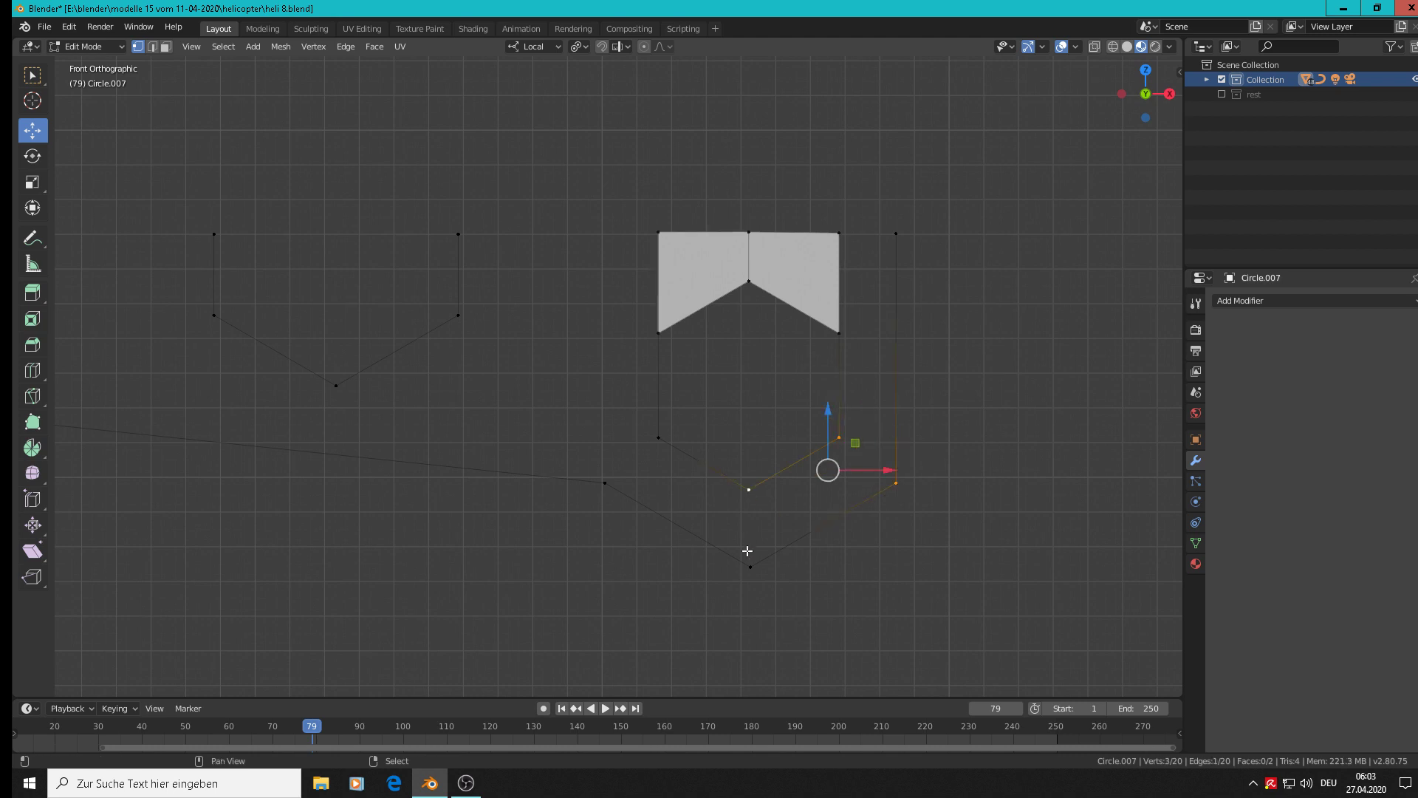
pyautogui.keyDown('shift'); pyautogui.click(752, 549); pyautogui.keyUp('shift')
pyautogui.press('f')
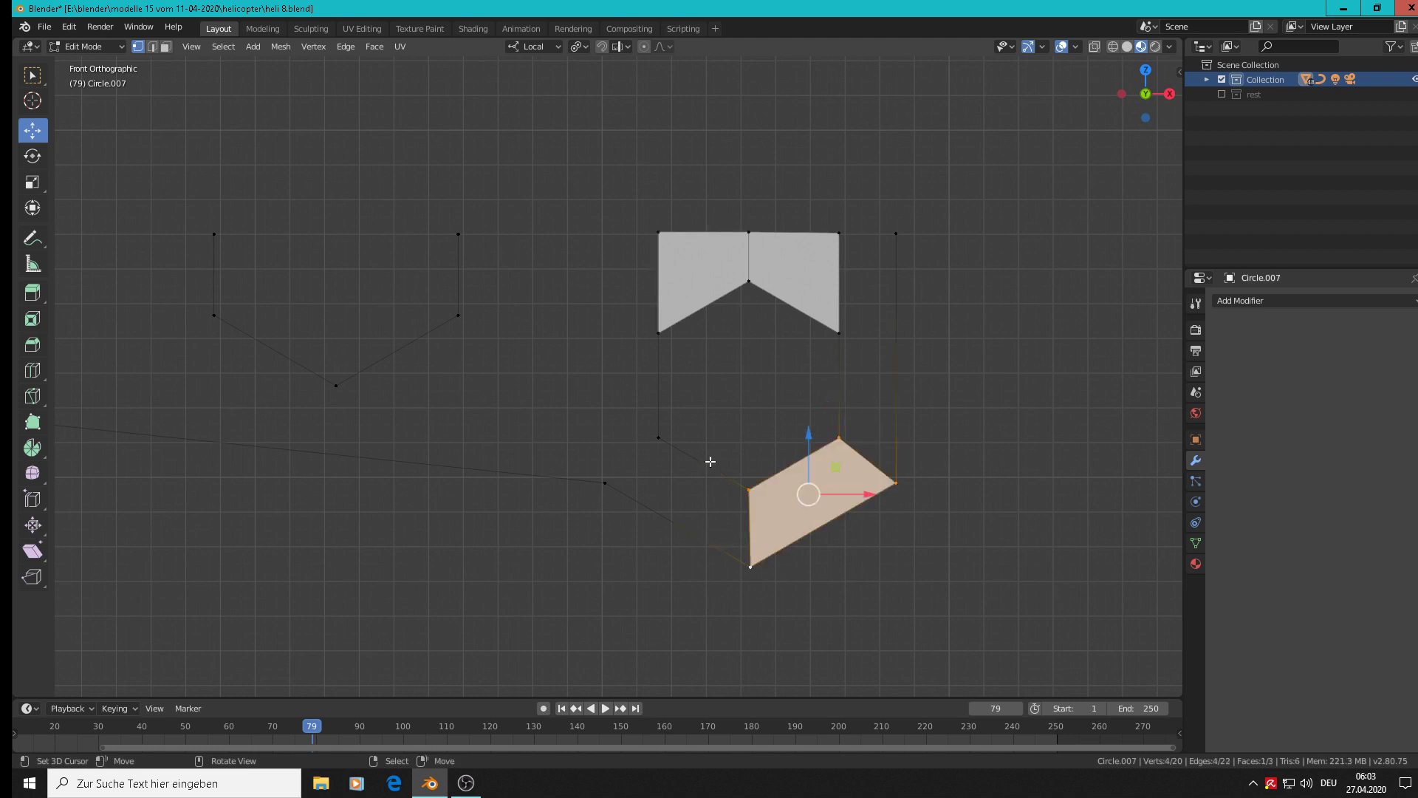
# Fill a face between the hexagon's lower left edge and the outer outline's lower left edge.
pyautogui.click(653, 439)
pyautogui.keyDown('shift'); pyautogui.click(607, 482); pyautogui.keyUp('shift')
pyautogui.keyDown('shift'); pyautogui.click(751, 563); pyautogui.keyUp('shift')
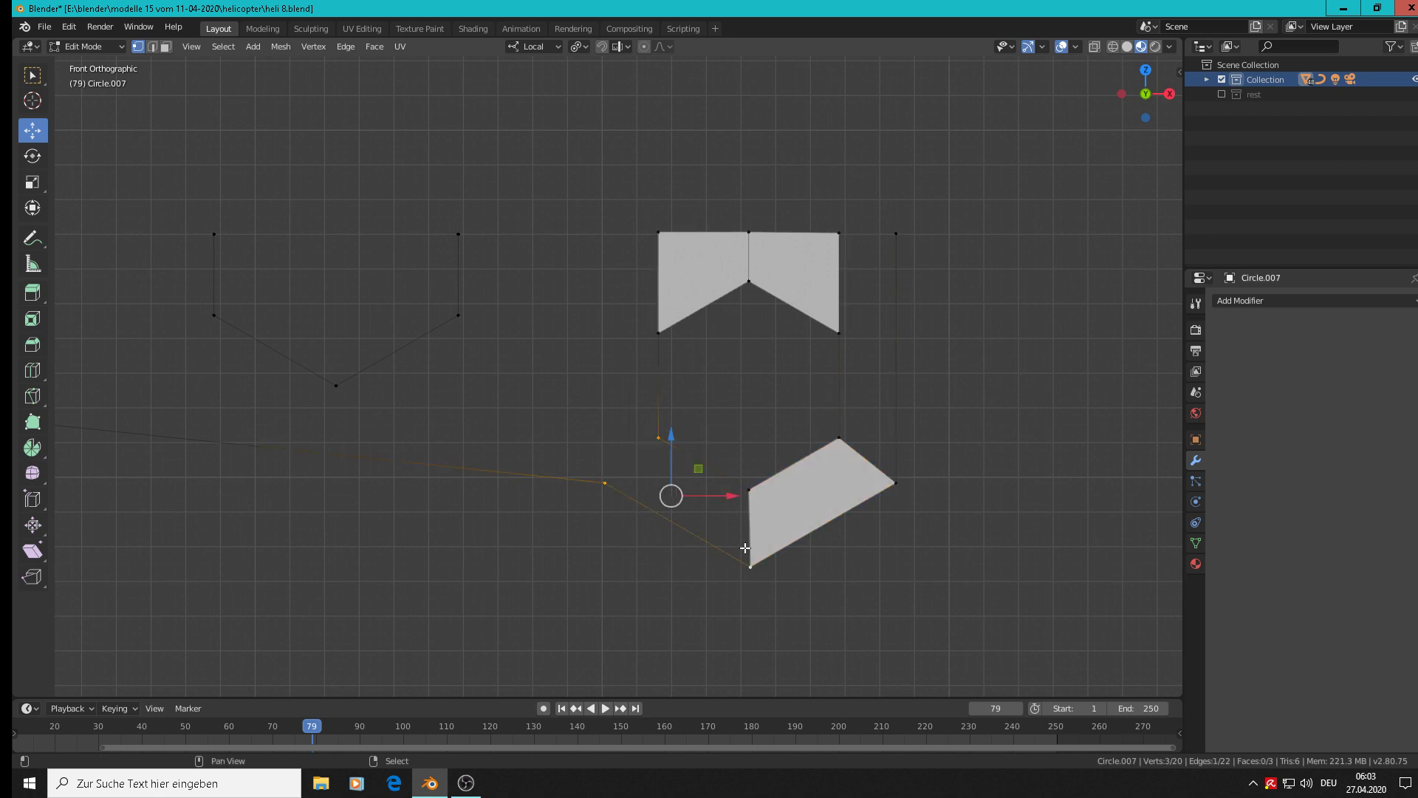
pyautogui.keyDown('shift'); pyautogui.click(761, 485); pyautogui.keyUp('shift')
pyautogui.press('f')
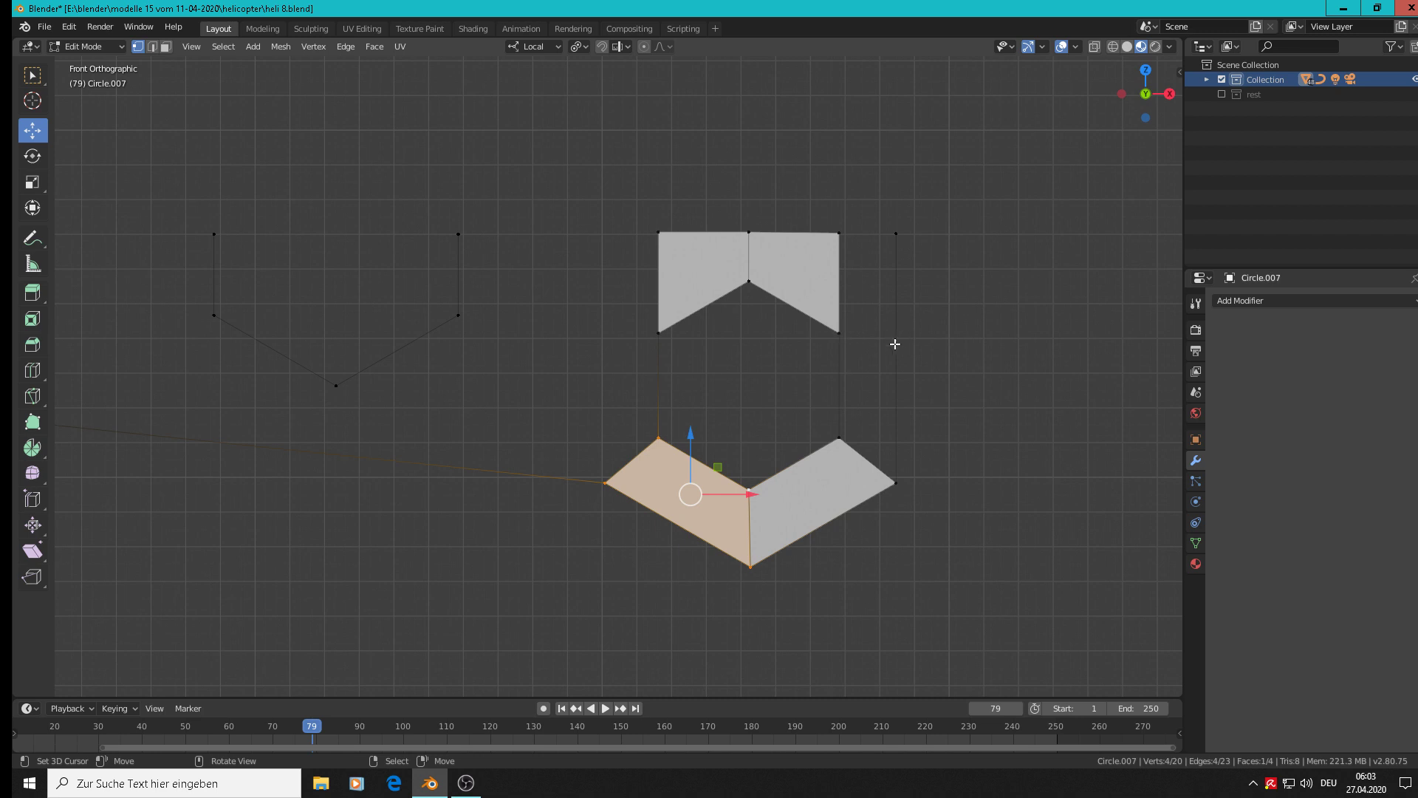
# Subdivide the outline's outer right vertical edge with one cut and raise the new vertex level with the hexagon's upper right corner.
pyautogui.click(152, 46)
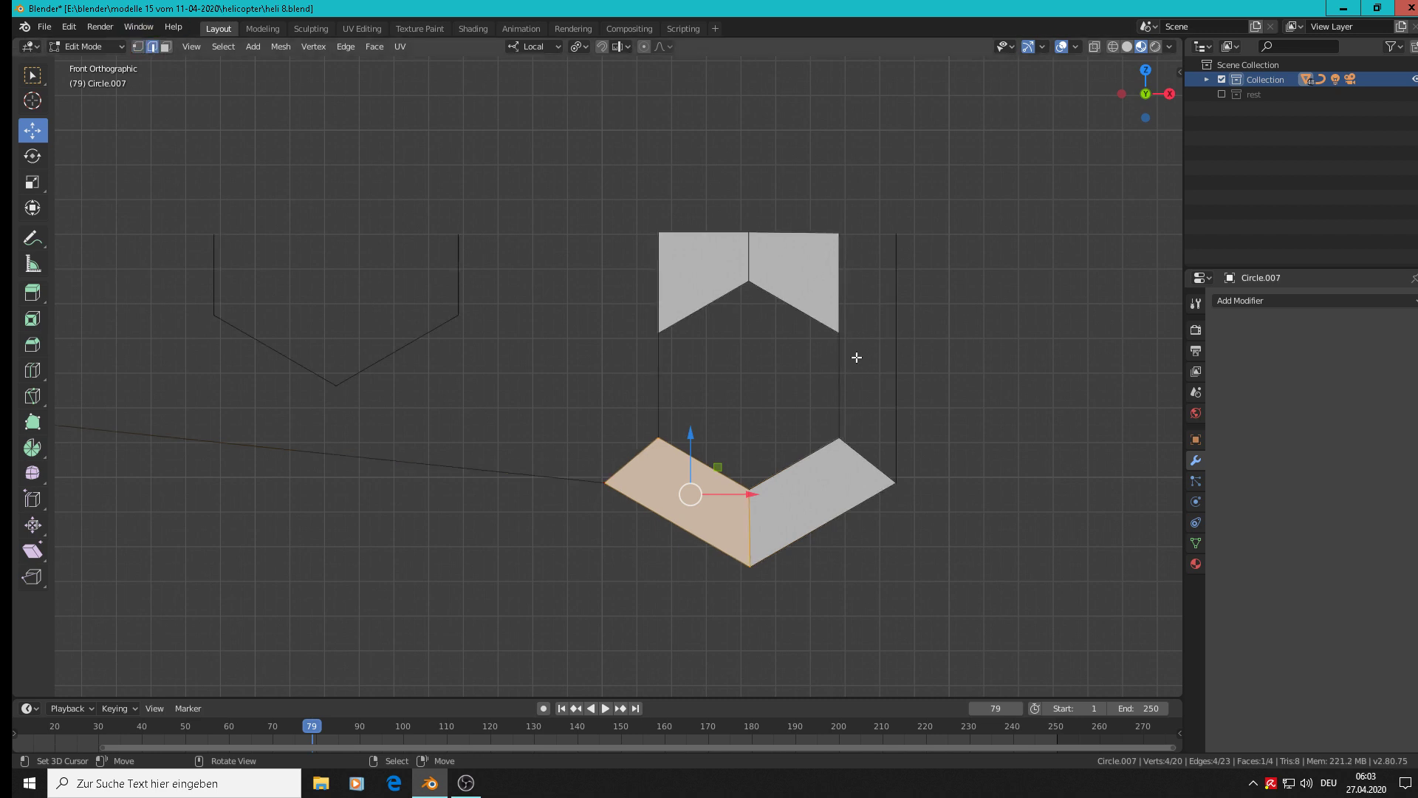
pyautogui.click(897, 338)
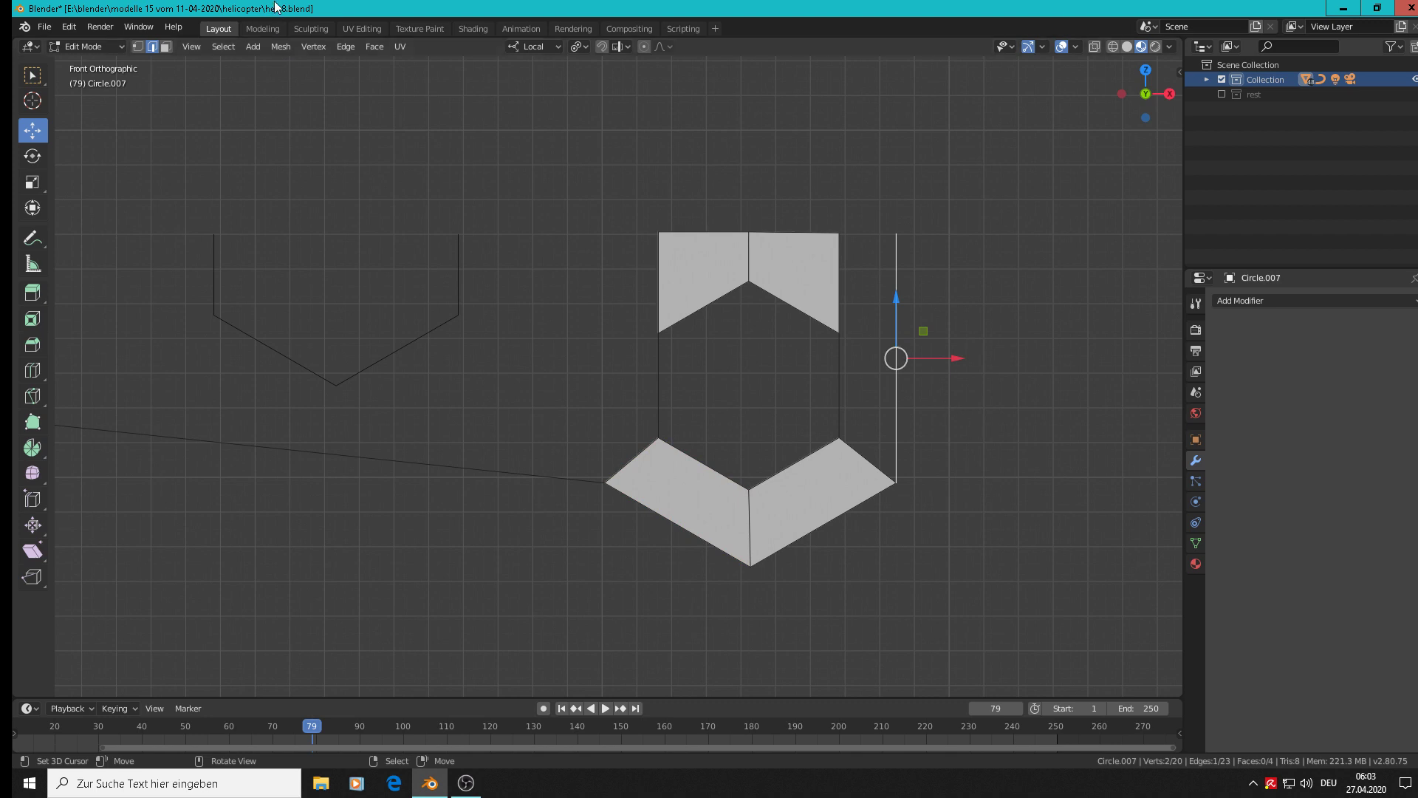
pyautogui.click(343, 47)
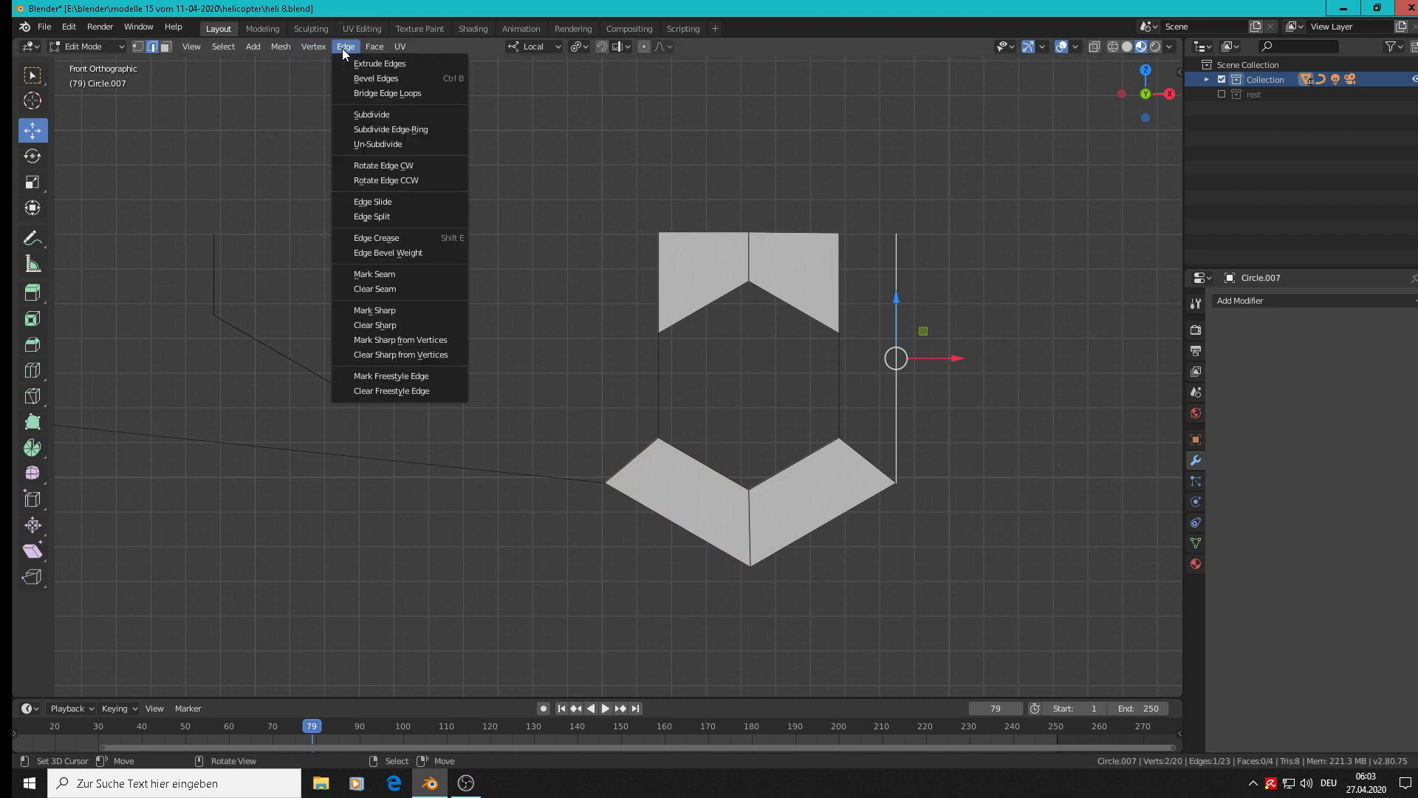
pyautogui.click(349, 113)
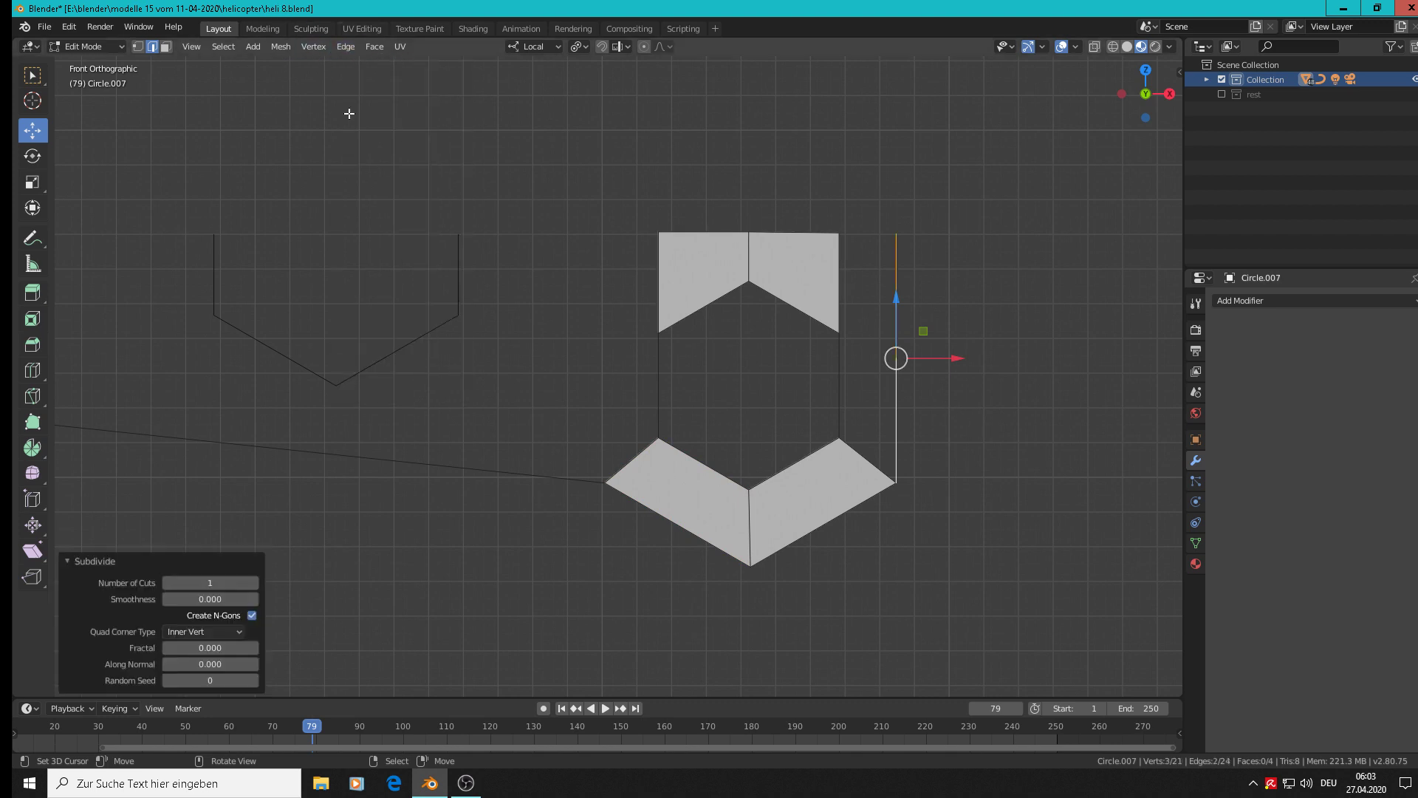
pyautogui.click(139, 48)
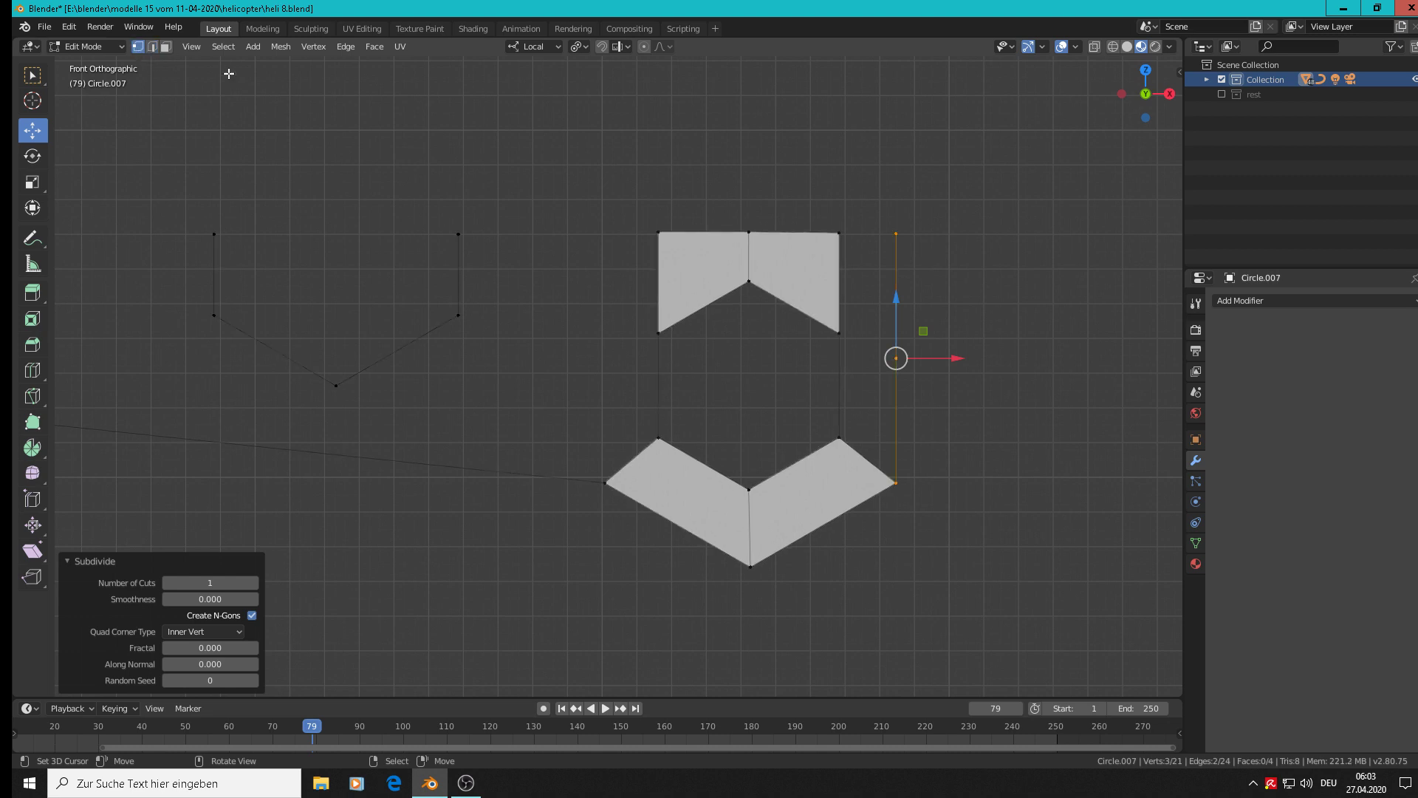
pyautogui.click(896, 348)
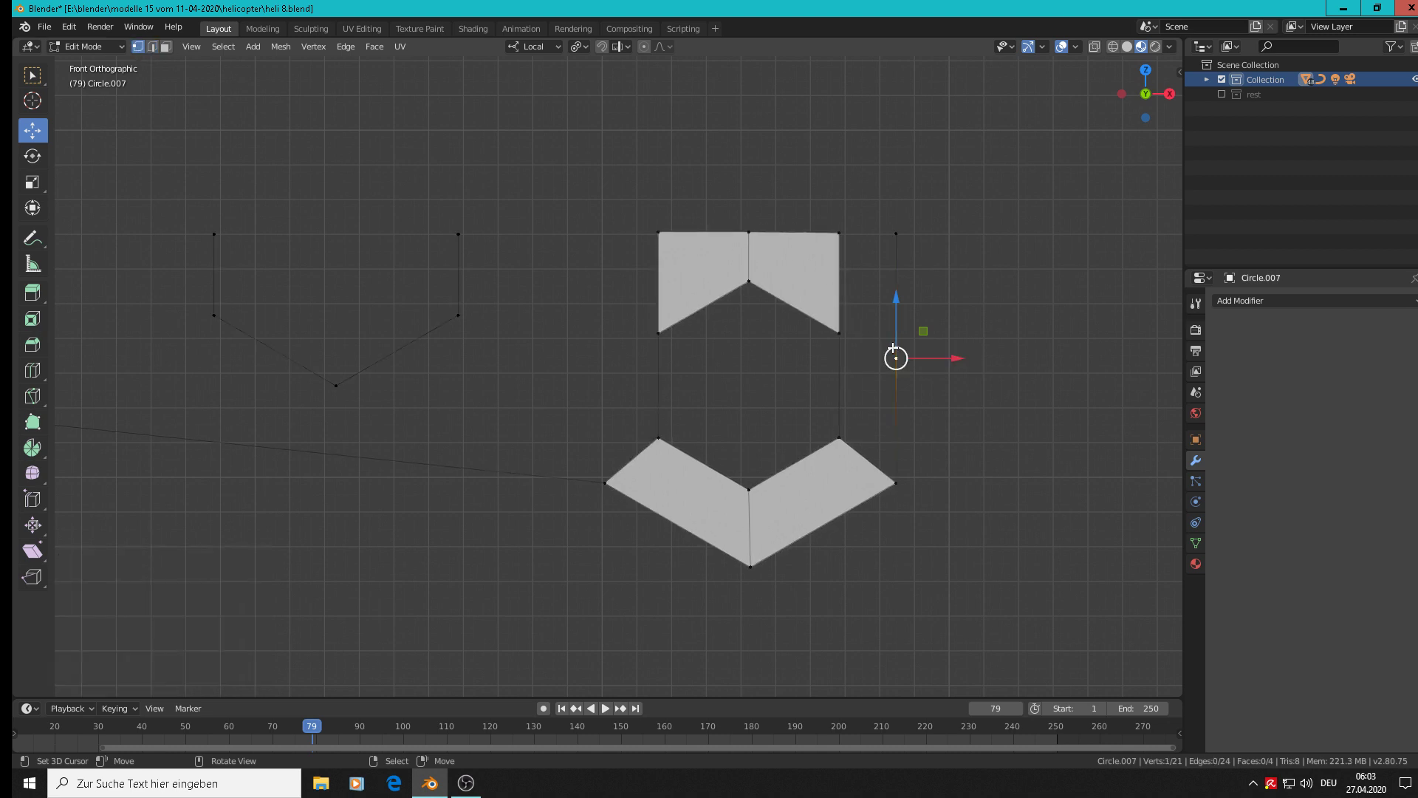
pyautogui.moveTo(900, 299); pyautogui.dragTo(908, 278)
# Fill the upper right corner face between the hexagon block's top section and the outer right edge.
pyautogui.keyDown('shift'); pyautogui.click(841, 334); pyautogui.keyUp('shift')
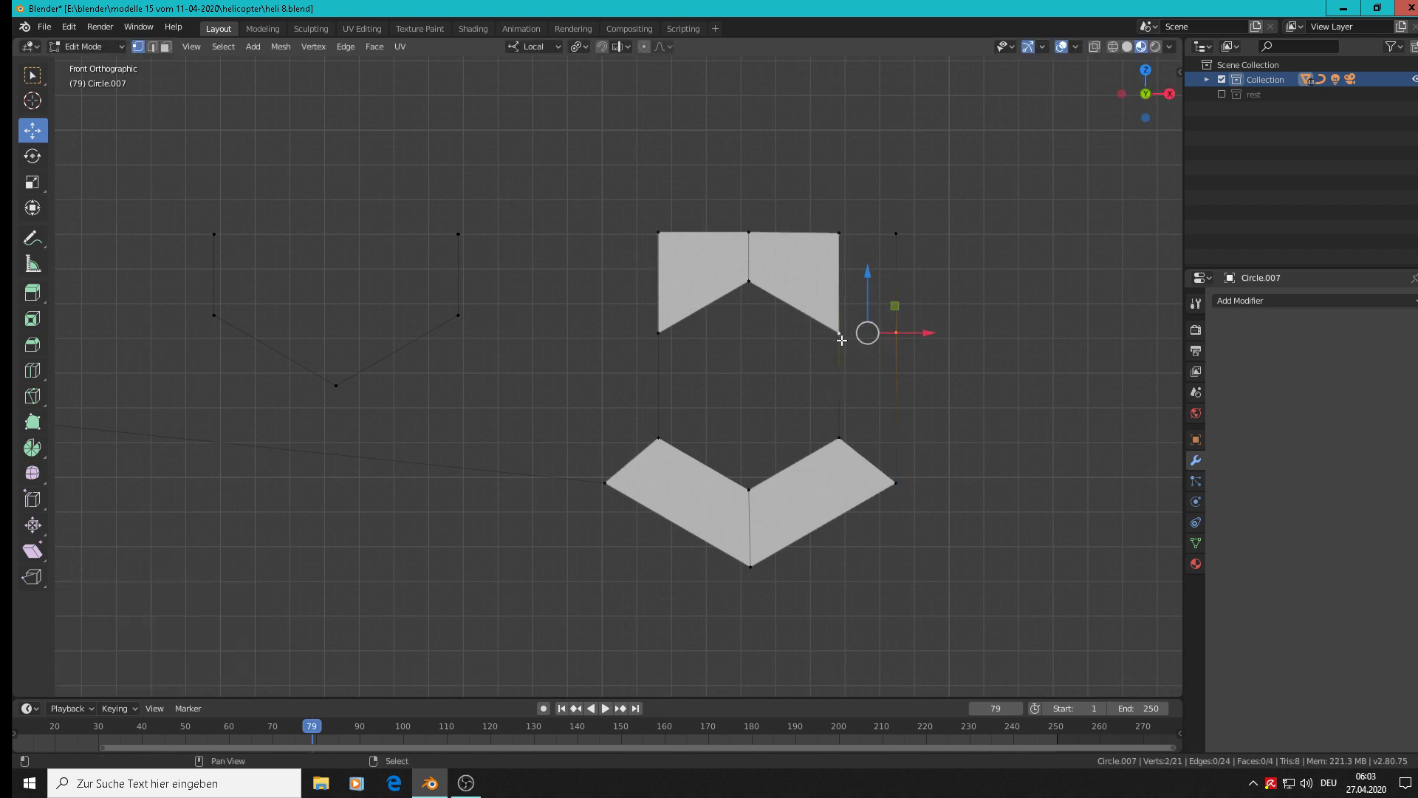
pyautogui.keyDown('shift'); pyautogui.click(839, 235); pyautogui.keyUp('shift')
pyautogui.keyDown('shift'); pyautogui.click(896, 234); pyautogui.keyUp('shift')
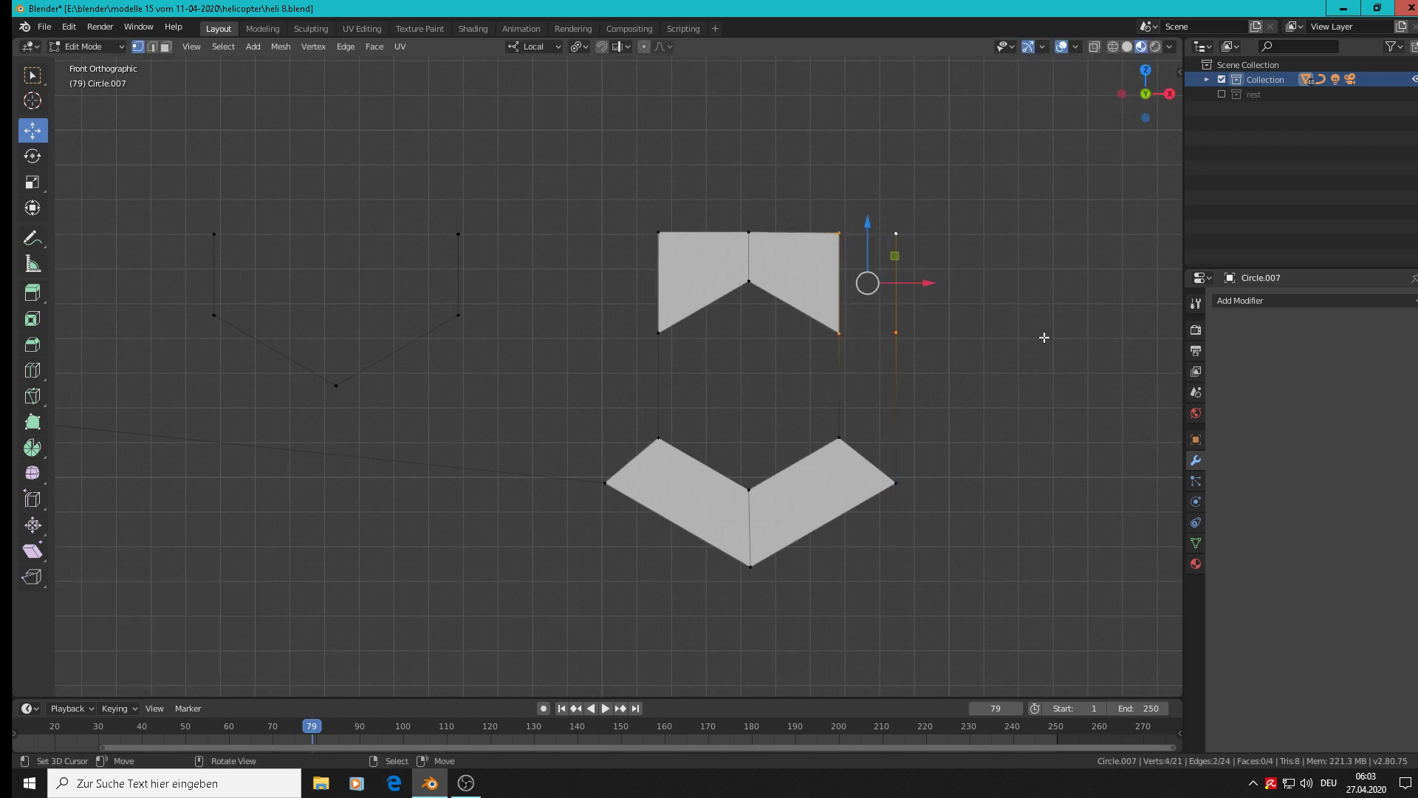
pyautogui.press('f')
# Fill a face between the hexagon's right vertical edge and the lower part of the outer right edge.
pyautogui.click(839, 333)
pyautogui.keyDown('shift'); pyautogui.click(840, 442); pyautogui.keyUp('shift')
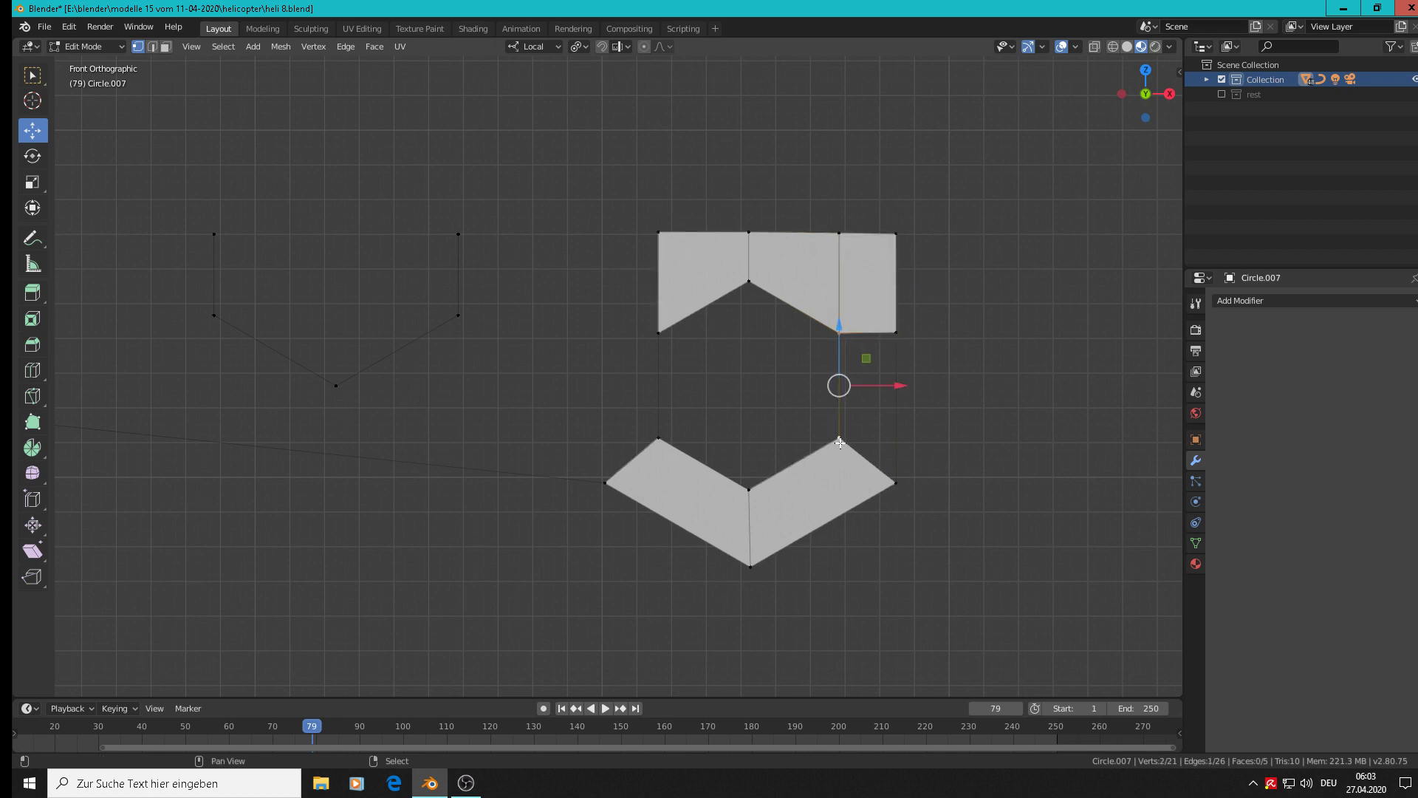
pyautogui.keyDown('shift'); pyautogui.click(882, 479); pyautogui.keyUp('shift')
pyautogui.keyDown('shift'); pyautogui.click(879, 328); pyautogui.keyUp('shift')
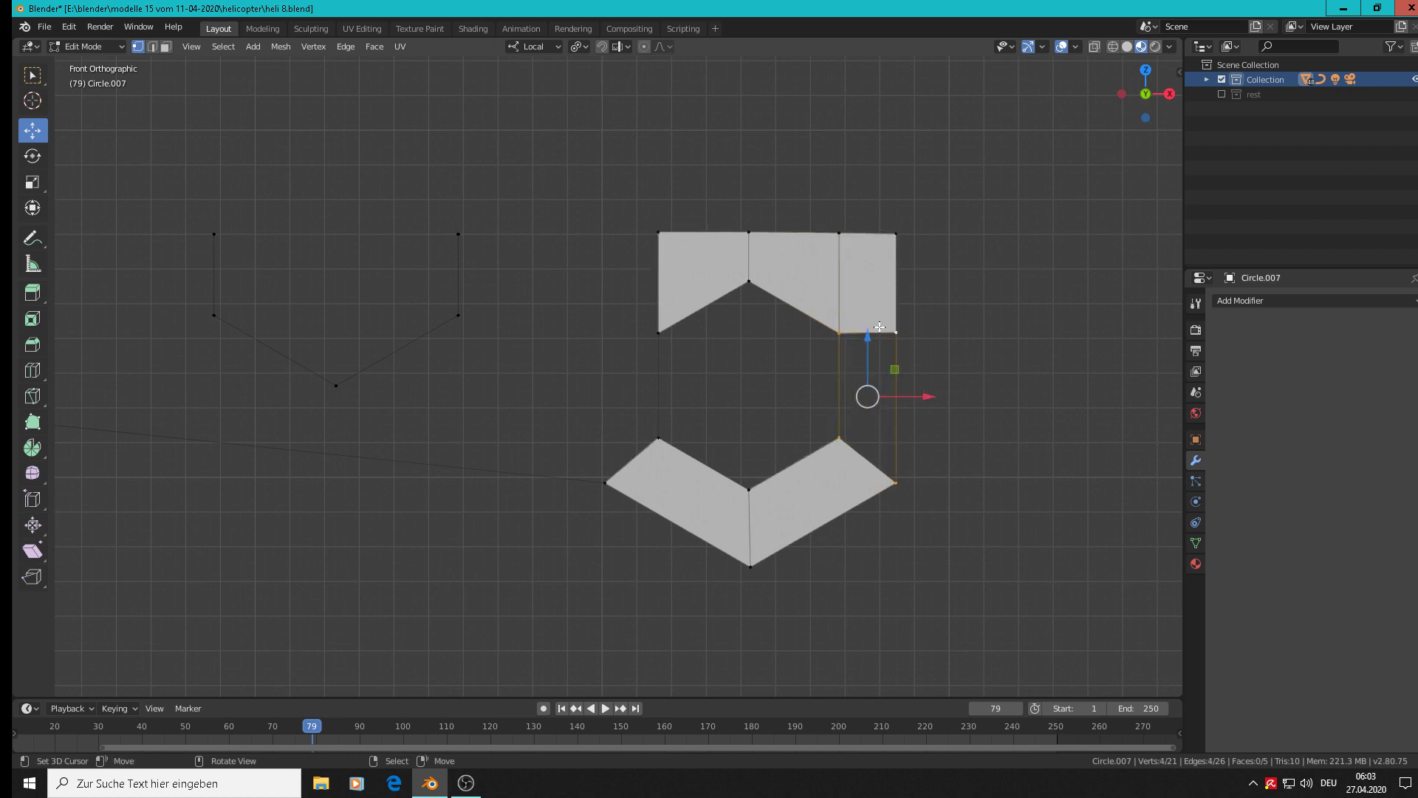
pyautogui.press('f')
# Fill a face joining the open half-hexagon's right vertical edge to the left edge of the block above the closed hexagon.
pyautogui.scroll(-2, 865, 369)
pyautogui.keyDown('shift'); pyautogui.moveTo(823, 365); pyautogui.dragTo(994, 374, button='middle'); pyautogui.keyUp('shift')
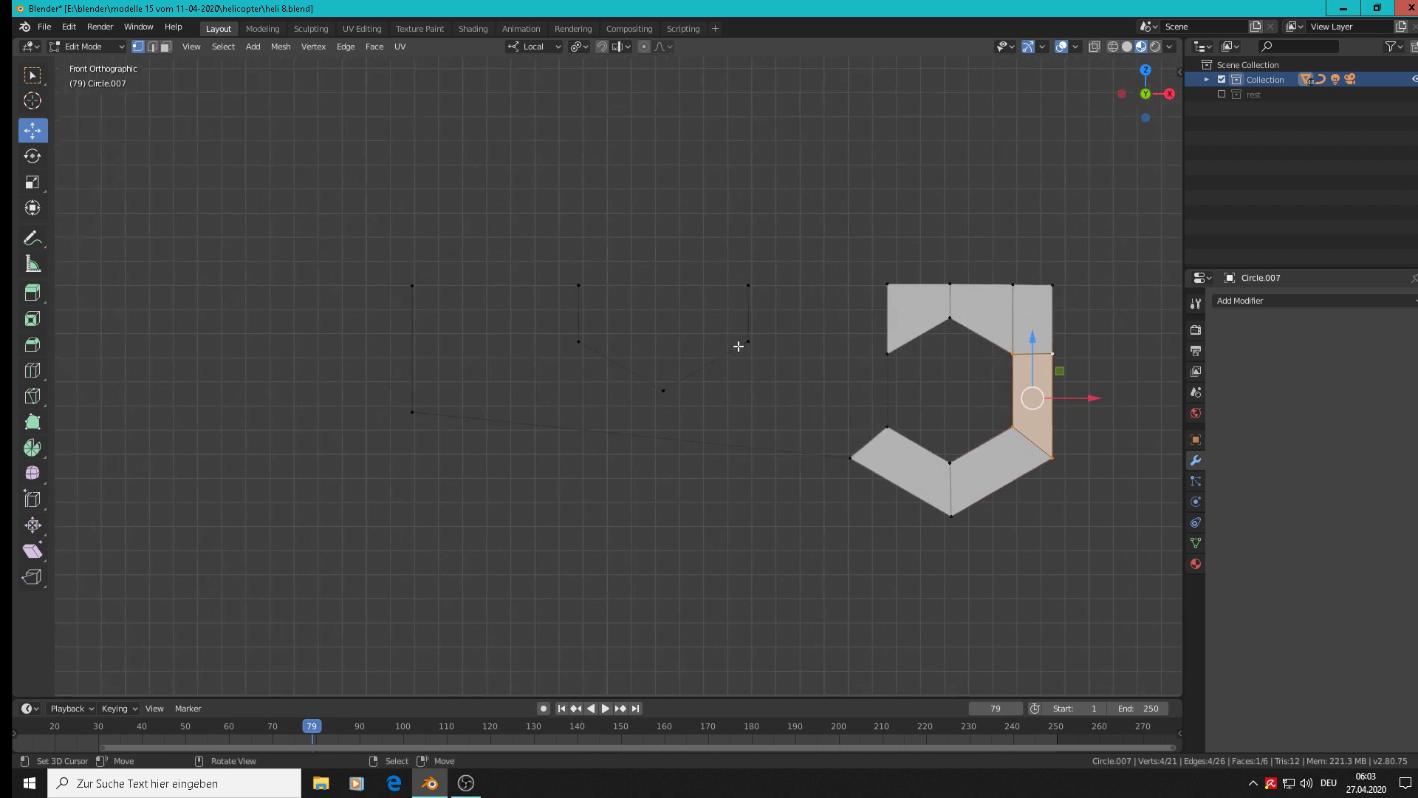
pyautogui.click(749, 286)
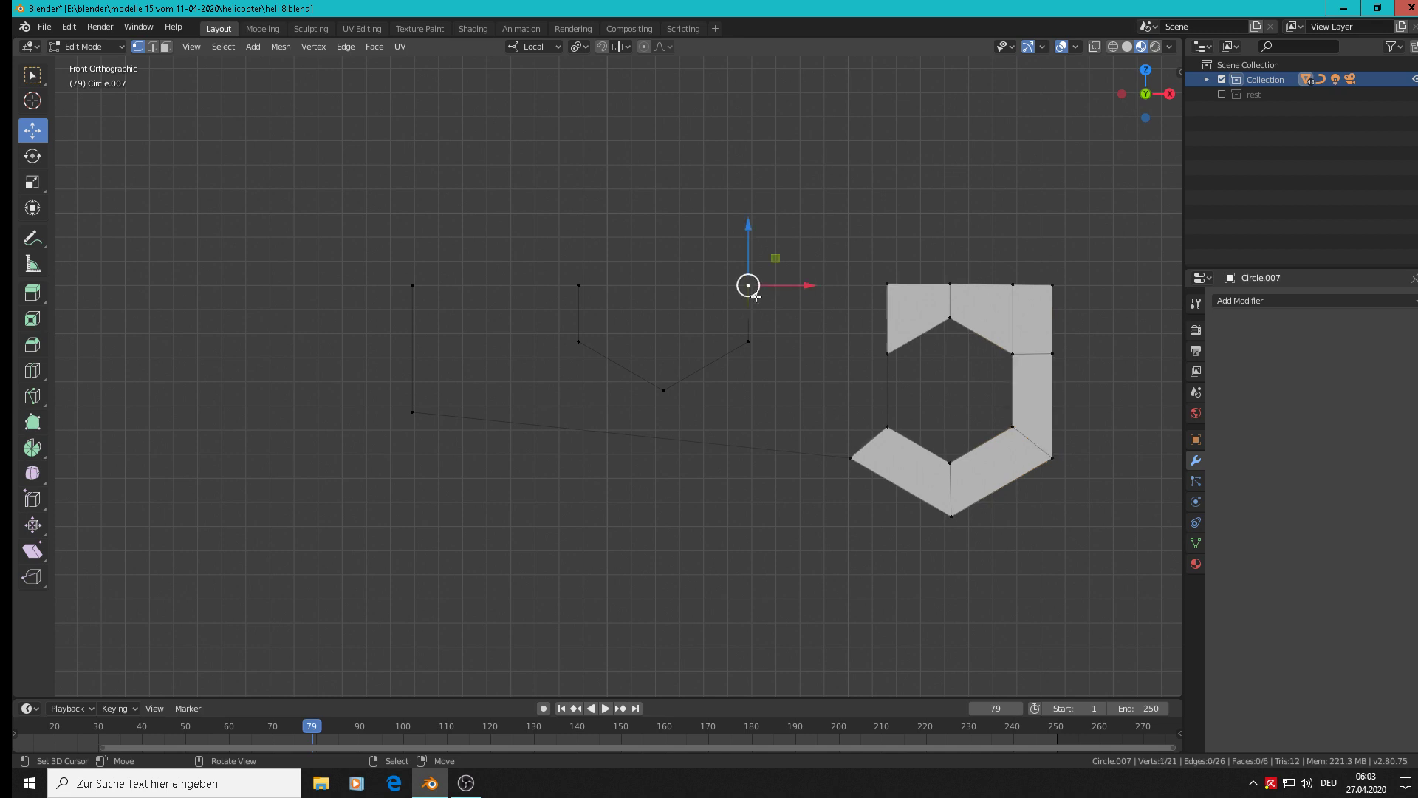
pyautogui.keyDown('shift'); pyautogui.click(748, 342); pyautogui.keyUp('shift')
pyautogui.keyDown('shift'); pyautogui.click(877, 344); pyautogui.keyUp('shift')
pyautogui.keyDown('shift'); pyautogui.click(901, 284); pyautogui.keyUp('shift')
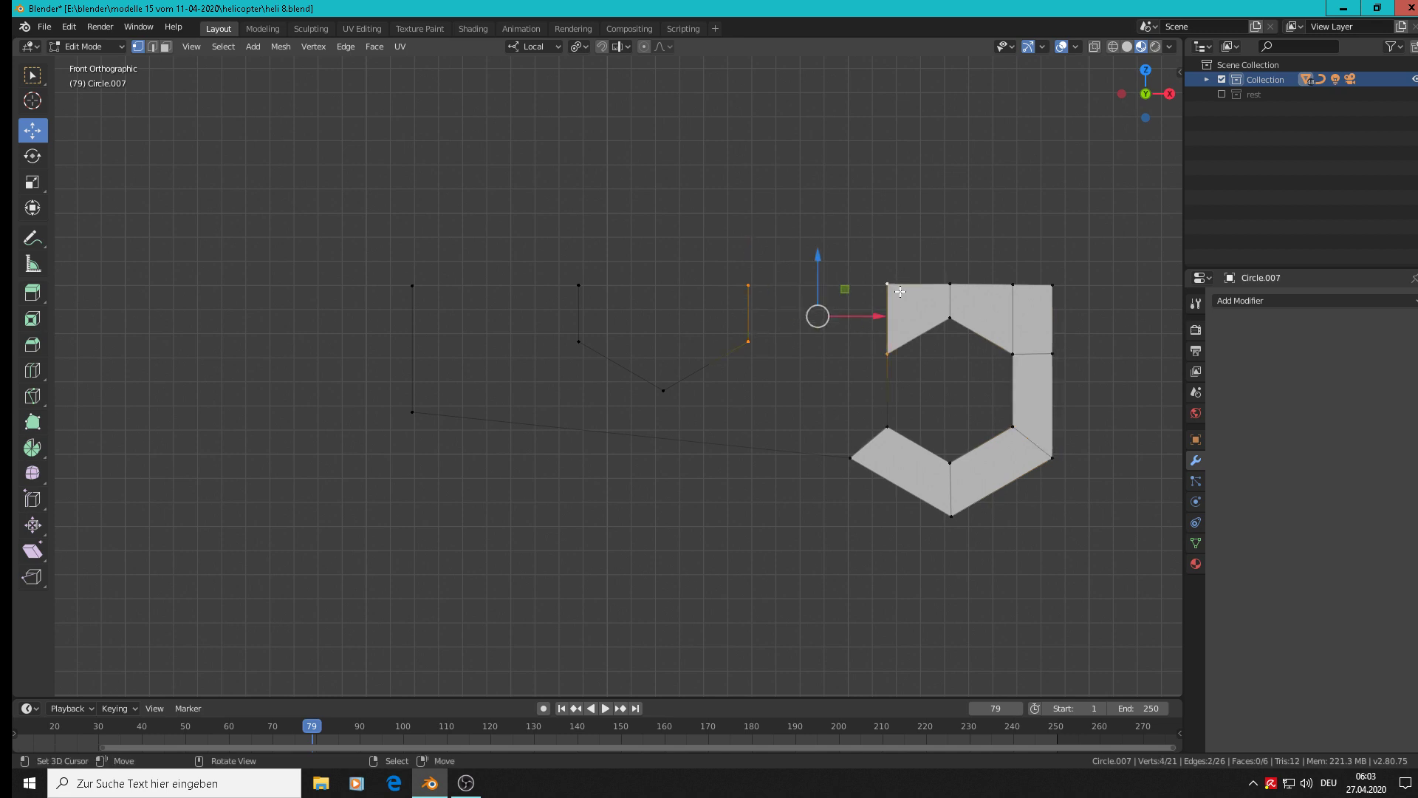
pyautogui.press('f')
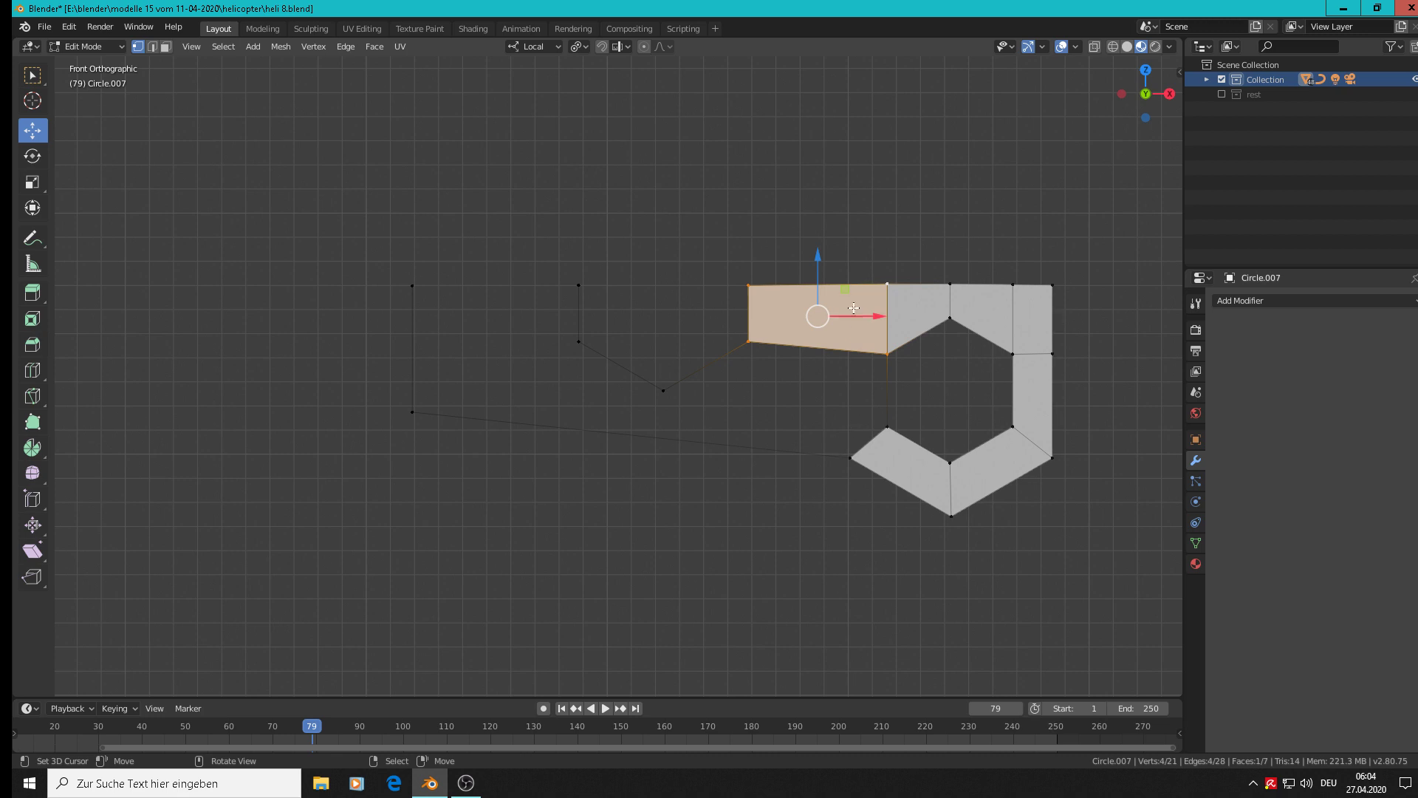
# Add one vertical loop cut to the connecting face and slide it toward the closed hexagon with a factor of -0.450.
pyautogui.scroll(1, 885, 437)
pyautogui.scroll(3, 886, 437)
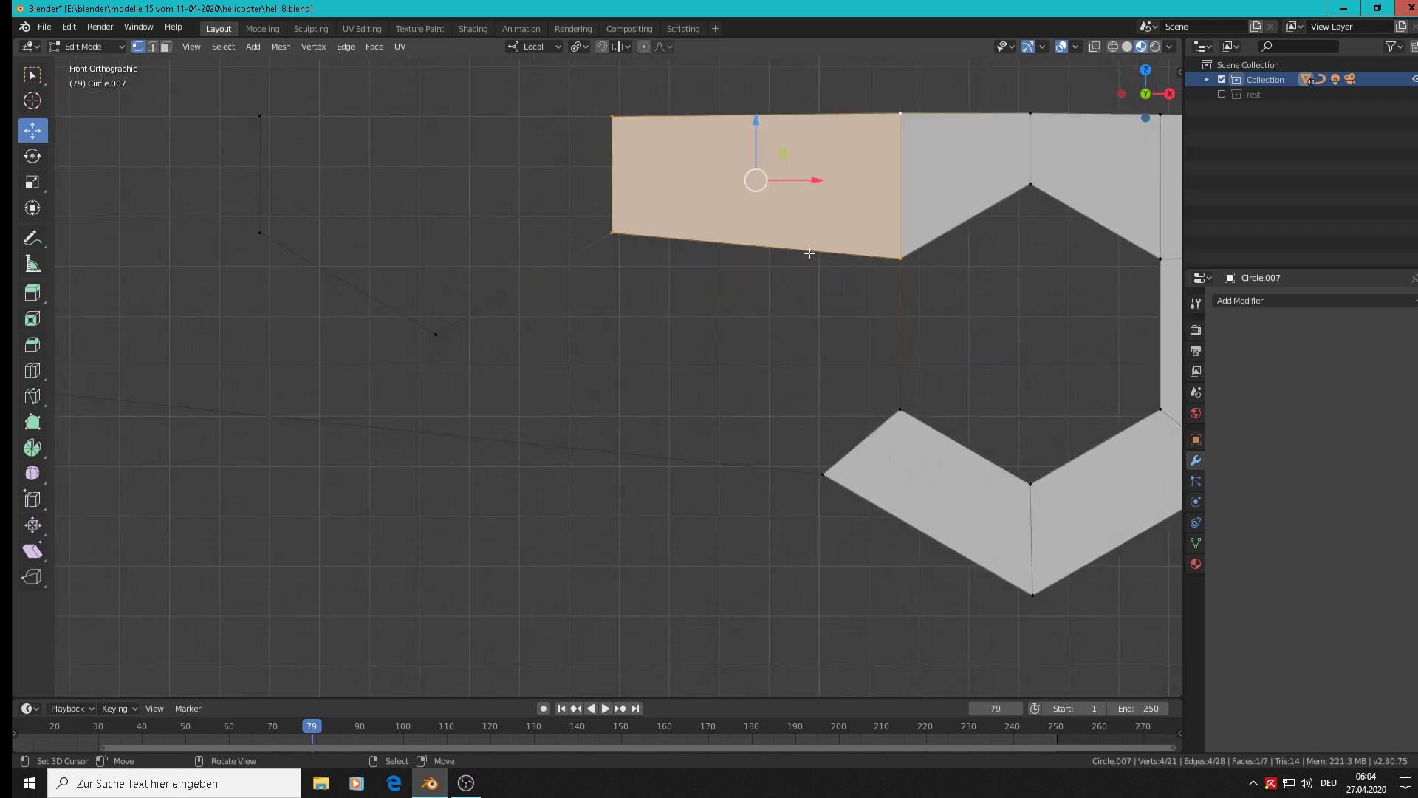
pyautogui.hotkey('ctrl', 'r')
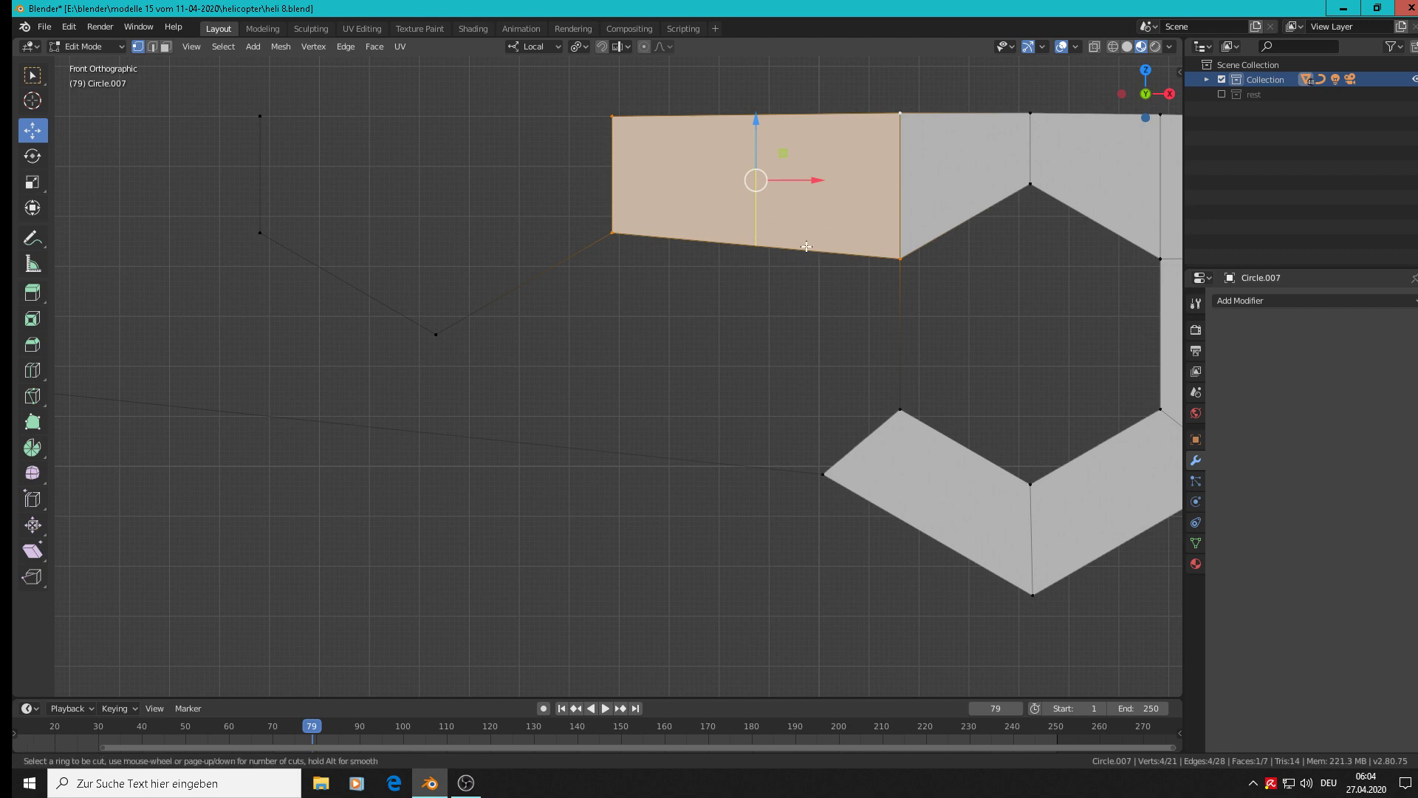
pyautogui.click(812, 249)
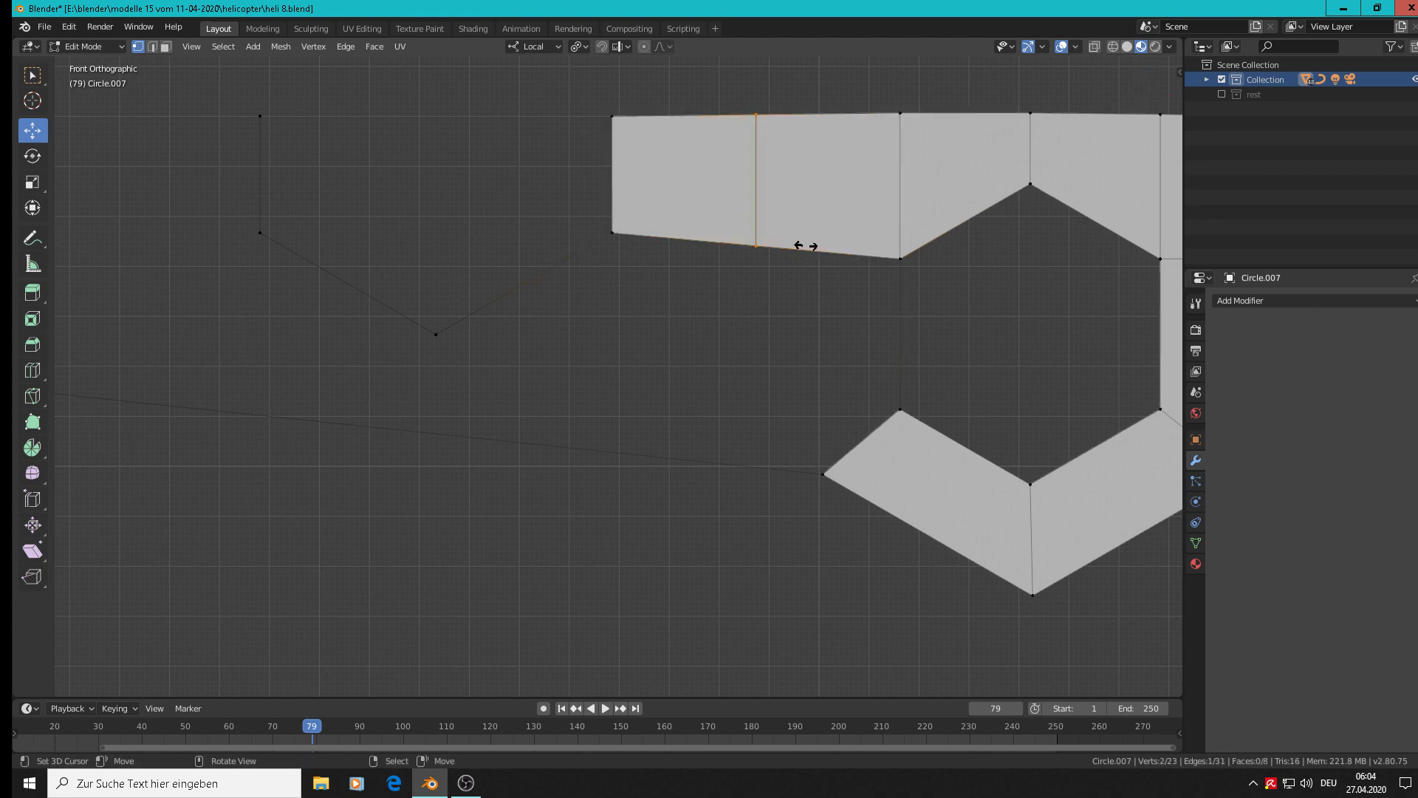
pyautogui.click(871, 258)
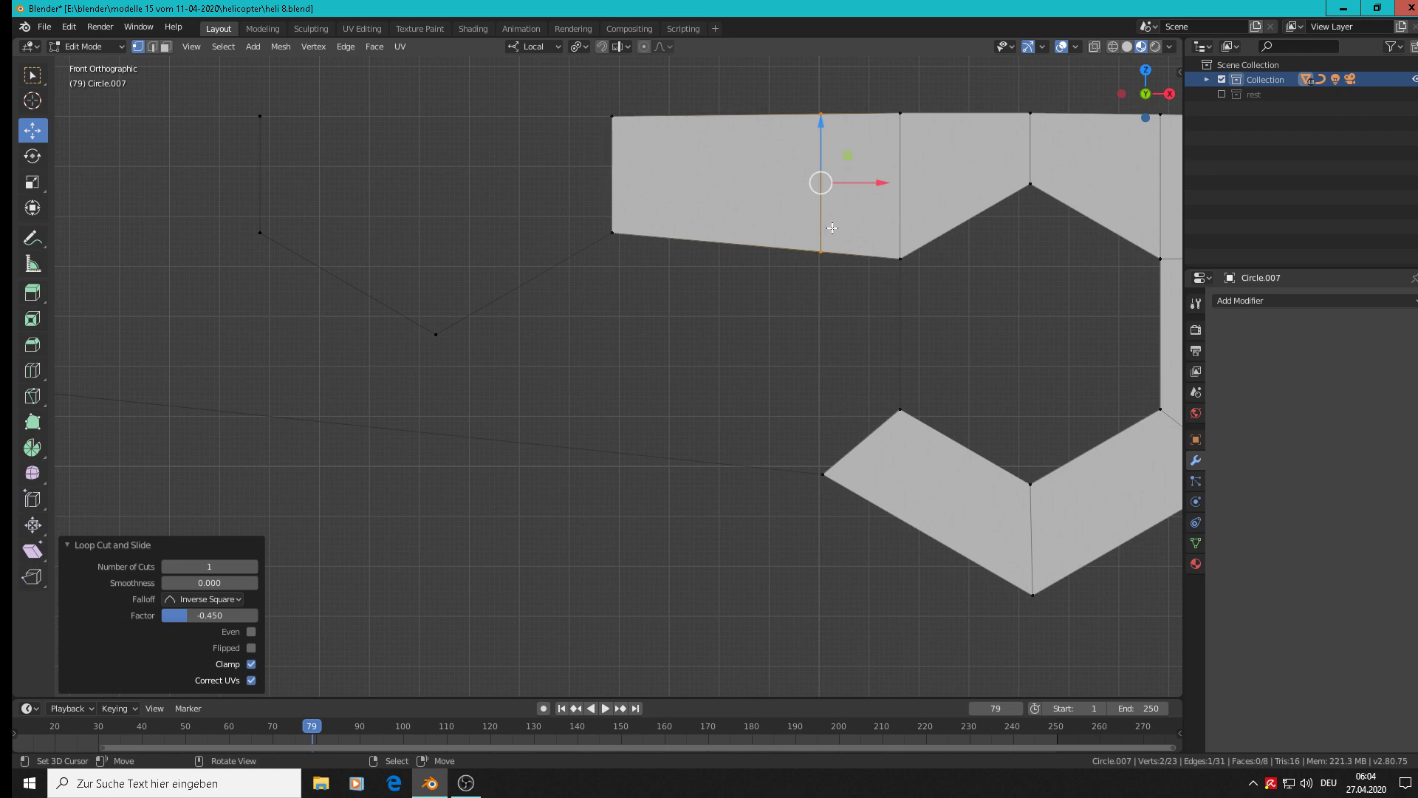
# Fill a face between the closed hexagon's left vertical edge, the loop cut's lower vertex and the outline's lower left corner.
pyautogui.click(821, 252)
pyautogui.keyDown('shift'); pyautogui.click(900, 259); pyautogui.keyUp('shift')
pyautogui.keyDown('shift'); pyautogui.click(901, 410); pyautogui.keyUp('shift')
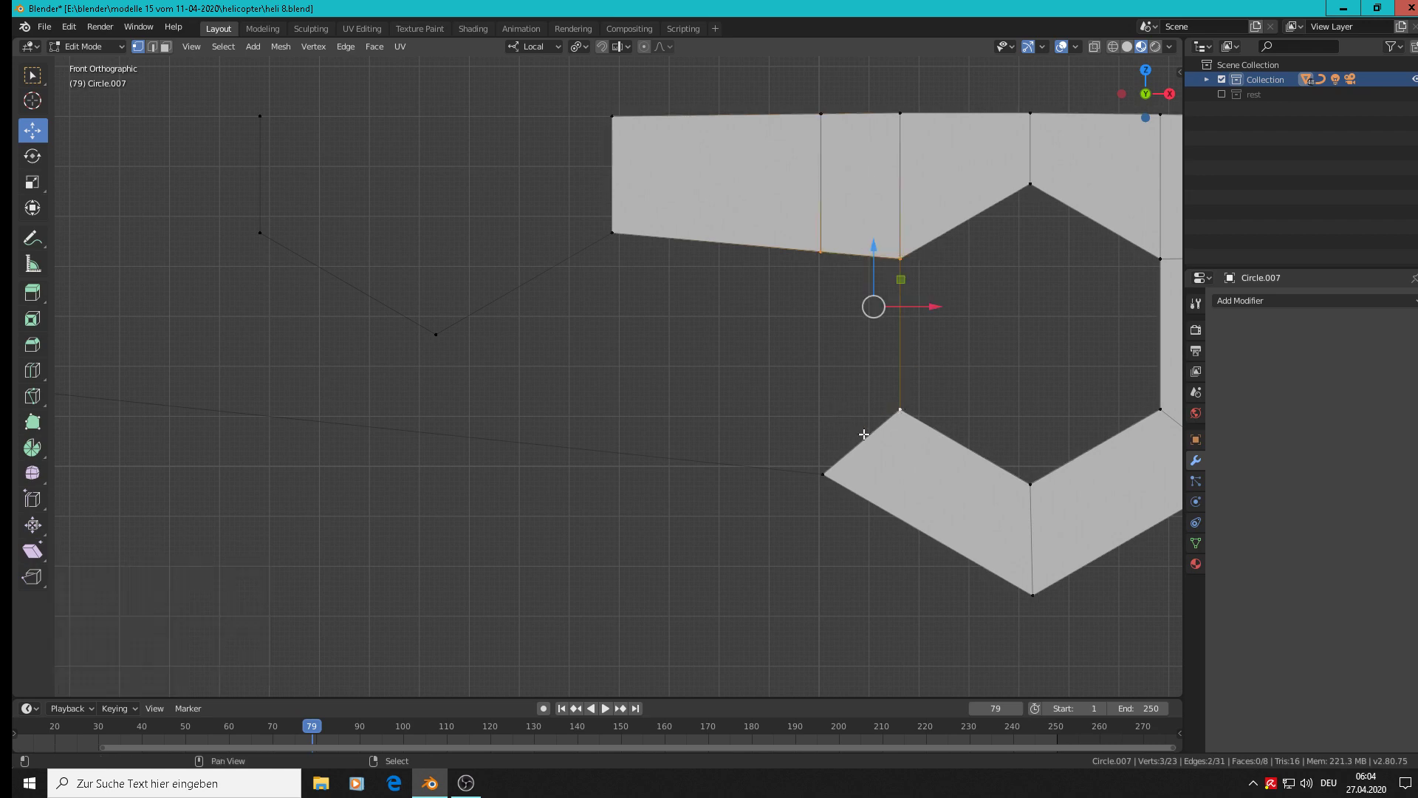
pyautogui.keyDown('shift'); pyautogui.click(823, 475); pyautogui.keyUp('shift')
pyautogui.press('f')
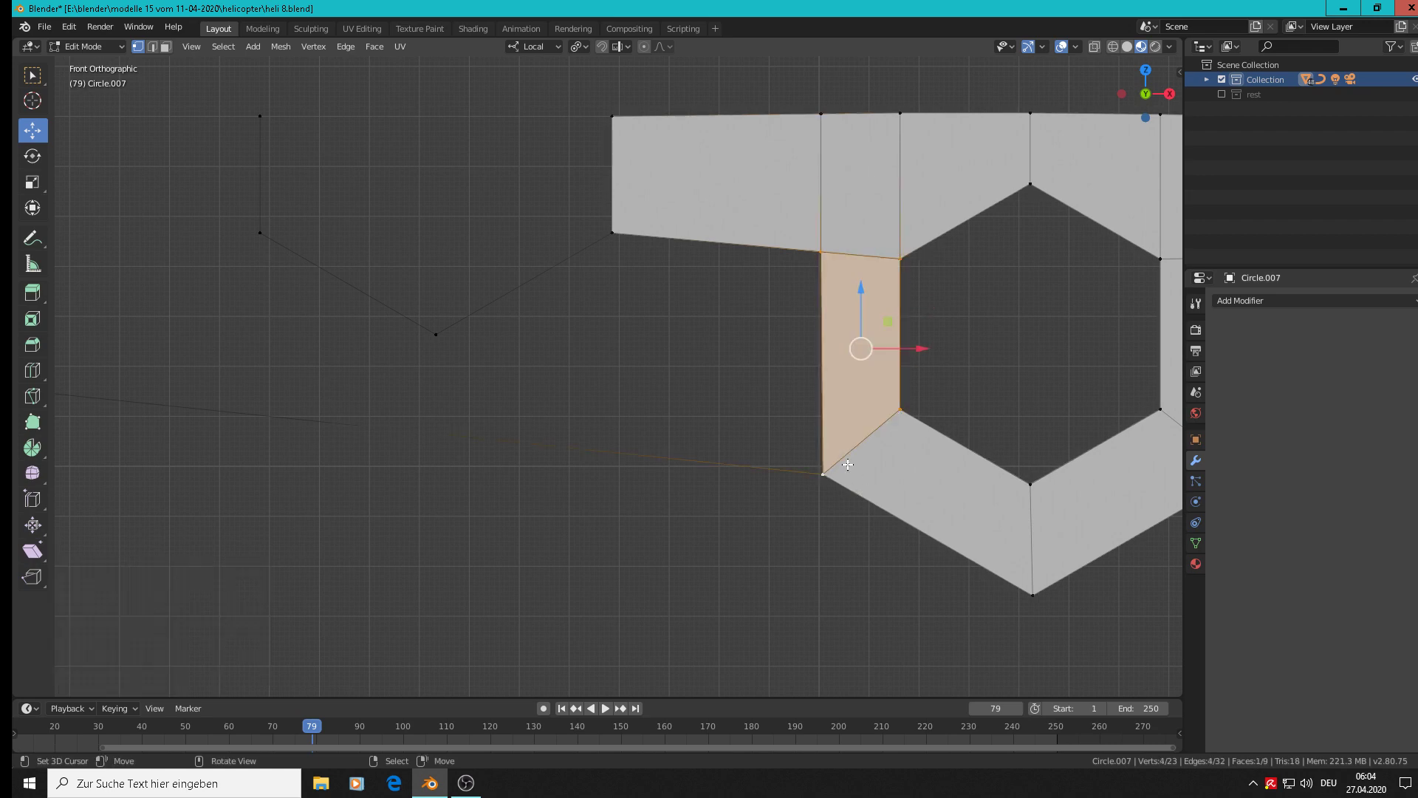
pyautogui.scroll(-5, 848, 464)
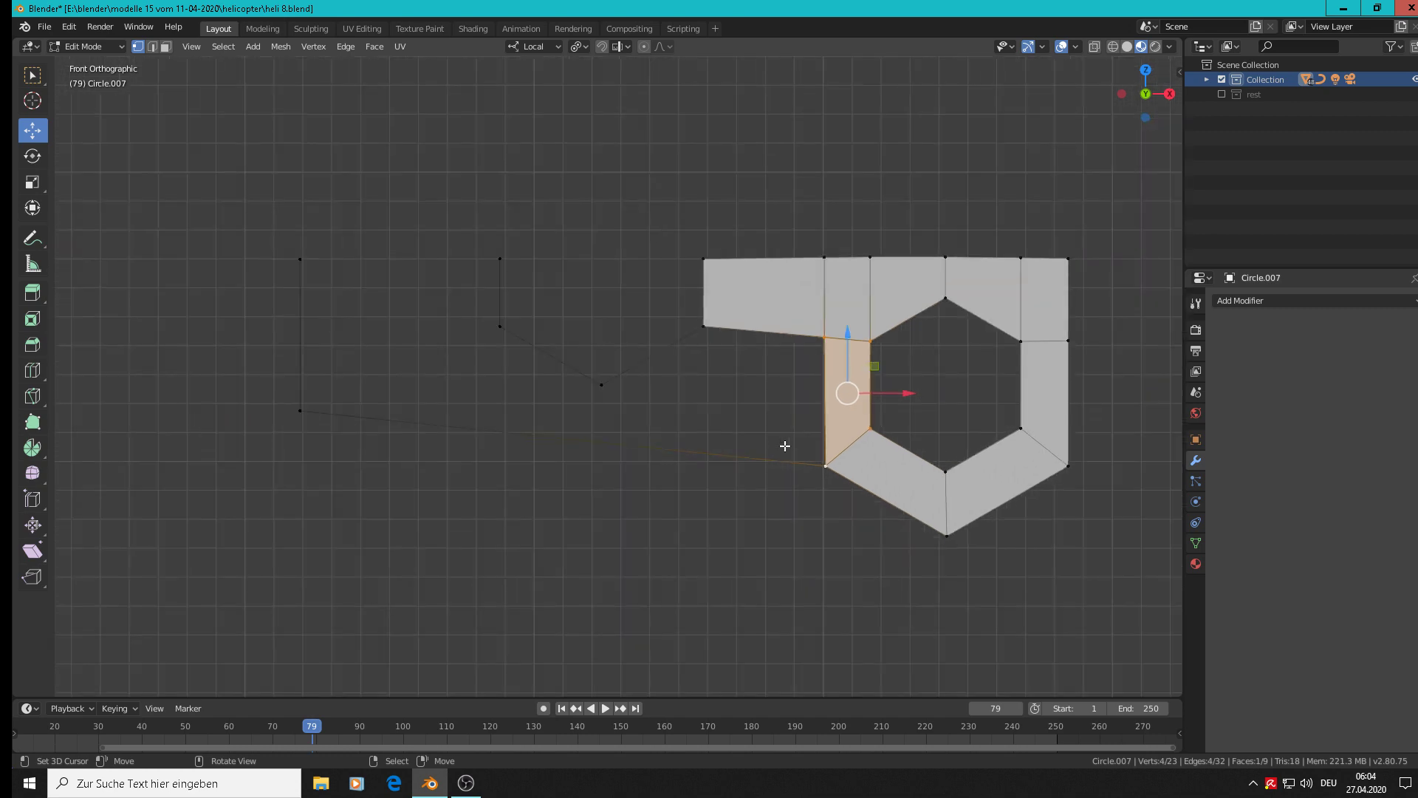
pyautogui.scroll(2, 1032, 408)
pyautogui.keyDown('shift'); pyautogui.moveTo(799, 354); pyautogui.dragTo(791, 352, button='middle'); pyautogui.keyUp('shift')
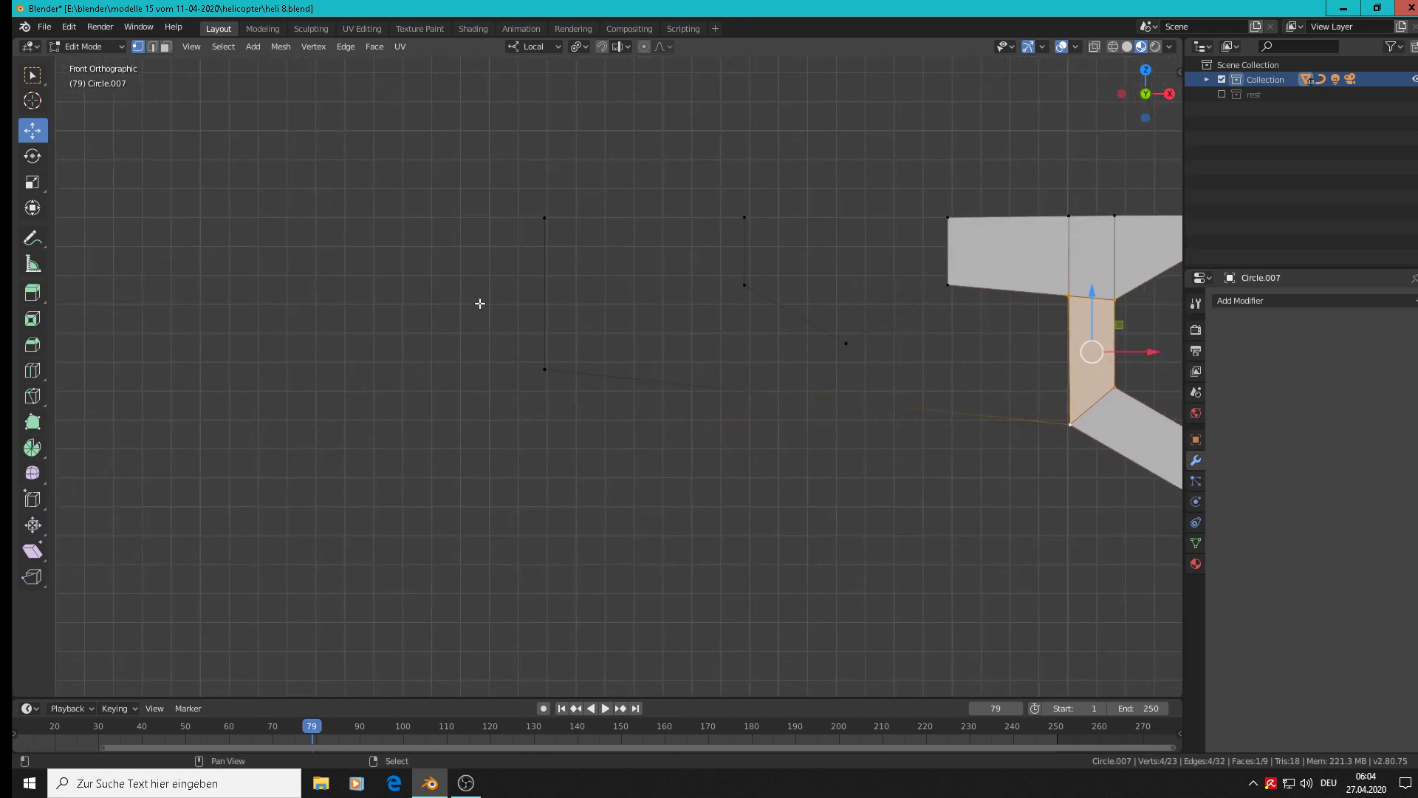
pyautogui.keyDown('shift'); pyautogui.moveTo(153, 285); pyautogui.dragTo(85, 295, button='middle'); pyautogui.keyUp('shift')
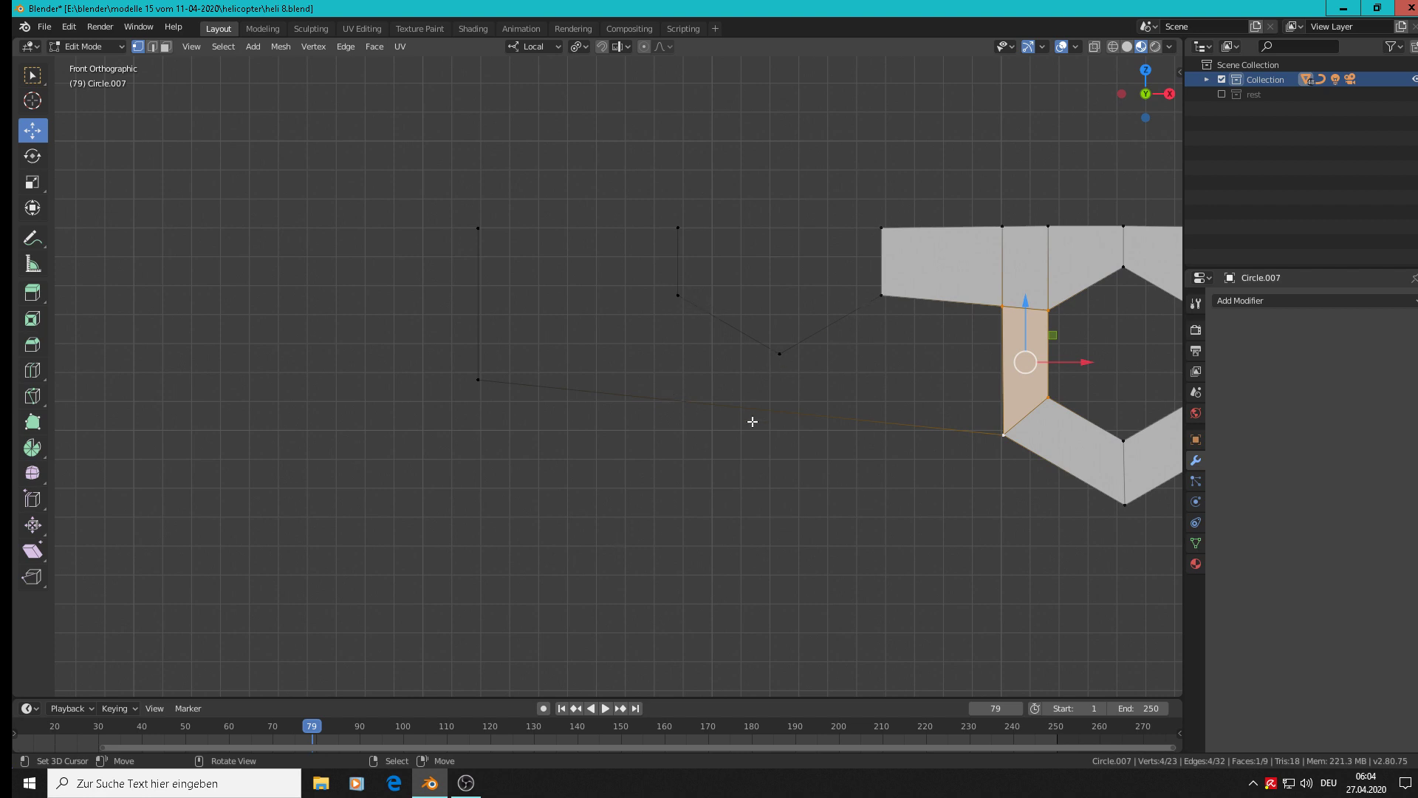
# Subdivide the long lower outline edge running left from the closed hexagon with one cut, then return to vertex selection.
pyautogui.scroll(-3, 975, 467)
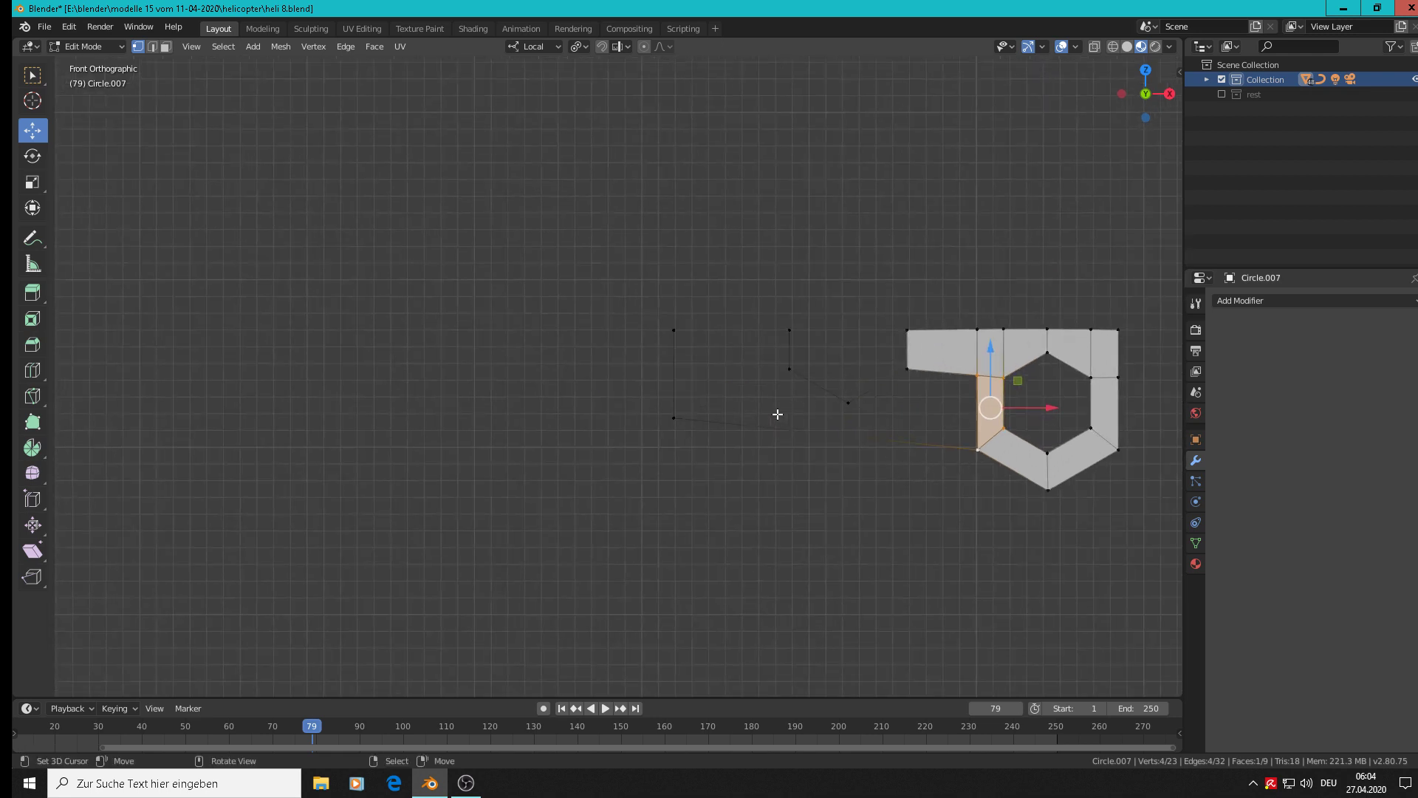
pyautogui.click(152, 46)
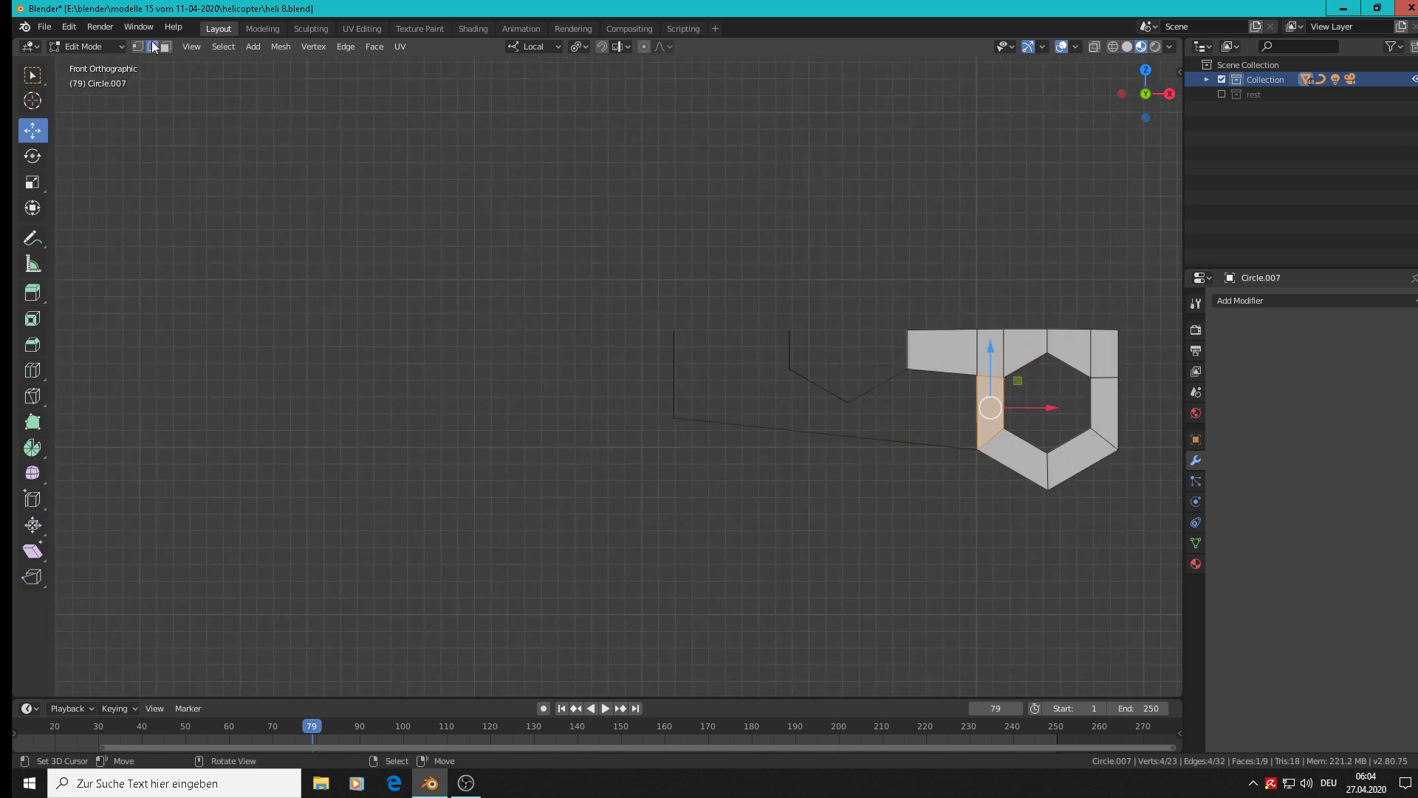
pyautogui.click(849, 435)
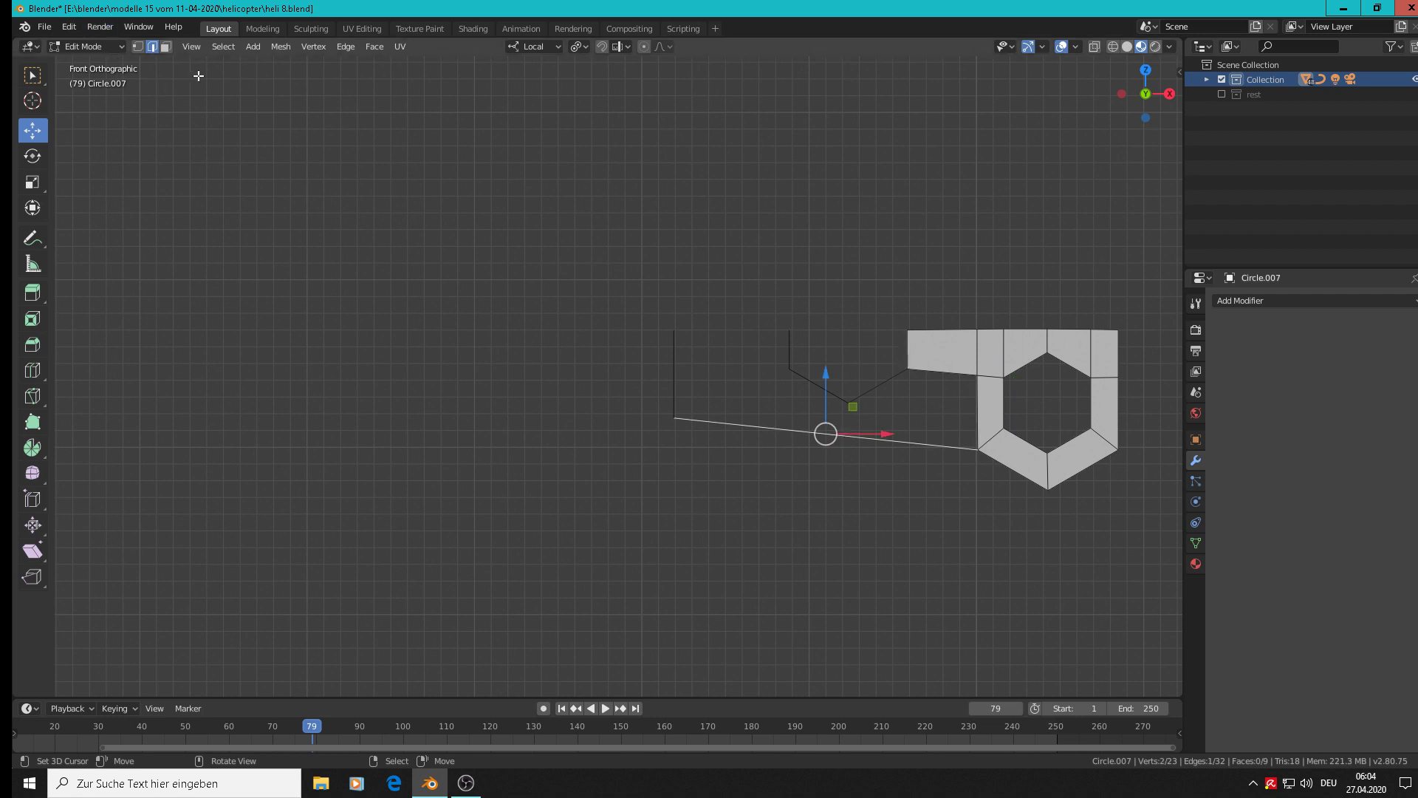
pyautogui.click(344, 45)
pyautogui.click(378, 113)
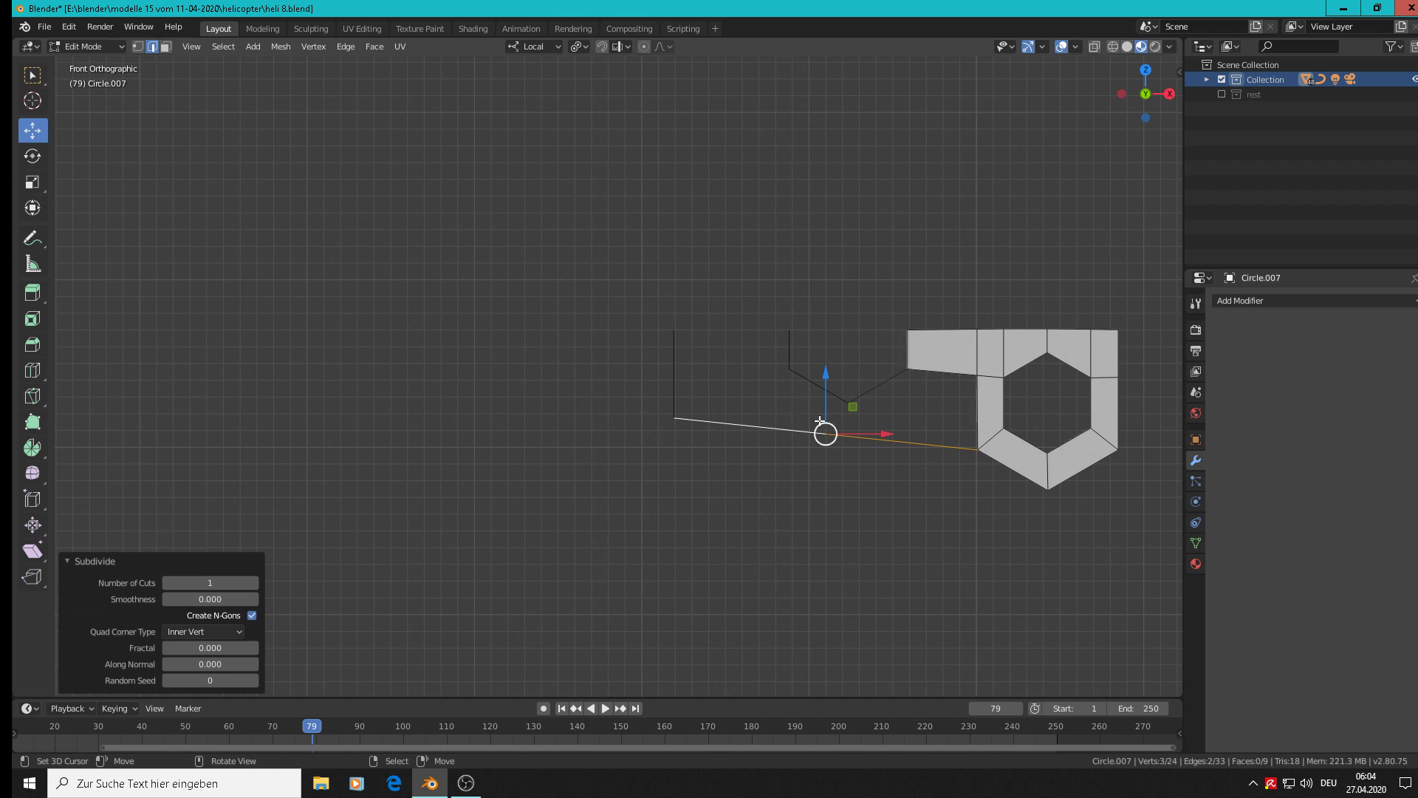
pyautogui.click(141, 48)
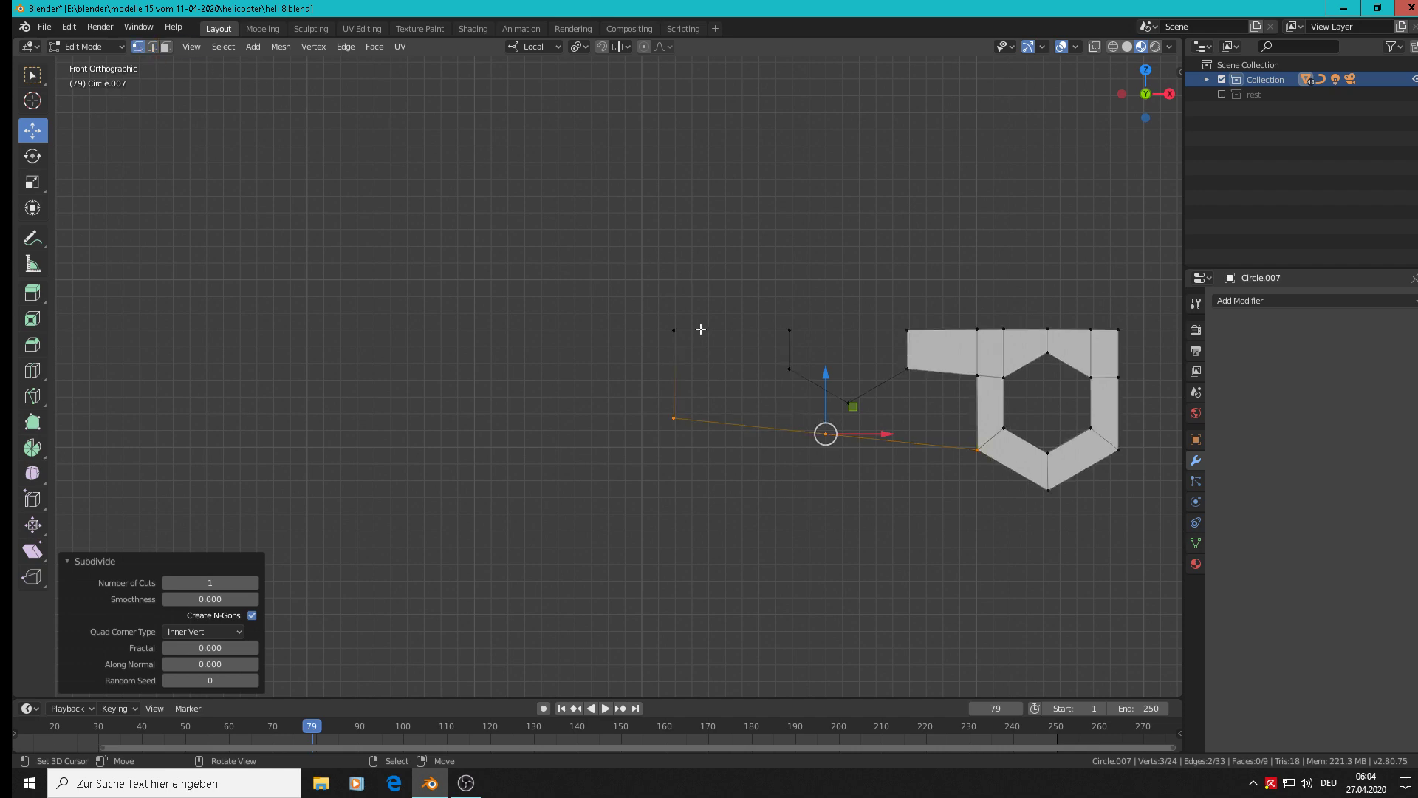
pyautogui.scroll(3, 943, 441)
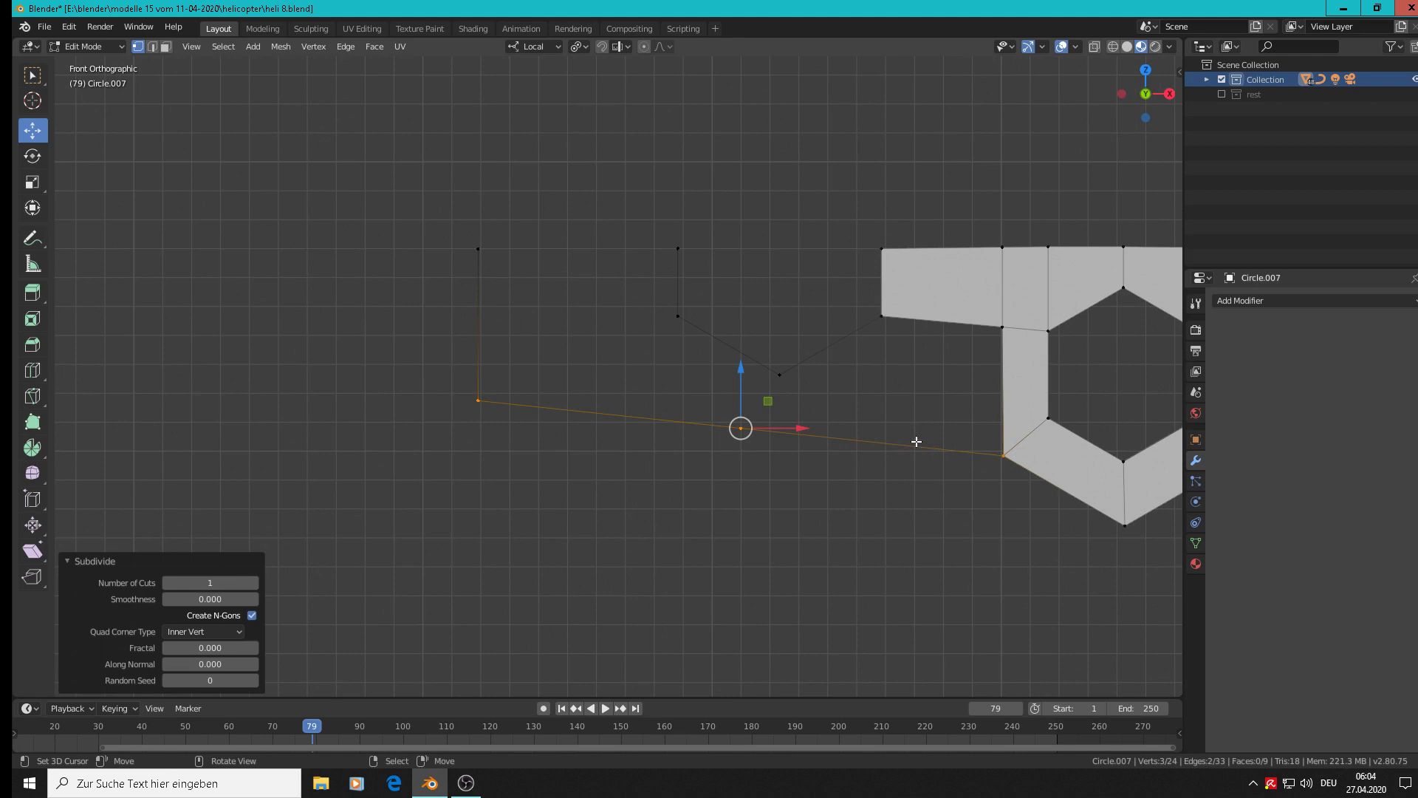
pyautogui.press('F3')
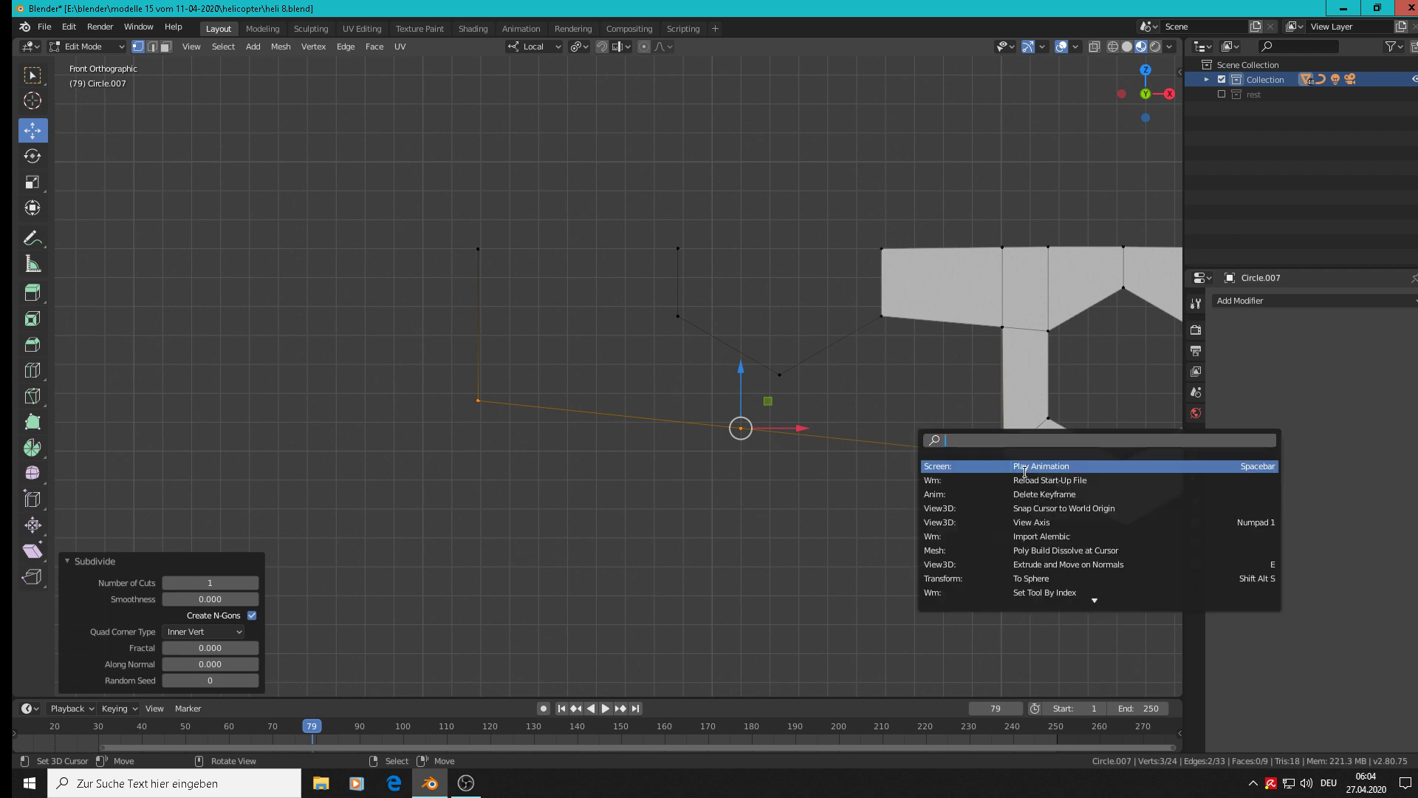
pyautogui.write('verte')
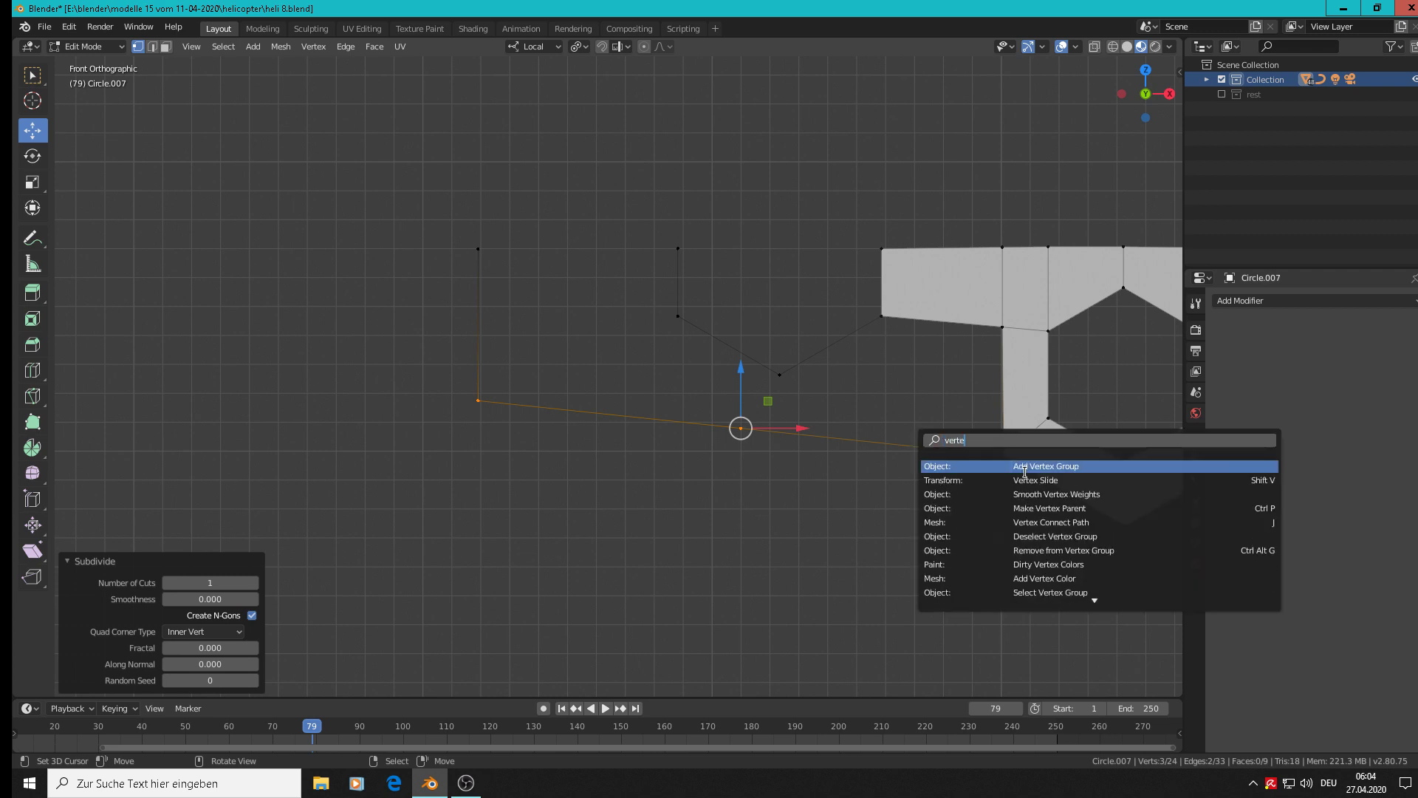
pyautogui.click(1045, 480)
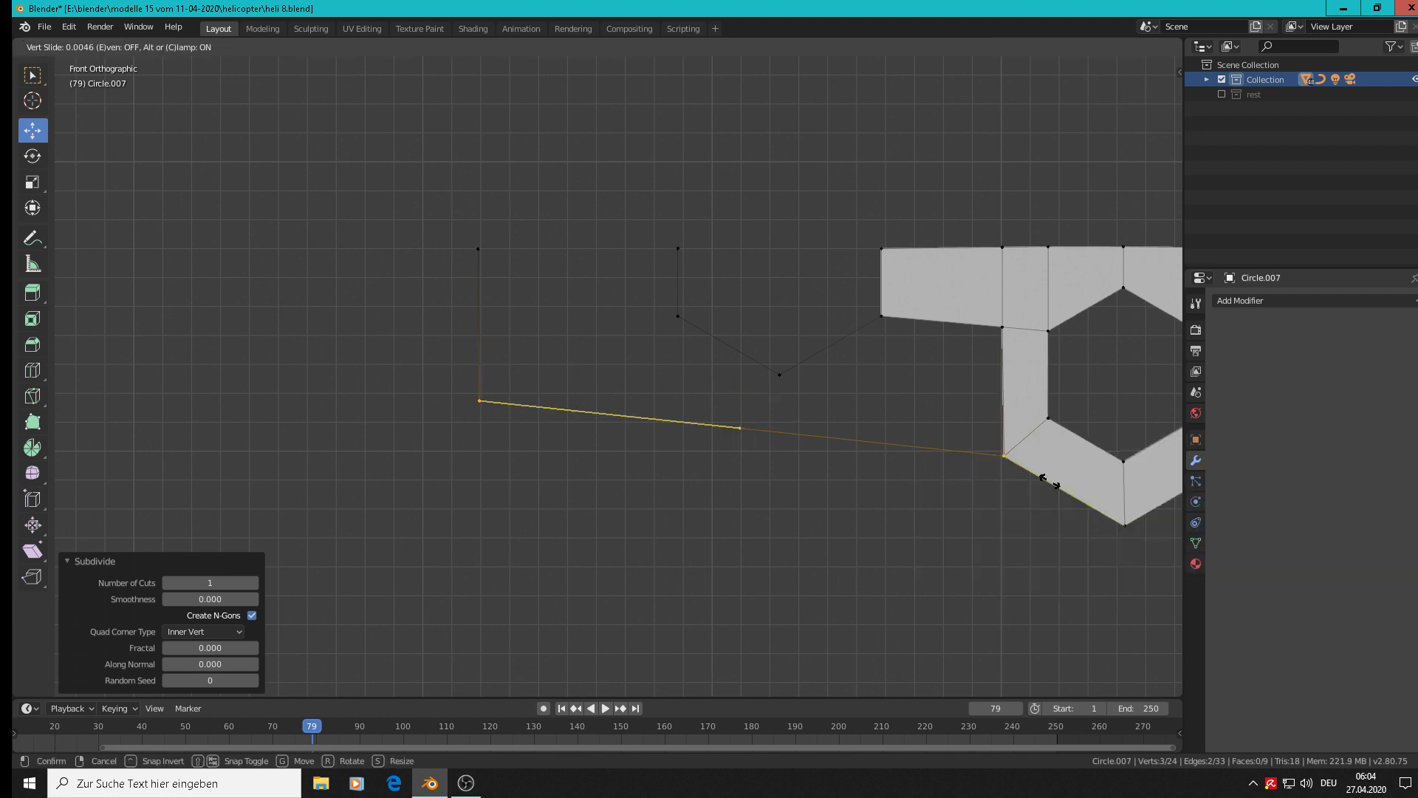
pyautogui.click(737, 473)
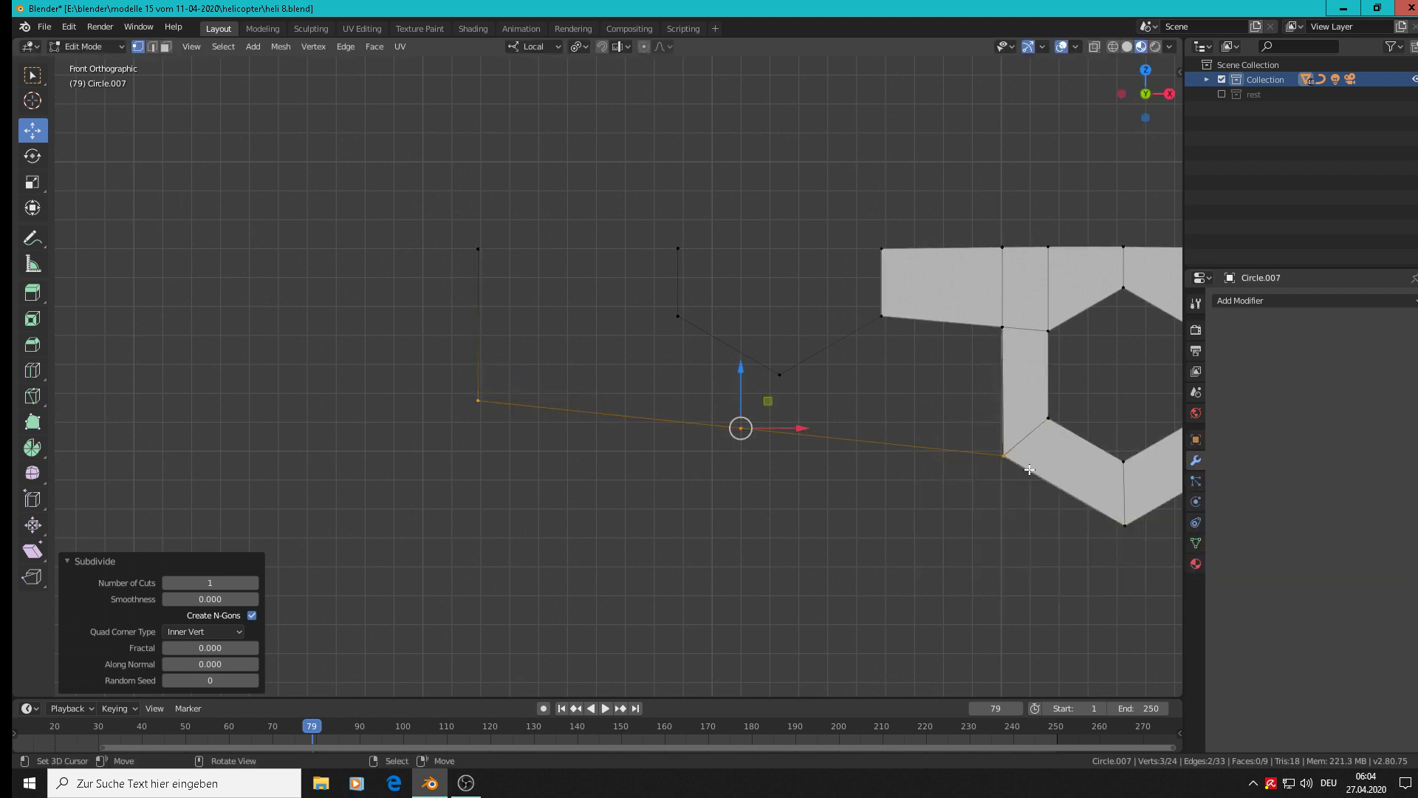
# Slide only the lower edge's new middle vertex toward the closed hexagon with a factor of 0.540, beneath the upper block's left edge.
pyautogui.click(741, 432)
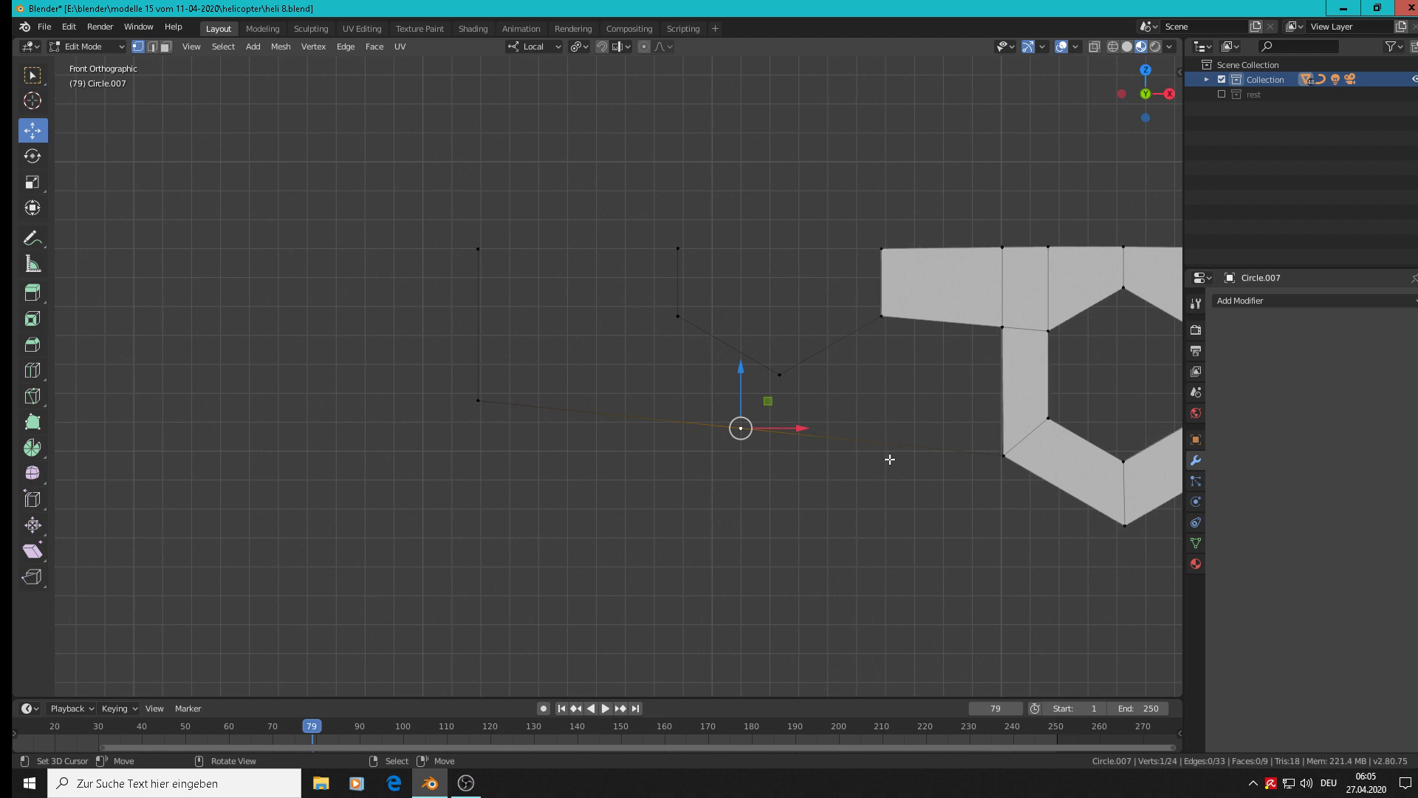
pyautogui.press('F3')
pyautogui.click(980, 481)
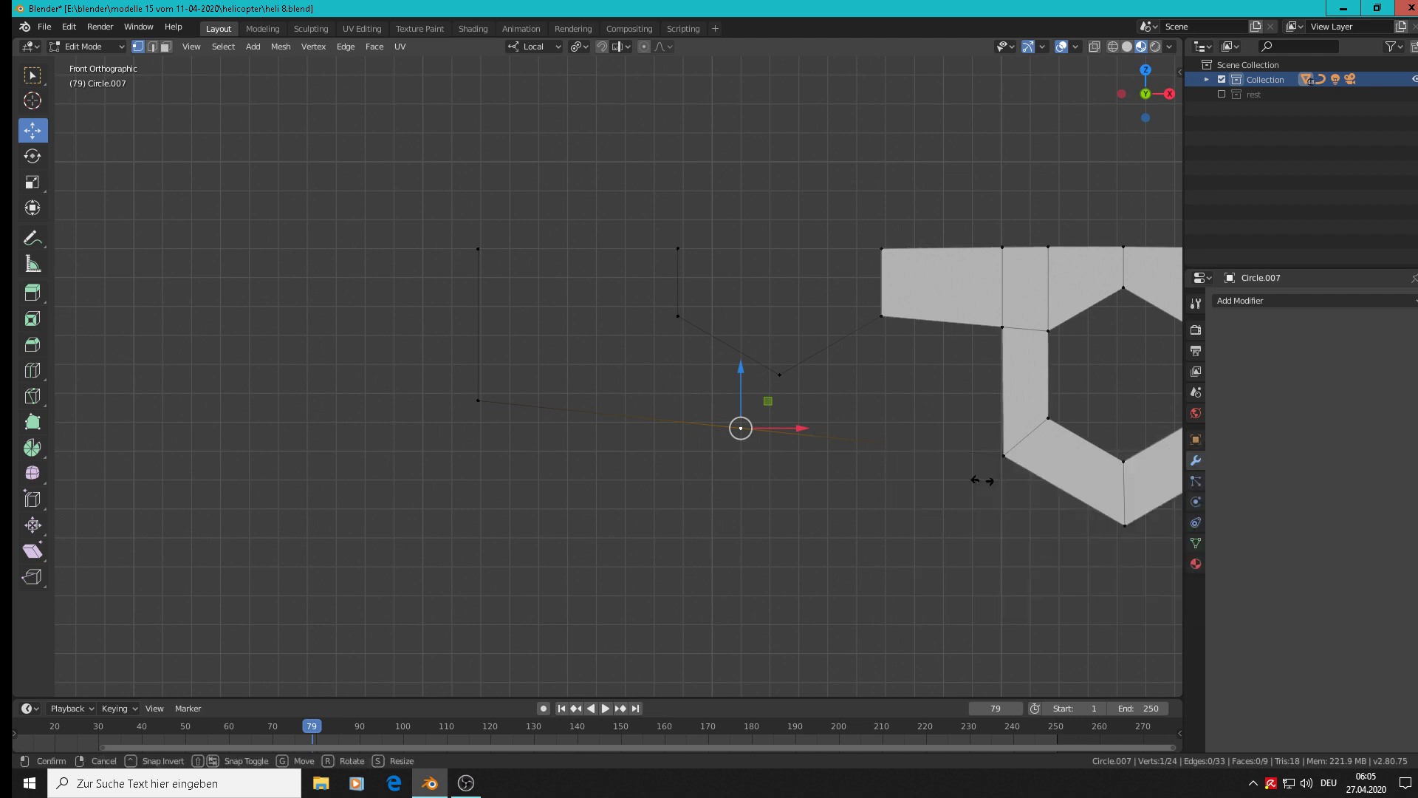
pyautogui.click(1124, 493)
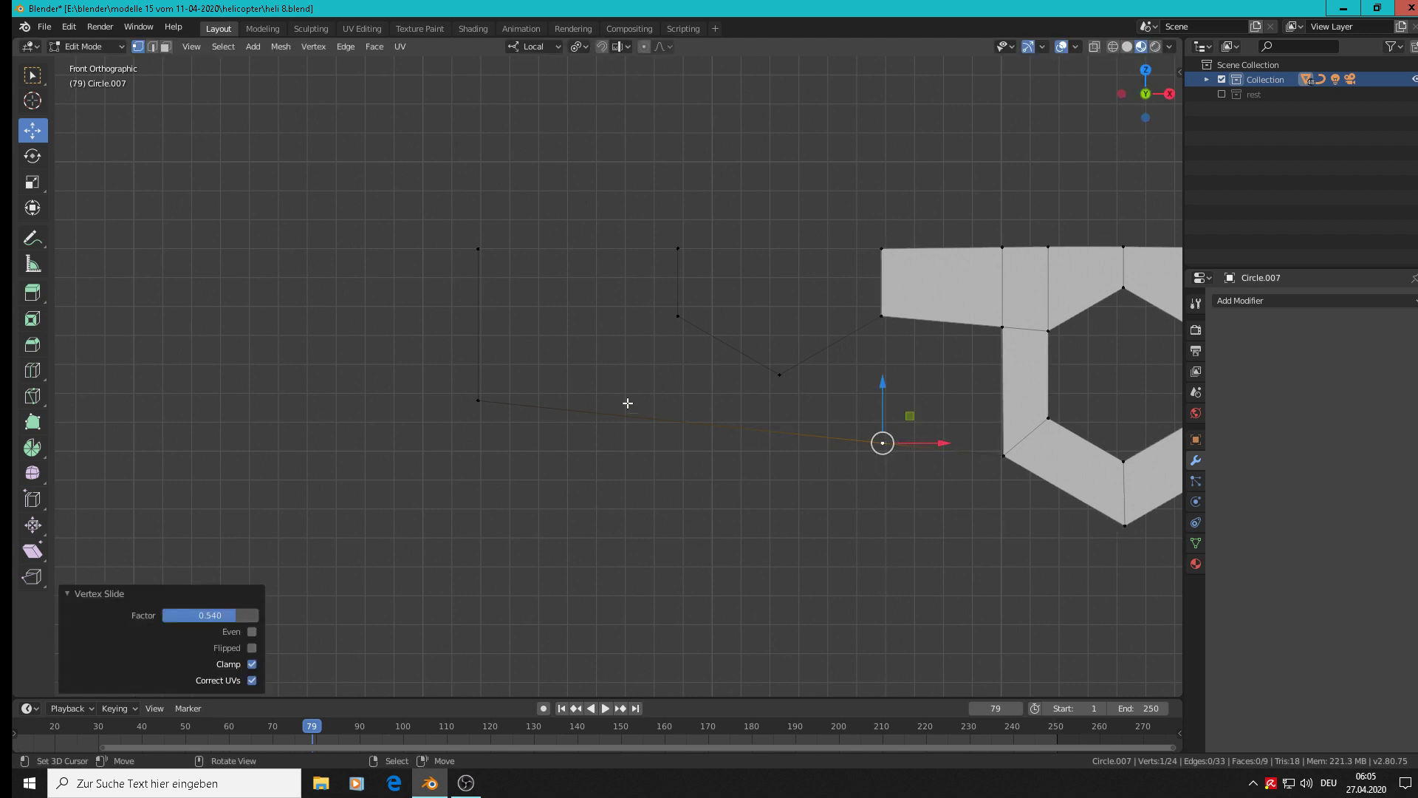
# Fill a face between the upper block's lower edge and the short lower outline segment beside the closed hexagon.
pyautogui.keyDown('shift'); pyautogui.click(881, 317); pyautogui.keyUp('shift')
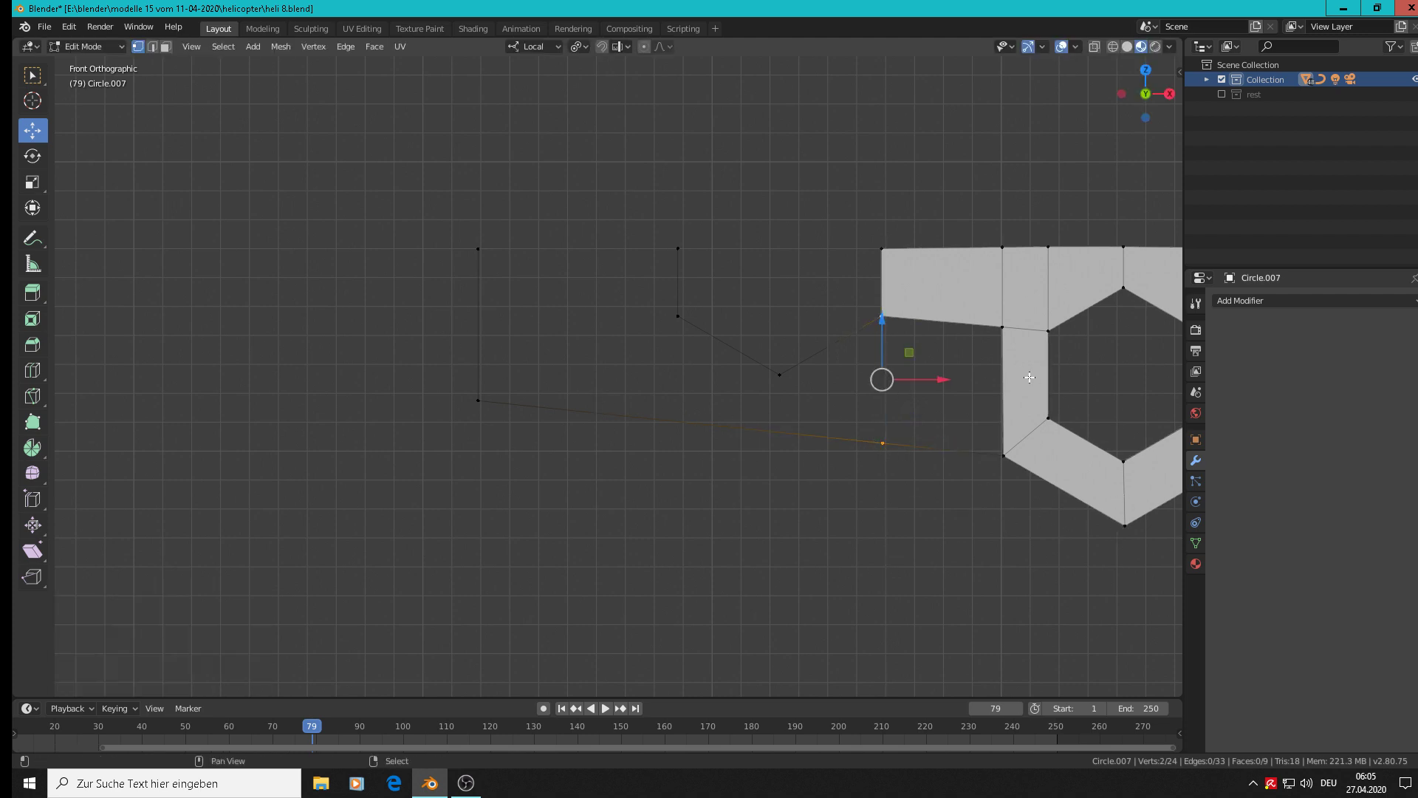
pyautogui.keyDown('shift'); pyautogui.click(1002, 327); pyautogui.keyUp('shift')
pyautogui.keyDown('shift'); pyautogui.click(1003, 456); pyautogui.keyUp('shift')
pyautogui.press('f')
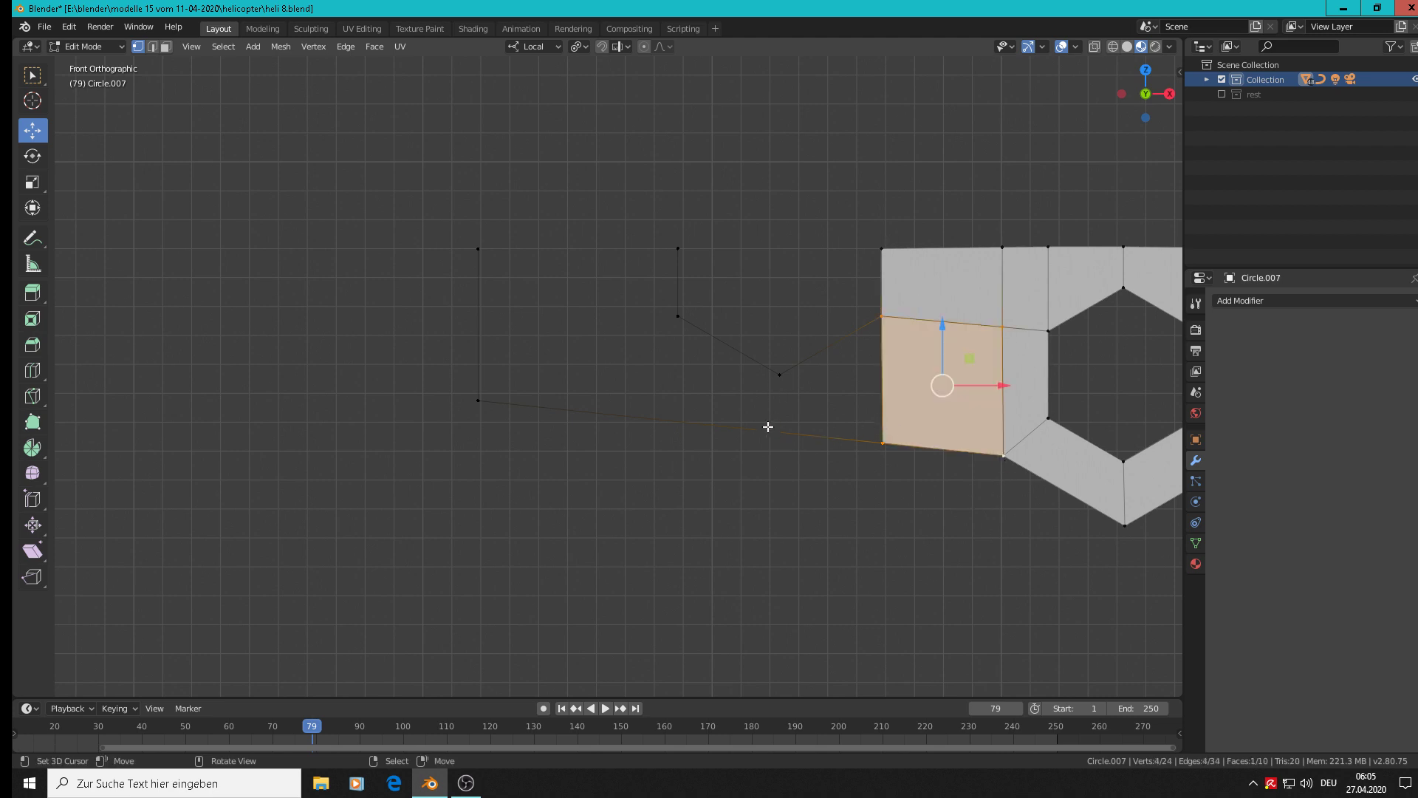
# Subdivide the remaining open lower edge with one cut and slide its new vertex beneath the open half-hexagon's lowest point.
pyautogui.click(153, 46)
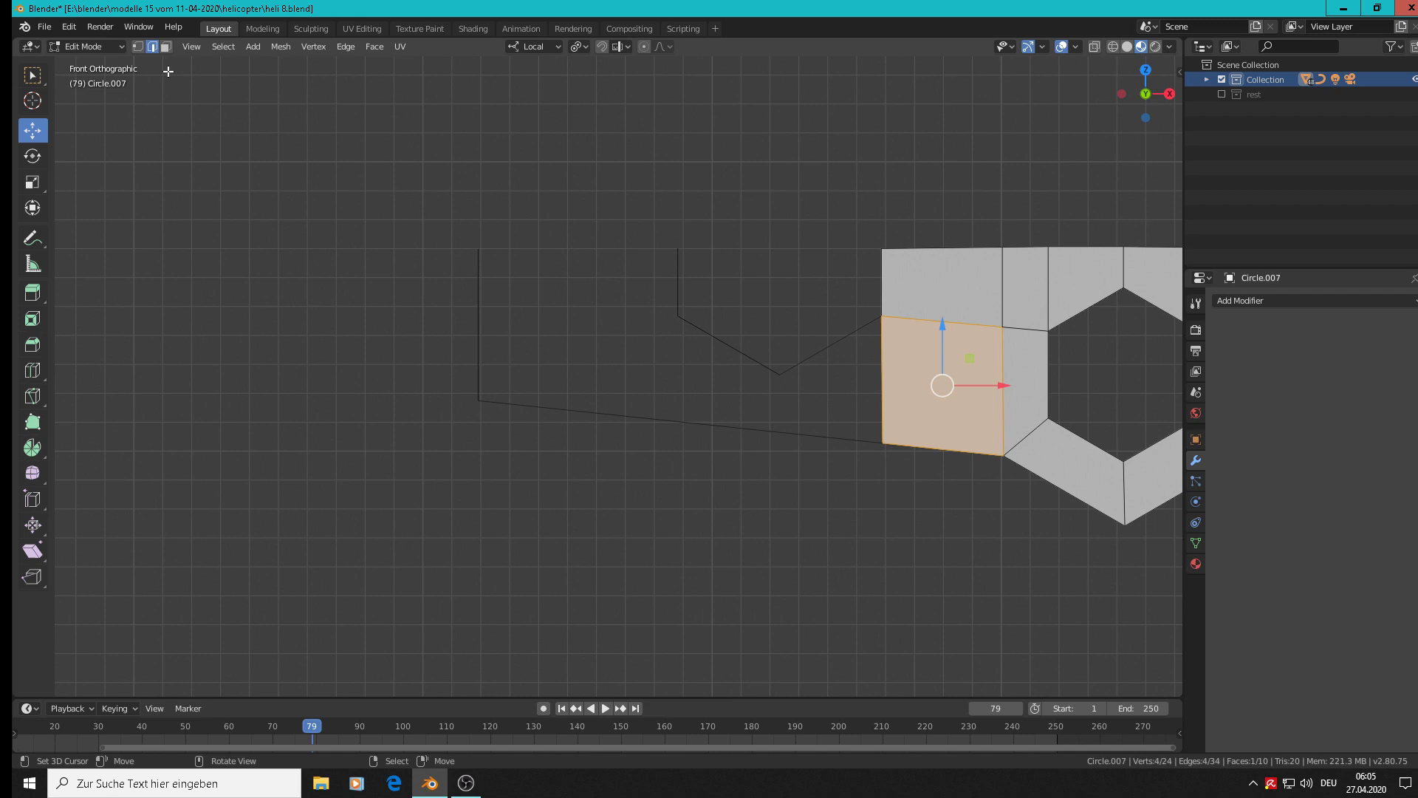
pyautogui.click(788, 439)
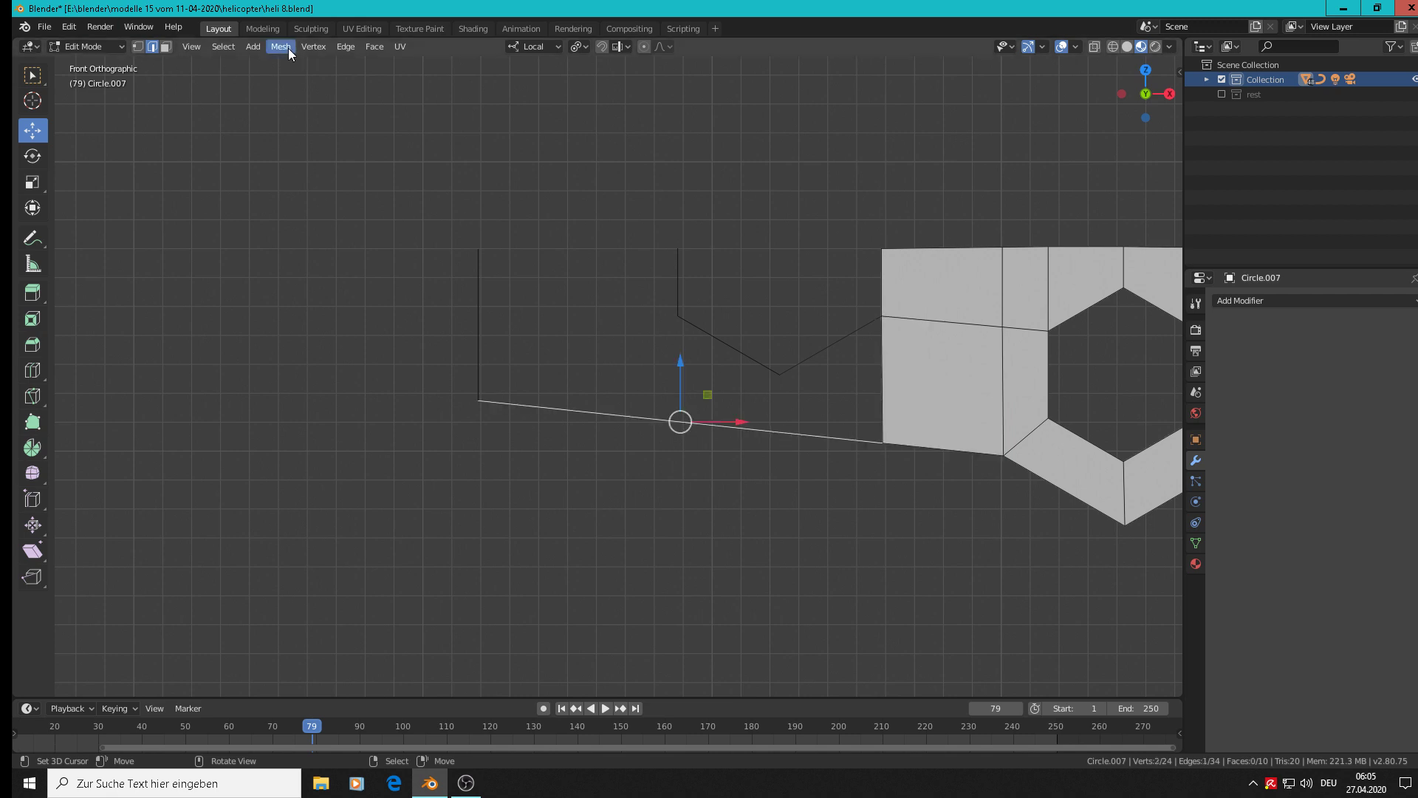
pyautogui.click(342, 48)
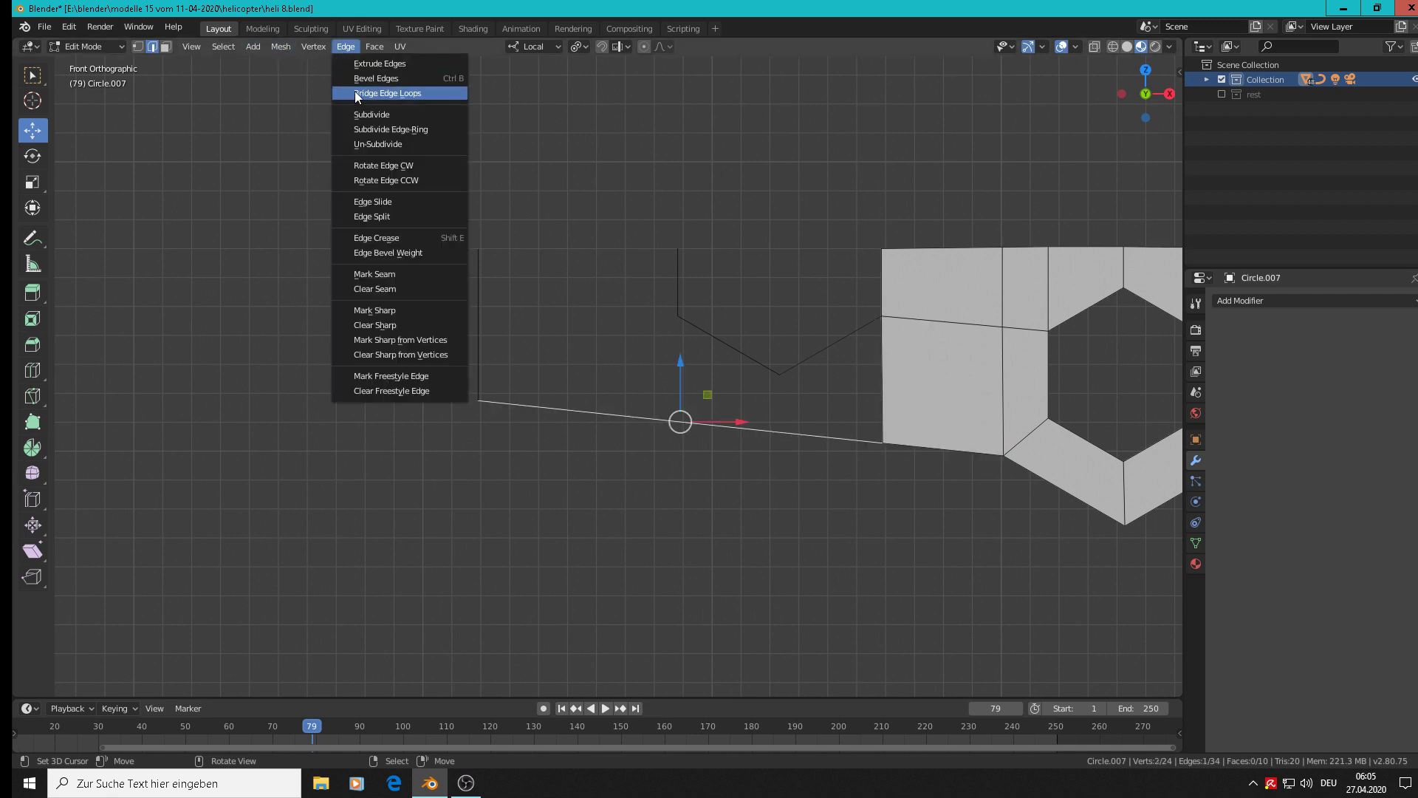
pyautogui.click(364, 112)
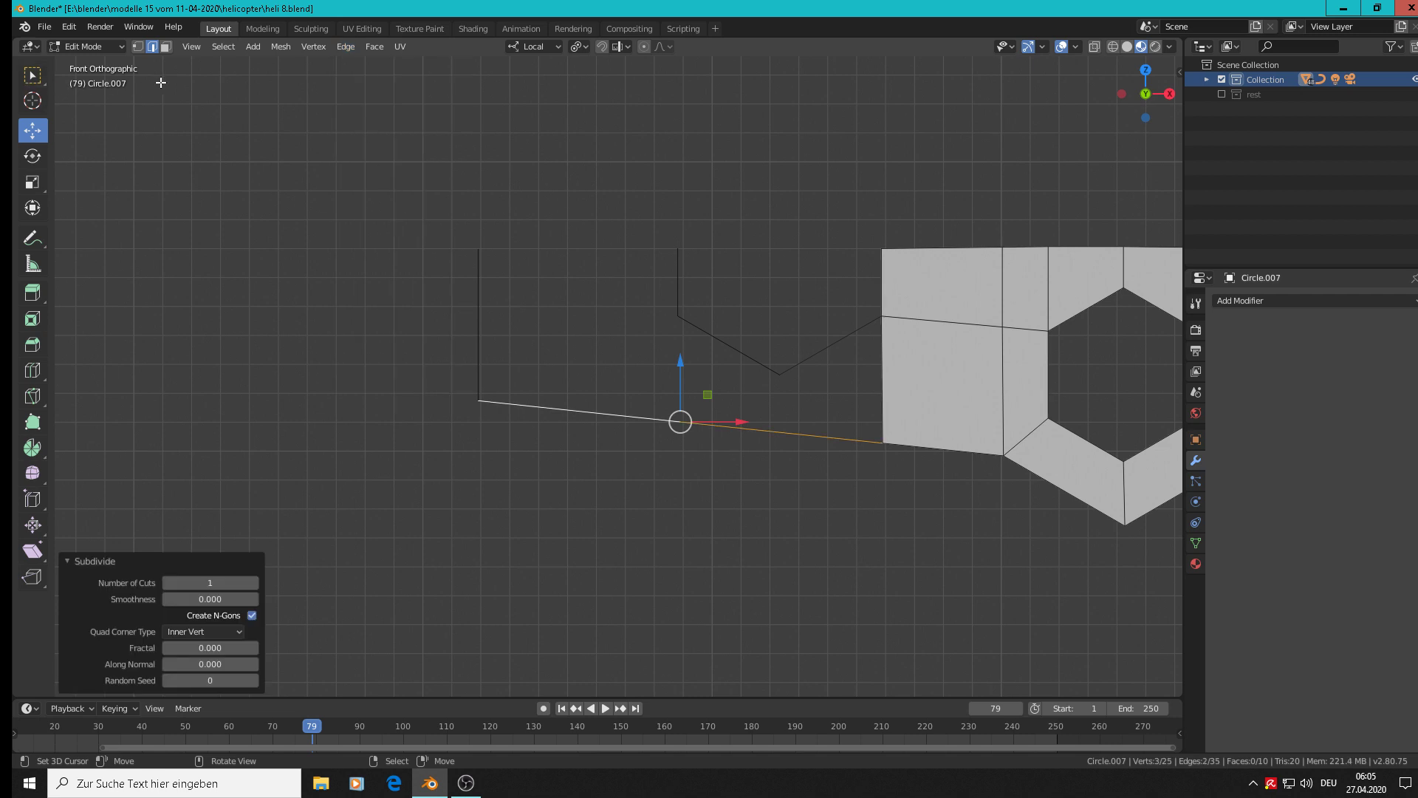
pyautogui.click(138, 47)
pyautogui.click(681, 423)
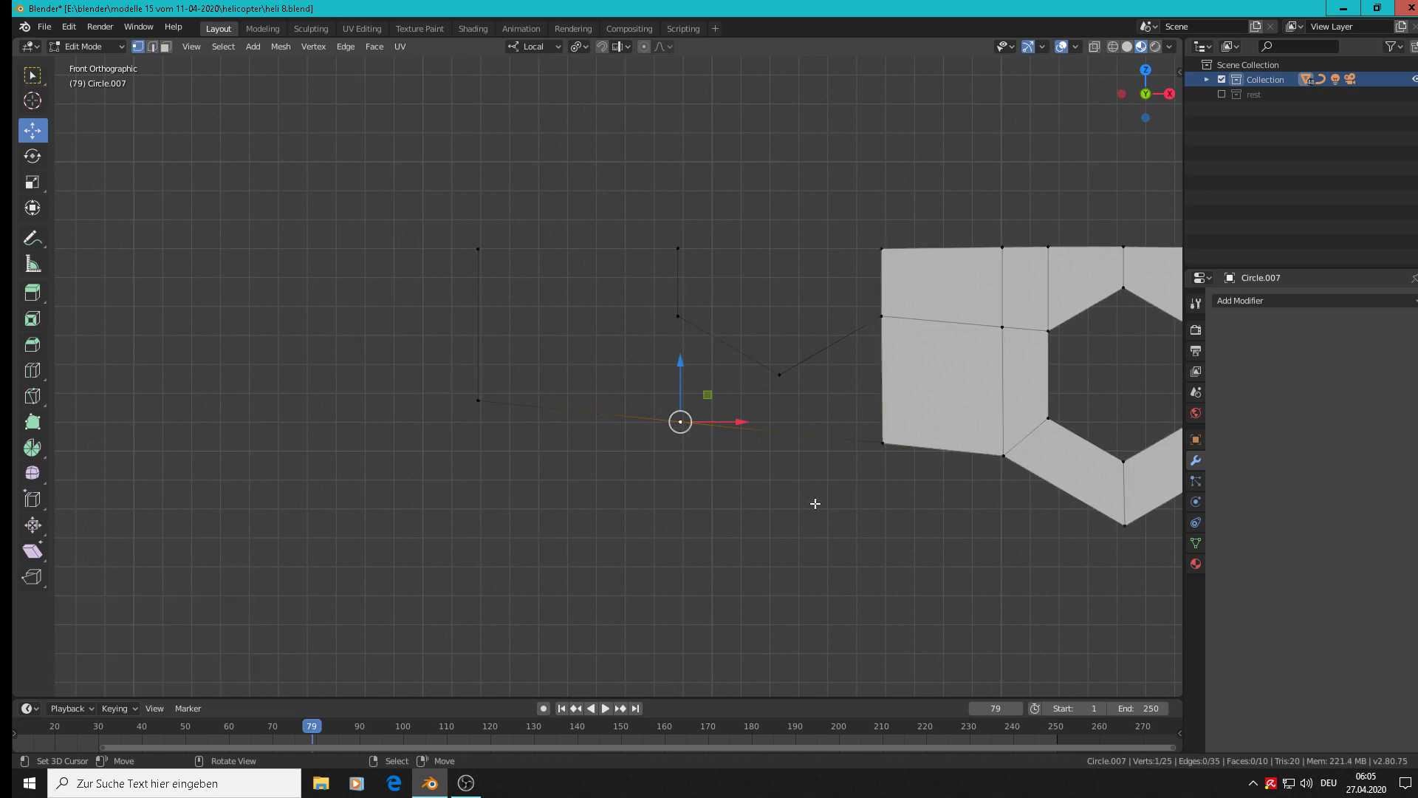
pyautogui.press('F3')
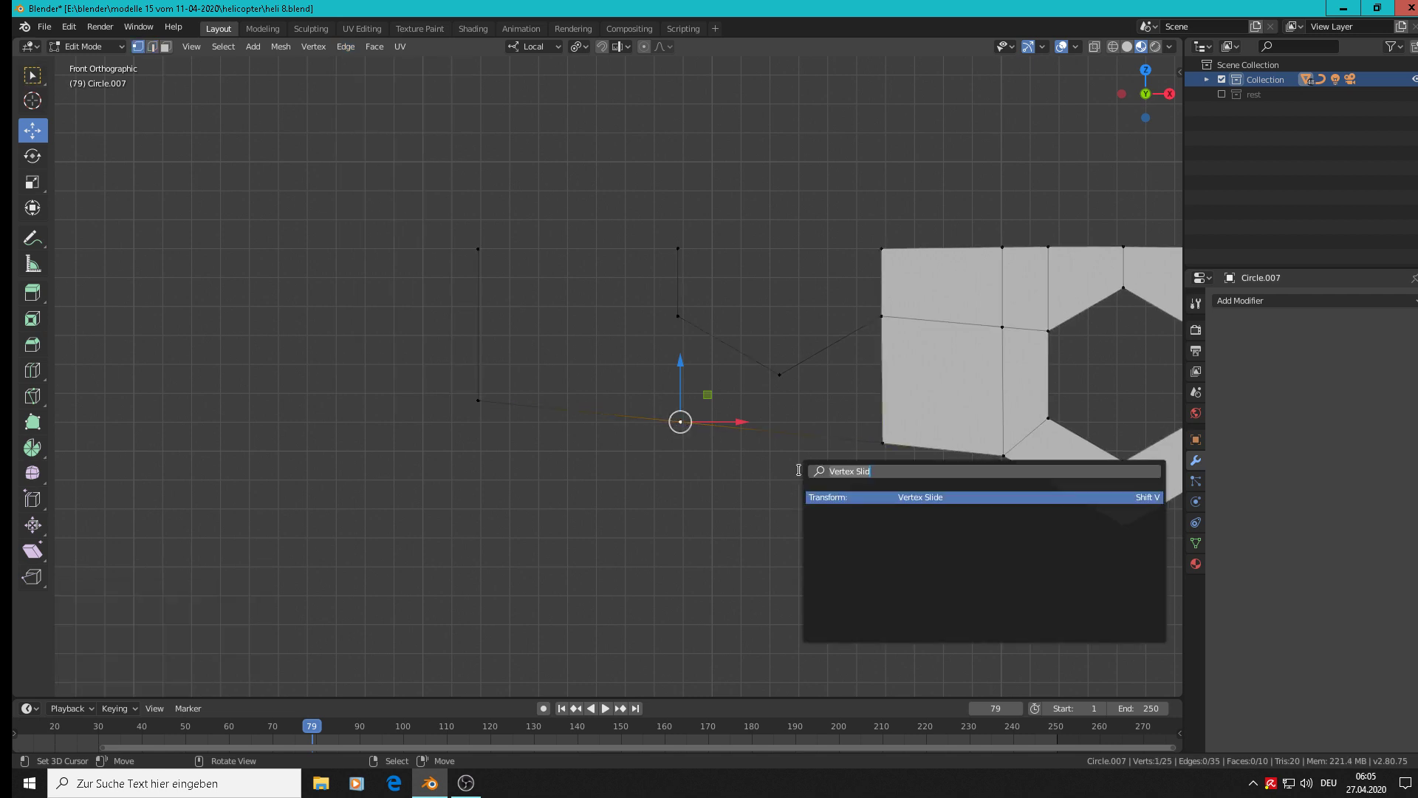
pyautogui.click(935, 498)
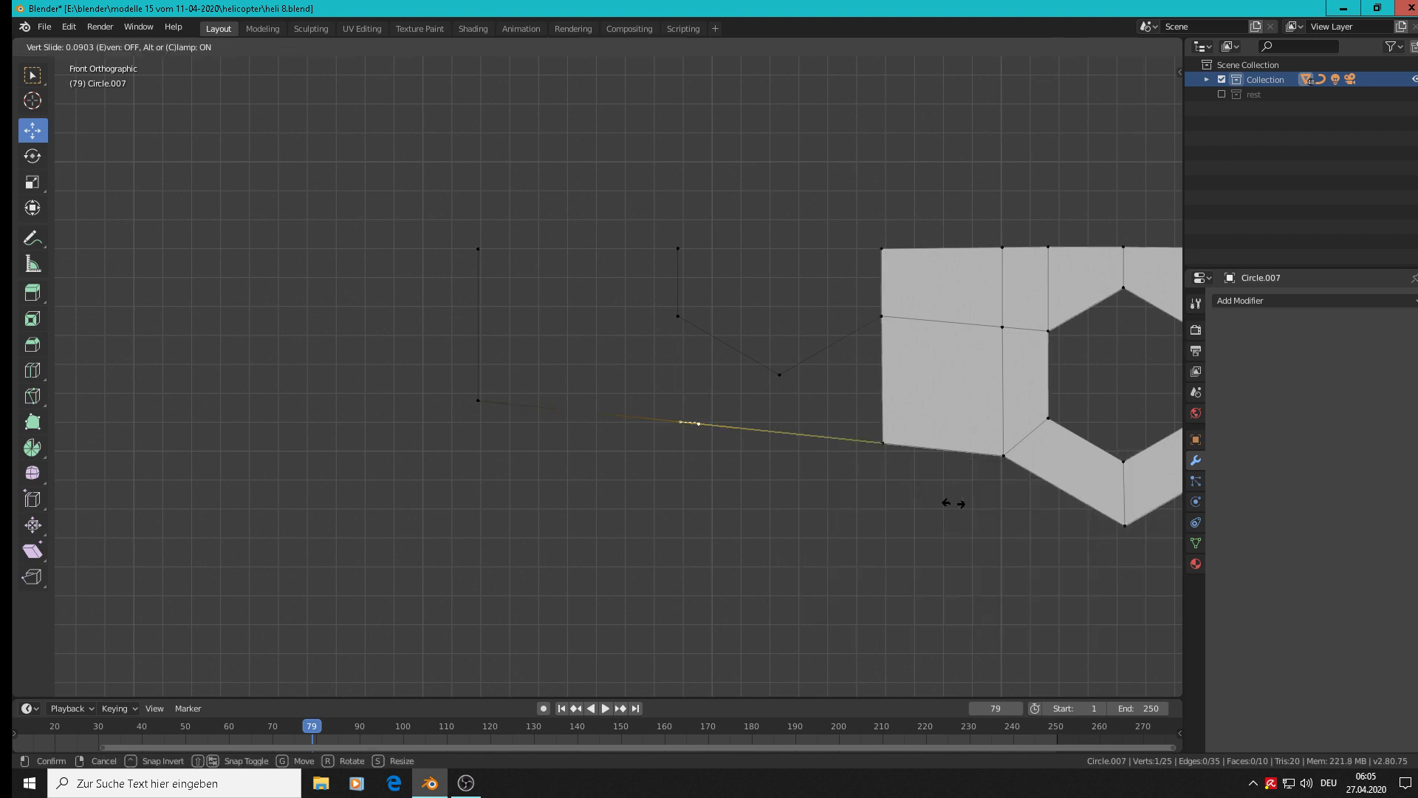
pyautogui.click(1028, 514)
# Fill a face between the half-hexagon's right slanted edge and the lower outline segment beneath it.
pyautogui.keyDown('shift'); pyautogui.click(779, 375); pyautogui.keyUp('shift')
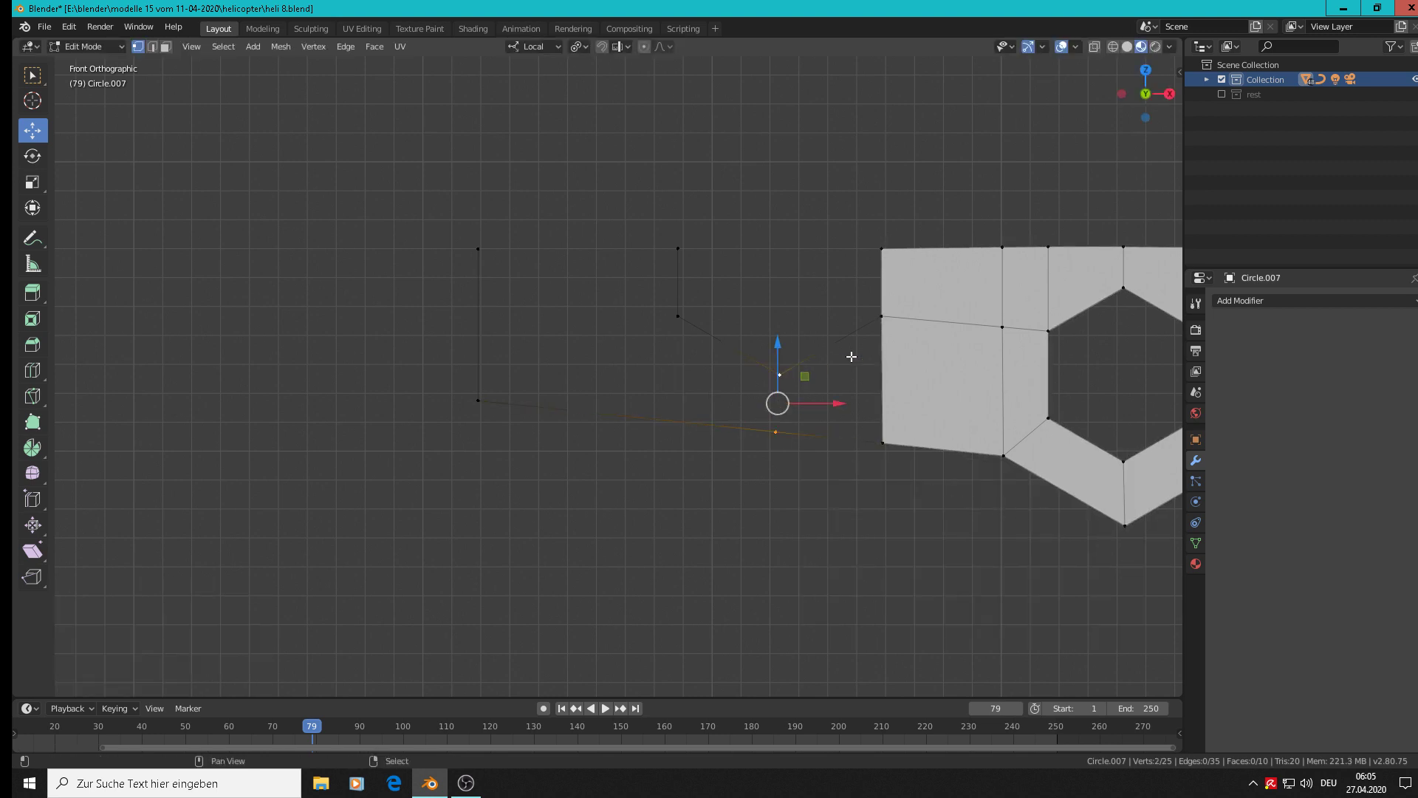
pyautogui.keyDown('shift'); pyautogui.click(882, 316); pyautogui.keyUp('shift')
pyautogui.keyDown('shift'); pyautogui.click(903, 440); pyautogui.keyUp('shift')
pyautogui.press('f')
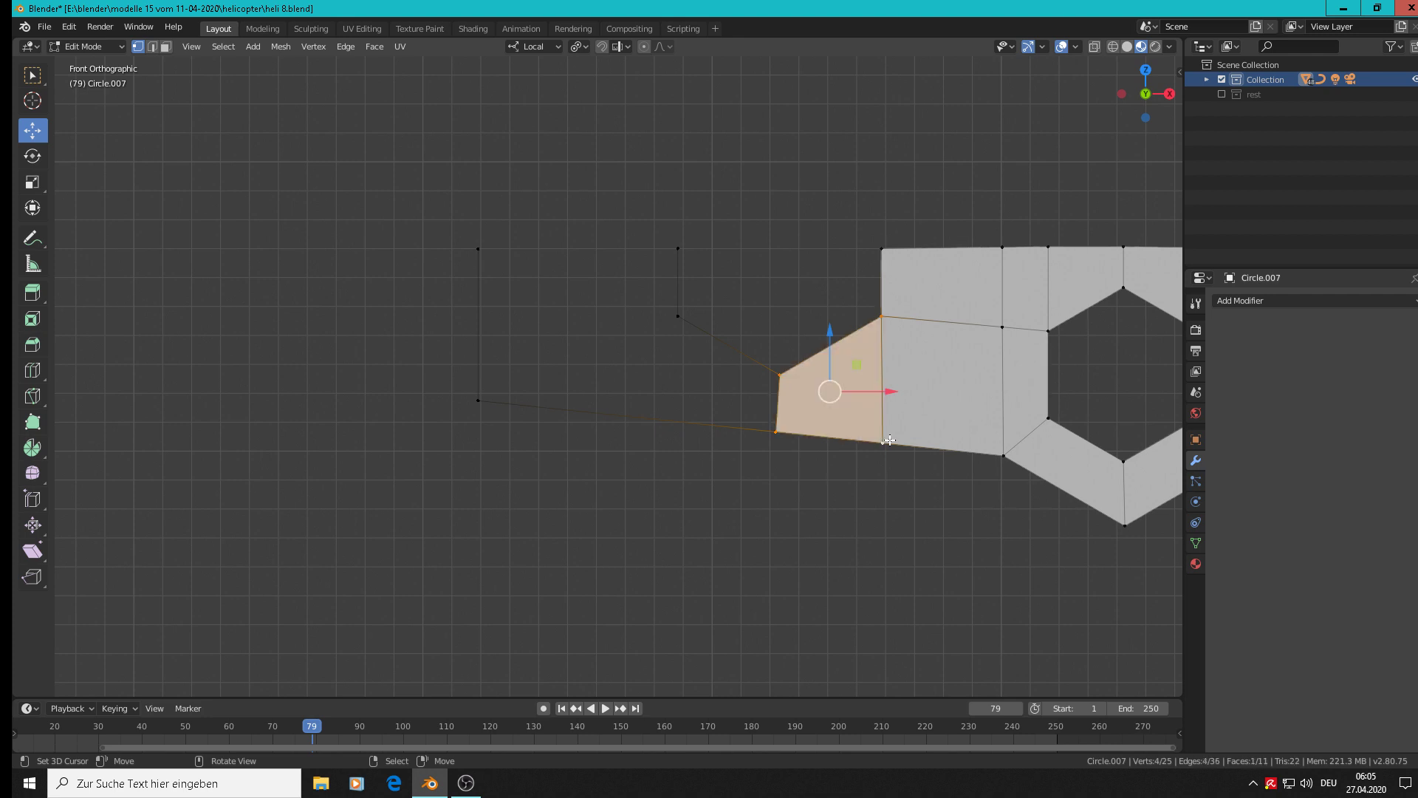
# Subdivide the rest of the open lower edge with one cut and slide the new vertex beneath the half-hexagon's left corner.
pyautogui.click(152, 46)
pyautogui.click(685, 421)
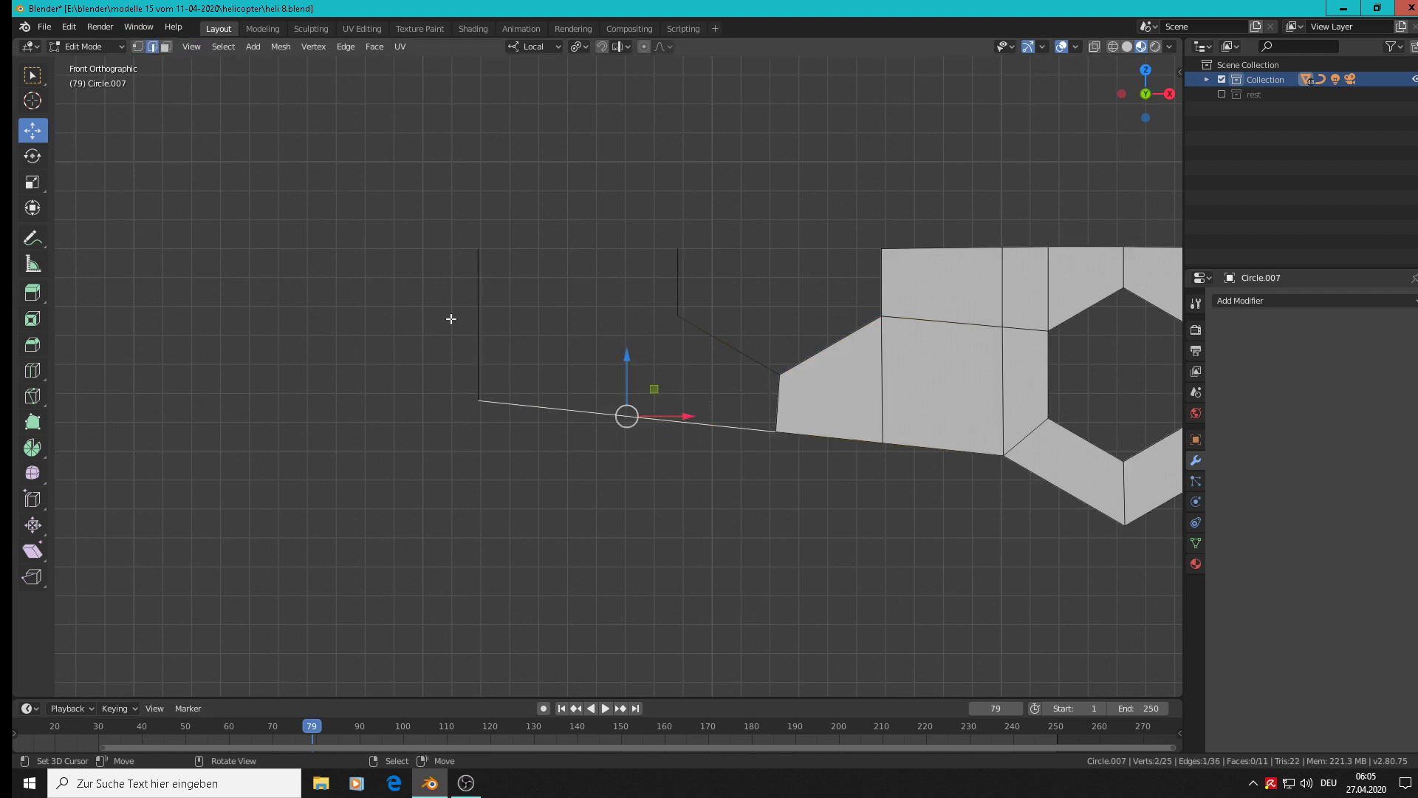
pyautogui.click(345, 45)
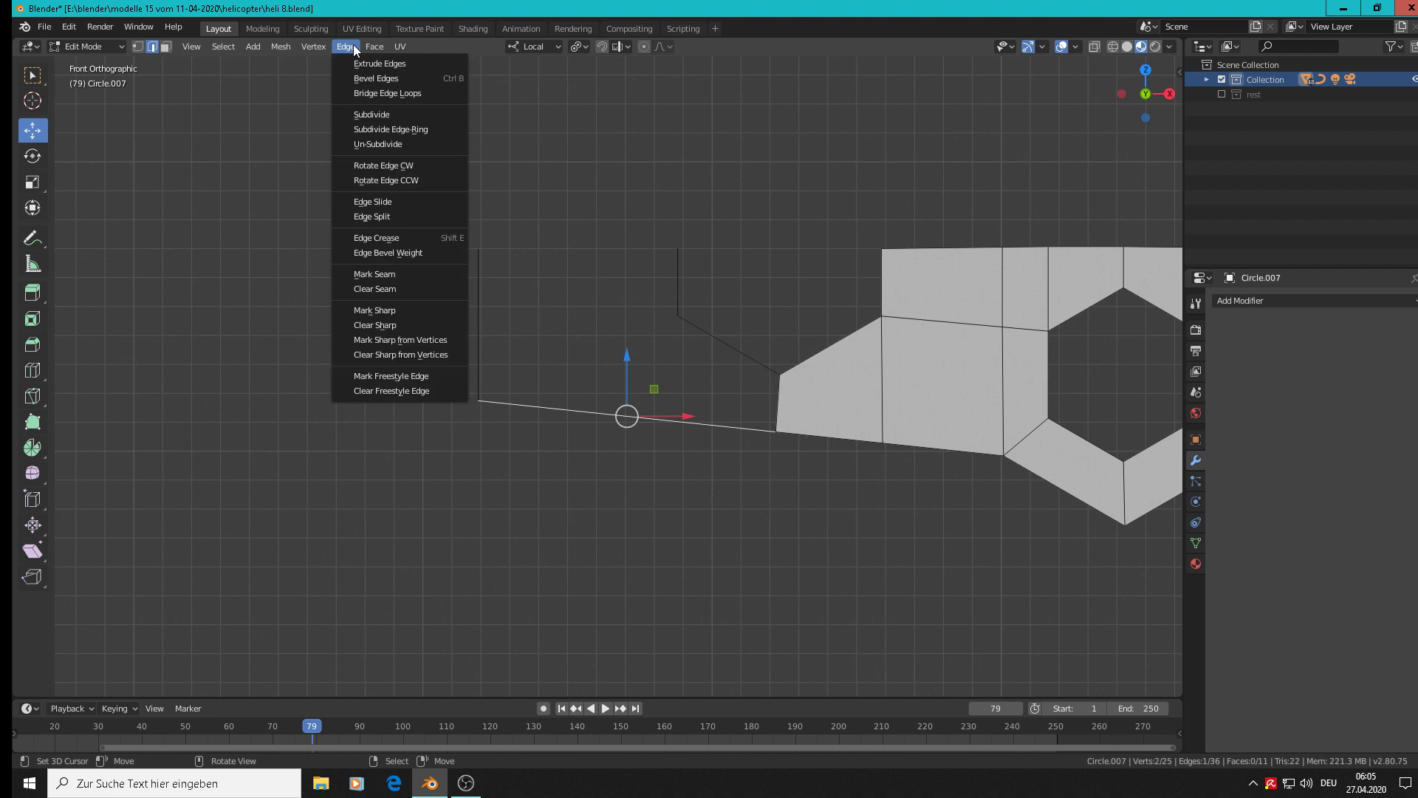
pyautogui.click(383, 113)
pyautogui.click(137, 46)
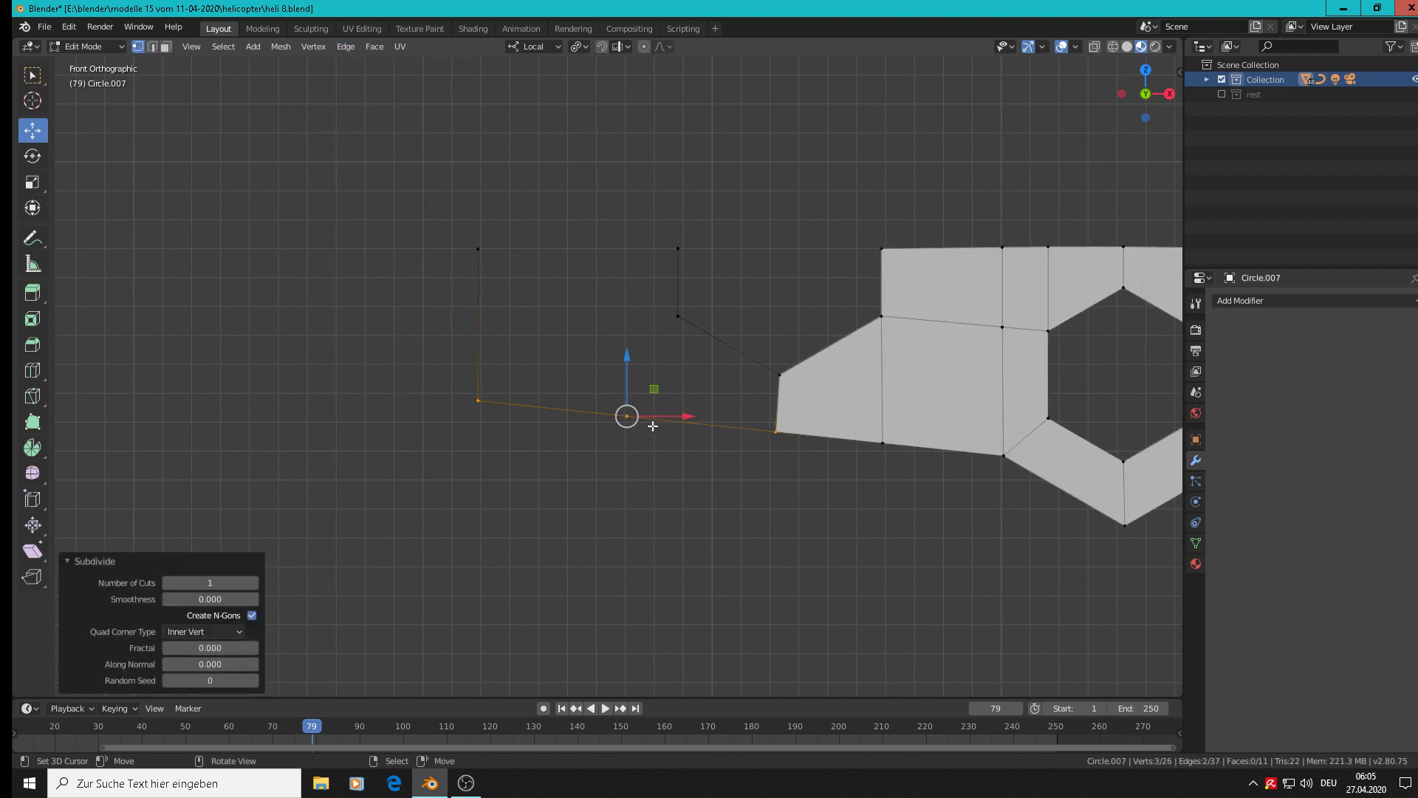
pyautogui.click(627, 418)
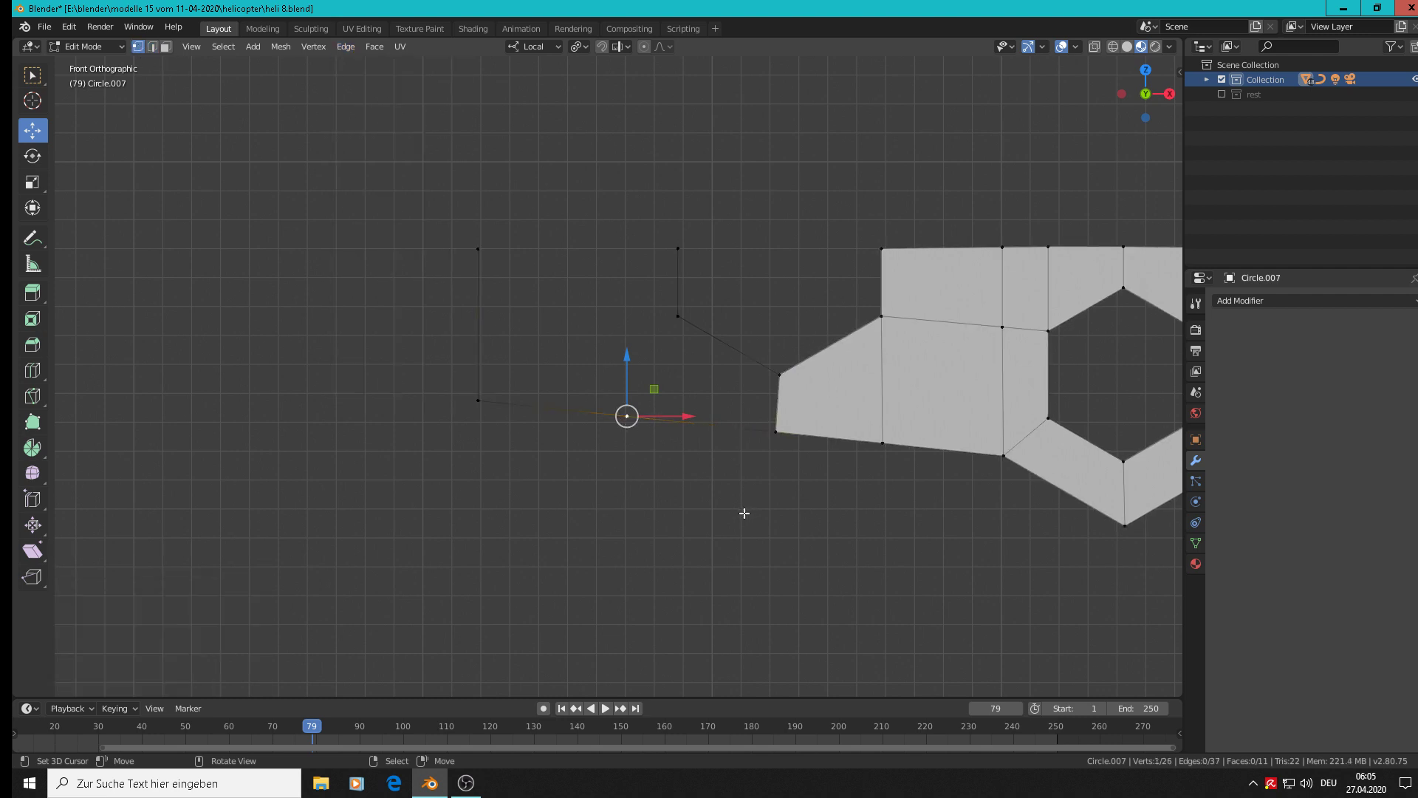
pyautogui.press('F3')
pyautogui.write('vertex slide')
pyautogui.press('Return')
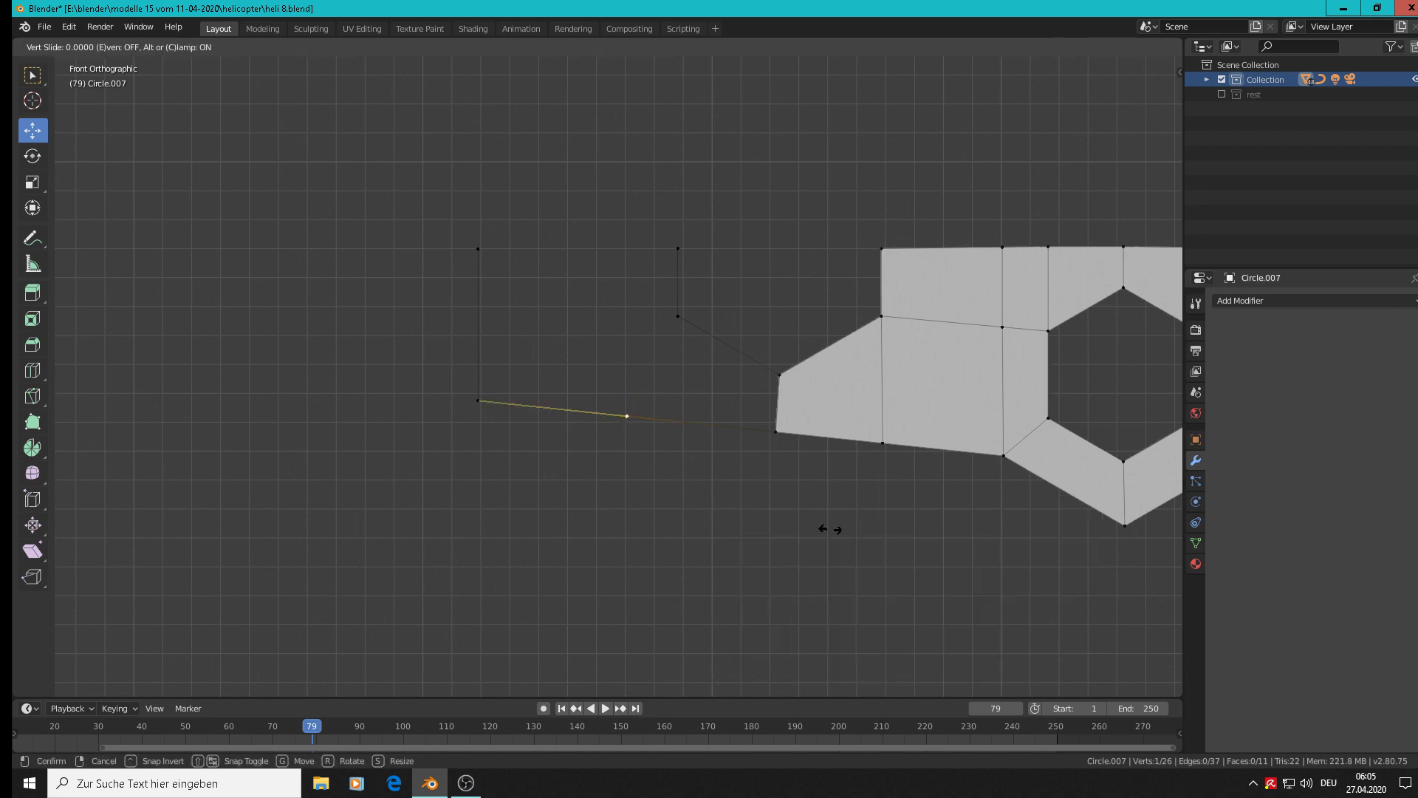
pyautogui.click(875, 528)
# Fill a face between the half-hexagon's left slanted edge and the lower outline segment beneath it.
pyautogui.click(677, 316)
pyautogui.keyDown('shift'); pyautogui.click(672, 420); pyautogui.keyUp('shift')
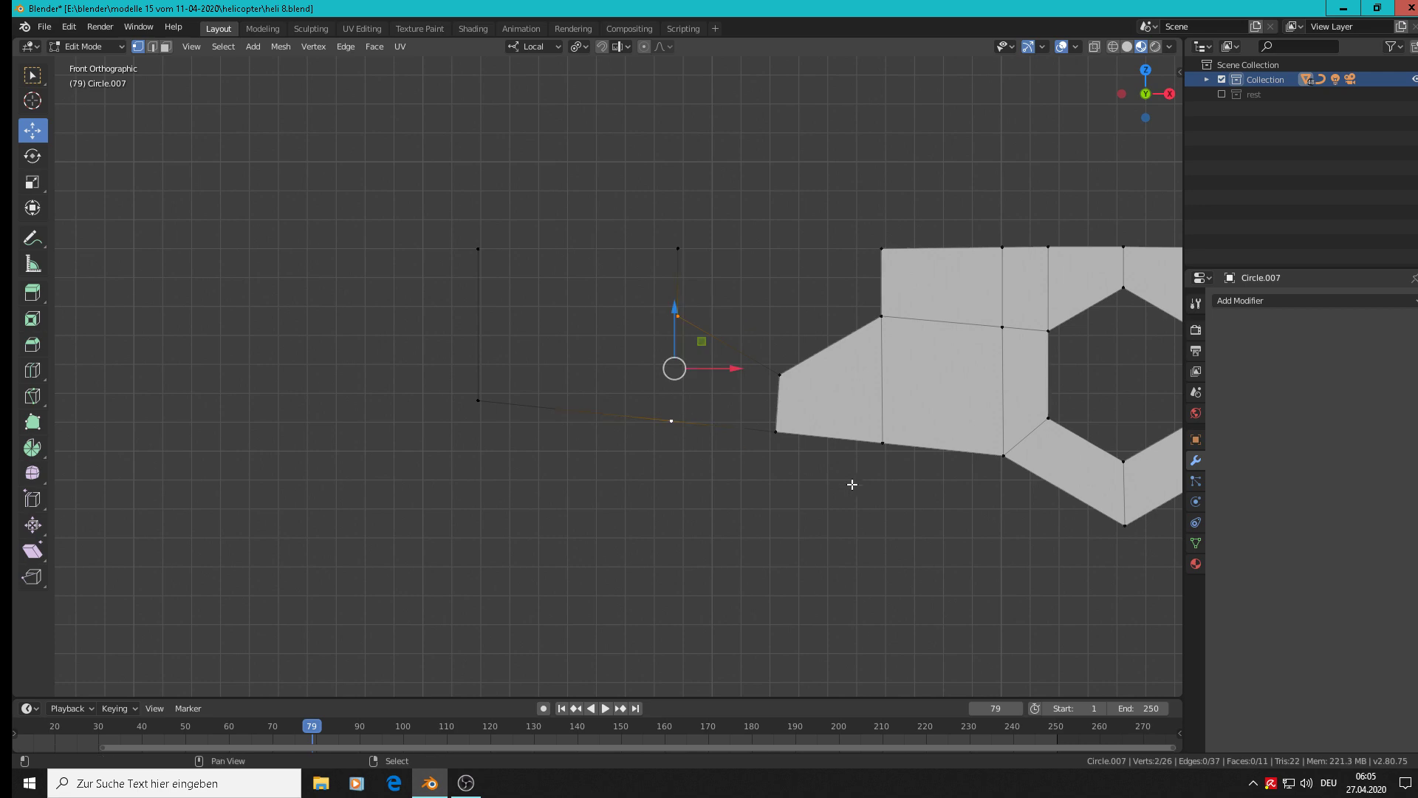
pyautogui.keyDown('shift'); pyautogui.click(775, 431); pyautogui.keyUp('shift')
pyautogui.keyDown('shift'); pyautogui.click(780, 373); pyautogui.keyUp('shift')
pyautogui.press('f')
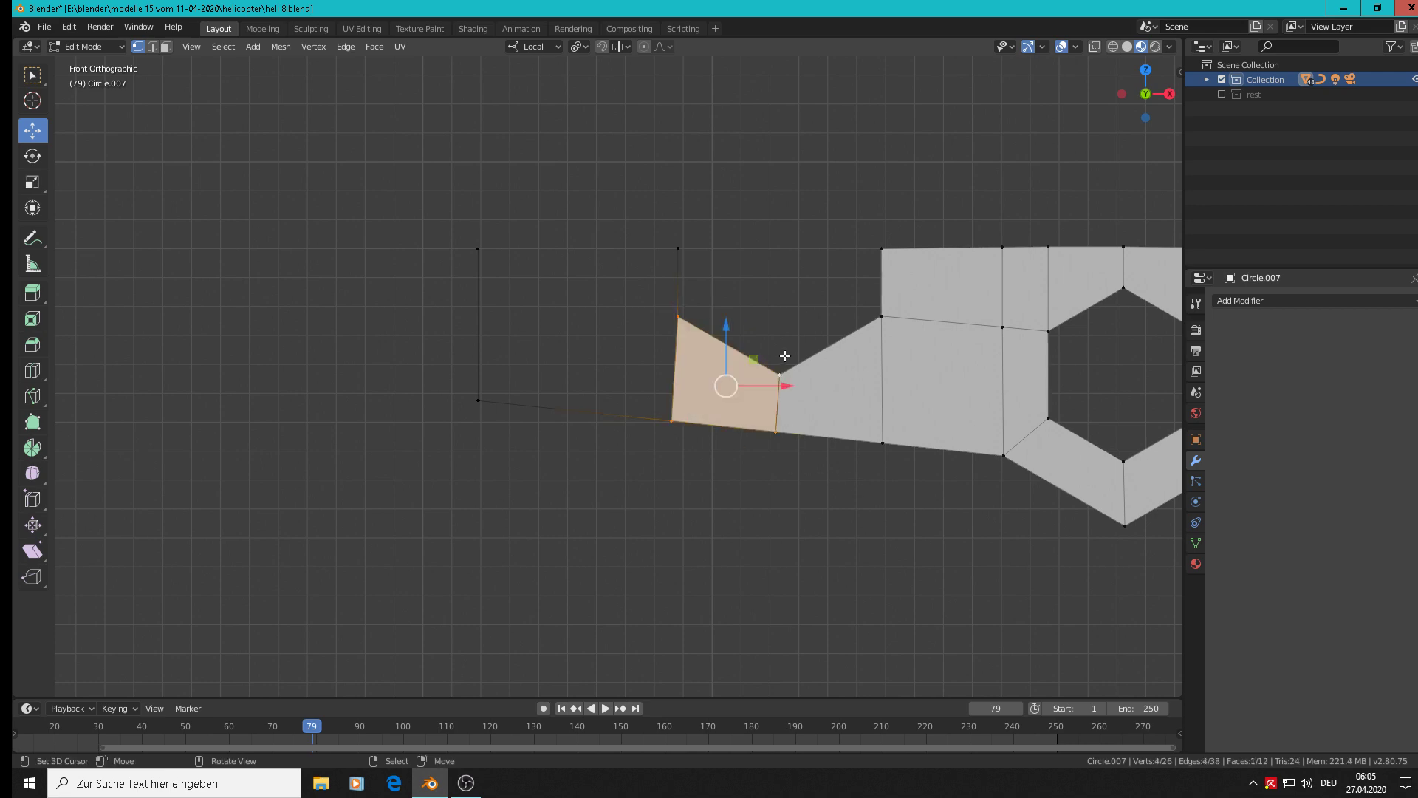
# Subdivide the outline's leftmost vertical edge with one cut.
pyautogui.scroll(-3, 760, 277)
pyautogui.keyDown('shift'); pyautogui.moveTo(759, 277); pyautogui.dragTo(864, 352, button='middle'); pyautogui.keyUp('shift')
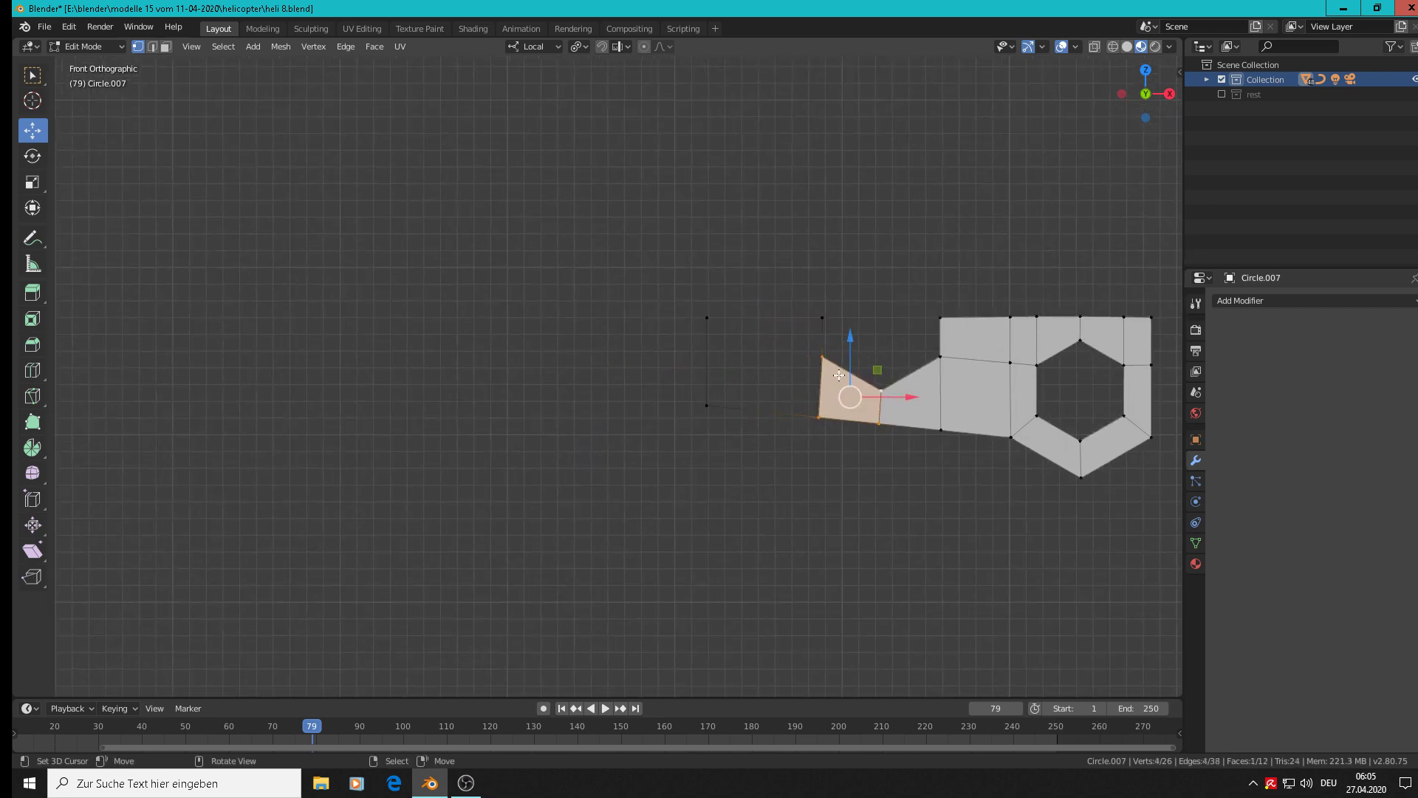
pyautogui.scroll(2, 839, 375)
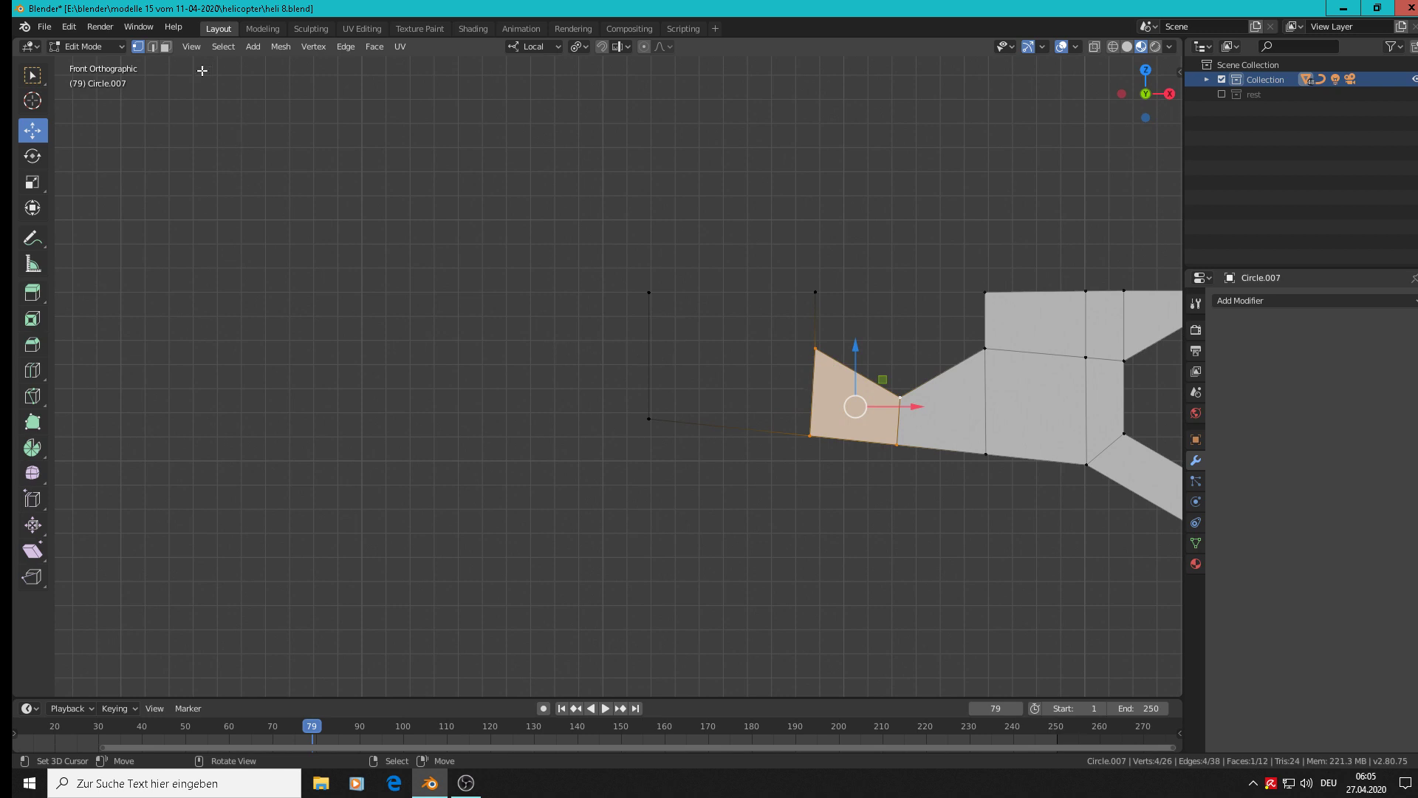
pyautogui.click(152, 46)
pyautogui.click(639, 352)
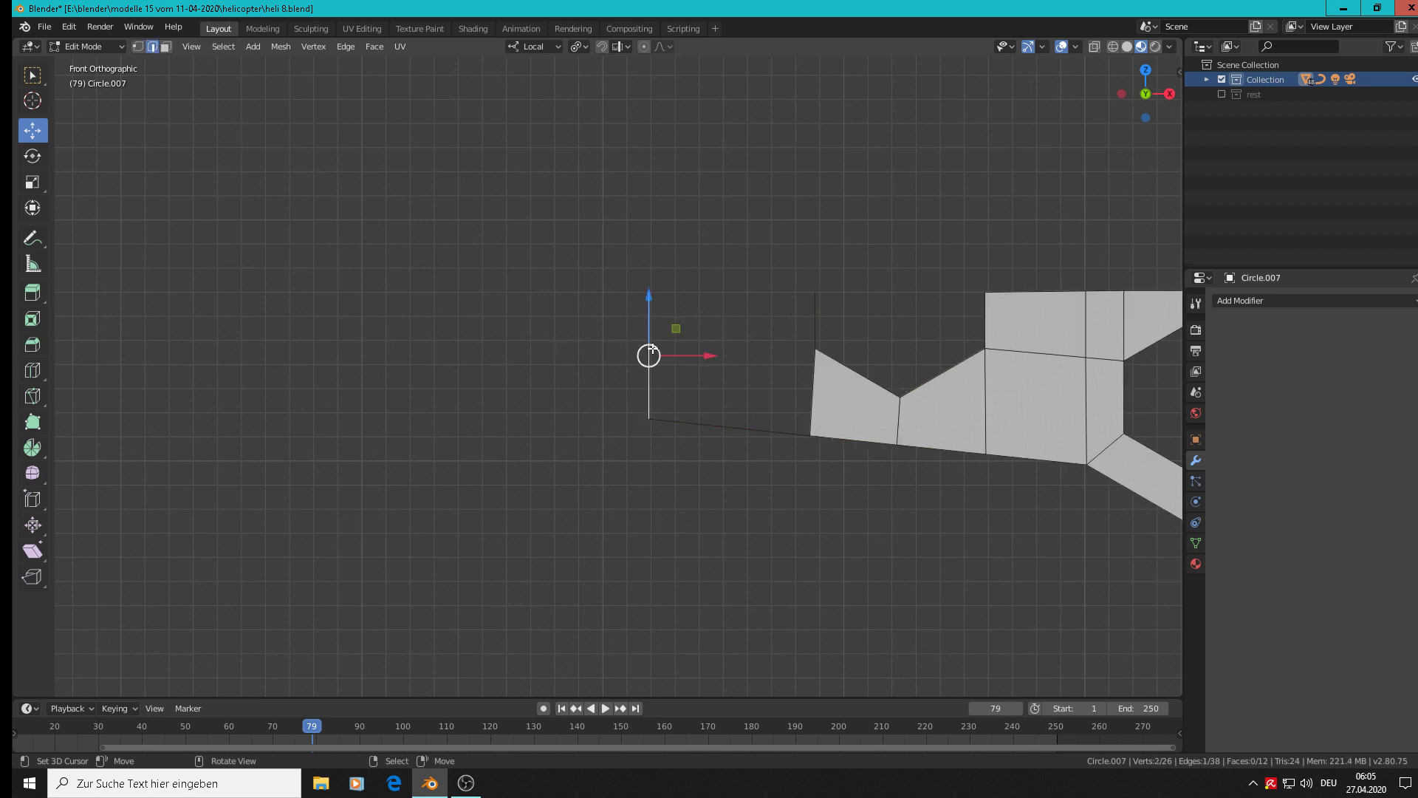
pyautogui.click(348, 47)
pyautogui.click(375, 113)
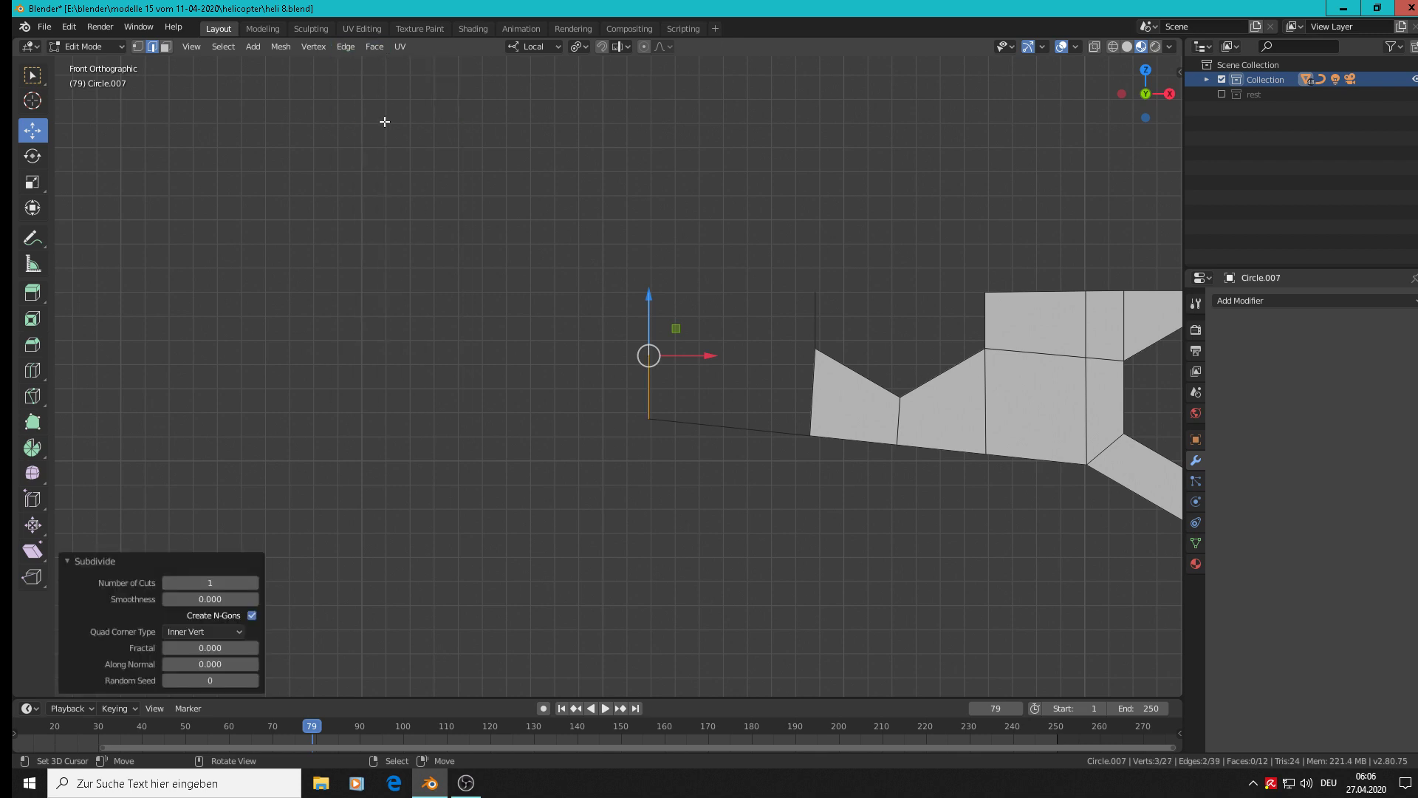
# Fill a face between the lower half of the leftmost vertical edge and the open lower outline segment up to the existing faces.
pyautogui.click(136, 47)
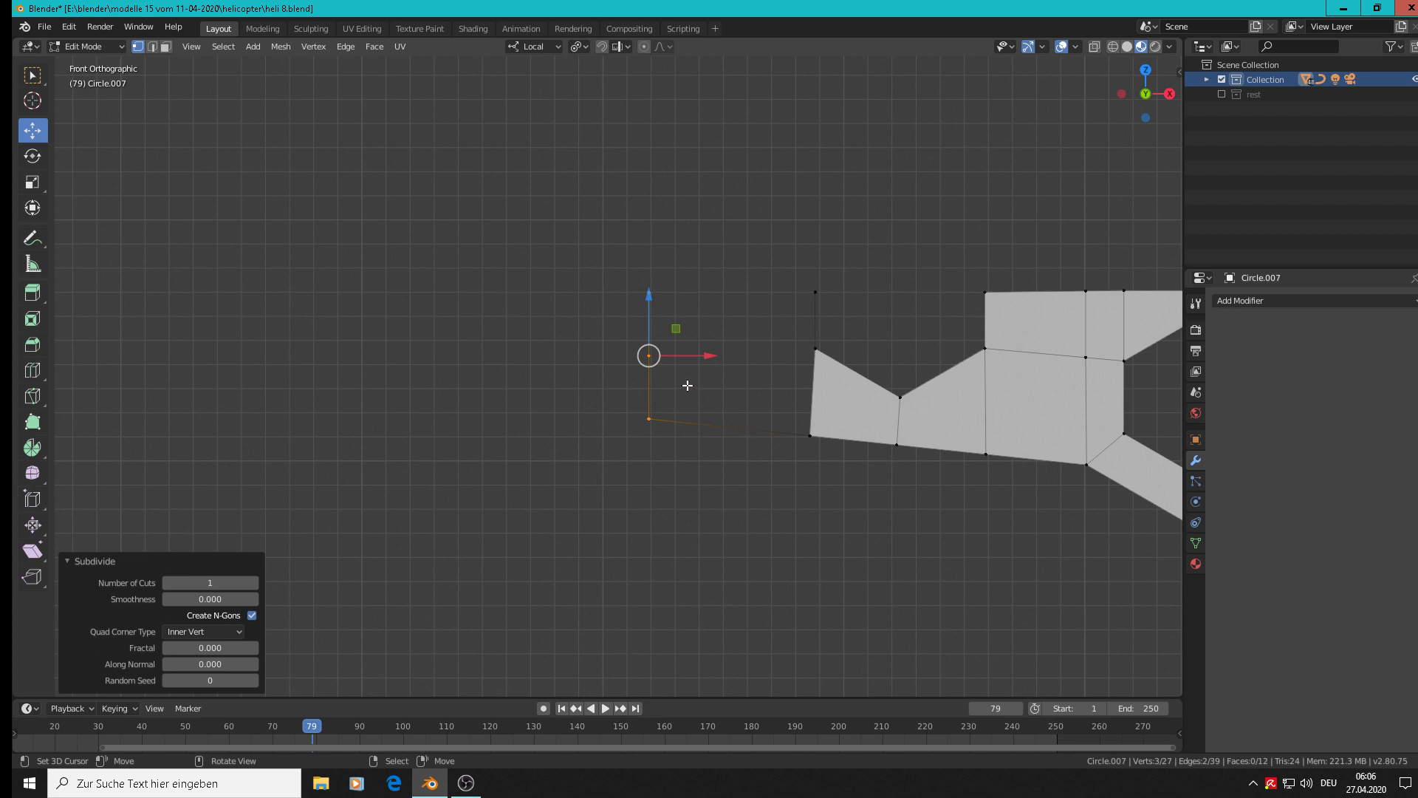
pyautogui.click(648, 355)
pyautogui.keyDown('shift'); pyautogui.click(648, 419); pyautogui.keyUp('shift')
pyautogui.keyDown('shift'); pyautogui.click(810, 436); pyautogui.keyUp('shift')
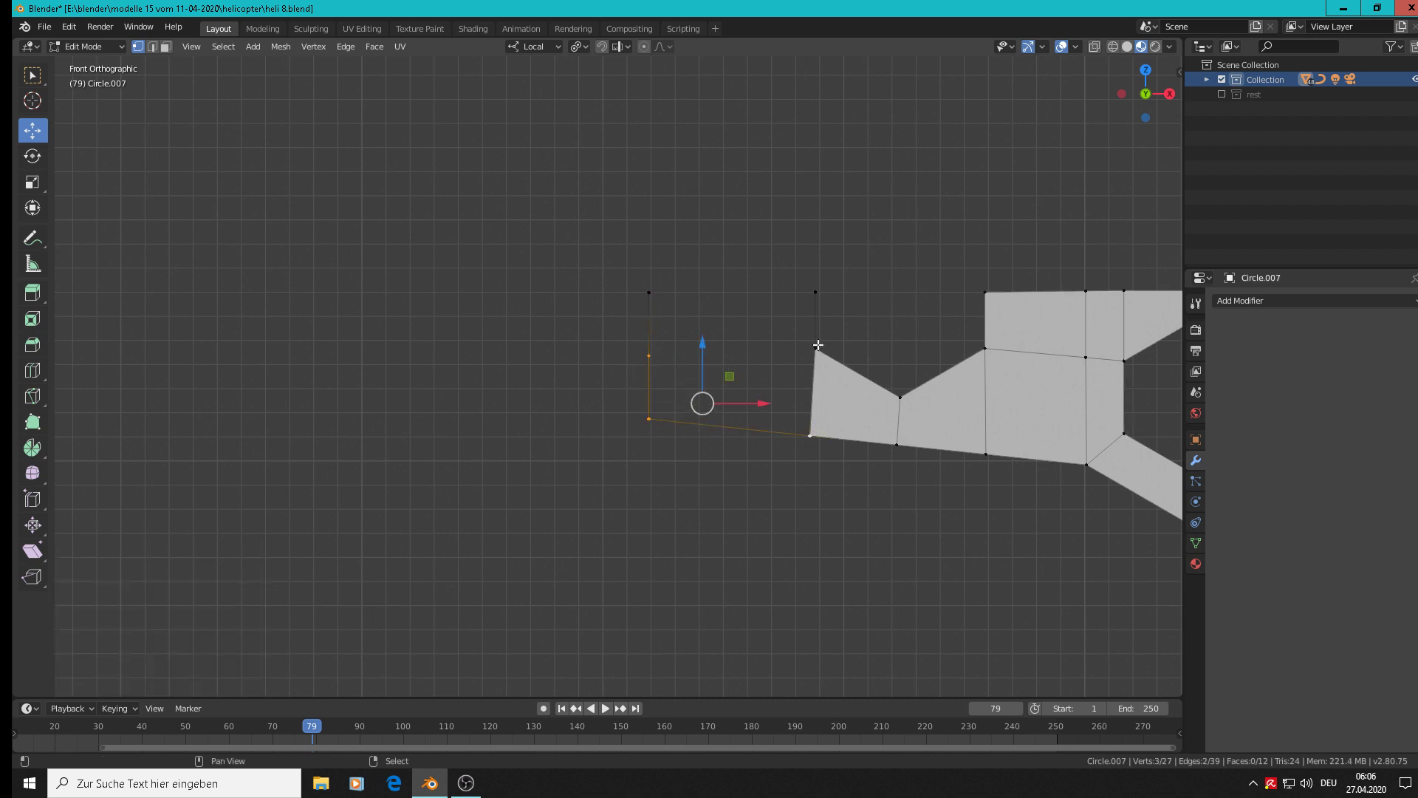
pyautogui.keyDown('shift'); pyautogui.click(818, 345); pyautogui.keyUp('shift')
pyautogui.press('f')
# Fill the remaining upper-left face between the outline's leftmost edge and the notch's left vertical edge.
pyautogui.click(648, 293)
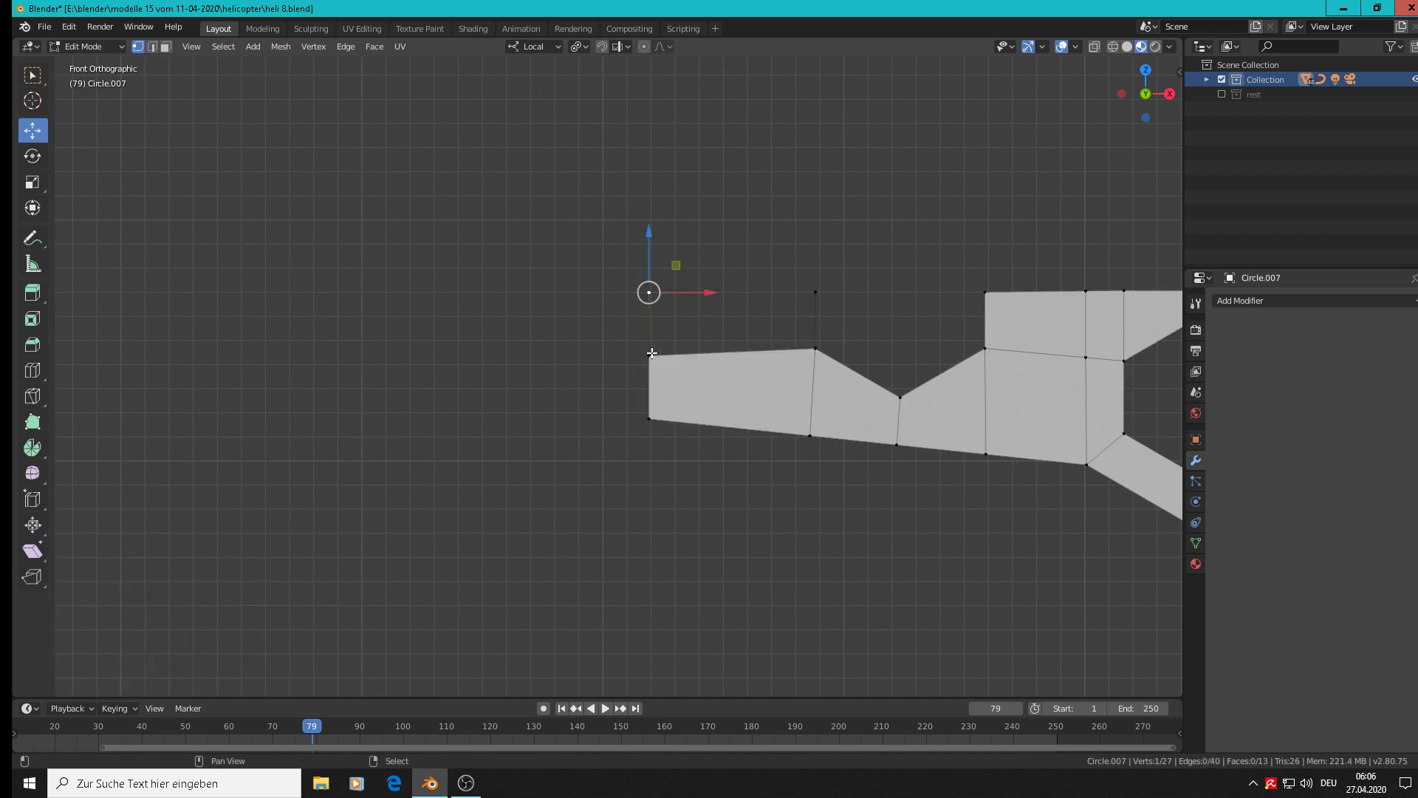
pyautogui.keyDown('shift'); pyautogui.click(648, 355); pyautogui.keyUp('shift')
pyautogui.keyDown('shift'); pyautogui.click(817, 341); pyautogui.keyUp('shift')
pyautogui.keyDown('shift'); pyautogui.click(814, 297); pyautogui.keyUp('shift')
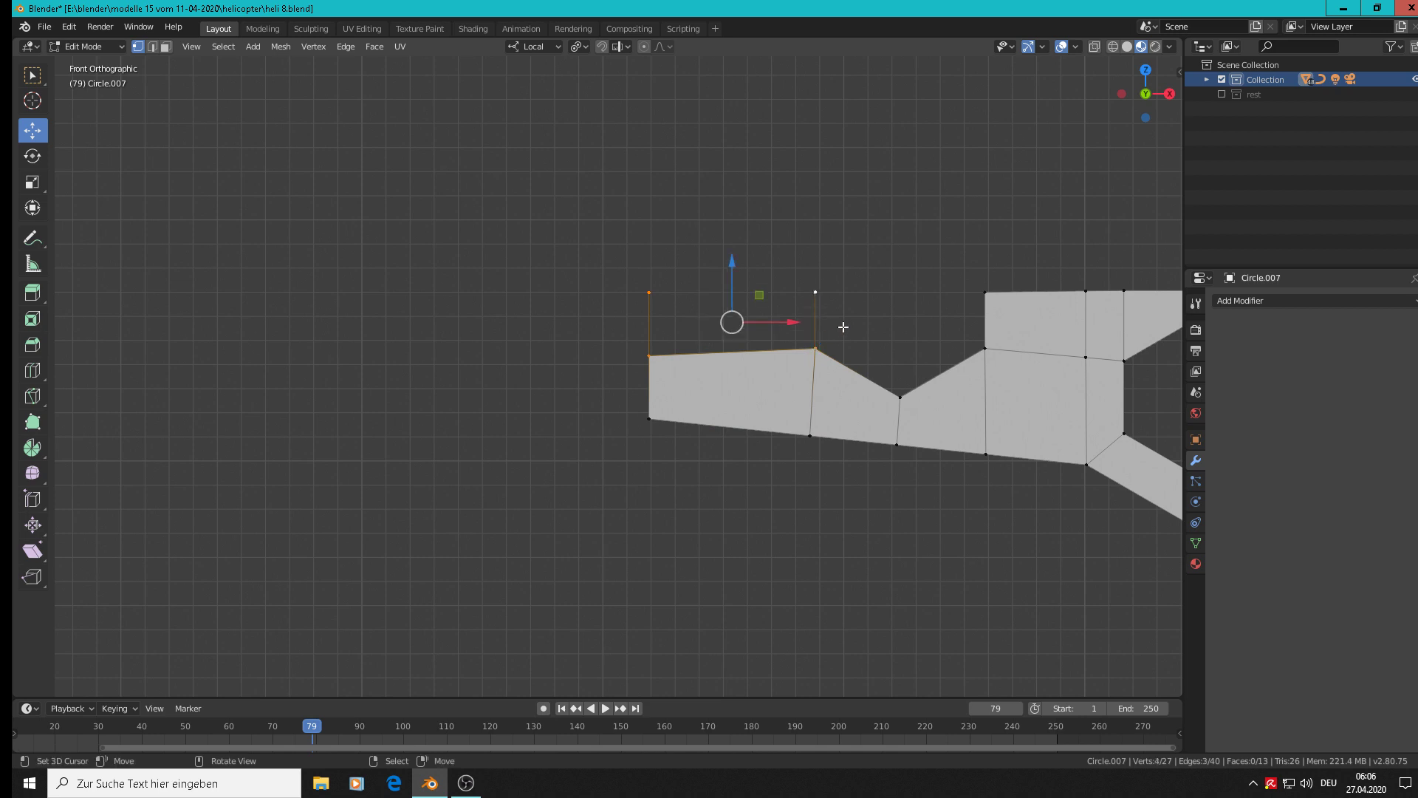
pyautogui.press('f')
# Leave mesh editing and add a Mirror modifier with the X axis off, trying the Z axis and switching it off again.
pyautogui.scroll(-3, 881, 403)
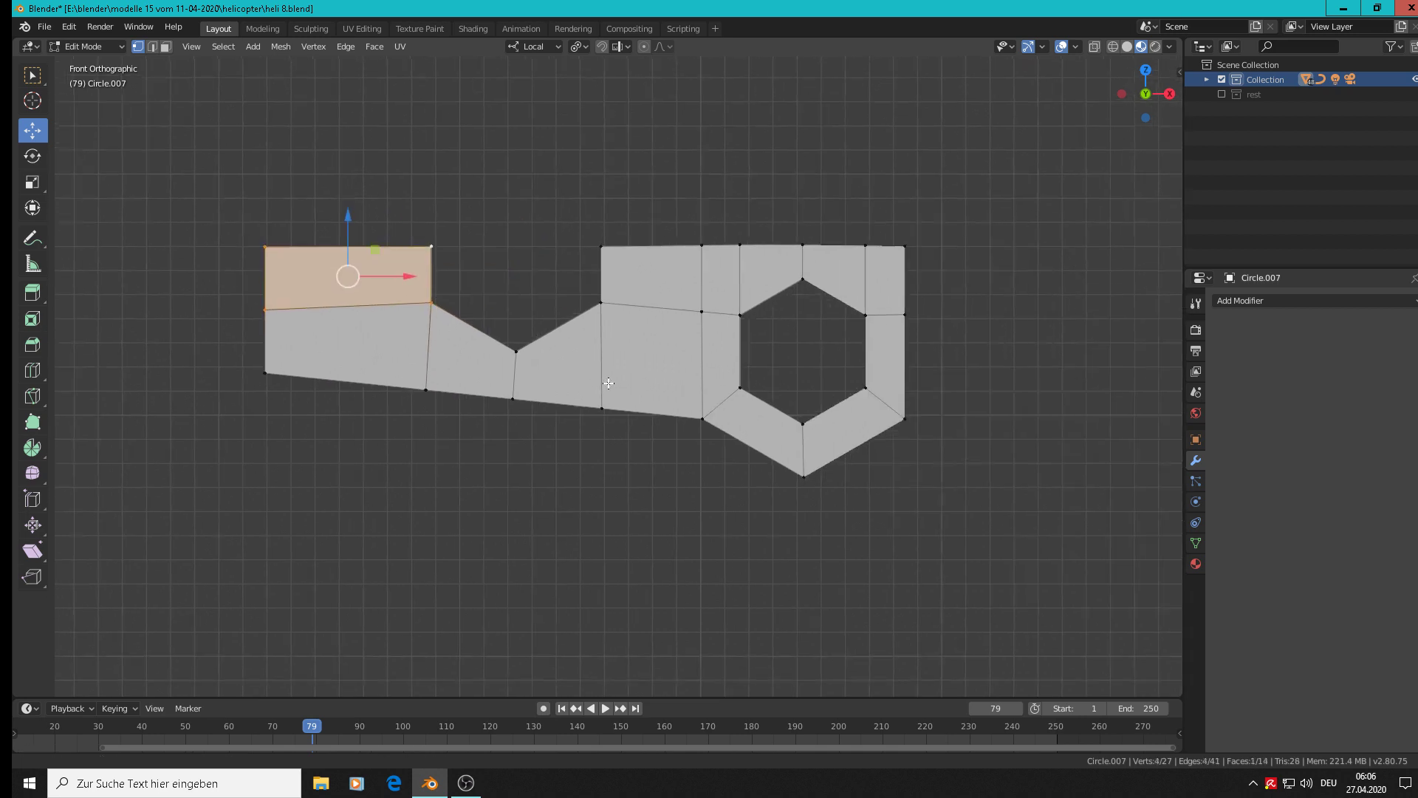
pyautogui.keyDown('shift'); pyautogui.moveTo(813, 399); pyautogui.dragTo(682, 416, button='middle'); pyautogui.keyUp('shift')
pyautogui.scroll(-1, 681, 415)
pyautogui.press('Tab')
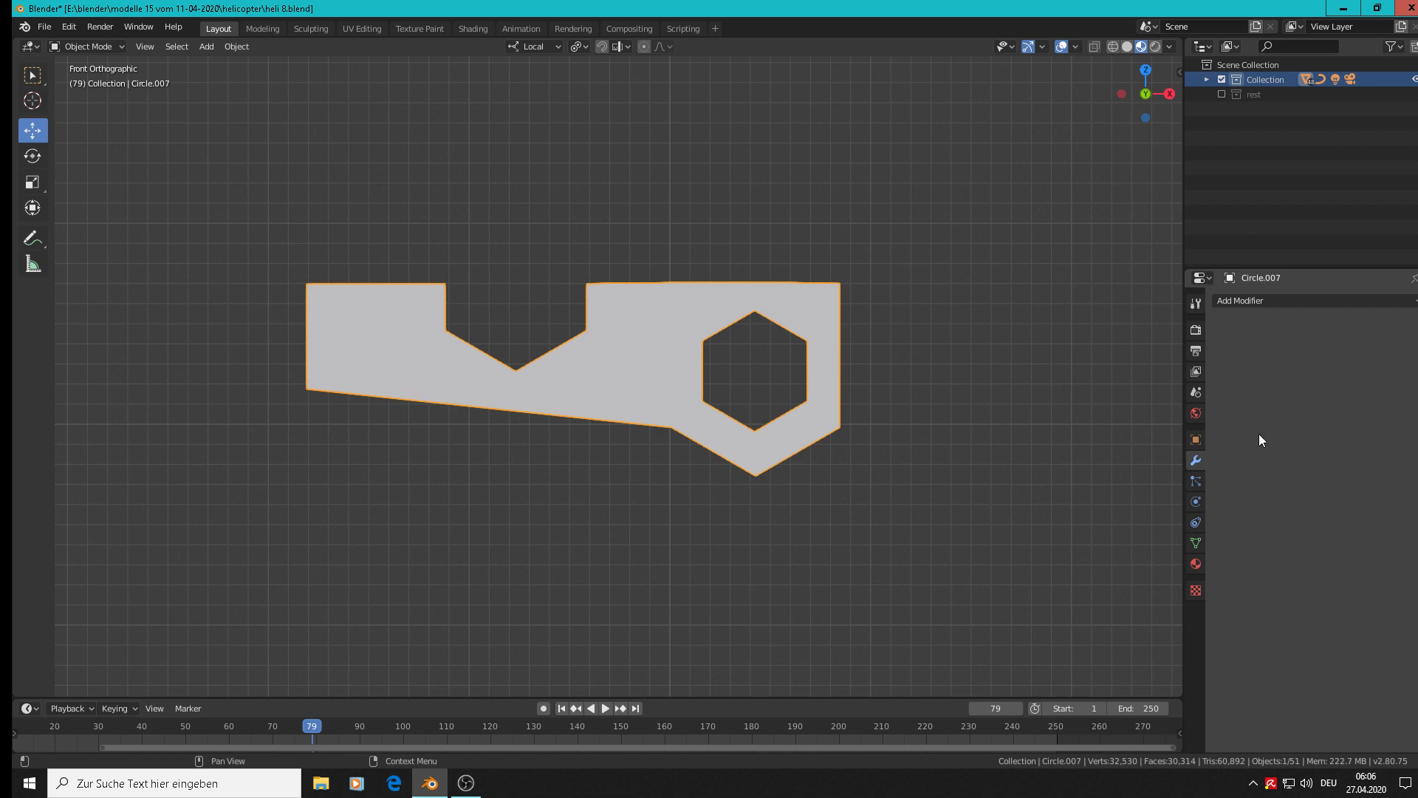
pyautogui.click(1309, 300)
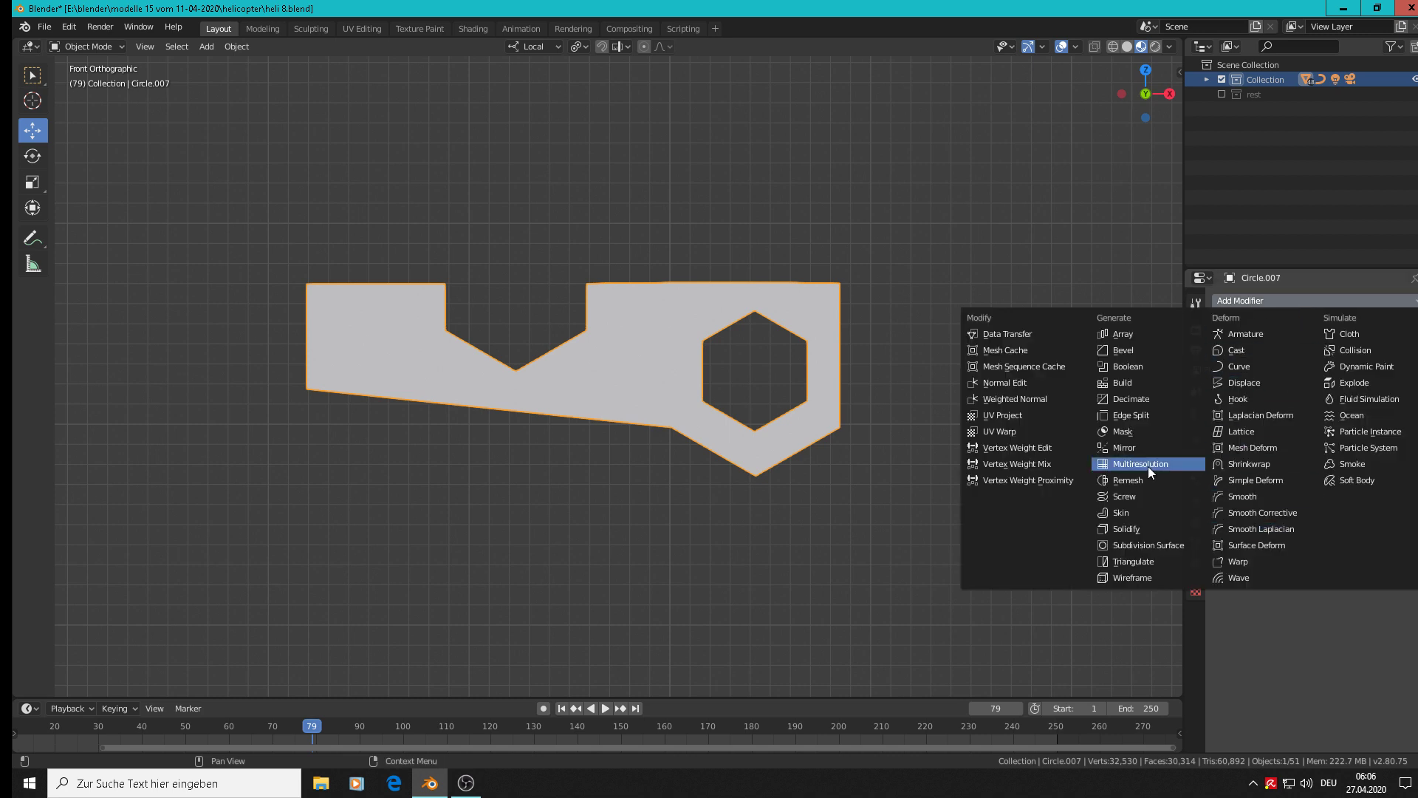
pyautogui.click(1143, 443)
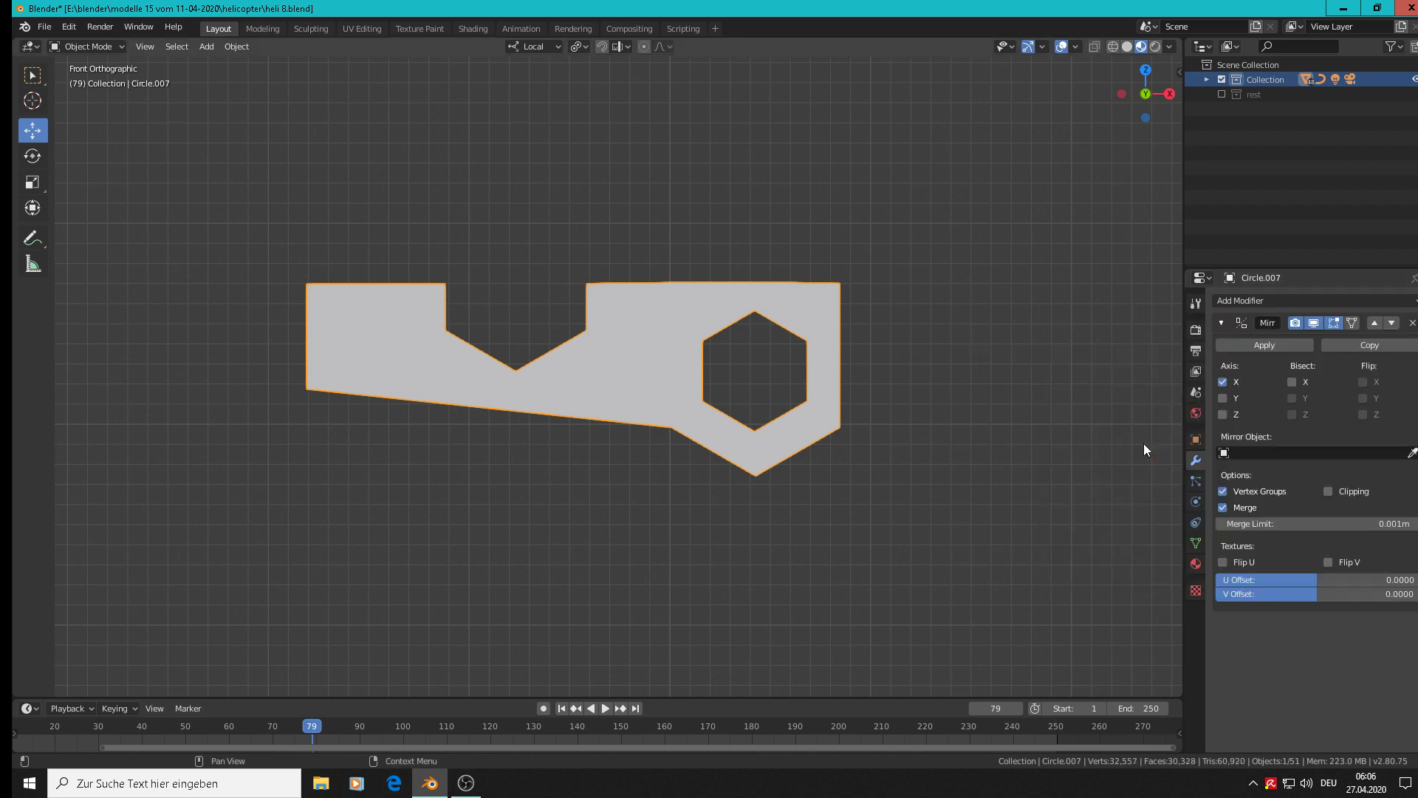
pyautogui.click(1223, 382)
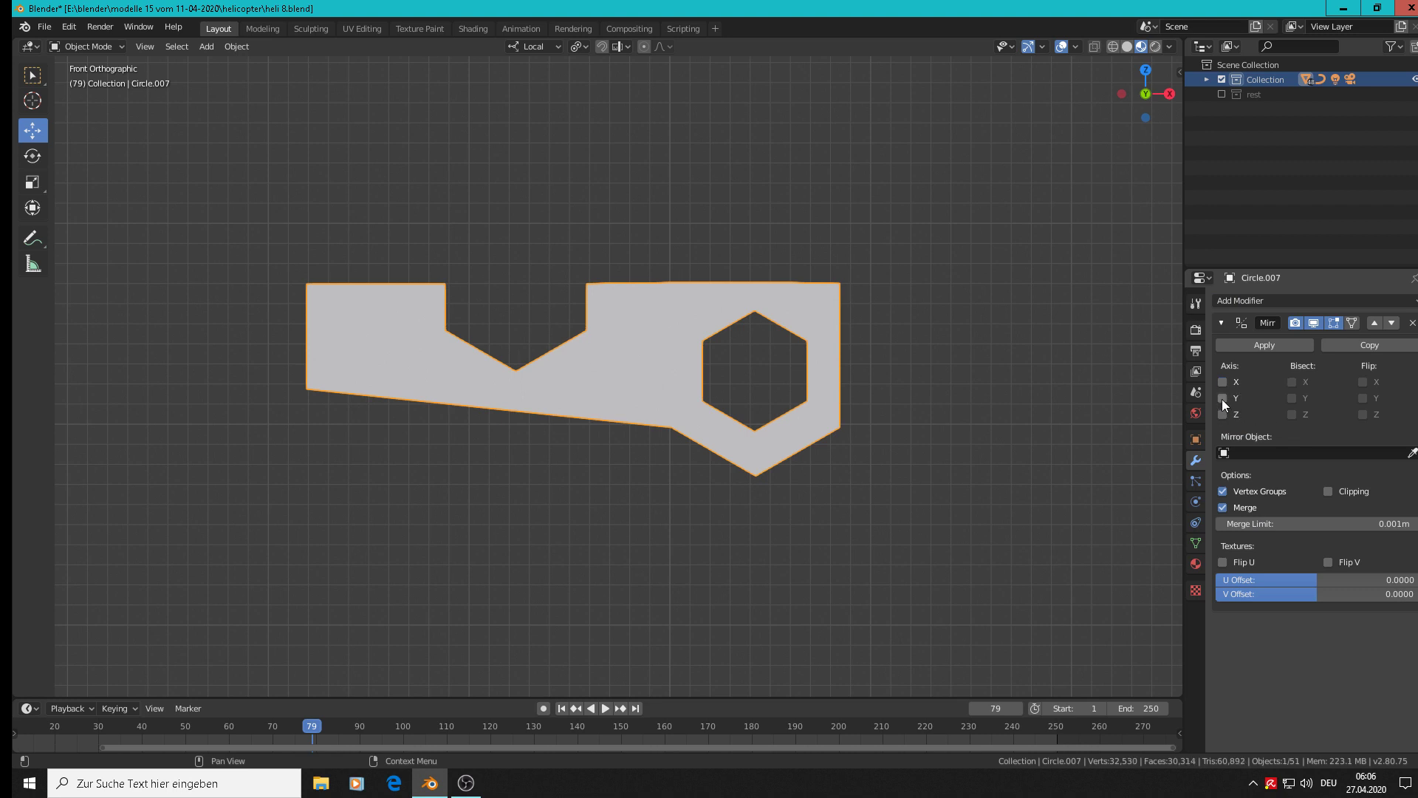
pyautogui.click(1223, 414)
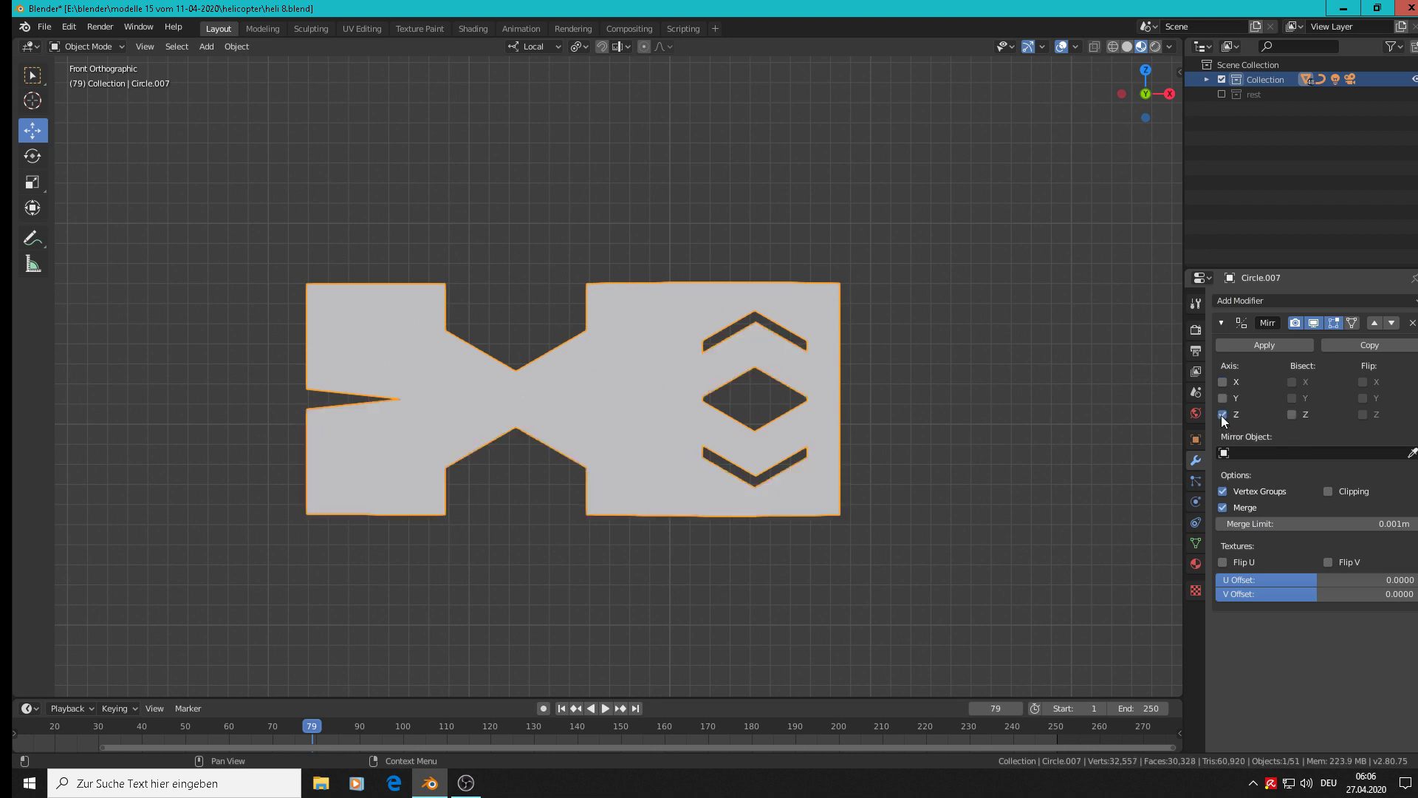
pyautogui.click(1223, 415)
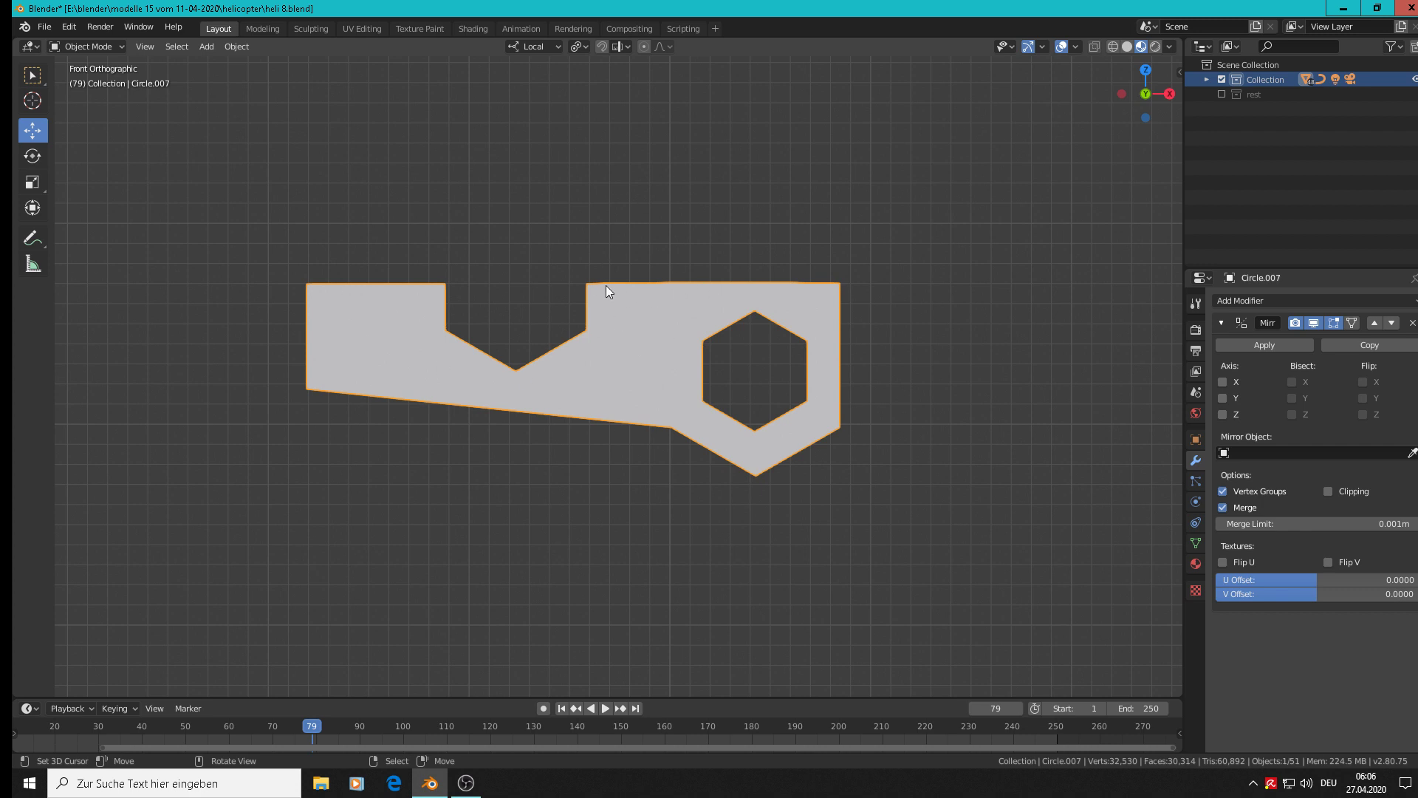
# Move the whole part about 0.123 m along its local X axis.
pyautogui.press('Tab')
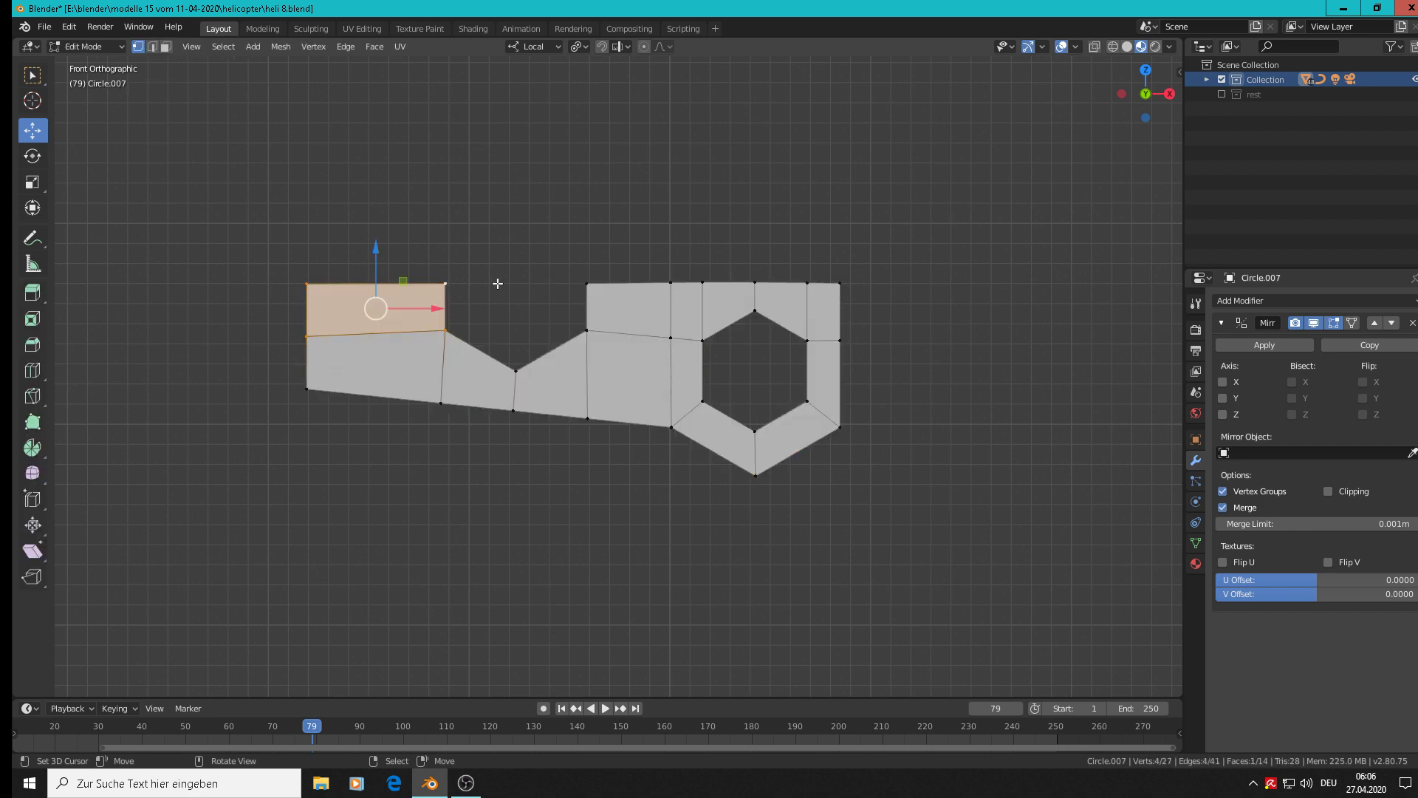
pyautogui.press('Tab')
pyautogui.scroll(-10, 640, 371)
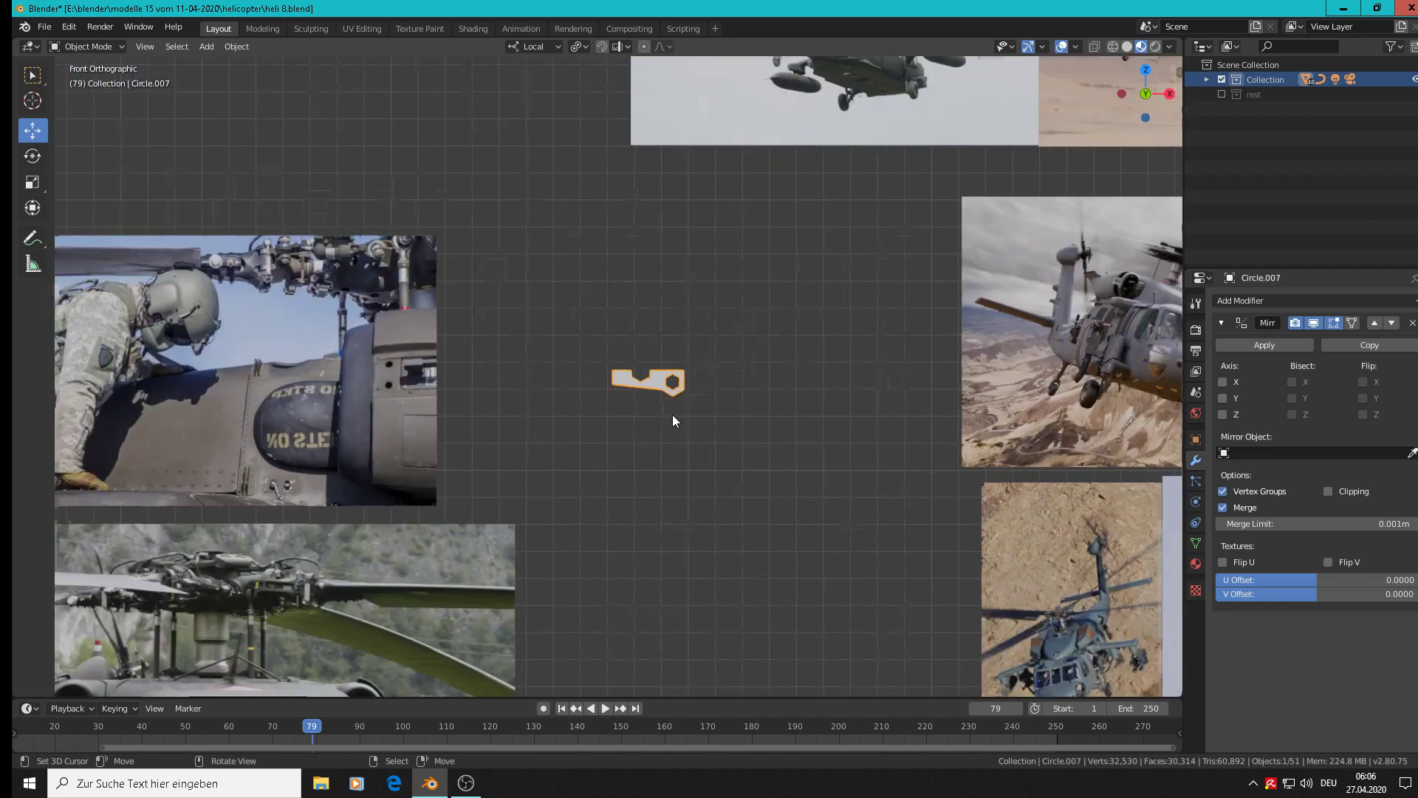
pyautogui.scroll(-4, 673, 416)
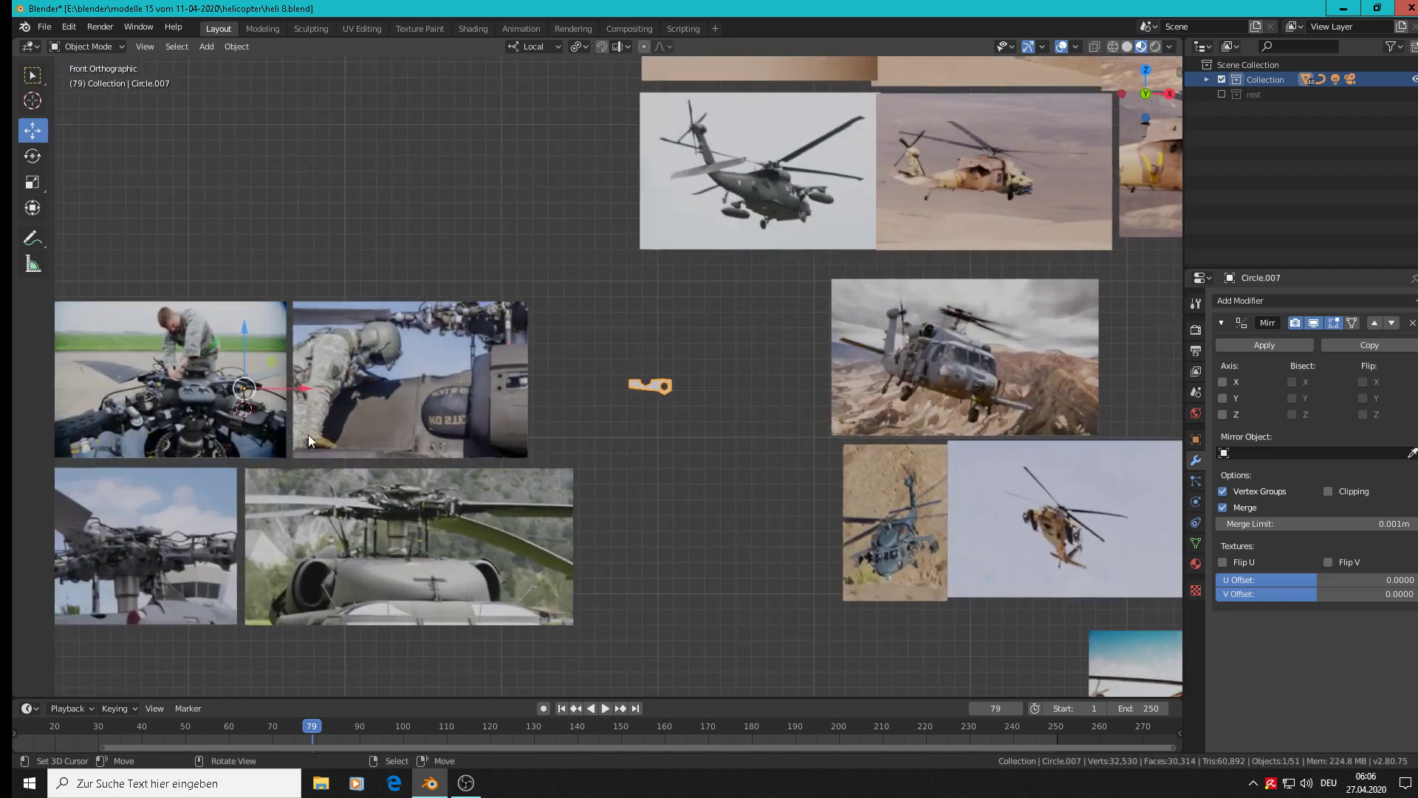
pyautogui.moveTo(291, 388)
pyautogui.mouseDown()
pyautogui.moveTo(344, 388)
pyautogui.moveTo(310, 389)
pyautogui.mouseUp()
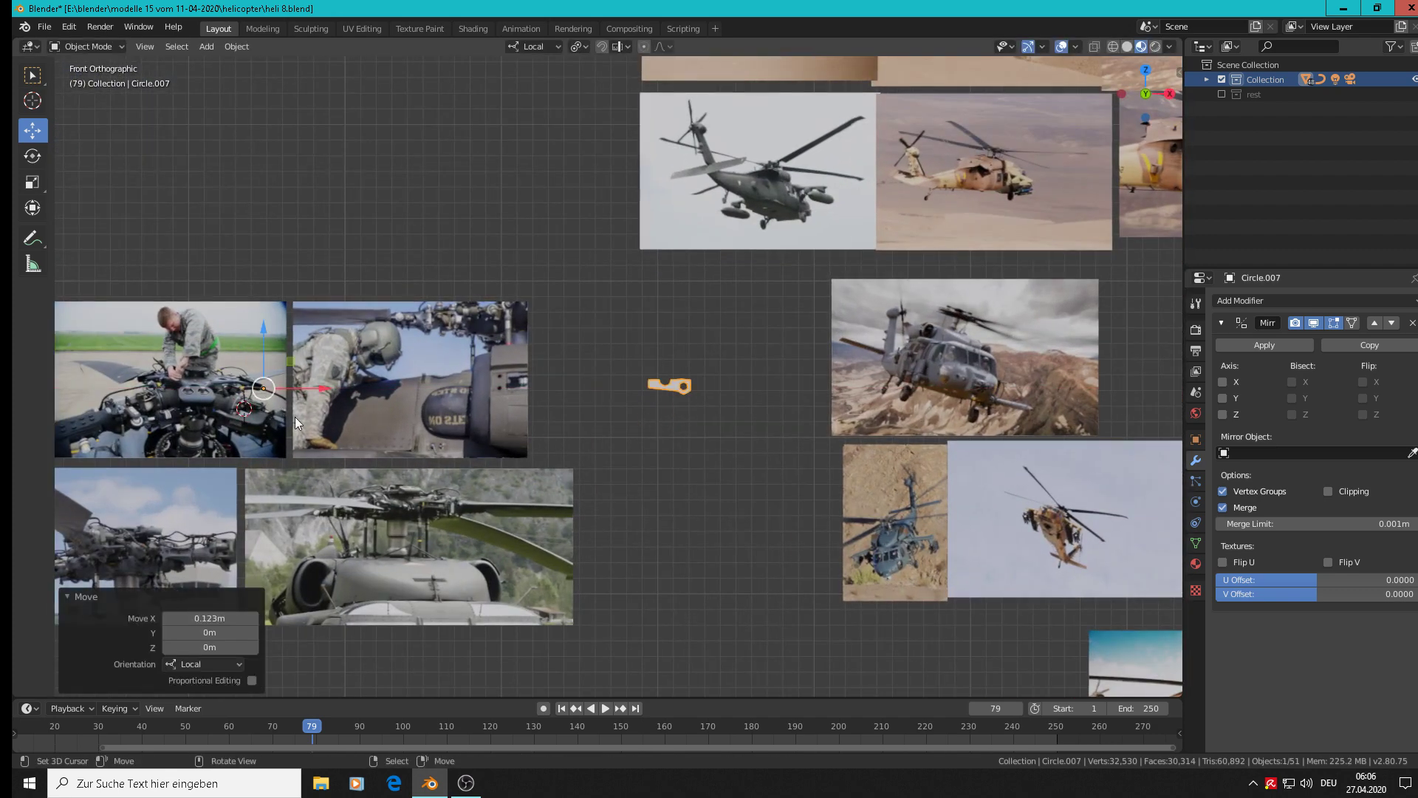
# Select the vertex at the notch's upper right corner and place the 3D cursor on the upper edge beside it.
pyautogui.scroll(15, 609, 308)
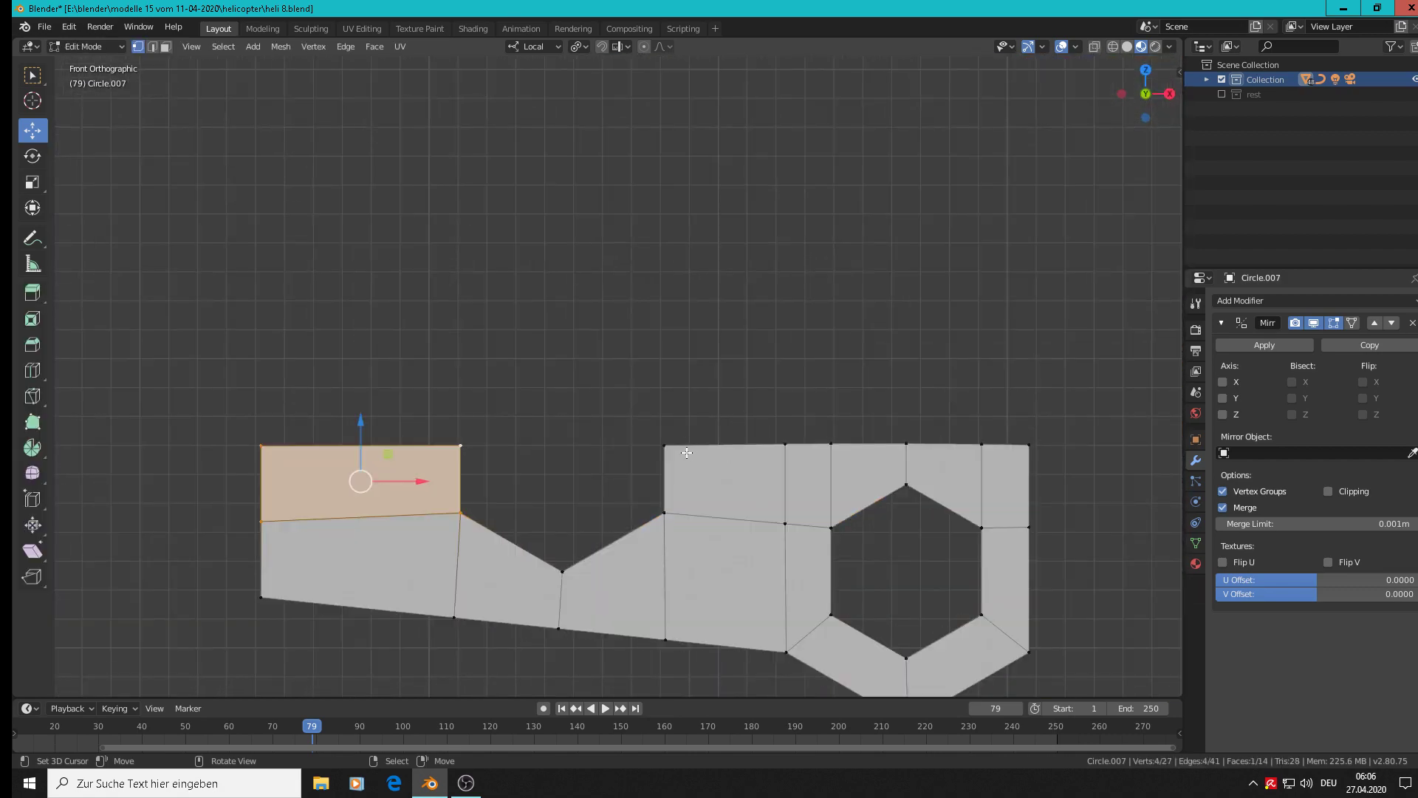
pyautogui.click(687, 453)
pyautogui.scroll(3, 688, 454)
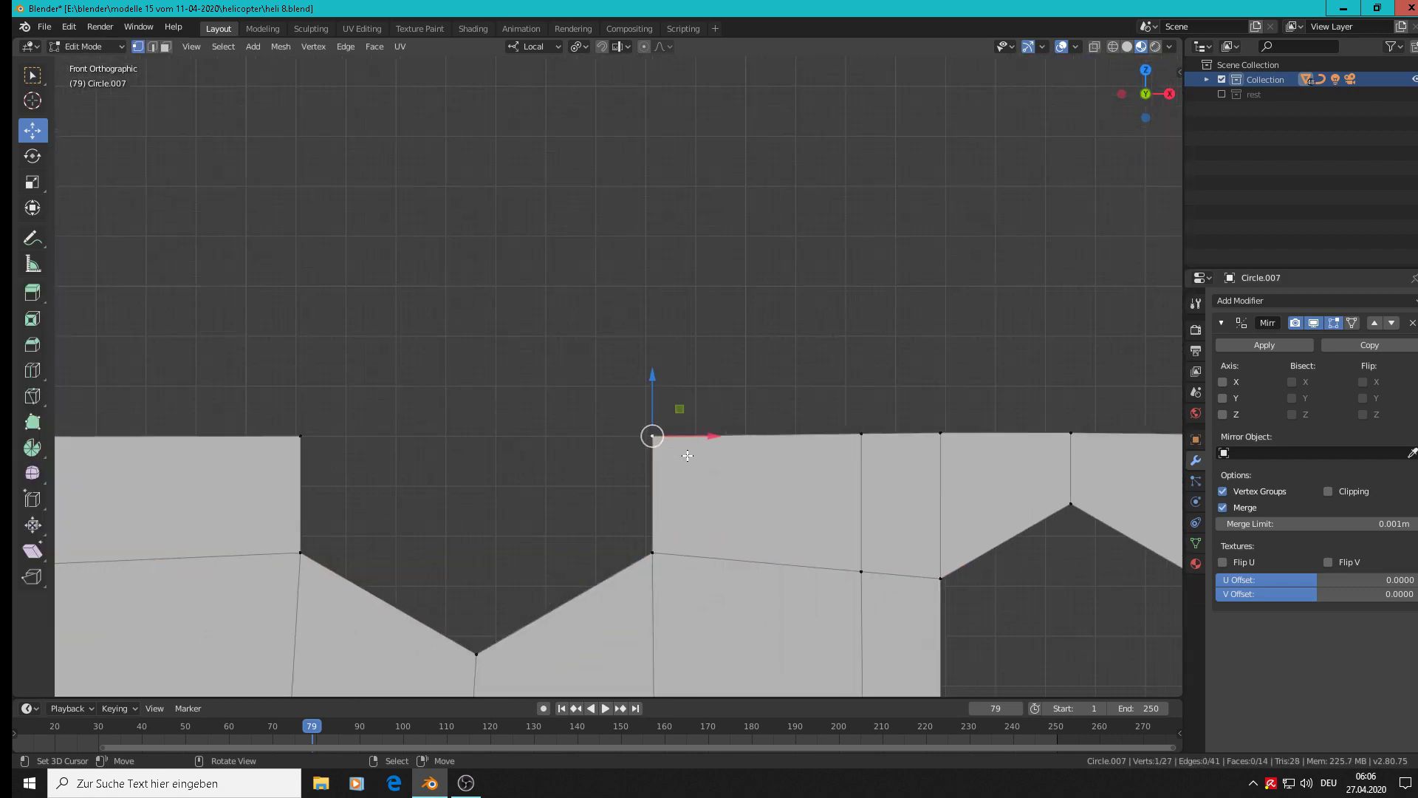
pyautogui.scroll(3, 687, 456)
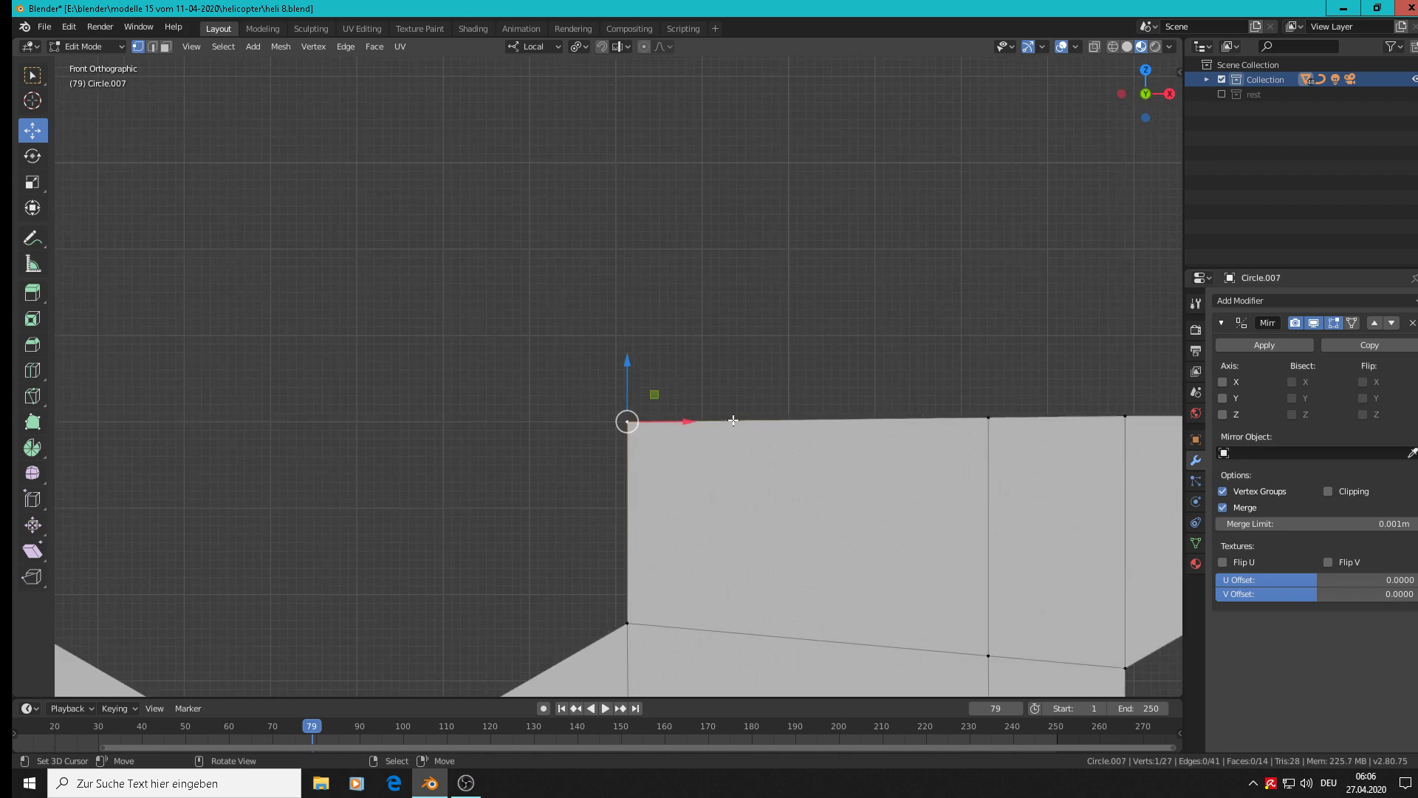
pyautogui.keyDown('shift'); pyautogui.rightClick(733, 420); pyautogui.keyUp('shift')
pyautogui.scroll(-8, 748, 425)
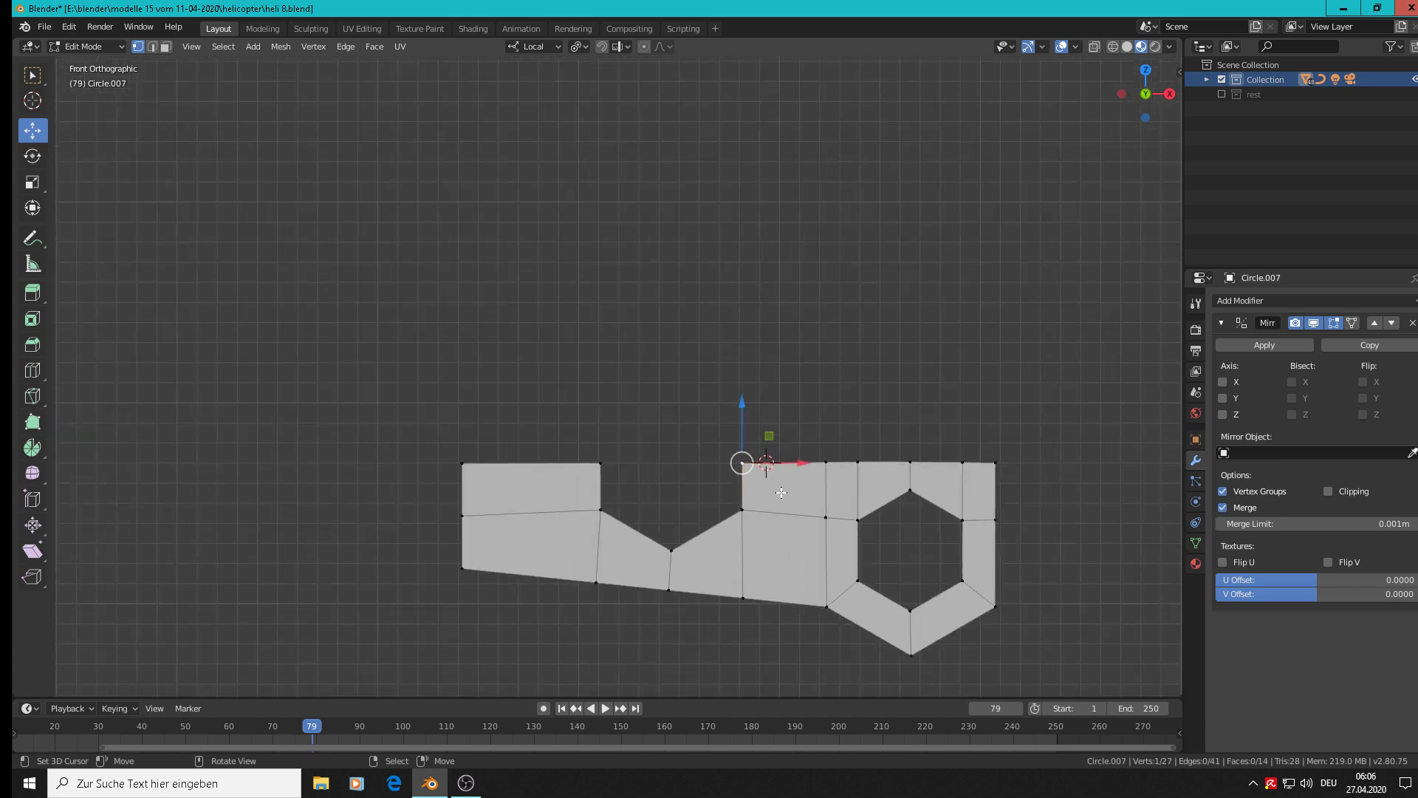
# Reposition the 3D cursor just above the part's upper edge in Object Mode and set the object's origin to the 3D cursor.
pyautogui.press('Tab')
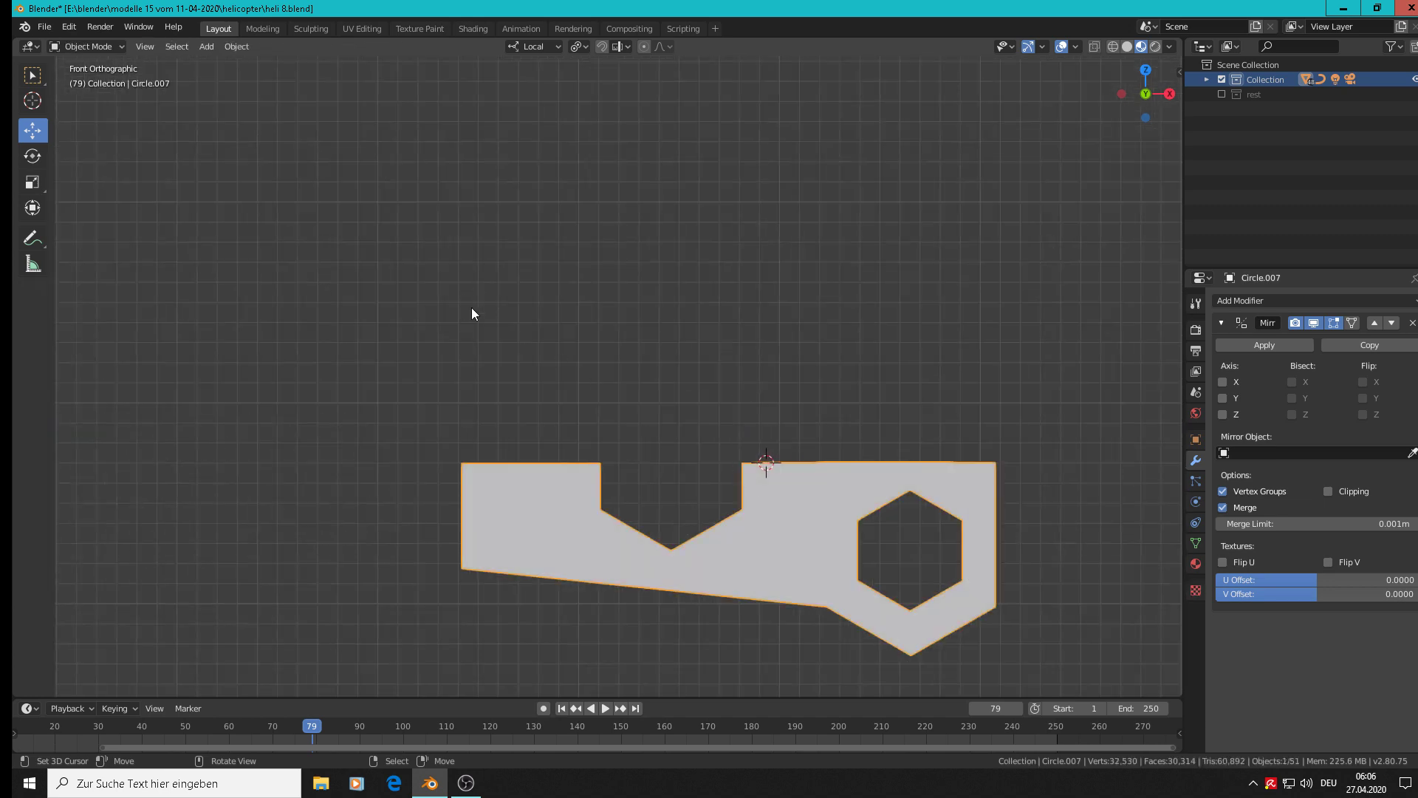
pyautogui.scroll(2, 728, 460)
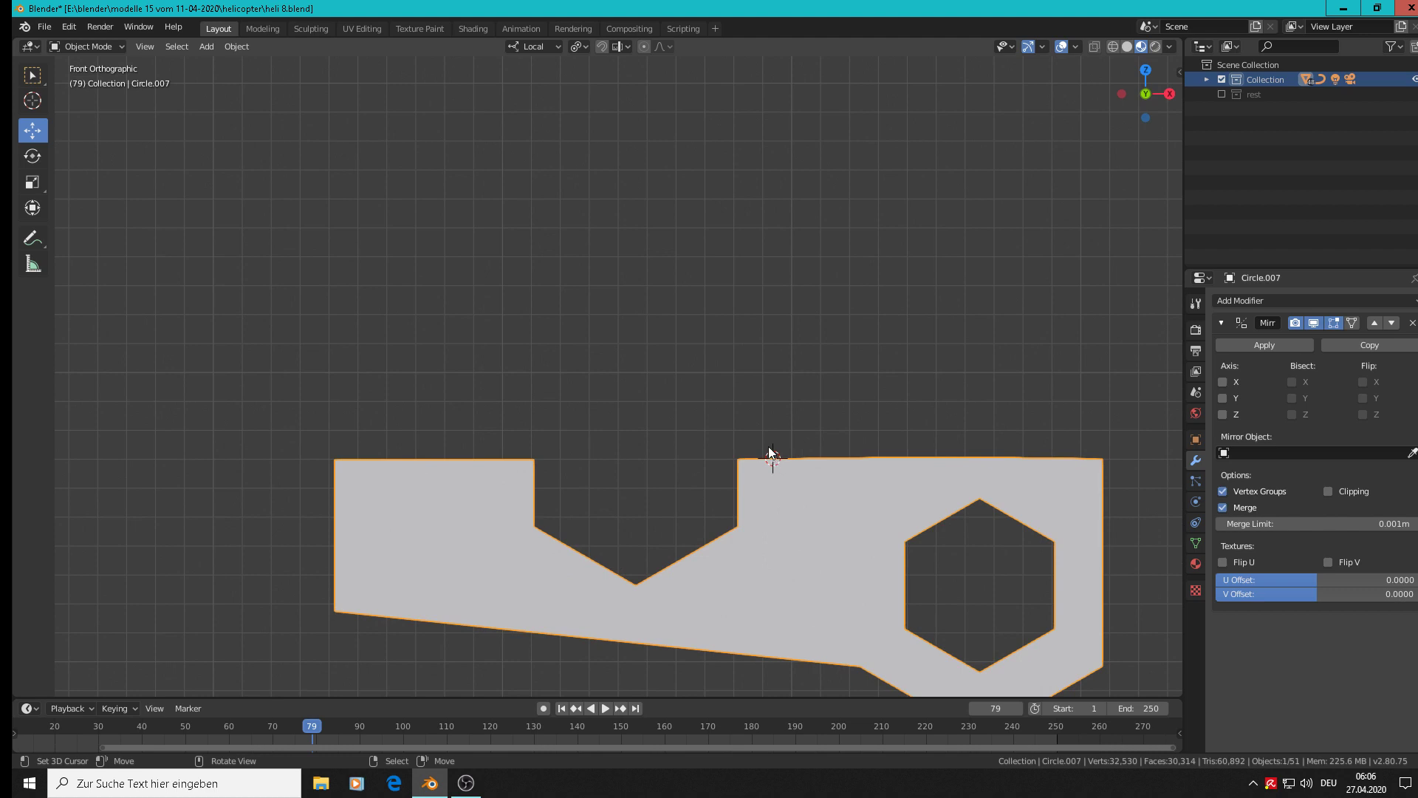
pyautogui.click(238, 47)
pyautogui.moveTo(254, 79)
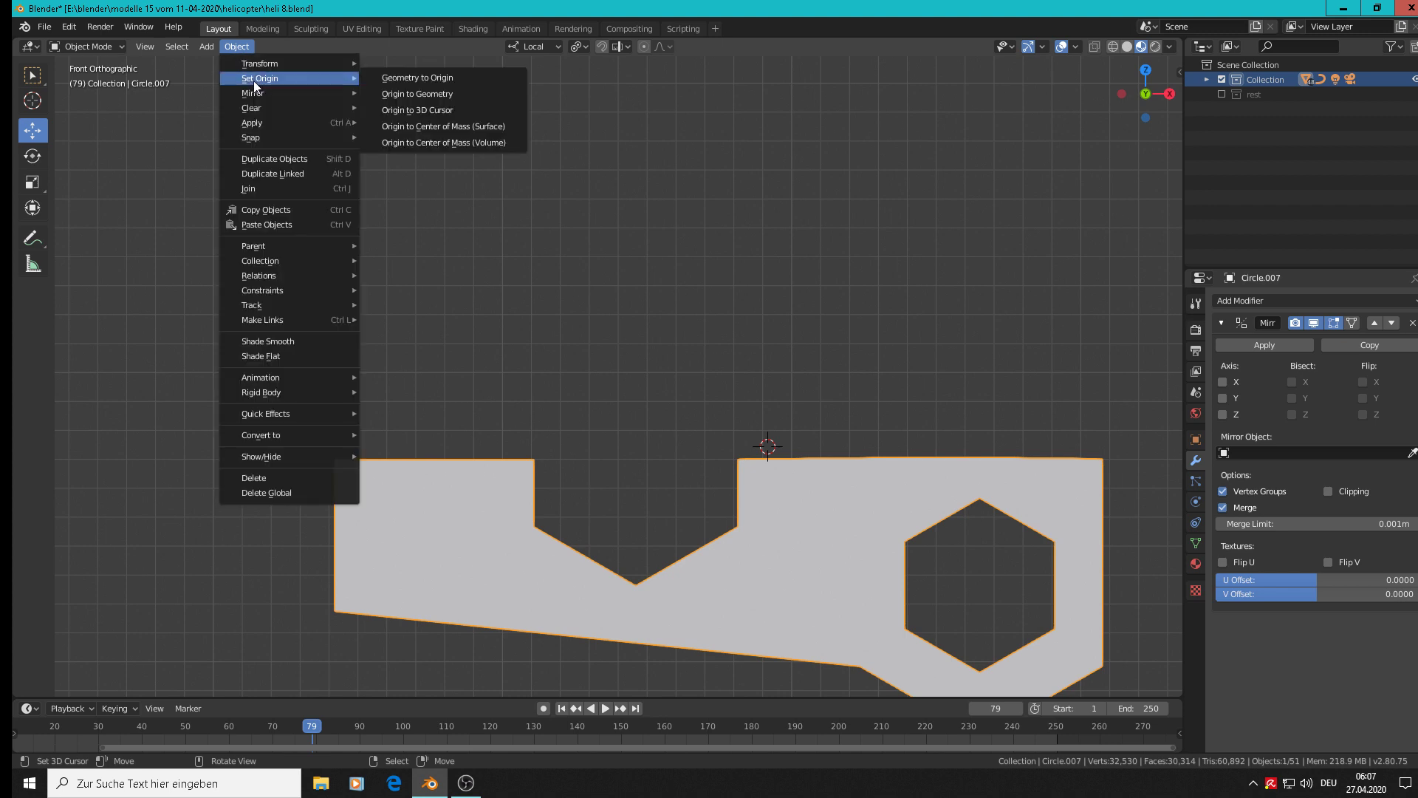
pyautogui.click(455, 114)
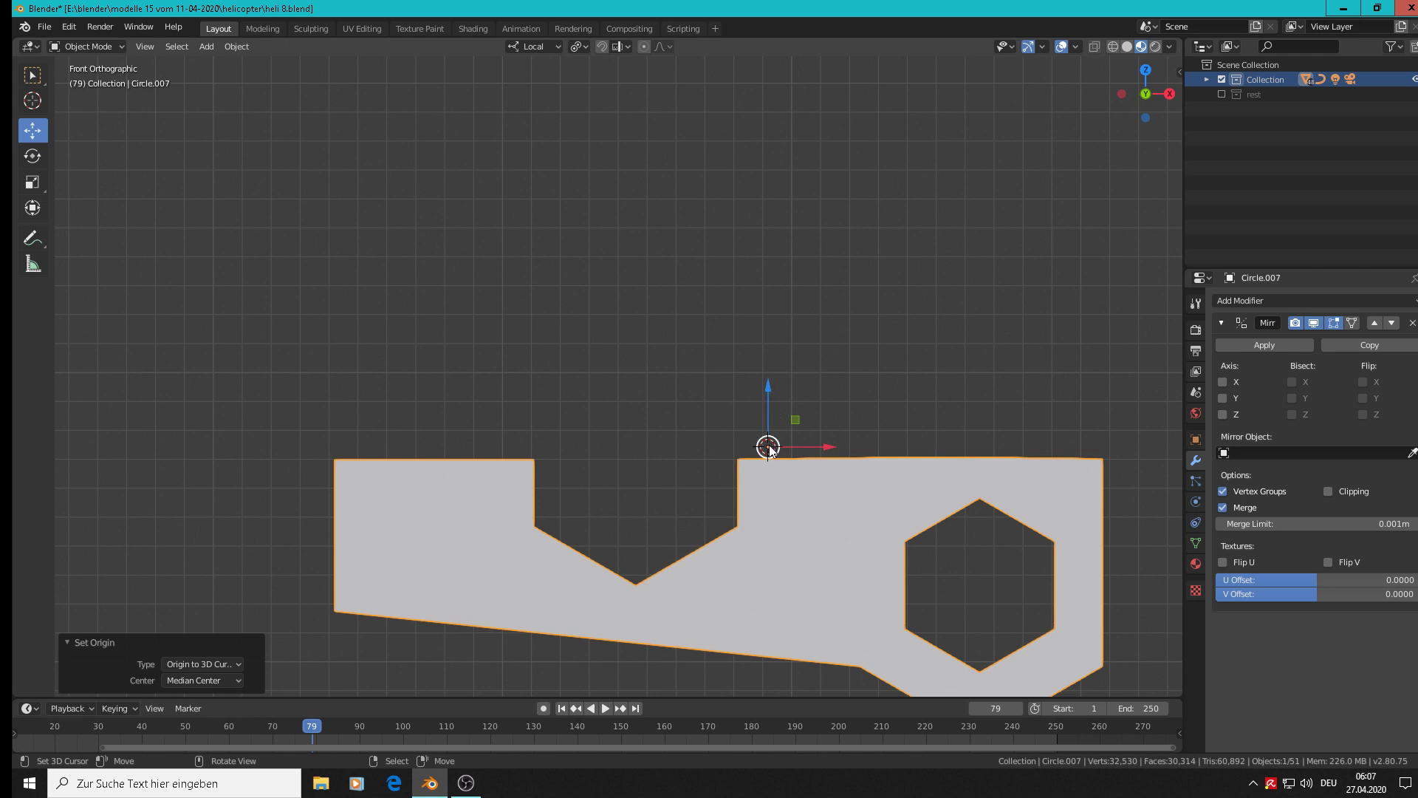
# Move the part by about -0.0401 m in X and 0.0914 m in Z, and apply its rotation and scale.
pyautogui.press('g')
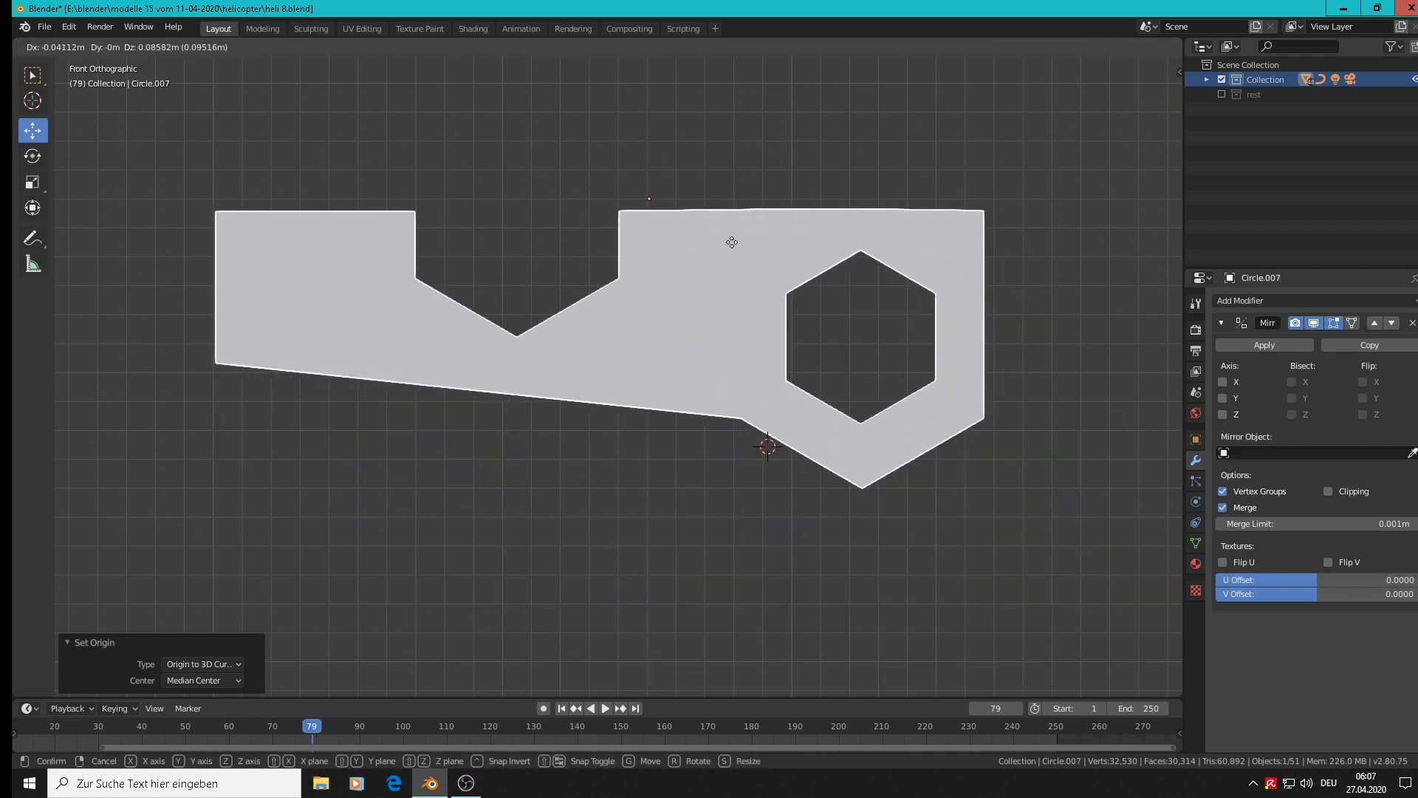
pyautogui.click(734, 226)
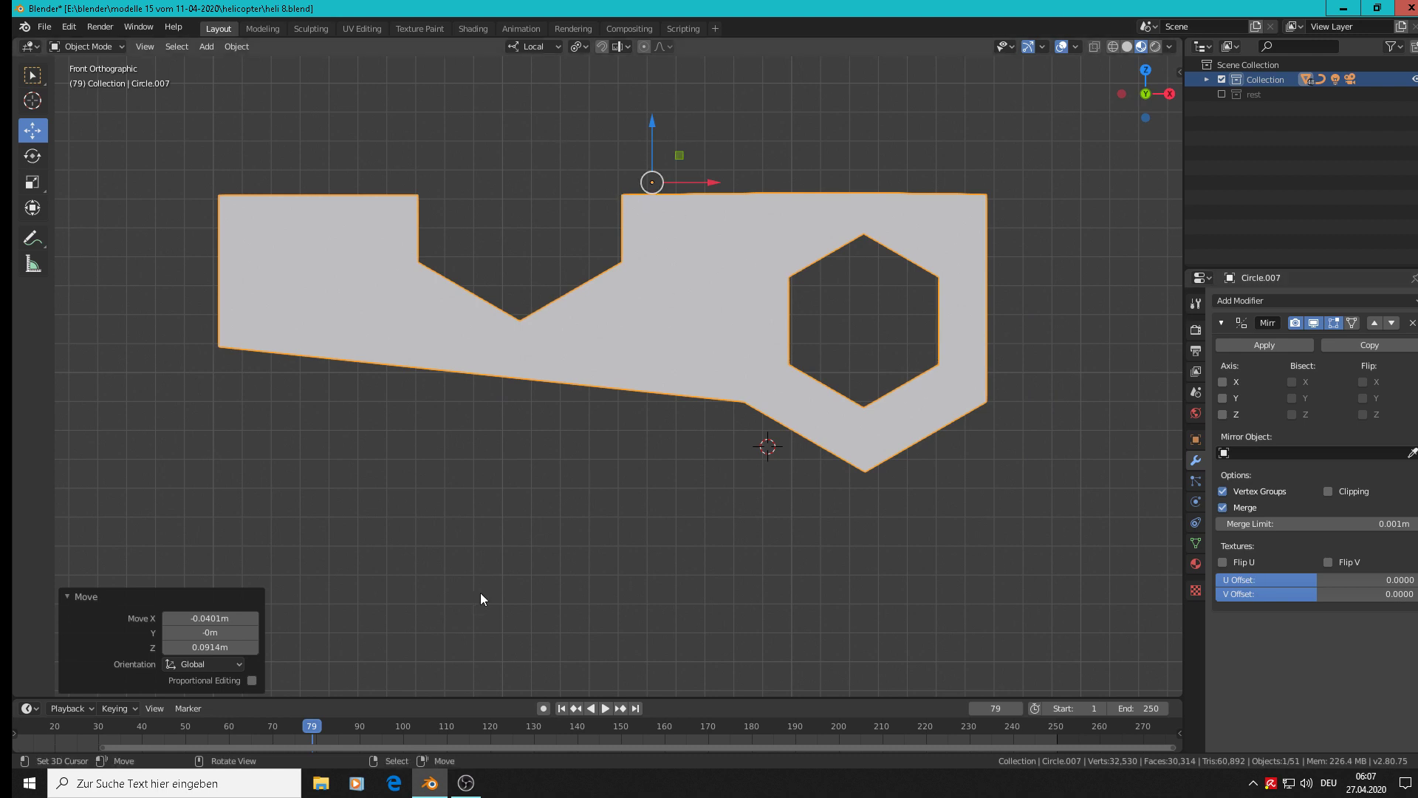
pyautogui.click(241, 46)
pyautogui.moveTo(259, 122)
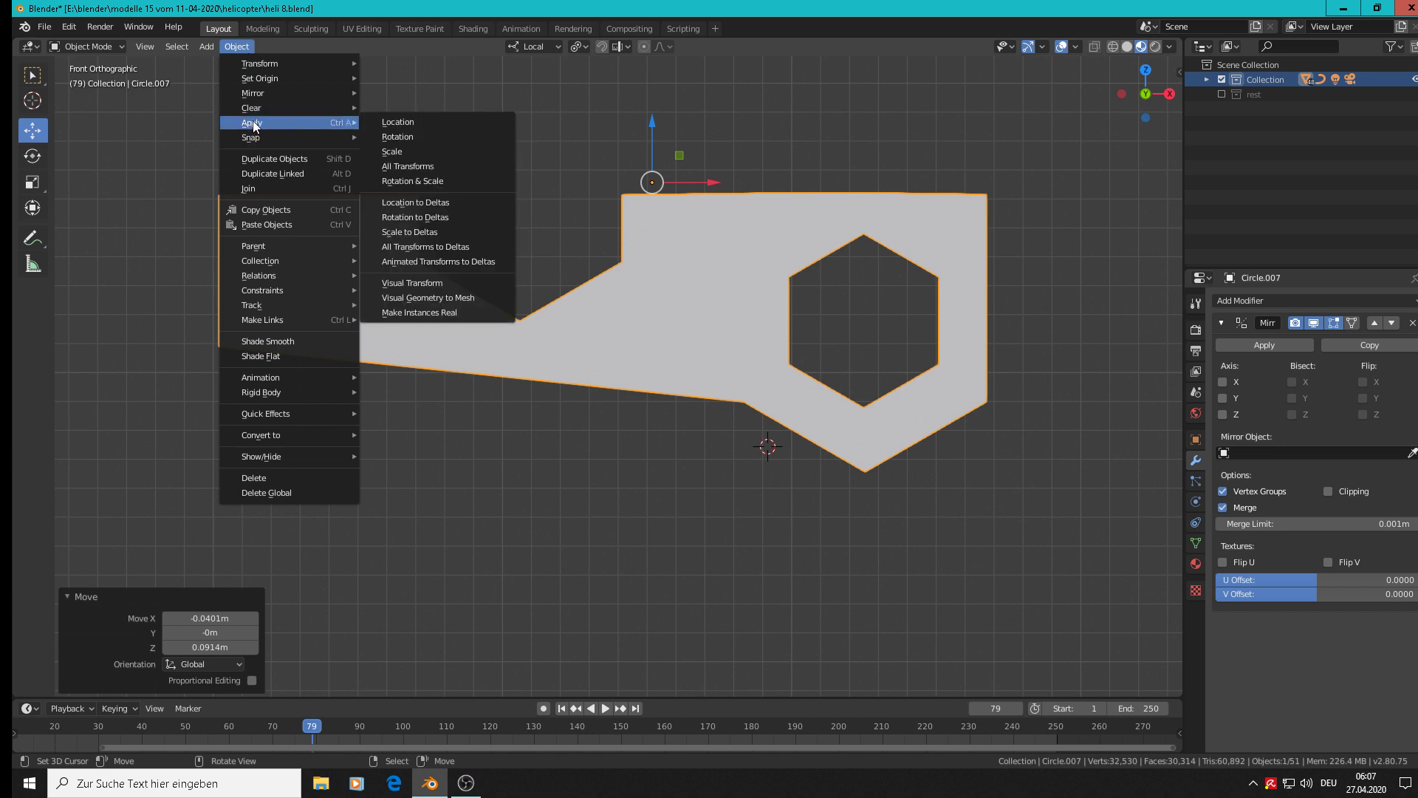
pyautogui.click(432, 185)
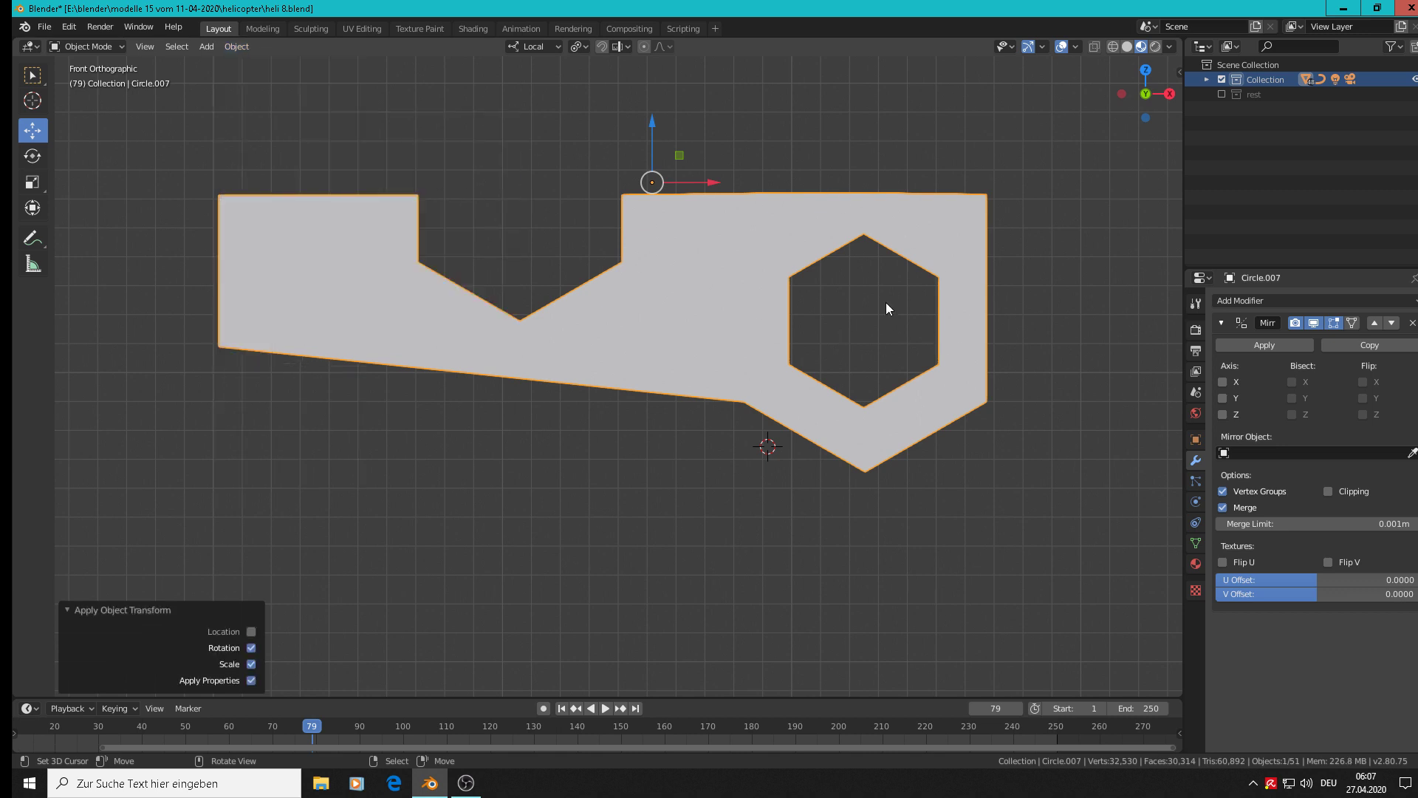
# Mirror the part across the Z axis and enable Clipping in the Mirror modifier.
pyautogui.click(1223, 415)
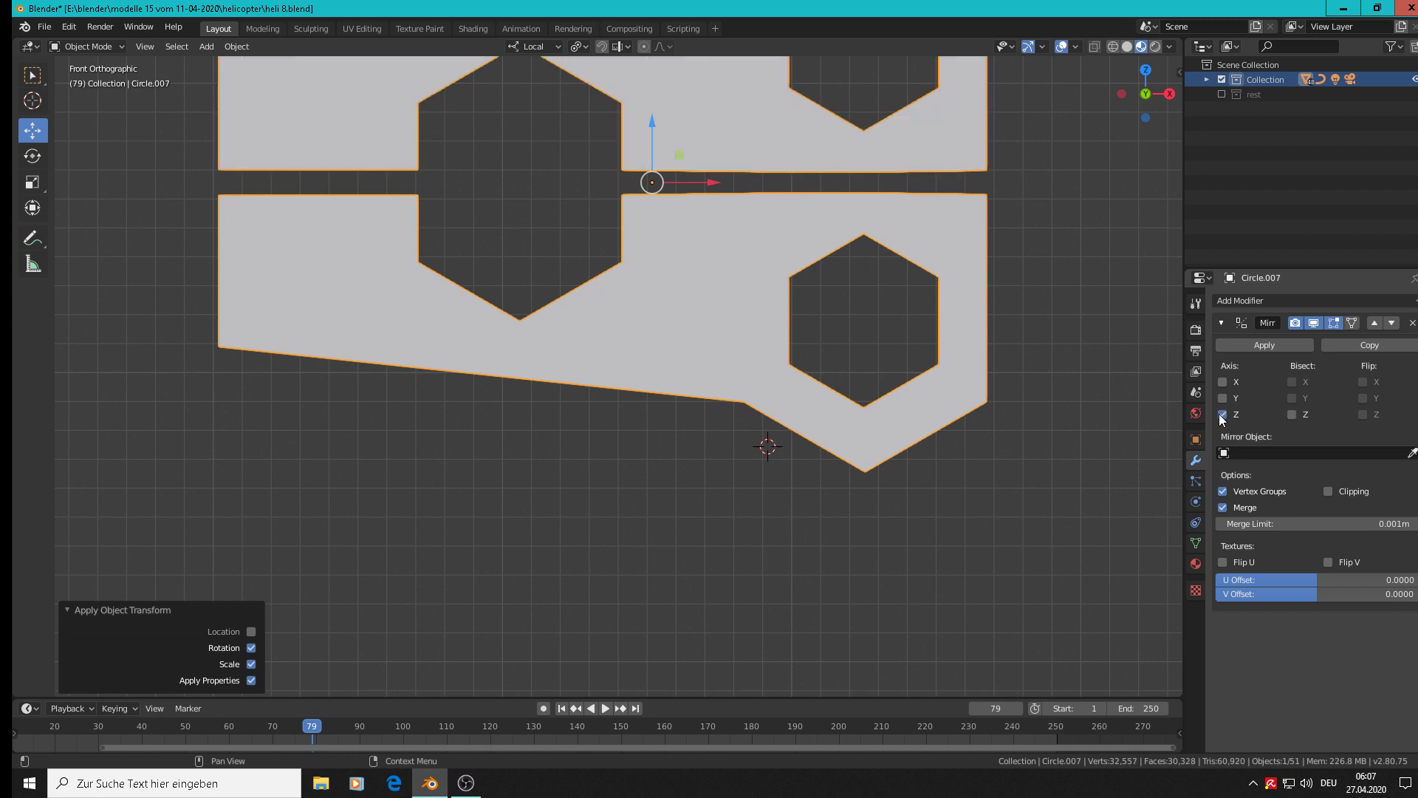
pyautogui.scroll(-4, 994, 367)
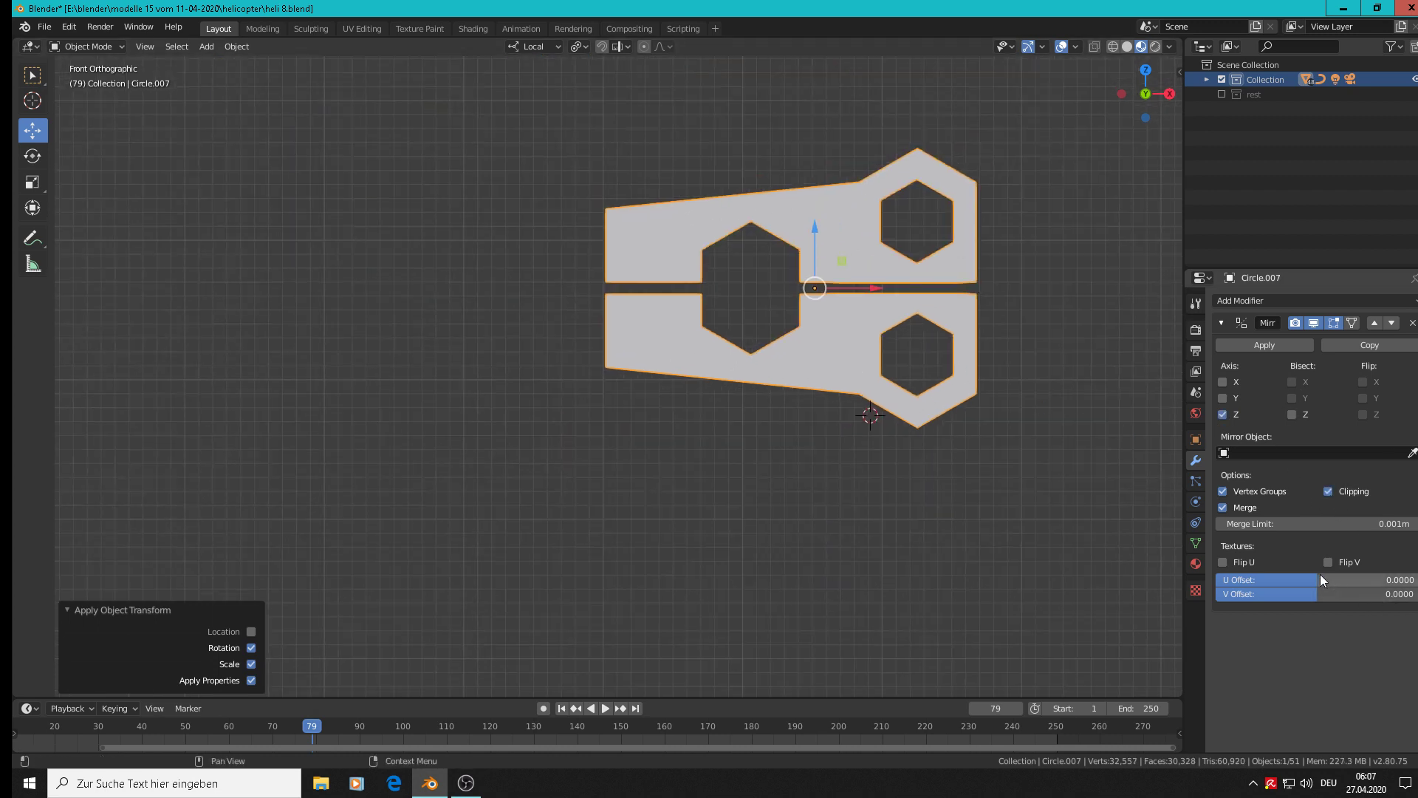
pyautogui.click(1328, 492)
pyautogui.scroll(2, 1047, 171)
pyautogui.keyDown('shift'); pyautogui.moveTo(1048, 172); pyautogui.dragTo(894, 255, button='middle'); pyautogui.keyUp('shift')
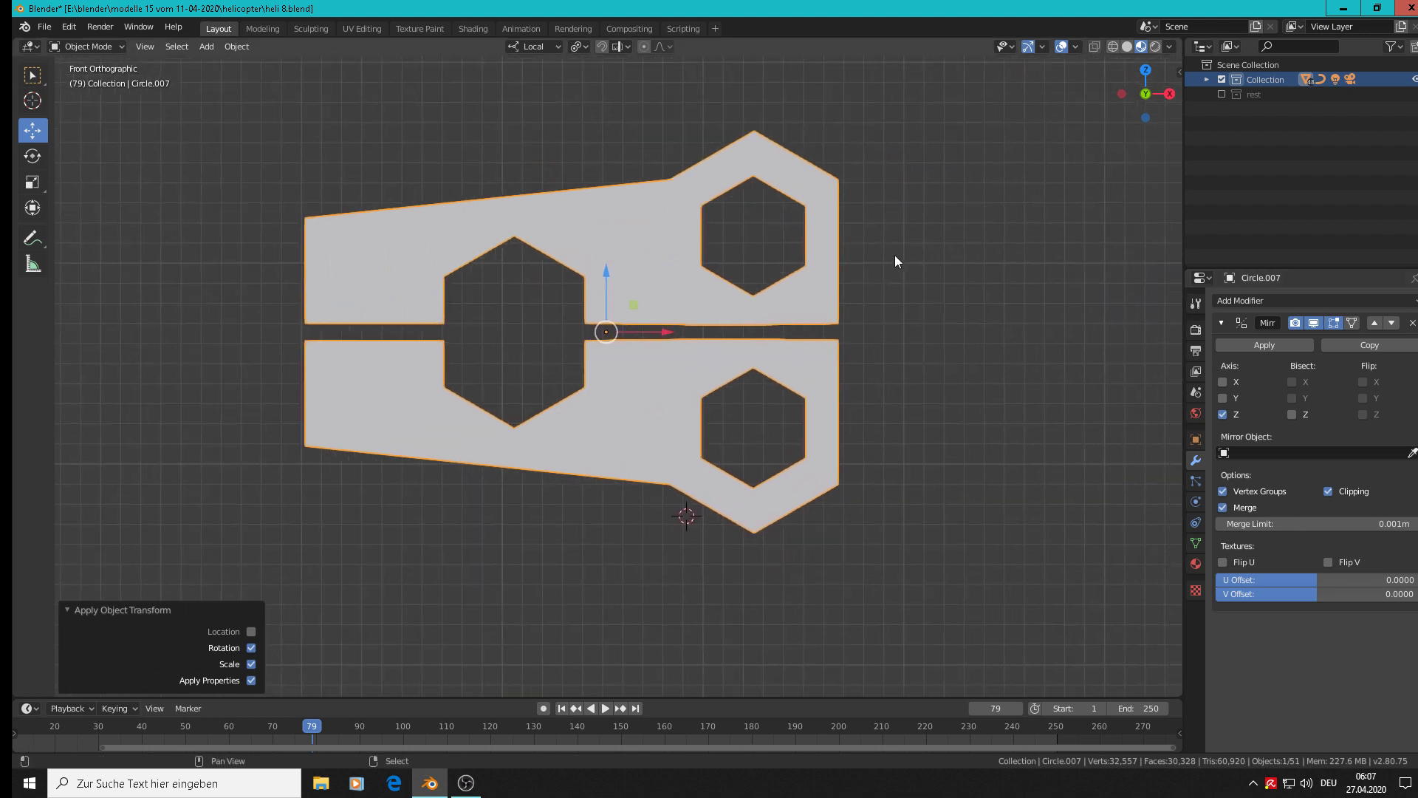
# Move the entire mesh up about 0.0044 m in local Z to close the gap between the mirrored halves, and return to Object Mode.
pyautogui.press('Tab')
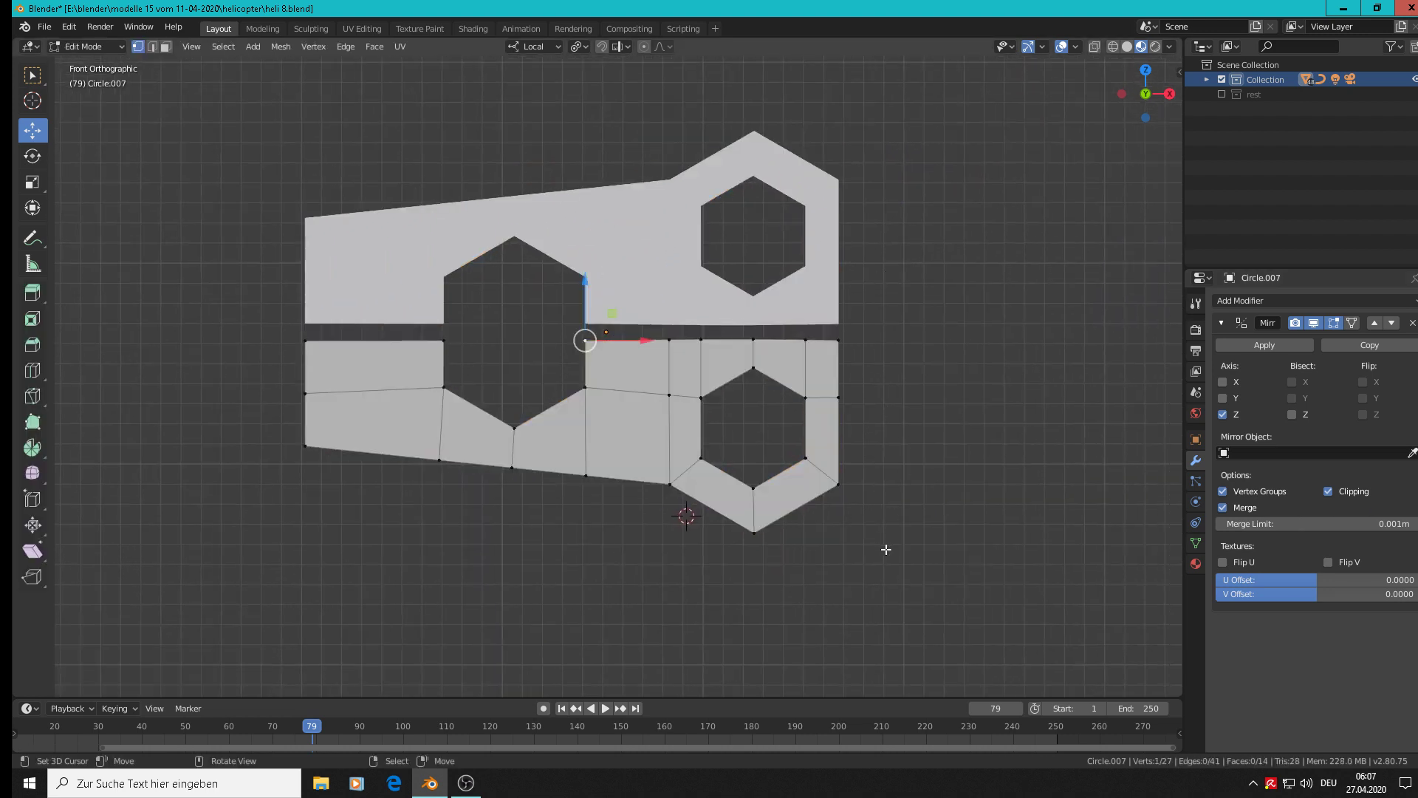
pyautogui.press('a')
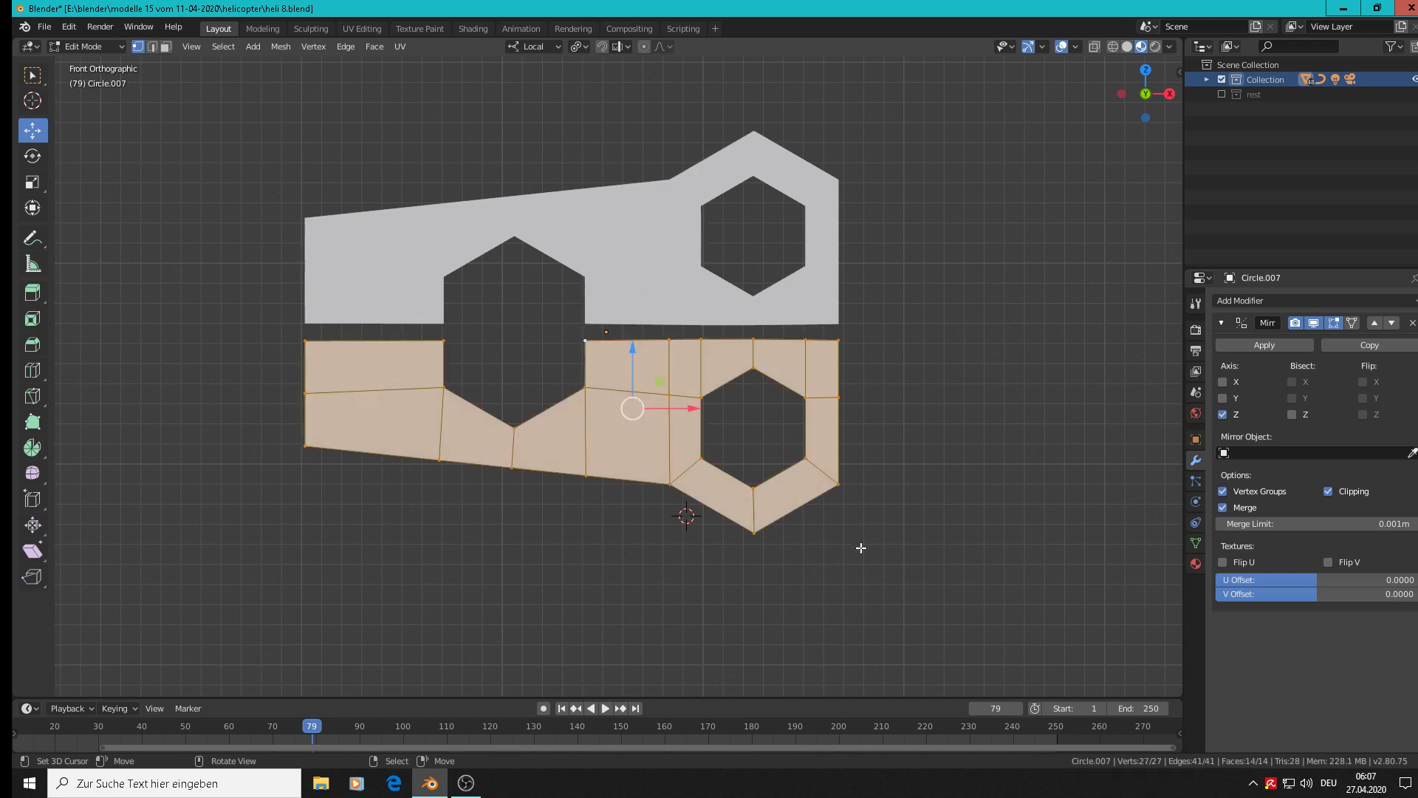
pyautogui.moveTo(633, 350); pyautogui.dragTo(638, 342)
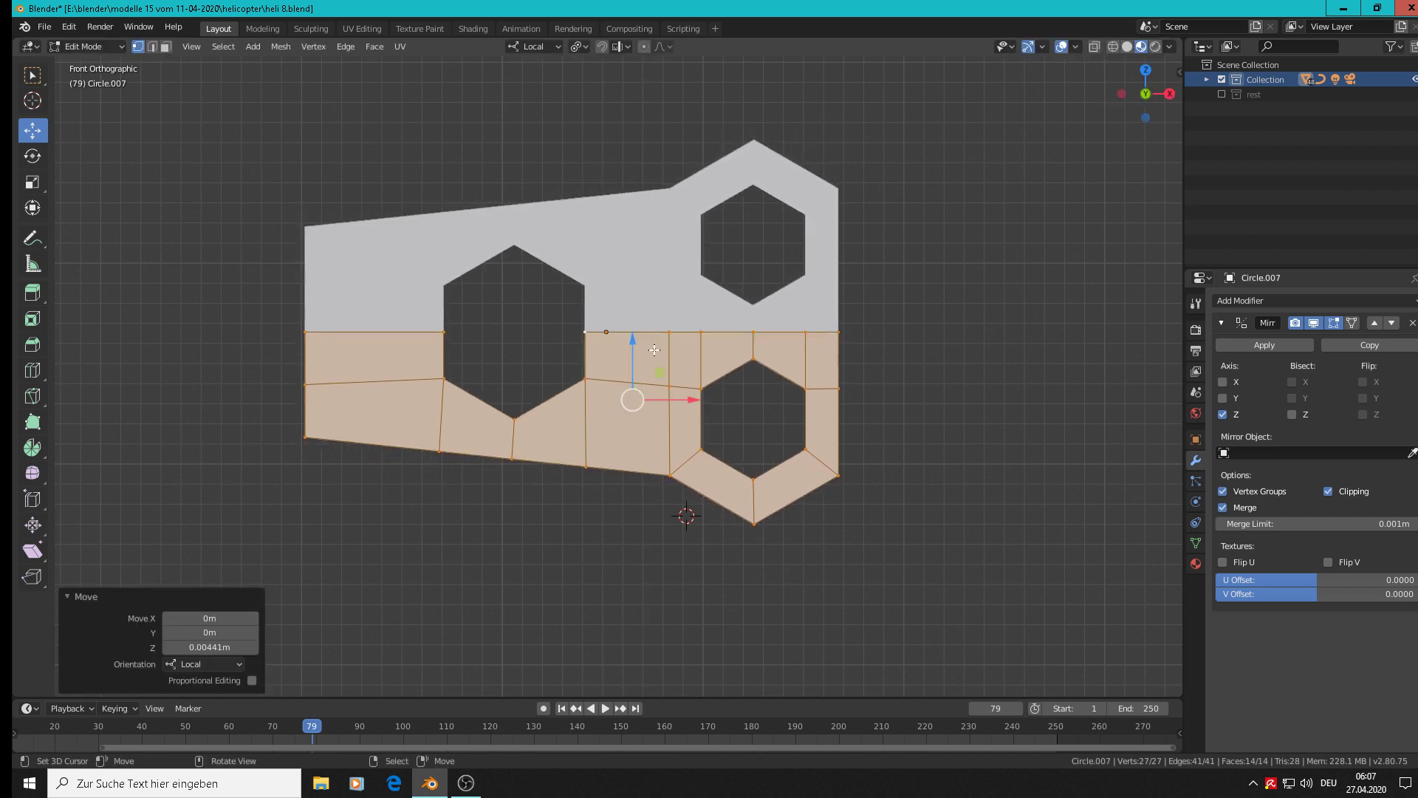
pyautogui.press('Tab')
pyautogui.scroll(-4, 980, 467)
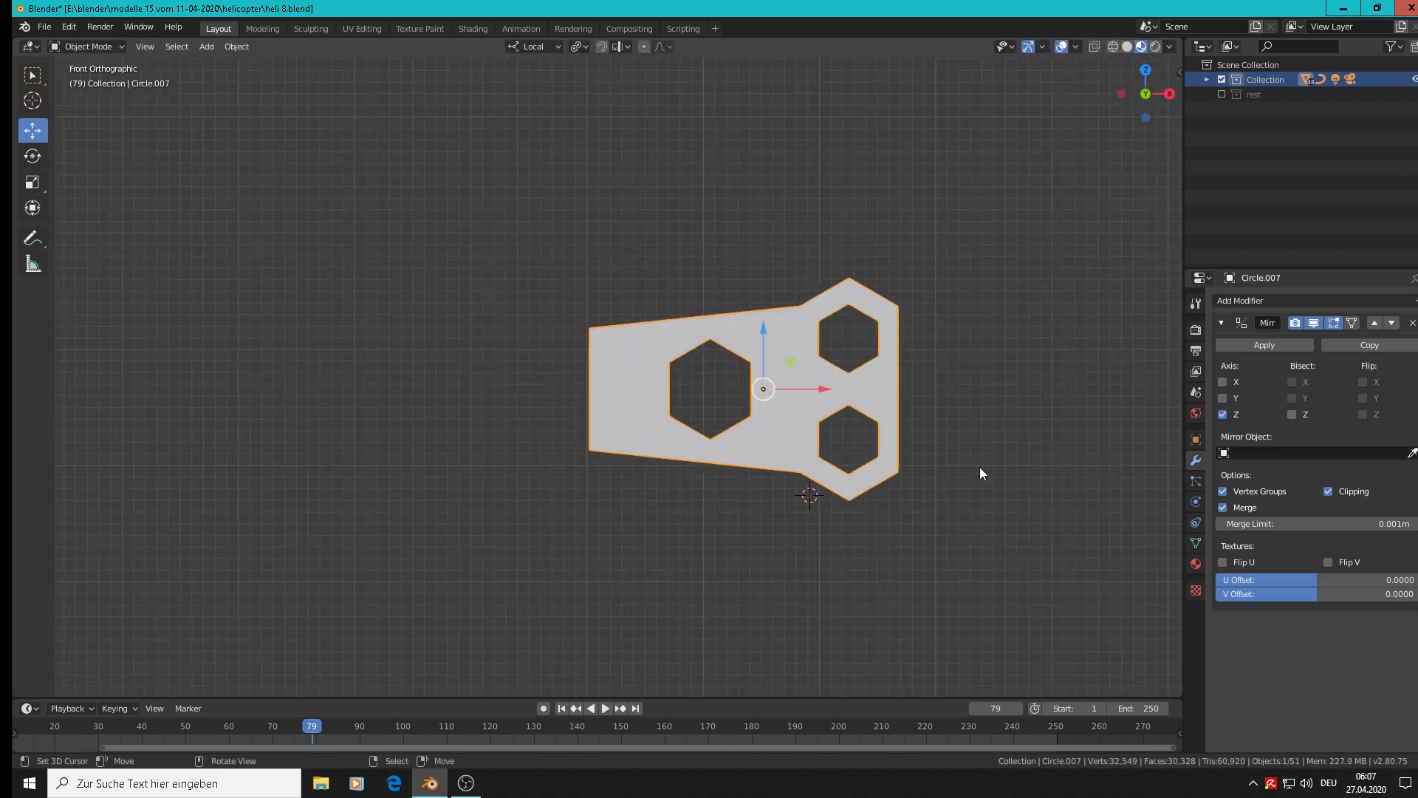
pyautogui.keyDown('shift'); pyautogui.moveTo(1027, 450); pyautogui.dragTo(390, 399, button='middle'); pyautogui.keyUp('shift')
pyautogui.scroll(-2, 444, 408)
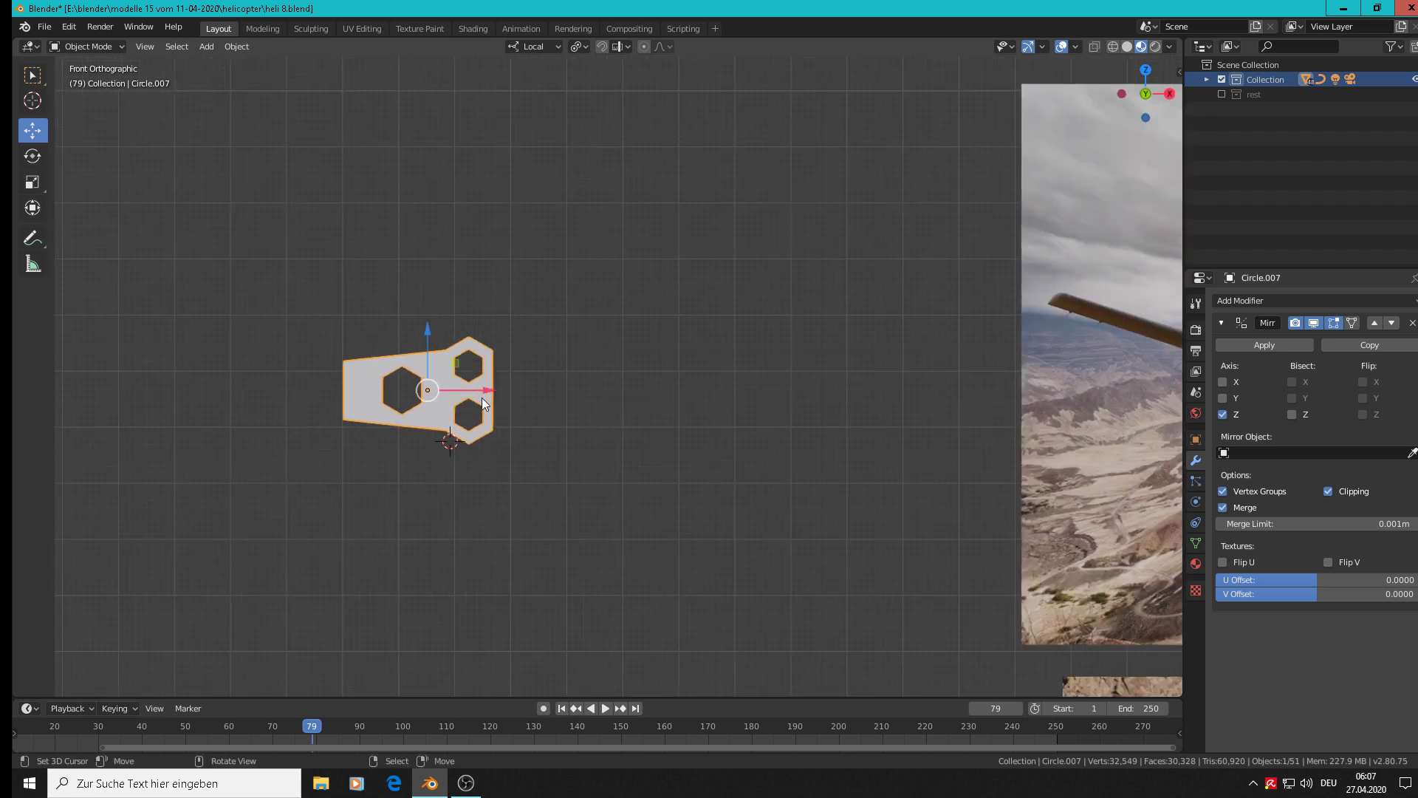
# Duplicate the finished plate, move the copy 0.535 m along local X, and save the file.
pyautogui.hotkey('shift', 'd')
pyautogui.press('Escape')
pyautogui.moveTo(485, 390); pyautogui.dragTo(784, 390)
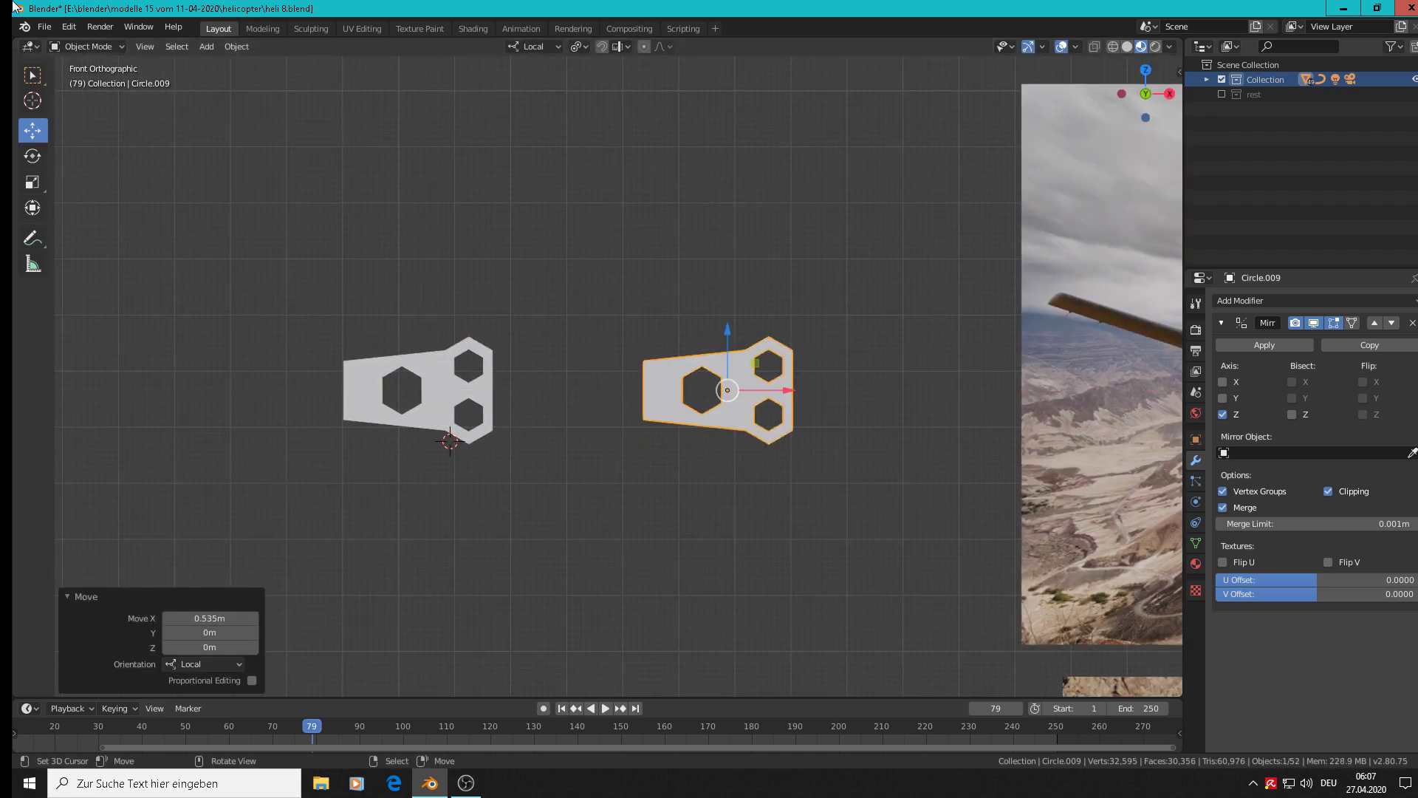
pyautogui.click(54, 31)
pyautogui.click(98, 127)
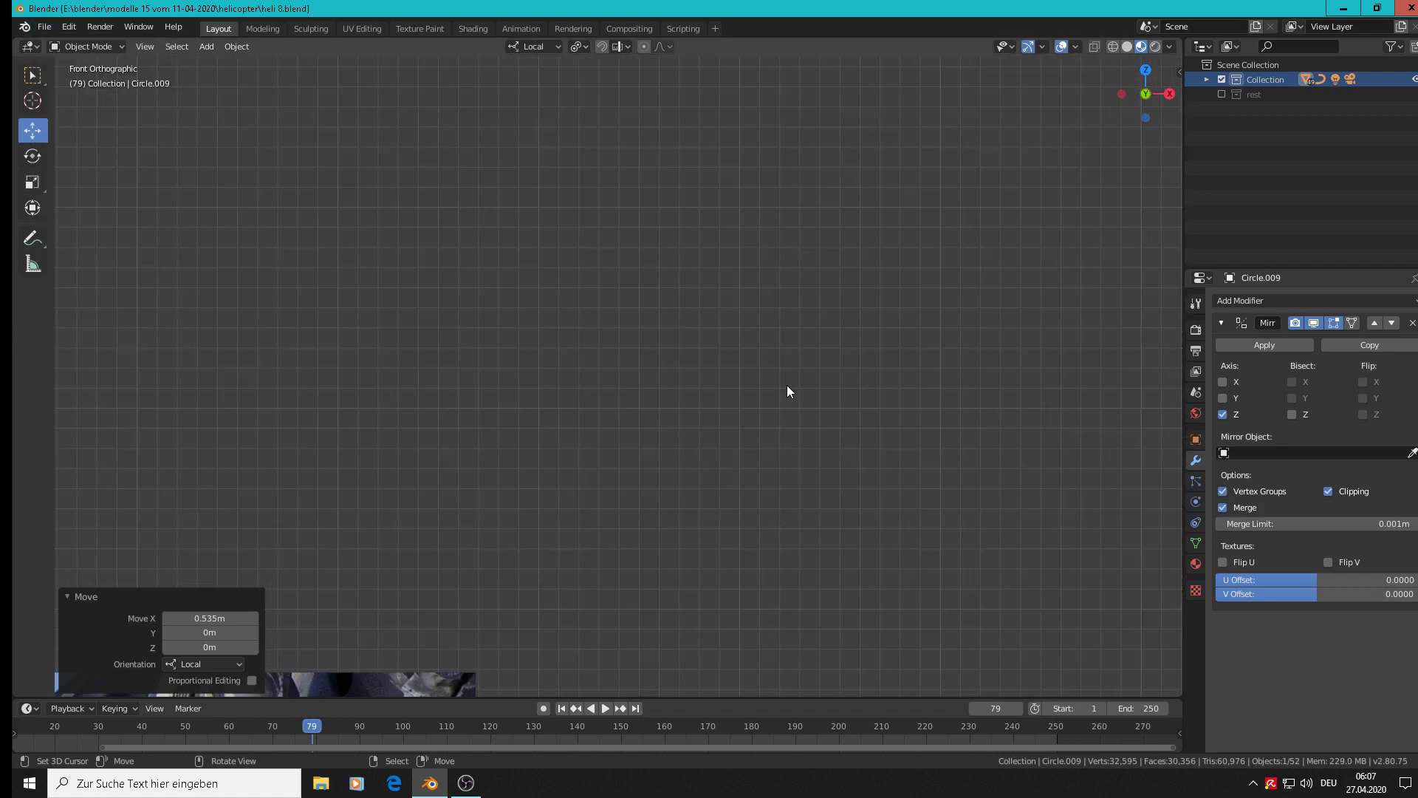
# Apply the copied plate's Mirror modifier, inspect its full mesh in Edit Mode, and return to Object Mode.
pyautogui.scroll(-10, 786, 384)
pyautogui.scroll(-3, 875, 486)
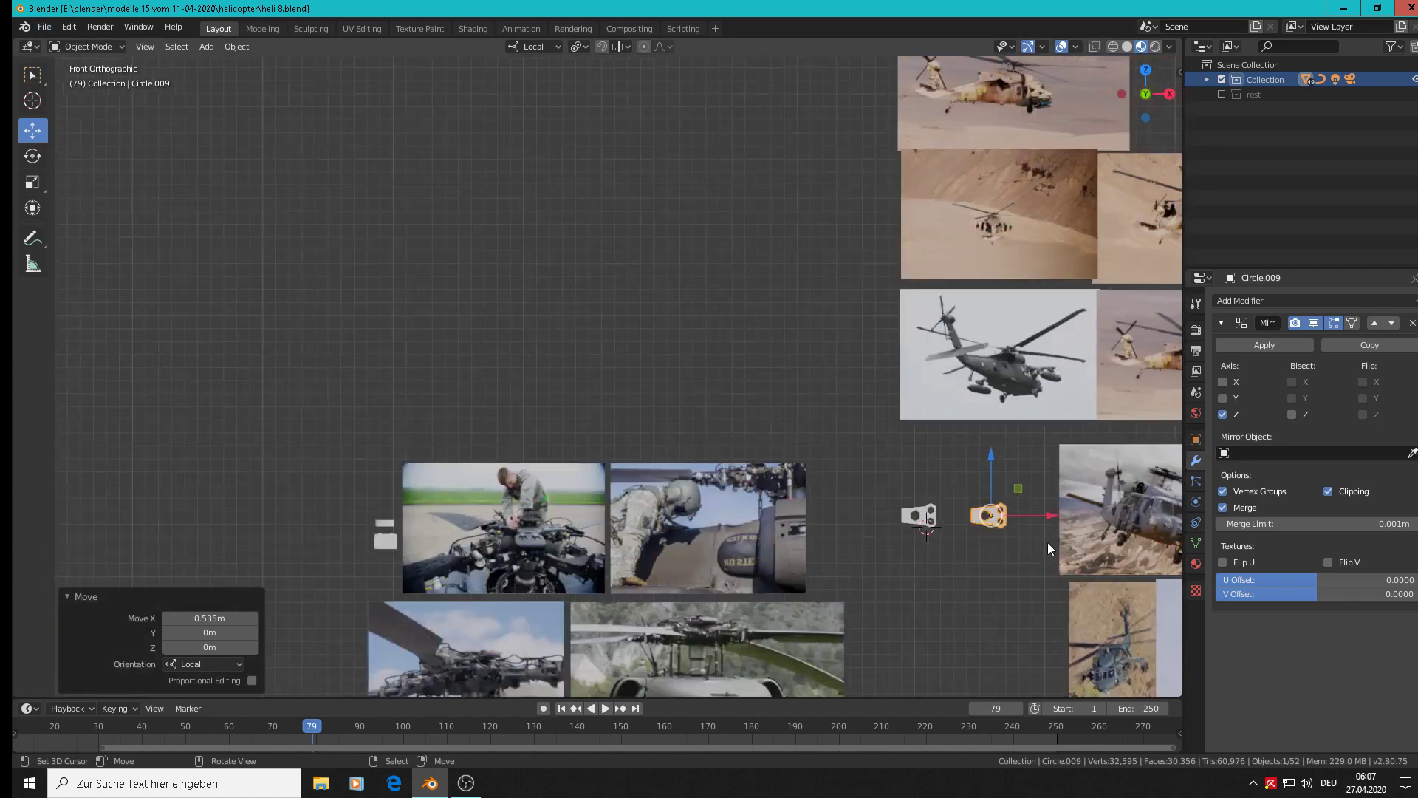
pyautogui.scroll(13, 1058, 529)
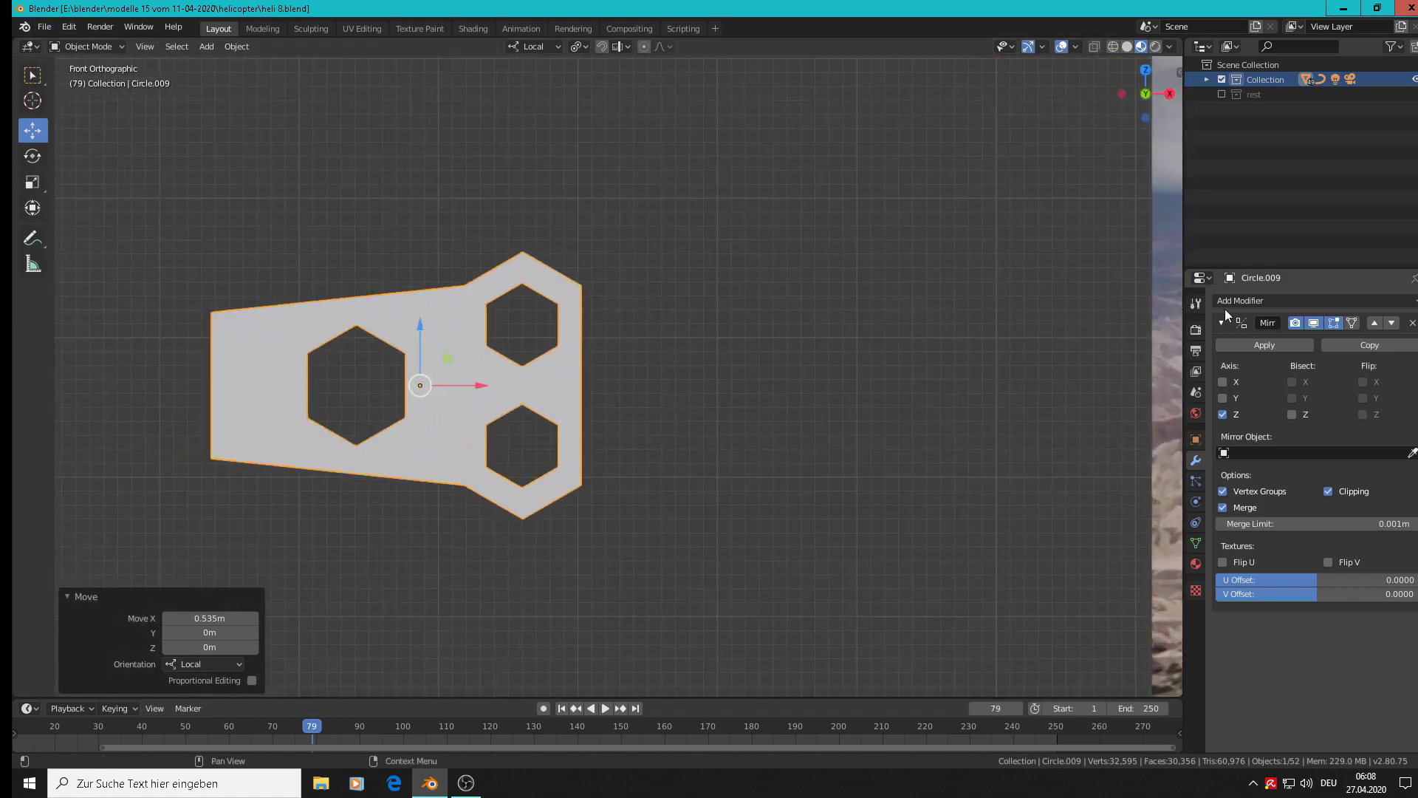
pyautogui.click(1254, 340)
pyautogui.press('Tab')
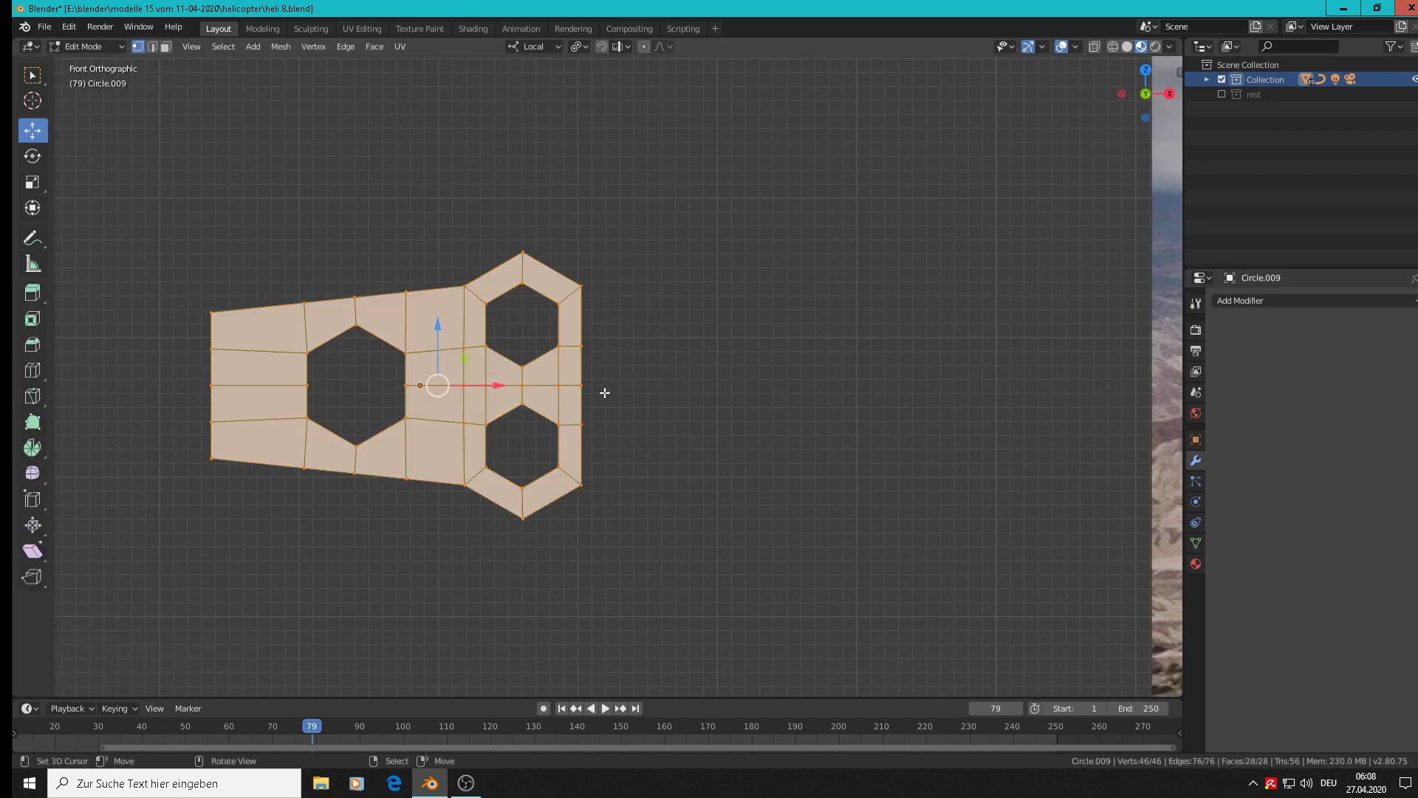
pyautogui.scroll(3, 477, 397)
pyautogui.scroll(-3, 477, 397)
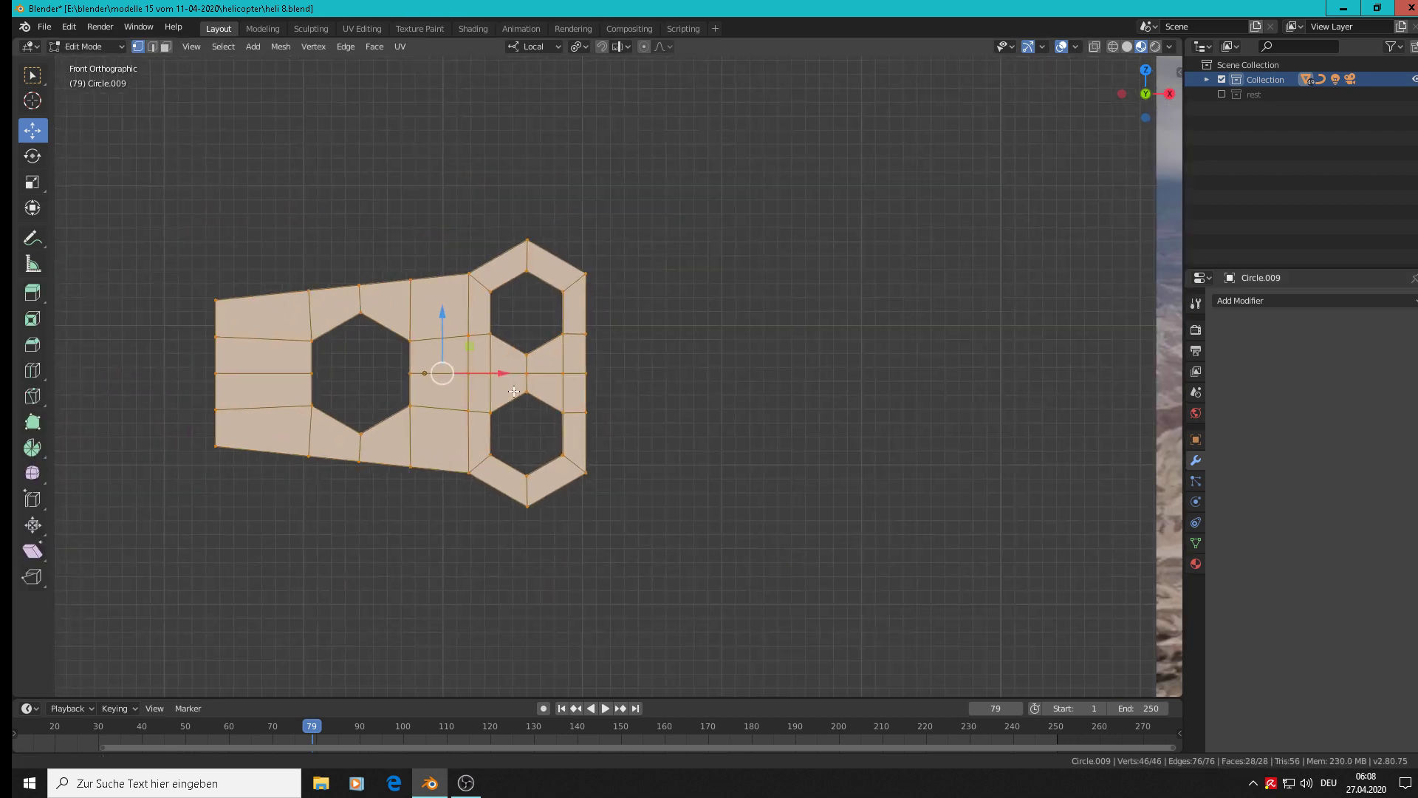
pyautogui.keyDown('shift'); pyautogui.moveTo(591, 382); pyautogui.dragTo(755, 381, button='middle'); pyautogui.keyUp('shift')
pyautogui.press('Tab')
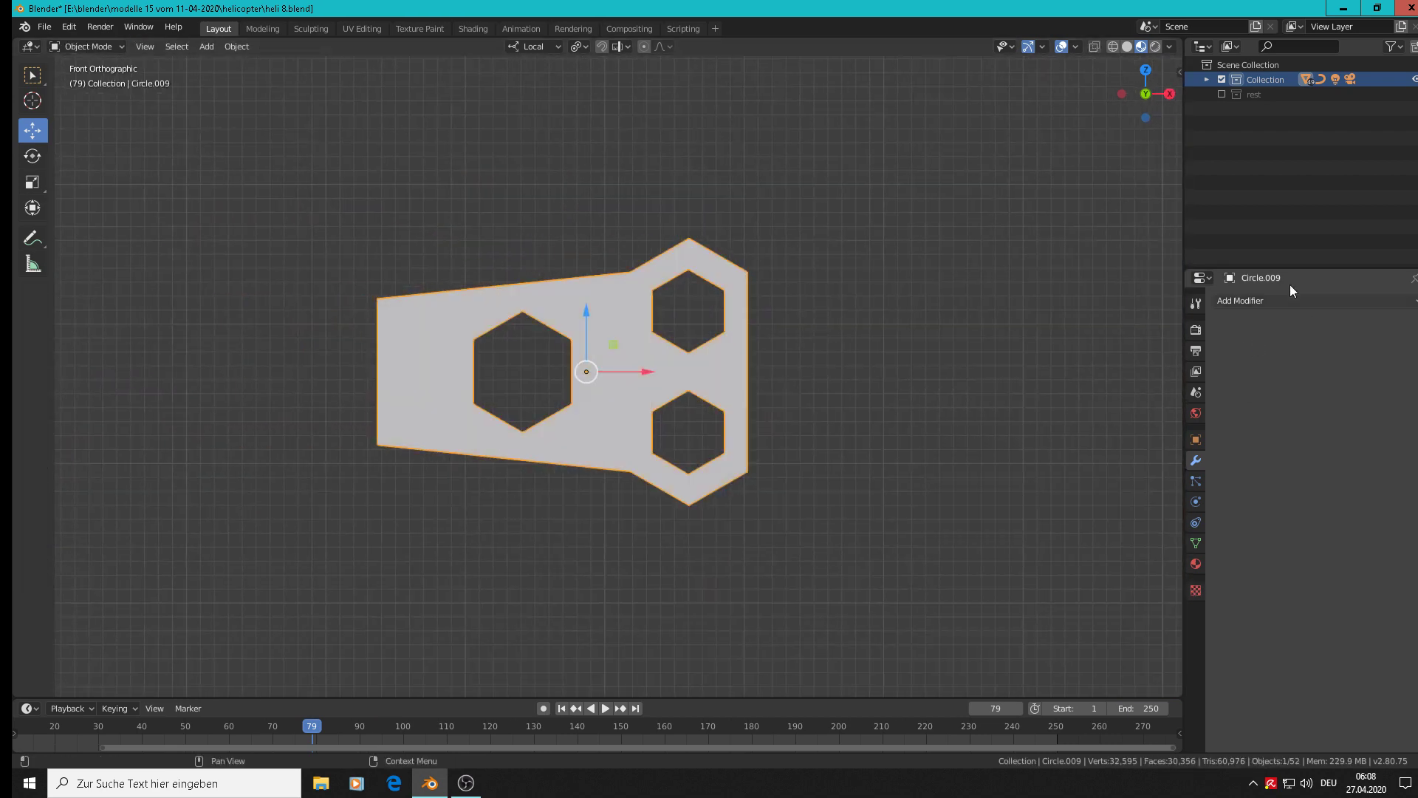
# Add a Subdivision Surface modifier to the copied plate with 2 viewport subdivisions, and enter Edit Mode.
pyautogui.click(1242, 300)
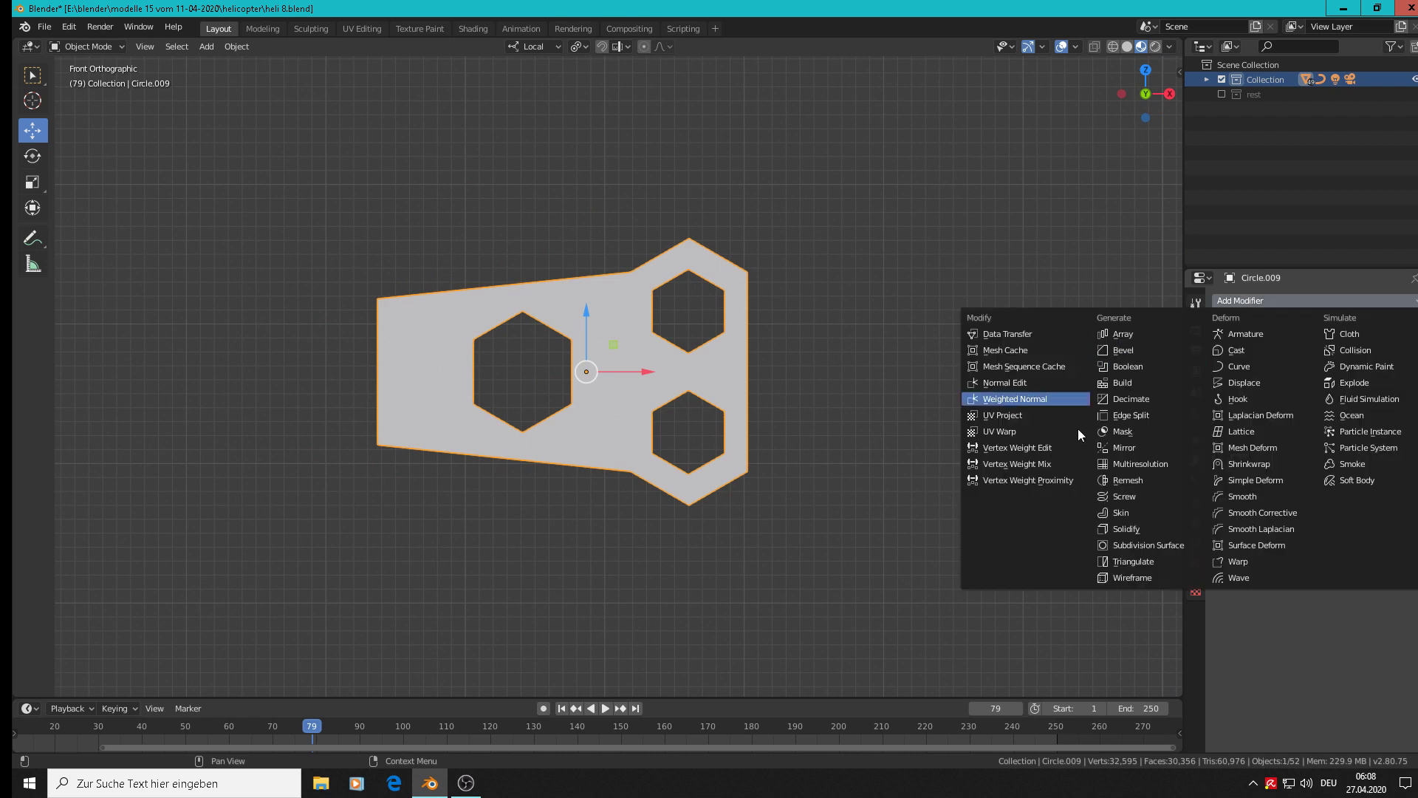
pyautogui.click(1162, 545)
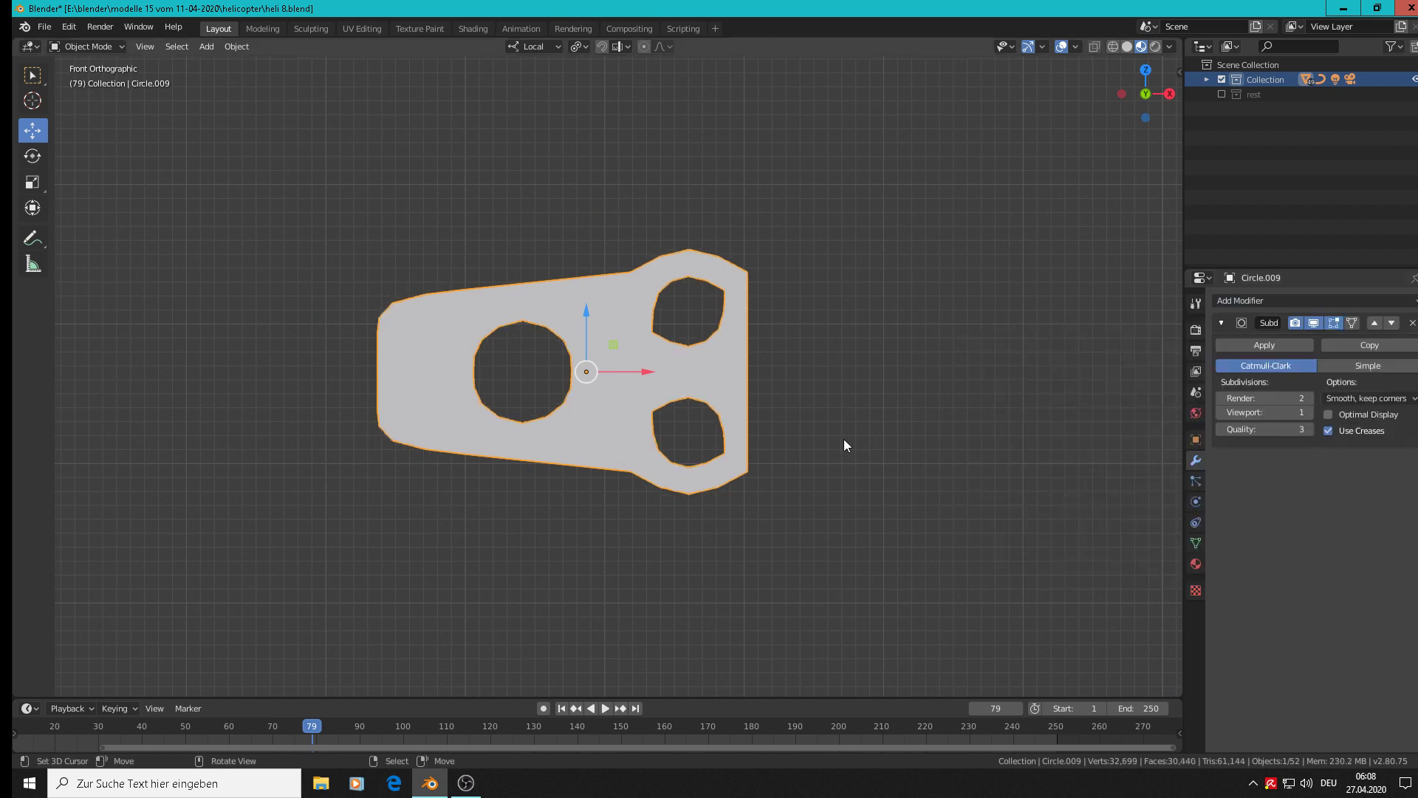
pyautogui.press('Tab')
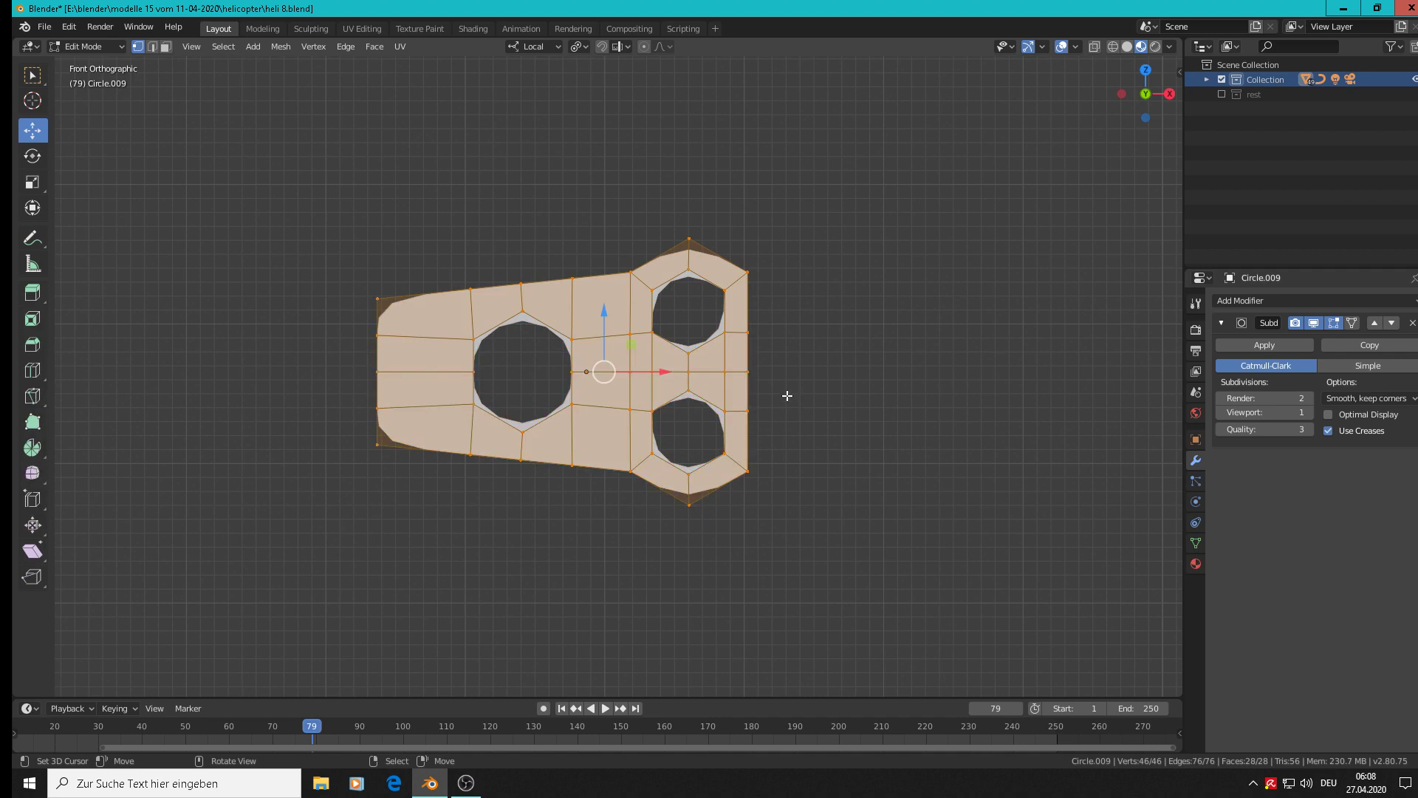
pyautogui.click(1311, 411)
pyautogui.scroll(3, 699, 371)
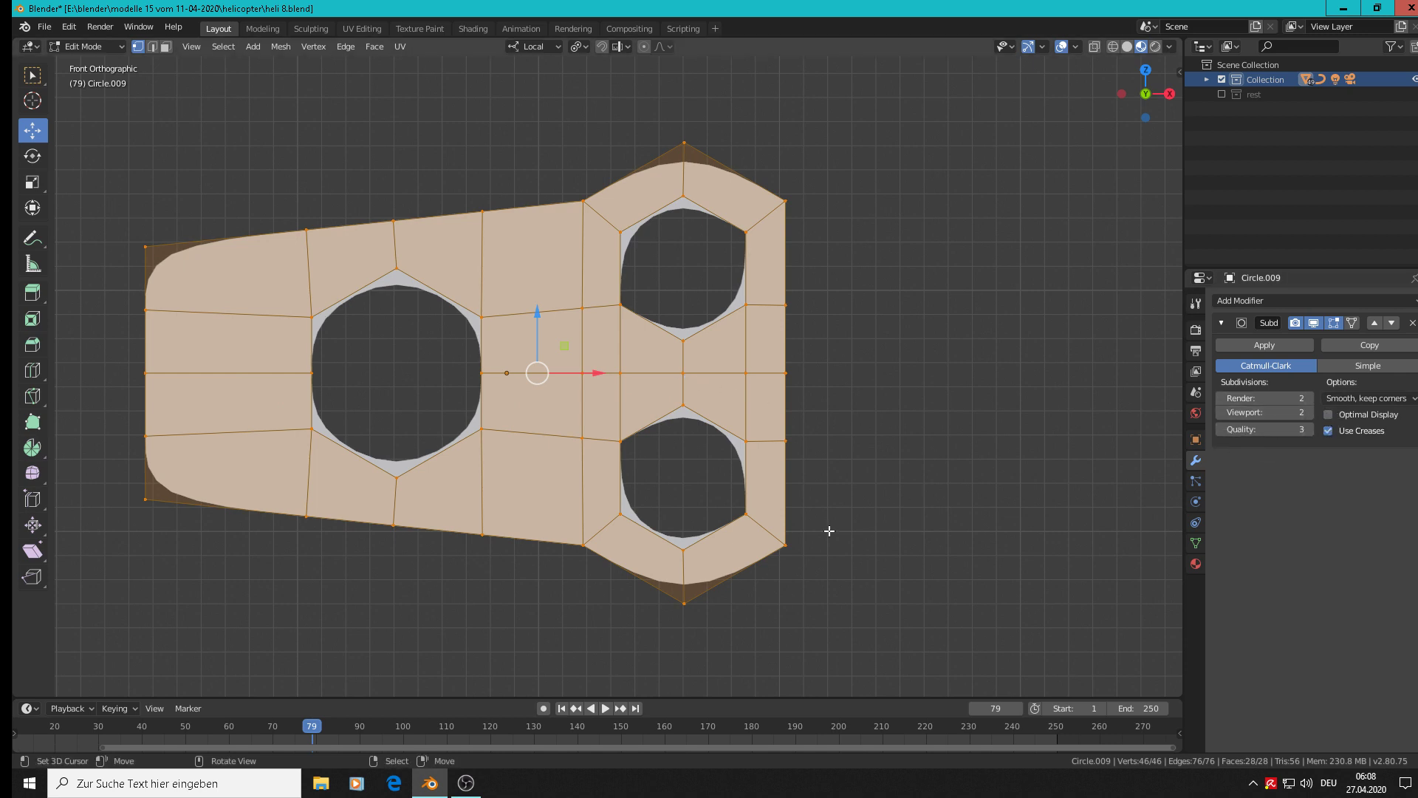
pyautogui.press('Tab')
pyautogui.press('Tab')
# Try filling the lower small hole's edge loop with a face, and undo the fill.
pyautogui.keyDown('alt'); pyautogui.click(684, 425); pyautogui.keyUp('alt')
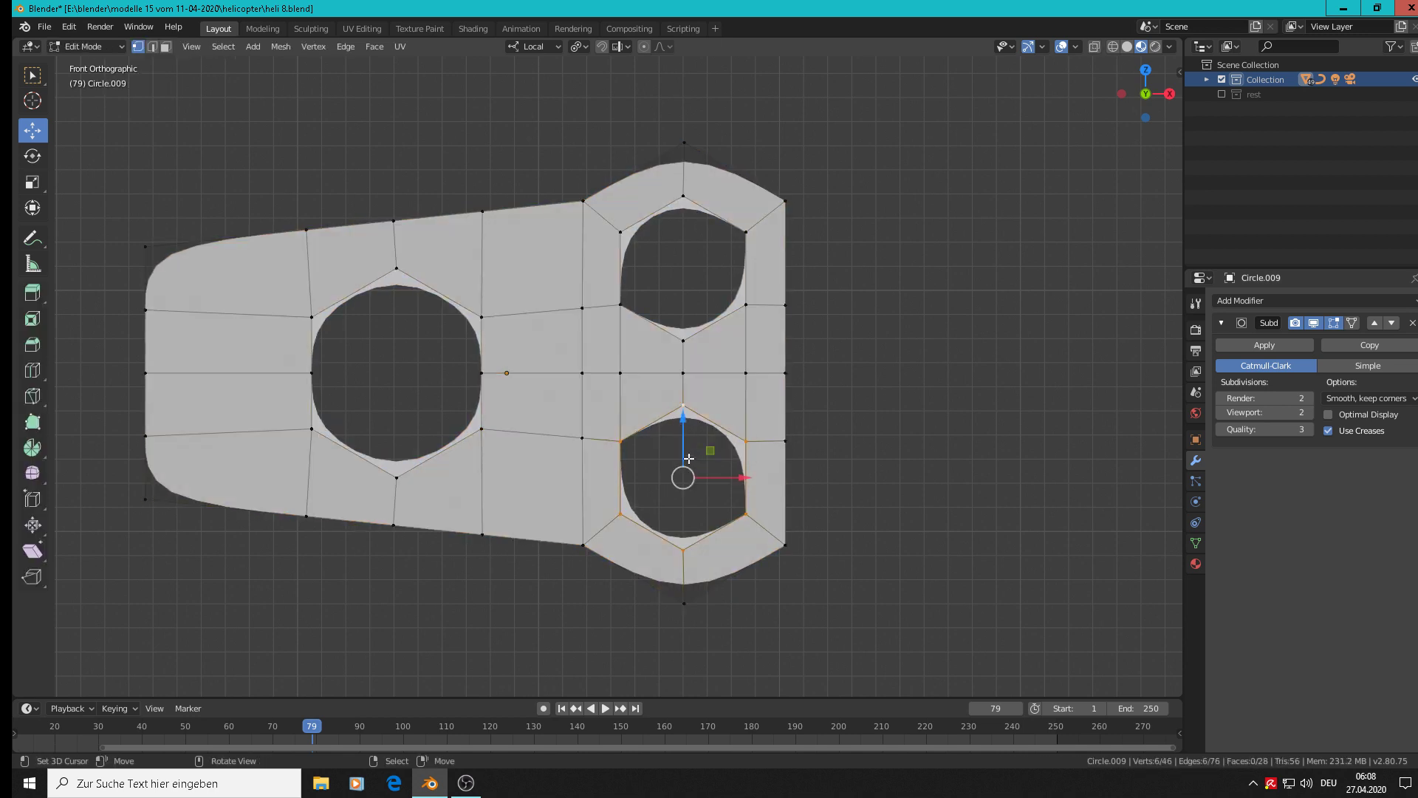
pyautogui.press('f')
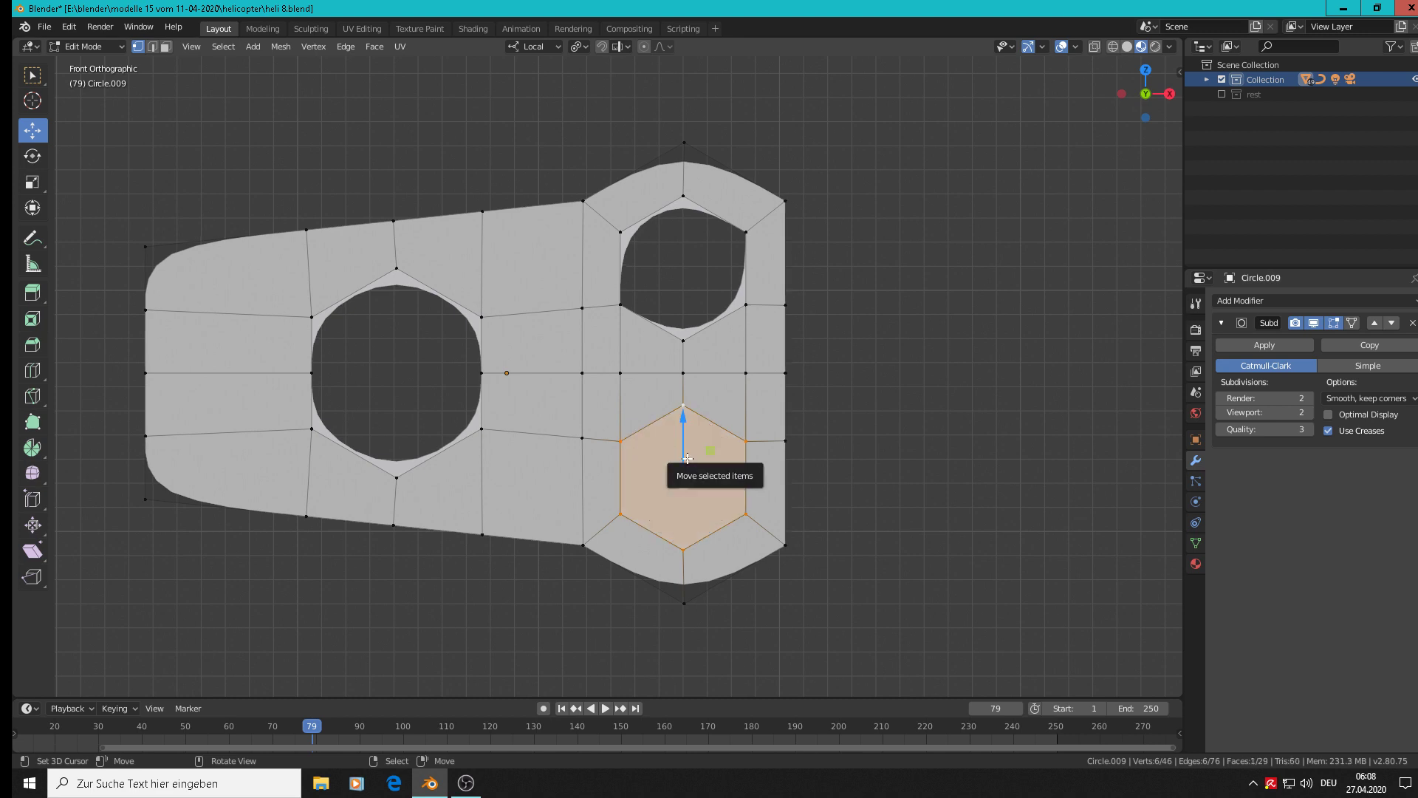
pyautogui.press('ctrl')
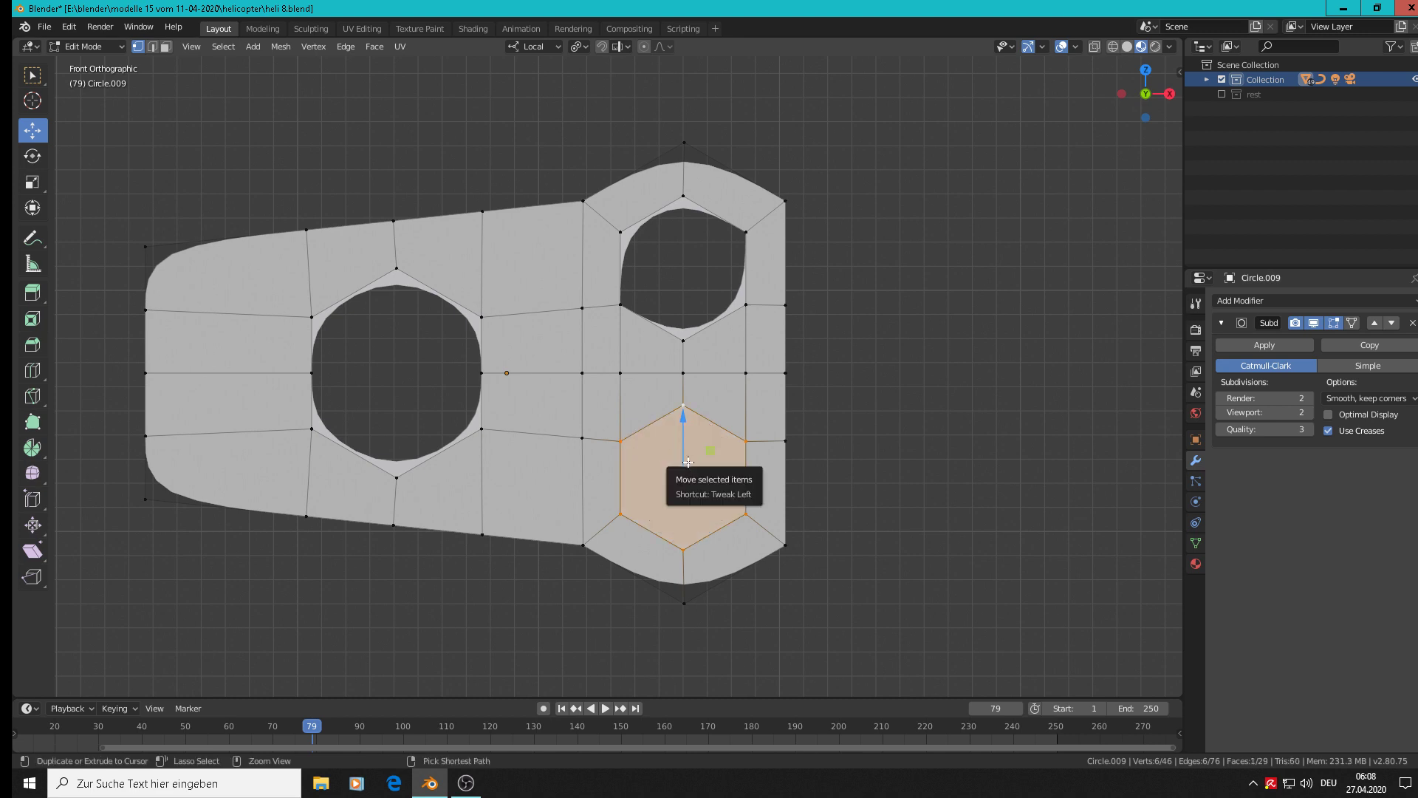
pyautogui.hotkey('ctrl', 'z')
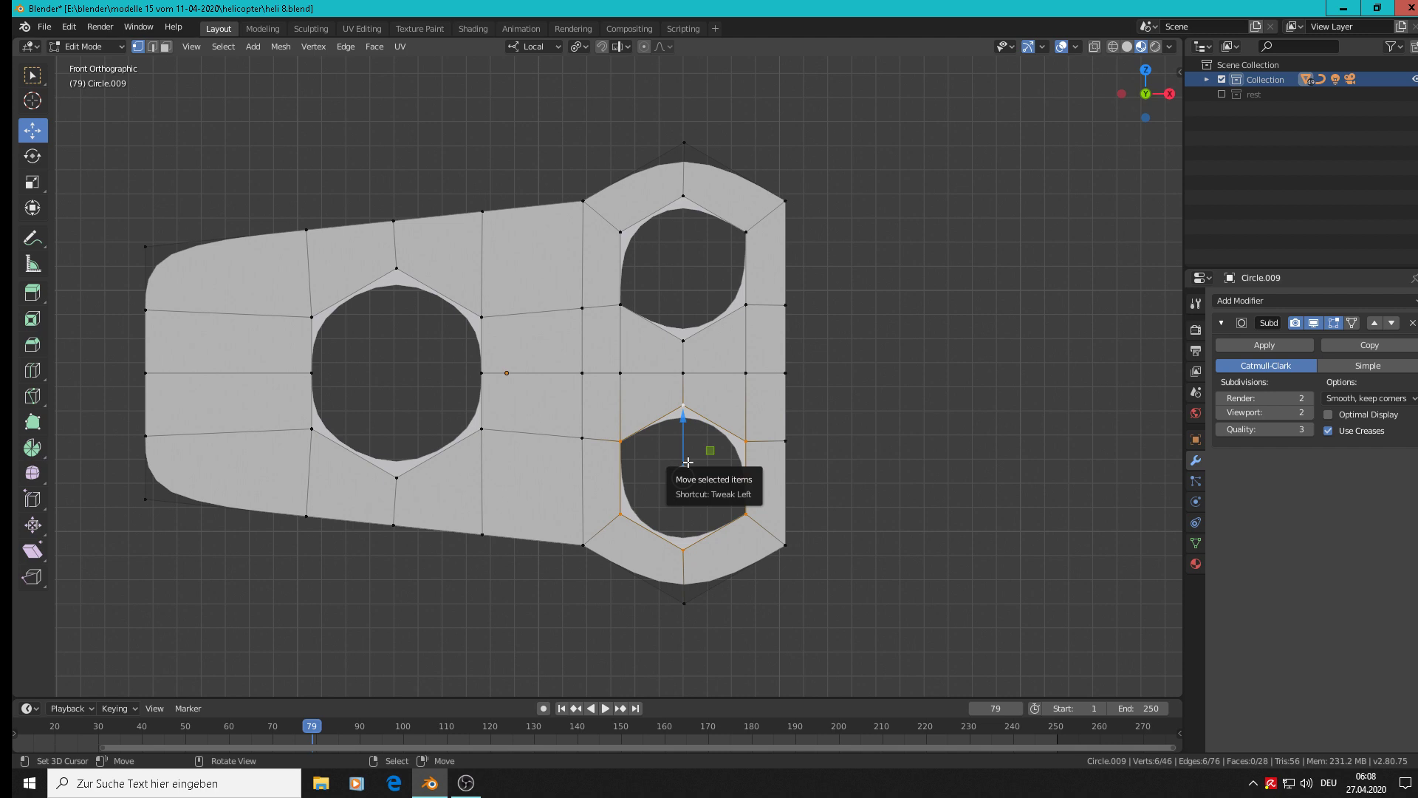
pyautogui.moveTo(688, 462)
pyautogui.mouseDown()
pyautogui.moveTo(665, 440)
pyautogui.moveTo(712, 430)
pyautogui.moveTo(754, 468)
pyautogui.moveTo(734, 439)
pyautogui.moveTo(709, 459)
pyautogui.mouseUp()
pyautogui.press('Escape')
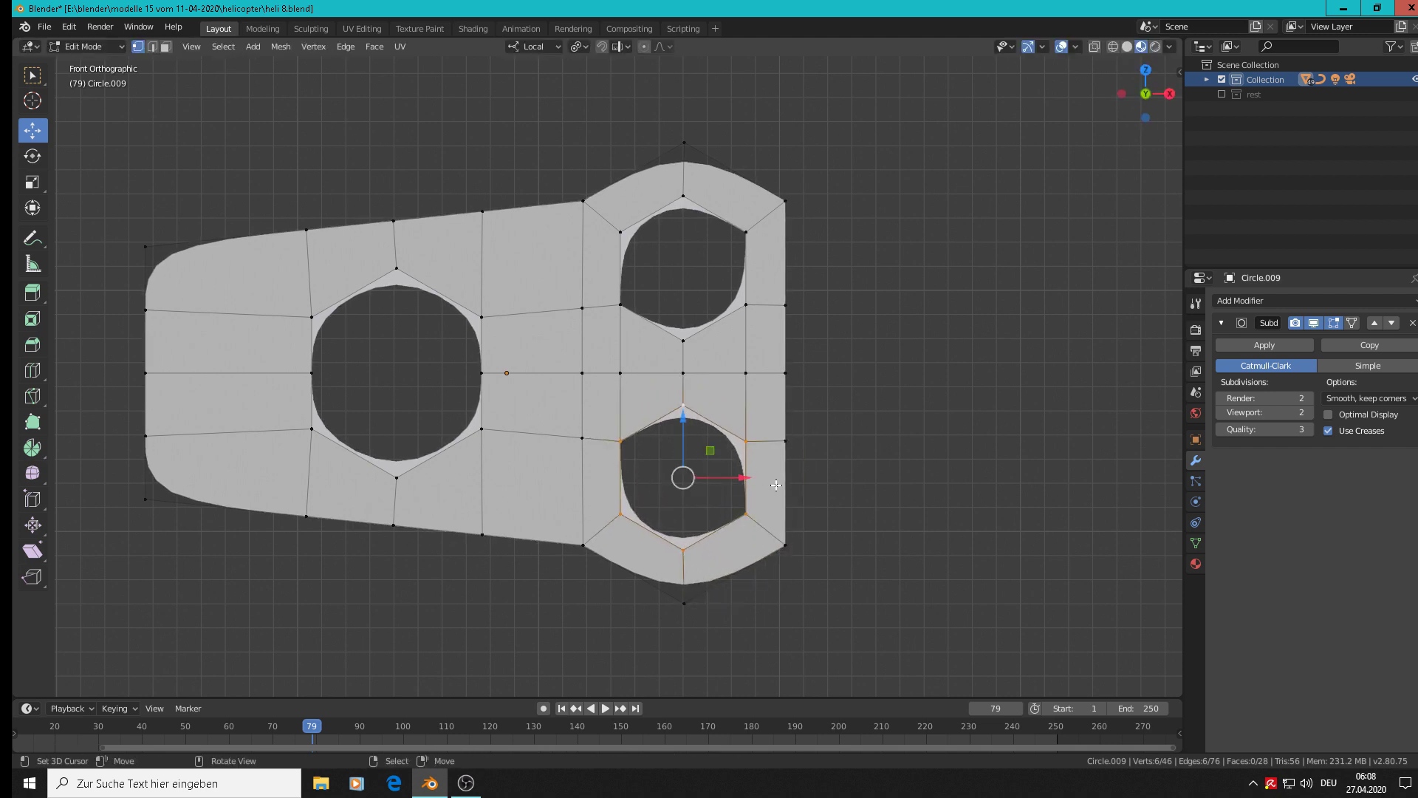
# Test the connections of the vertices beside and between the small holes with trial moves, cancelling each one.
pyautogui.keyDown('alt'); pyautogui.click(602, 440); pyautogui.keyUp('alt')
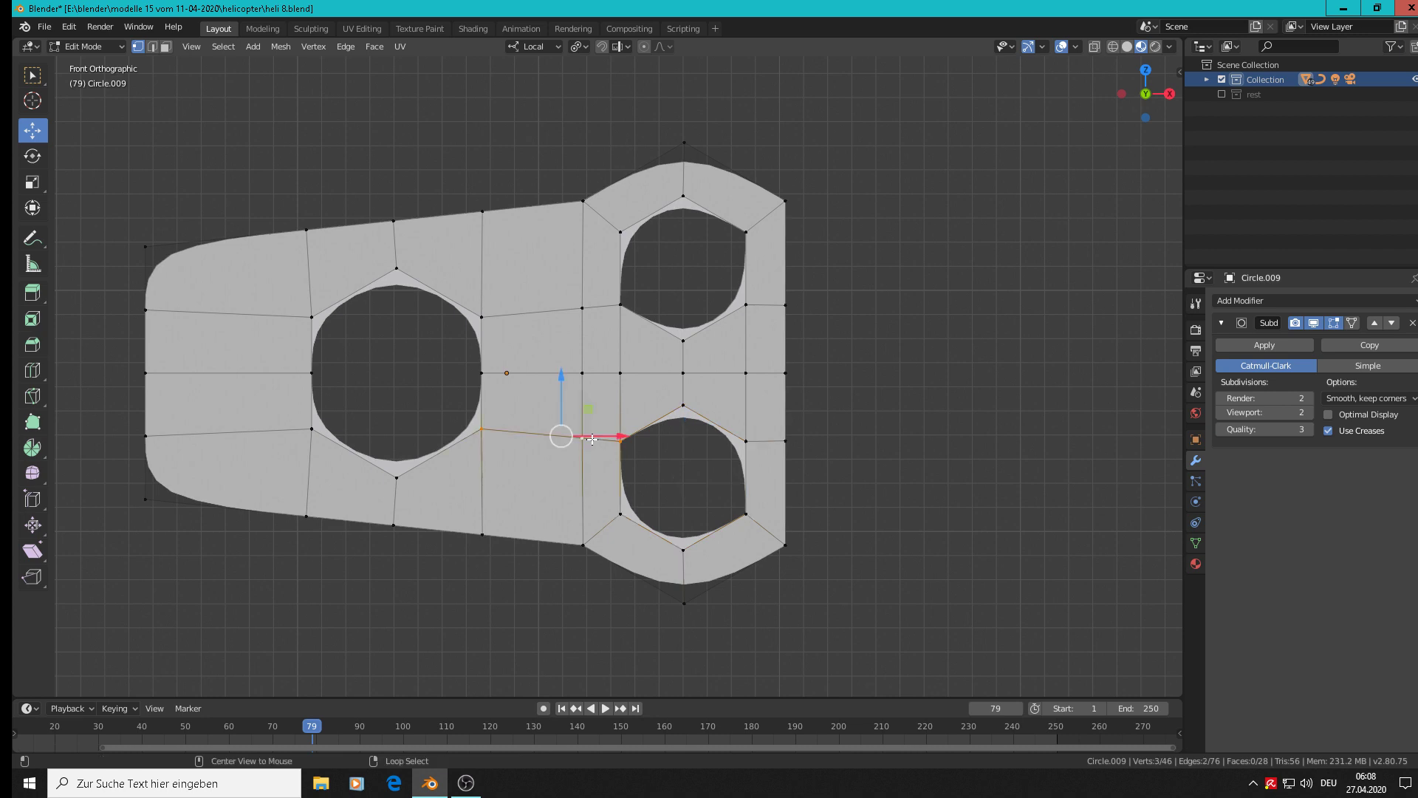
pyautogui.scroll(3, 627, 473)
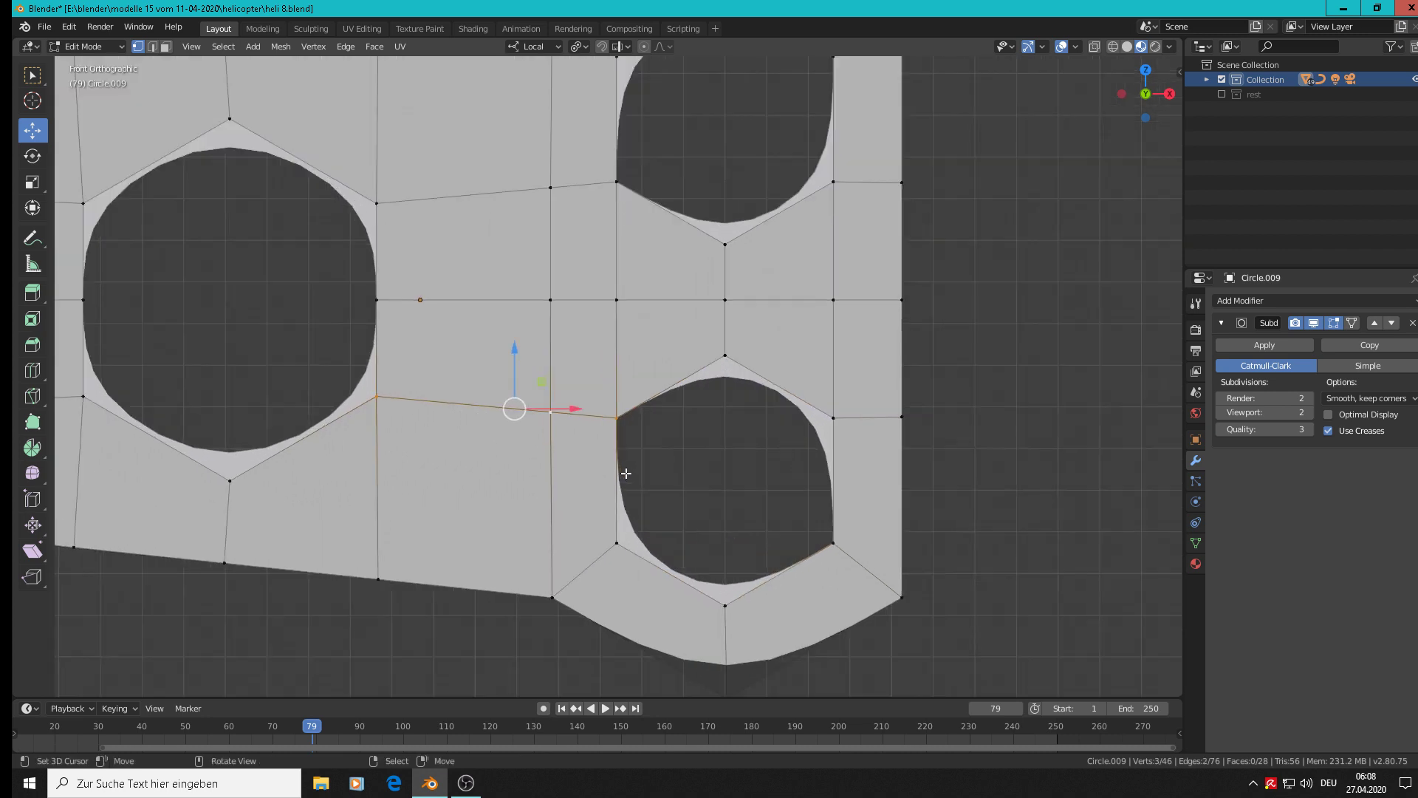
pyautogui.scroll(-2, 626, 473)
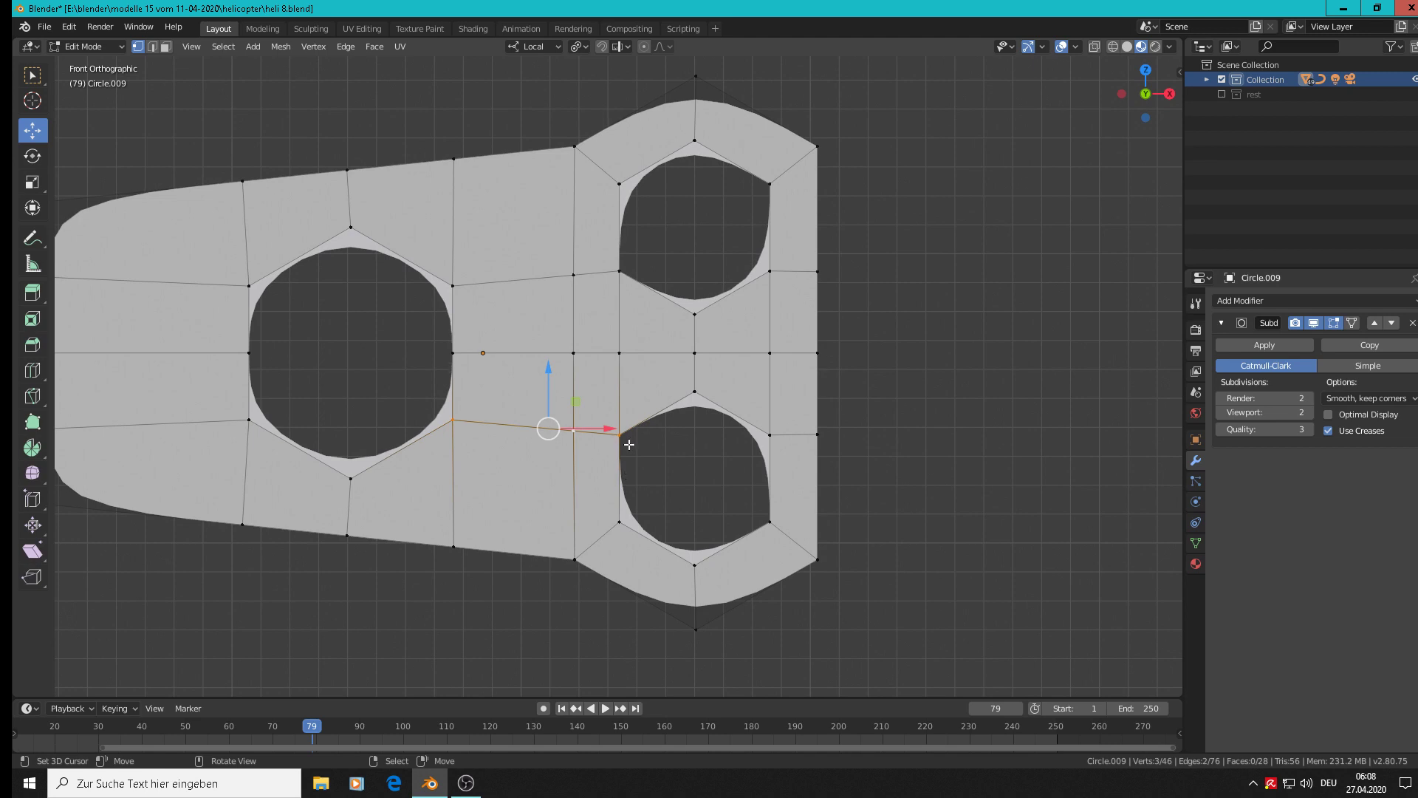
pyautogui.click(626, 443)
pyautogui.press('g')
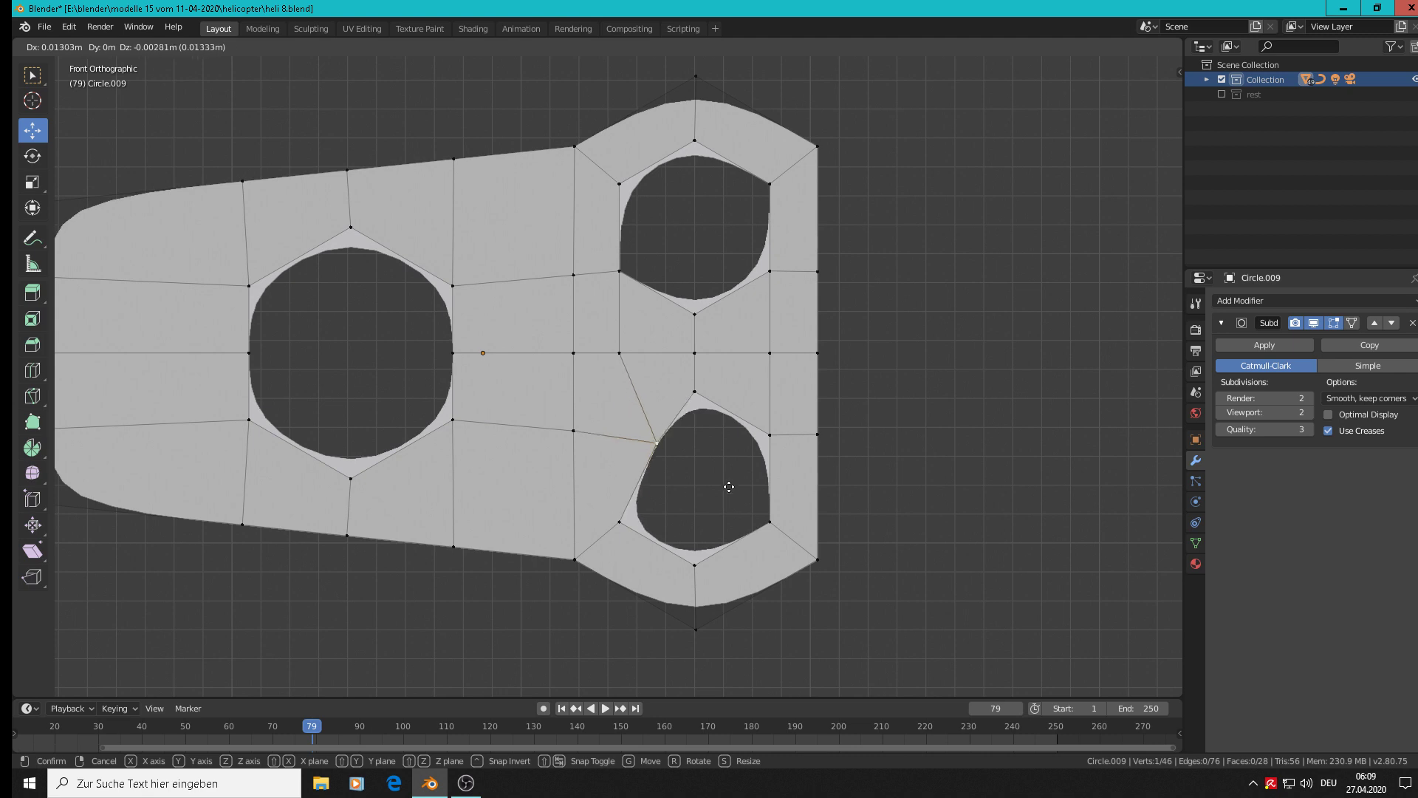
pyautogui.press('Escape')
pyautogui.press('g')
pyautogui.rightClick(692, 390)
pyautogui.rightClick(625, 359)
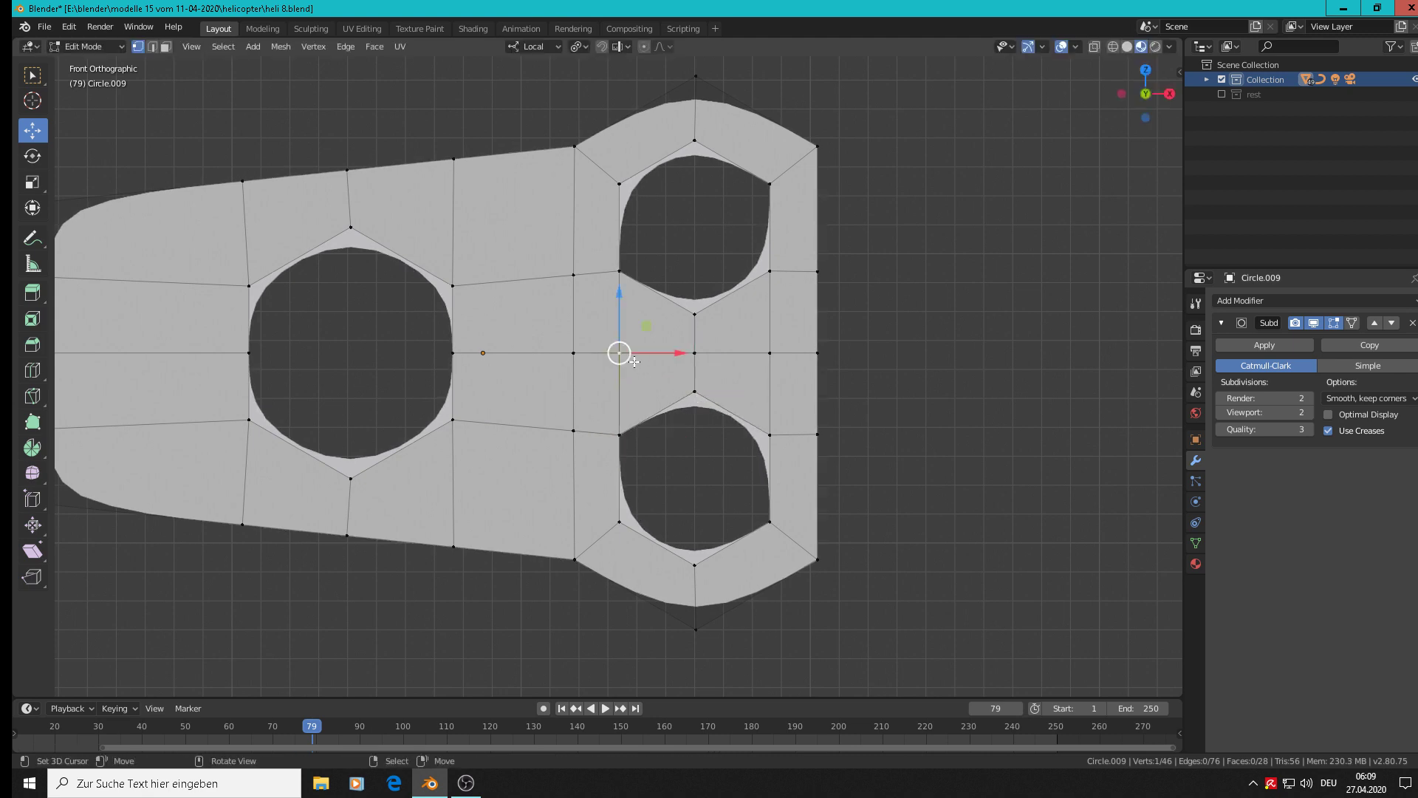
pyautogui.press('g')
pyautogui.rightClick(648, 364)
pyautogui.scroll(-3, 659, 391)
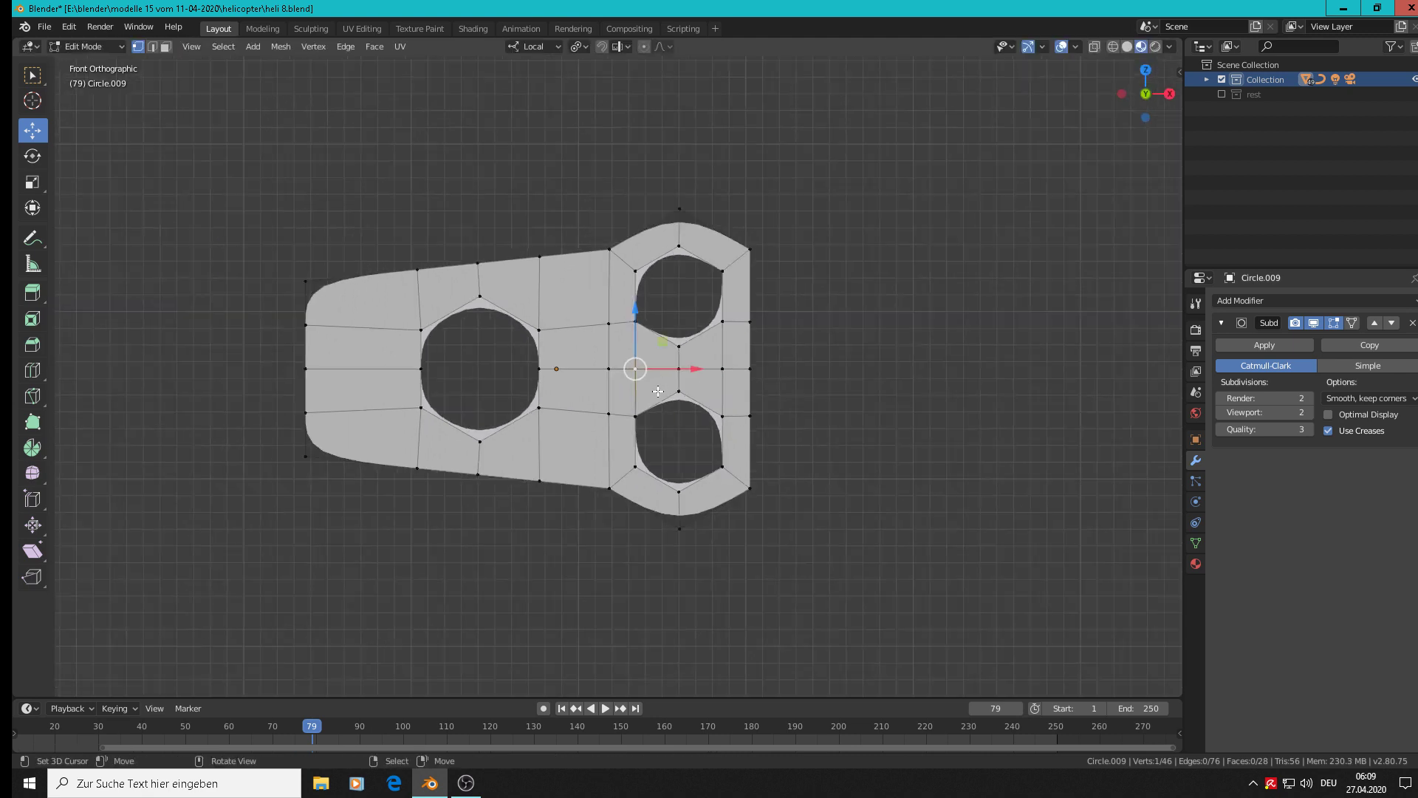
# Run Delete Loose on the whole mesh for loose vertices and edges.
pyautogui.press('a')
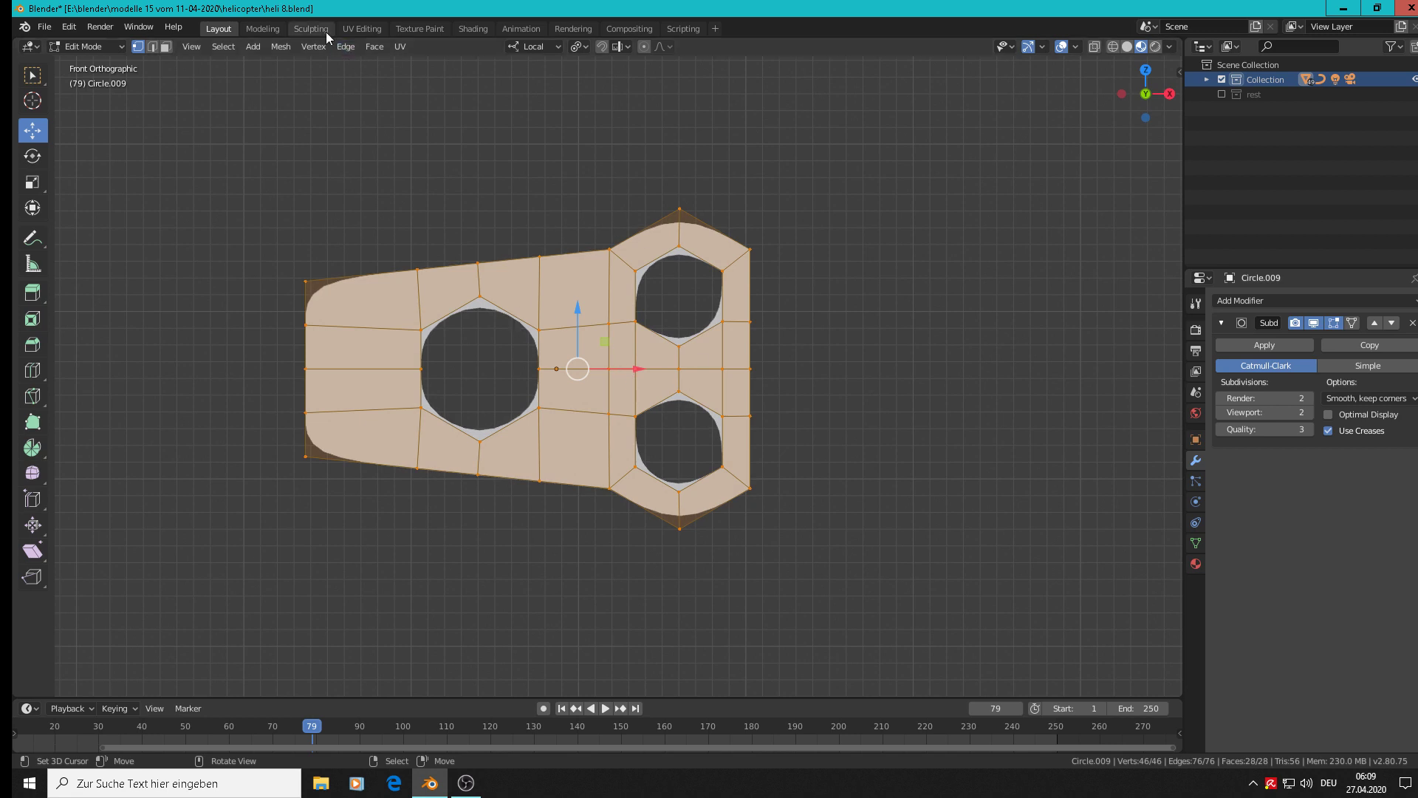
pyautogui.click(280, 46)
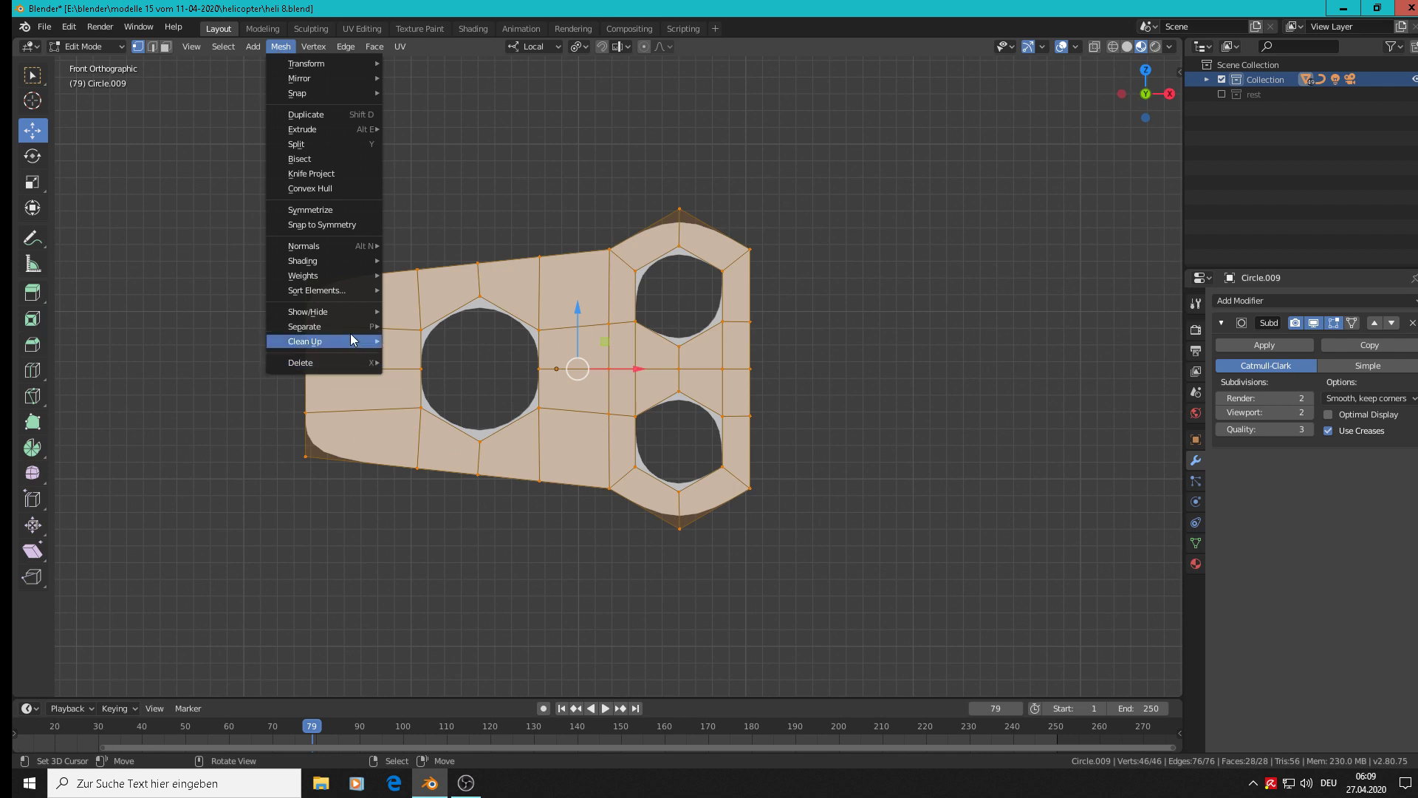
pyautogui.moveTo(365, 341)
pyautogui.click(420, 341)
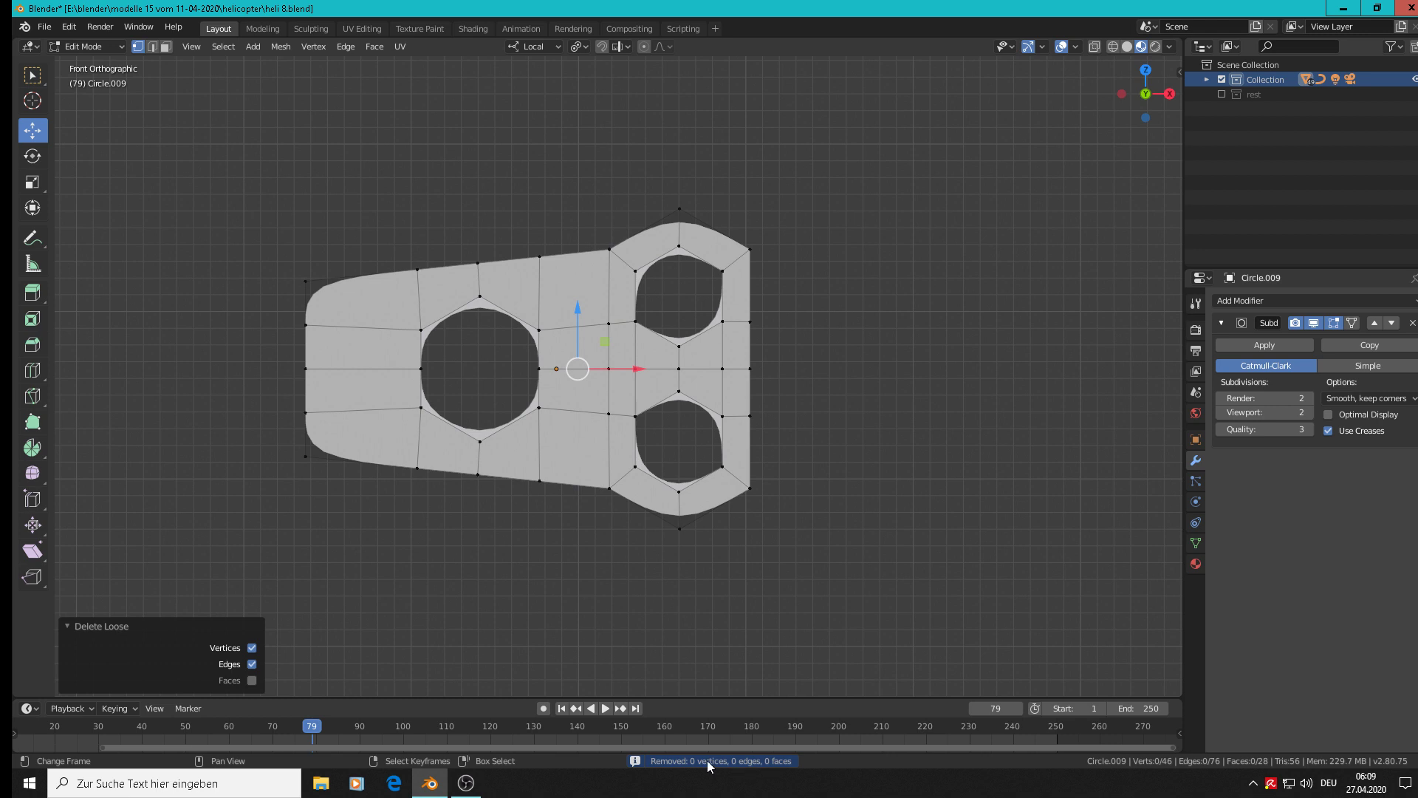
# Merge all of the mesh's vertices by distance with a merge distance of 0.0001 m.
pyautogui.press('a')
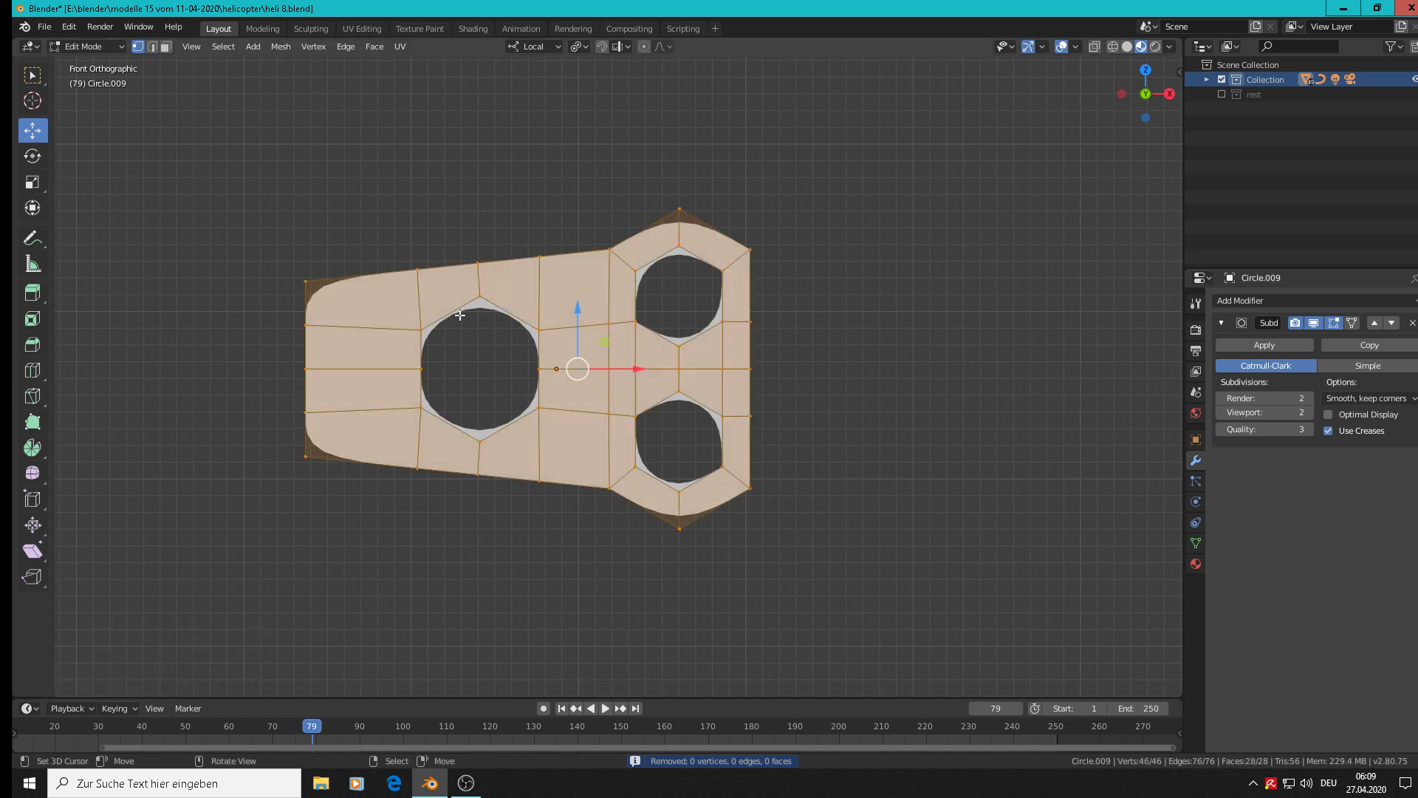
pyautogui.click(281, 46)
pyautogui.moveTo(325, 340)
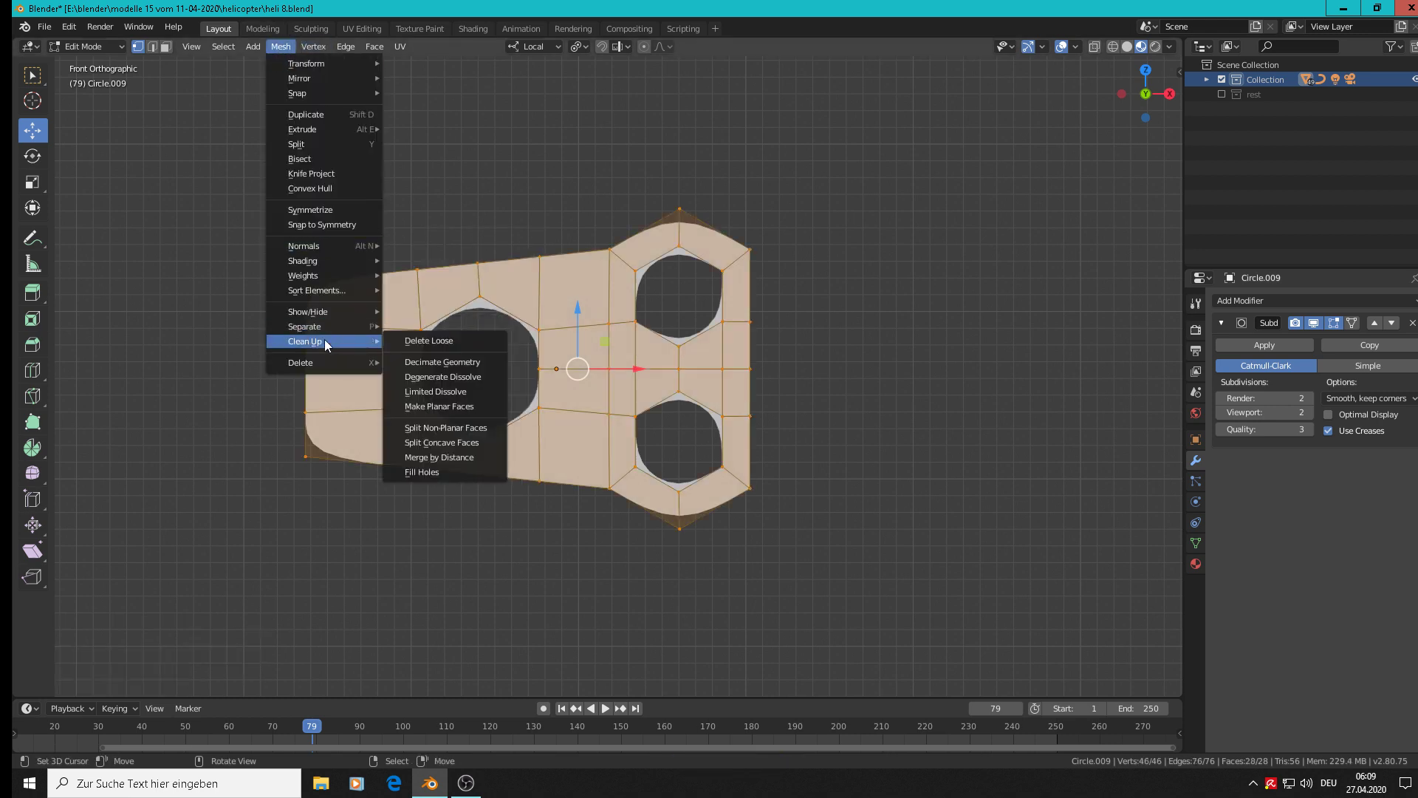
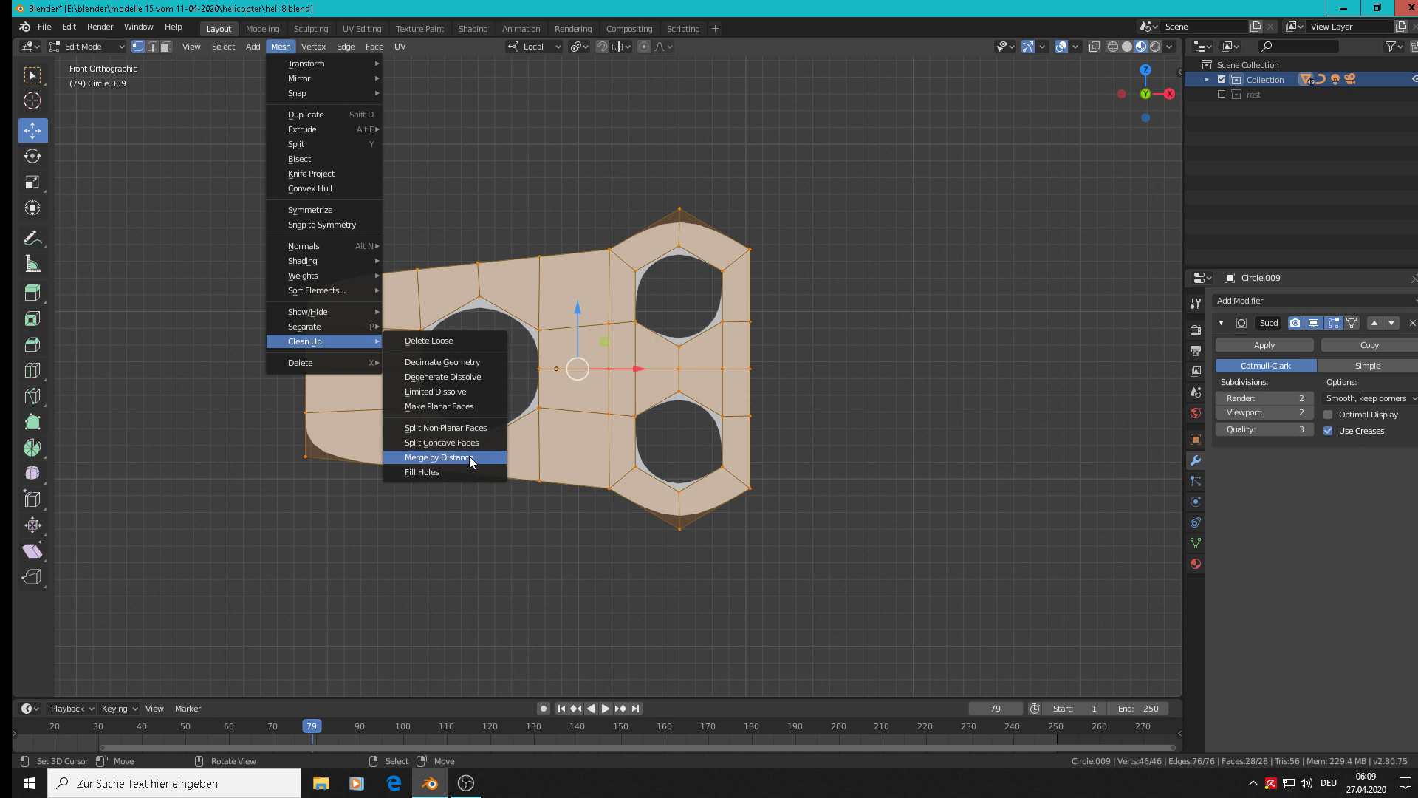
pyautogui.click(470, 462)
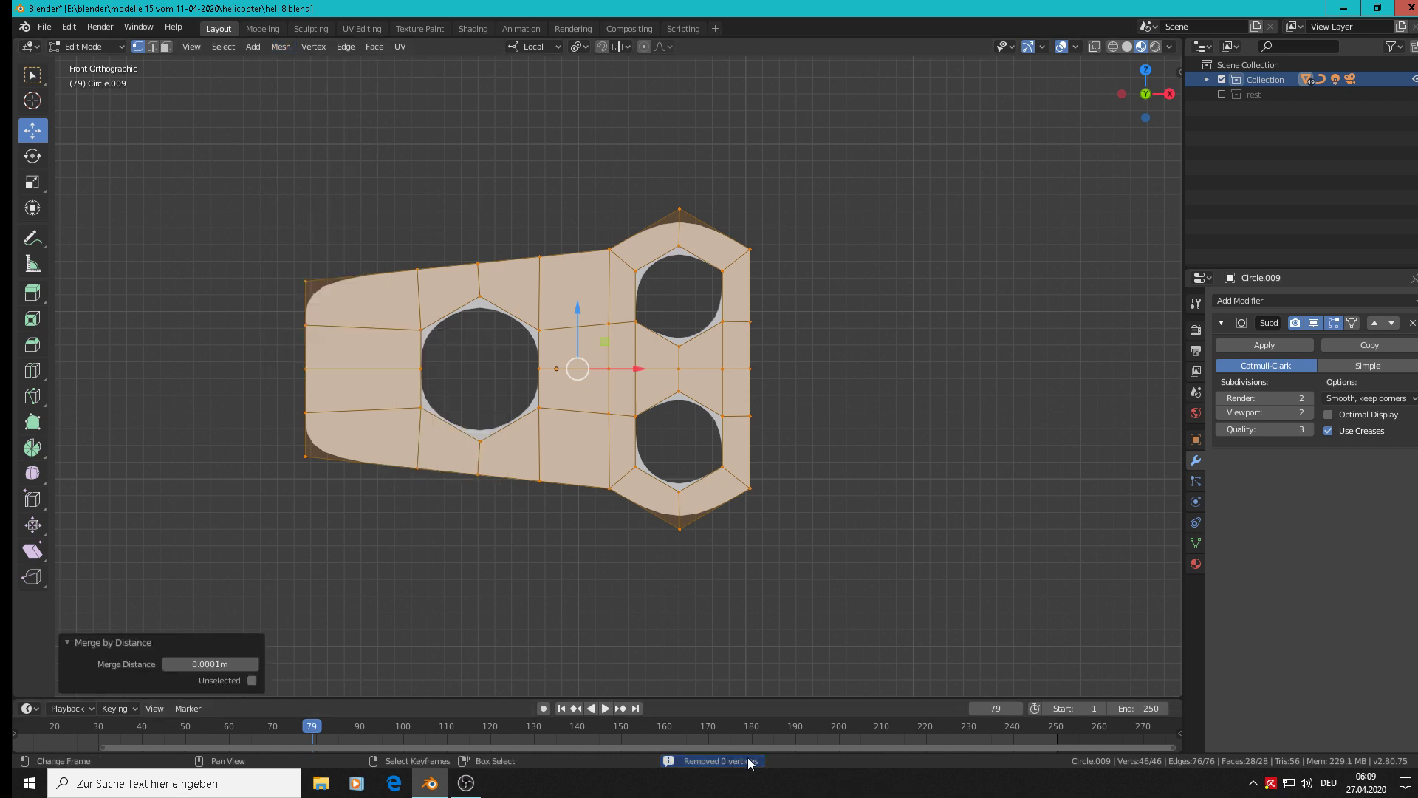
# Add one loop cut around the two small holes and slide it toward their edges with a factor of about -0.677.
pyautogui.scroll(2, 754, 332)
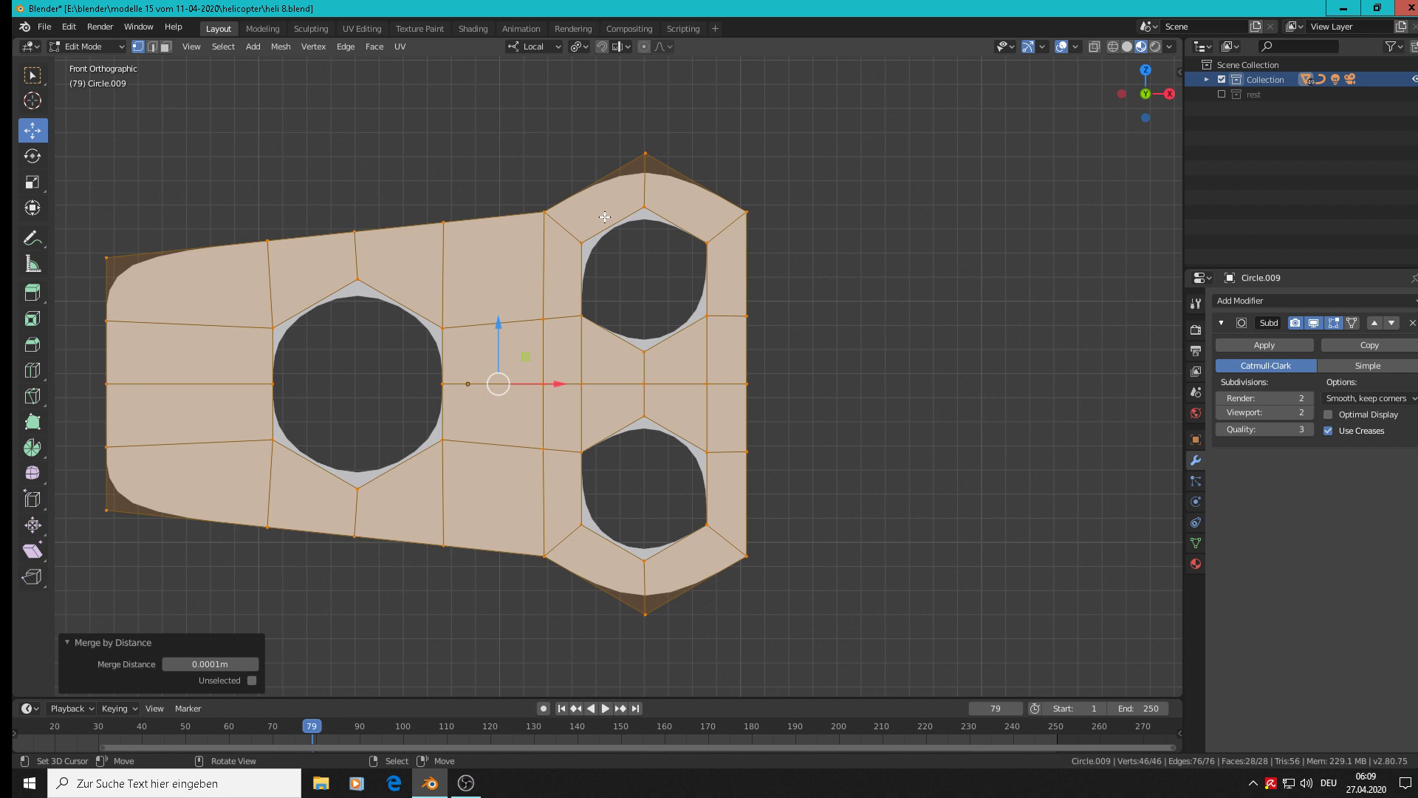
pyautogui.hotkey('ctrl', 'r')
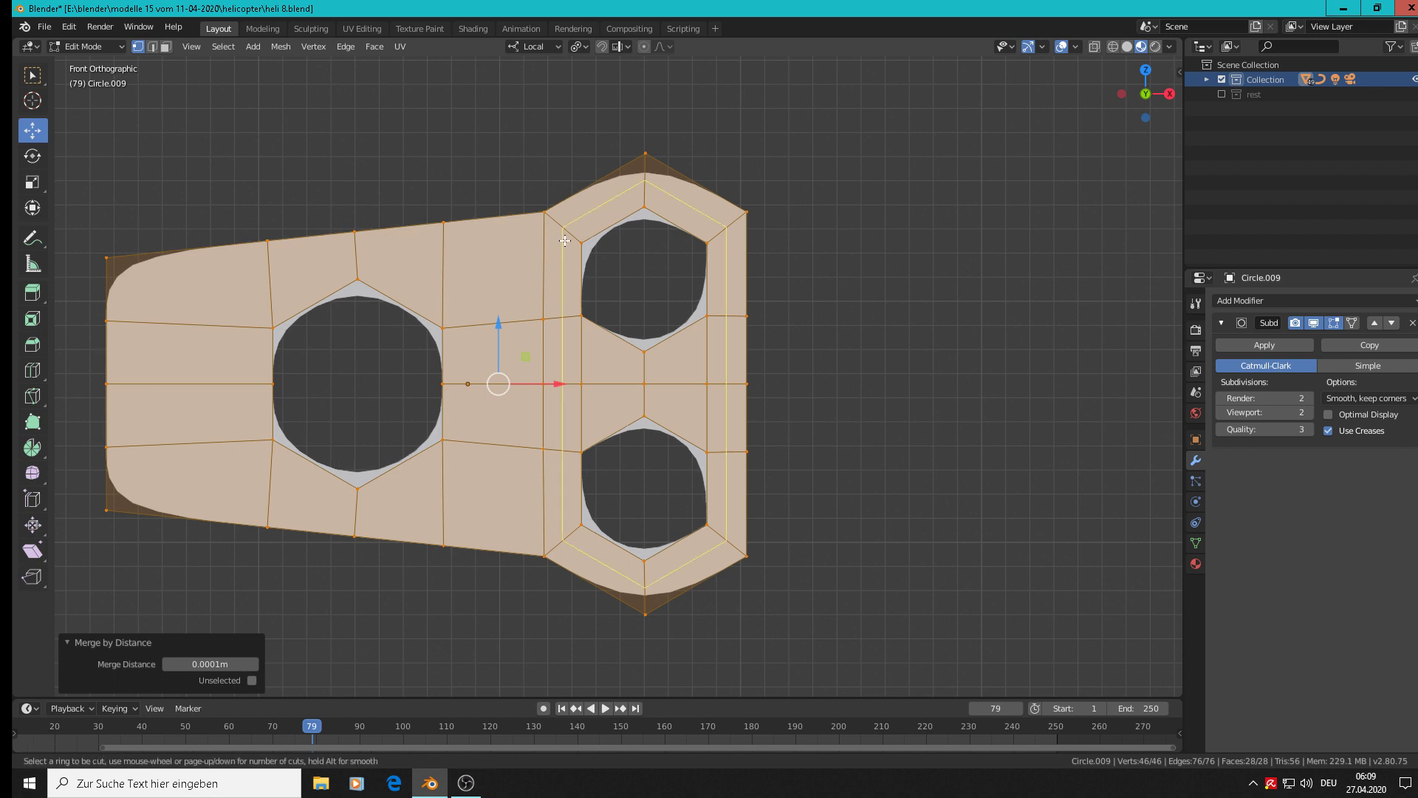
pyautogui.click(564, 239)
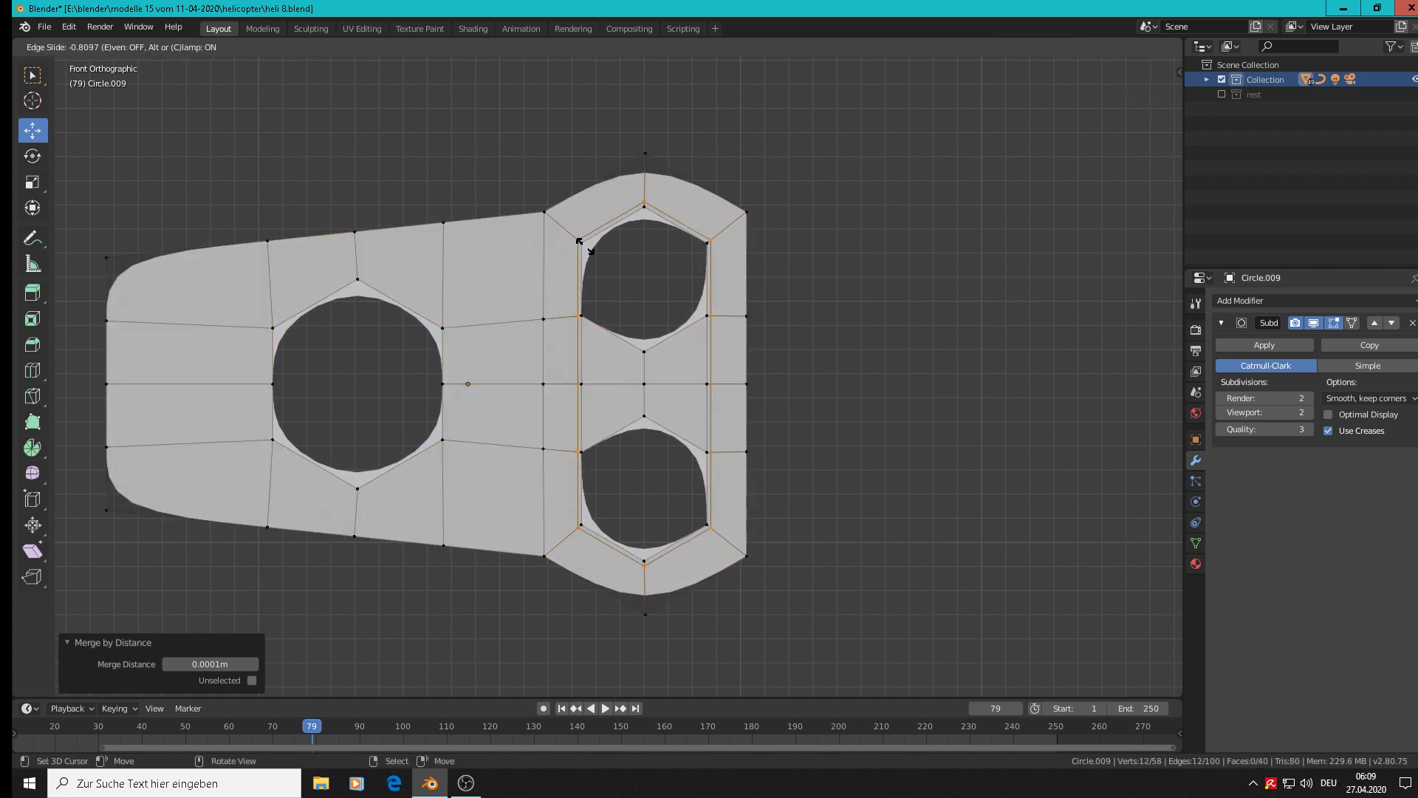
pyautogui.click(582, 246)
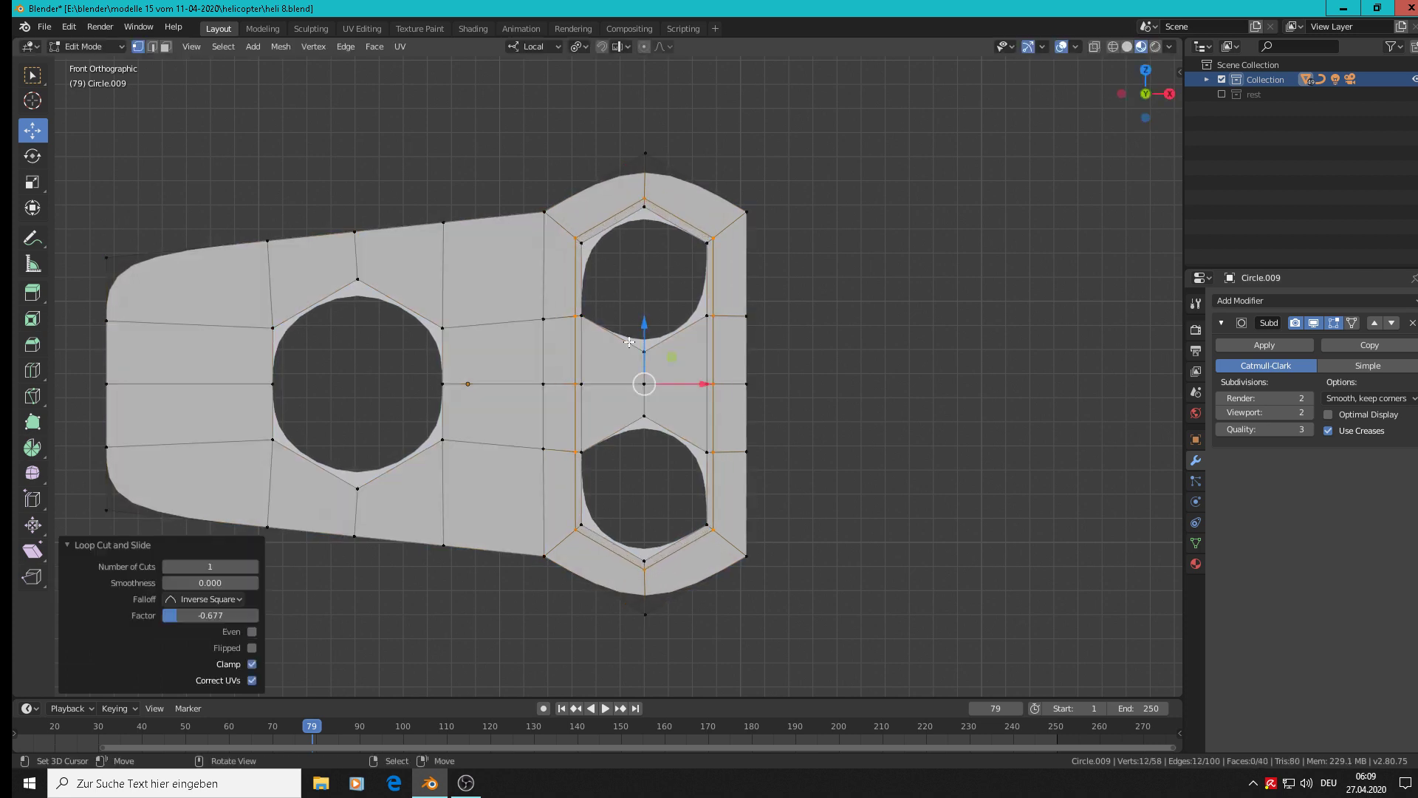
# Try moving the upper small hole's upper right vertex inward along X by about -0.00575 m.
pyautogui.click(708, 247)
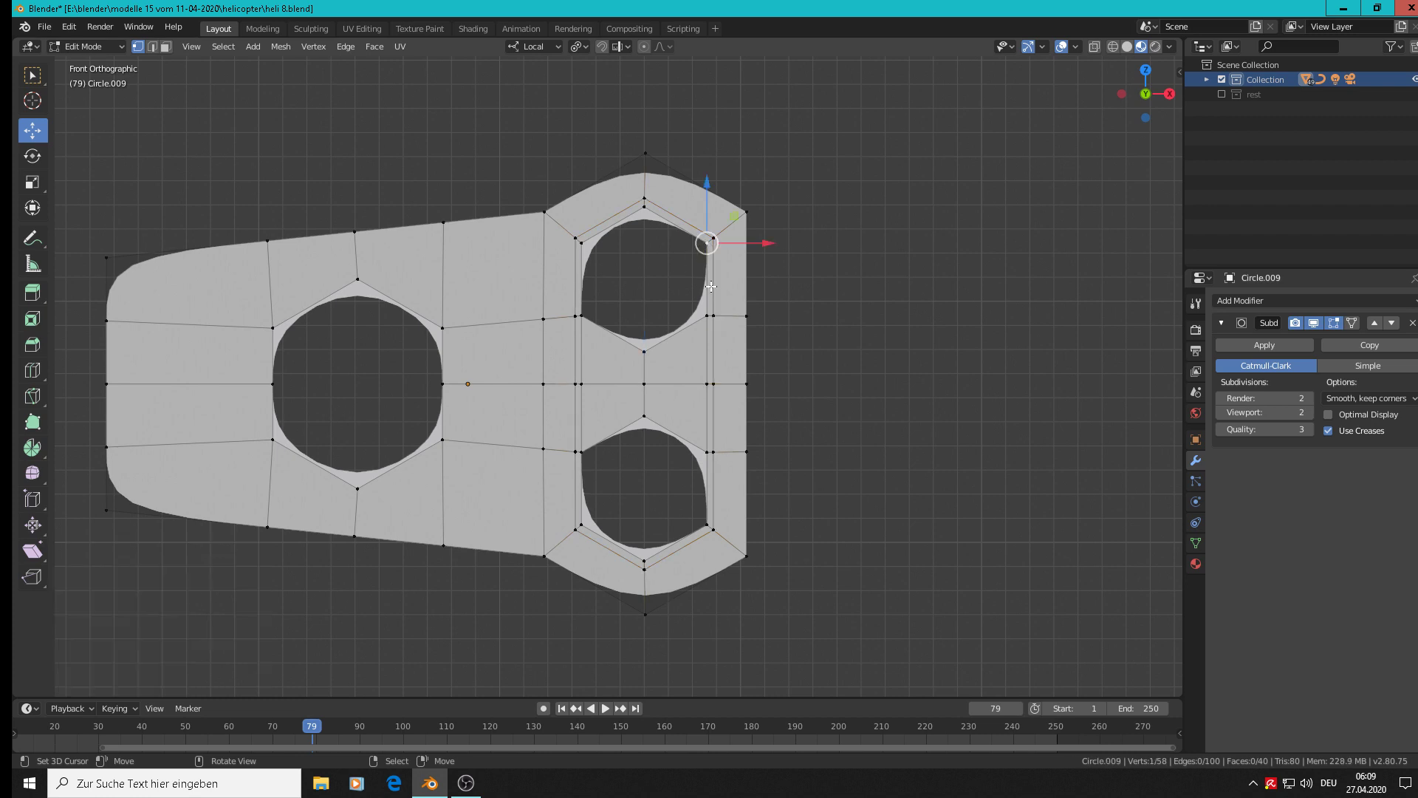
pyautogui.press('g')
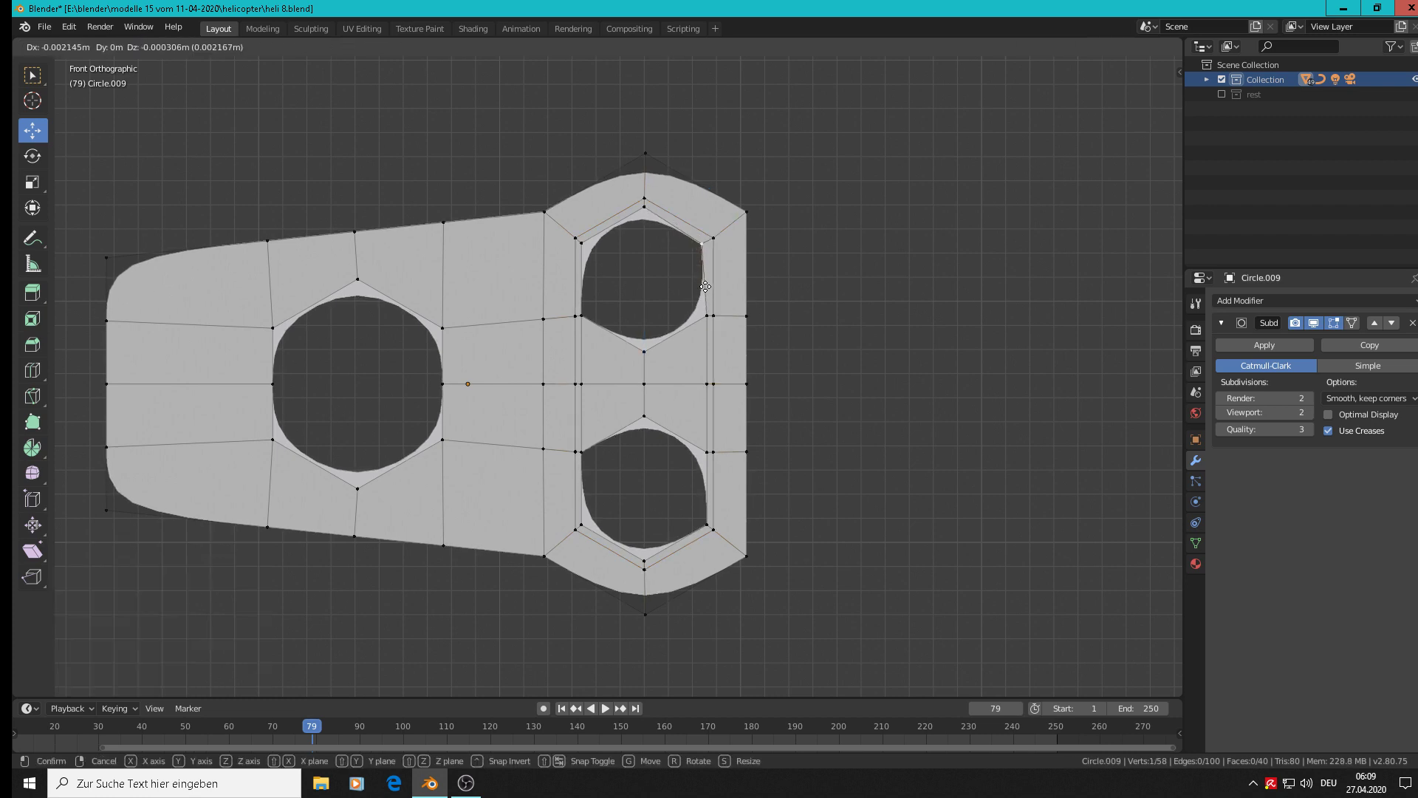
pyautogui.rightClick(709, 287)
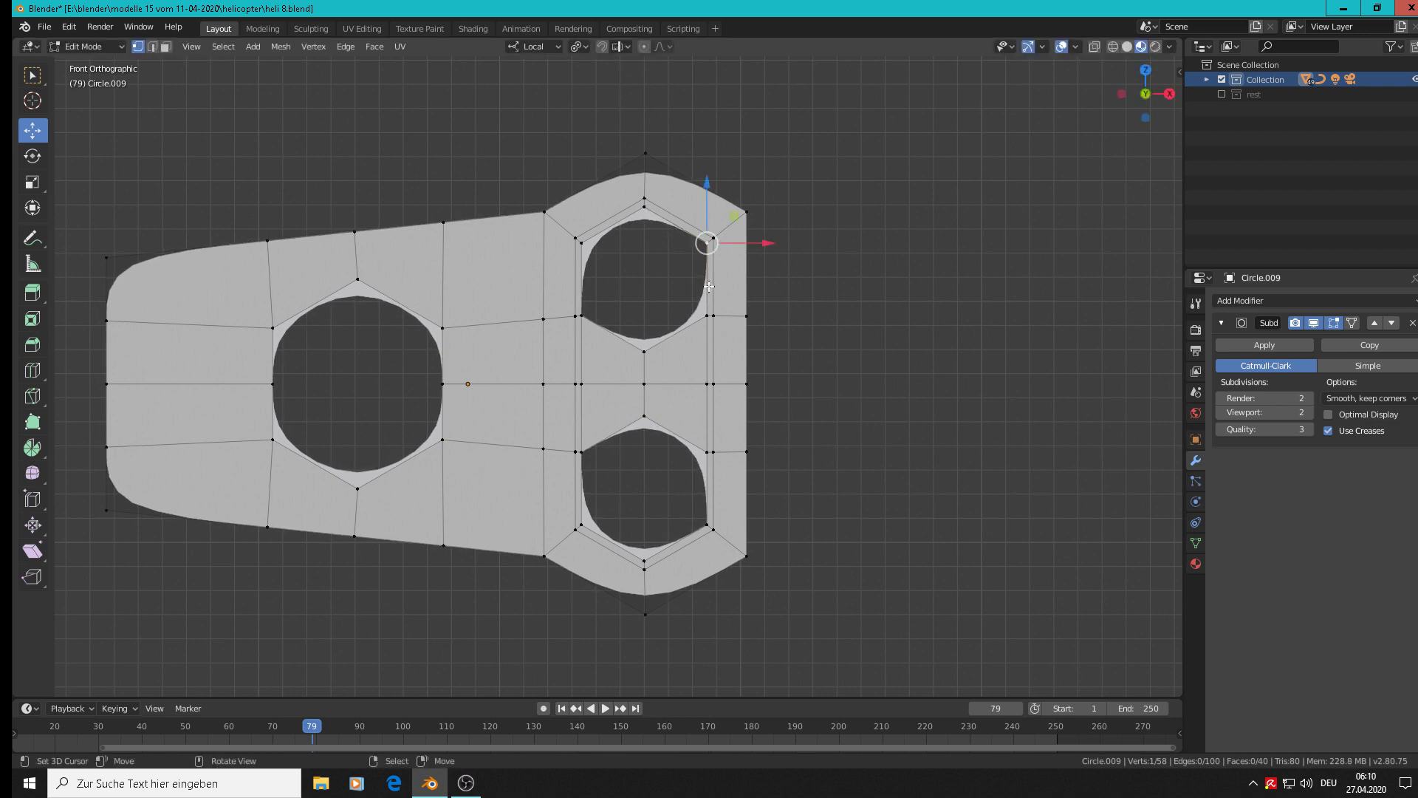
pyautogui.scroll(2, 721, 264)
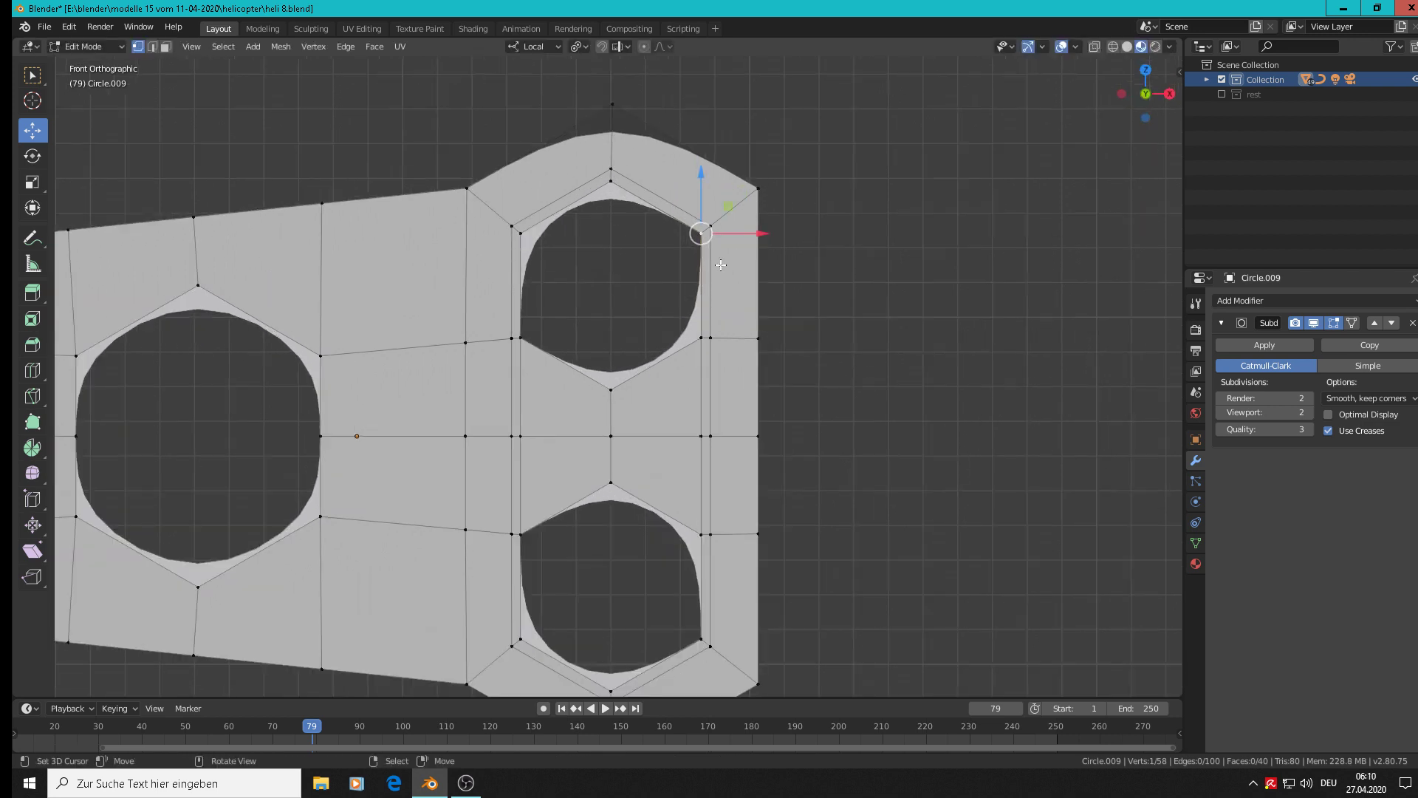
pyautogui.moveTo(768, 238); pyautogui.dragTo(743, 238)
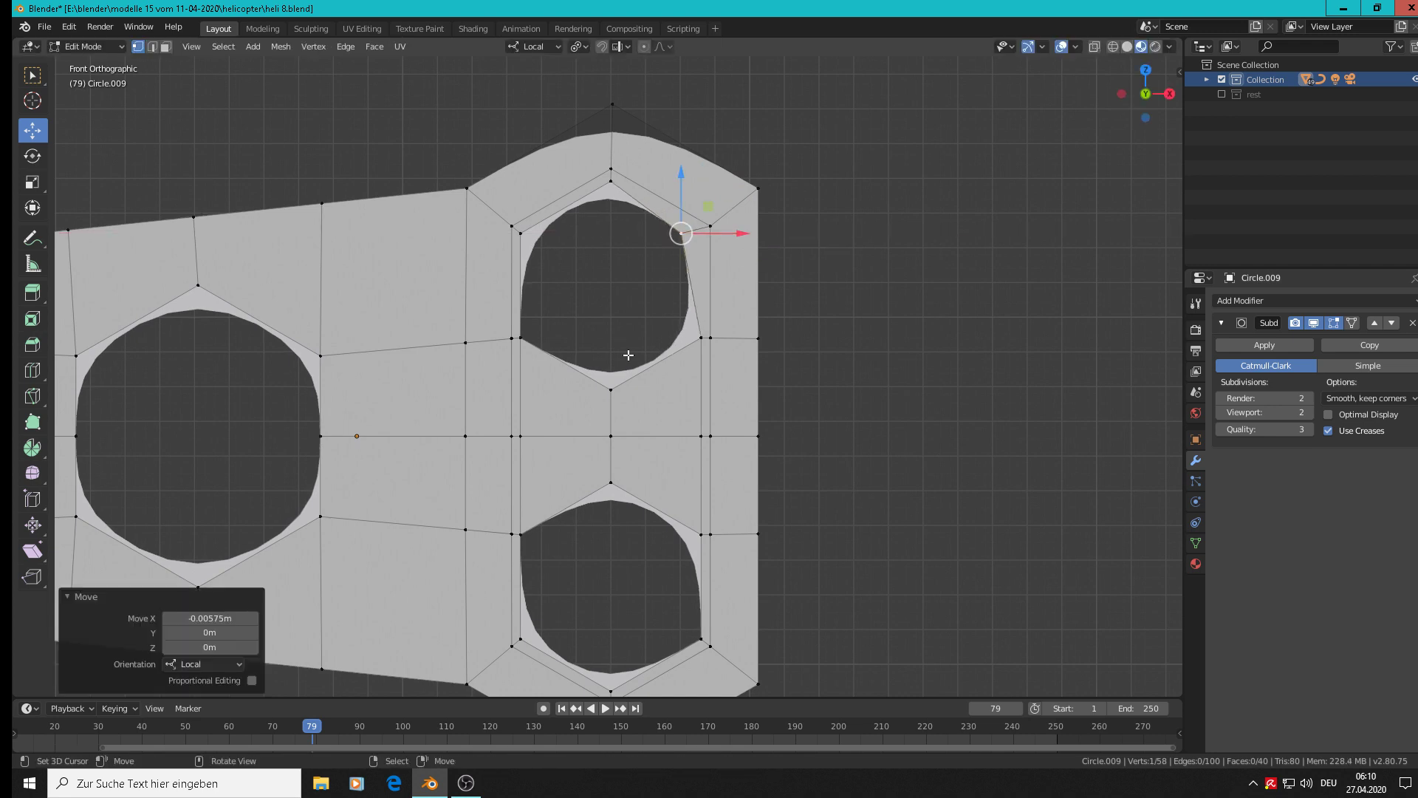
# Try moving the upper small hole's lower left vertex inward along X and adjusting its height along Z.
pyautogui.click(521, 339)
pyautogui.moveTo(565, 325); pyautogui.dragTo(551, 270)
pyautogui.moveTo(605, 317); pyautogui.dragTo(591, 324)
pyautogui.moveTo(541, 282); pyautogui.dragTo(547, 296)
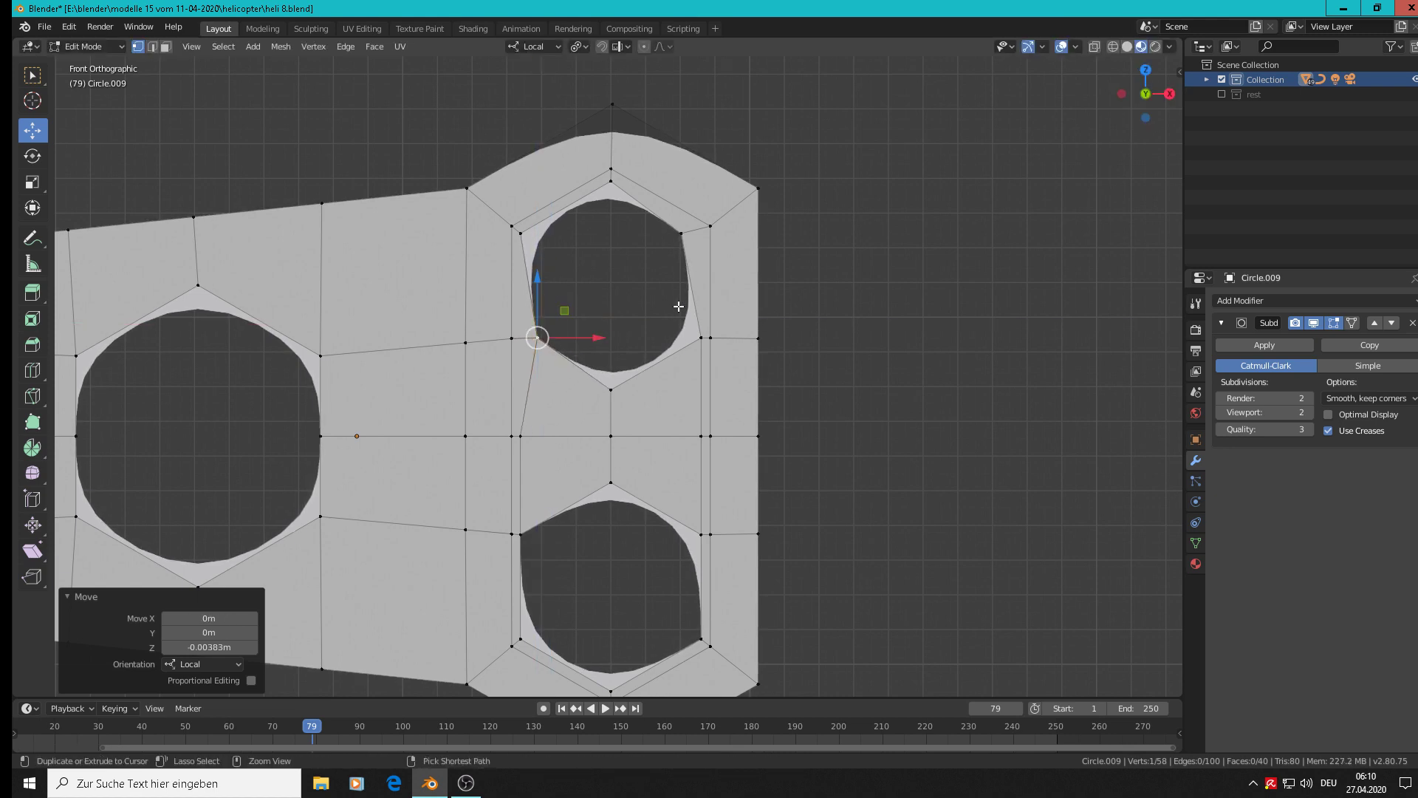
# Undo the moves of both rim vertices of the upper small hole.
pyautogui.hotkey('ctrl', 'z')
pyautogui.hotkey('ctrl', 'z')
pyautogui.hotkey('ctrl', 'z')
pyautogui.hotkey('ctrl', 'z')
pyautogui.hotkey('ctrl', 'z')
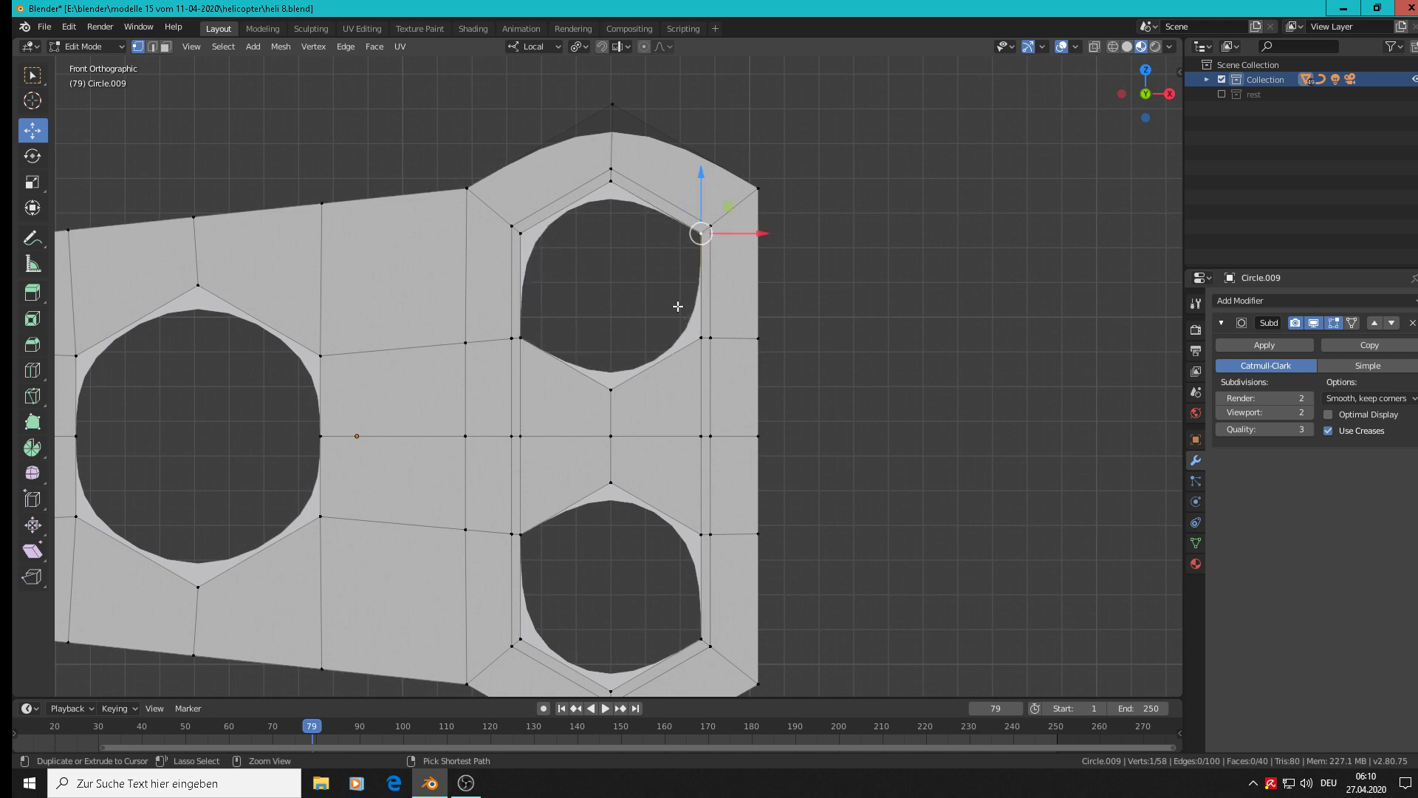
# Delete all twelve vertices forming the inner rims of the two small holes.
pyautogui.scroll(-3, 684, 294)
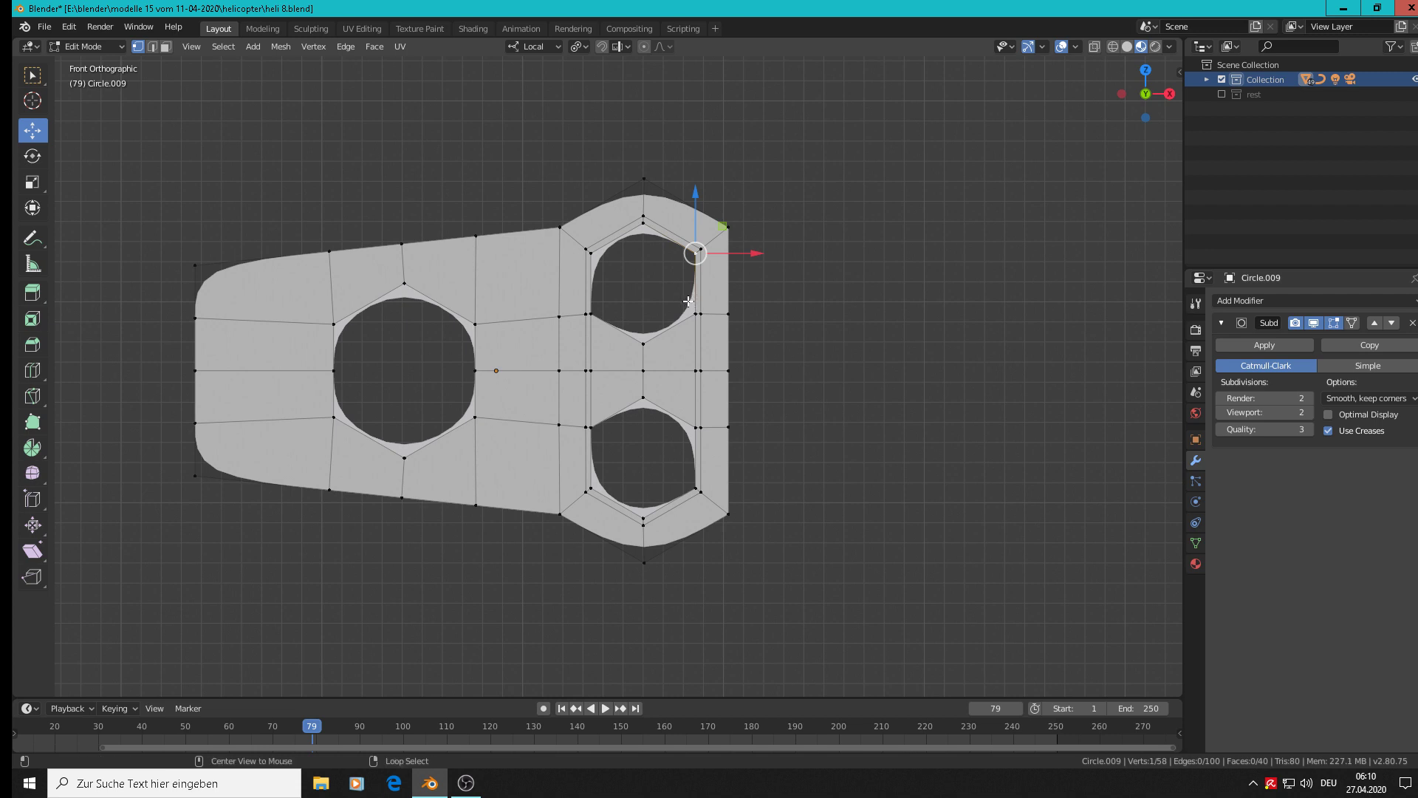
pyautogui.click(590, 313)
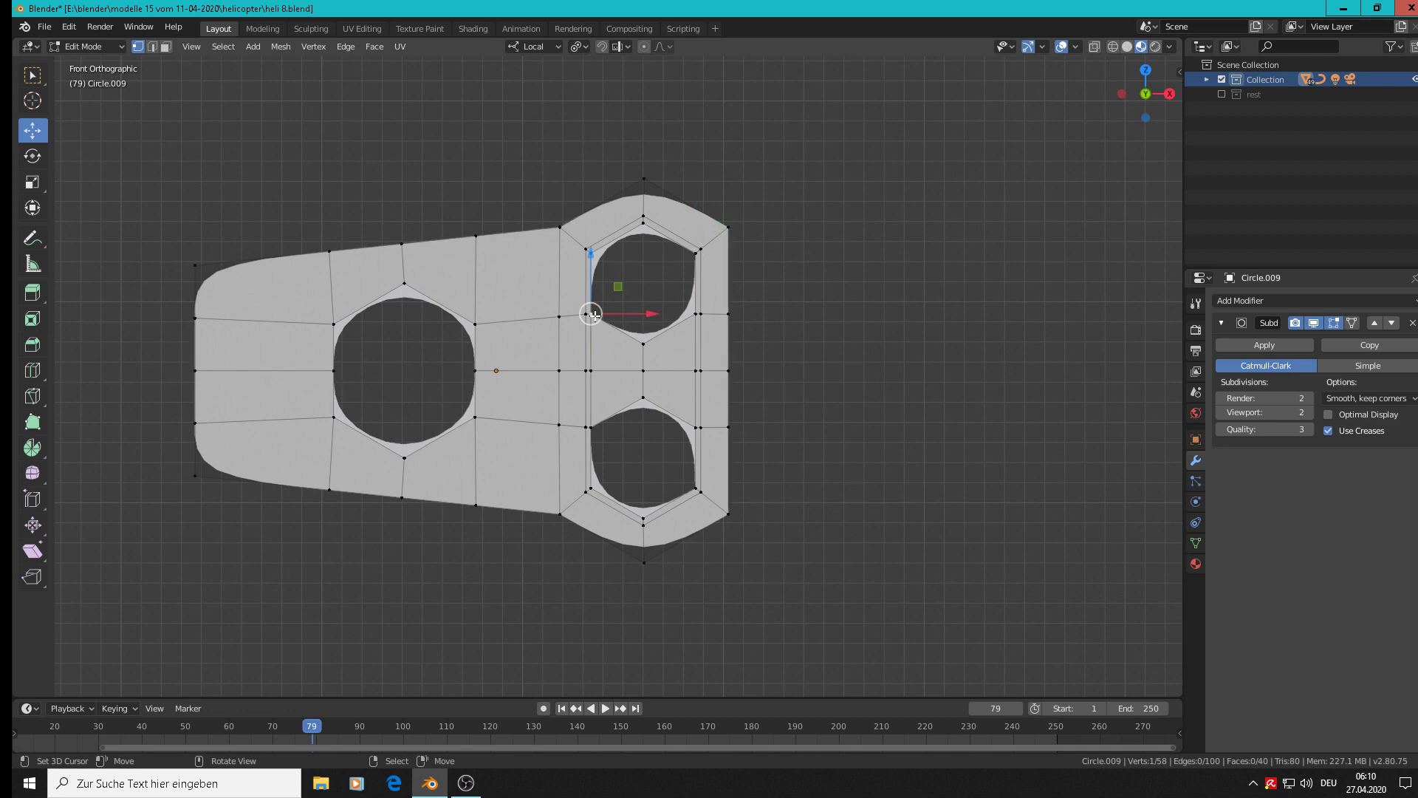
pyautogui.keyDown('shift'); pyautogui.click(595, 255); pyautogui.keyUp('shift')
pyautogui.keyDown('shift'); pyautogui.click(641, 229); pyautogui.keyUp('shift')
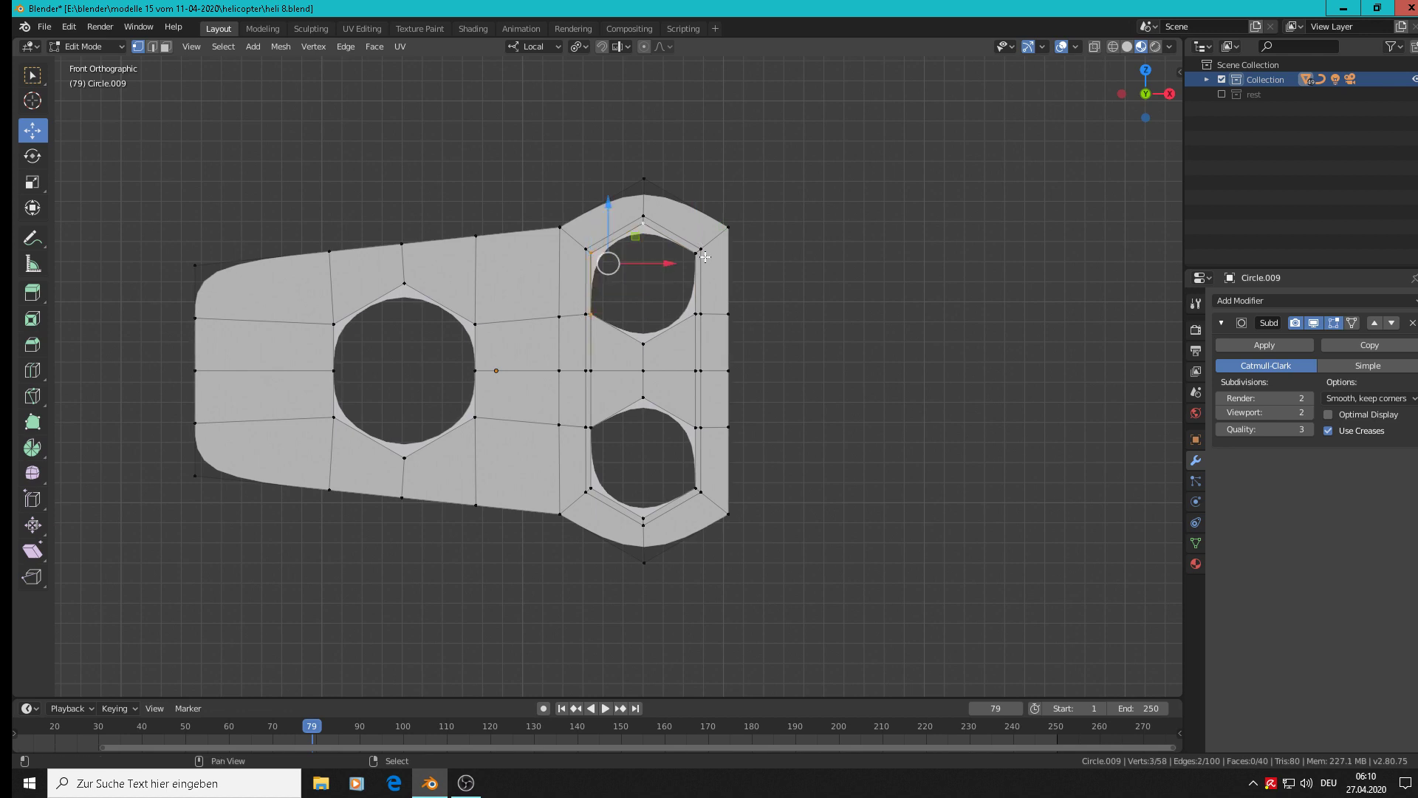
pyautogui.keyDown('shift'); pyautogui.click(687, 252); pyautogui.keyUp('shift')
pyautogui.keyDown('shift'); pyautogui.click(687, 306); pyautogui.keyUp('shift')
pyautogui.keyDown('shift'); pyautogui.click(648, 331); pyautogui.keyUp('shift')
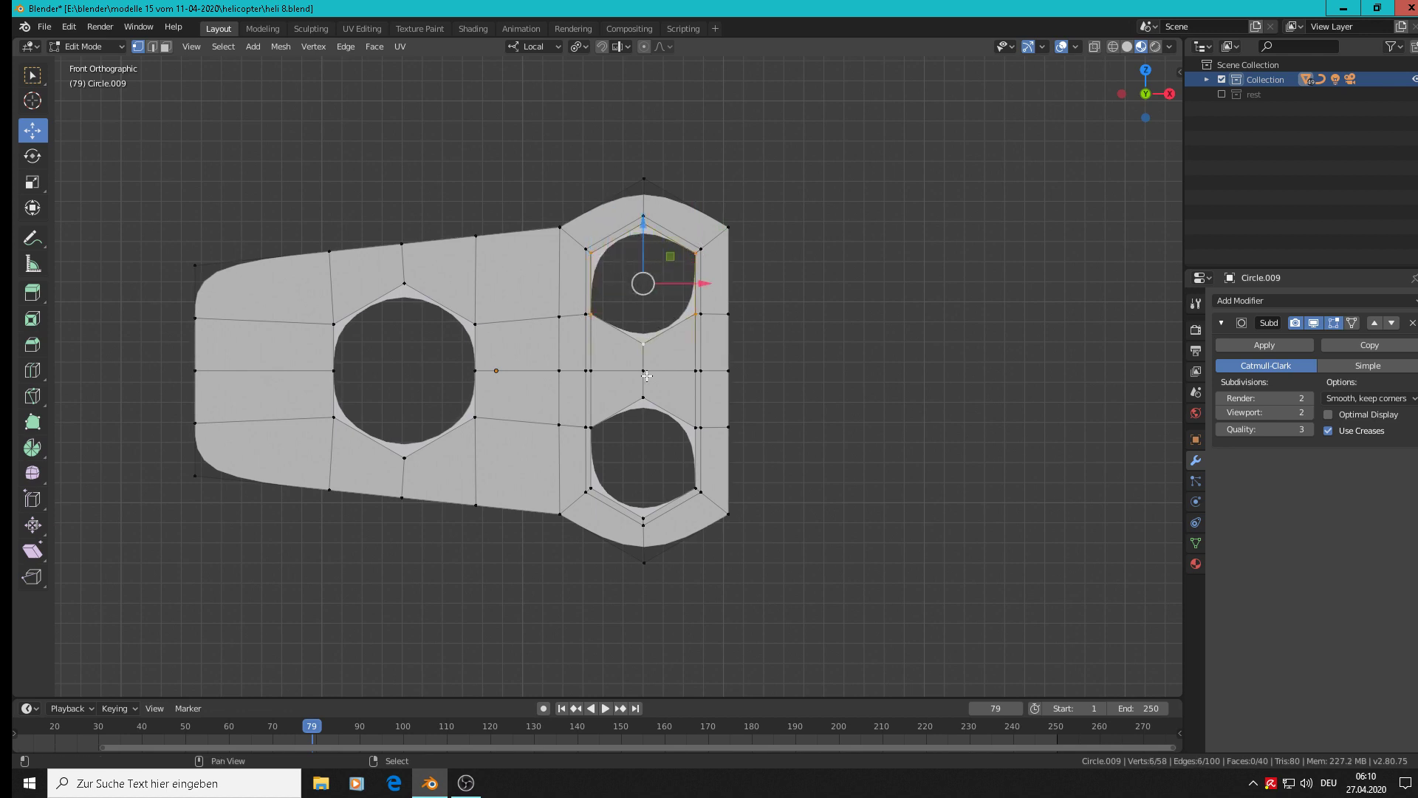
pyautogui.keyDown('shift'); pyautogui.click(643, 399); pyautogui.keyUp('shift')
pyautogui.keyDown('shift'); pyautogui.rightClick(590, 433); pyautogui.keyUp('shift')
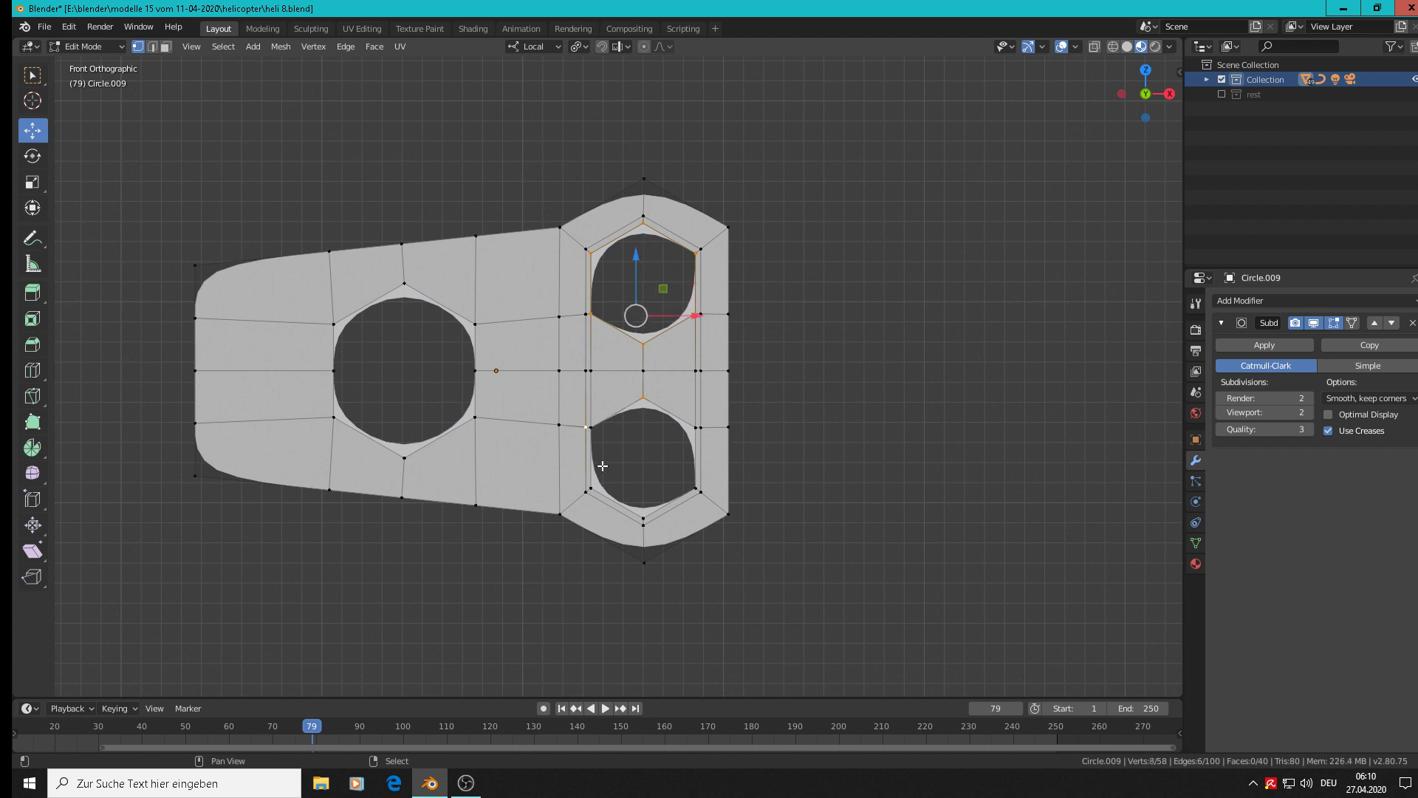
pyautogui.keyDown('shift'); pyautogui.rightClick(592, 425); pyautogui.keyUp('shift')
pyautogui.keyDown('shift'); pyautogui.rightClick(582, 425); pyautogui.keyUp('shift')
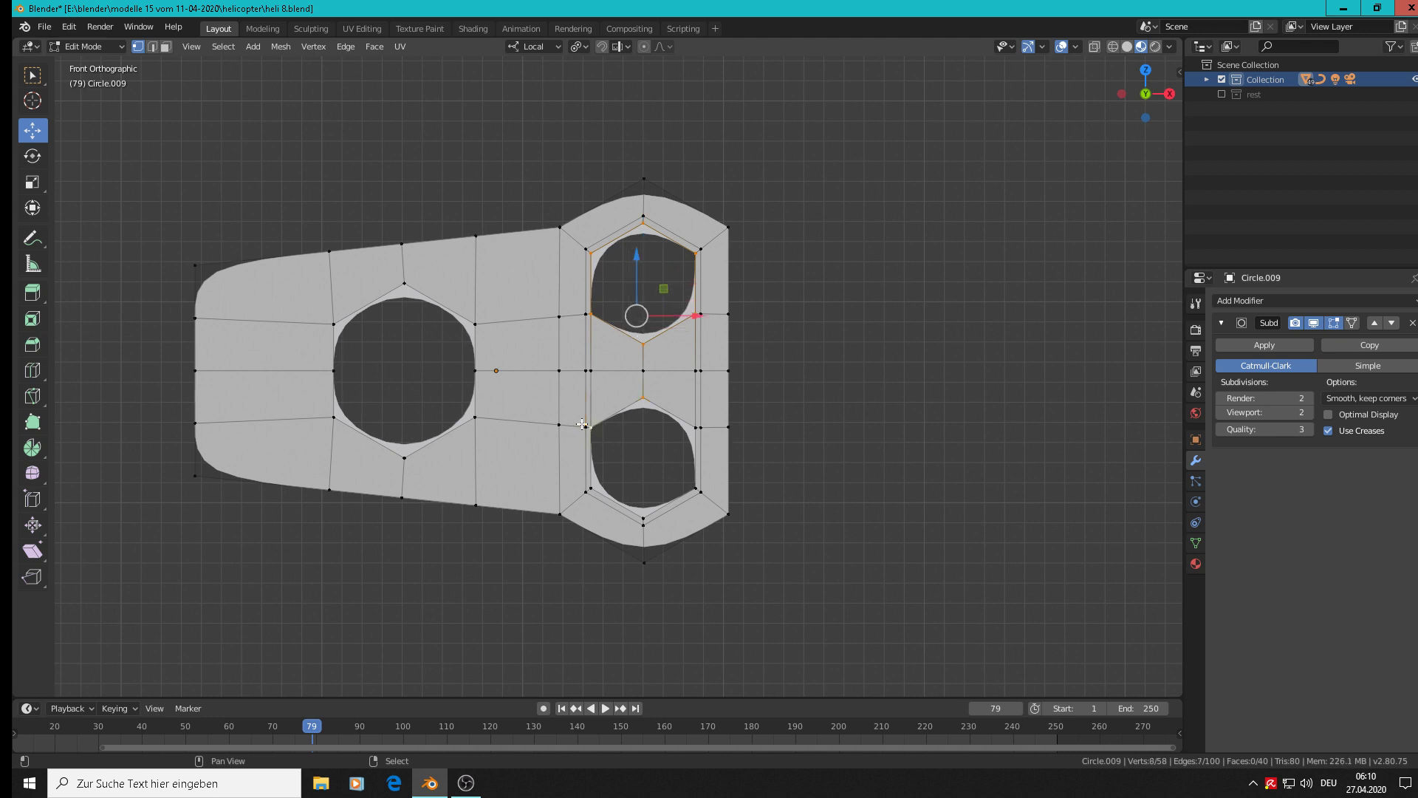
pyautogui.keyDown('shift'); pyautogui.rightClick(600, 482); pyautogui.keyUp('shift')
pyautogui.keyDown('shift'); pyautogui.rightClick(645, 502); pyautogui.keyUp('shift')
pyautogui.keyDown('shift'); pyautogui.rightClick(678, 489); pyautogui.keyUp('shift')
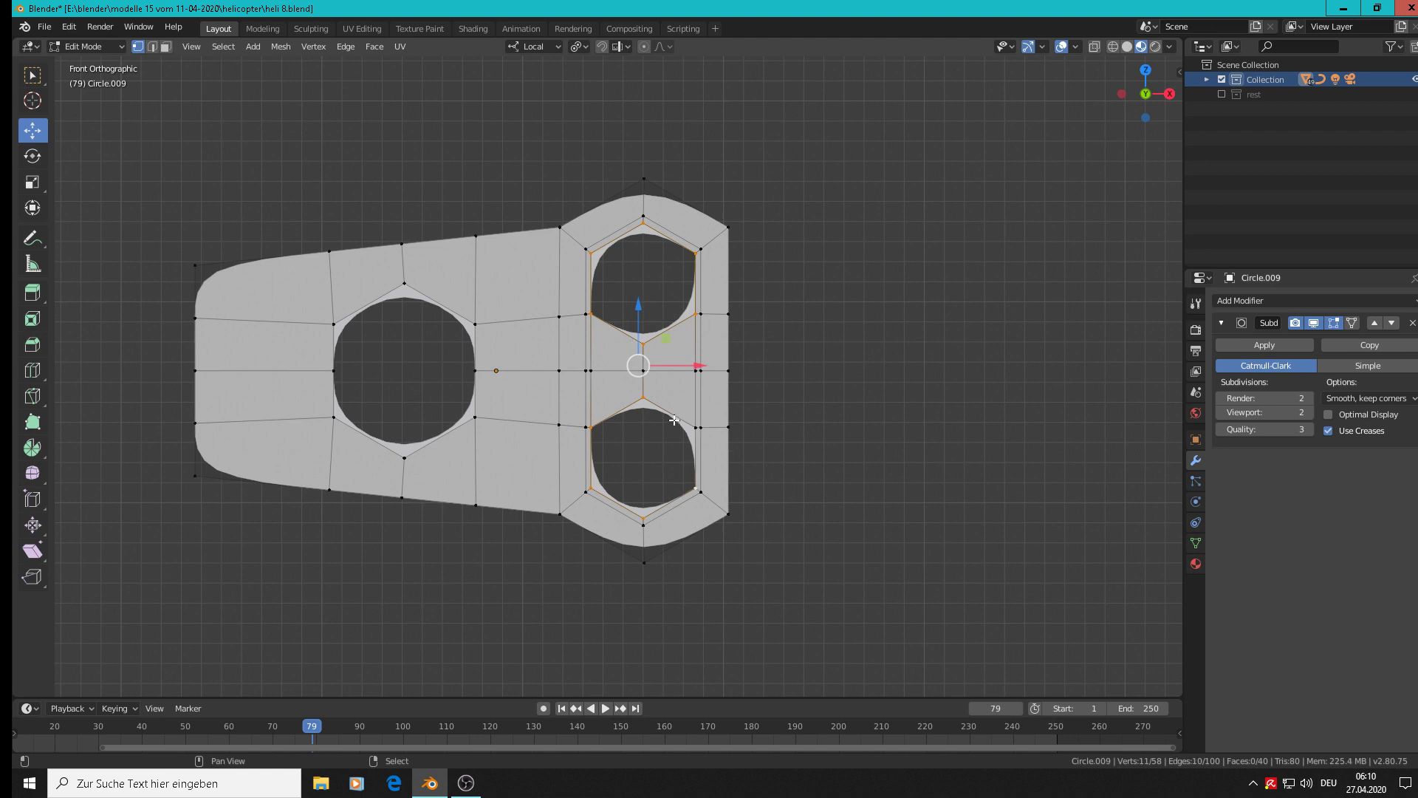
pyautogui.keyDown('shift'); pyautogui.rightClick(685, 430); pyautogui.keyUp('shift')
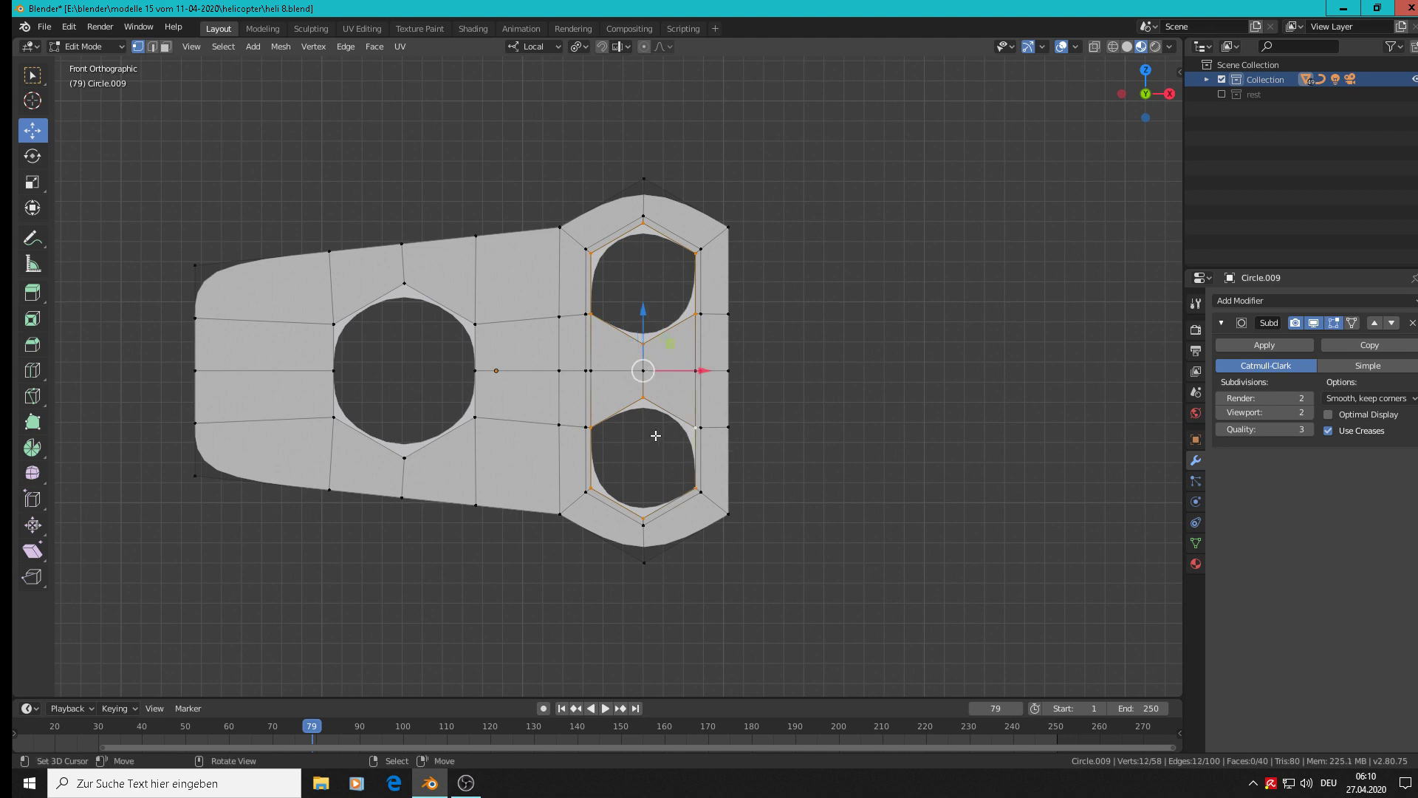
pyautogui.press('x')
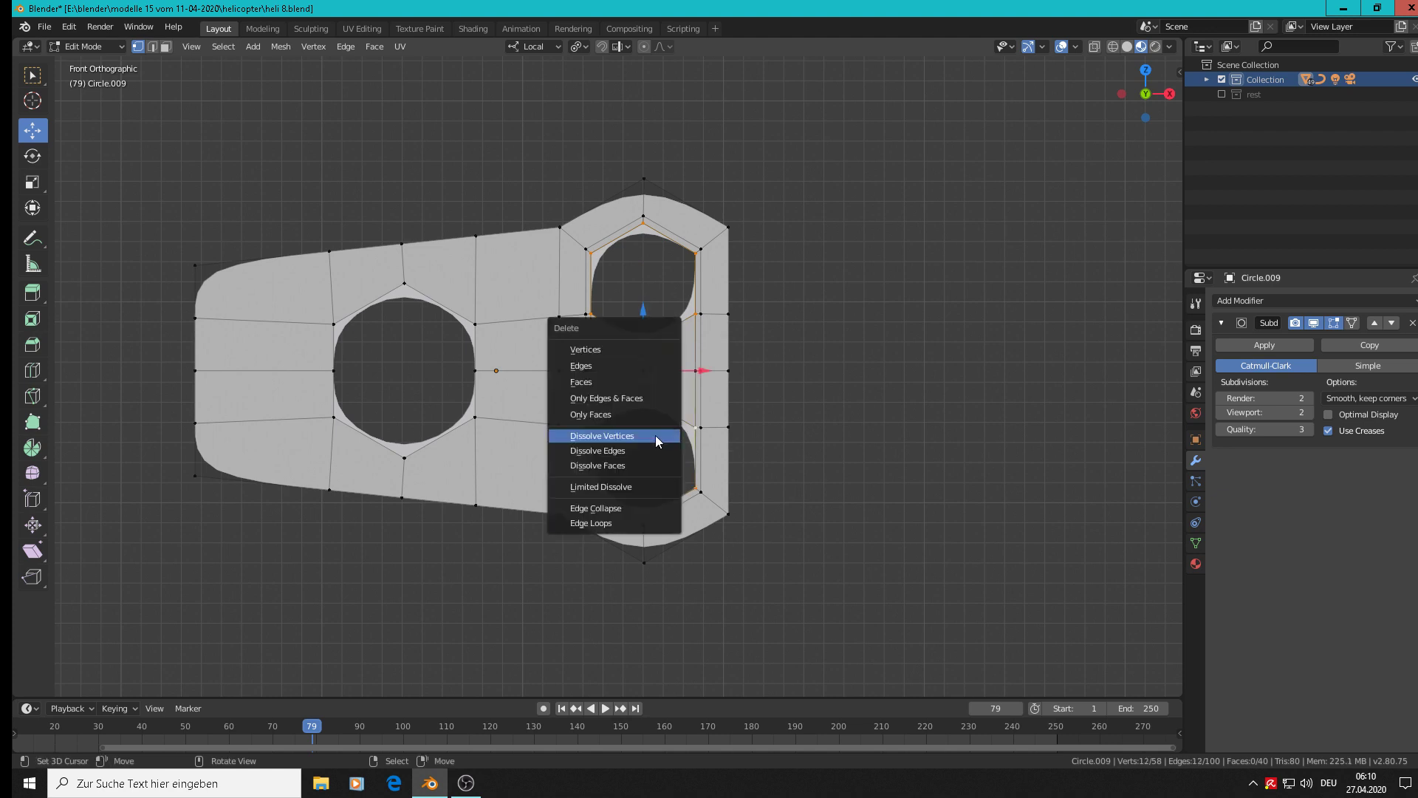
pyautogui.click(633, 349)
# Delete the three leftover vertices on the middle line across the opening where the small holes were.
pyautogui.scroll(-2, 695, 329)
pyautogui.scroll(4, 691, 302)
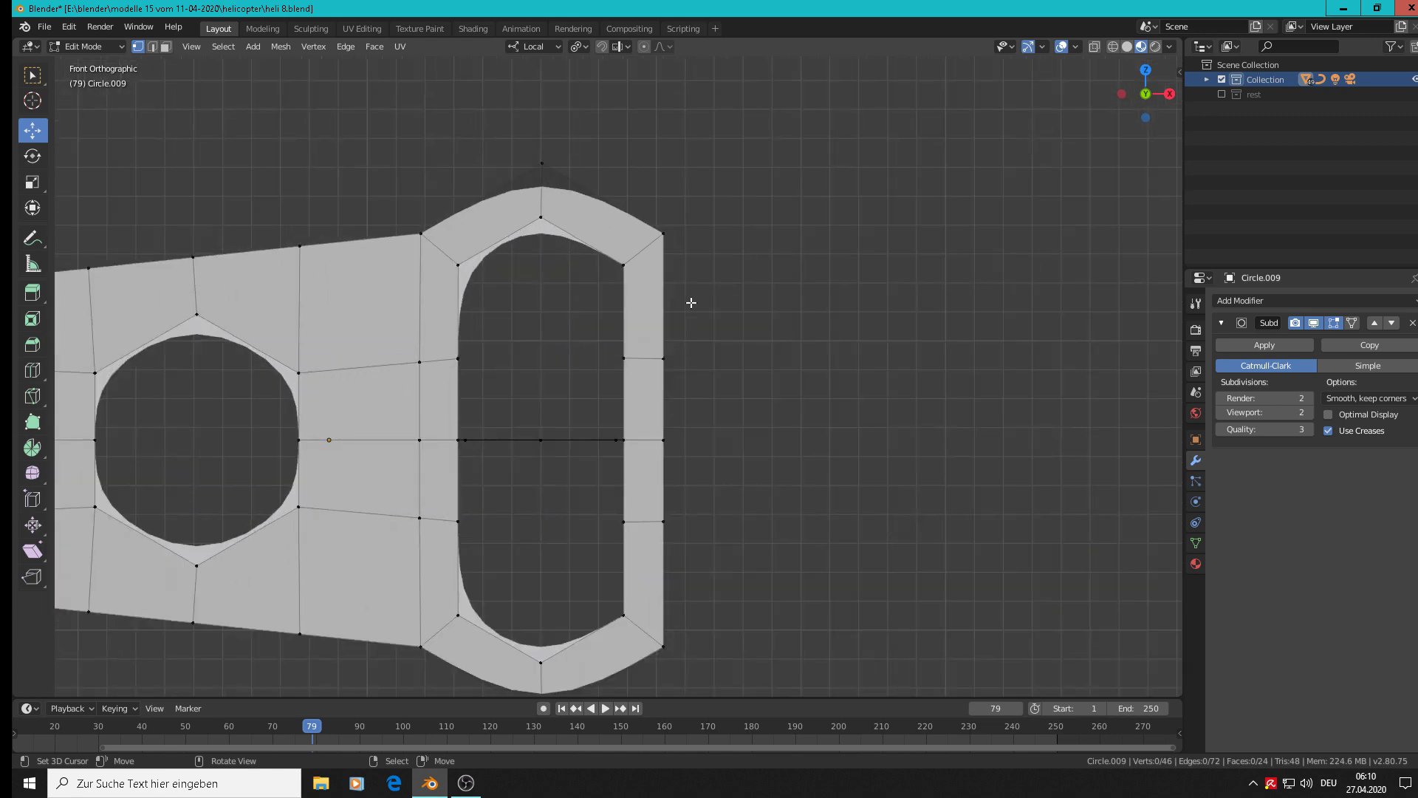
pyautogui.keyDown('shift'); pyautogui.moveTo(685, 388); pyautogui.dragTo(878, 232, button='middle'); pyautogui.keyUp('shift')
pyautogui.scroll(2, 792, 295)
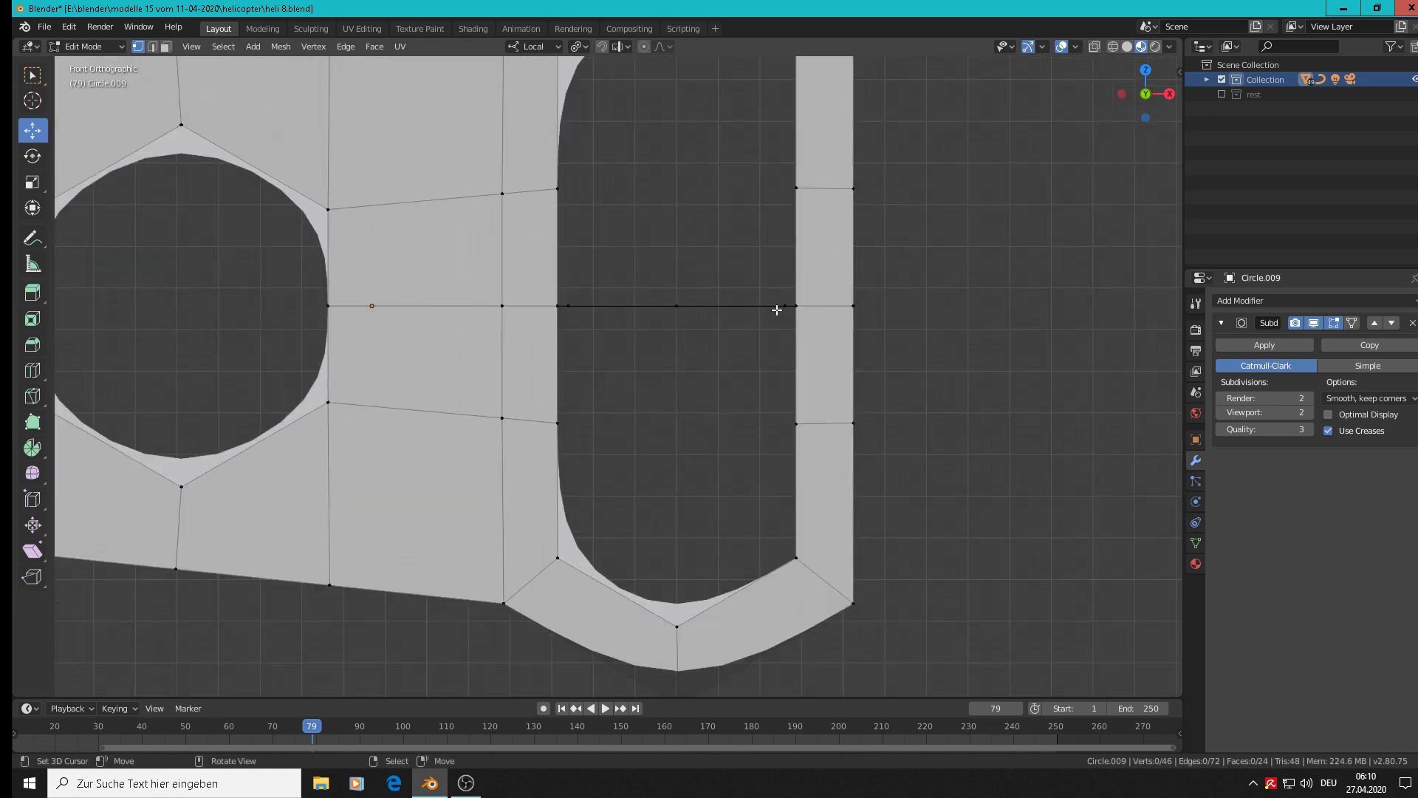
pyautogui.scroll(-3, 781, 303)
pyautogui.click(782, 304)
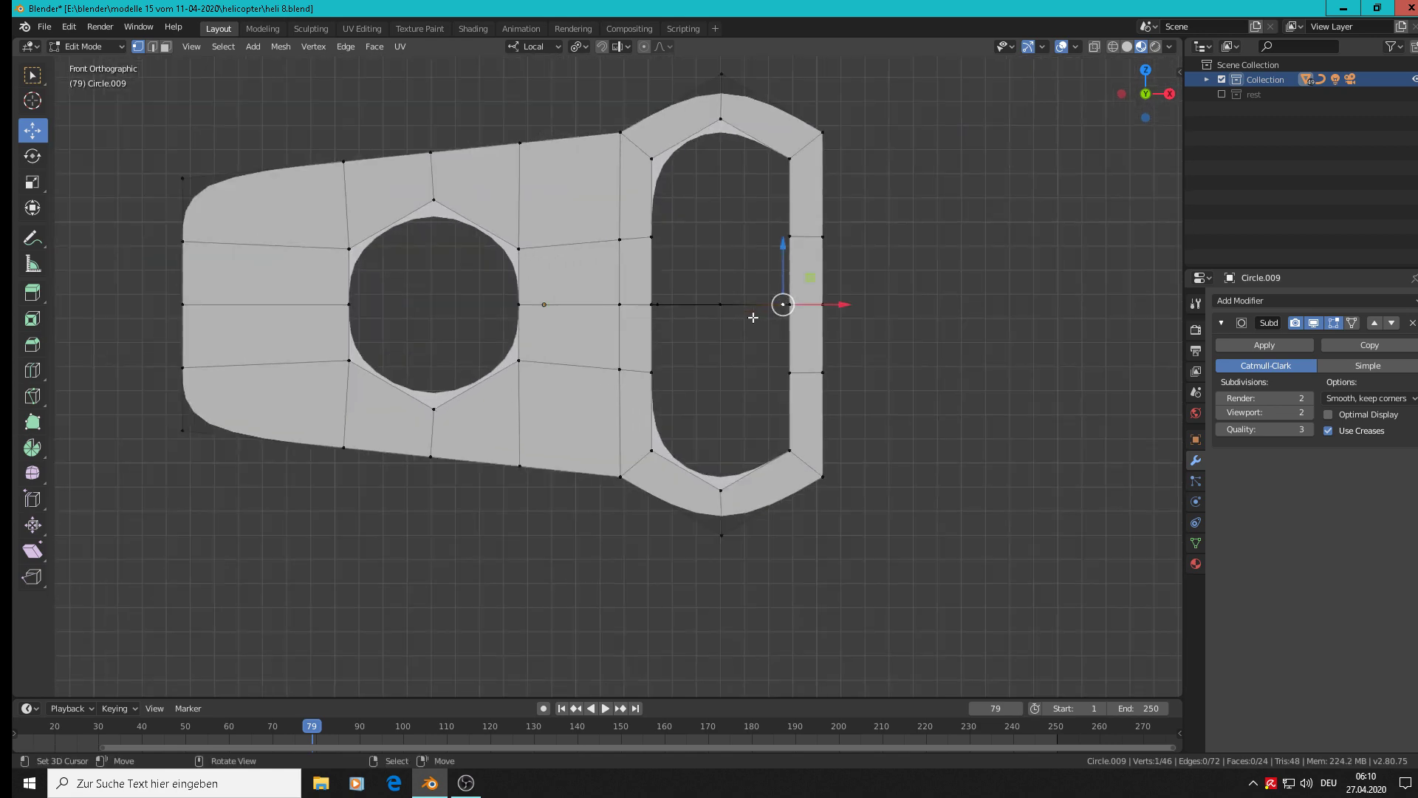
pyautogui.keyDown('shift'); pyautogui.click(721, 303); pyautogui.keyUp('shift')
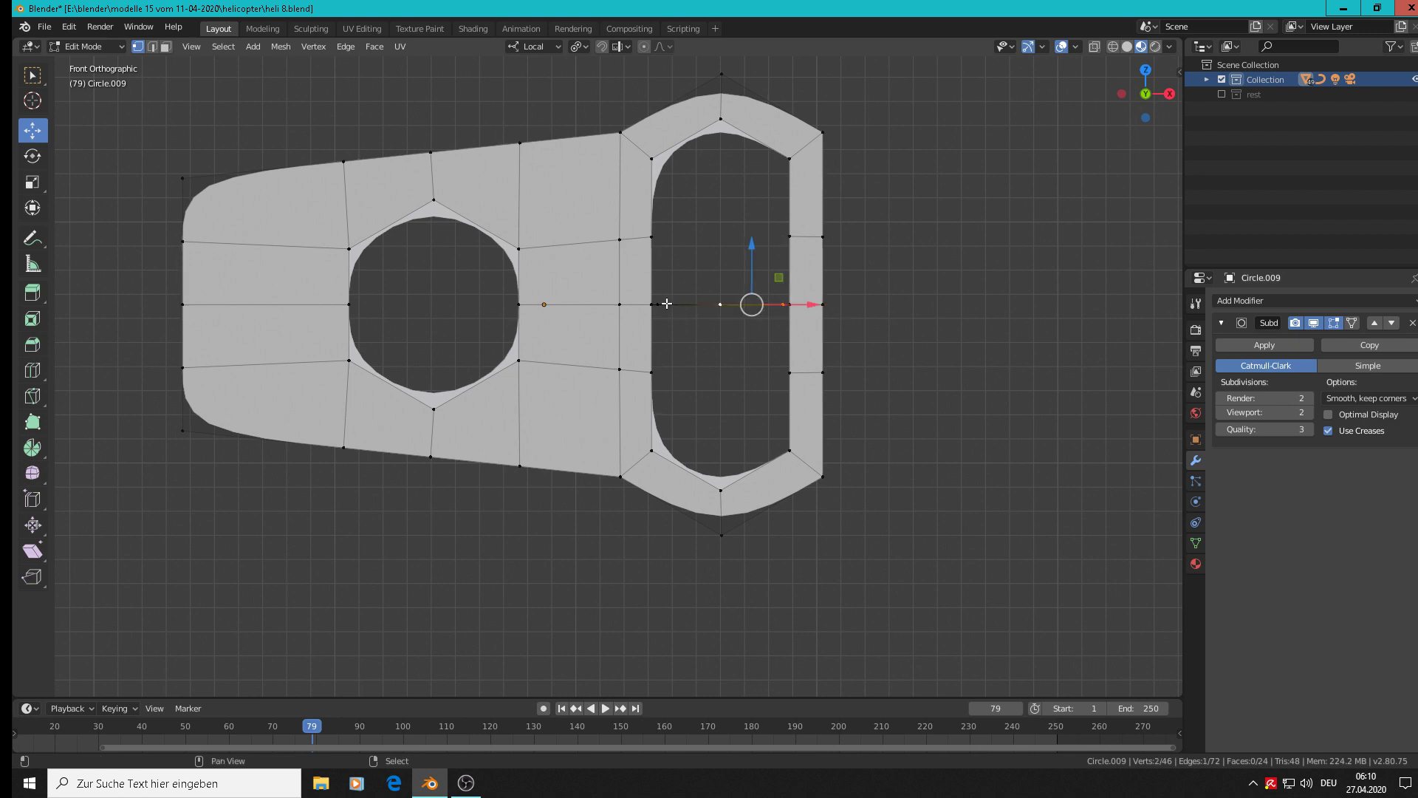
pyautogui.keyDown('shift'); pyautogui.click(658, 304); pyautogui.keyUp('shift')
pyautogui.press('x')
pyautogui.click(670, 305)
pyautogui.scroll(-2, 715, 285)
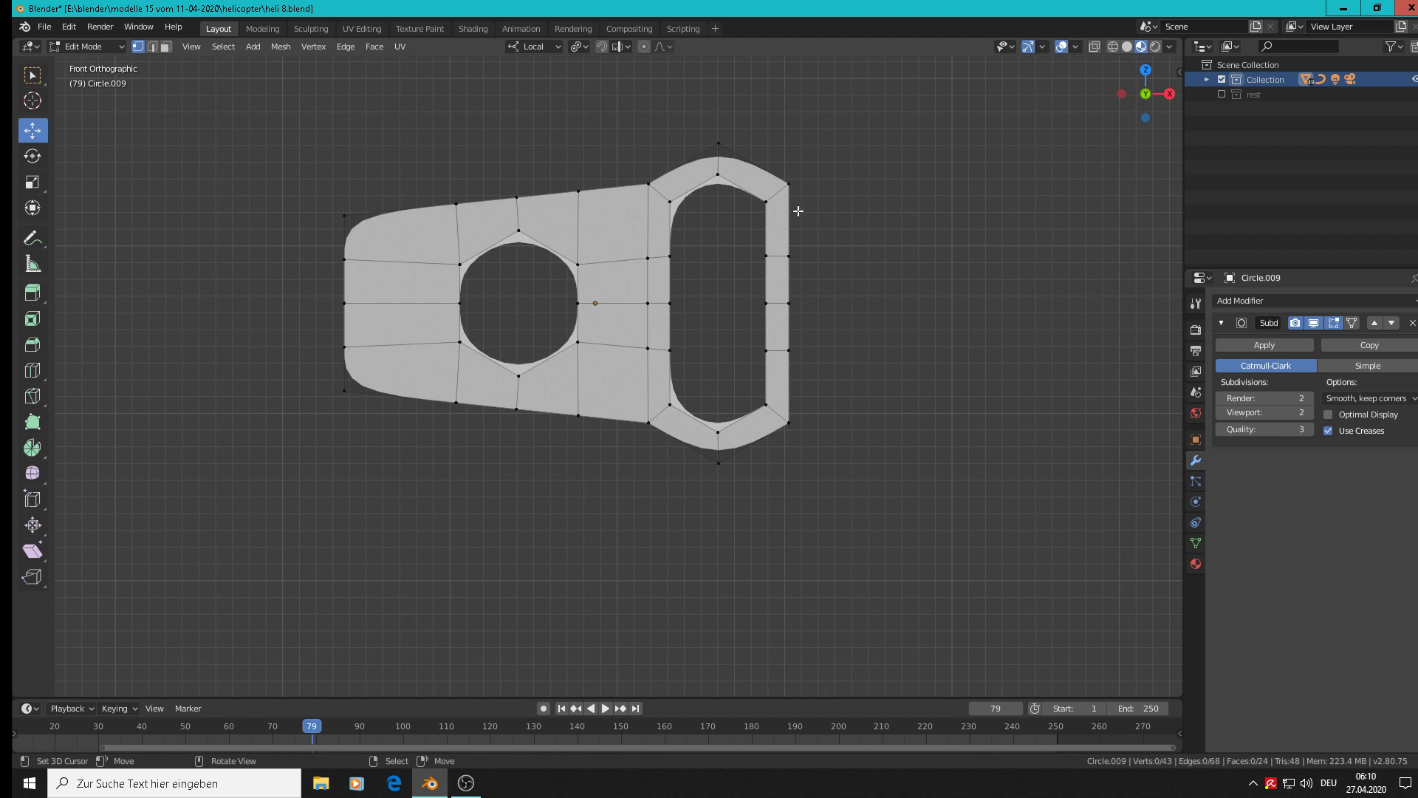
# Select the upper outer corner vertex at the plate's right end.
pyautogui.scroll(4, 798, 211)
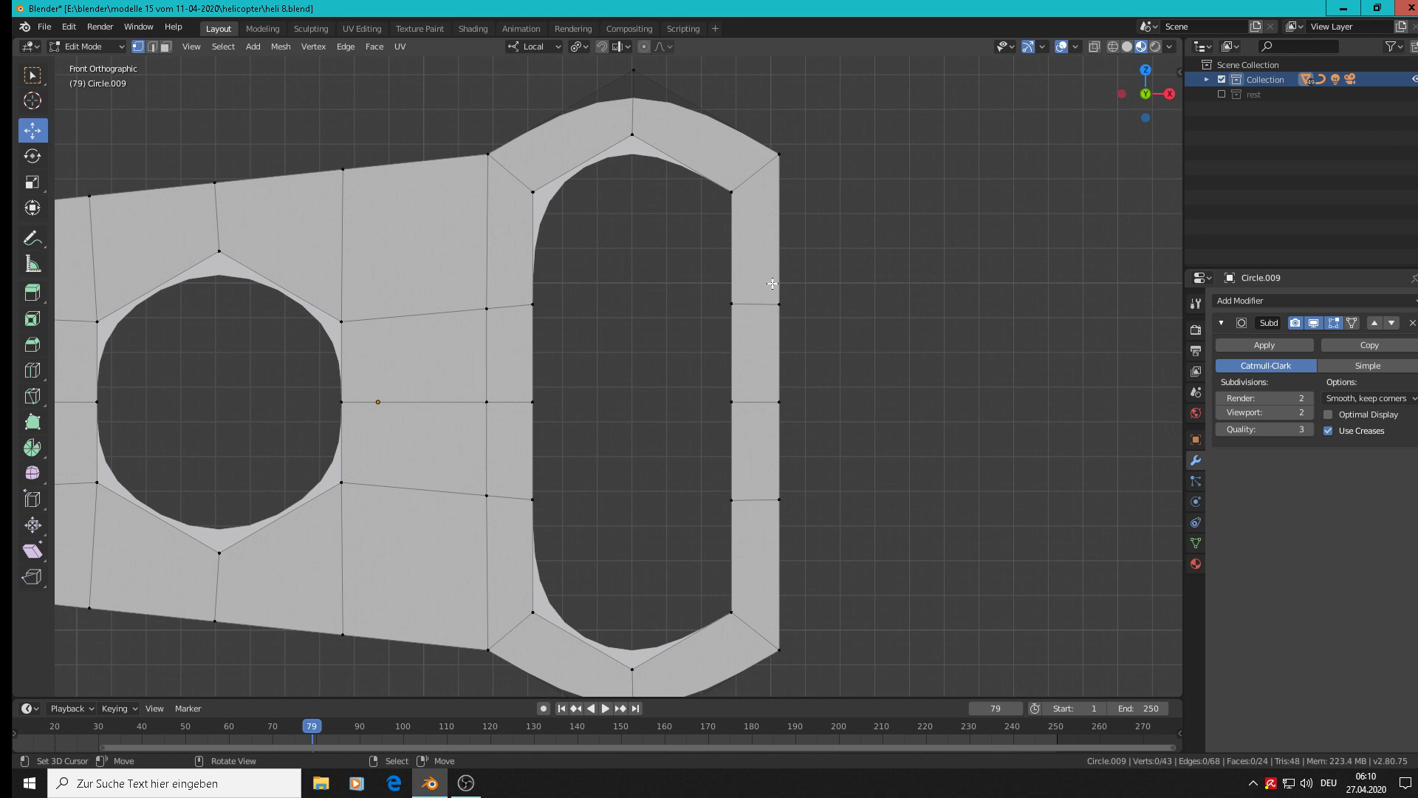
pyautogui.click(780, 155)
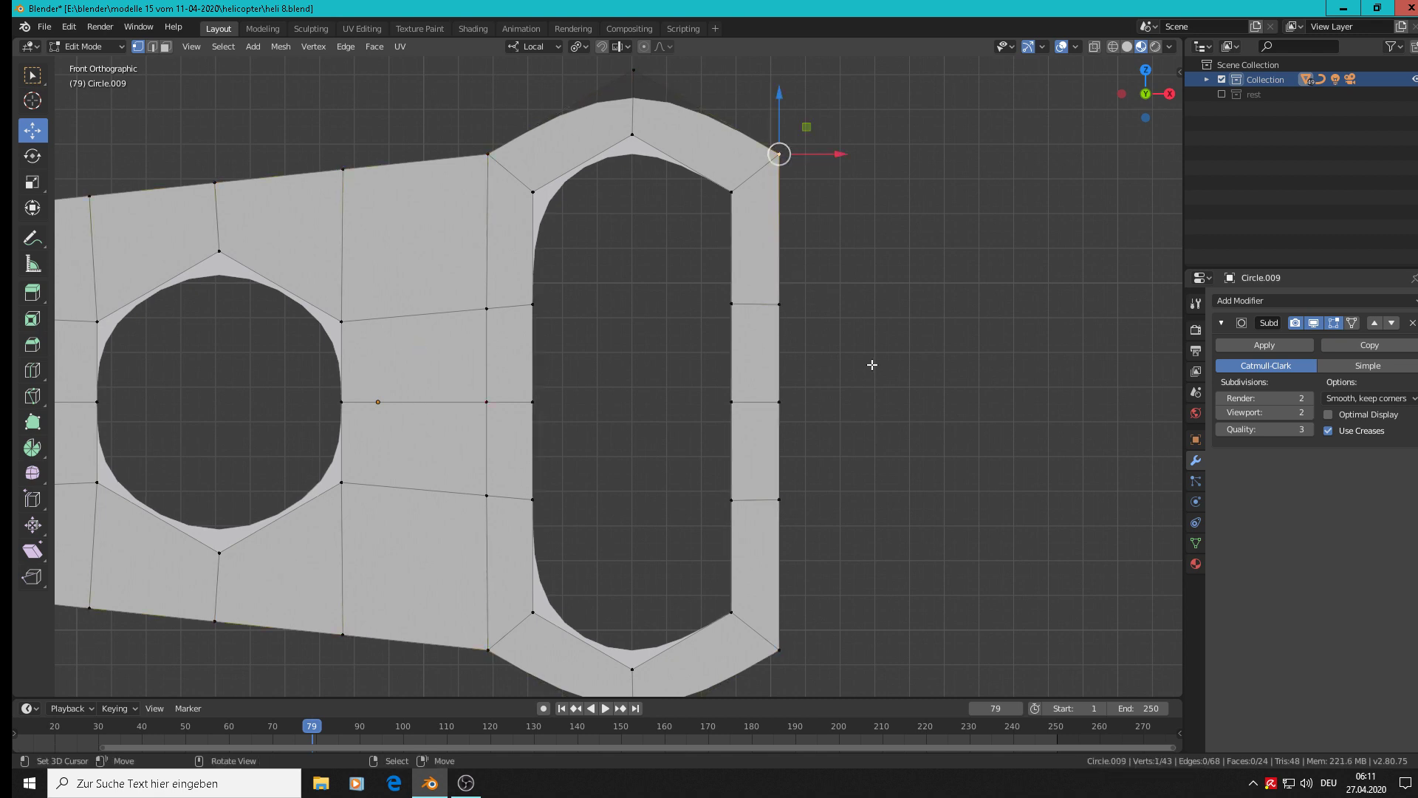
# Extrude the slotted end's outer right edge chain about 0.0117 m outward along local X.
pyautogui.keyDown('ctrl'); pyautogui.click(779, 650); pyautogui.keyUp('ctrl')
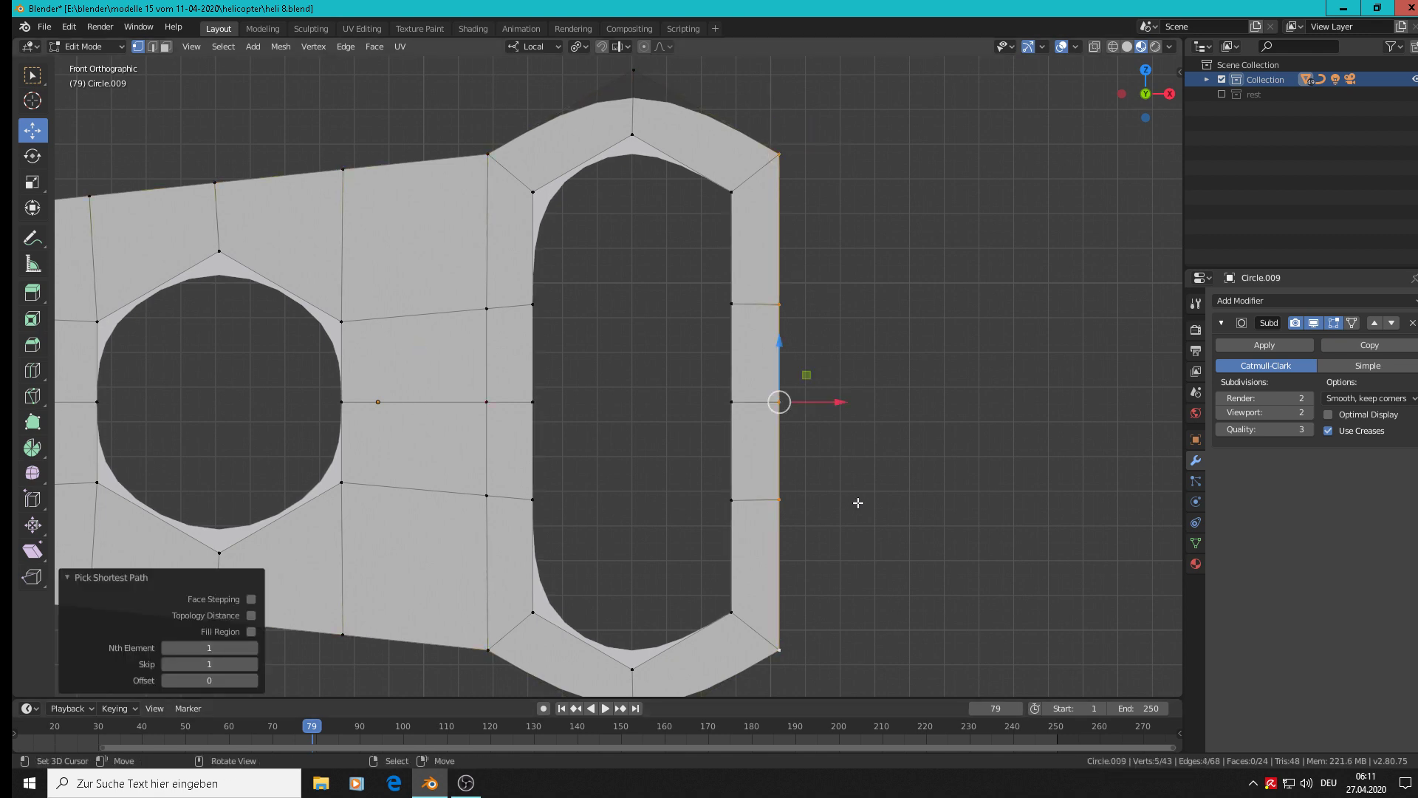
pyautogui.press('e')
pyautogui.press('x')
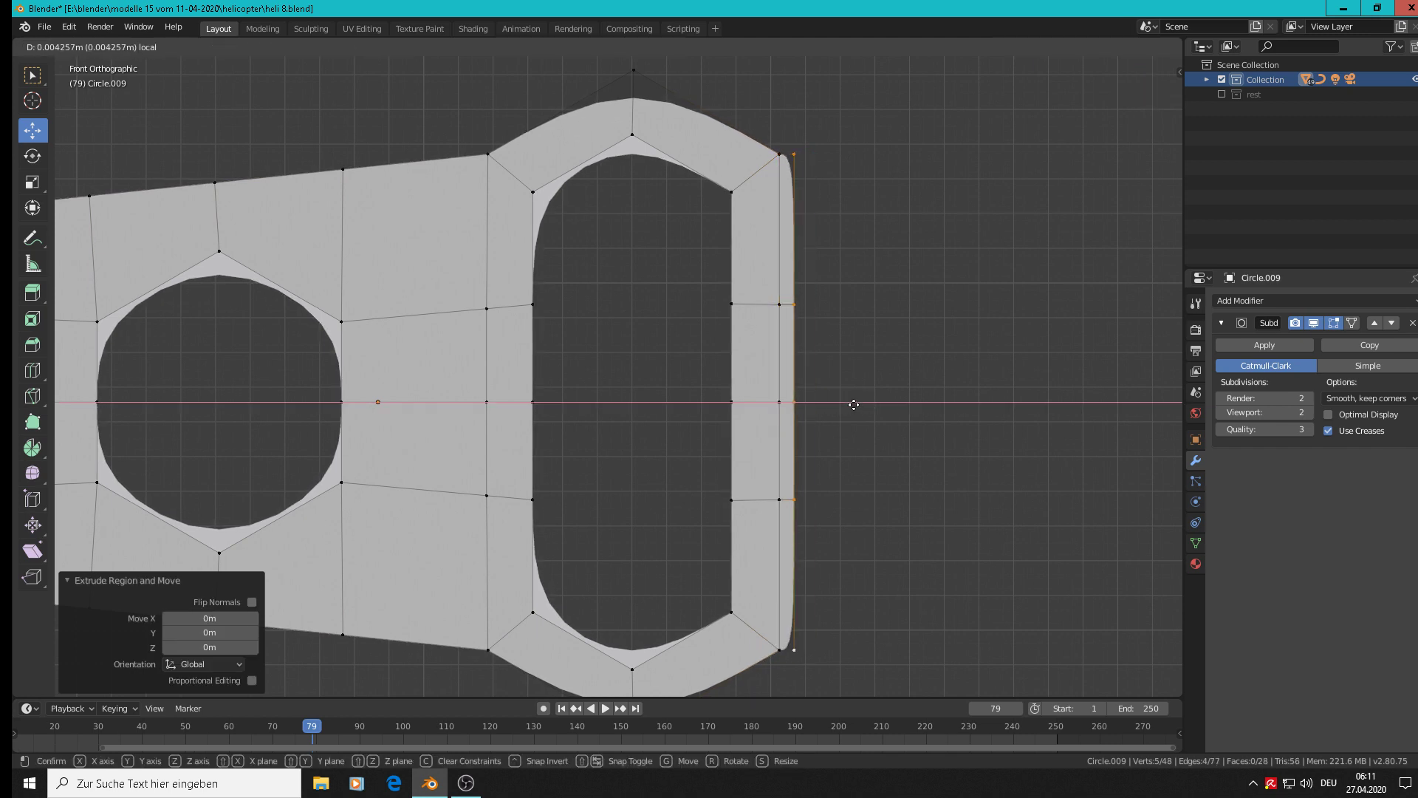
pyautogui.click(880, 411)
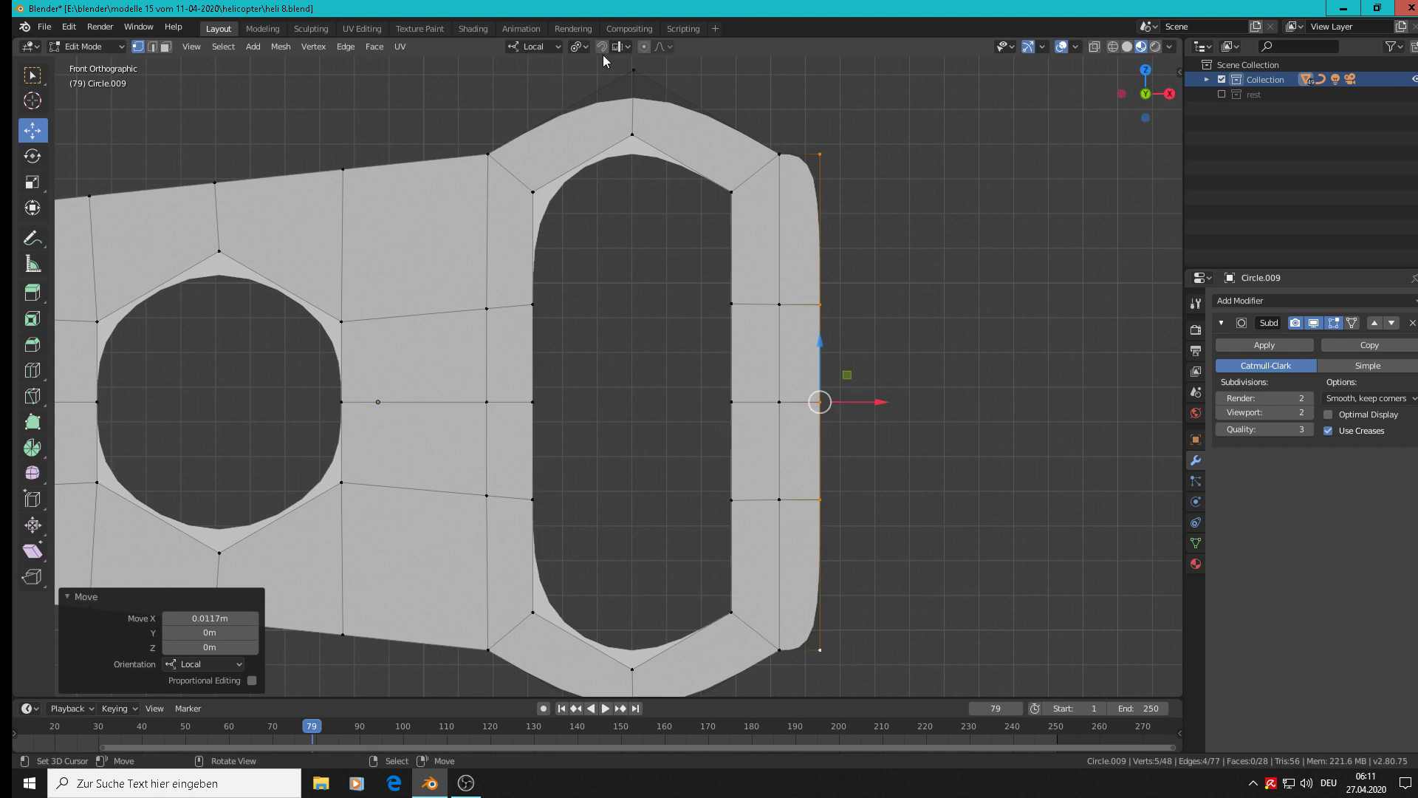
# Fill a triangular face between the original upper-right corner, the extruded corner and the peak vertex above the slot.
pyautogui.keyDown('shift'); pyautogui.click(633, 71); pyautogui.keyUp('shift')
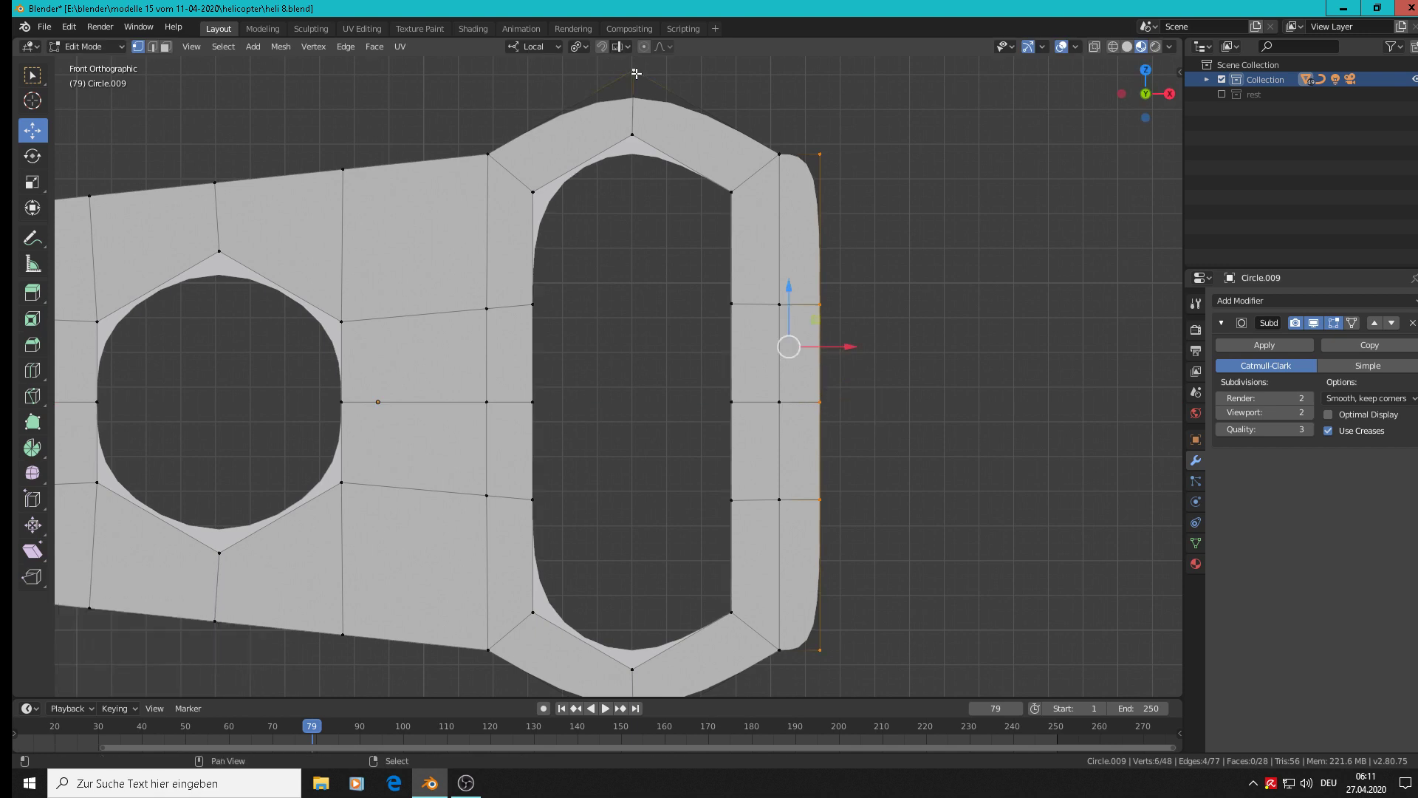
pyautogui.keyDown('shift'); pyautogui.click(785, 152); pyautogui.keyUp('shift')
pyautogui.click(818, 153)
pyautogui.keyDown('shift'); pyautogui.click(785, 153); pyautogui.keyUp('shift')
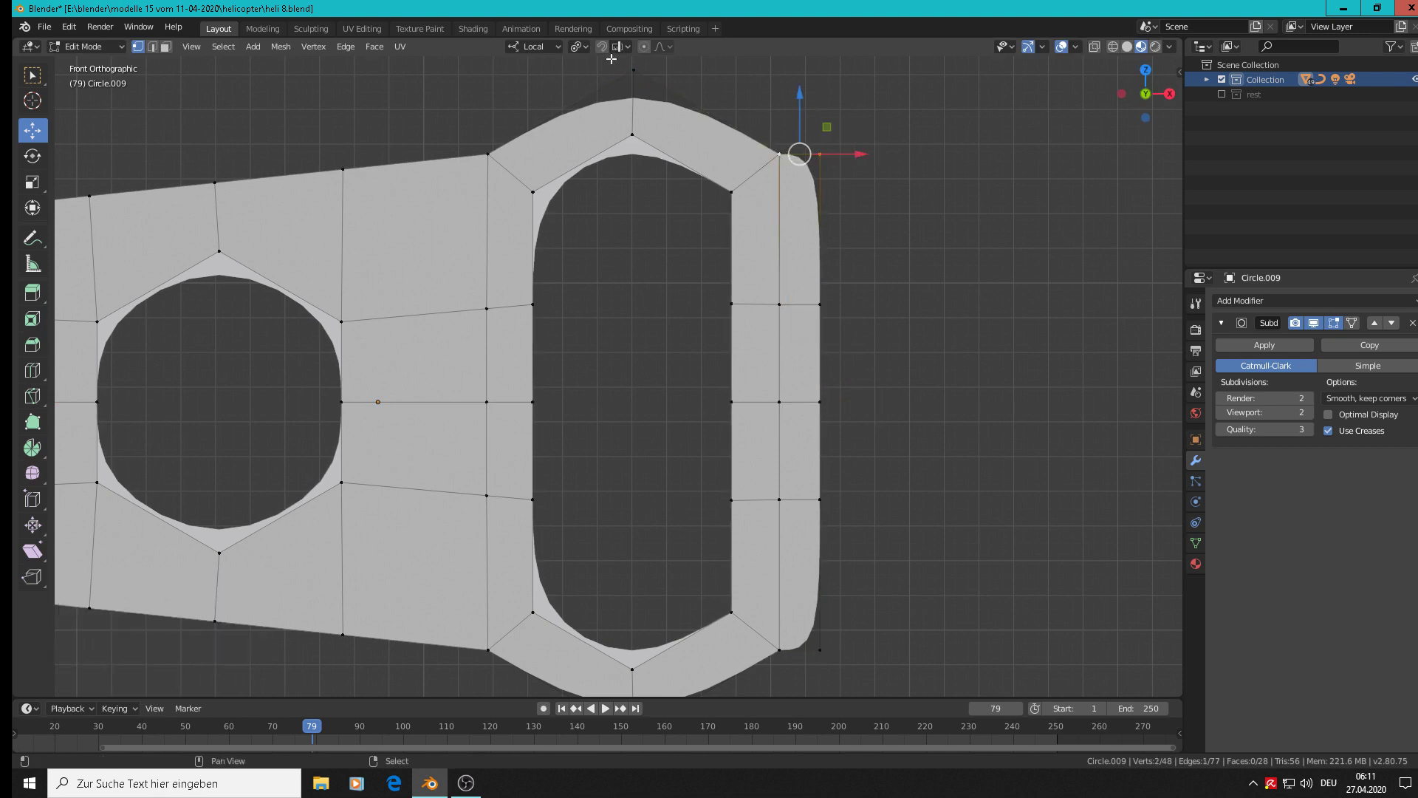
pyautogui.keyDown('shift'); pyautogui.click(615, 62); pyautogui.keyUp('shift')
pyautogui.press('f')
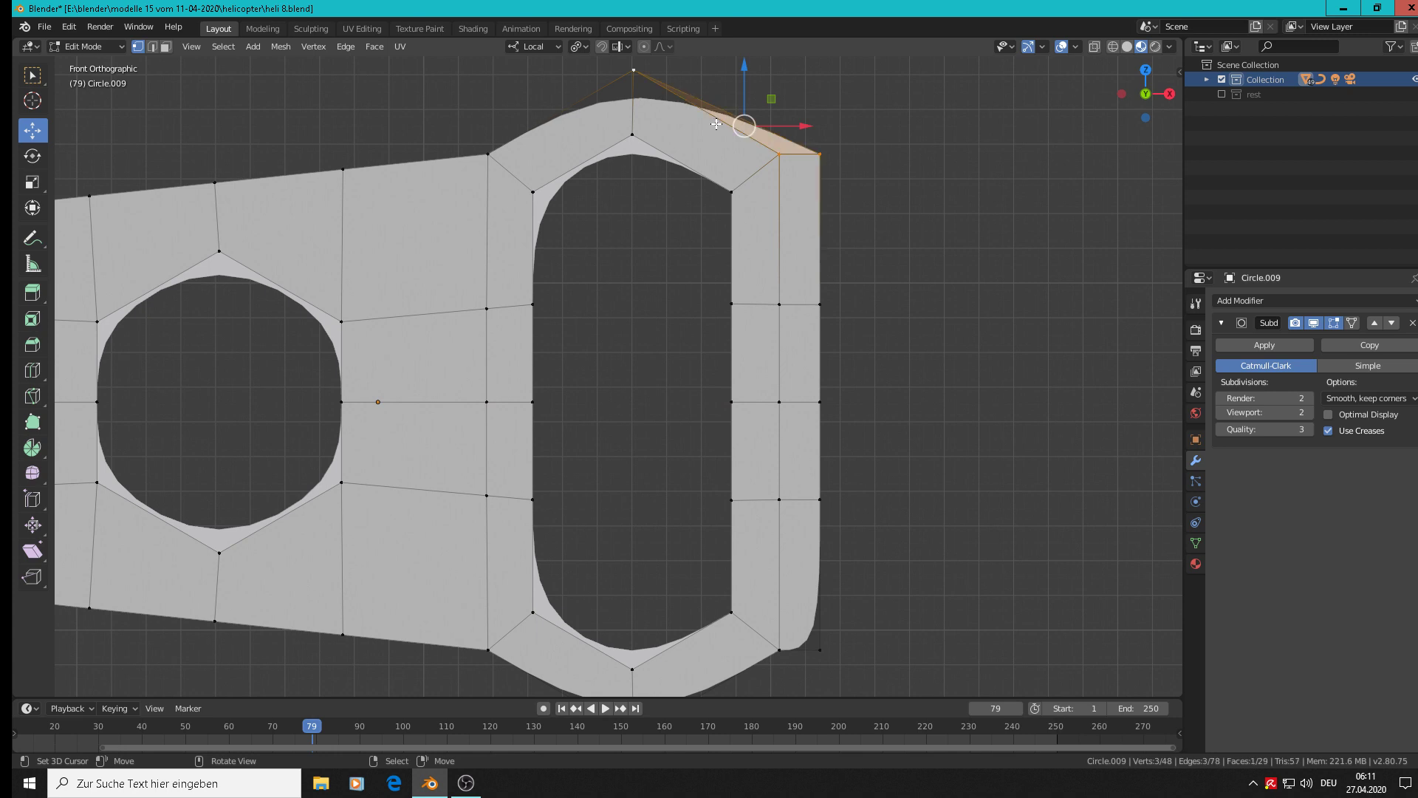
# Undo the triangular face and the outward move of the extruded edge chain.
pyautogui.hotkey('ctrl', 'z')
pyautogui.hotkey('ctrl', 'z')
pyautogui.hotkey('ctrl', 'z')
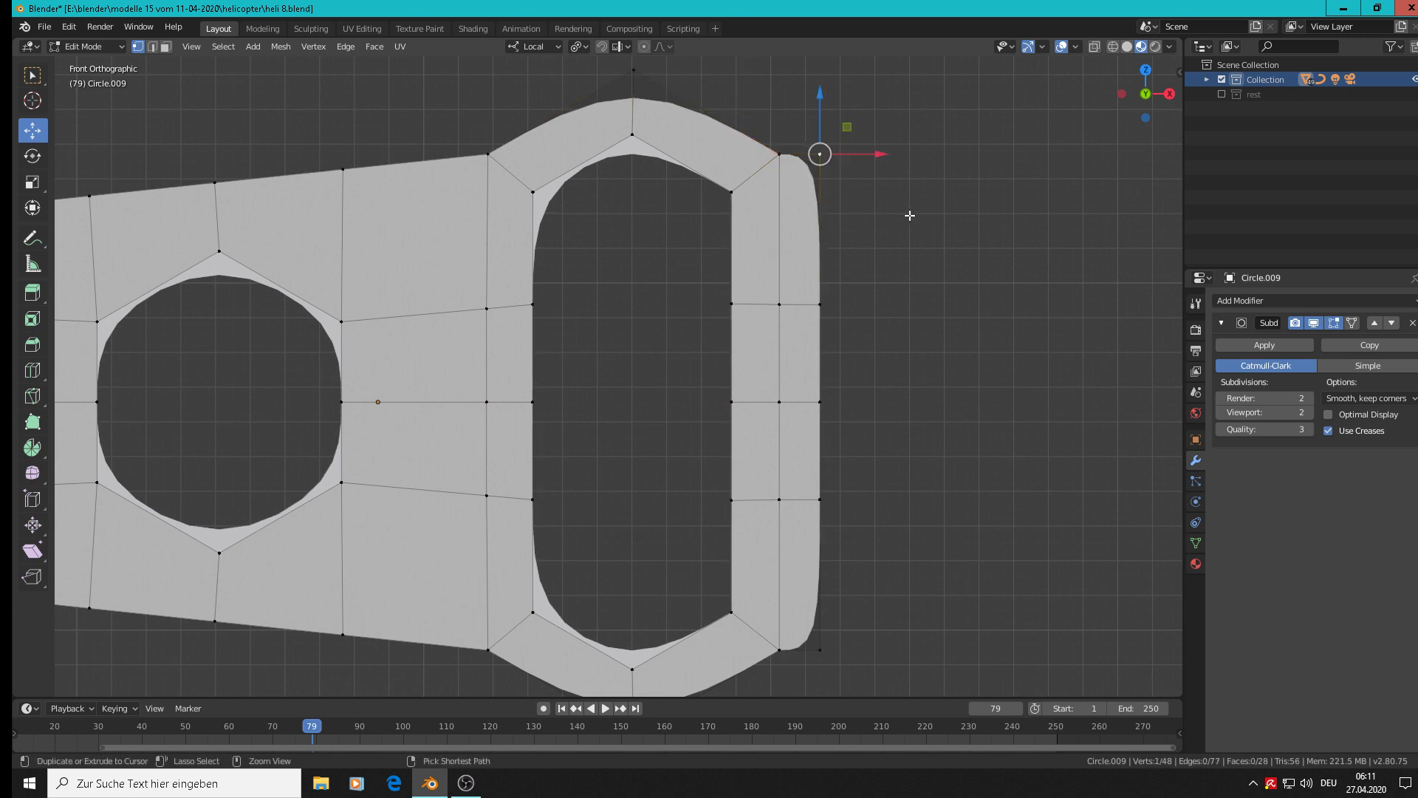
pyautogui.hotkey('ctrl', 'z')
pyautogui.hotkey('ctrl', 'z')
pyautogui.hotkey('ctrl', 'z')
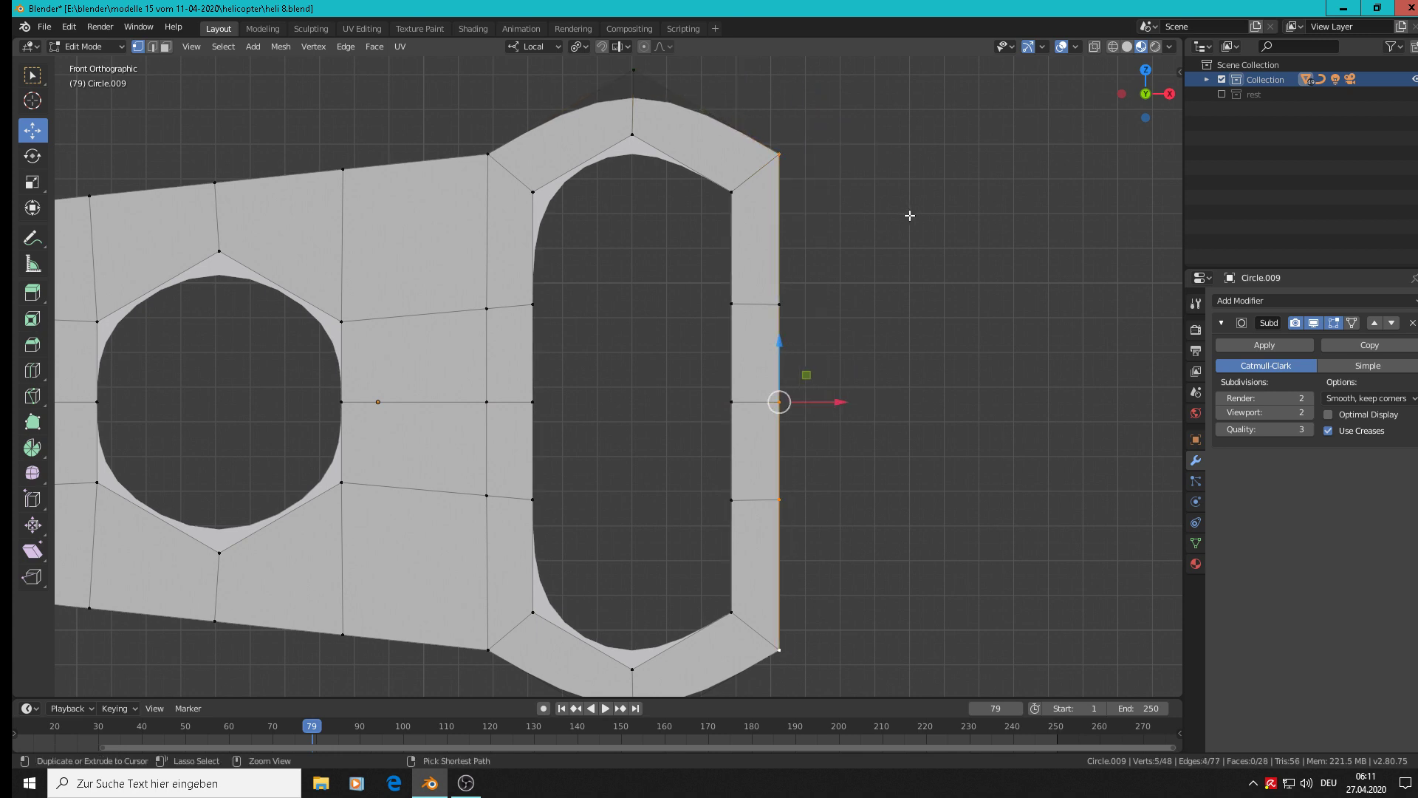
pyautogui.scroll(-3, 855, 276)
pyautogui.scroll(1, 838, 507)
pyautogui.click(776, 452)
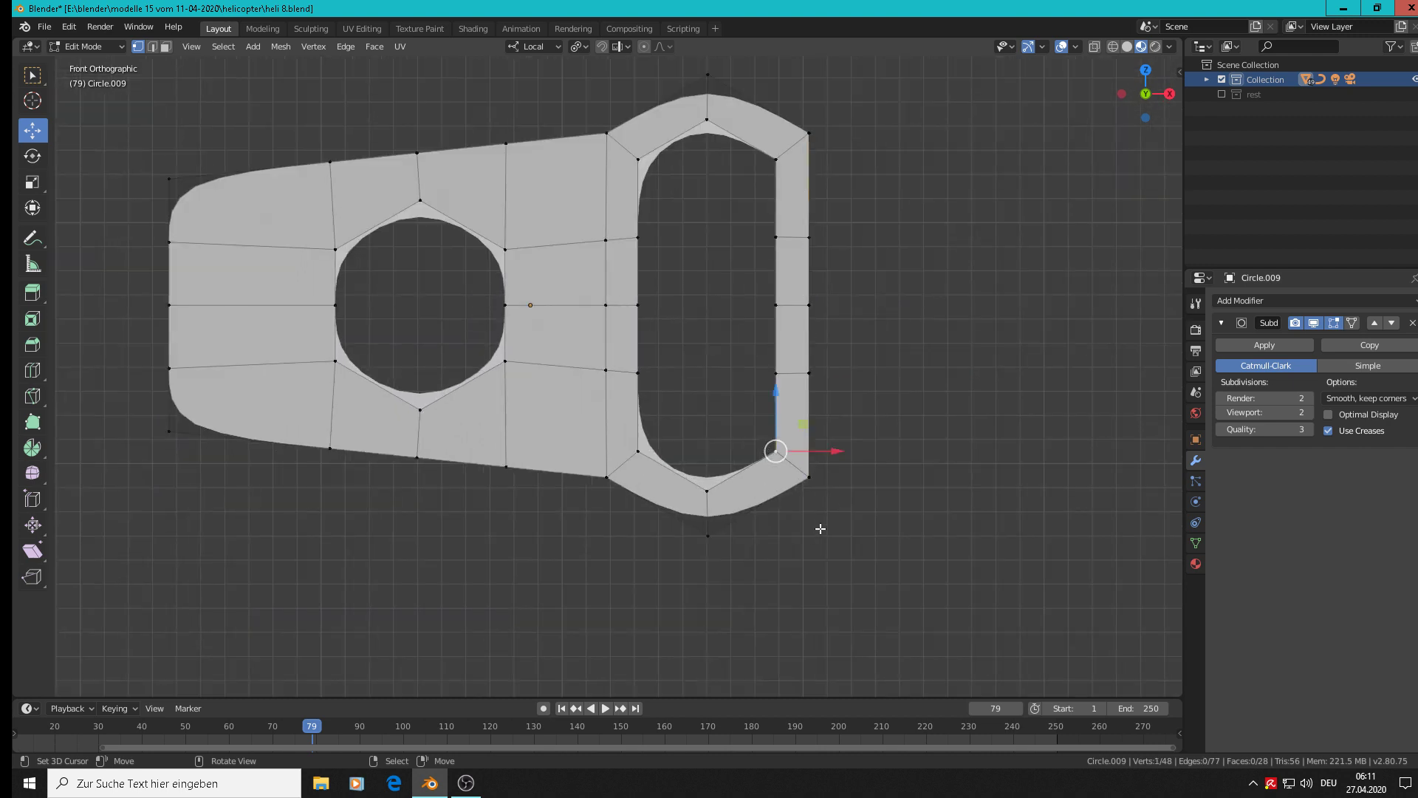
pyautogui.press('g')
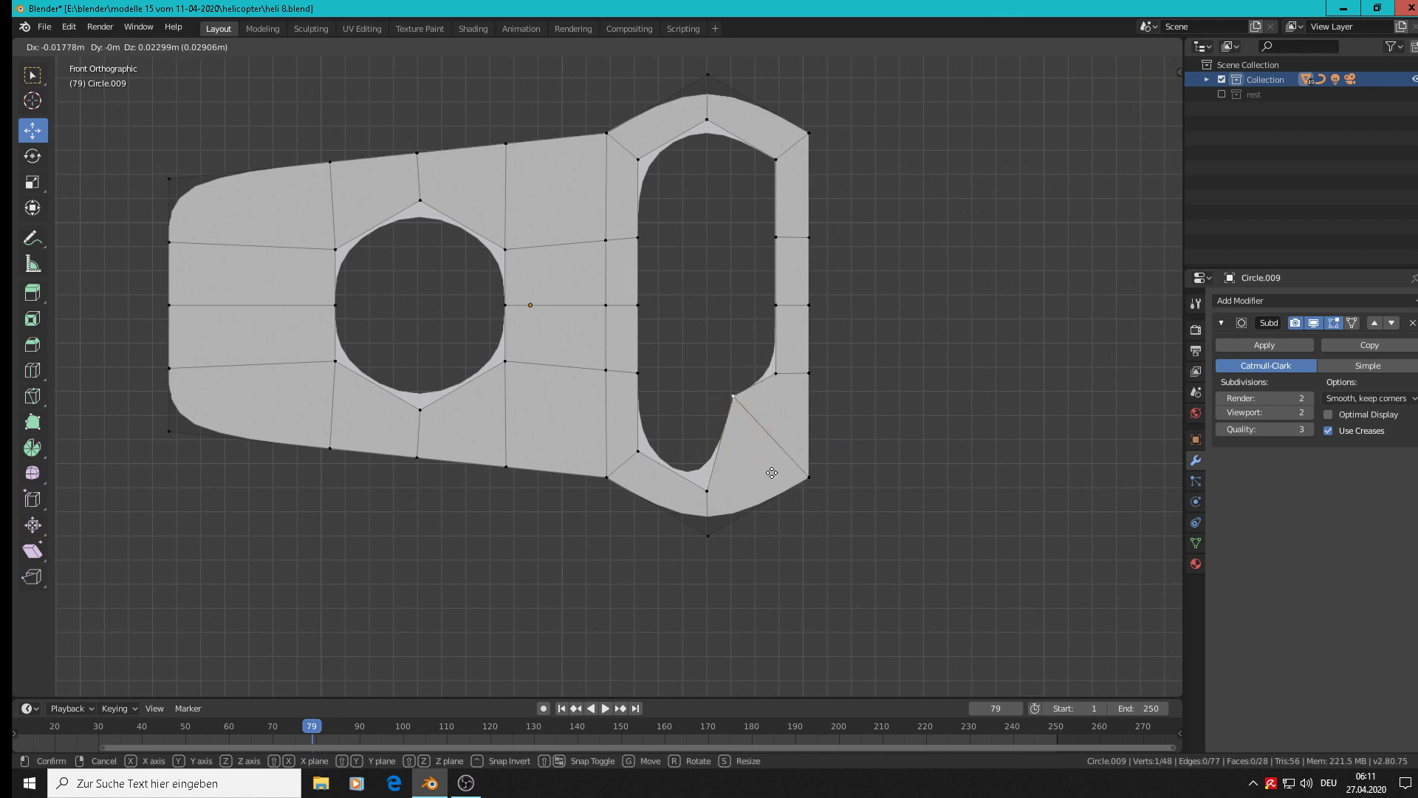
pyautogui.rightClick(819, 515)
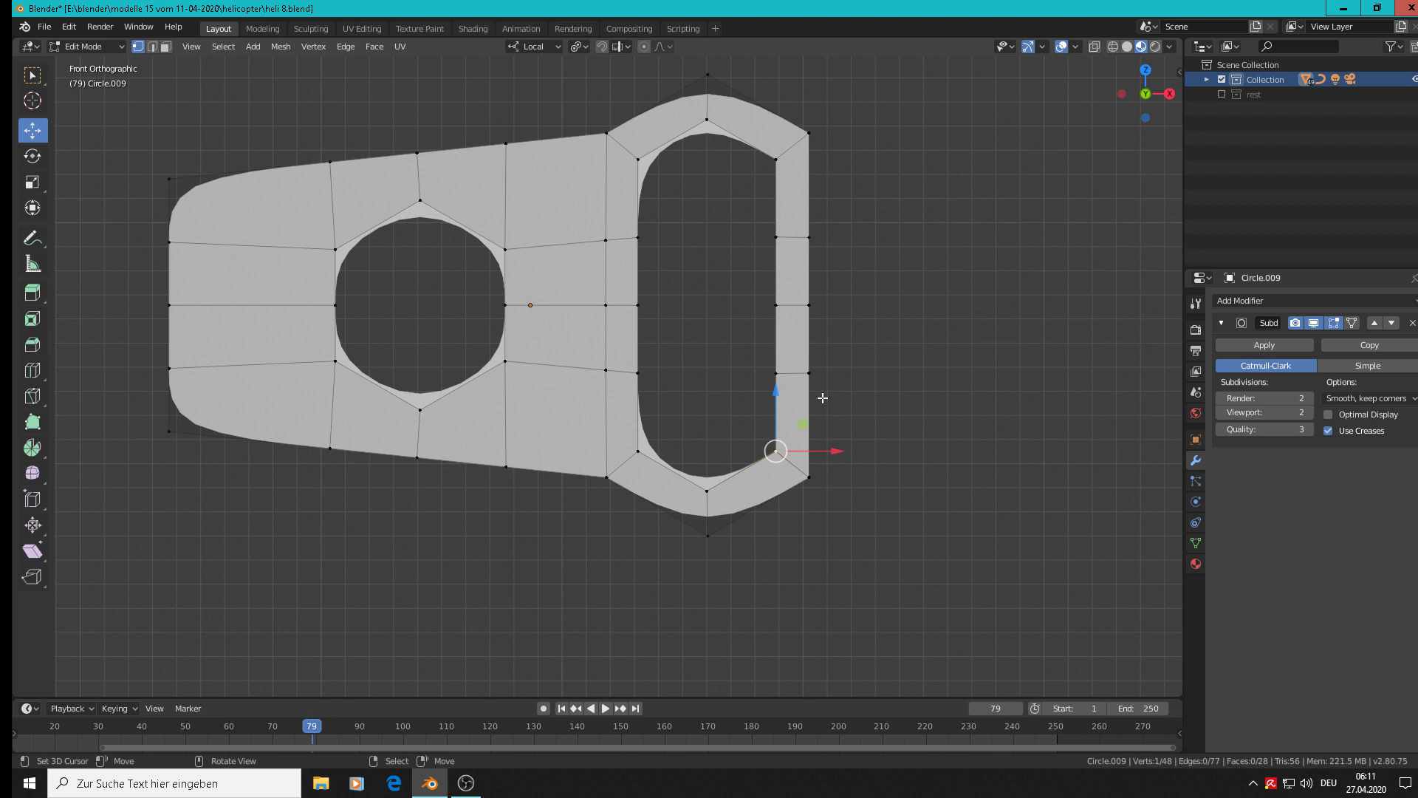
# Try to delete the horizontal edges between the round hole and the slot, and undo the deletion.
pyautogui.press('2')
pyautogui.press('c')
pyautogui.moveTo(564, 133); pyautogui.dragTo(577, 484)
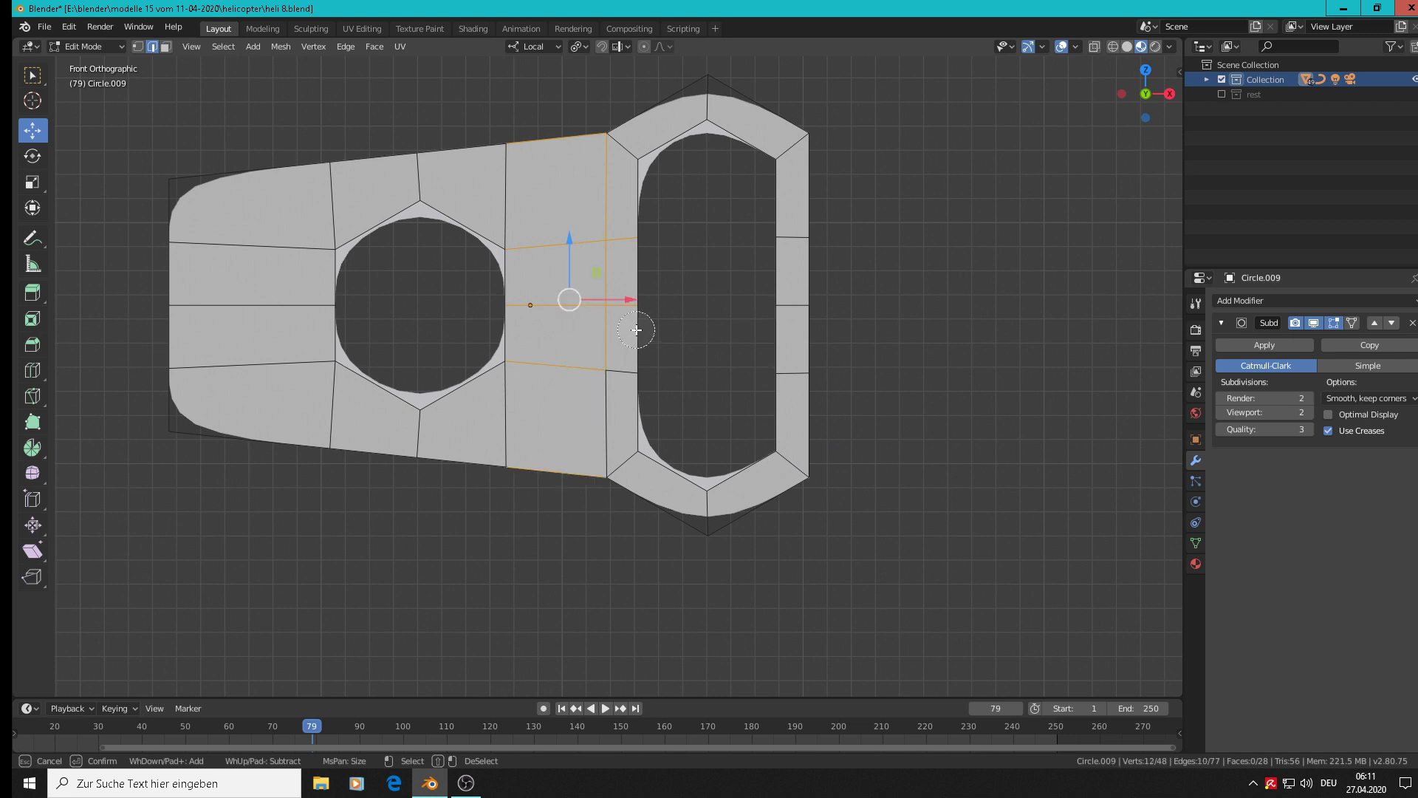
pyautogui.keyDown('shift'); pyautogui.click(620, 273); pyautogui.keyUp('shift')
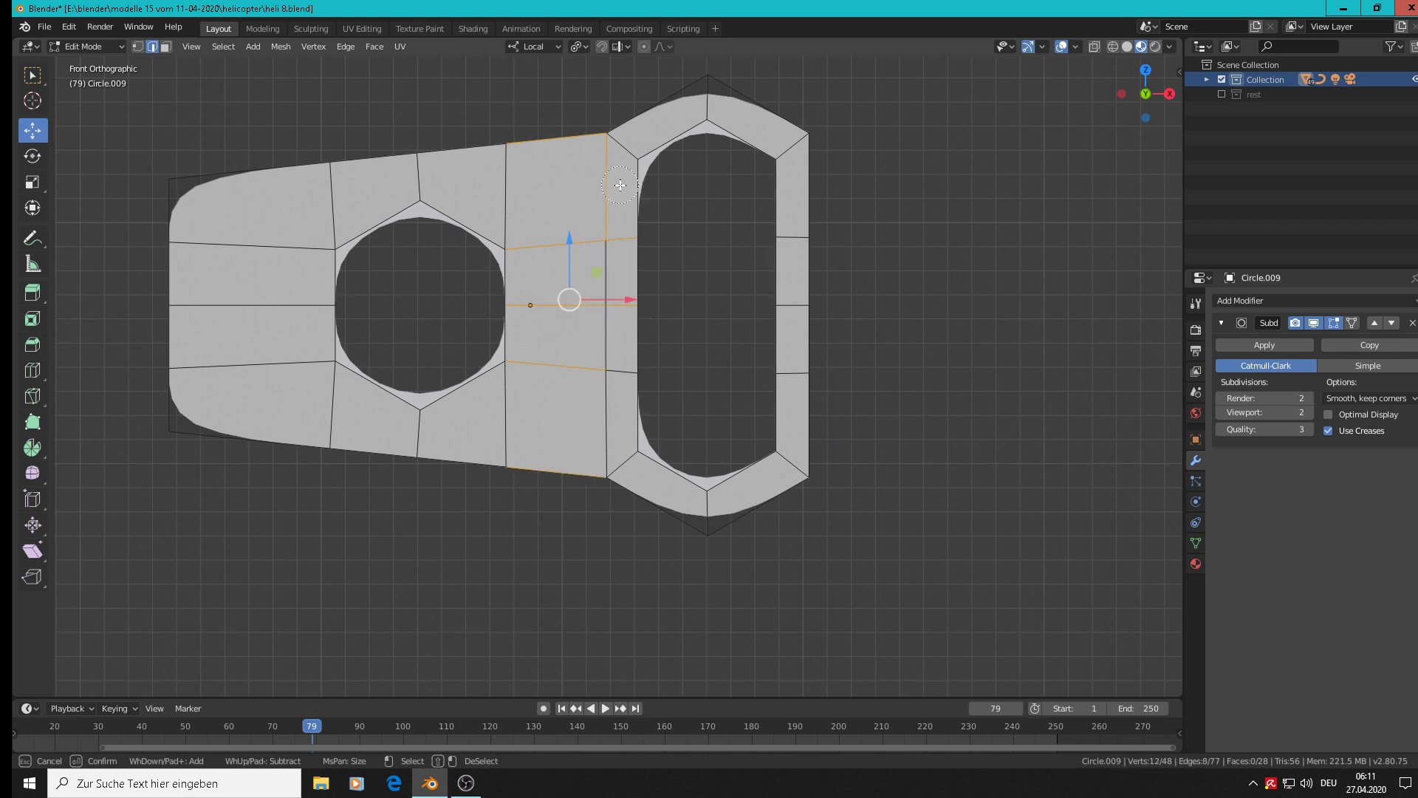
pyautogui.keyDown('shift'); pyautogui.click(620, 185); pyautogui.keyUp('shift')
pyautogui.press('Escape')
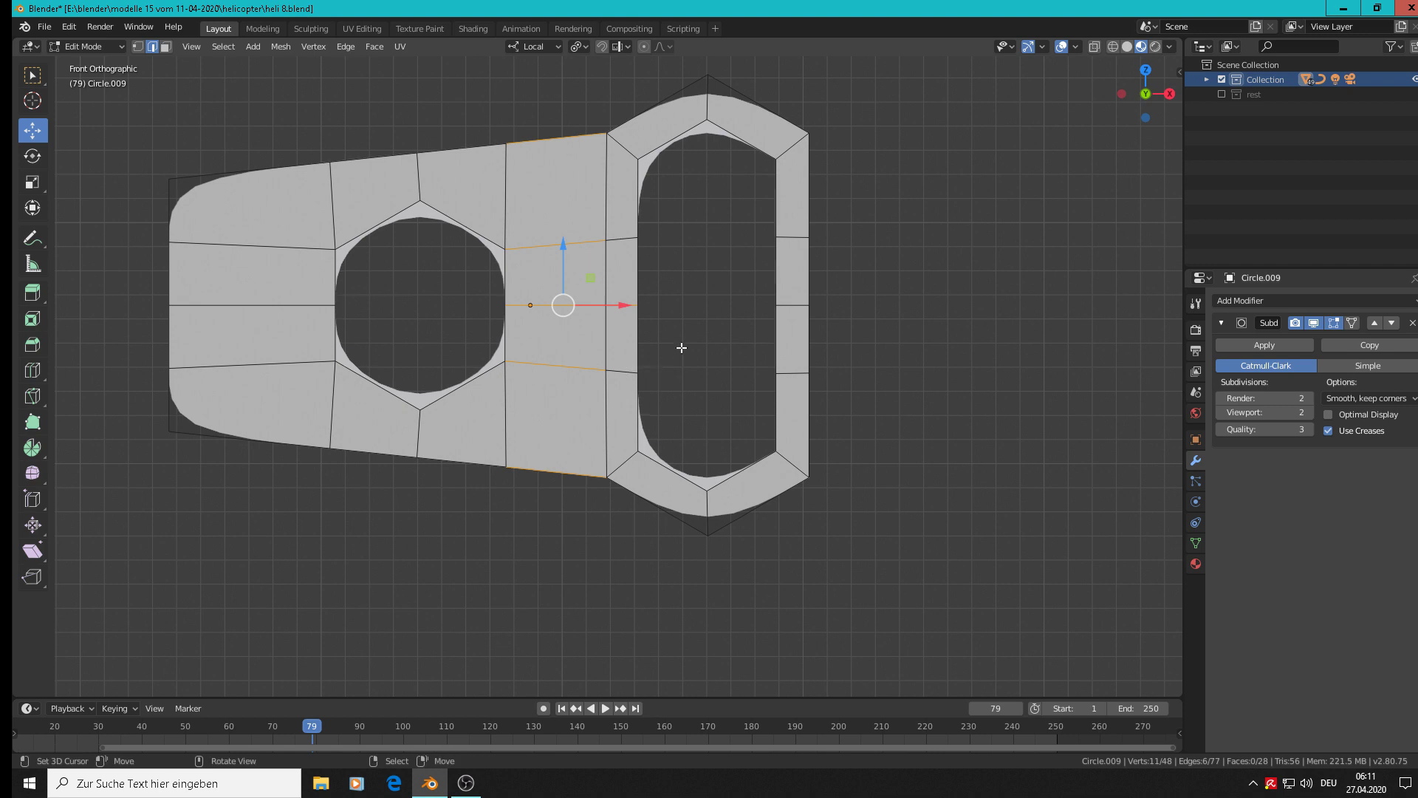
pyautogui.press('x')
pyautogui.click(671, 366)
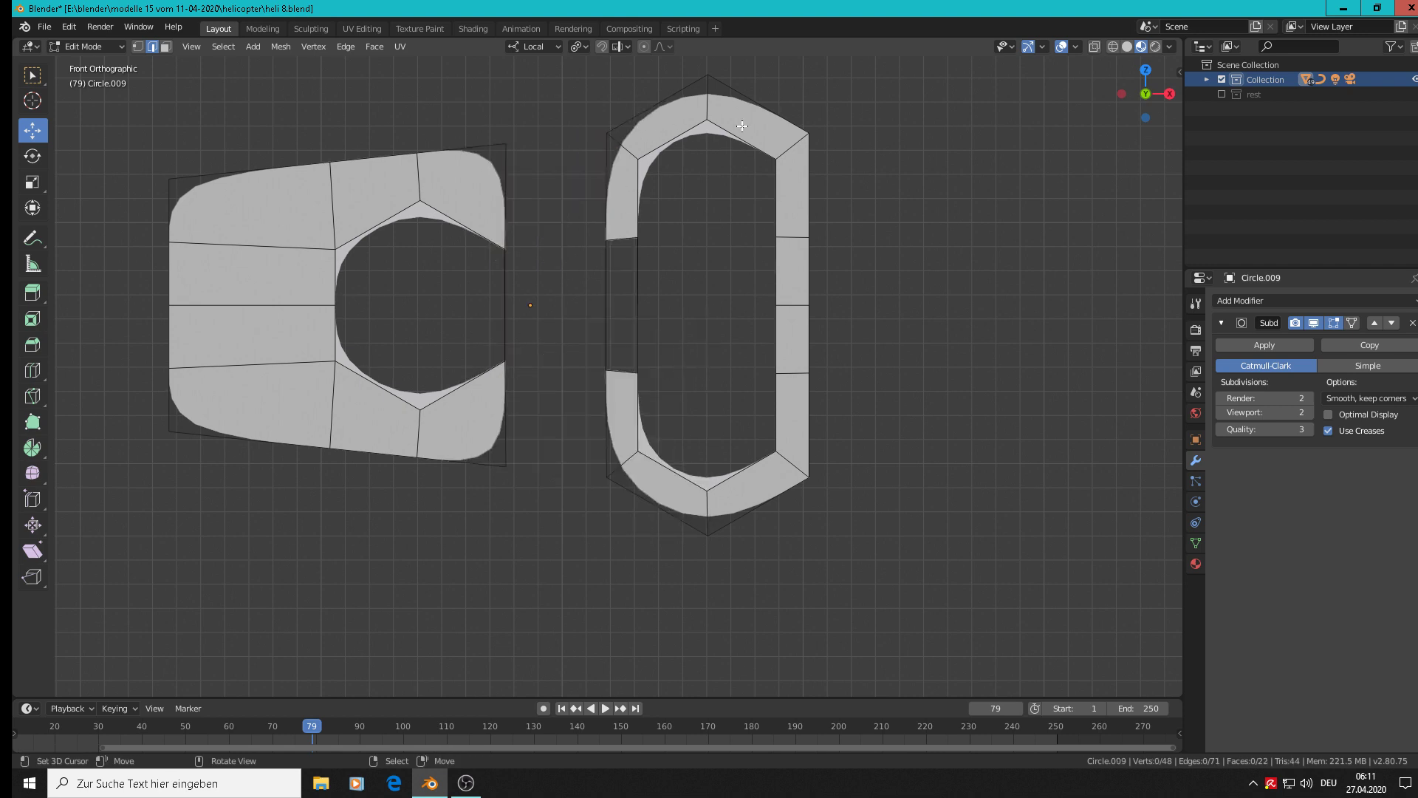
pyautogui.hotkey('ctrl', 'z')
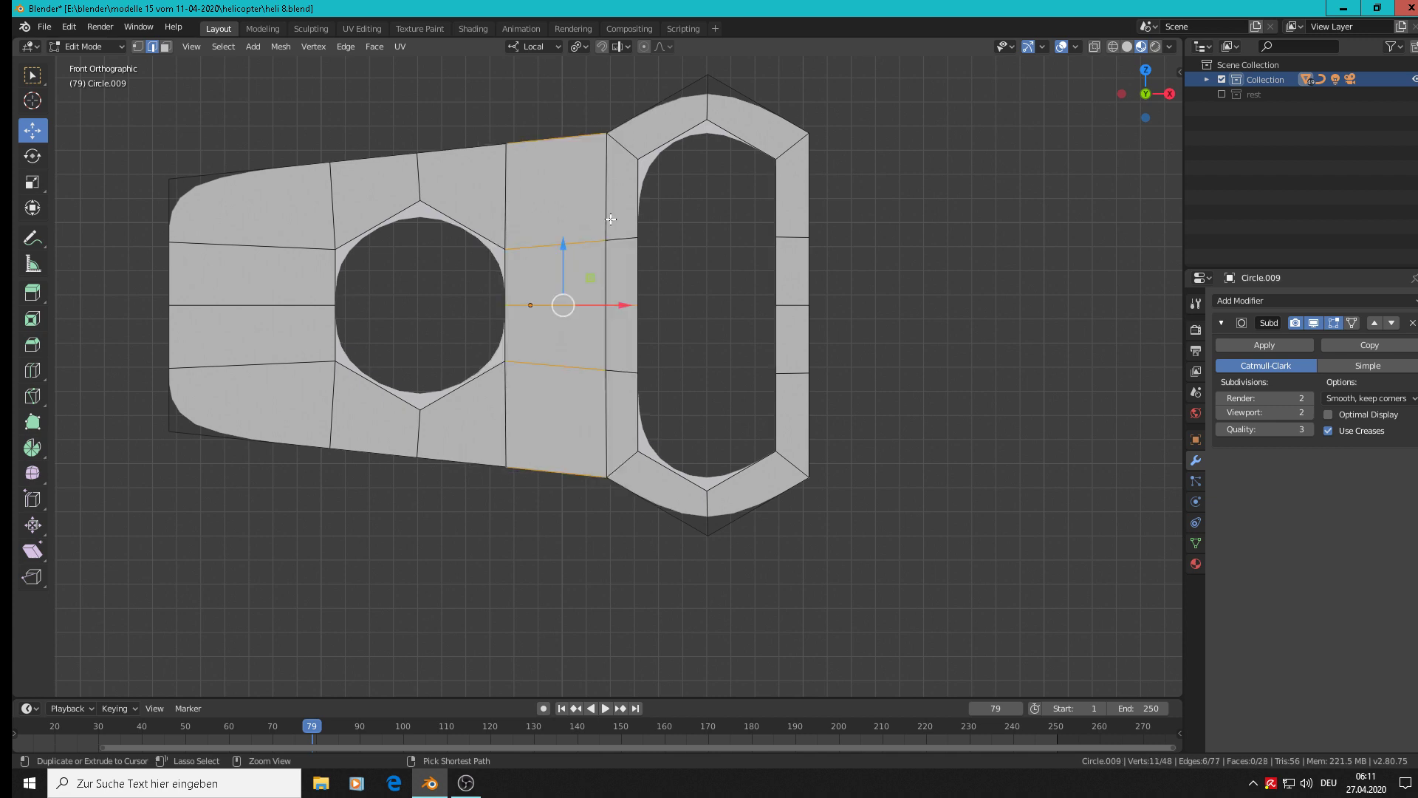
# Clear the edge selection and enable Optimal Display for the subdivision modifier.
pyautogui.hotkey('alt', 'a')
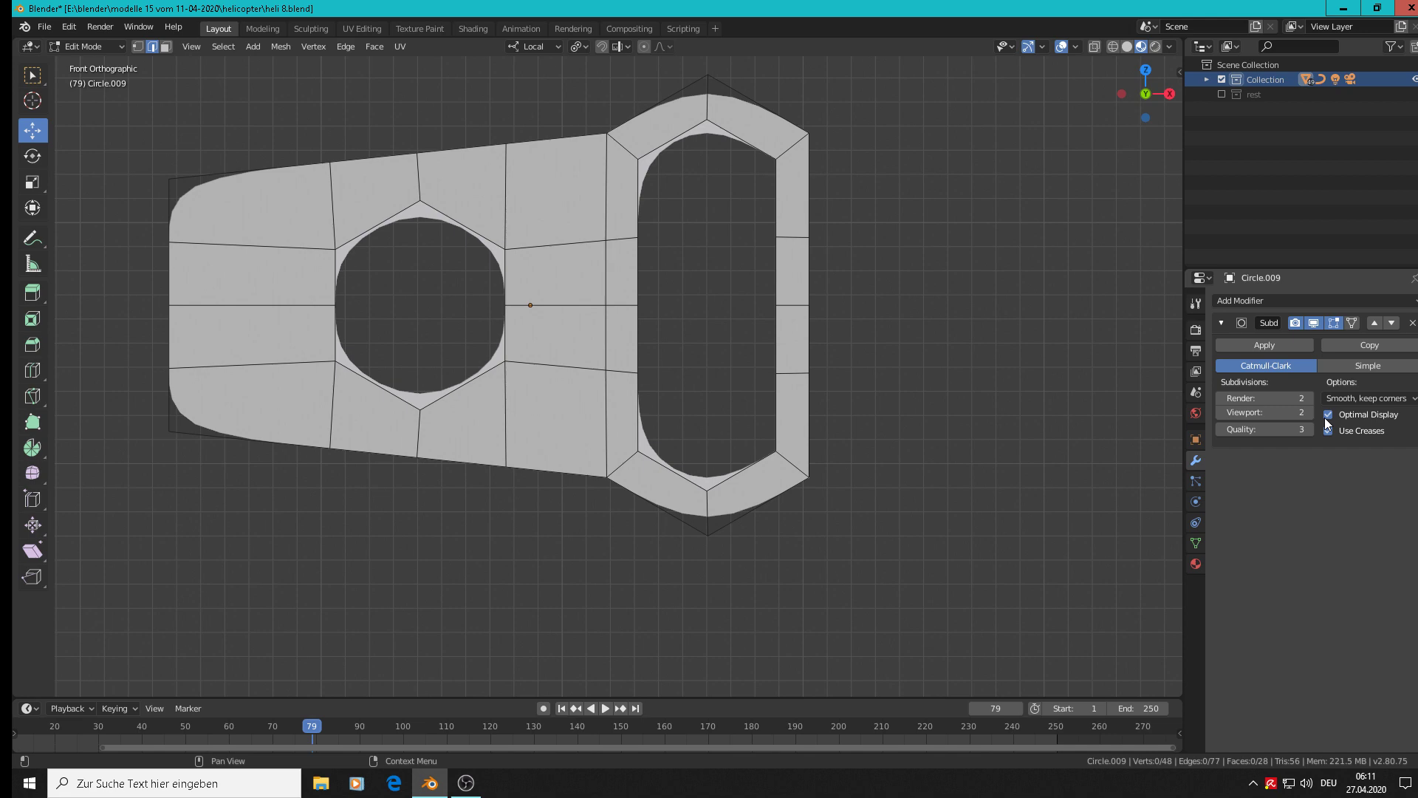
pyautogui.scroll(2, 841, 237)
pyautogui.moveTo(842, 225); pyautogui.dragTo(874, 249, button='middle')
pyautogui.press('KP_1')
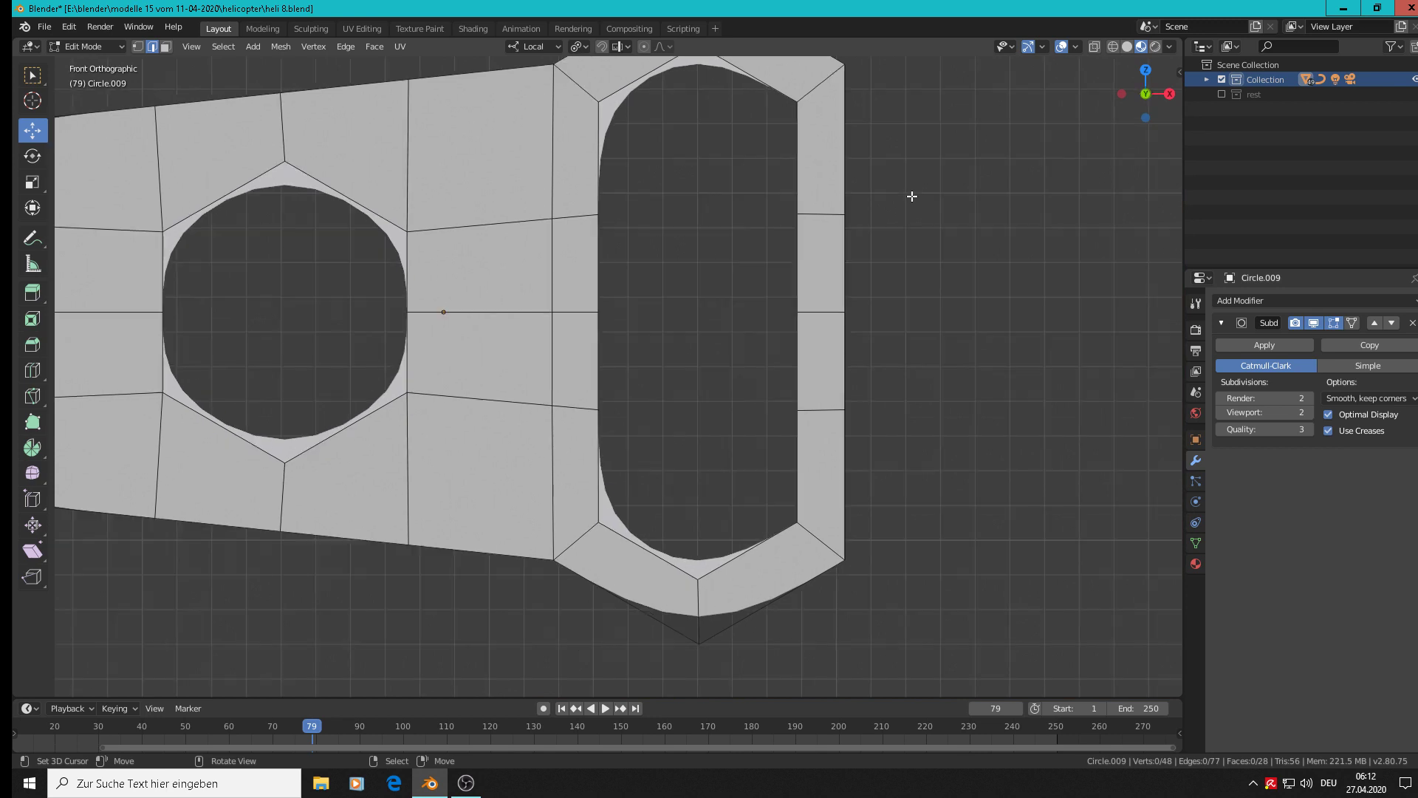
# Circle-select the middle vertices of the slot's right-hand bar and delete the edges between them.
pyautogui.scroll(-3, 916, 196)
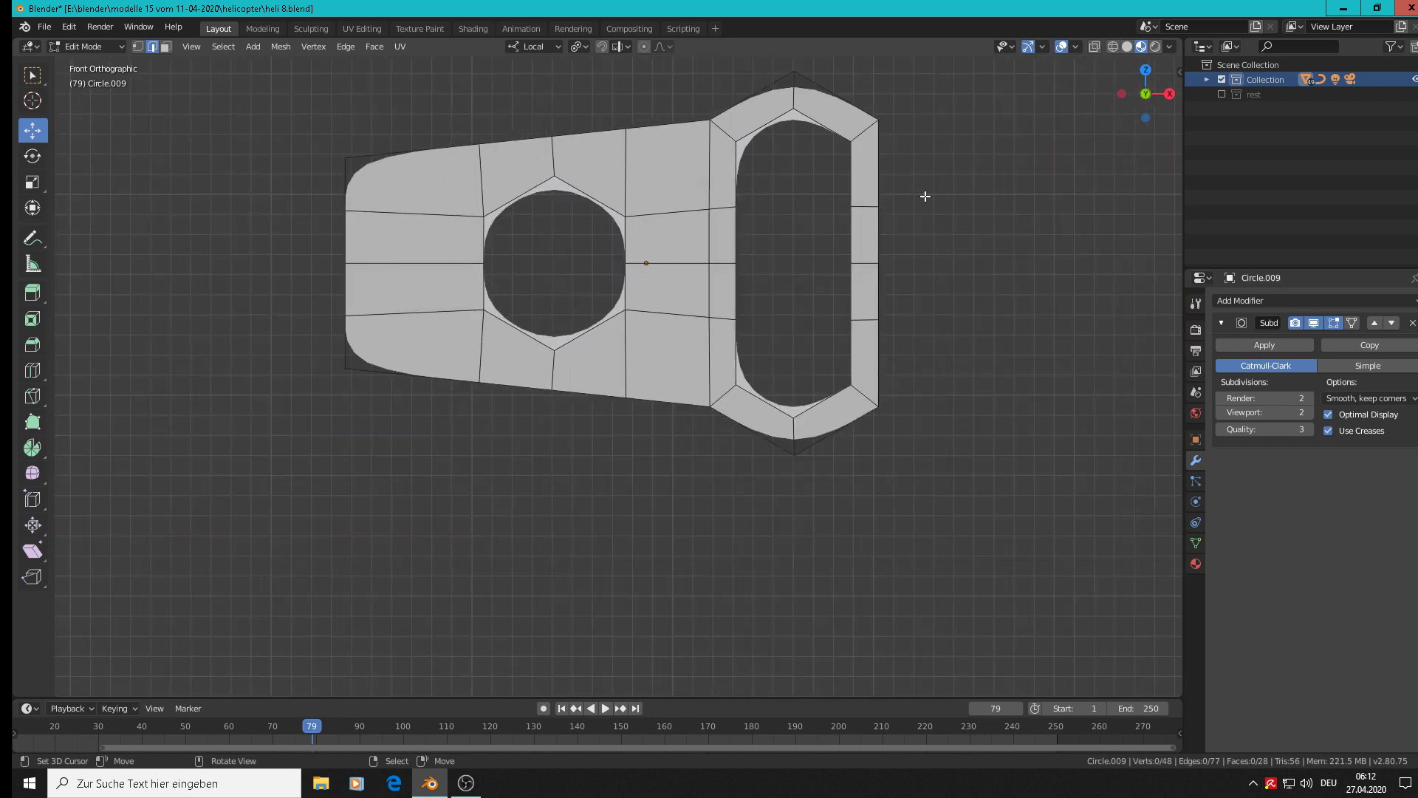
pyautogui.keyDown('shift'); pyautogui.moveTo(820, 237); pyautogui.dragTo(611, 367, button='middle'); pyautogui.keyUp('shift')
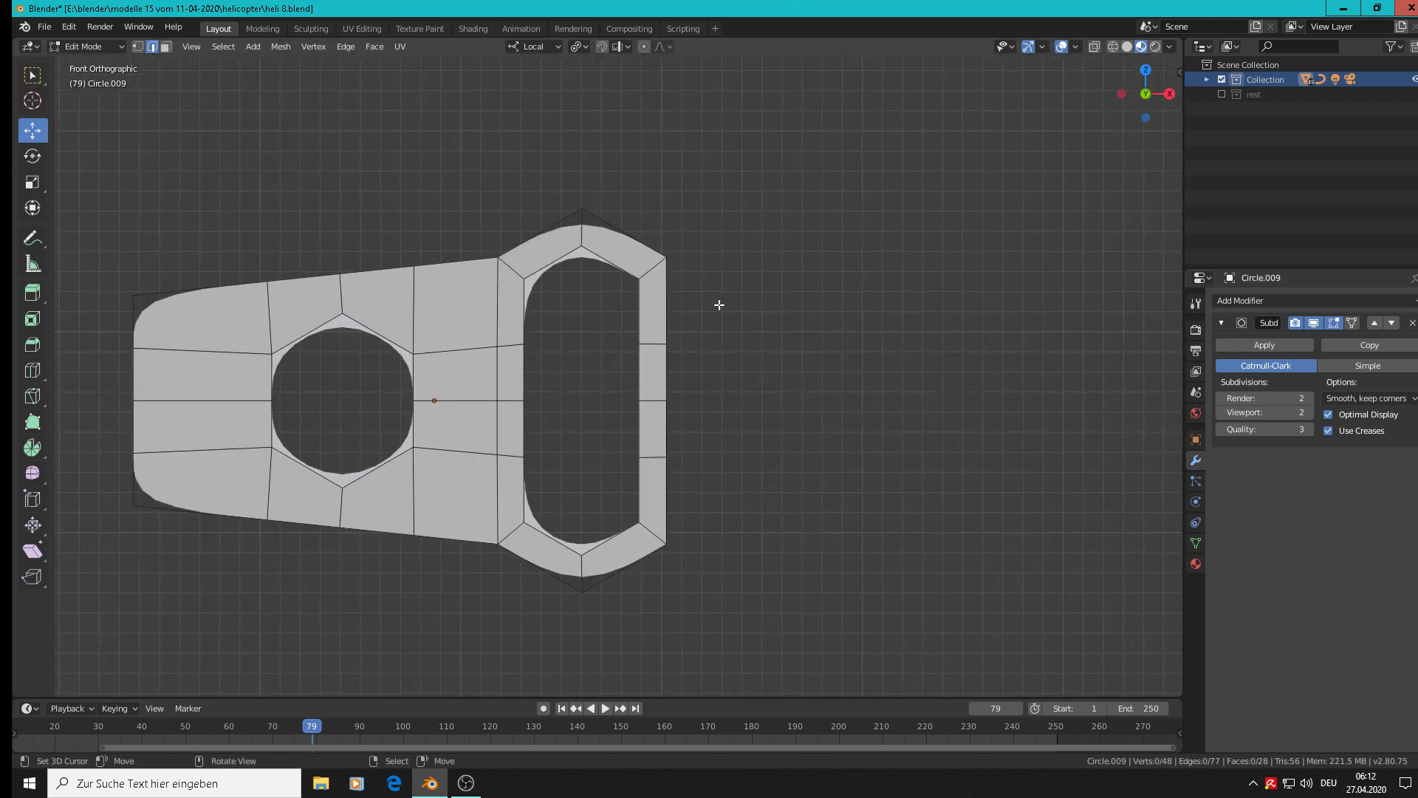
pyautogui.click(139, 47)
pyautogui.press('c')
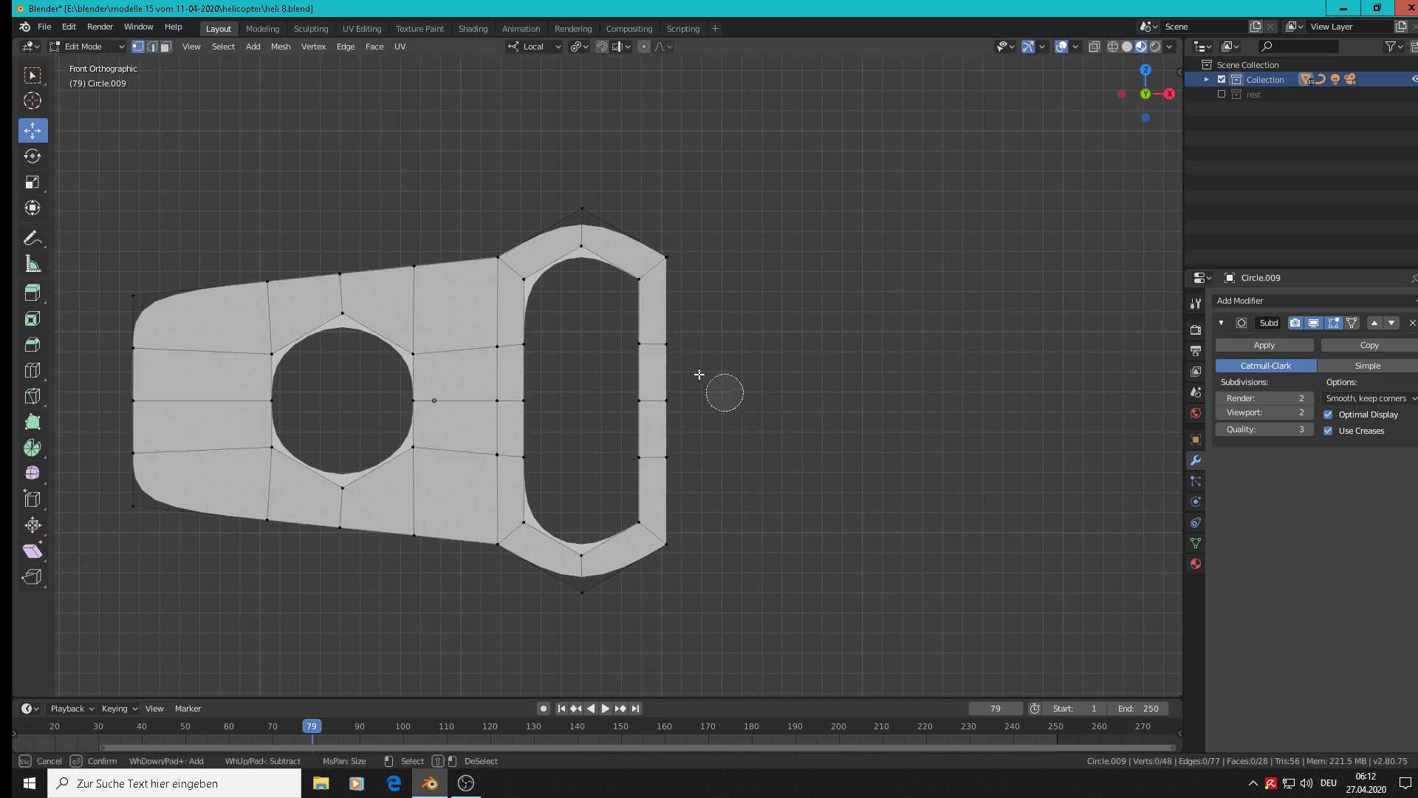
pyautogui.moveTo(658, 338)
pyautogui.mouseDown()
pyautogui.moveTo(674, 355)
pyautogui.moveTo(669, 445)
pyautogui.mouseUp()
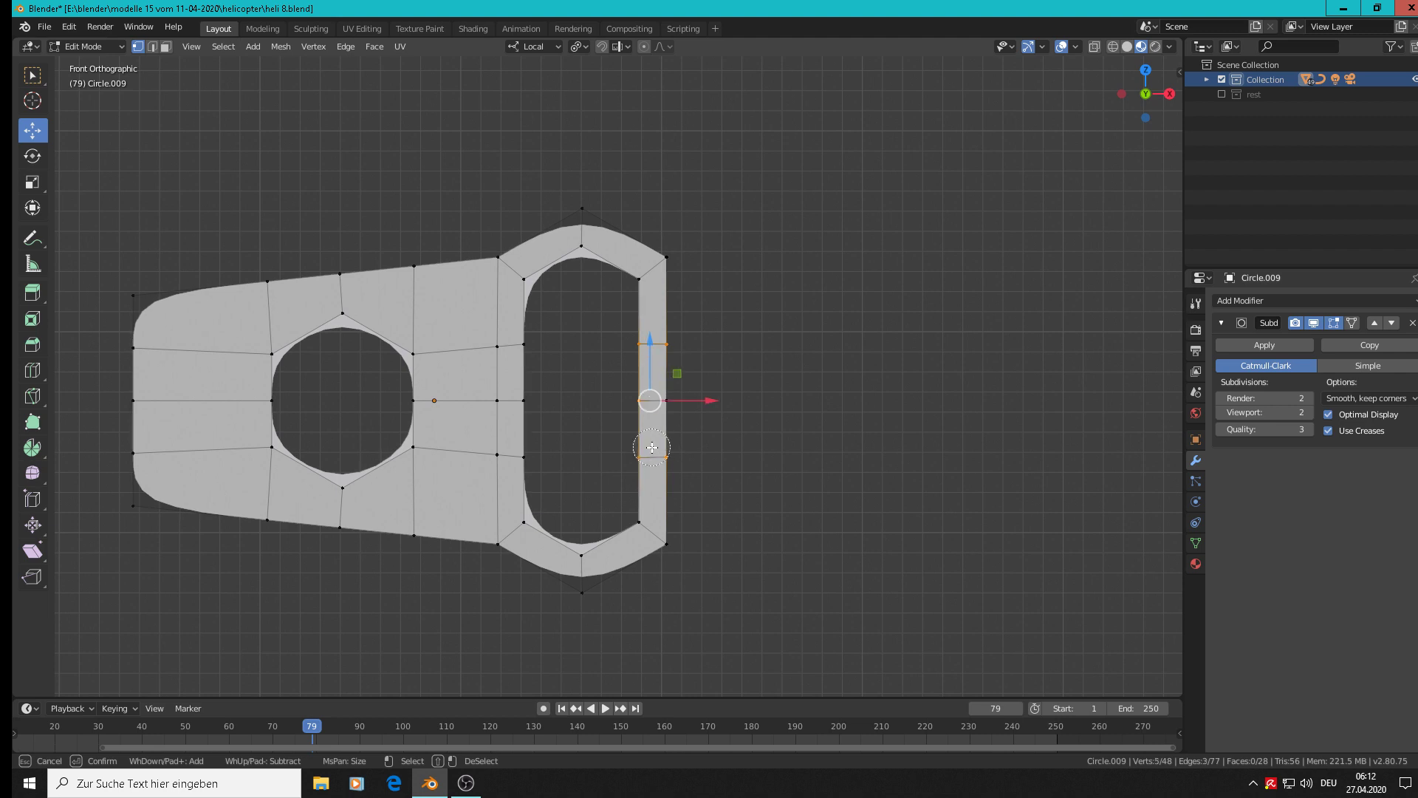
pyautogui.rightClick(671, 422)
pyautogui.press('c')
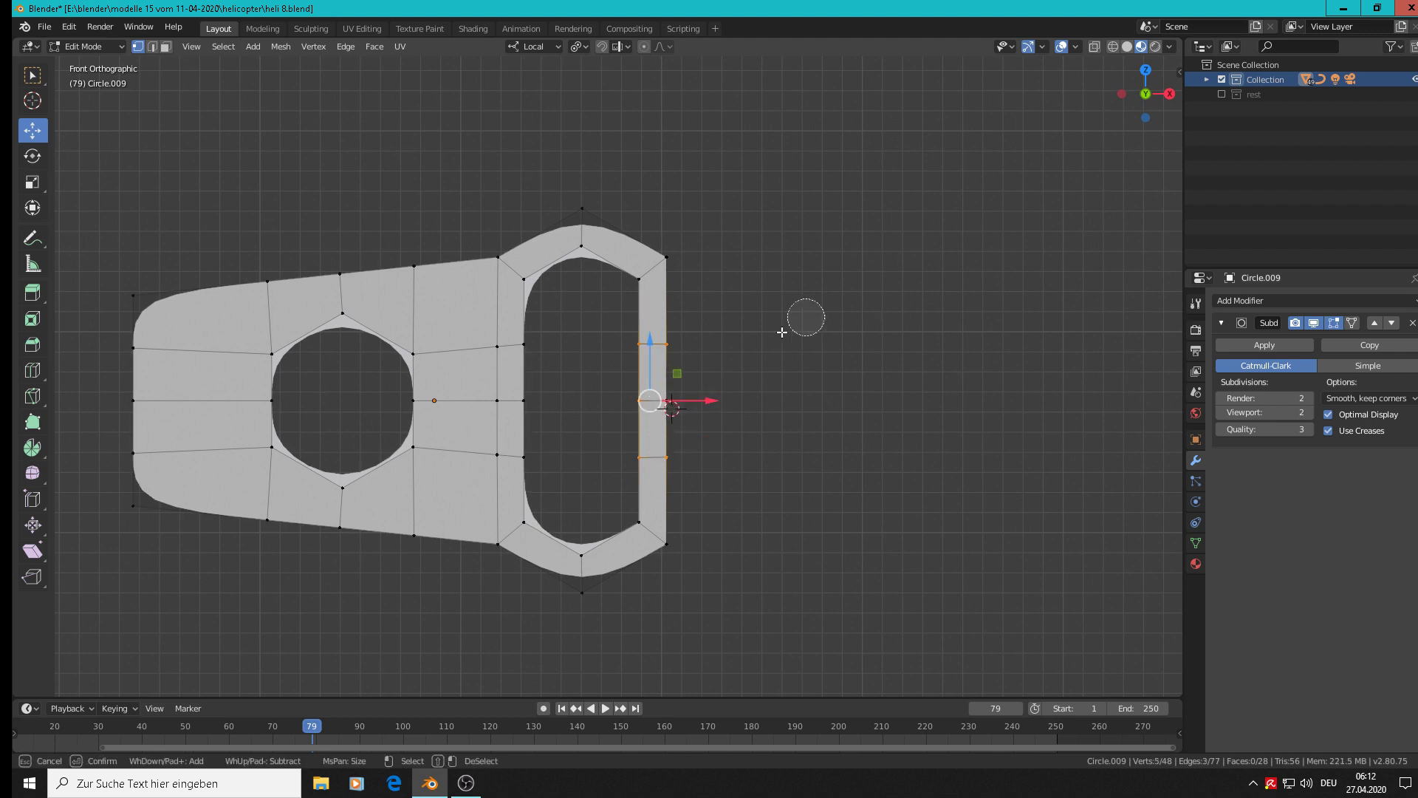
pyautogui.click(671, 403)
pyautogui.rightClick(676, 405)
pyautogui.press('x')
pyautogui.click(684, 402)
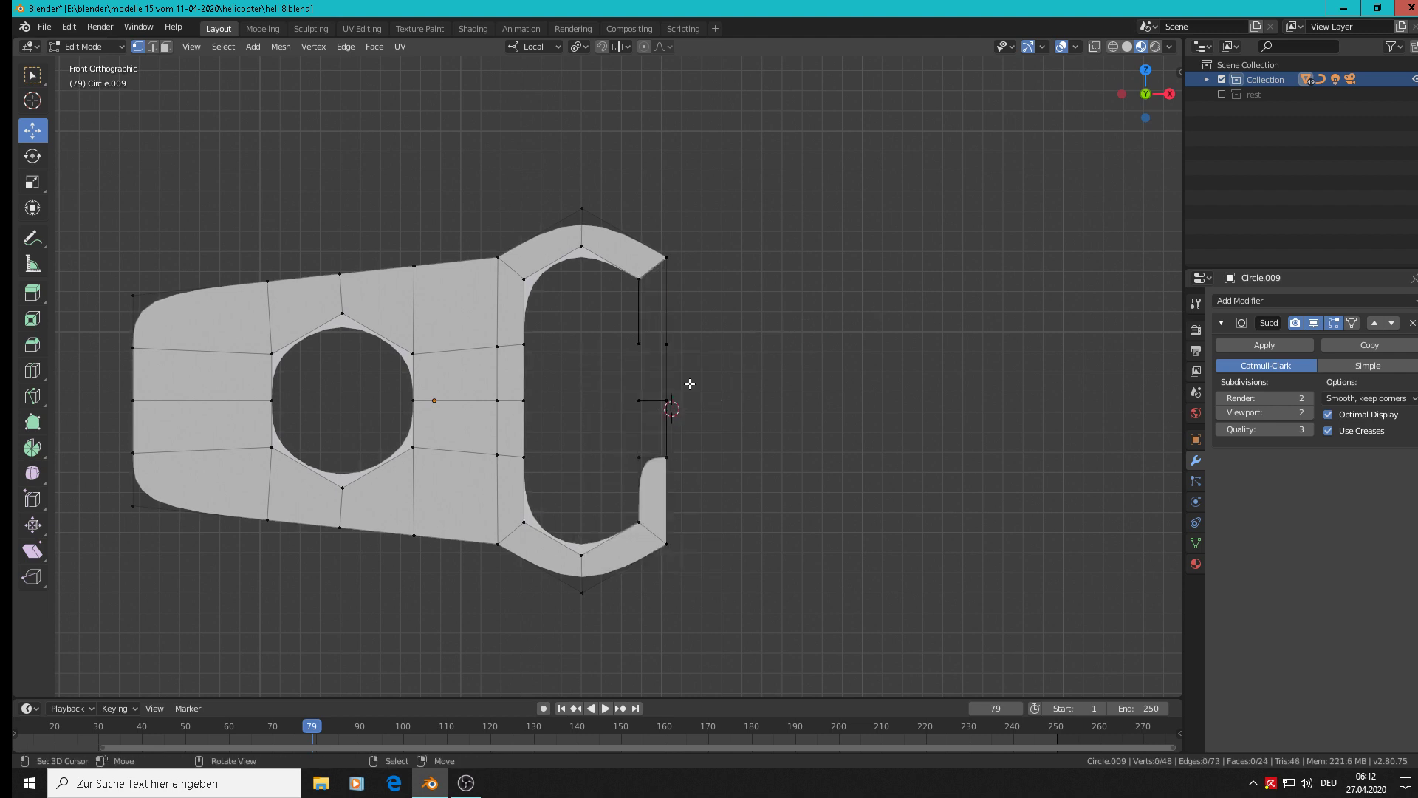
# Delete the loose upper and middle vertices in the opened bar, leaving its lower vertex pair in place.
pyautogui.press('c')
pyautogui.moveTo(665, 336)
pyautogui.mouseDown()
pyautogui.moveTo(634, 413)
pyautogui.moveTo(661, 409)
pyautogui.moveTo(633, 443)
pyautogui.mouseUp()
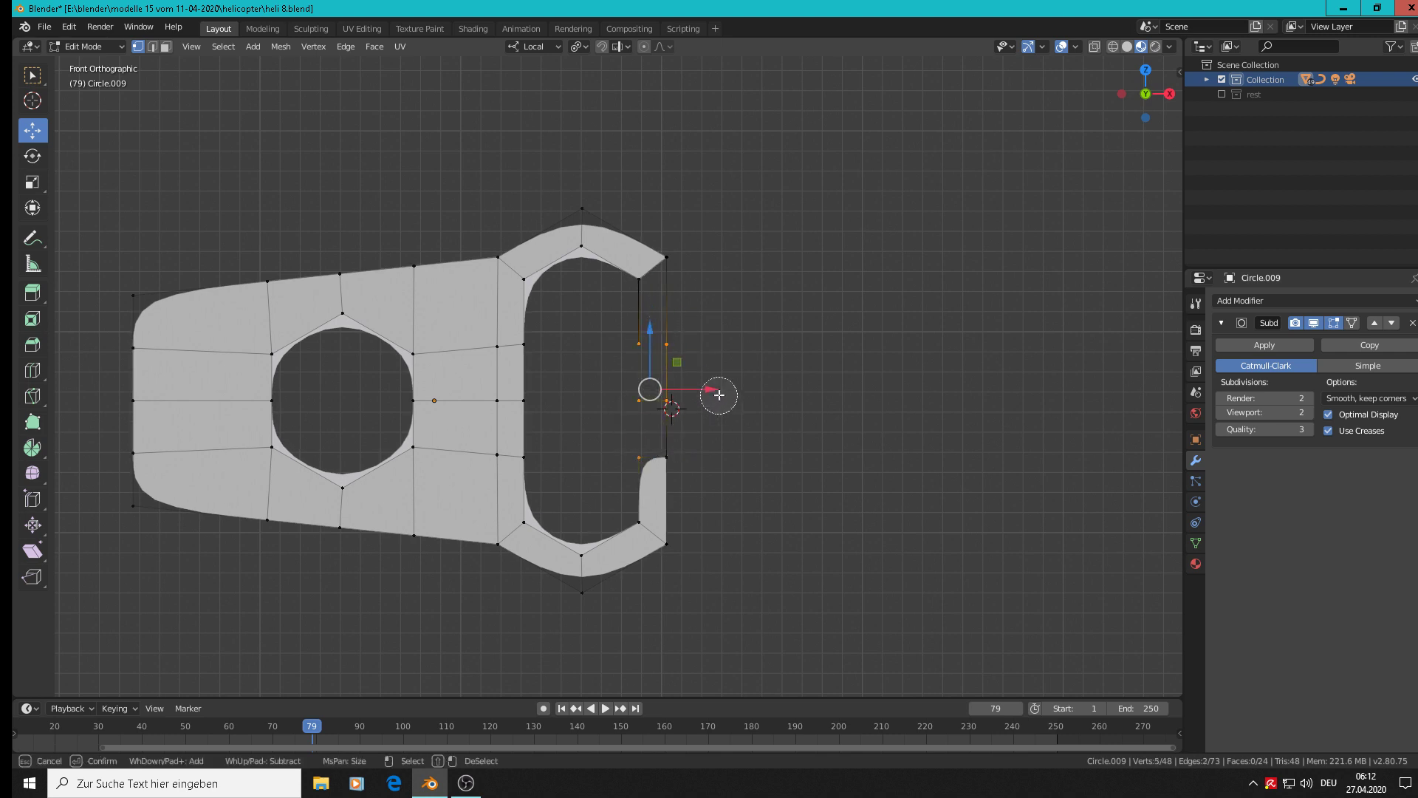
pyautogui.middleClick(640, 453)
pyautogui.press('Escape')
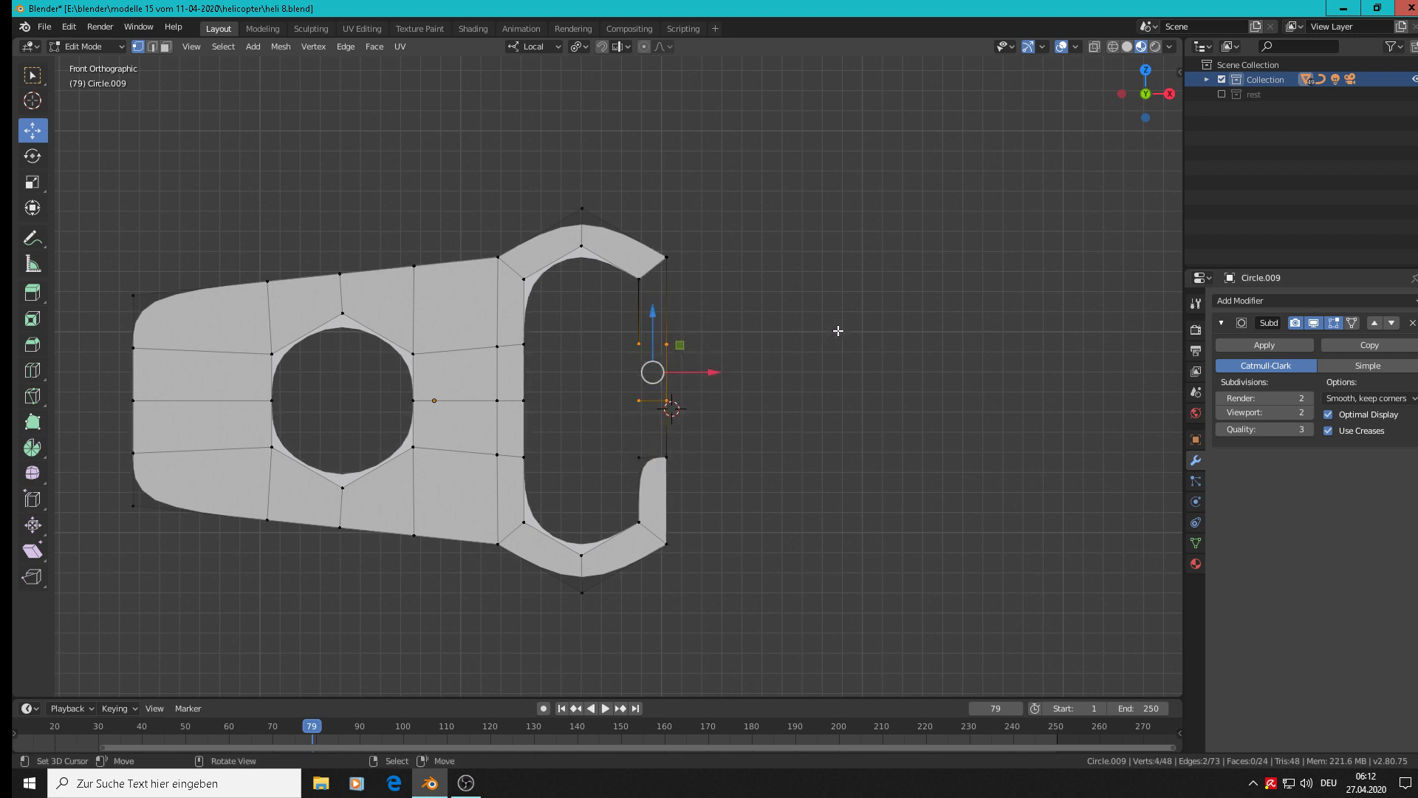
pyautogui.press('x')
pyautogui.click(836, 329)
# Delete the two leftover vertices along the outer line of the bar's gap.
pyautogui.click(666, 342)
pyautogui.keyDown('shift'); pyautogui.click(668, 401); pyautogui.keyUp('shift')
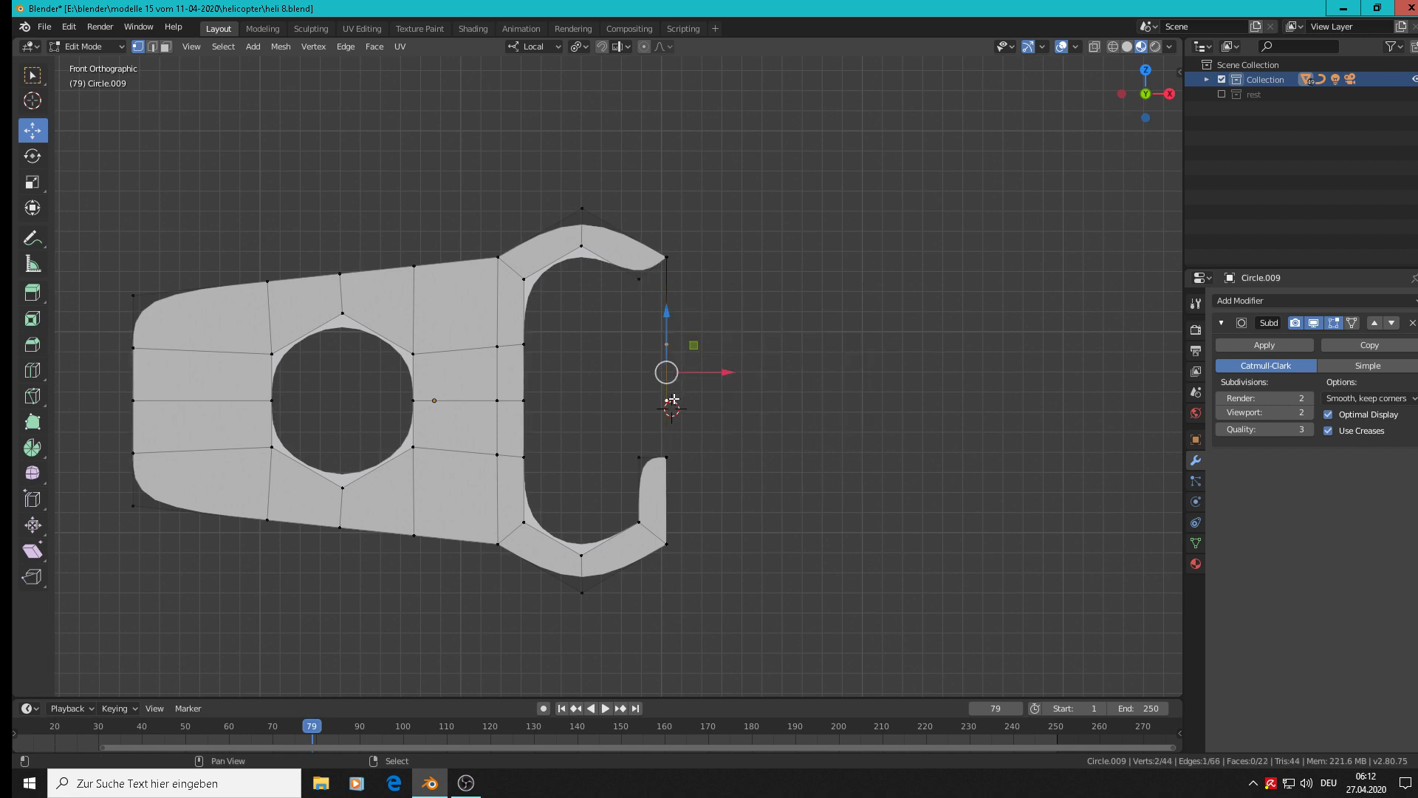
pyautogui.press('x')
pyautogui.click(730, 382)
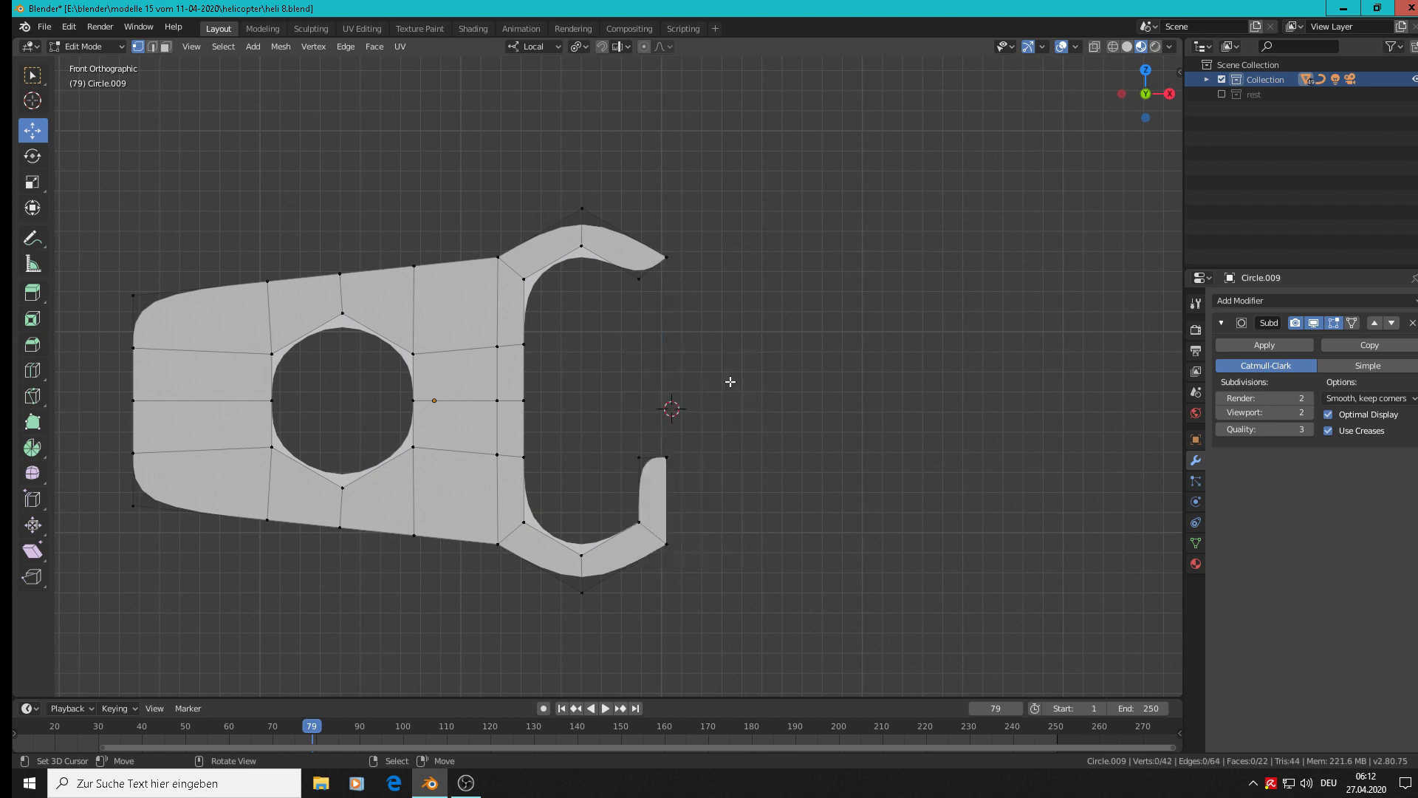
# Fill the gap in the slot's right-hand bar with one face spanning its two upper corner and two lower end vertices.
pyautogui.scroll(-2, 716, 357)
pyautogui.scroll(3, 702, 346)
pyautogui.click(638, 280)
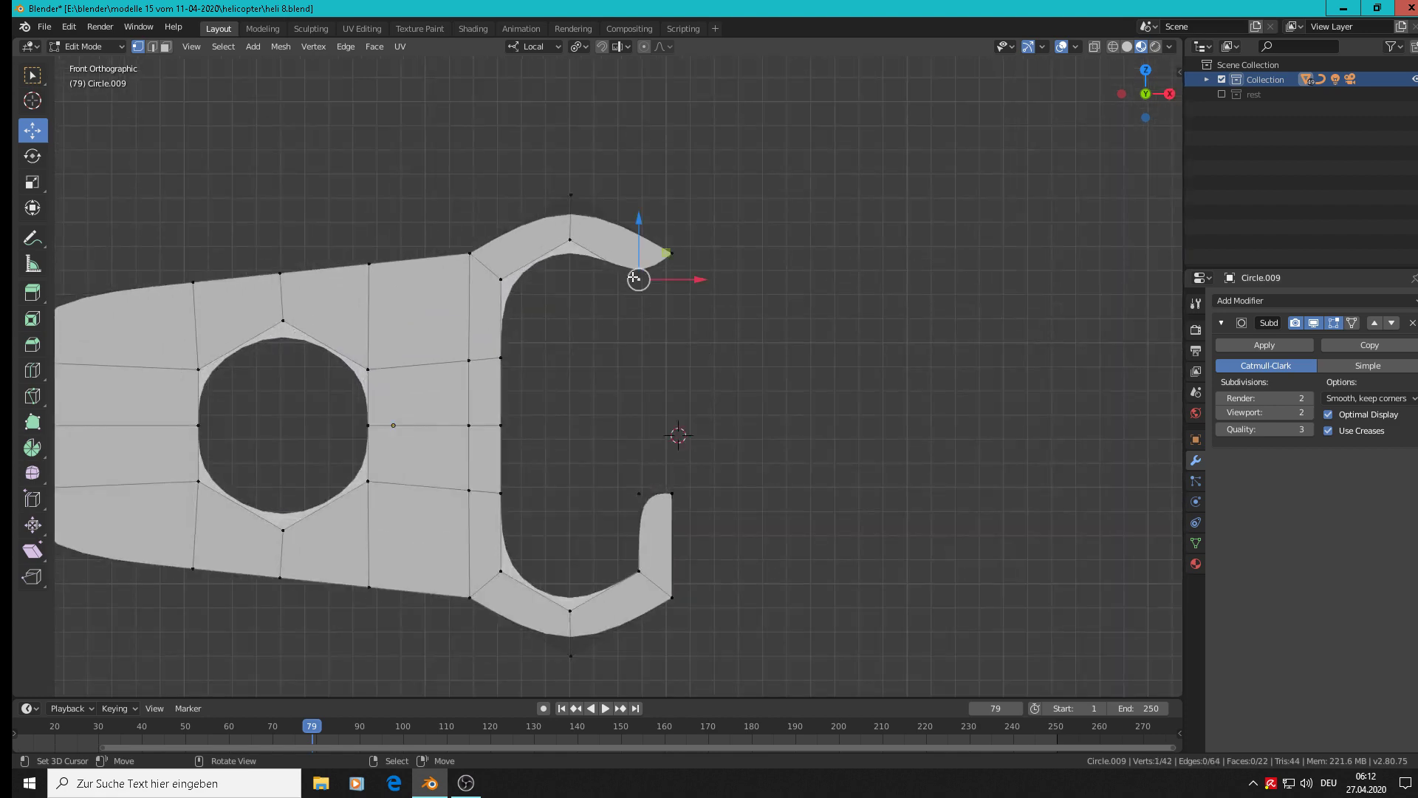
pyautogui.keyDown('shift'); pyautogui.click(670, 254); pyautogui.keyUp('shift')
pyautogui.keyDown('shift'); pyautogui.click(639, 494); pyautogui.keyUp('shift')
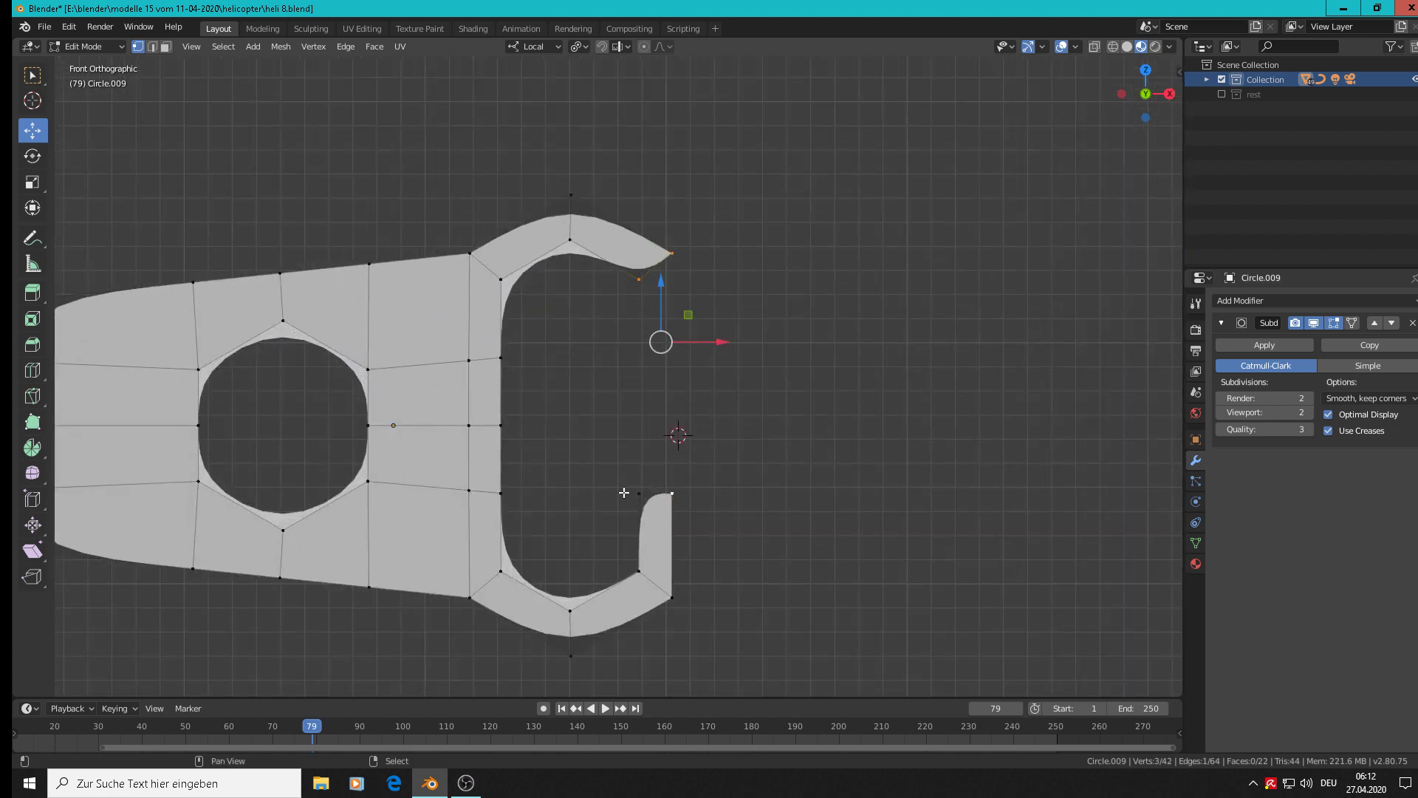
pyautogui.keyDown('shift'); pyautogui.click(671, 493); pyautogui.keyUp('shift')
pyautogui.press('f')
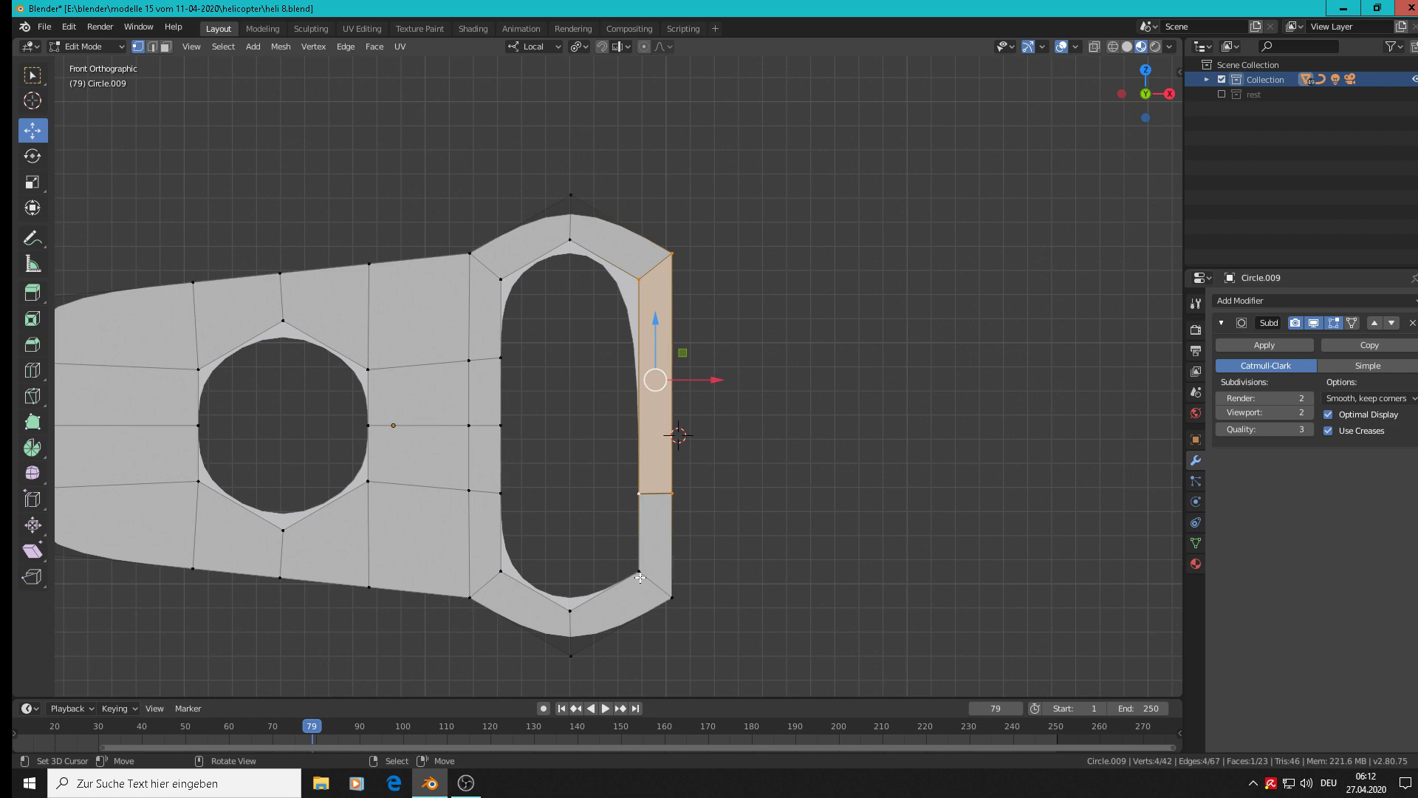
# Delete the inner and outer vertices at the slotted end's lower-right corner.
pyautogui.keyDown('shift'); pyautogui.moveTo(672, 552); pyautogui.dragTo(962, 342, button='middle'); pyautogui.keyUp('shift')
pyautogui.scroll(2, 921, 399)
pyautogui.click(863, 401)
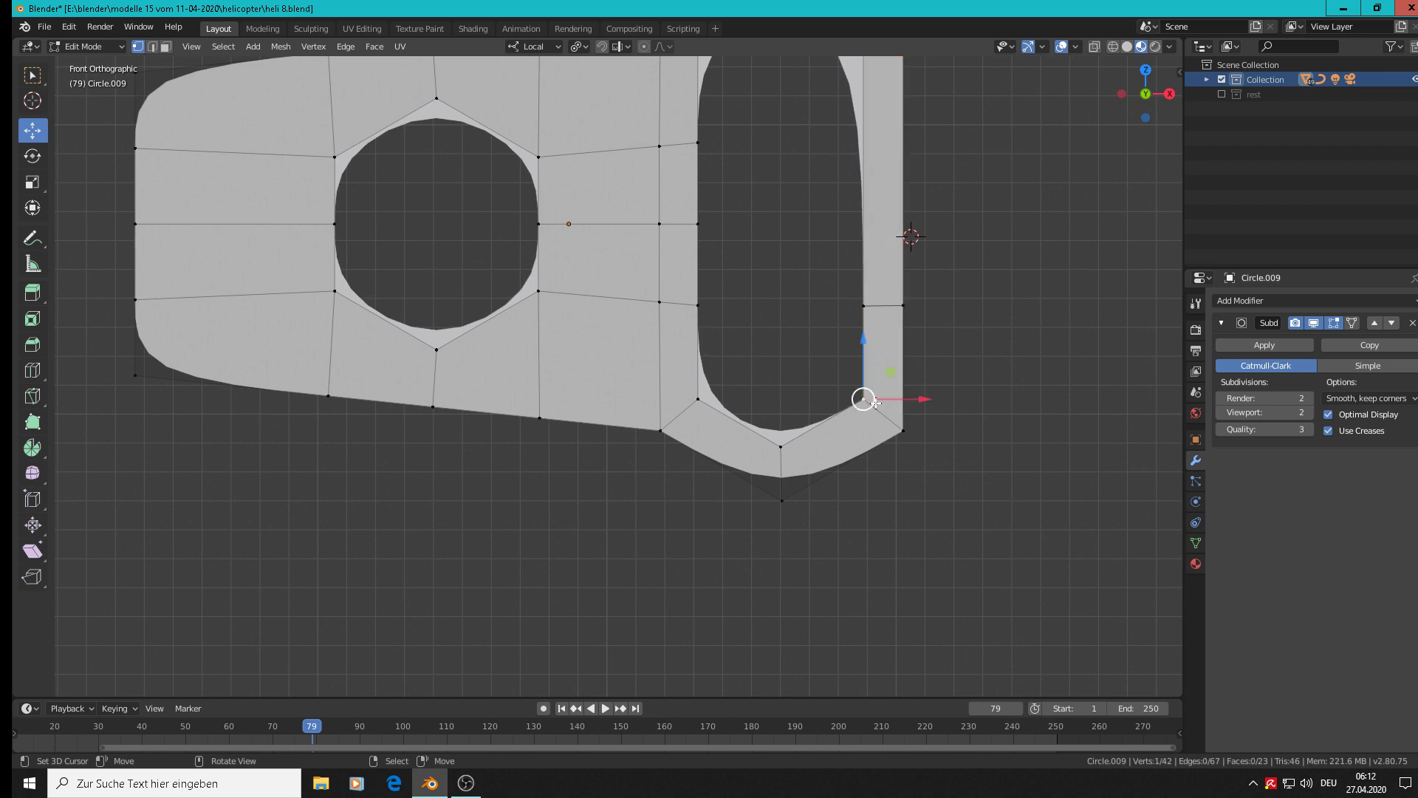
pyautogui.keyDown('shift'); pyautogui.click(903, 430); pyautogui.keyUp('shift')
pyautogui.press('x')
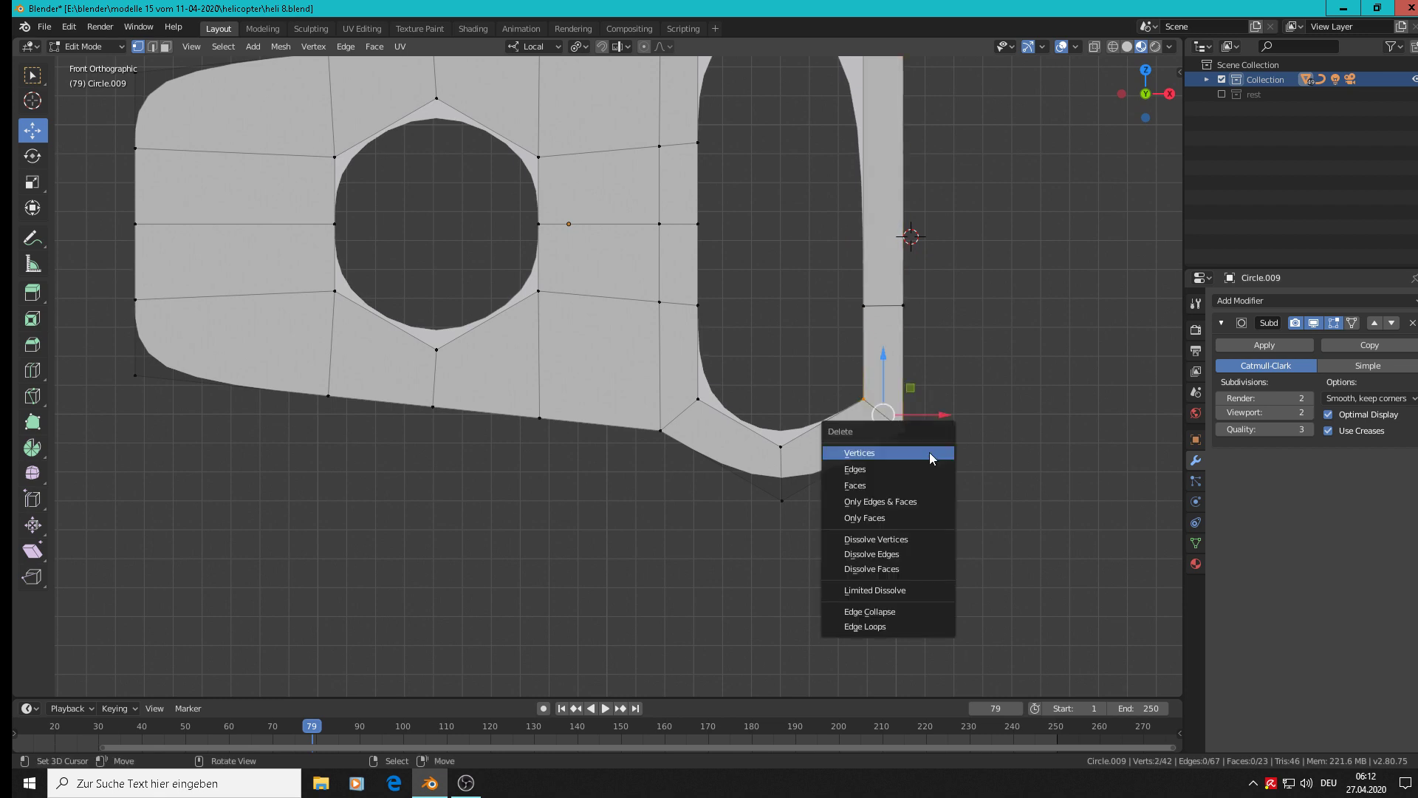
pyautogui.click(930, 449)
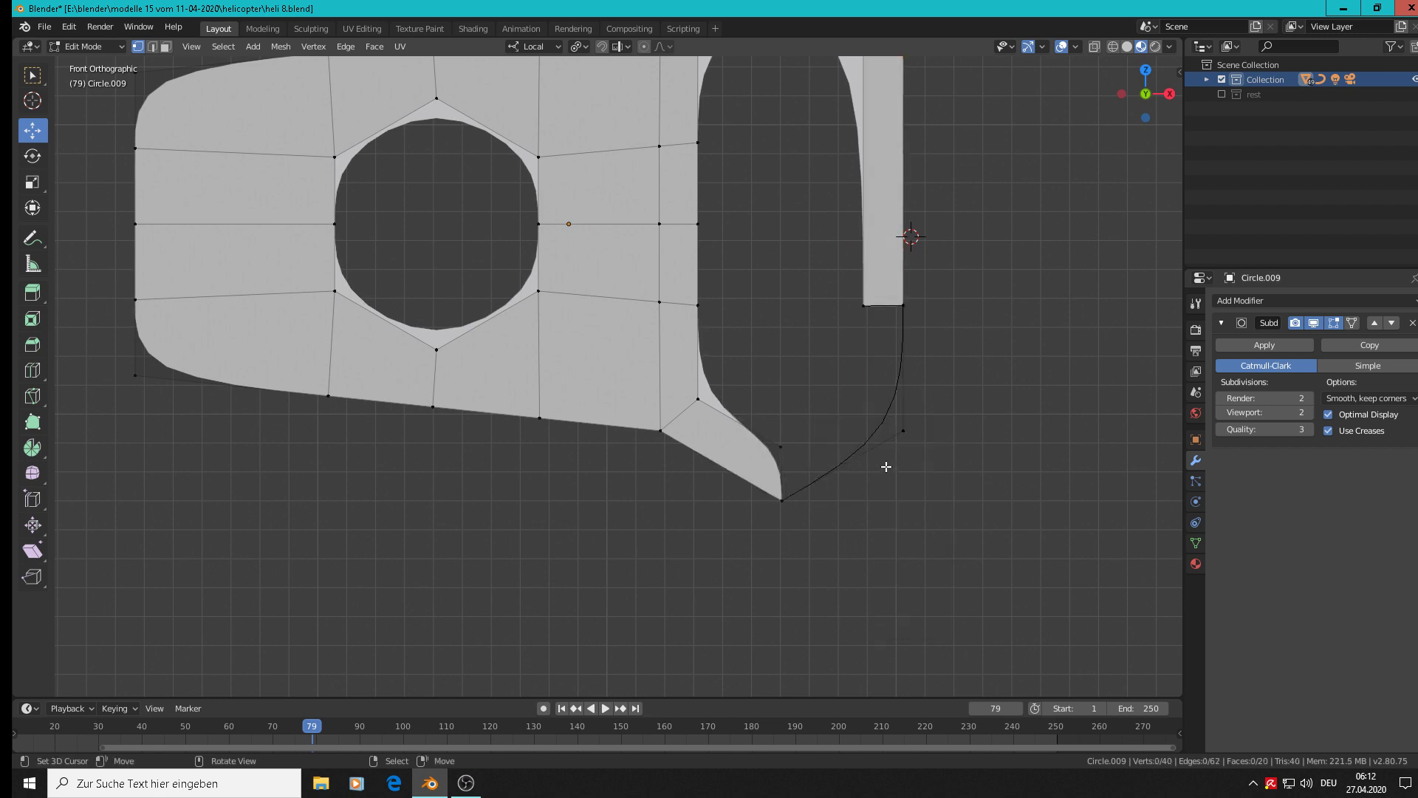
# Delete the leftover outer vertex at the slotted end's lower-right corner.
pyautogui.click(904, 432)
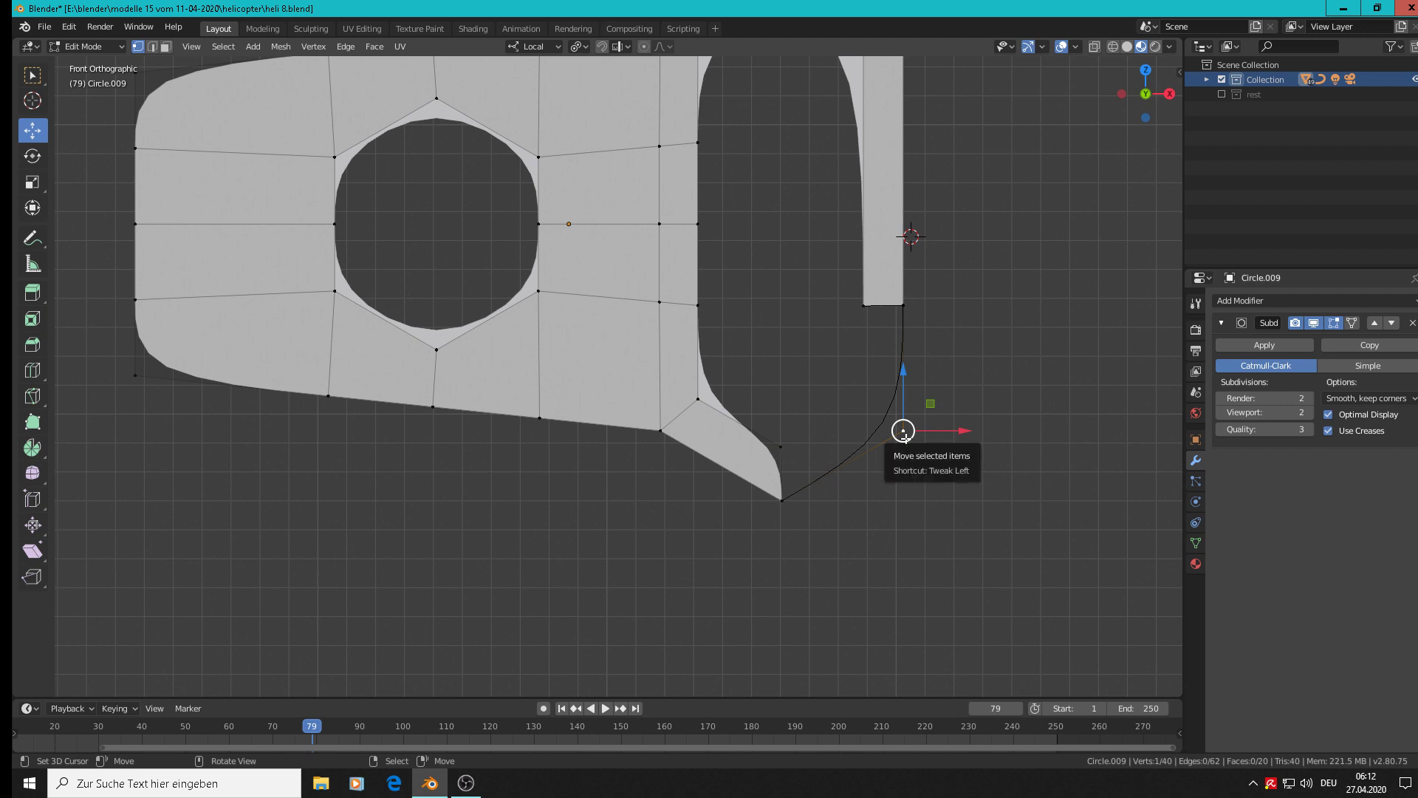
pyautogui.press('x')
pyautogui.click(906, 442)
# Extrude the lower arc's open end edge about 0.0345 m in X and 0.022 m in Z, and rotate it about -58.5° toward the right-hand bar.
pyautogui.click(781, 444)
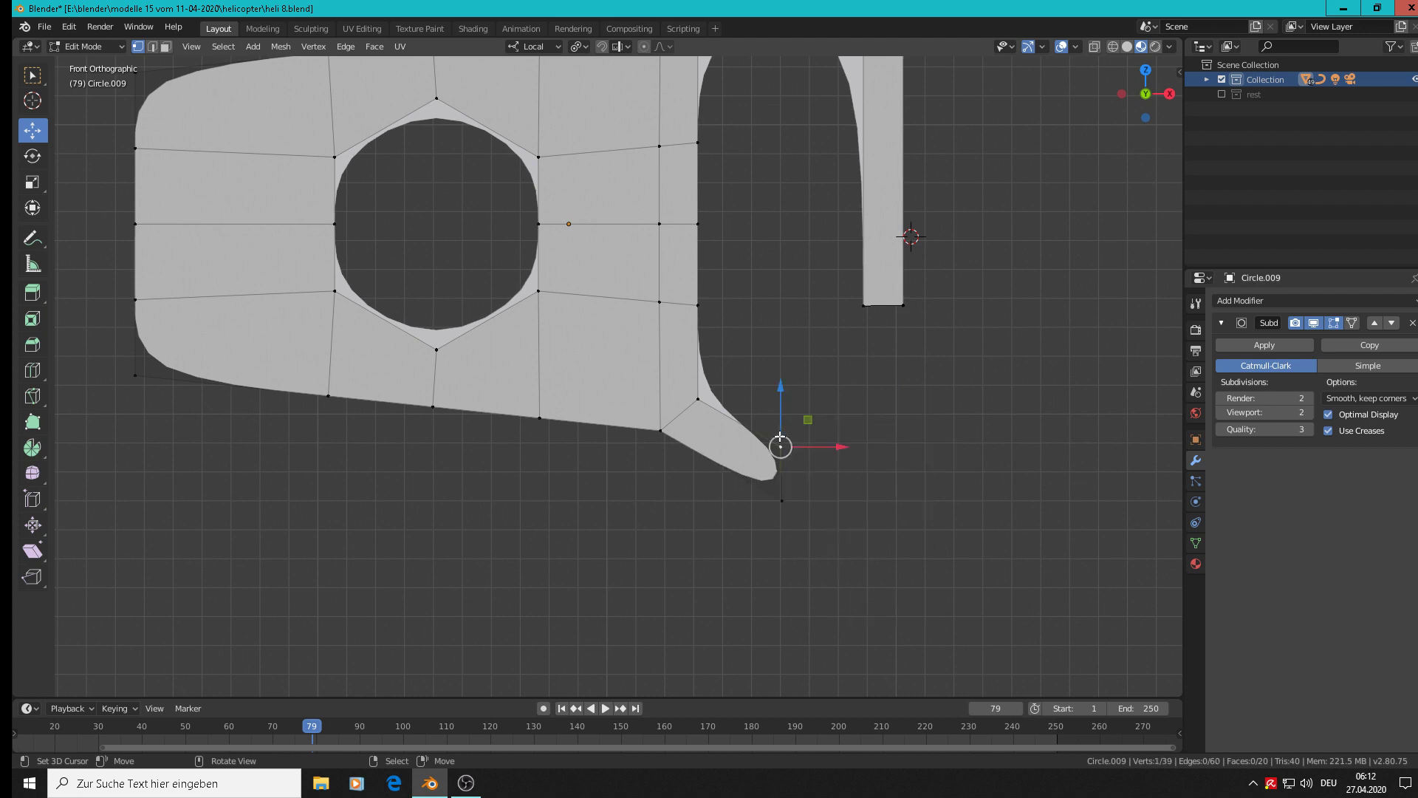
pyautogui.keyDown('shift'); pyautogui.click(782, 498); pyautogui.keyUp('shift')
pyautogui.press('e')
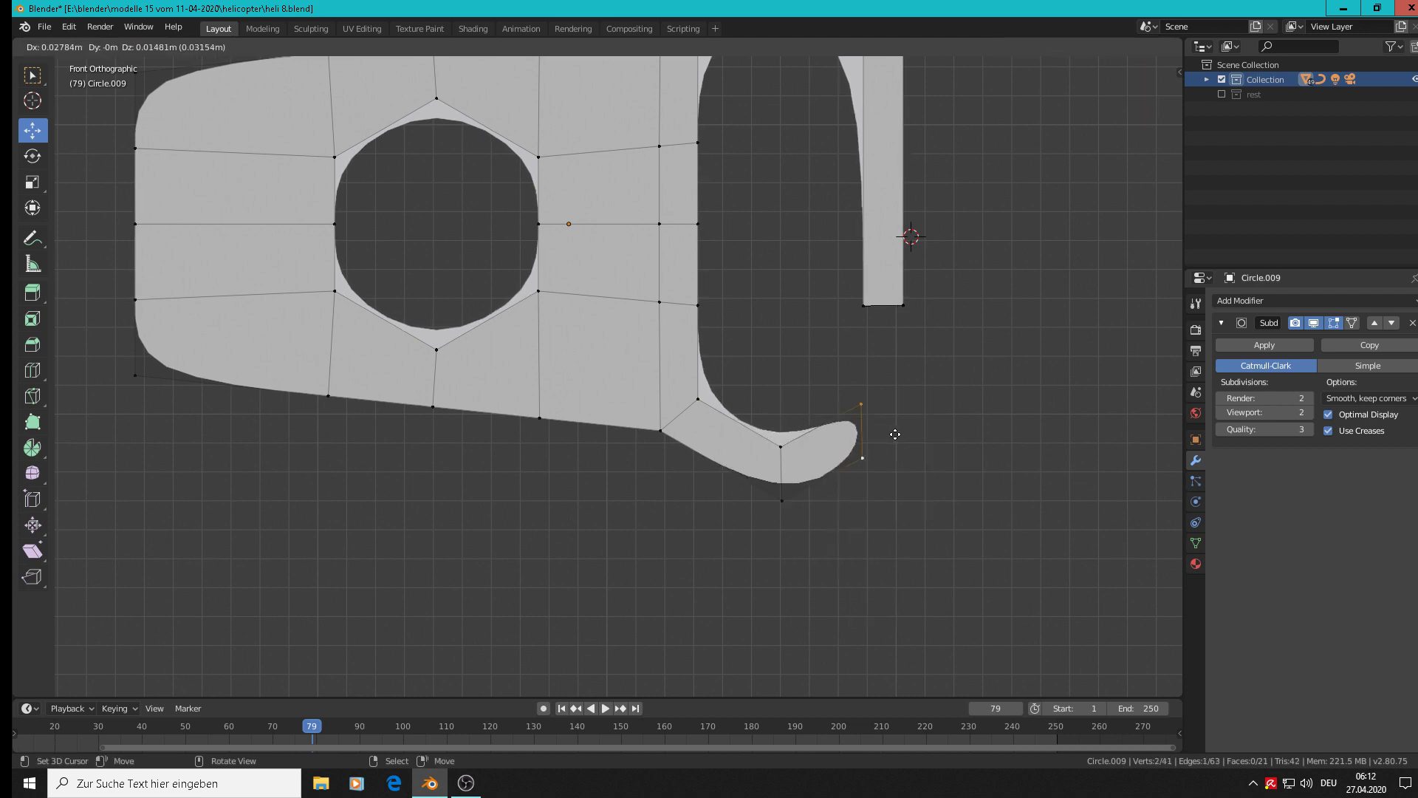
pyautogui.click(905, 427)
pyautogui.press('r')
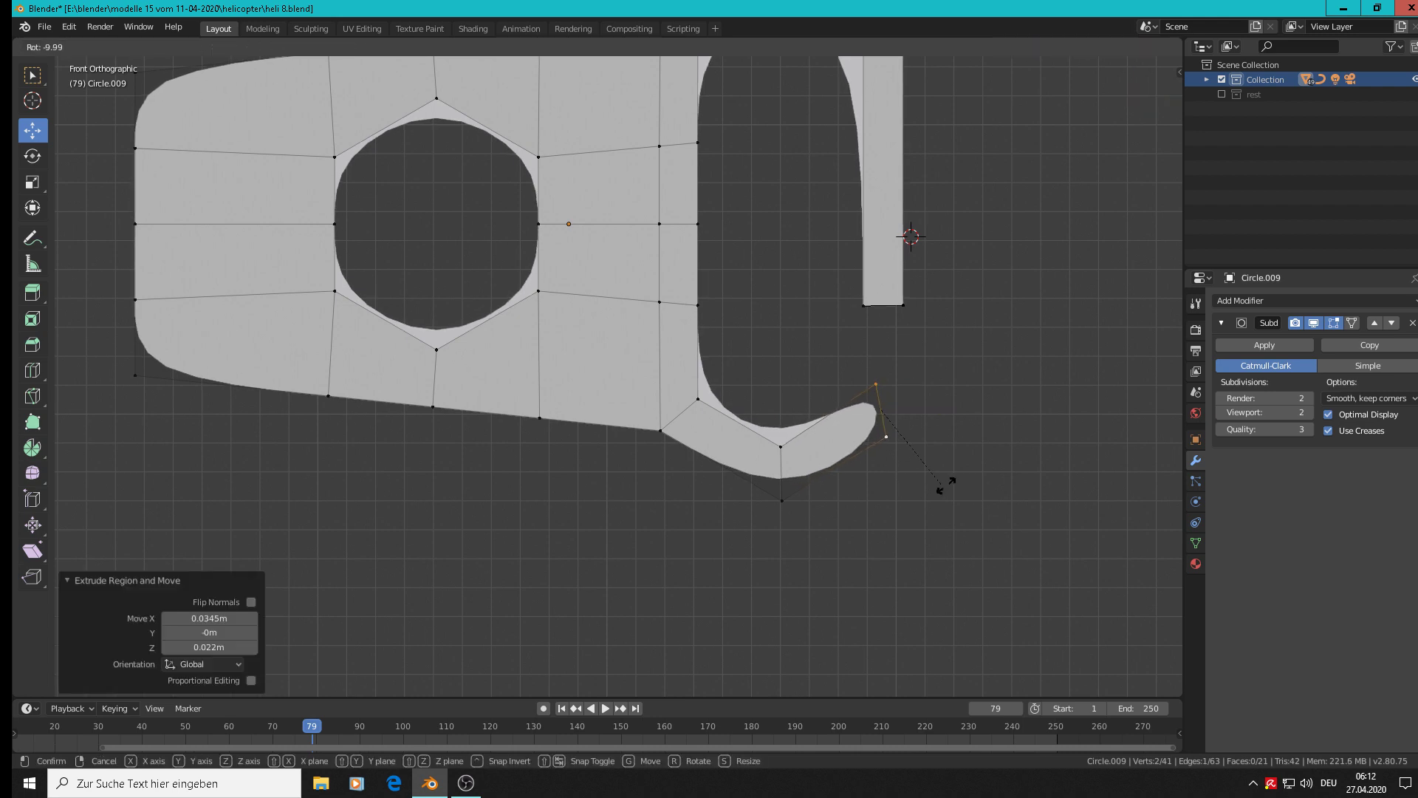
pyautogui.click(915, 381)
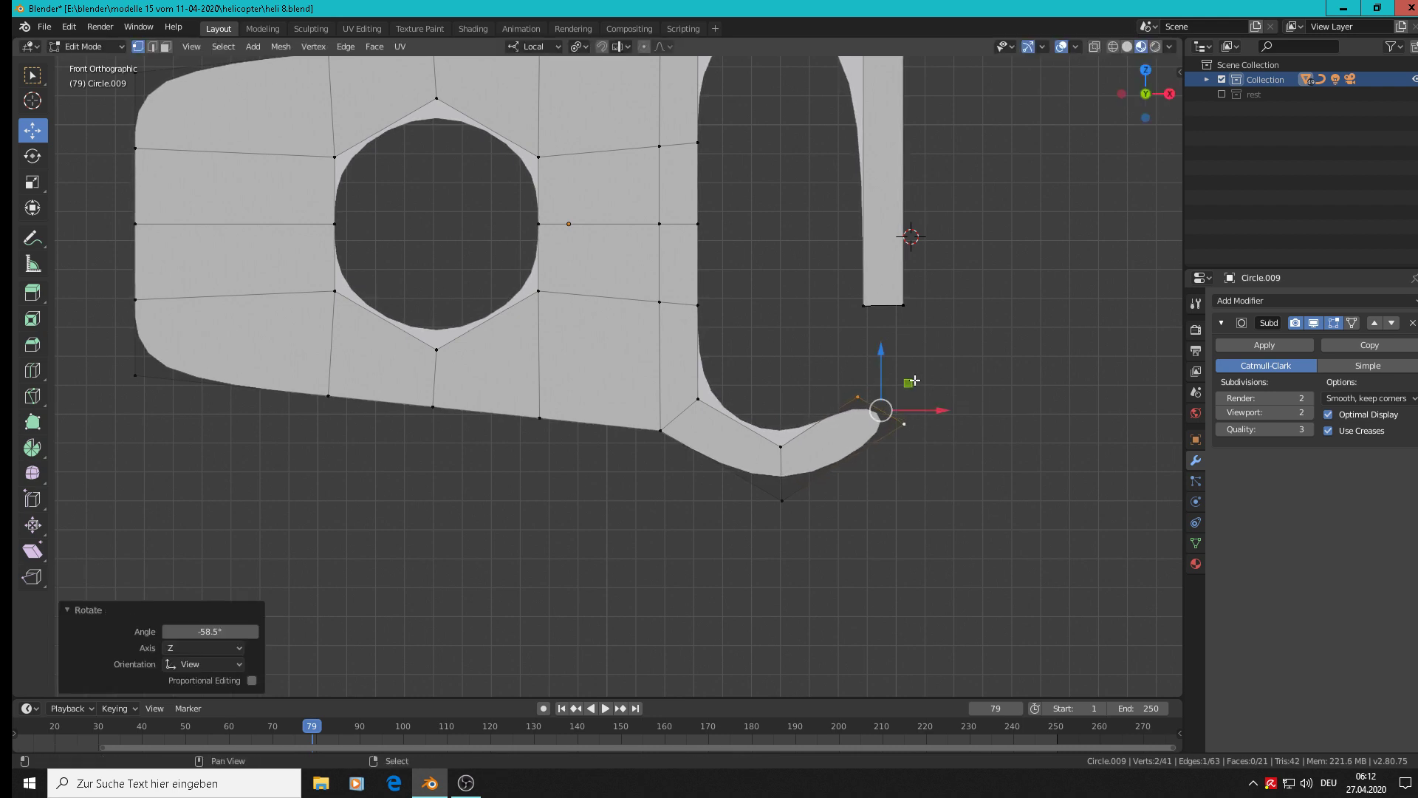
# Close the slot's lower-right corner with a face between the rotated end edge and the right-hand bar's lower edge.
pyautogui.keyDown('shift'); pyautogui.click(864, 305); pyautogui.keyUp('shift')
pyautogui.keyDown('shift'); pyautogui.click(903, 306); pyautogui.keyUp('shift')
pyautogui.press('f')
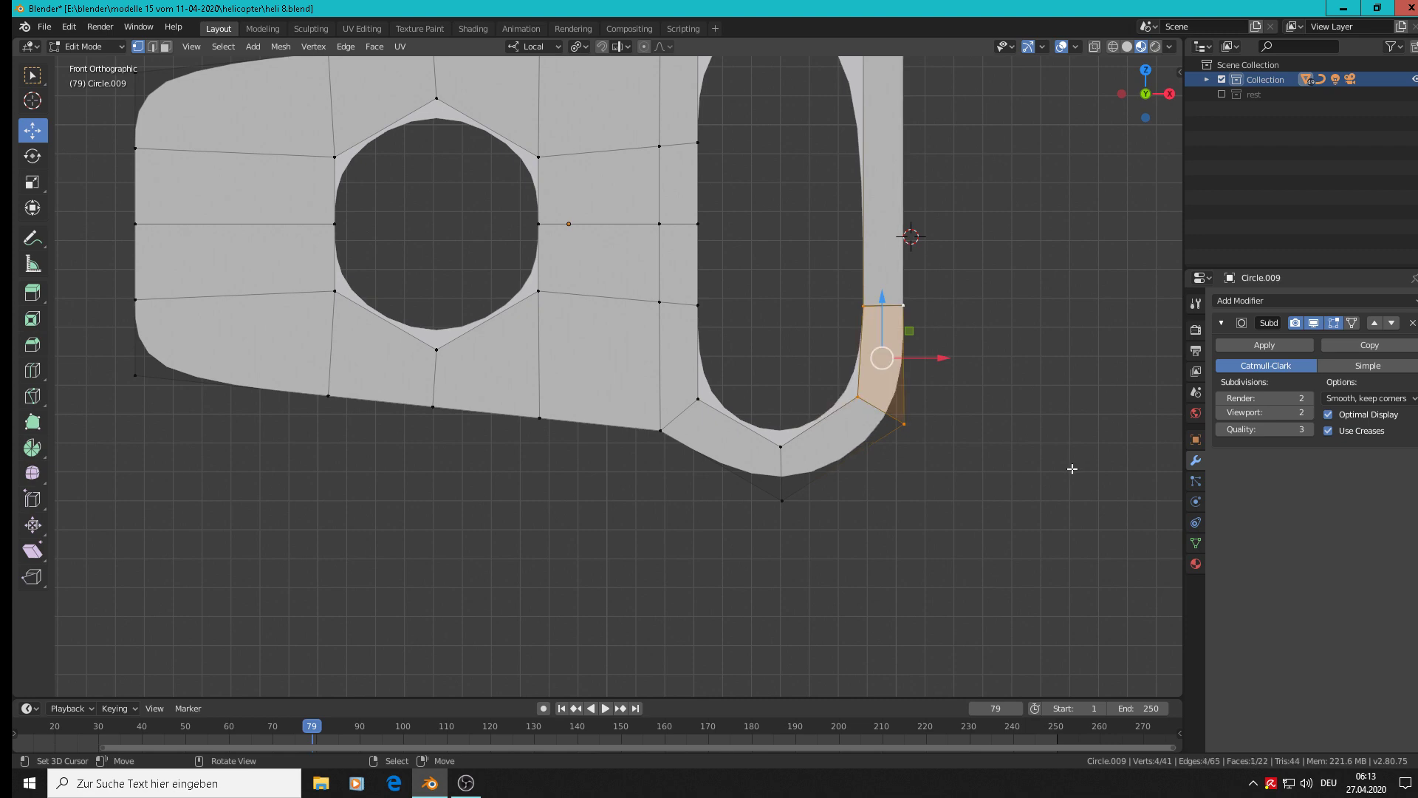
# Add a loop cut across the right-hand bar near its mid-height with a factor of about -0.374, and flatten it to 0 along local Z.
pyautogui.scroll(-5, 984, 453)
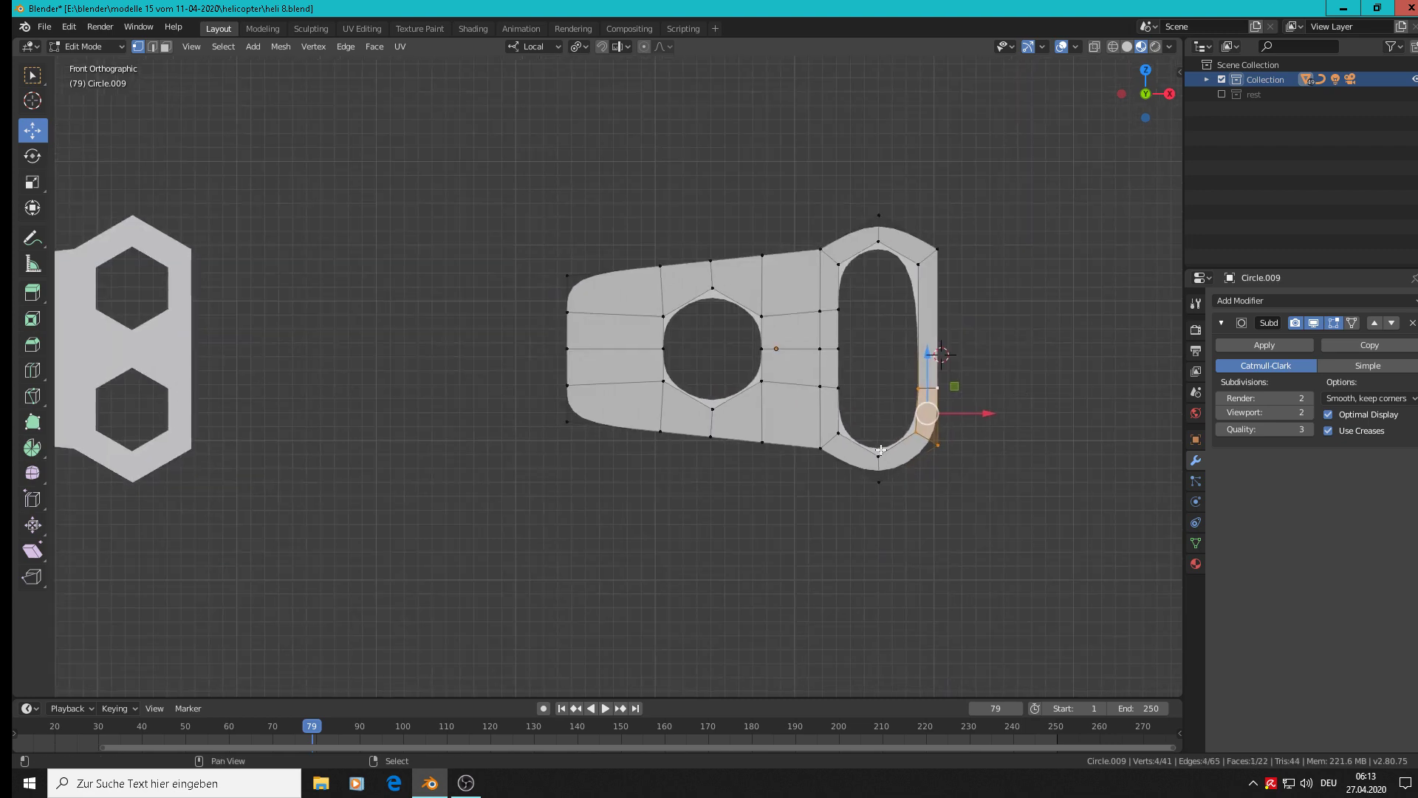
pyautogui.scroll(3, 892, 375)
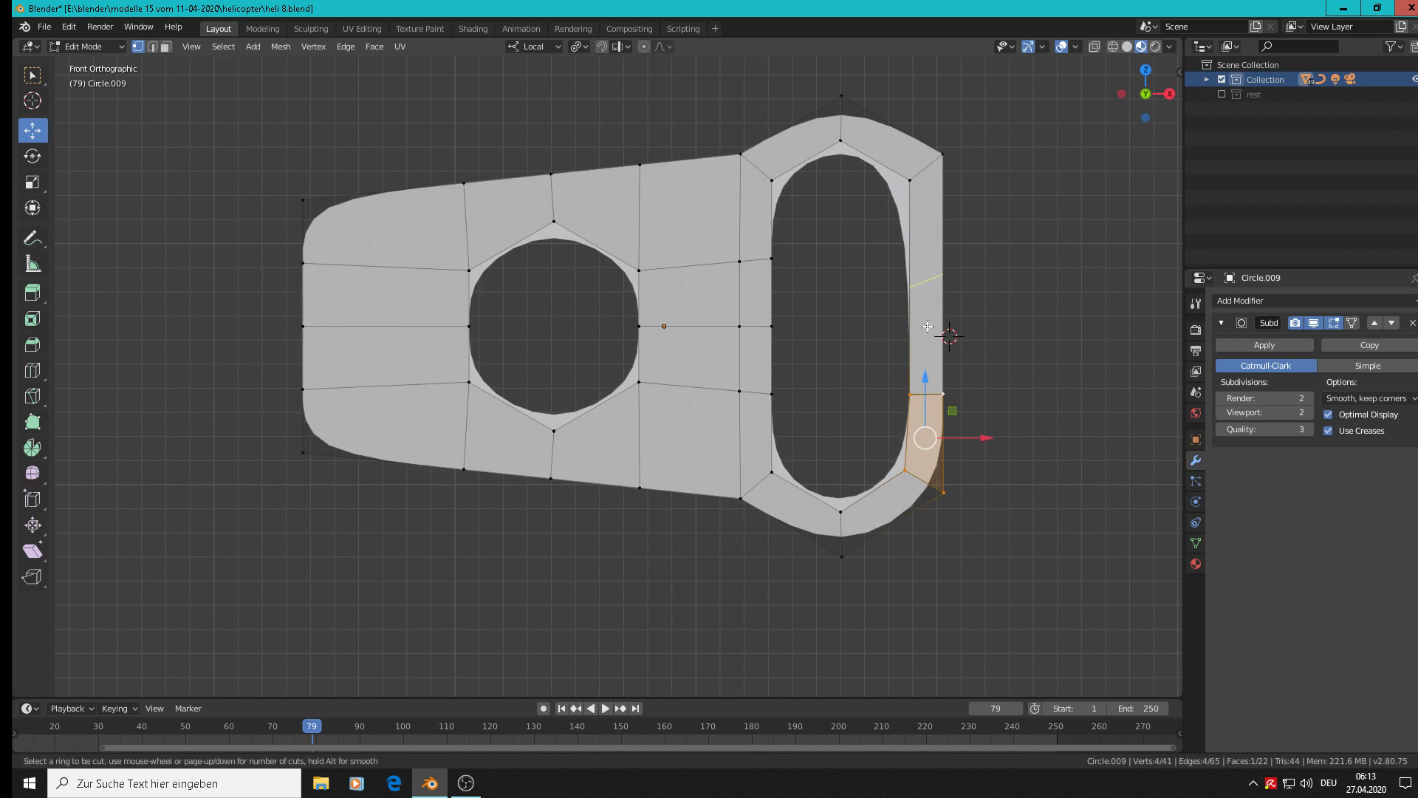
pyautogui.hotkey('ctrl', 'r')
pyautogui.click(924, 317)
pyautogui.click(912, 371)
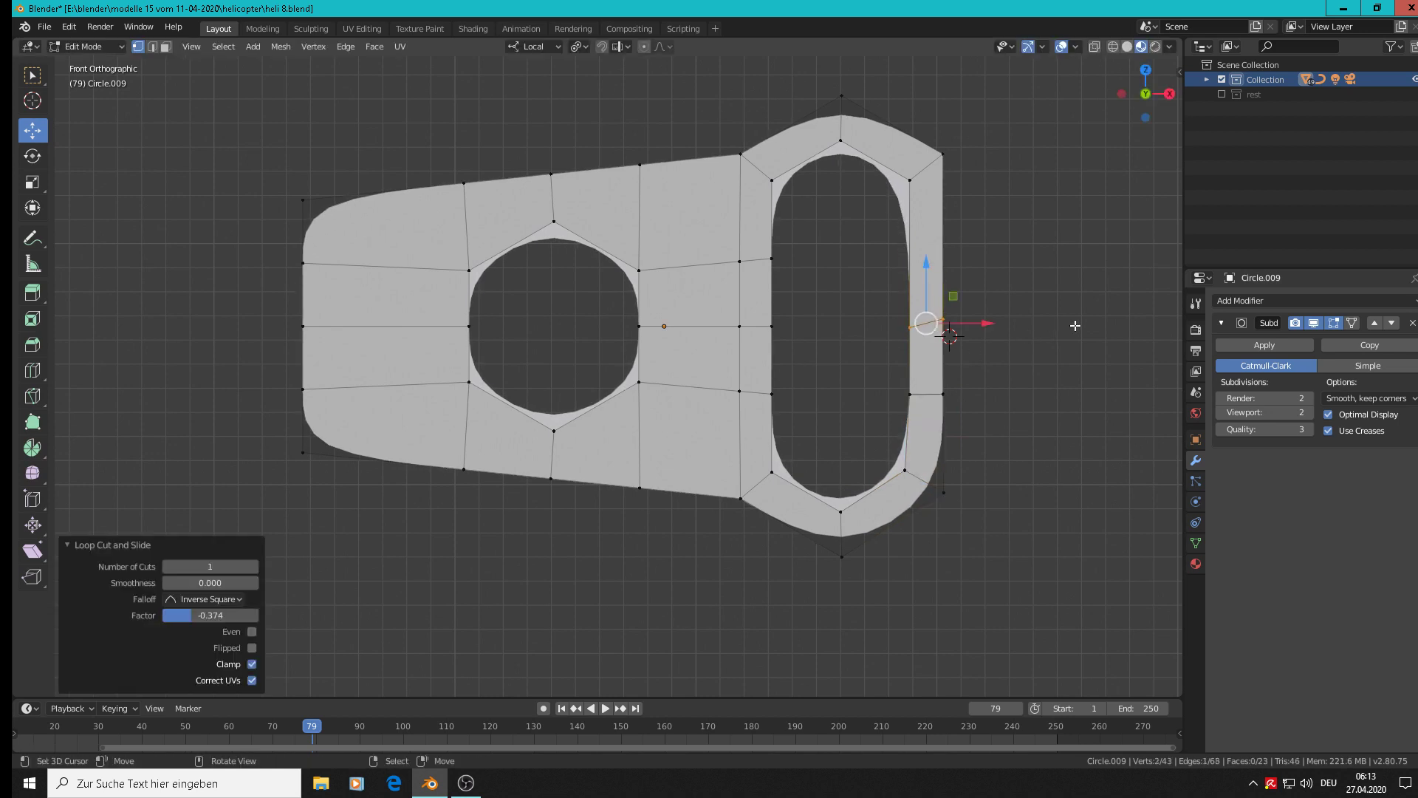
pyautogui.write('sz')
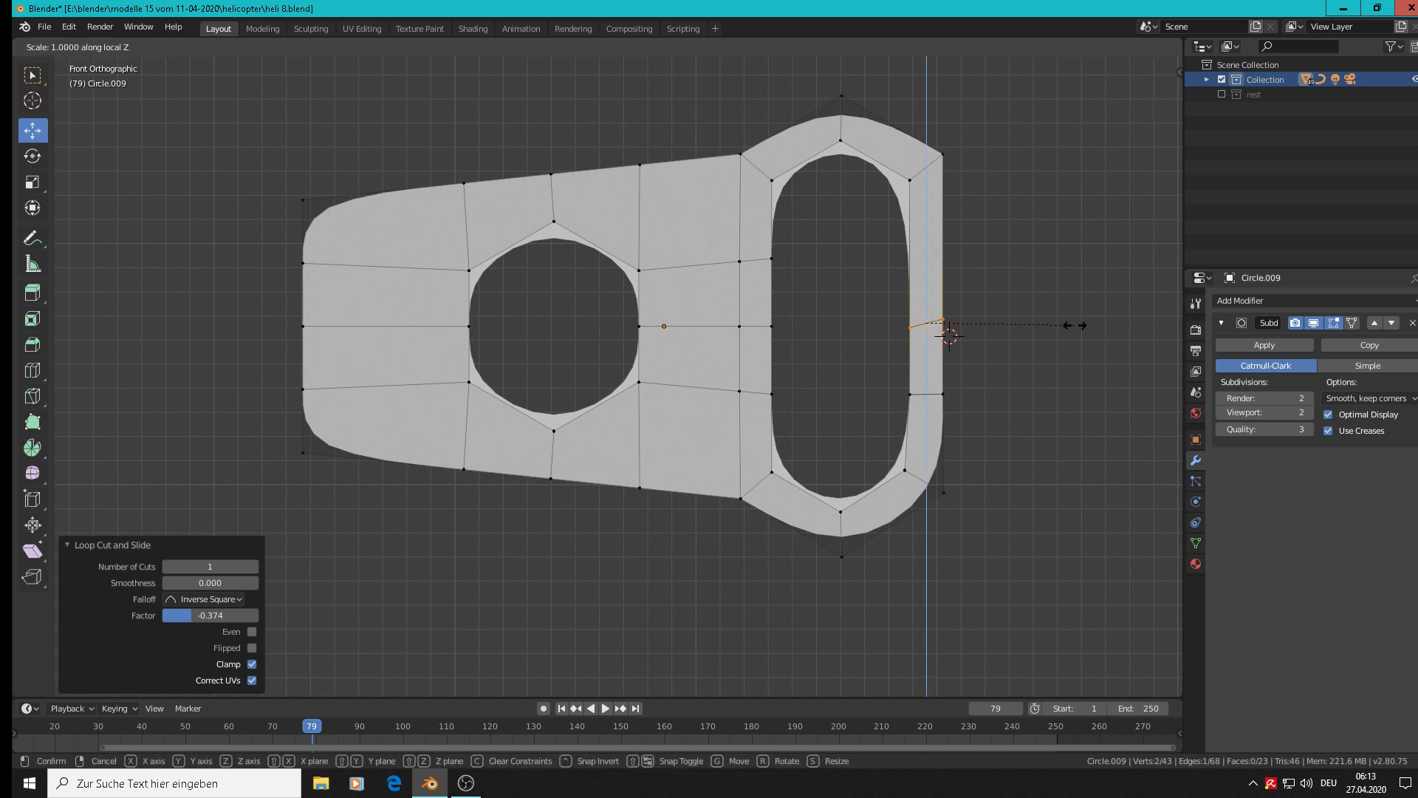
pyautogui.write('0')
pyautogui.press('Return')
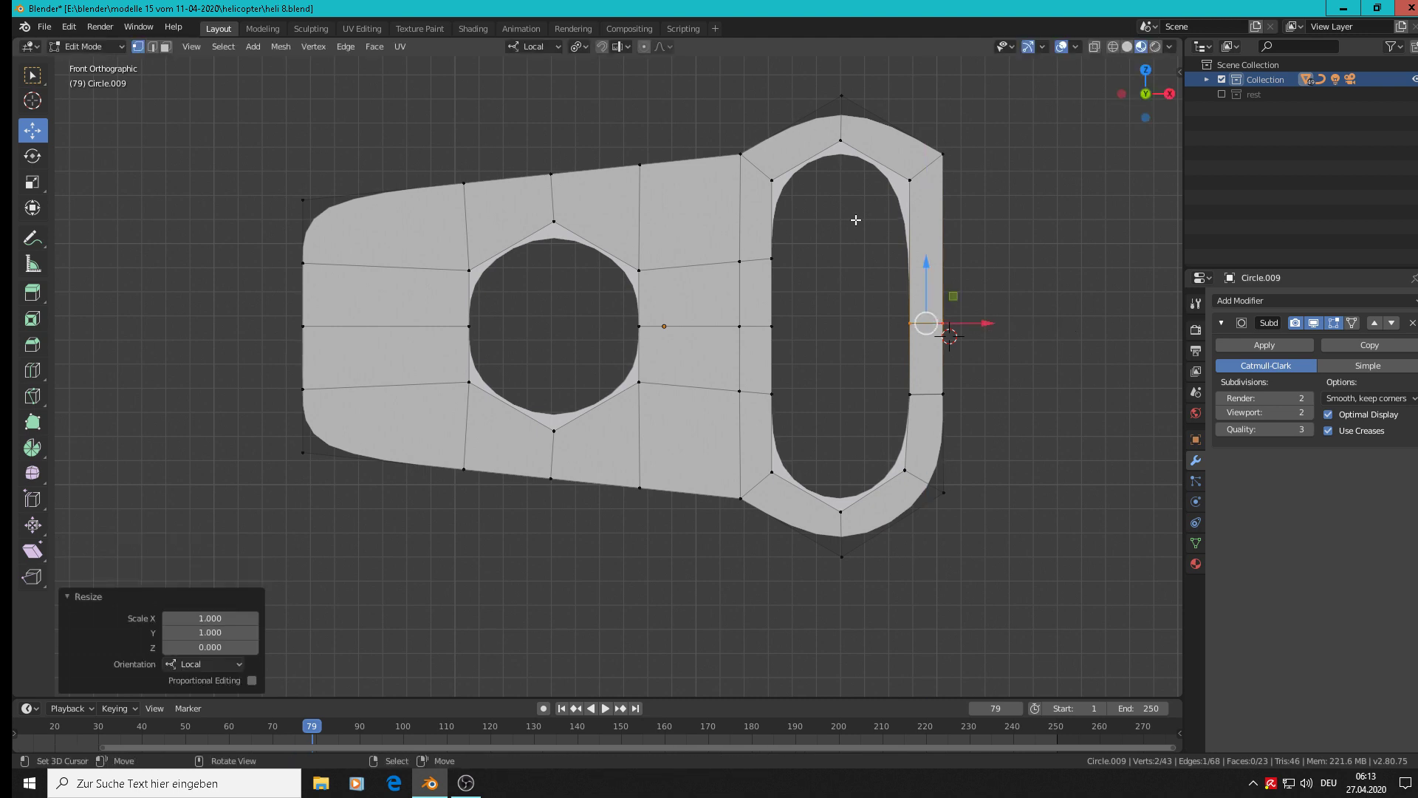
# Add a centred loop cut across the bar's upper section, flatten it to 0 along local Z, and move it down about 0.007 m.
pyautogui.hotkey('ctrl', 'r')
pyautogui.click(913, 251)
pyautogui.rightClick(1042, 286)
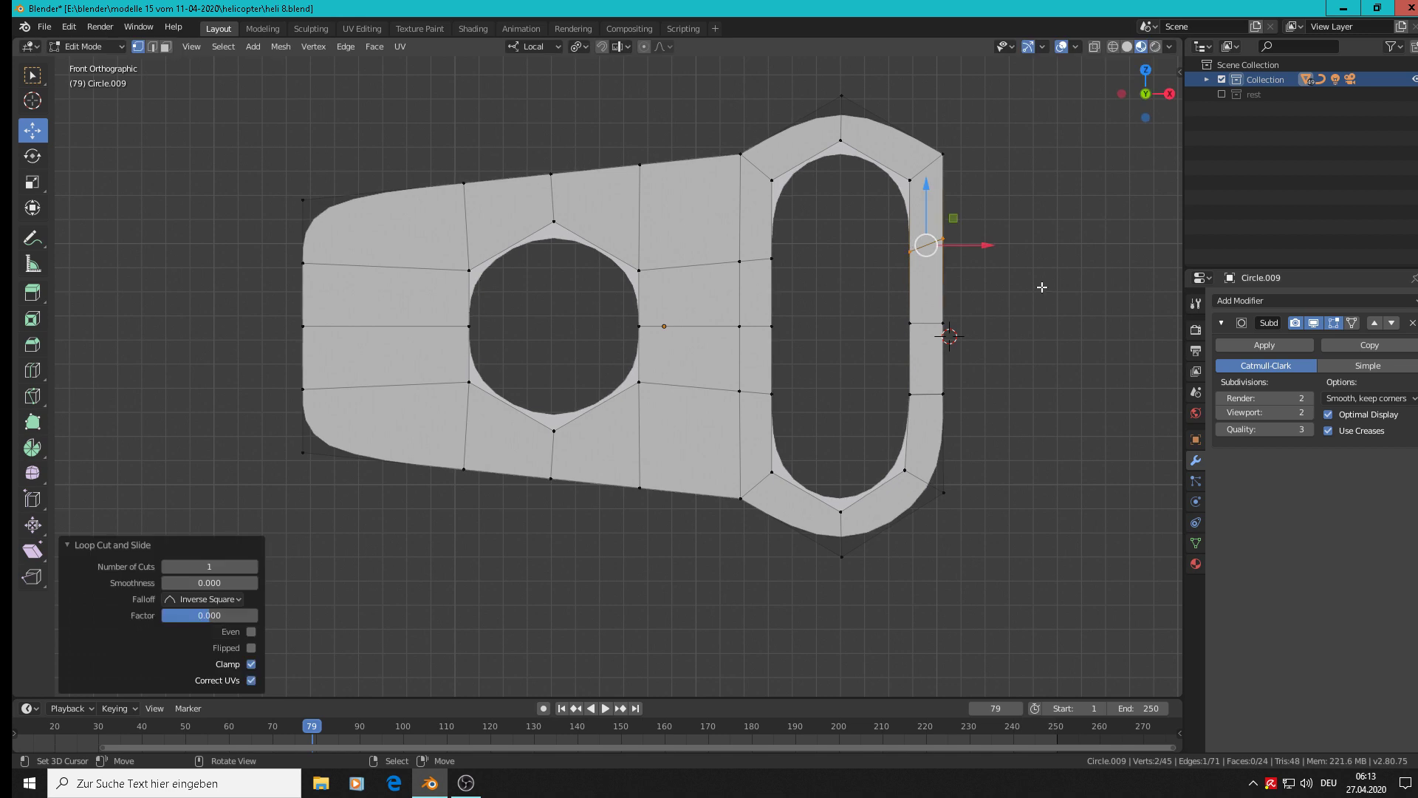
pyautogui.write('sz0')
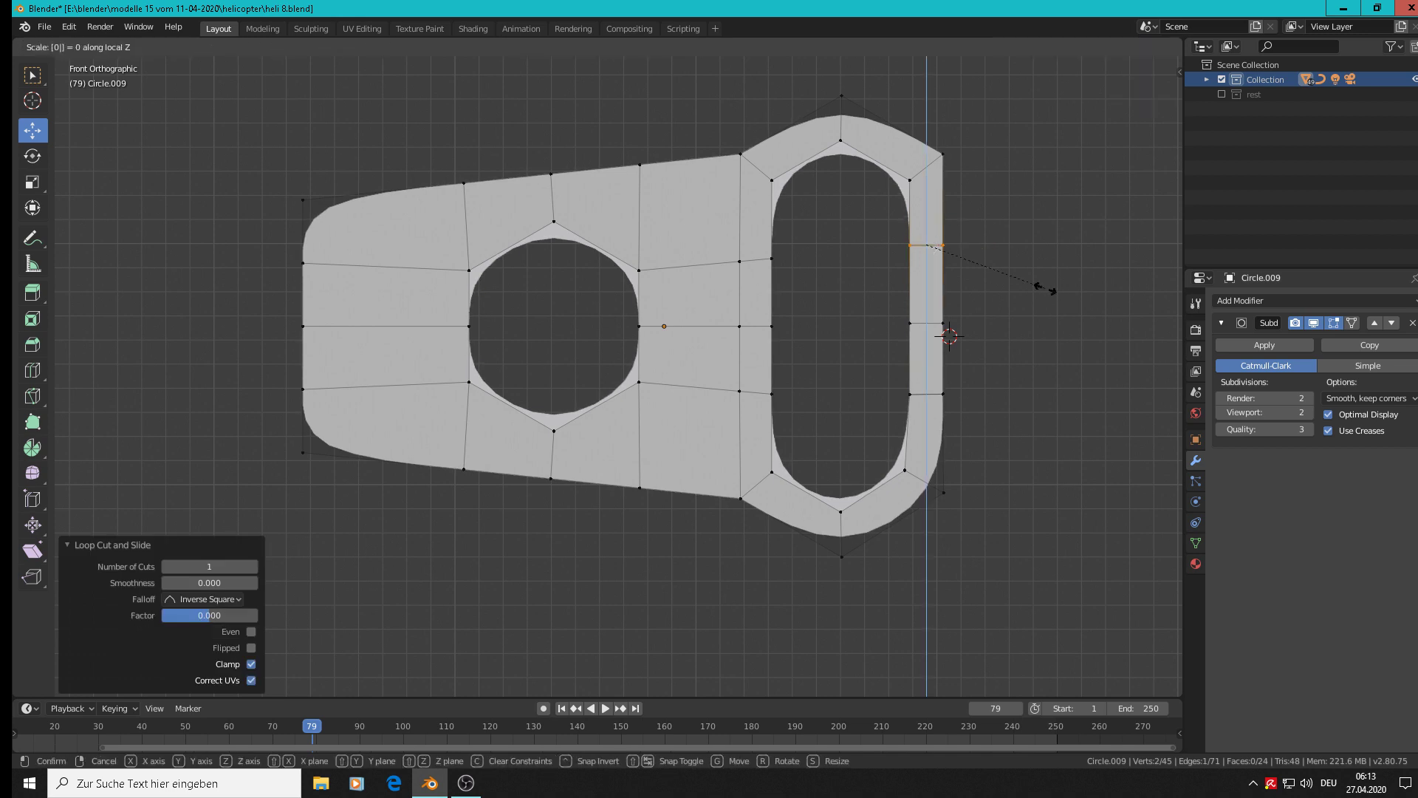
pyautogui.press('Return')
pyautogui.moveTo(933, 193); pyautogui.dragTo(933, 211)
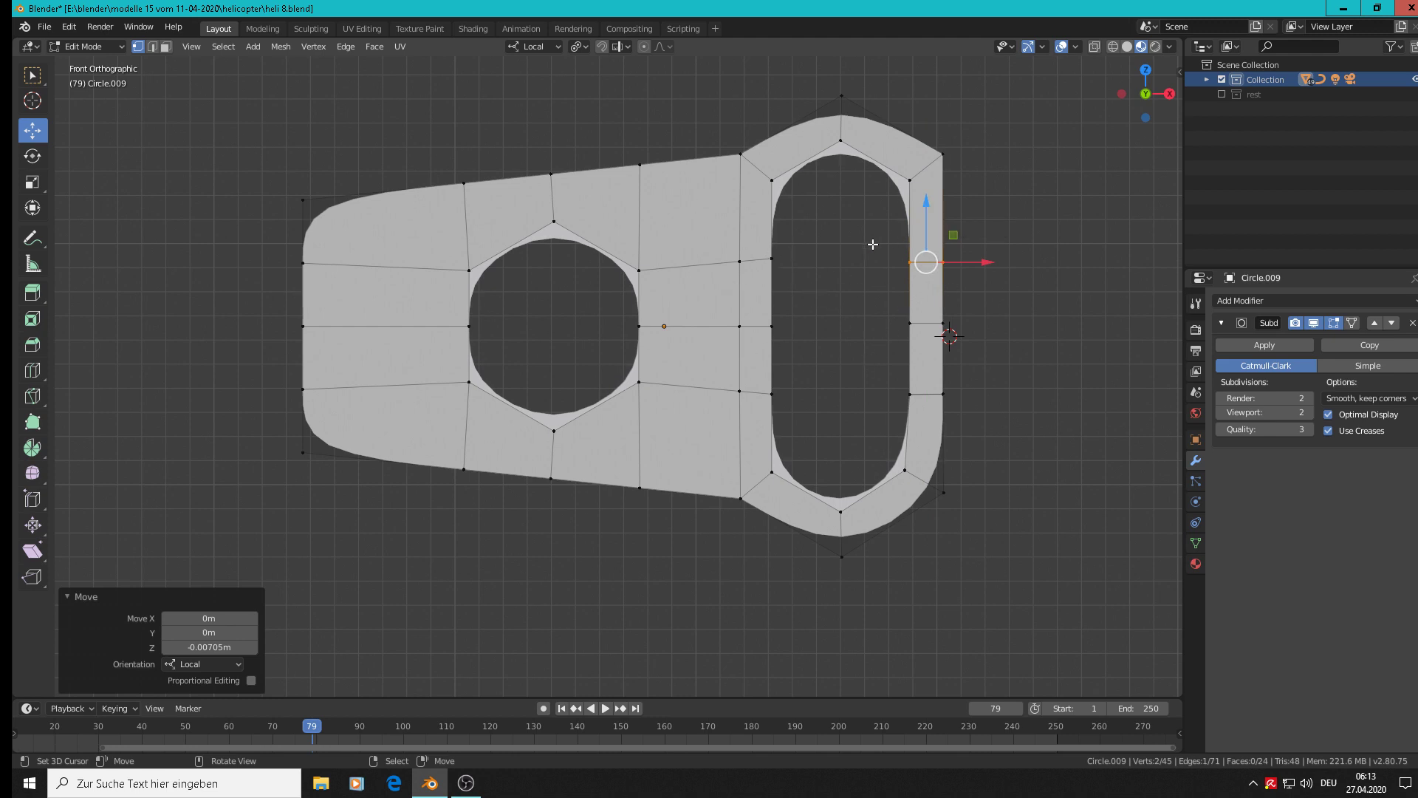
# Extrude the slot's upper-left and lower-left side vertices inward about 0.028 m and 0.027 m in X, angling both toward the slot's centre.
pyautogui.click(798, 271)
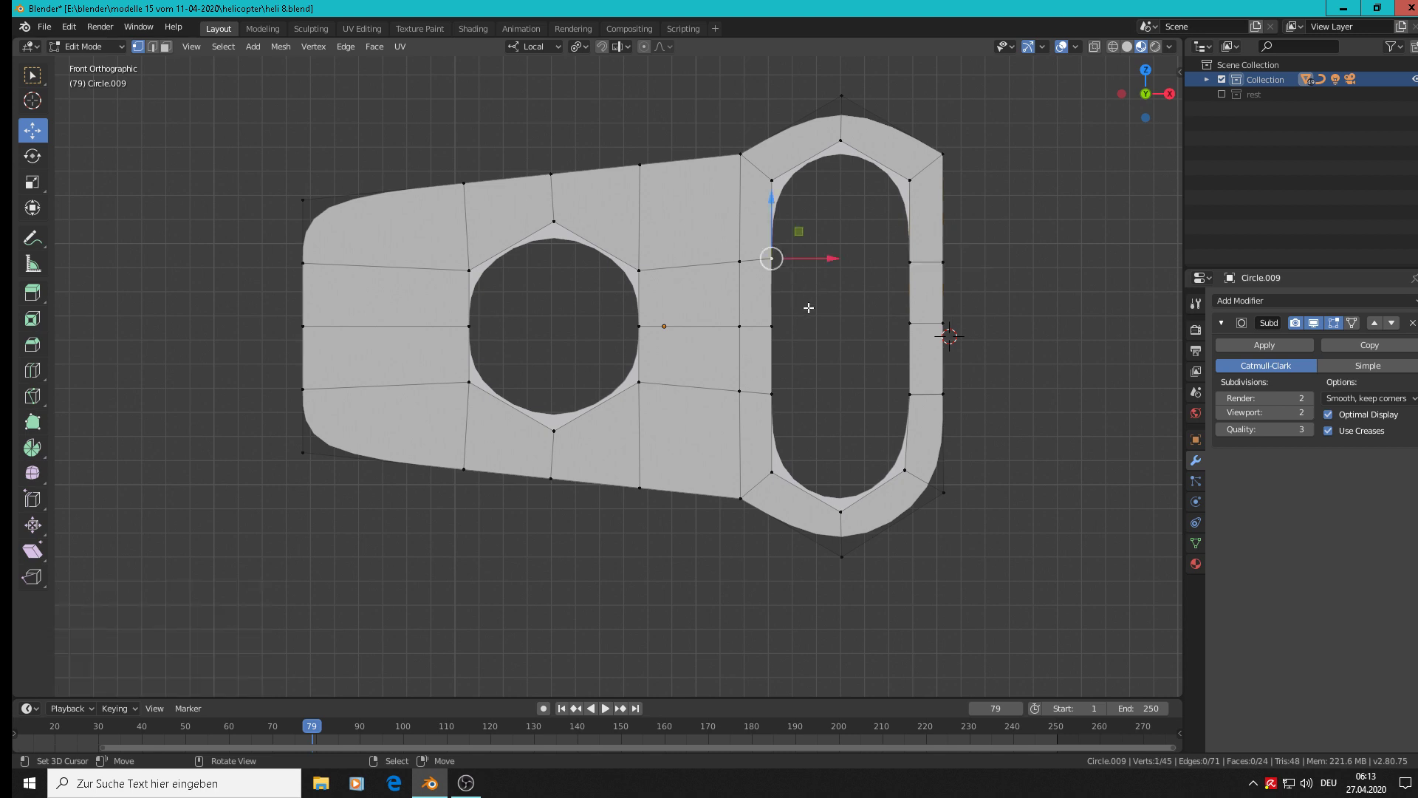
pyautogui.press('e')
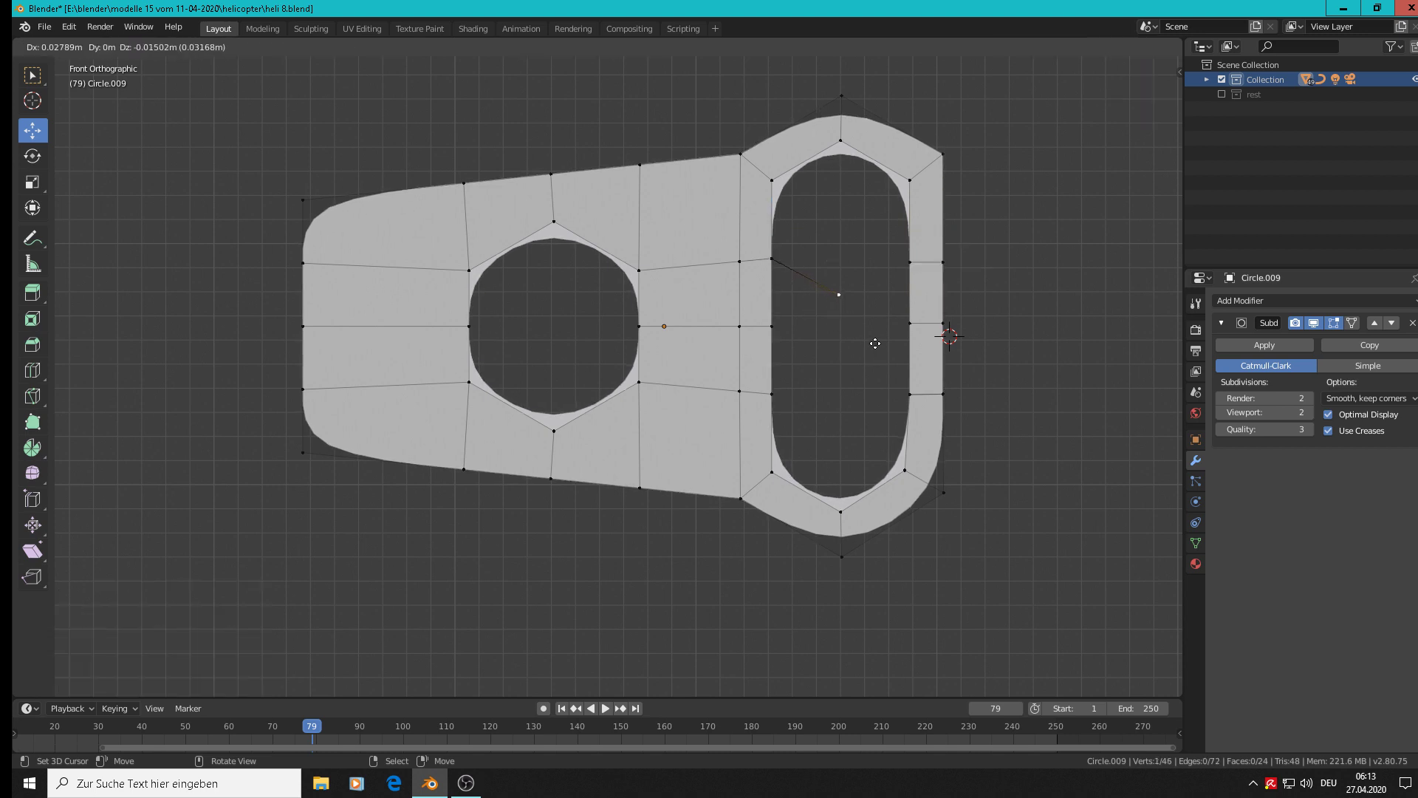
pyautogui.click(875, 344)
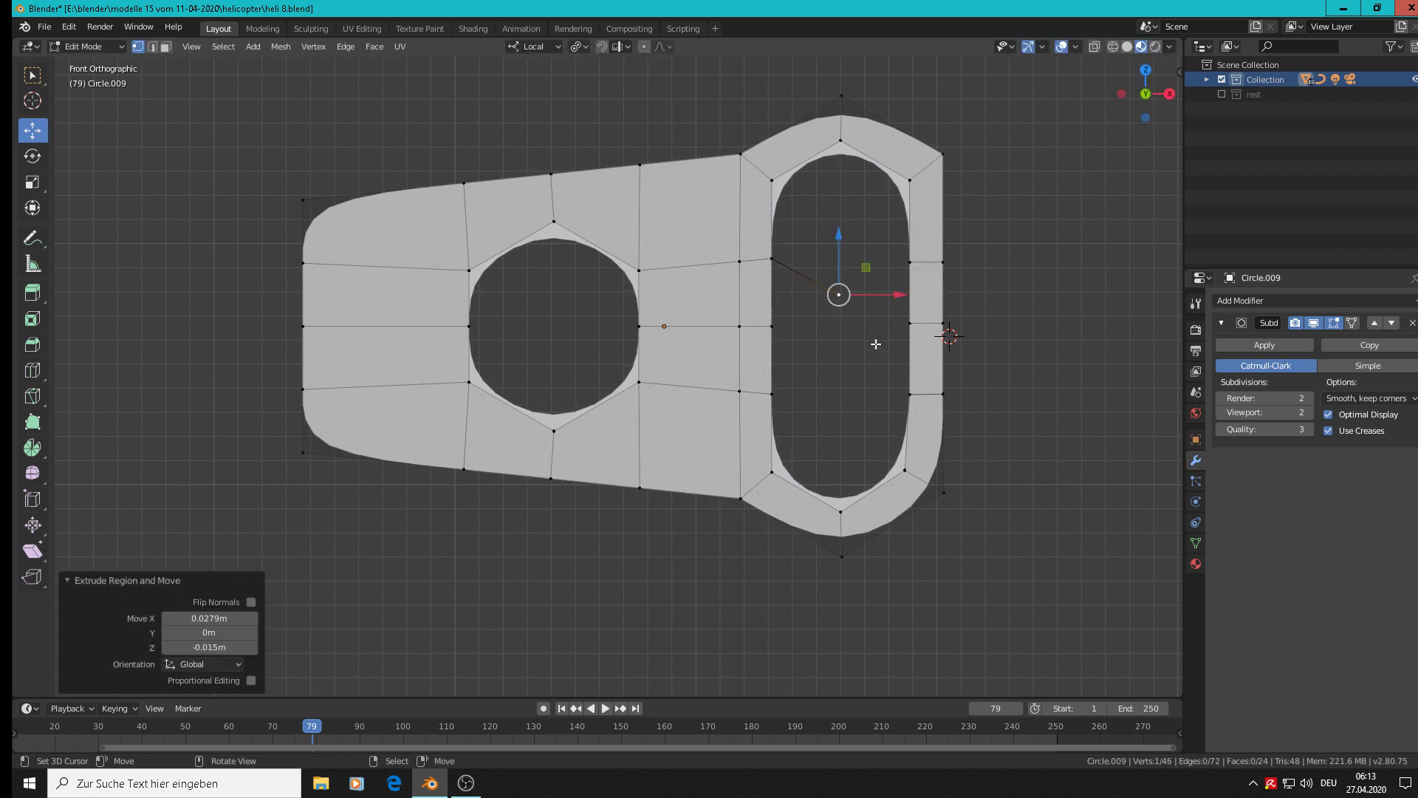
pyautogui.click(773, 395)
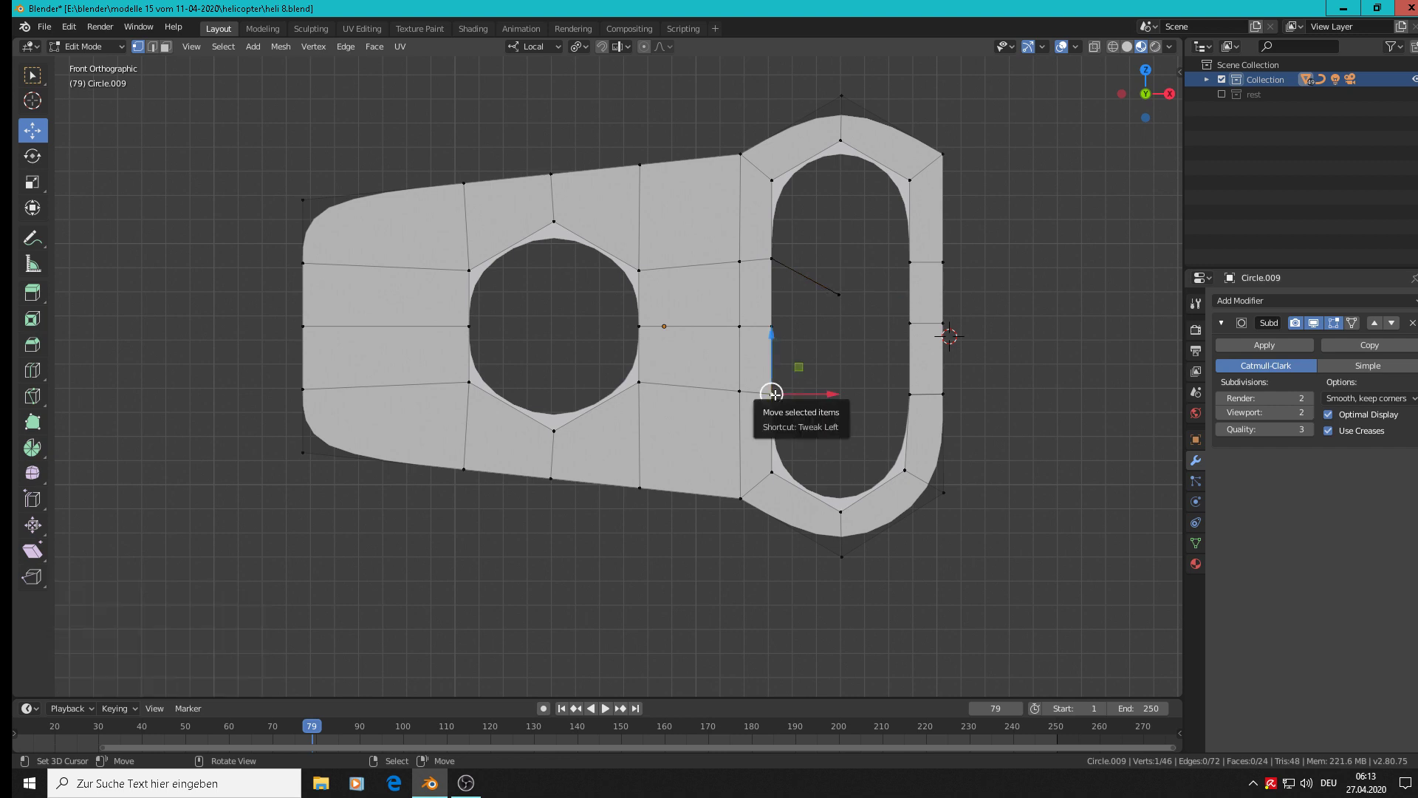
pyautogui.press('e')
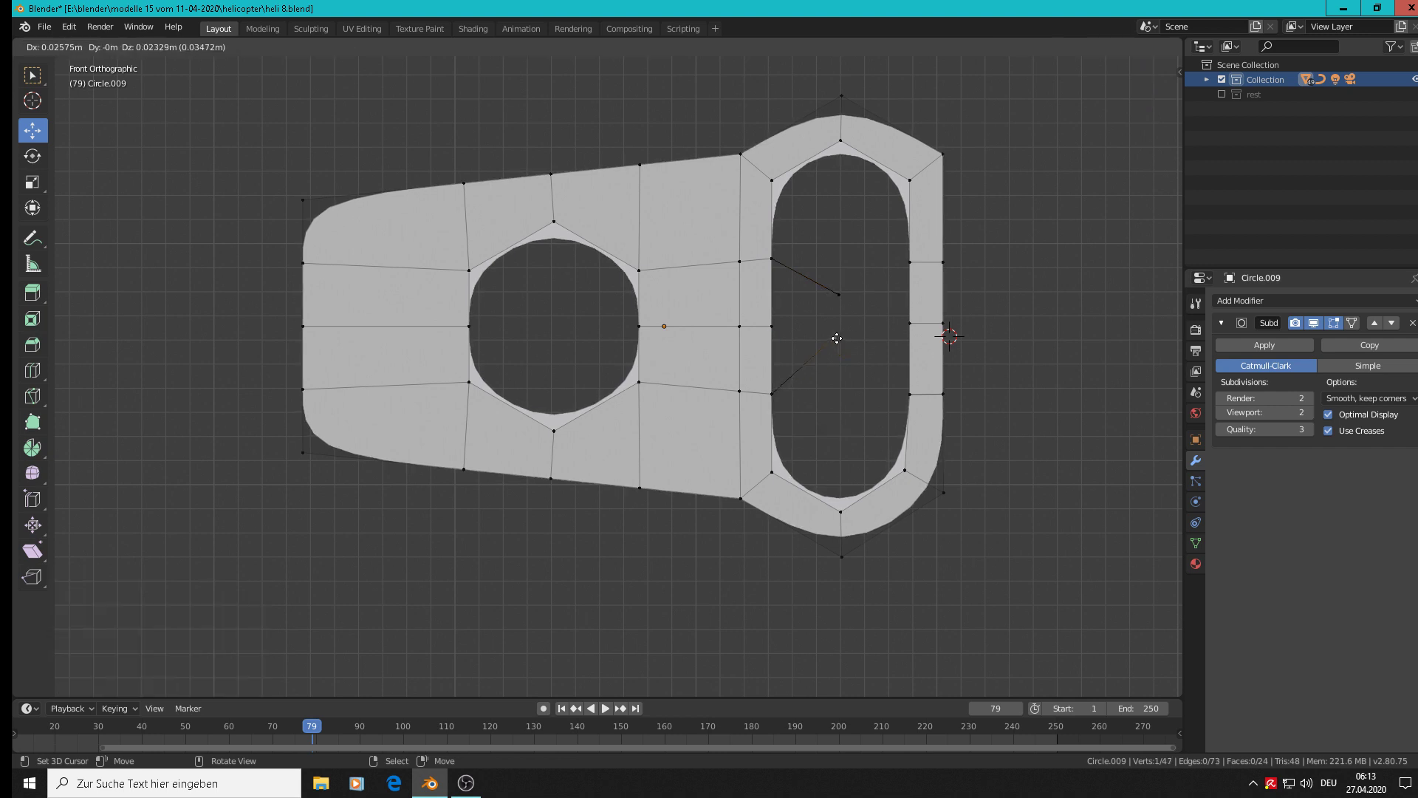
pyautogui.click(837, 342)
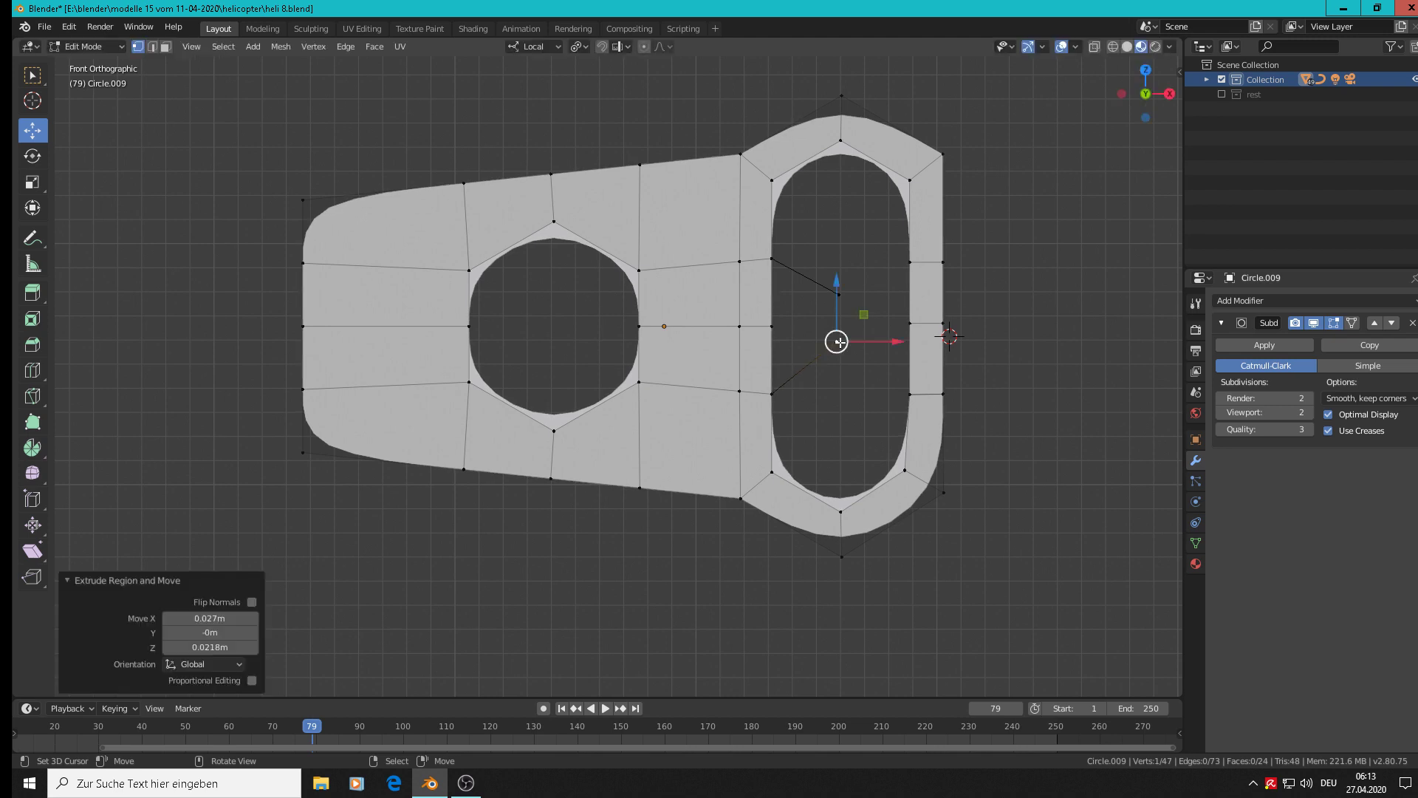
# Connect the two extruded vertices with edges to the matching upper and lower vertices on the slot's right side.
pyautogui.click(909, 261)
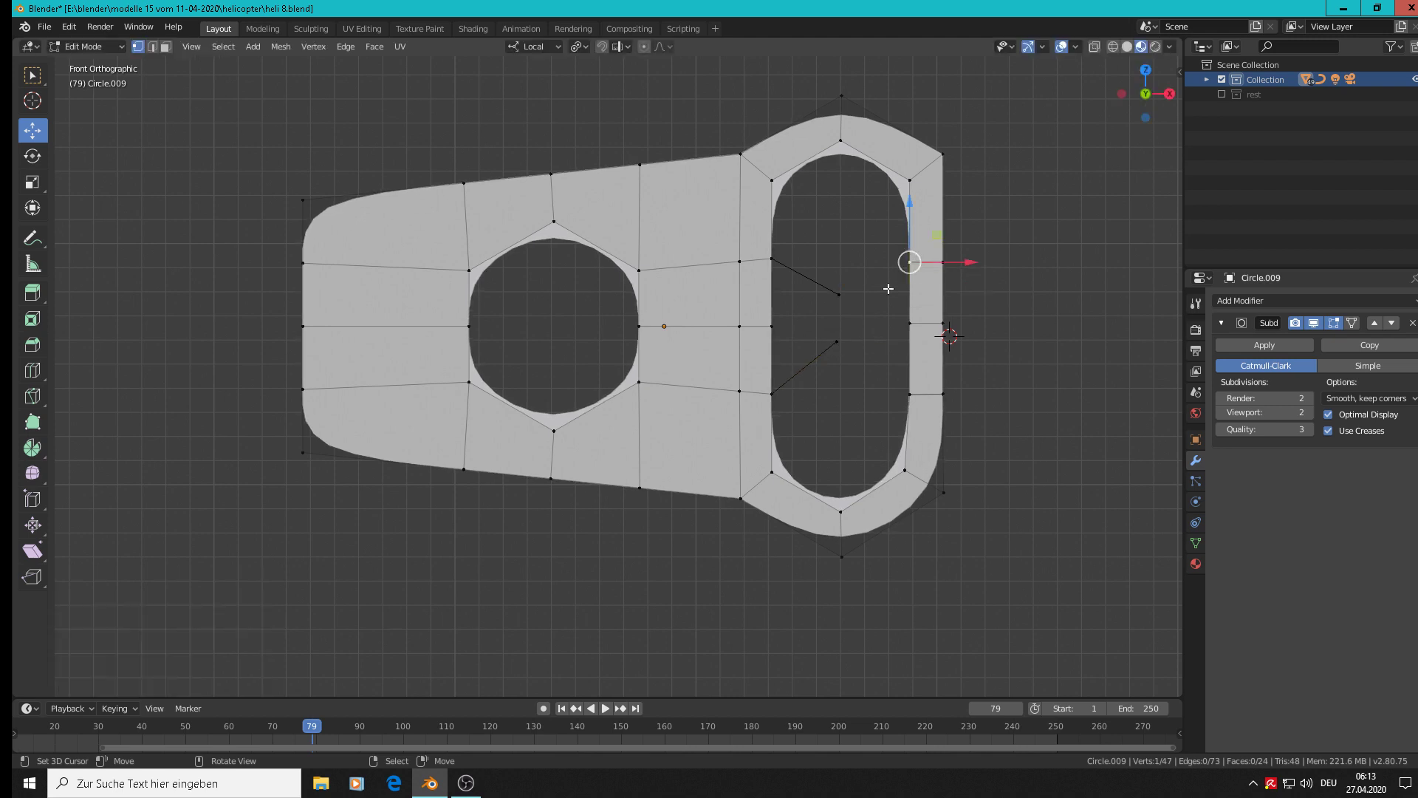
pyautogui.keyDown('shift'); pyautogui.click(875, 309); pyautogui.keyUp('shift')
pyautogui.press('f')
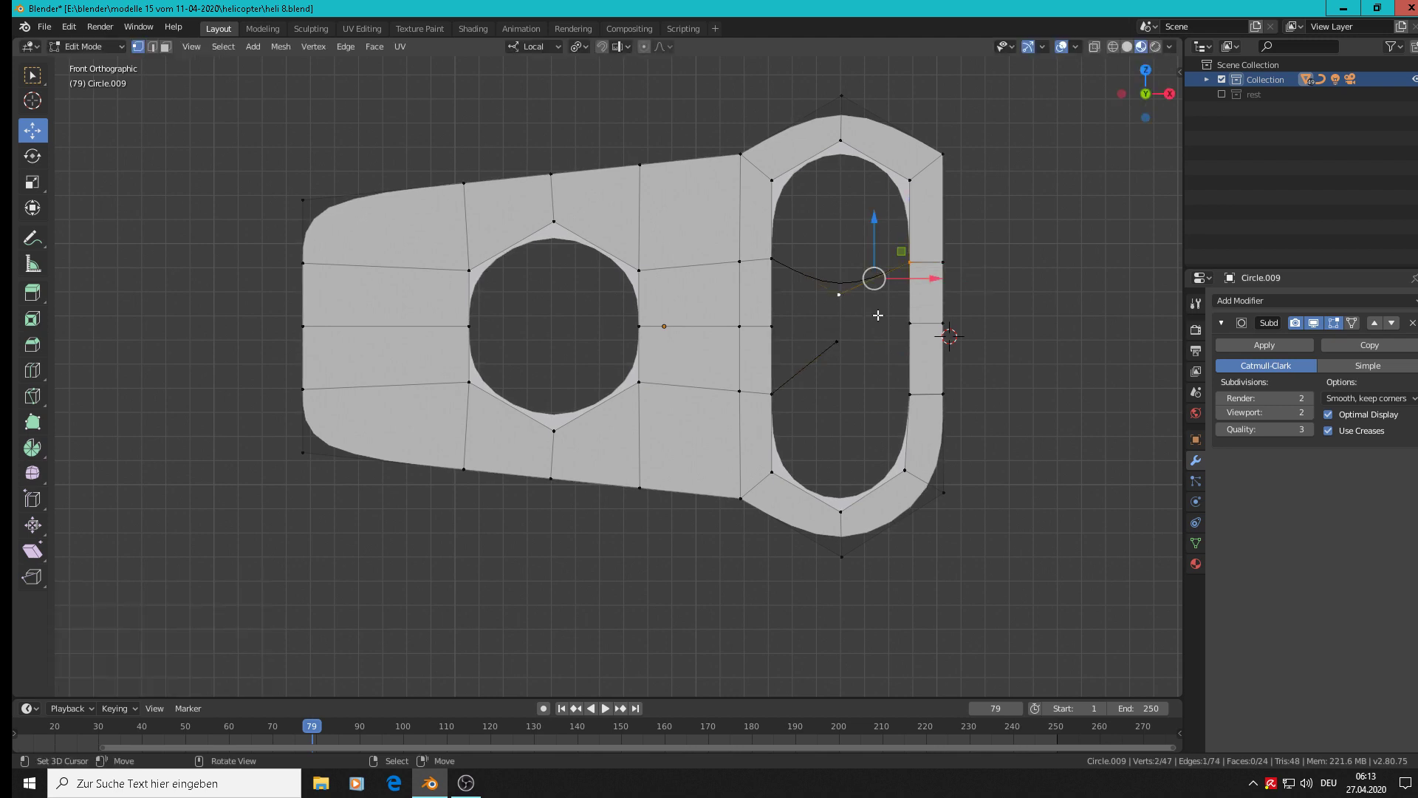
pyautogui.click(835, 339)
pyautogui.keyDown('shift'); pyautogui.click(911, 388); pyautogui.keyUp('shift')
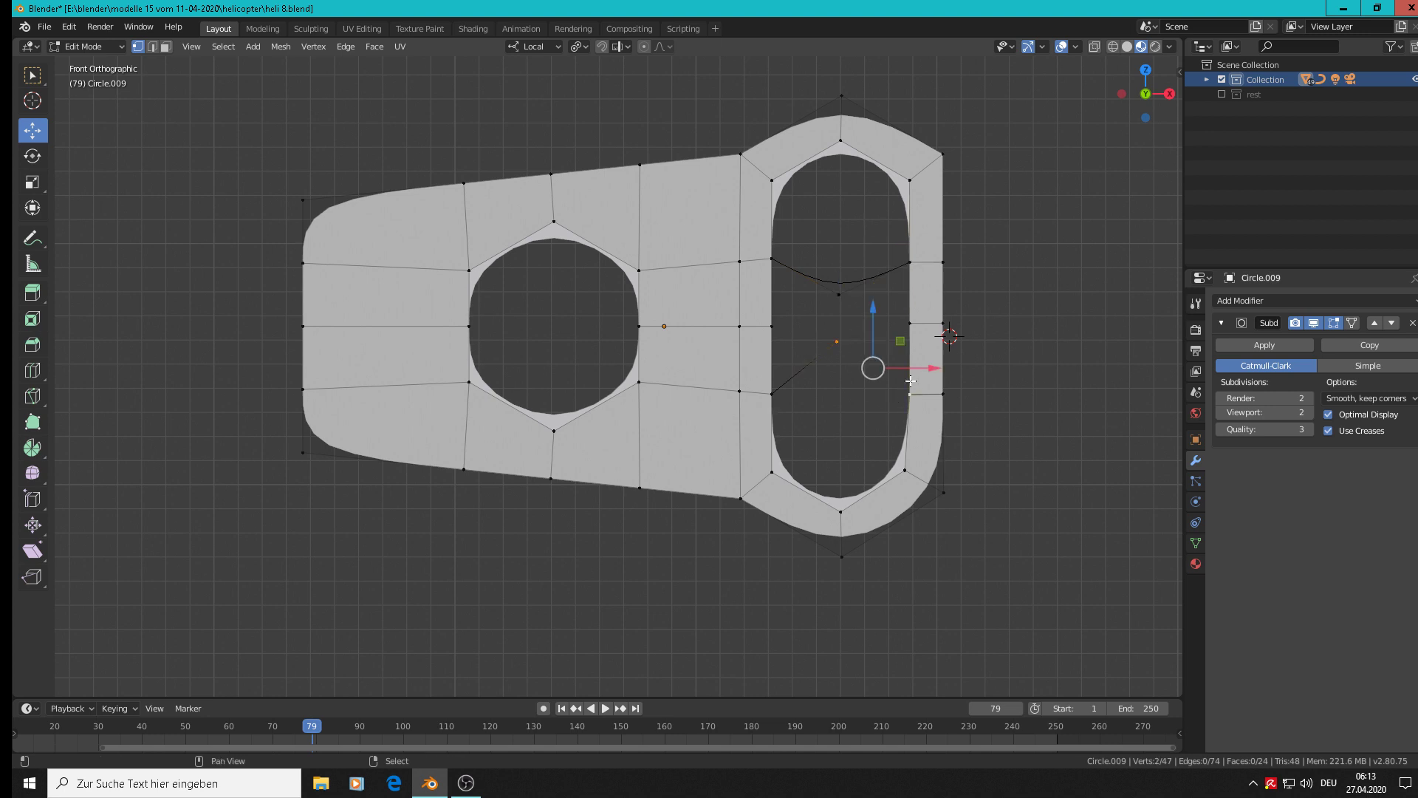
pyautogui.press('f')
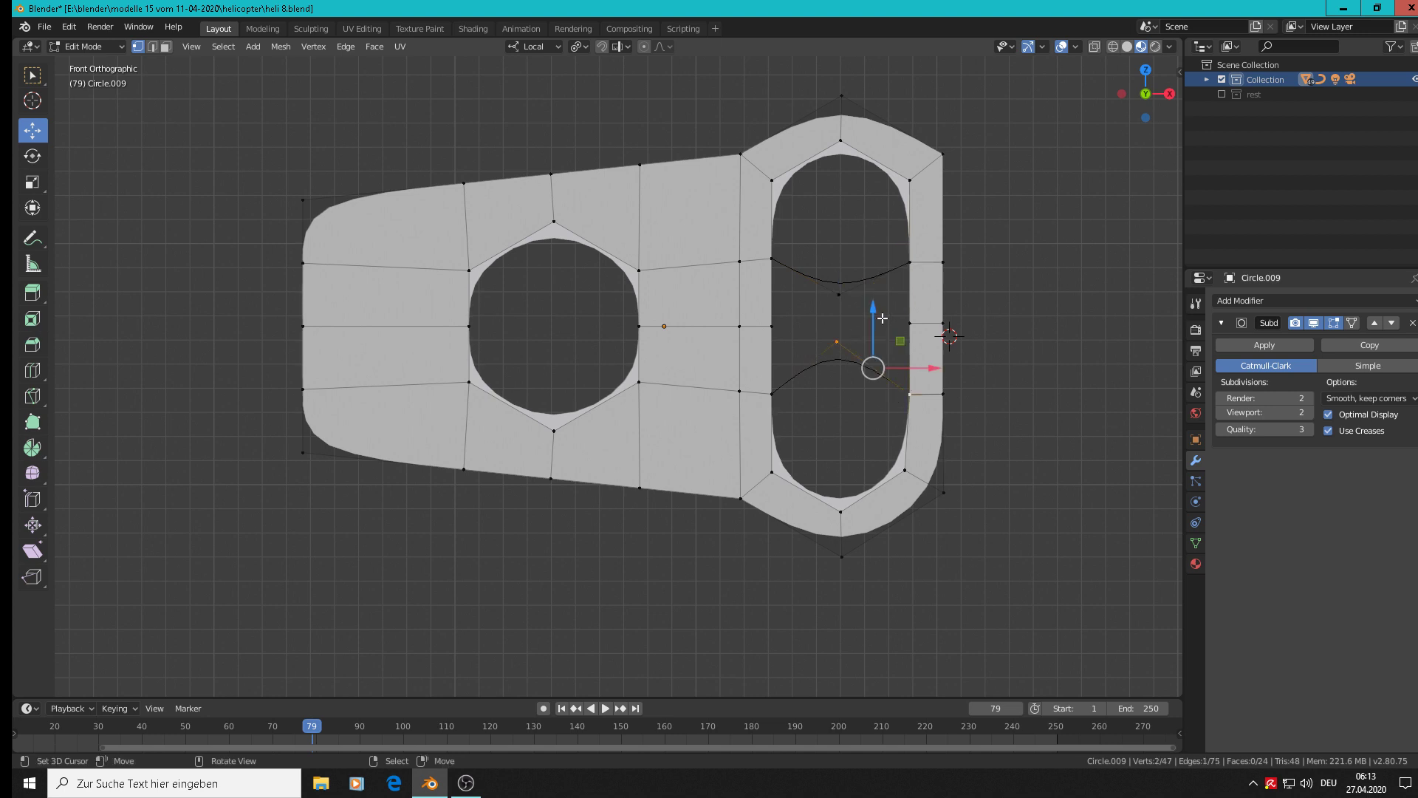
# Extrude the middle vertex of the slot's left side horizontally about 0.028 m to sit between the two crossing lines' midpoints.
pyautogui.scroll(-1, 884, 312)
pyautogui.scroll(3, 884, 312)
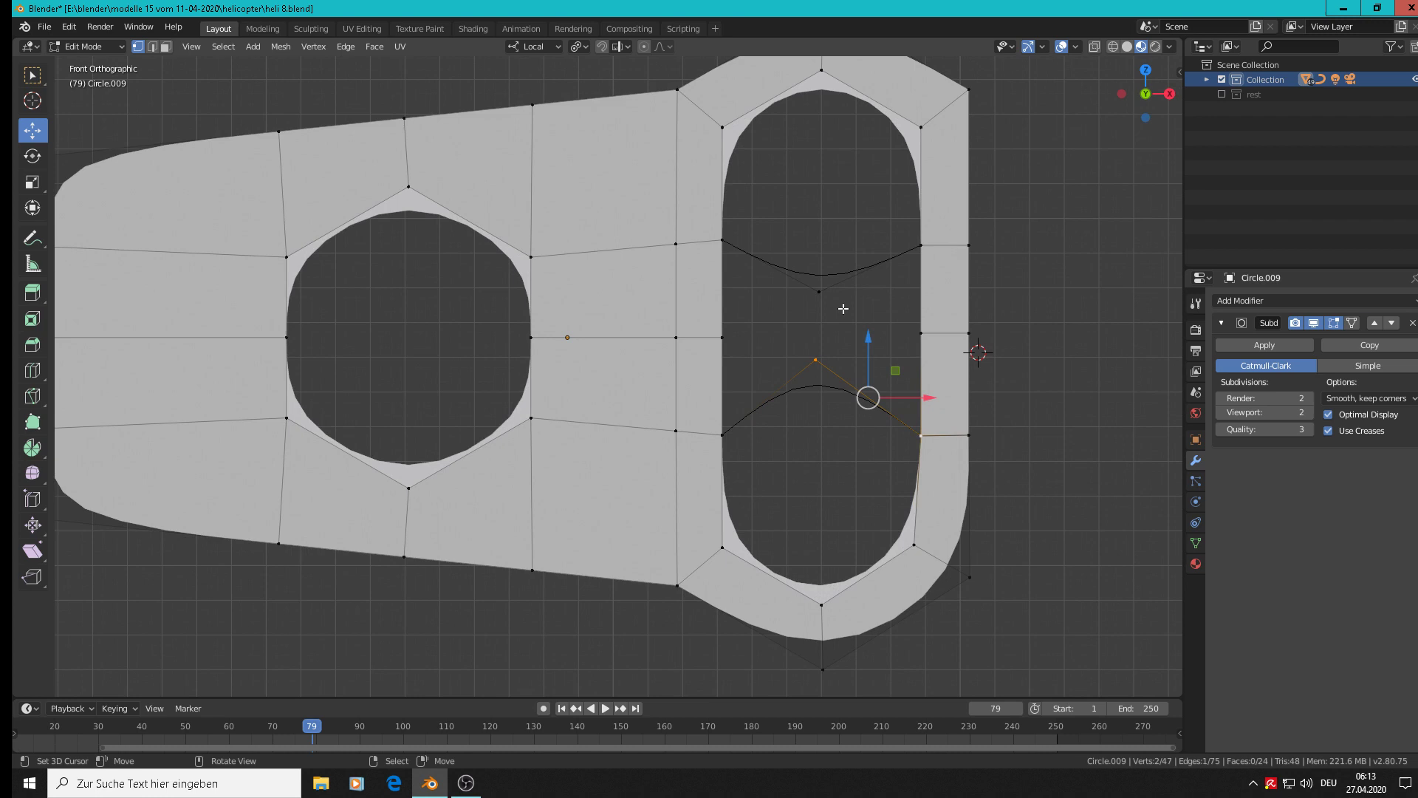
pyautogui.click(724, 337)
pyautogui.press('e')
pyautogui.rightClick(811, 347)
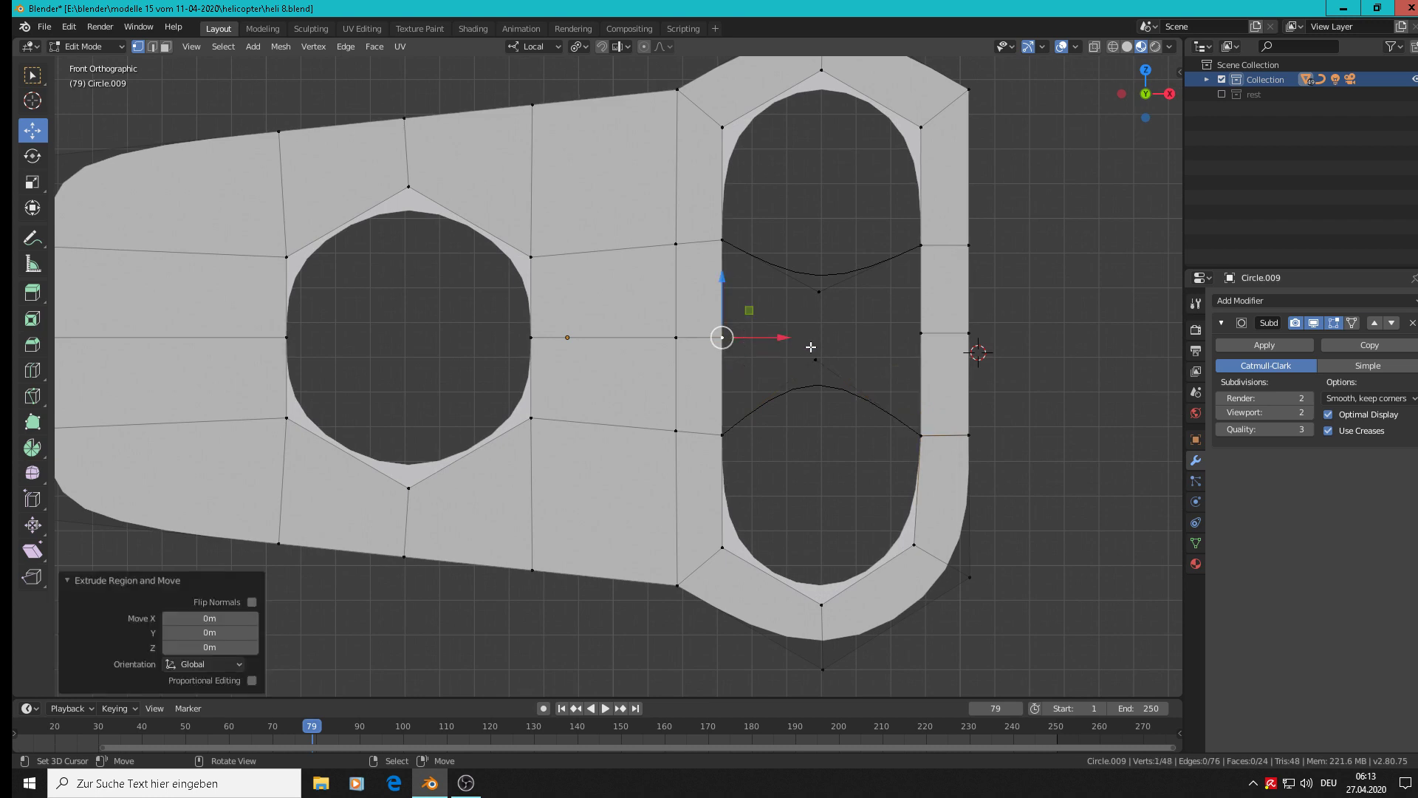
pyautogui.press('g')
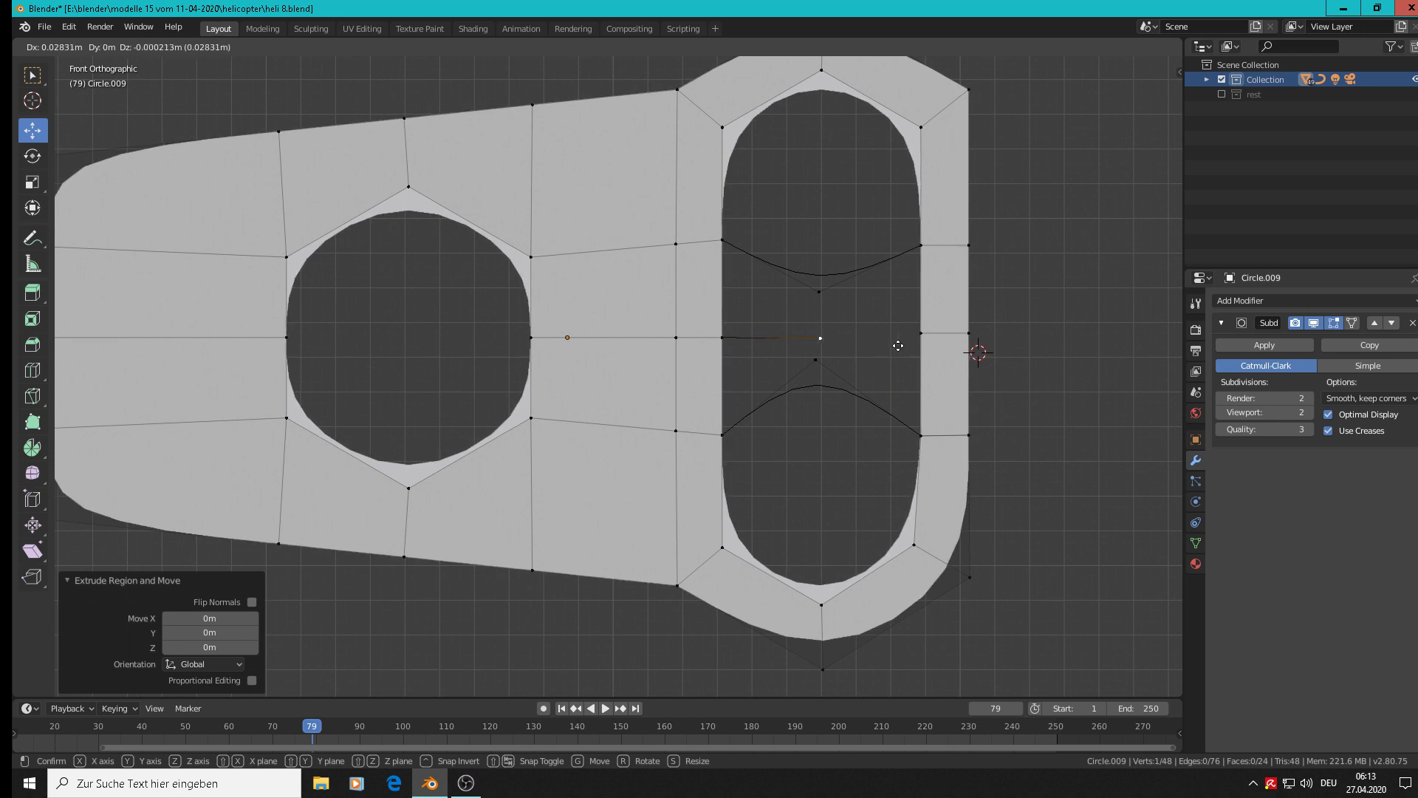
pyautogui.click(898, 346)
# Fill the upper-left quarter of the slot's cross bridge with a face.
pyautogui.keyDown('shift'); pyautogui.click(820, 294); pyautogui.keyUp('shift')
pyautogui.keyDown('shift'); pyautogui.click(724, 250); pyautogui.keyUp('shift')
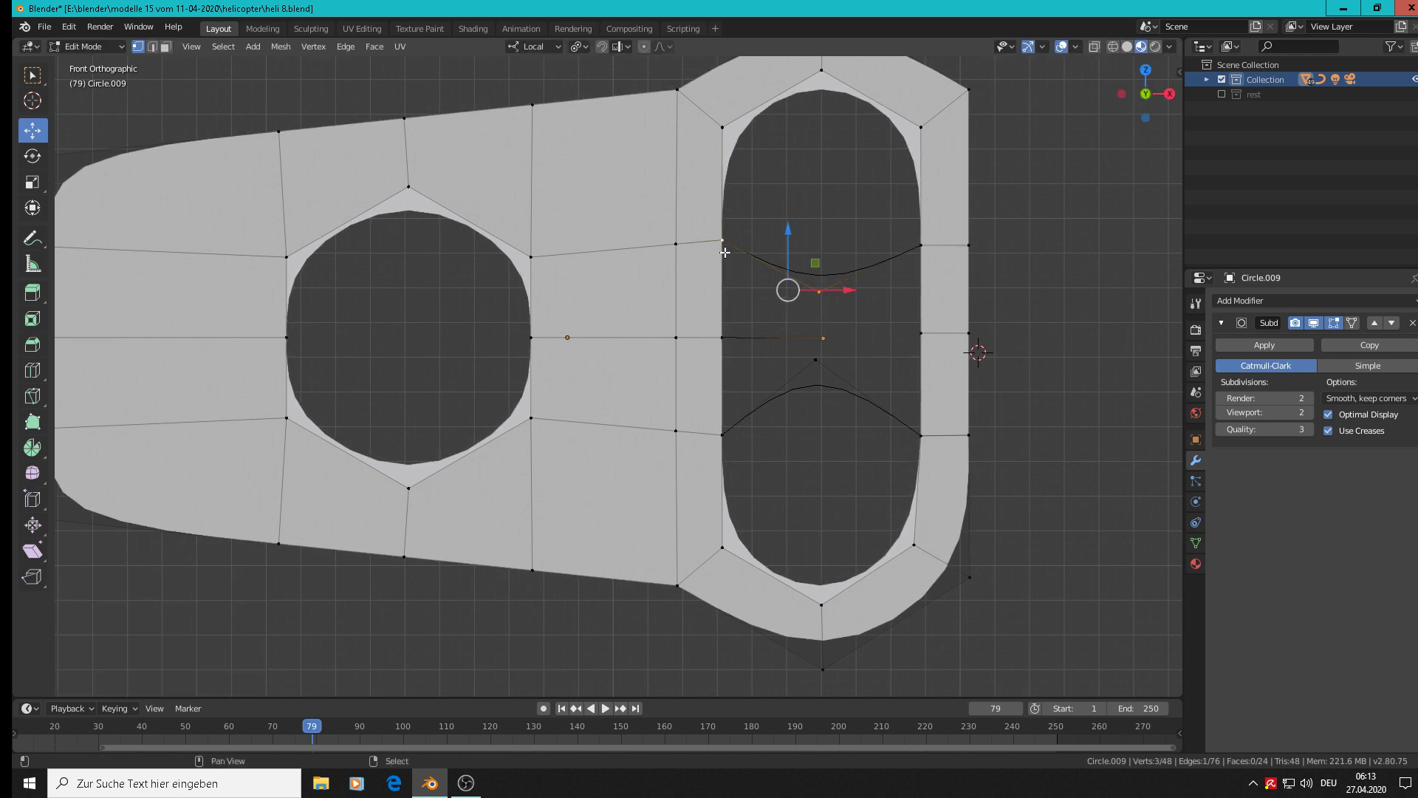
pyautogui.keyDown('shift'); pyautogui.click(726, 346); pyautogui.keyUp('shift')
pyautogui.press('f')
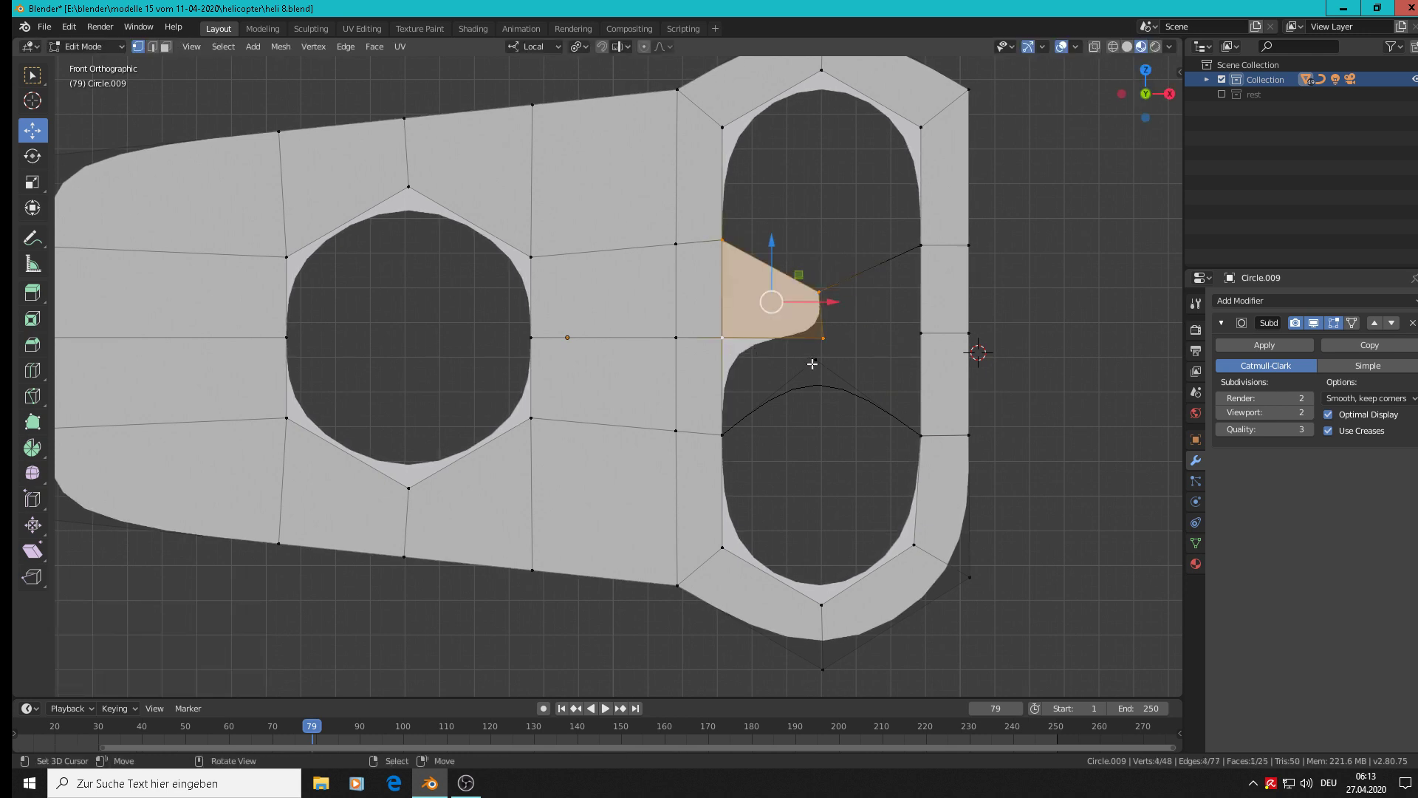
# Fill the lower-left quarter of the slot's cross bridge with a face.
pyautogui.click(825, 336)
pyautogui.keyDown('shift'); pyautogui.click(816, 360); pyautogui.keyUp('shift')
pyautogui.keyDown('shift'); pyautogui.click(724, 433); pyautogui.keyUp('shift')
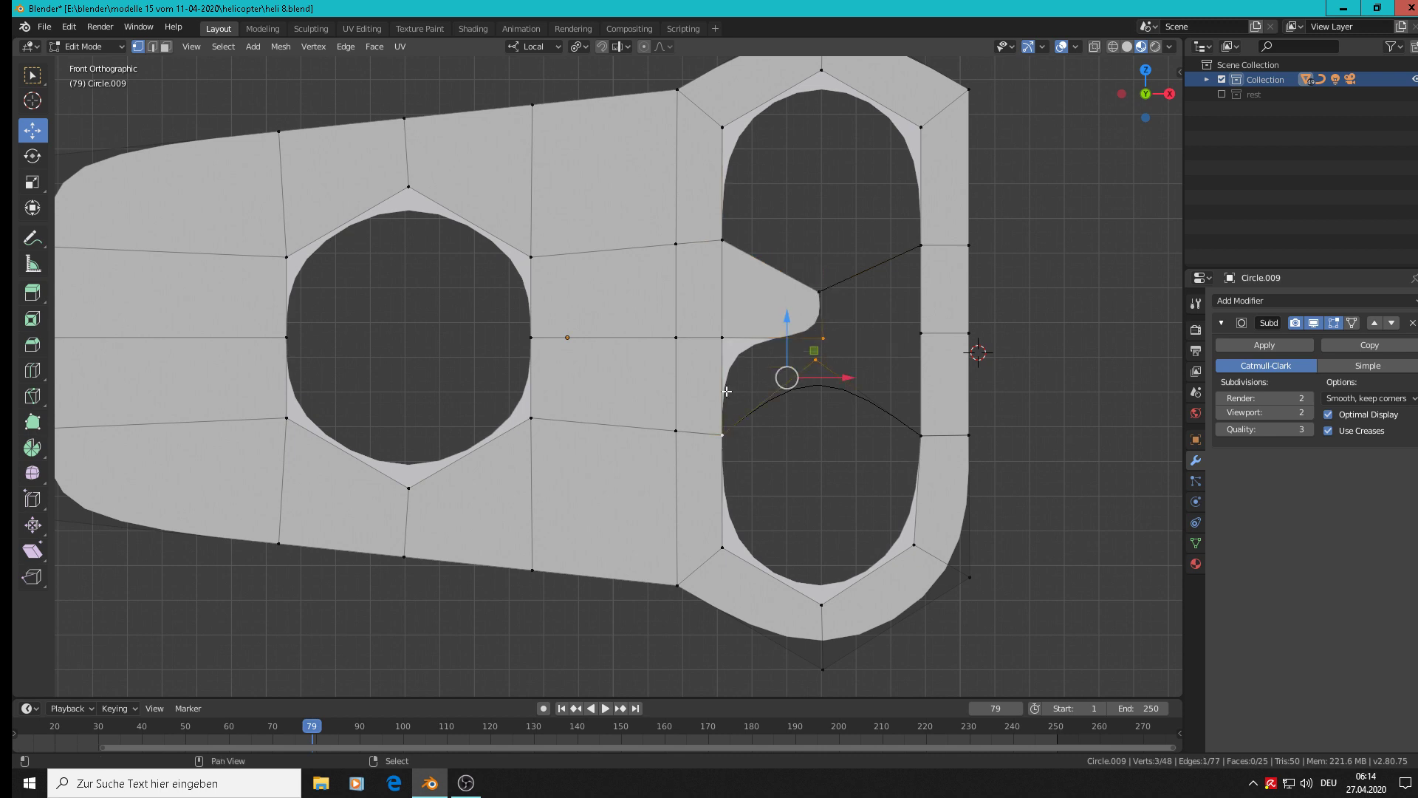
pyautogui.keyDown('shift'); pyautogui.click(733, 360); pyautogui.keyUp('shift')
pyautogui.press('f')
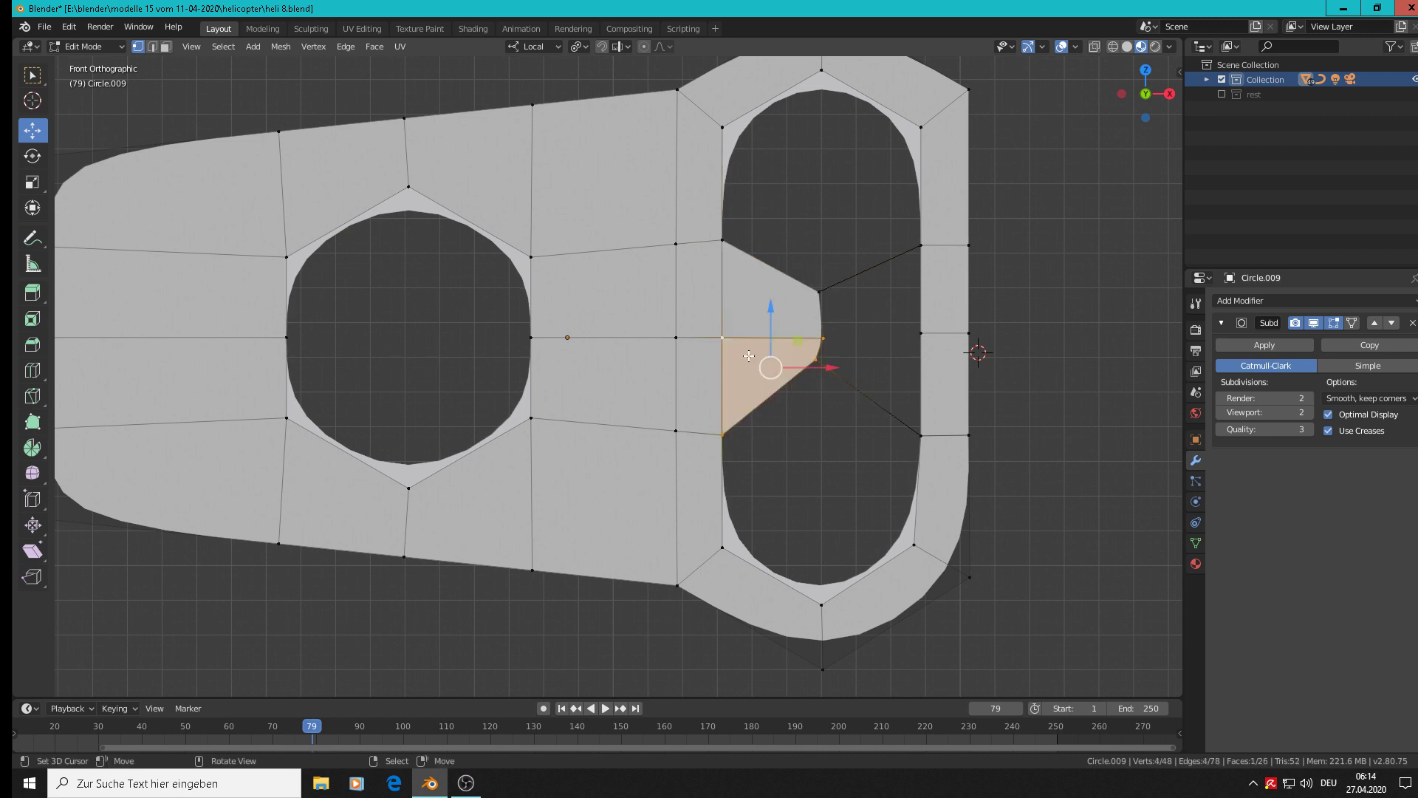
# Fill the upper-right quarter of the cross bridge with a face joining it to the right-hand bar.
pyautogui.click(822, 290)
pyautogui.keyDown('shift'); pyautogui.click(824, 337); pyautogui.keyUp('shift')
pyautogui.keyDown('shift'); pyautogui.click(917, 334); pyautogui.keyUp('shift')
pyautogui.keyDown('shift'); pyautogui.click(931, 238); pyautogui.keyUp('shift')
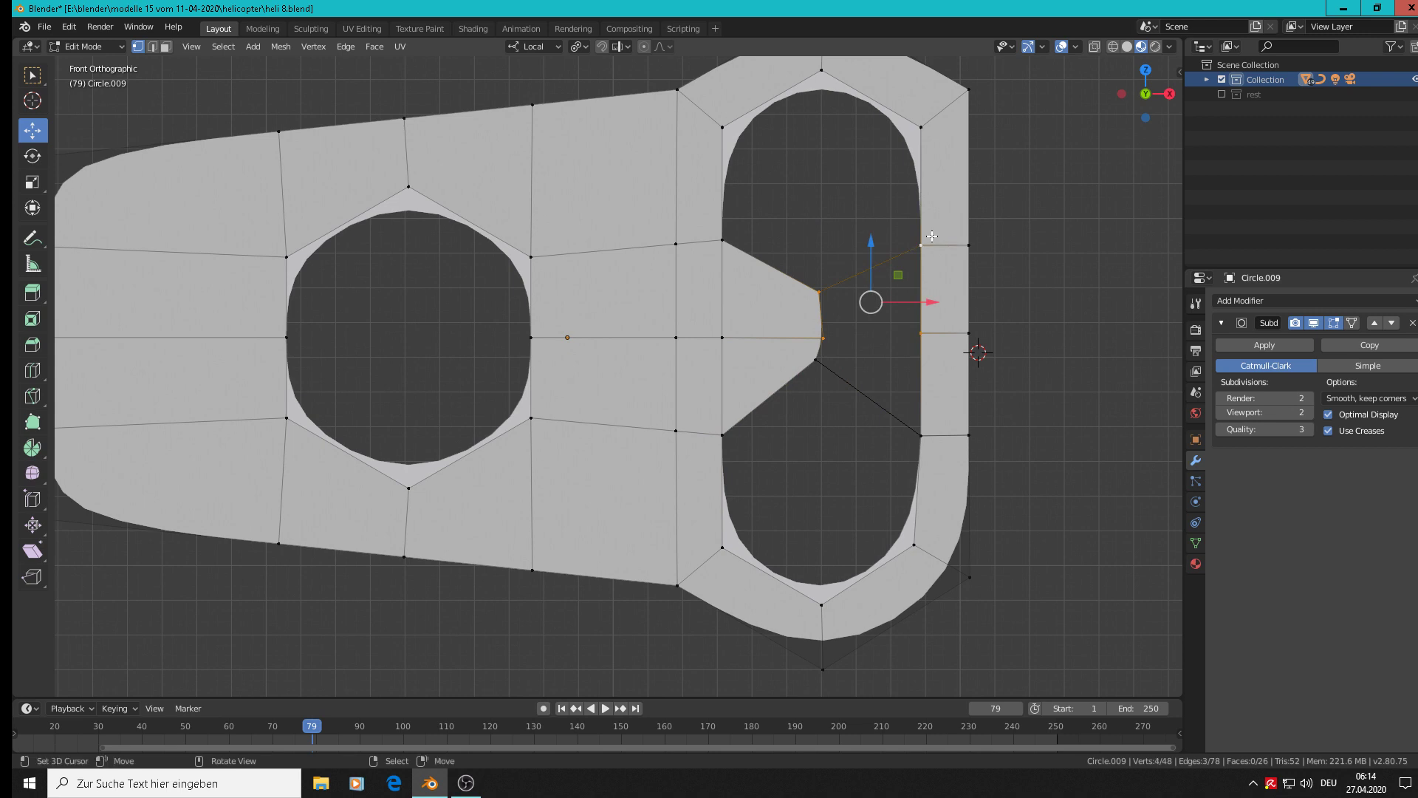
pyautogui.press('f')
# Fill the lower-right quarter of the cross bridge with a face and return to Object Mode.
pyautogui.click(823, 338)
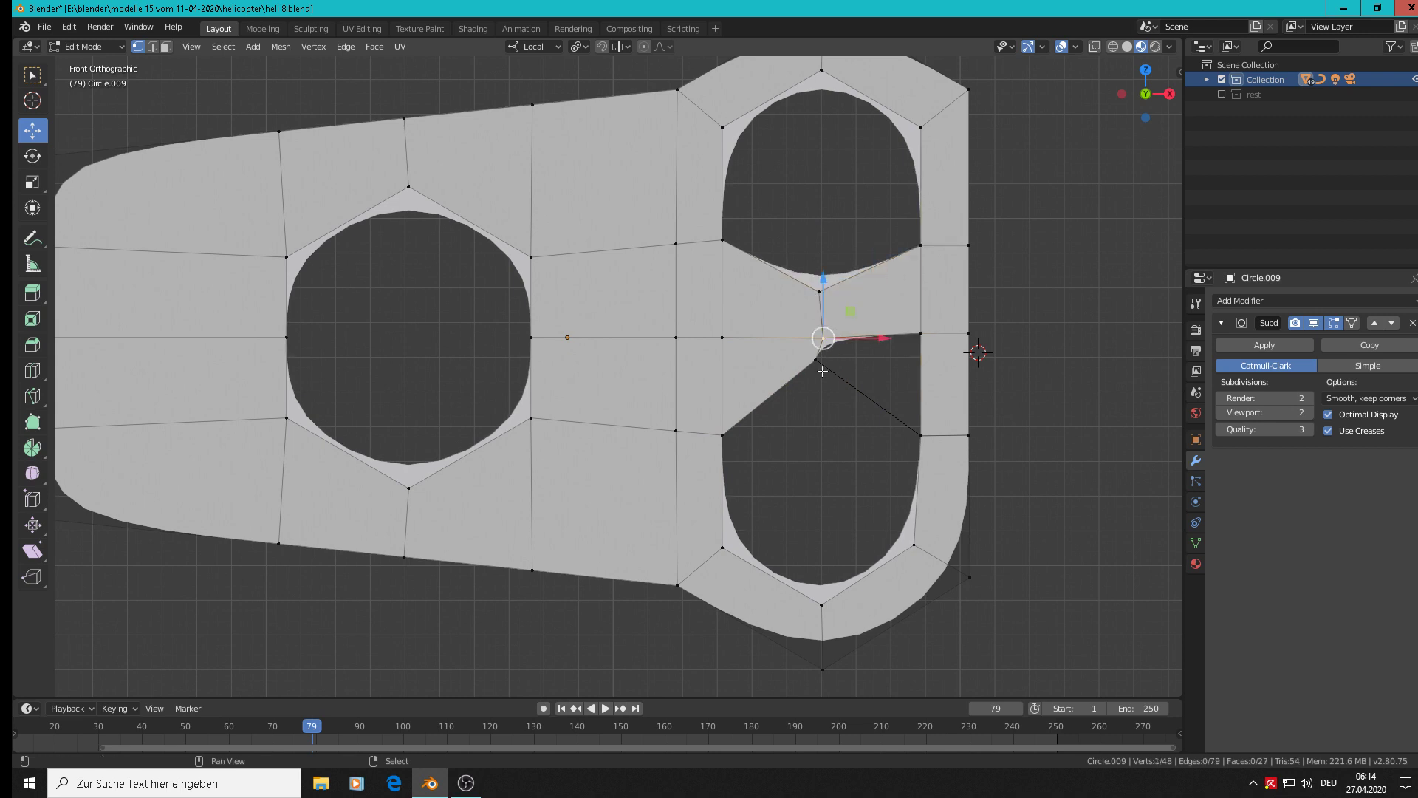
pyautogui.keyDown('shift'); pyautogui.click(816, 360); pyautogui.keyUp('shift')
pyautogui.keyDown('shift'); pyautogui.click(964, 437); pyautogui.keyUp('shift')
pyautogui.keyDown('shift'); pyautogui.click(961, 436); pyautogui.keyUp('shift')
pyautogui.keyDown('shift'); pyautogui.click(922, 436); pyautogui.keyUp('shift')
pyautogui.keyDown('shift'); pyautogui.click(923, 342); pyautogui.keyUp('shift')
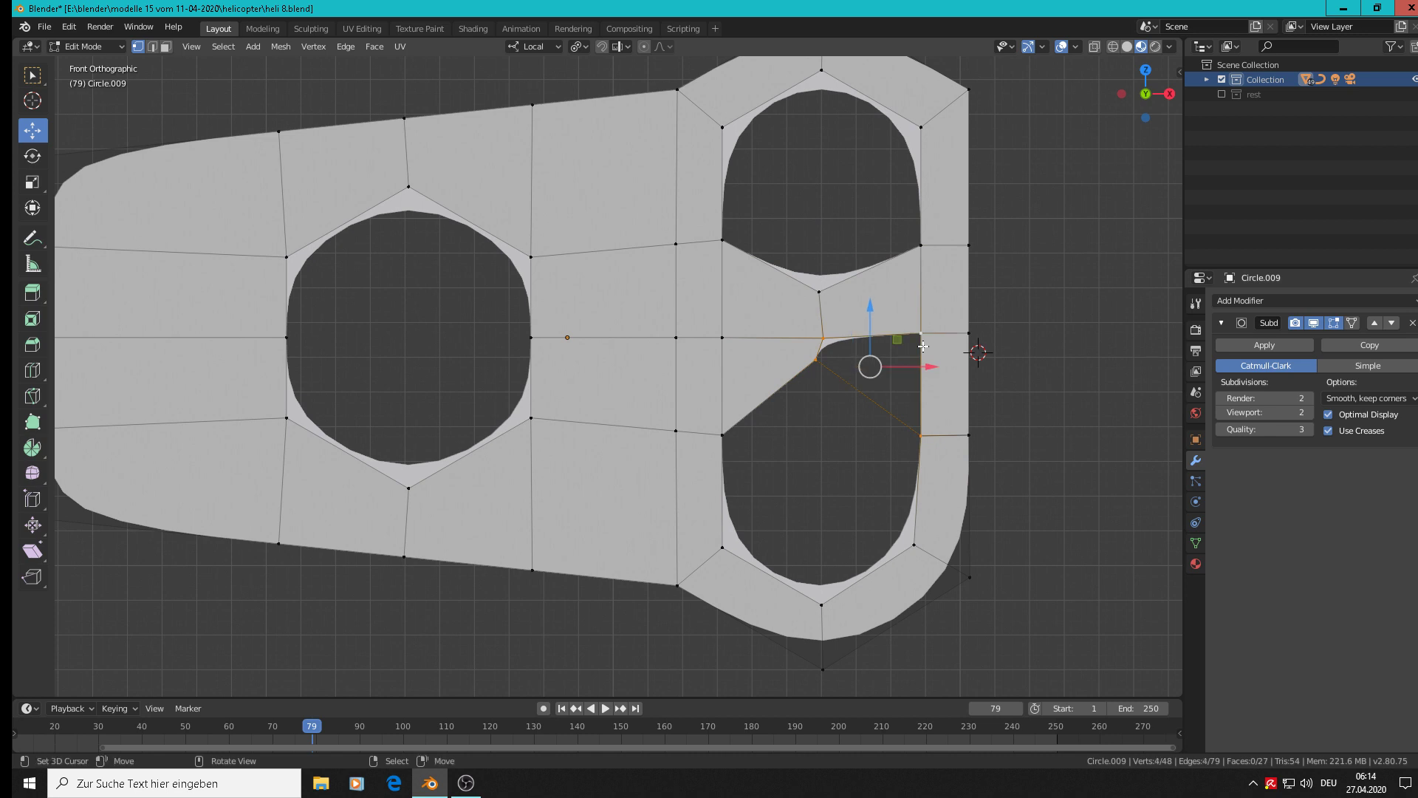
pyautogui.press('f')
pyautogui.press('Tab')
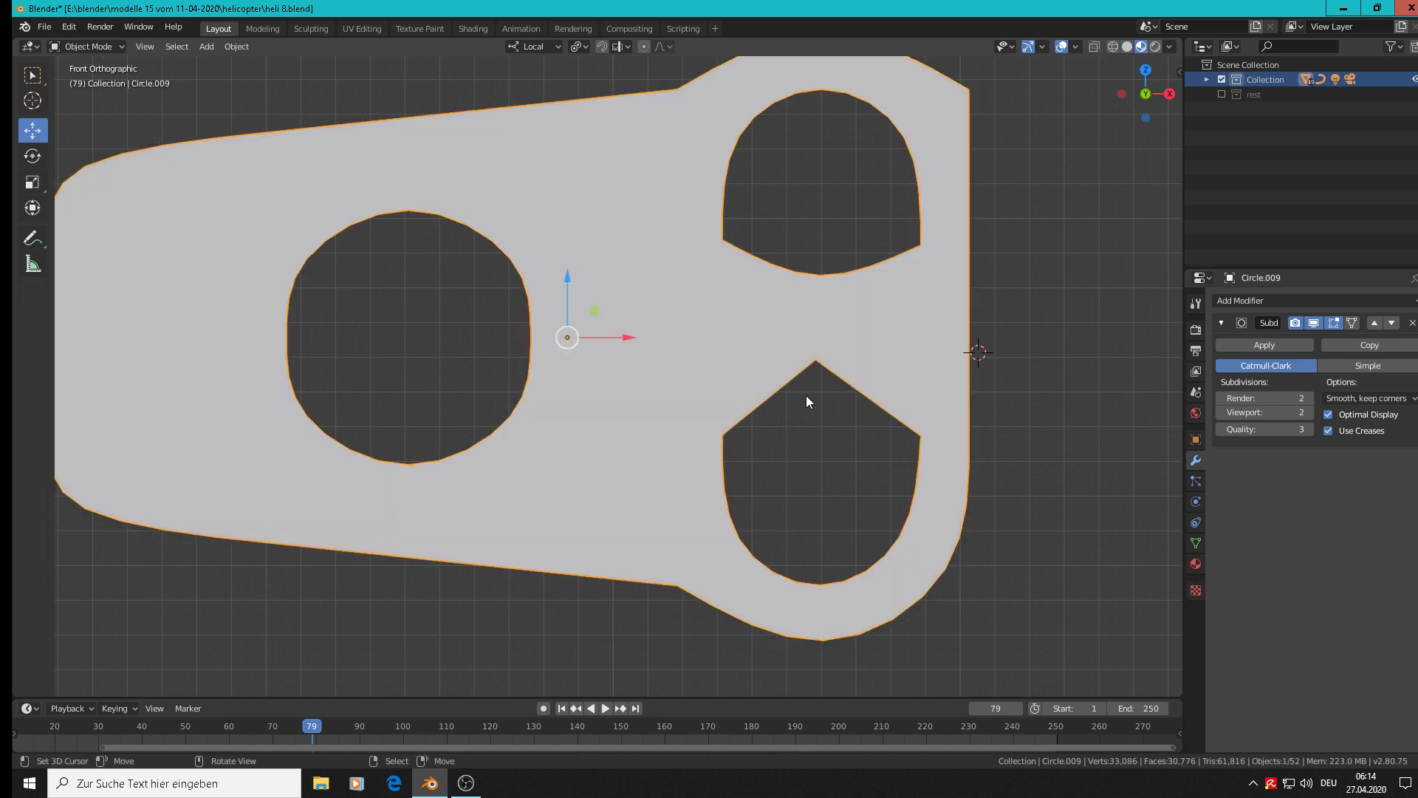
# Apply the plate's rotation and scale, and return to Edit Mode.
pyautogui.click(239, 48)
pyautogui.moveTo(260, 123)
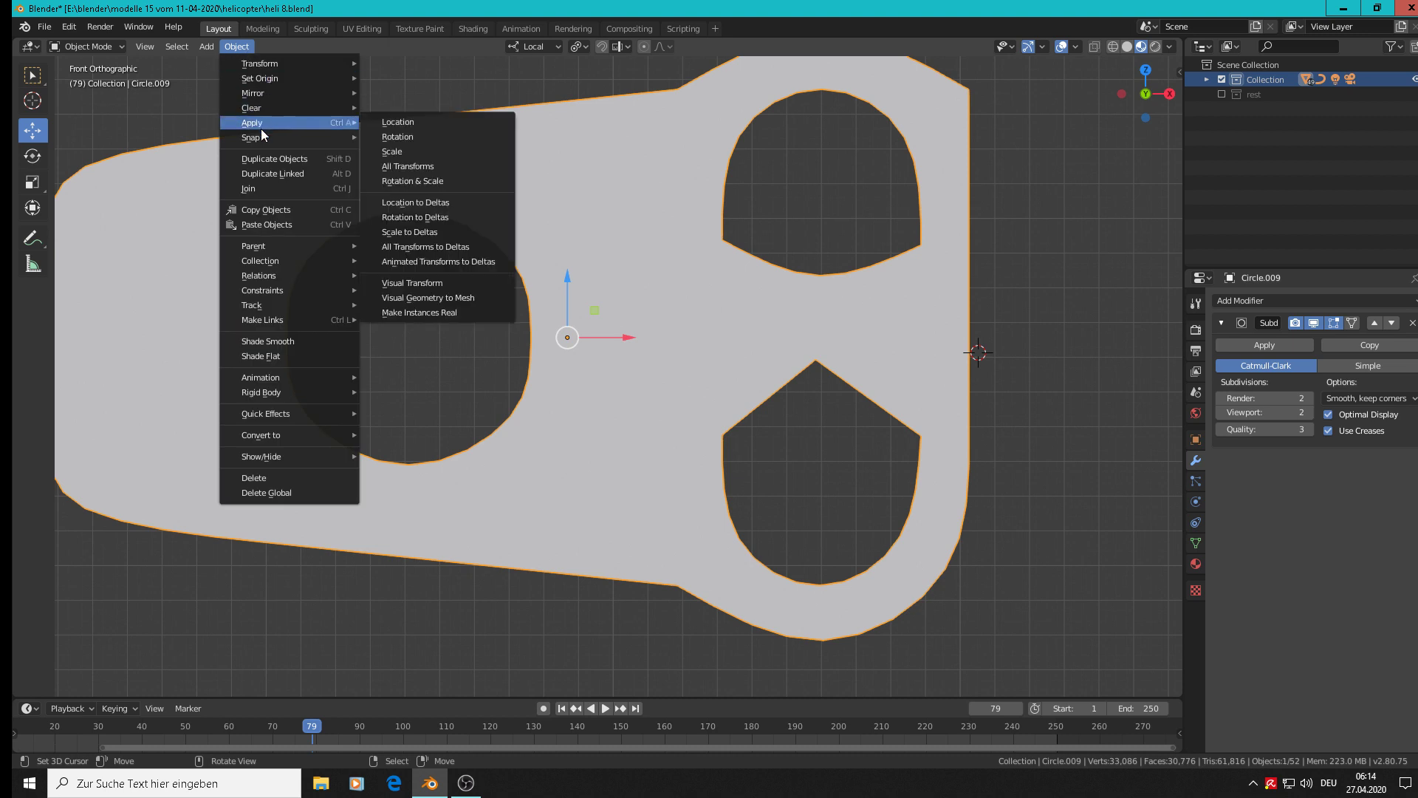
pyautogui.click(442, 182)
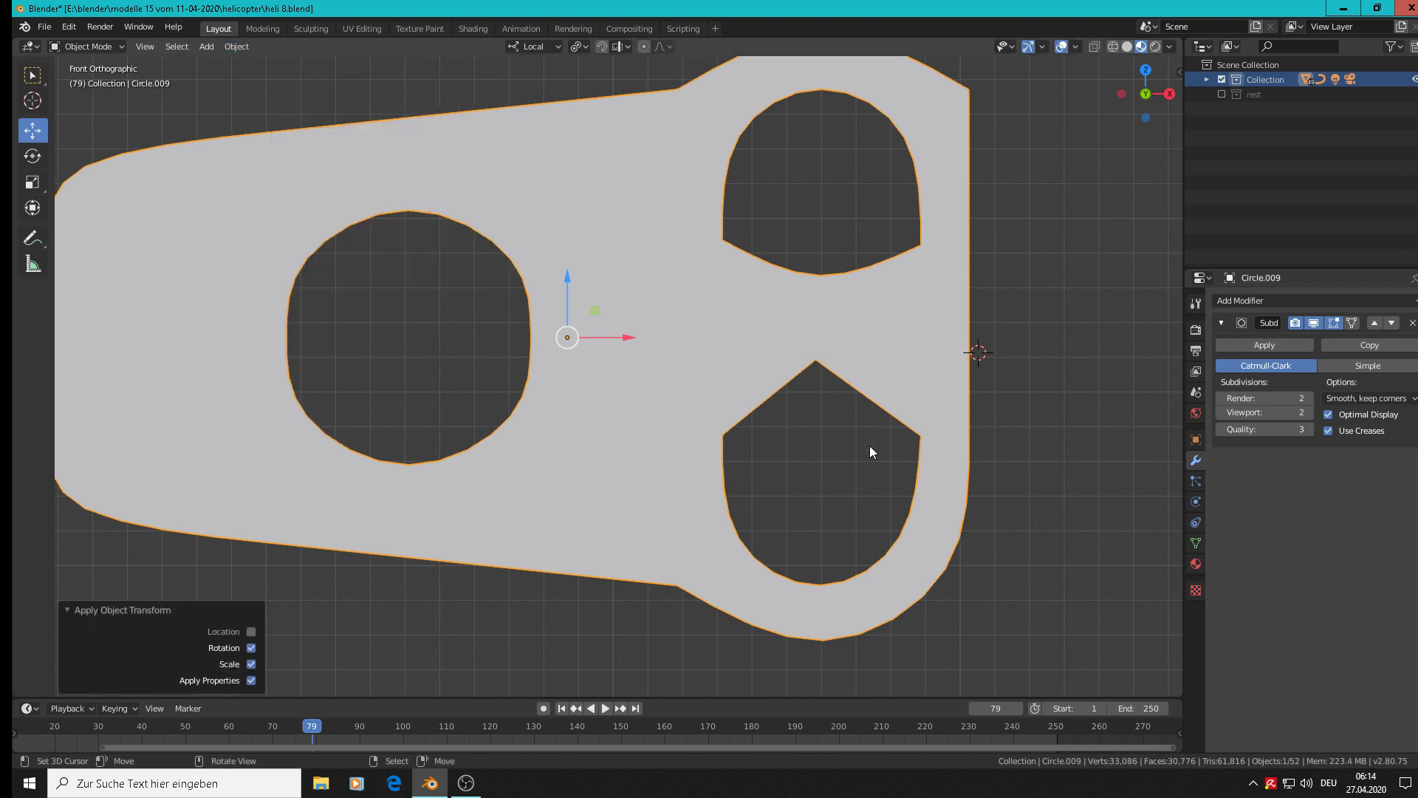
pyautogui.scroll(-2, 875, 442)
pyautogui.press('Tab')
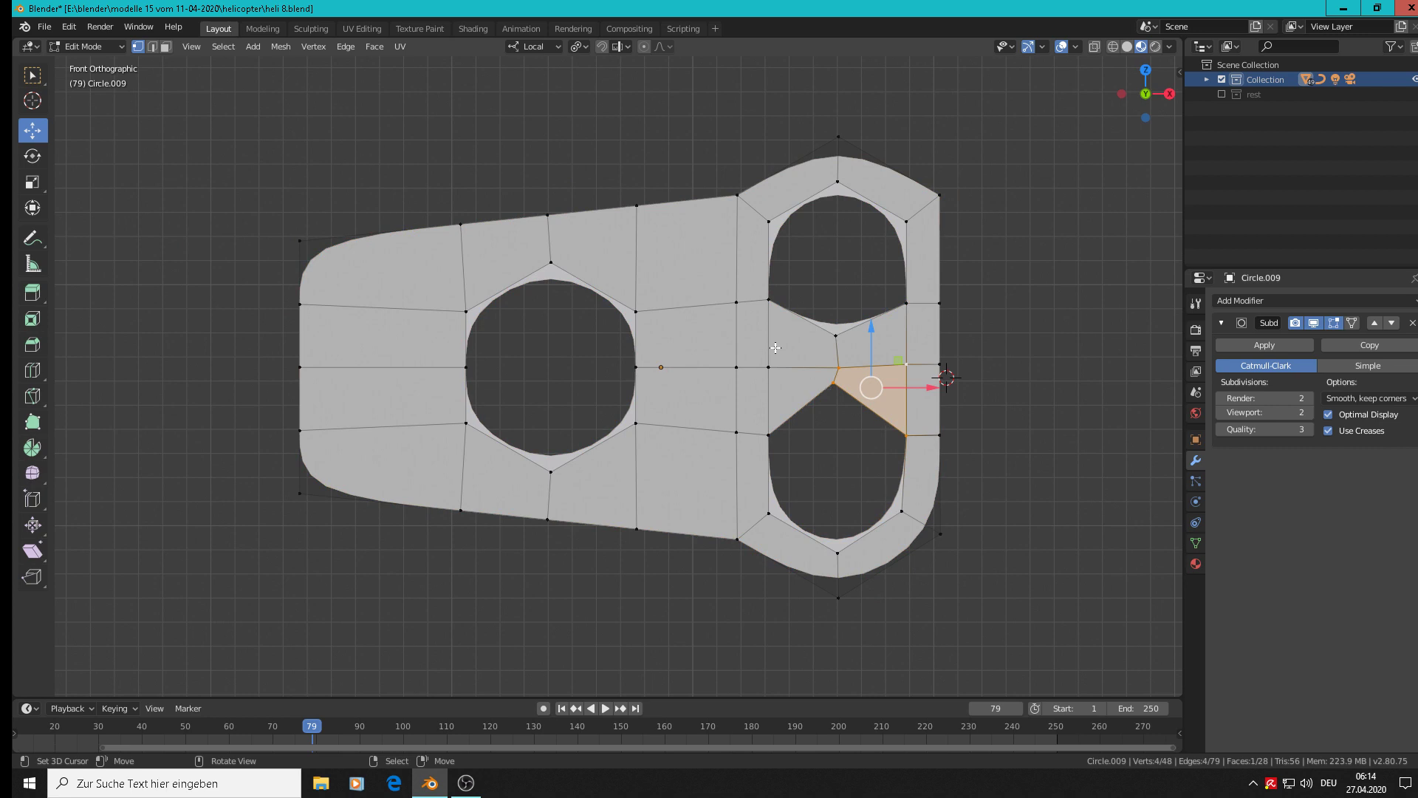
# Move the cross bridge's lower middle vertex about 0.0018 m along local X to line it up with the vertex above.
pyautogui.scroll(3, 901, 381)
pyautogui.click(812, 286)
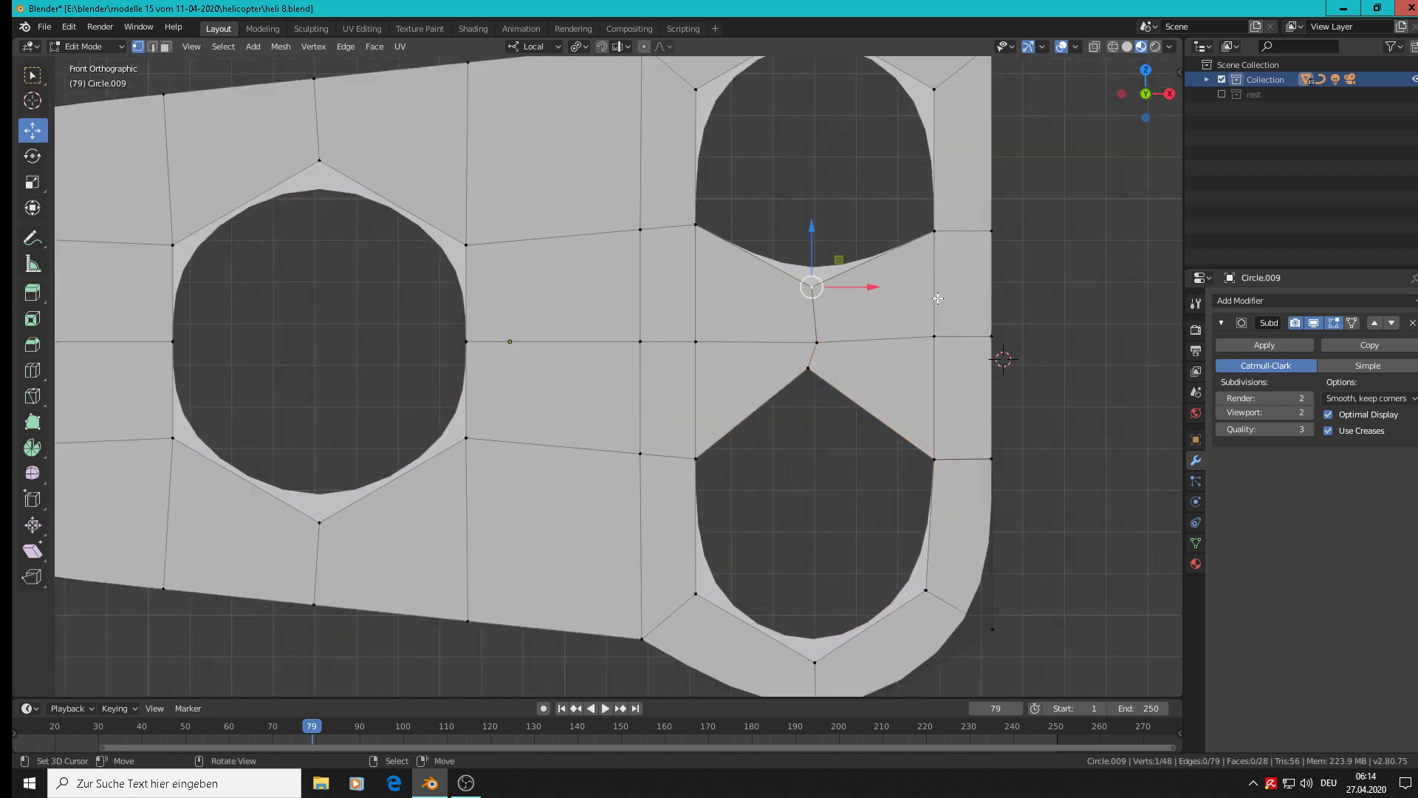
pyautogui.click(936, 335)
pyautogui.click(809, 368)
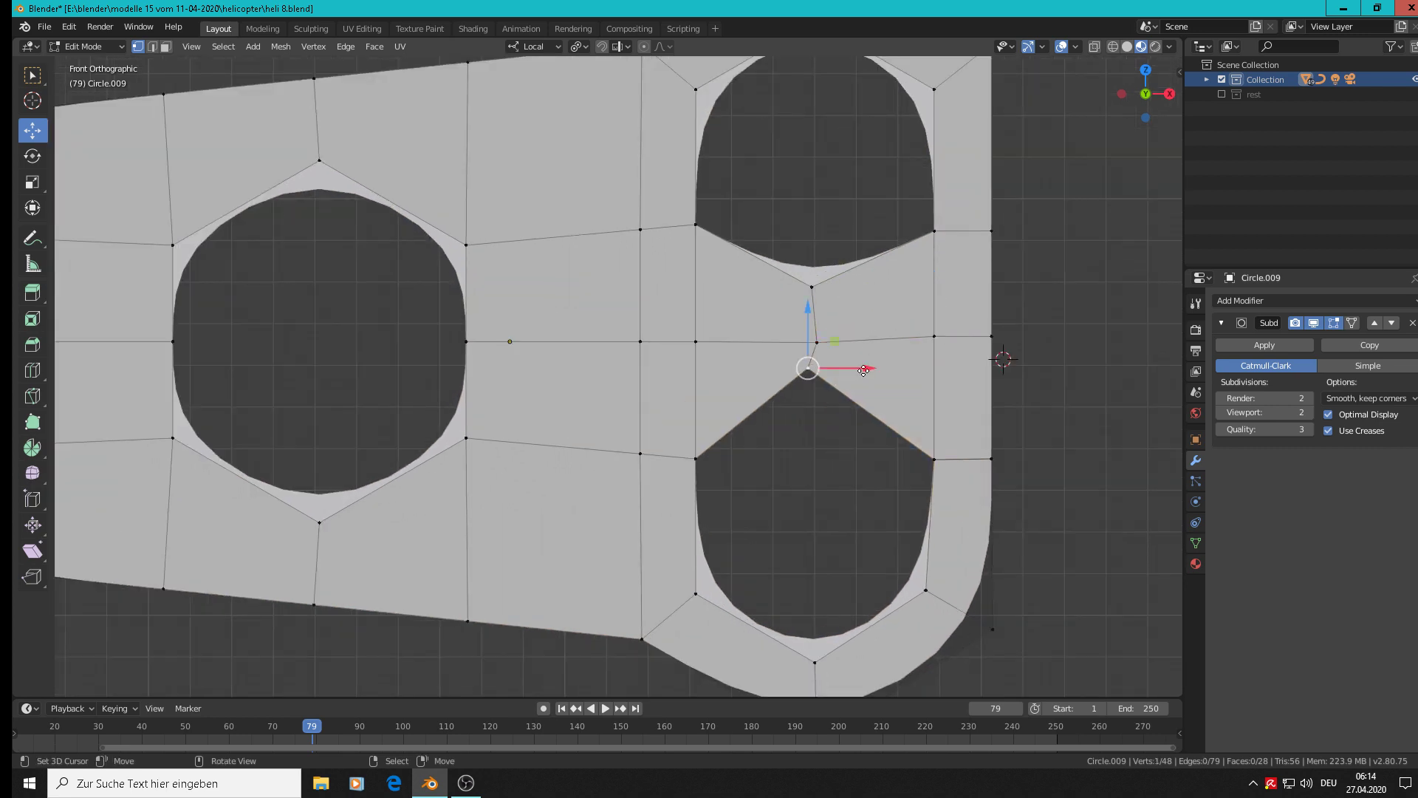
pyautogui.press('g')
pyautogui.press('x')
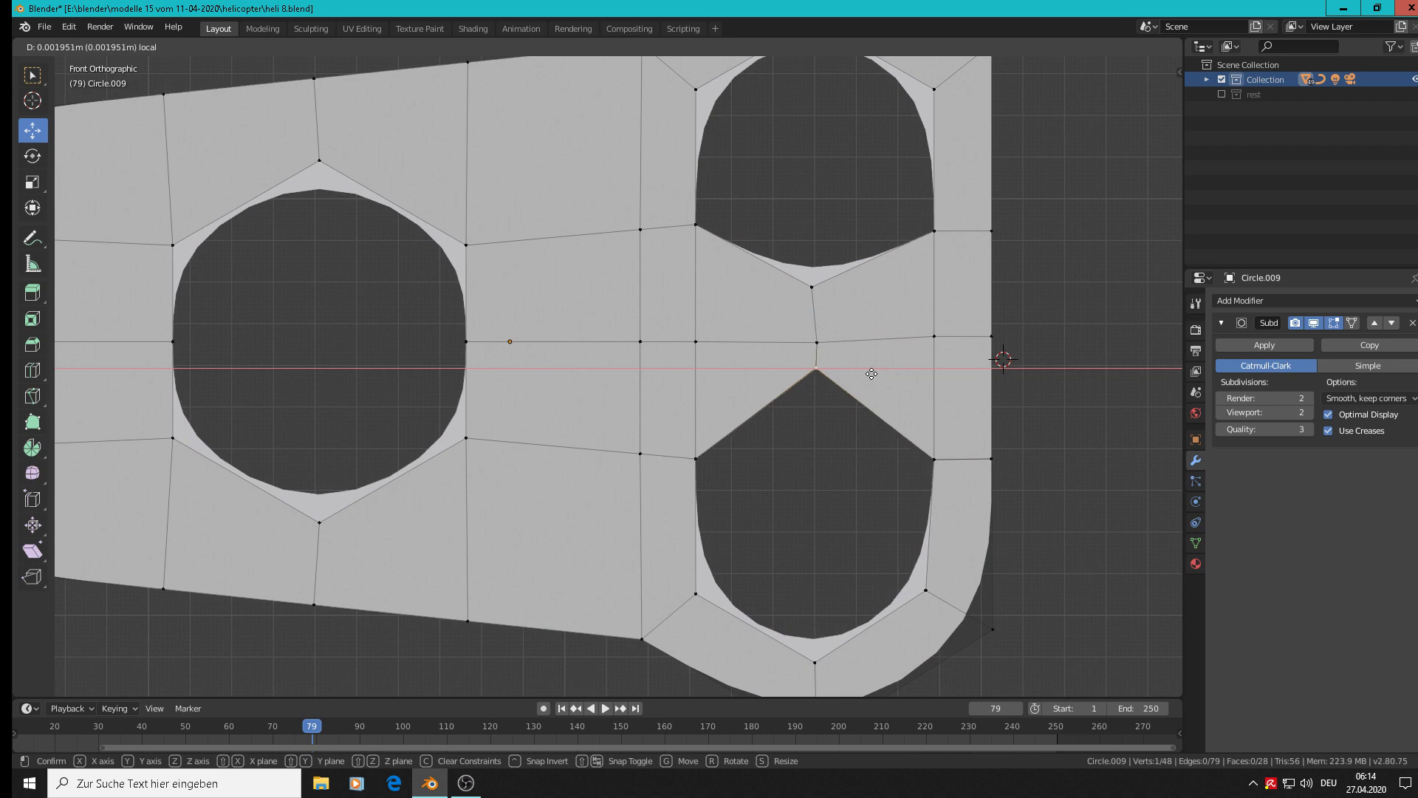
pyautogui.click(869, 375)
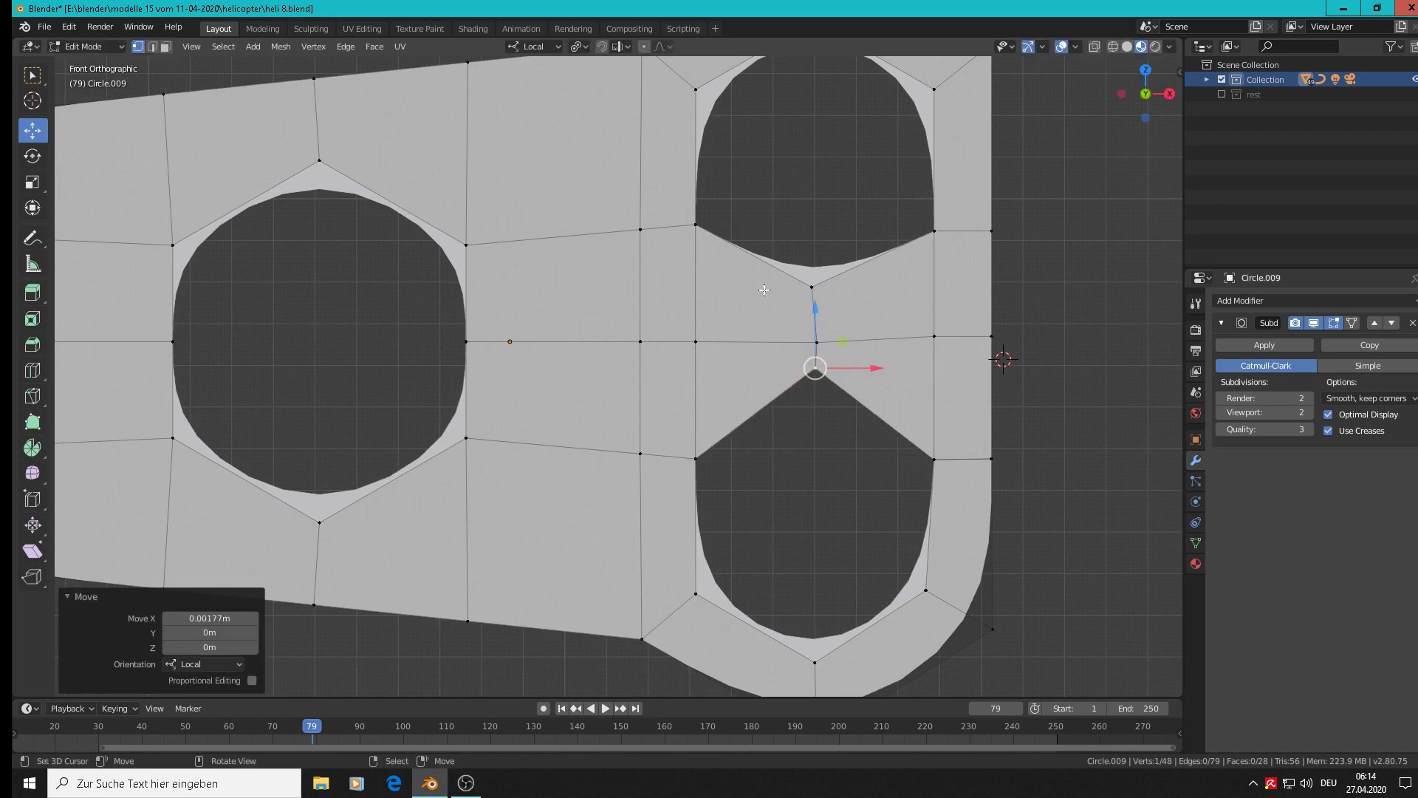
# Recalculate the normals of the whole plate mesh to face outside.
pyautogui.scroll(-3, 761, 346)
pyautogui.scroll(-2, 774, 350)
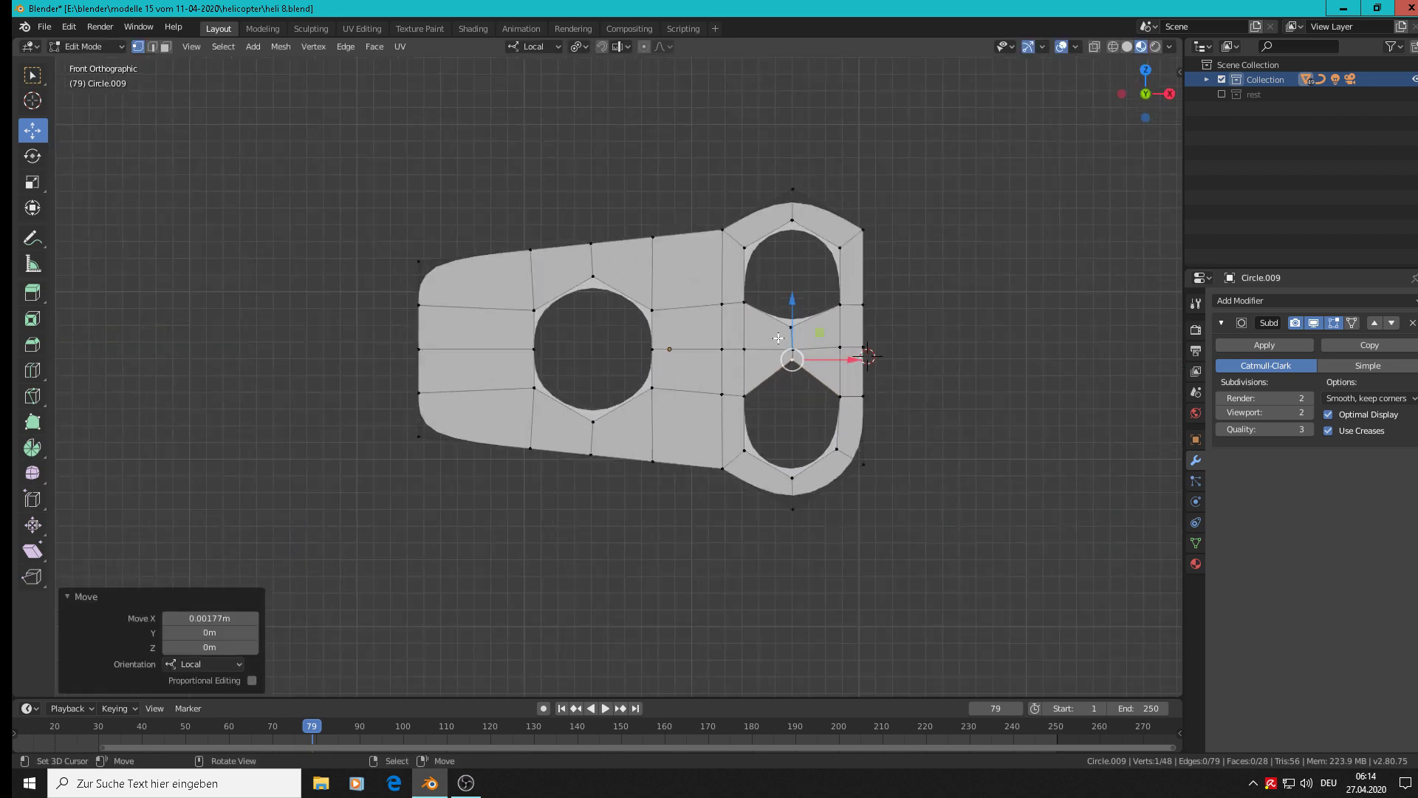
pyautogui.press('a')
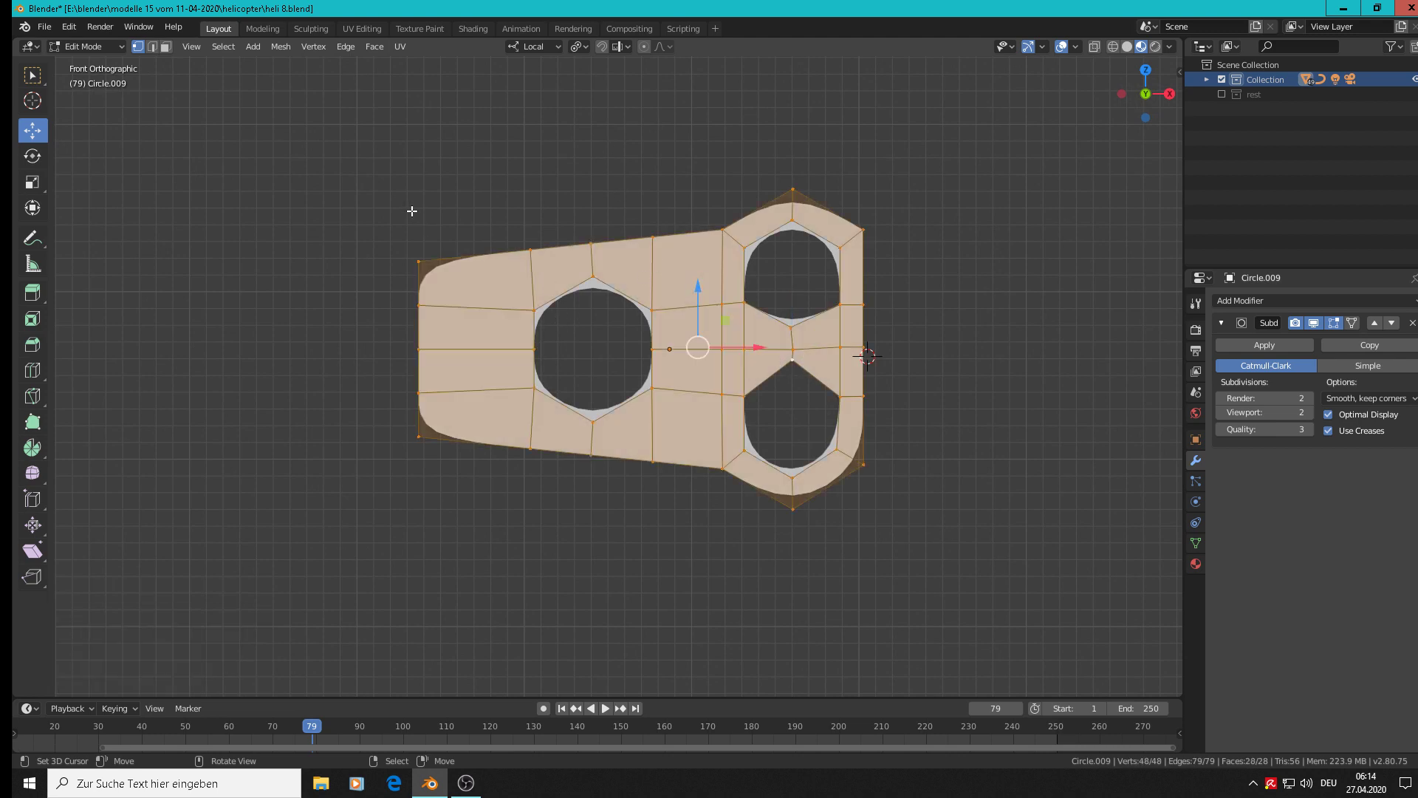
pyautogui.click(280, 47)
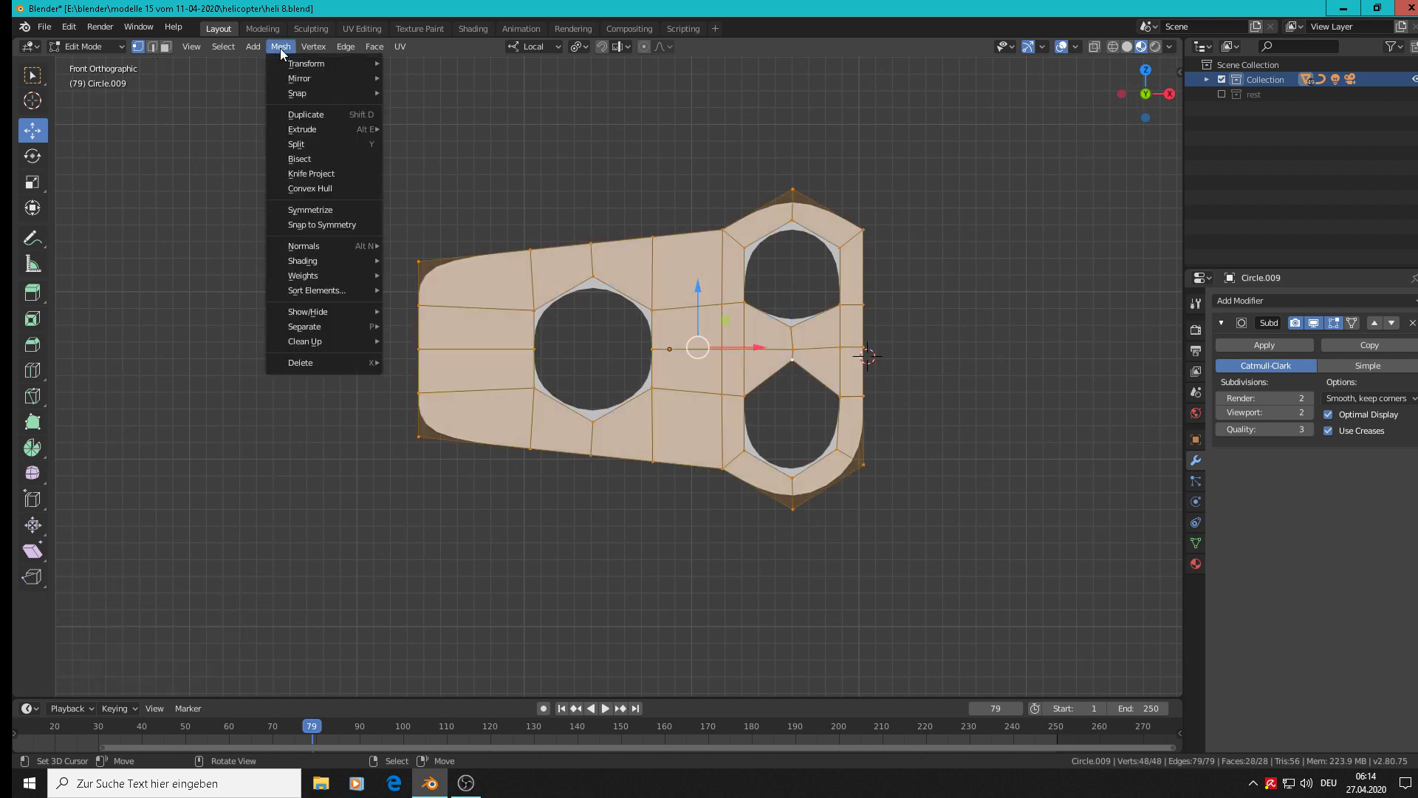
pyautogui.moveTo(305, 251)
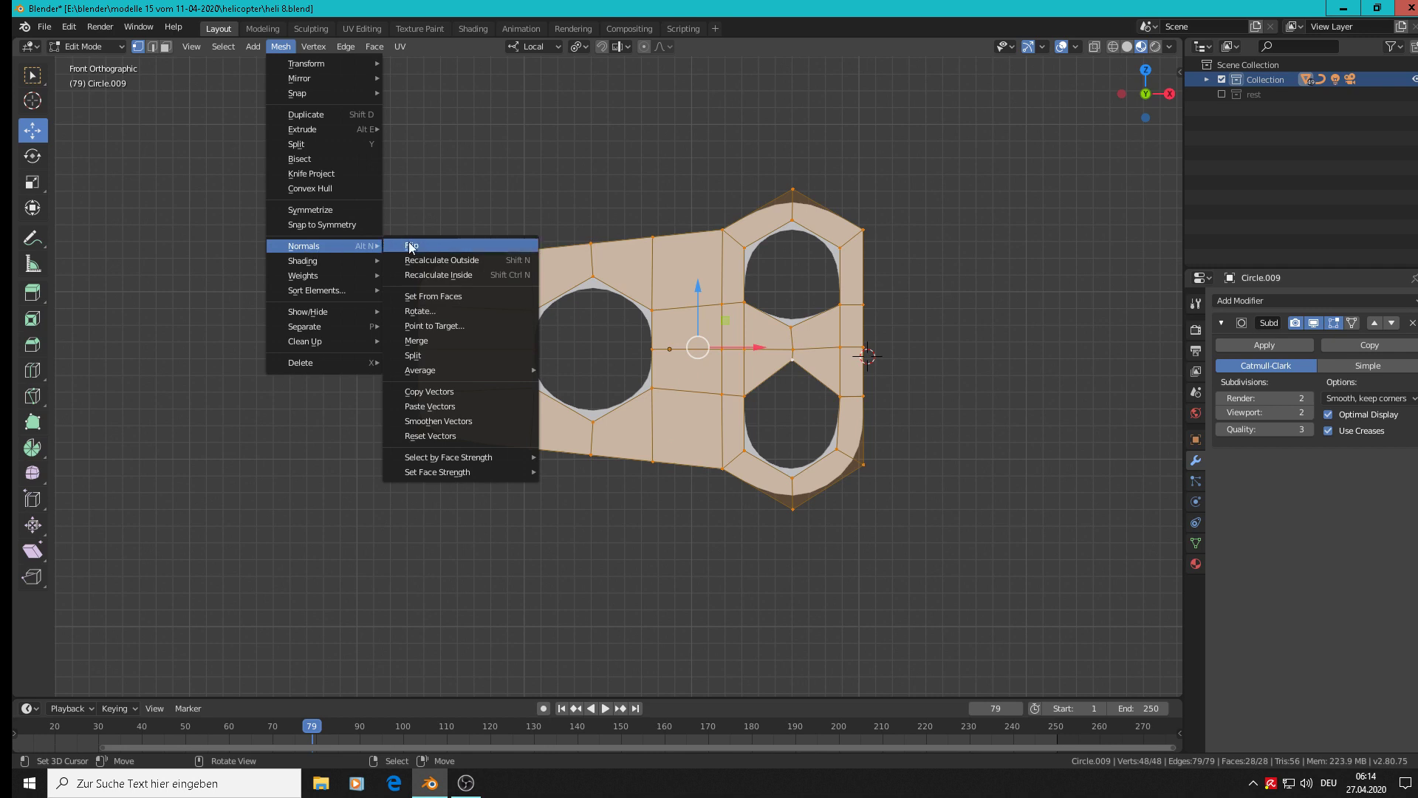
pyautogui.click(427, 263)
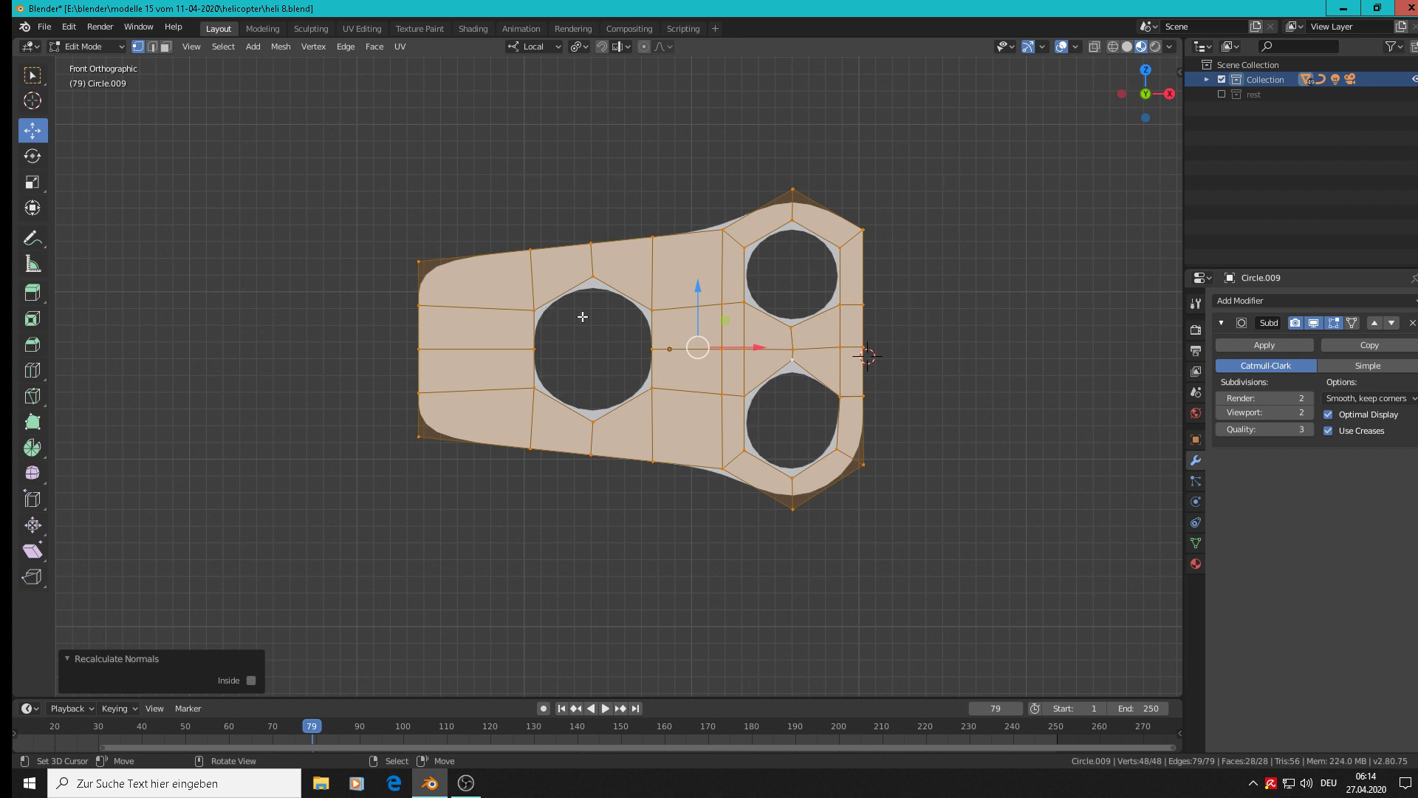
# Try to reshape the lower opening by moving its upper-right corner vertex inward and slightly up, and undo the moves.
pyautogui.scroll(4, 879, 388)
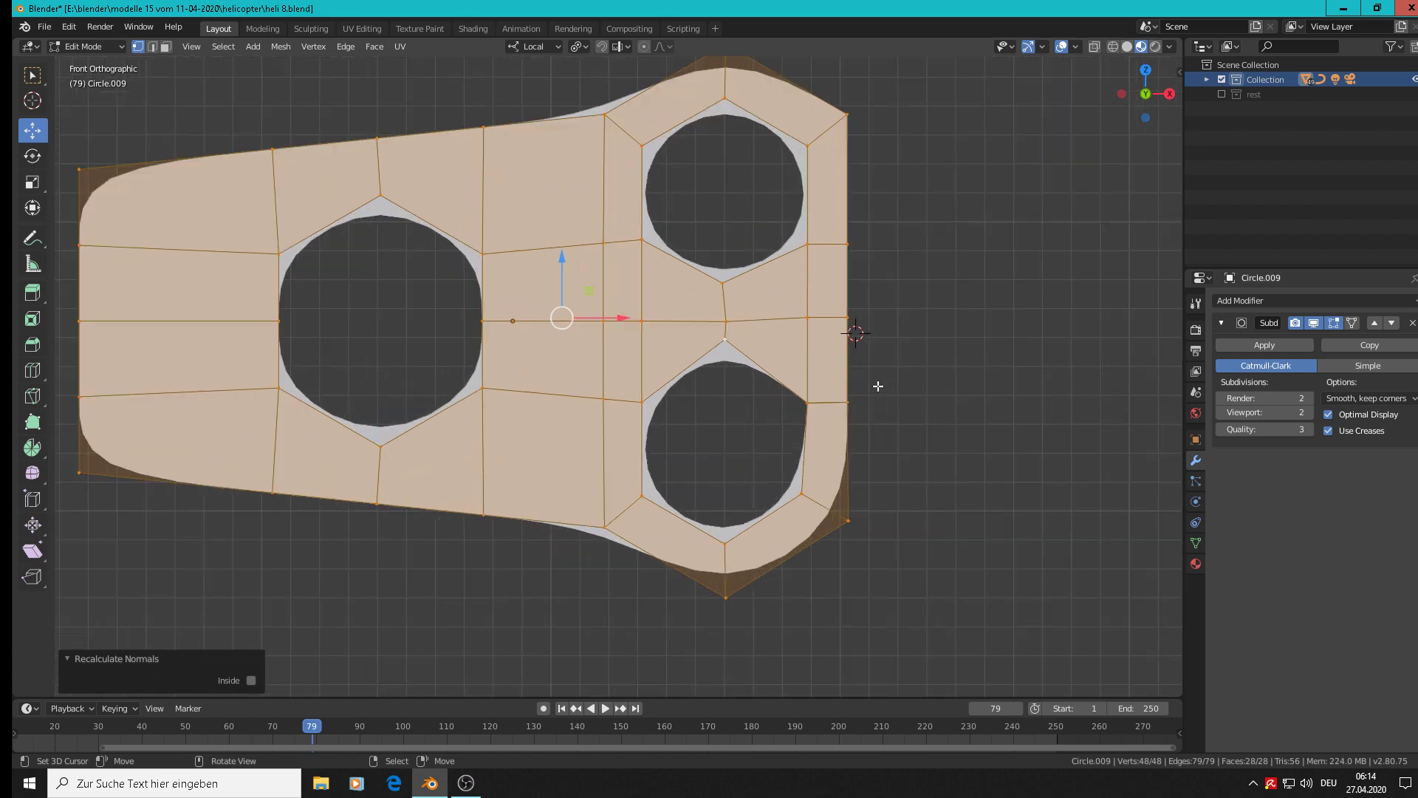
pyautogui.click(800, 412)
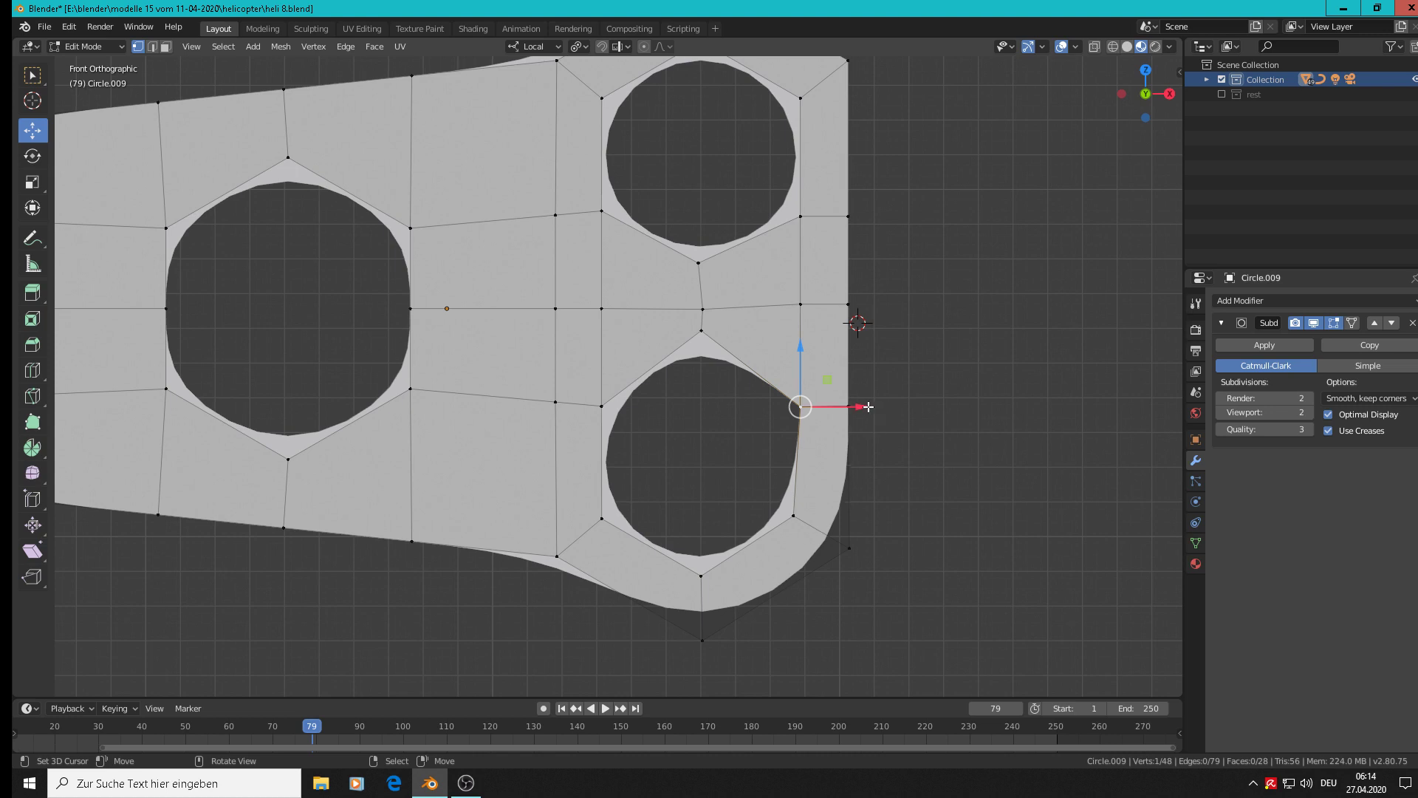
pyautogui.moveTo(868, 407); pyautogui.dragTo(841, 402)
pyautogui.moveTo(773, 347); pyautogui.dragTo(786, 337)
pyautogui.moveTo(824, 395); pyautogui.dragTo(835, 396)
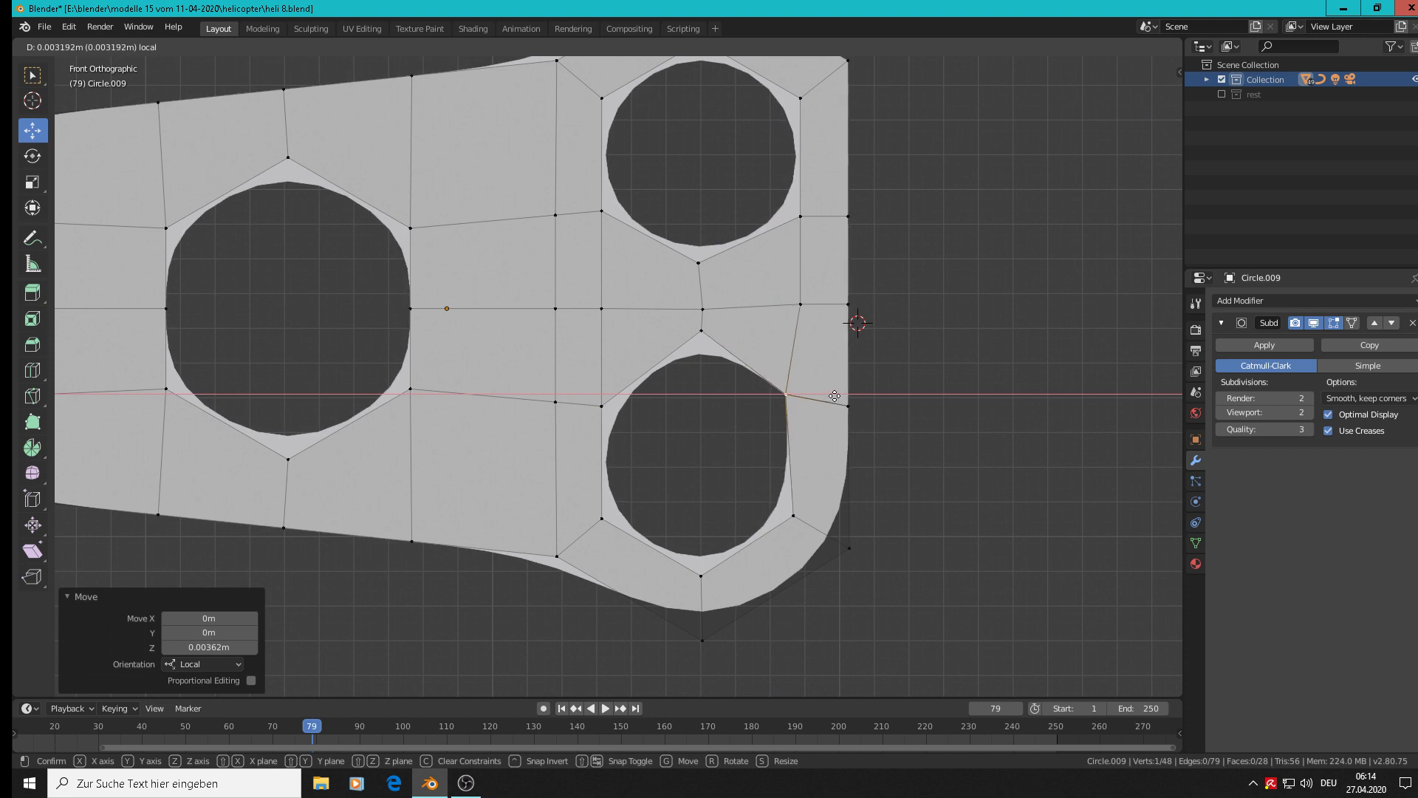
pyautogui.rightClick(835, 396)
pyautogui.hotkey('ctrl', 'z')
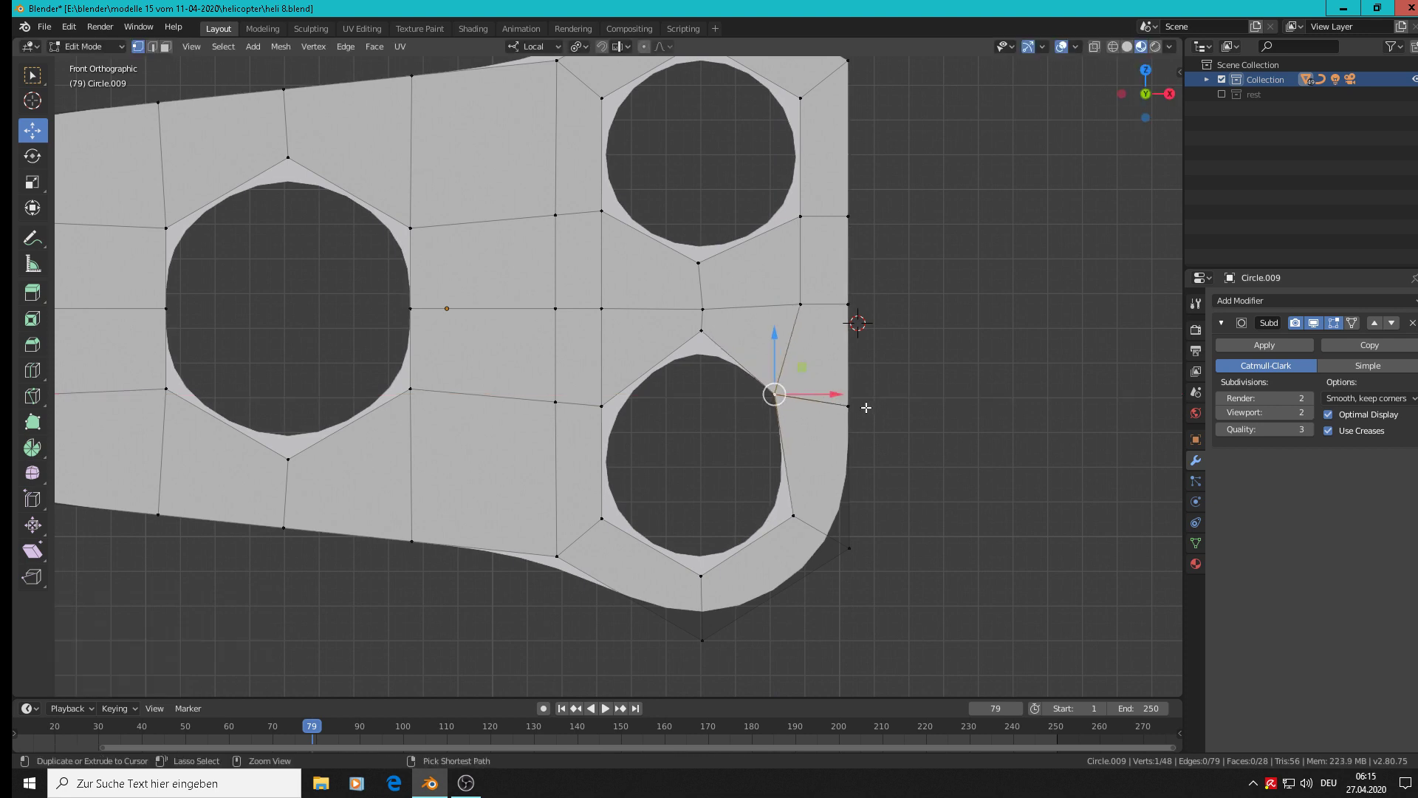
pyautogui.hotkey('ctrl', 'z')
pyautogui.hotkey('ctrl', 'z')
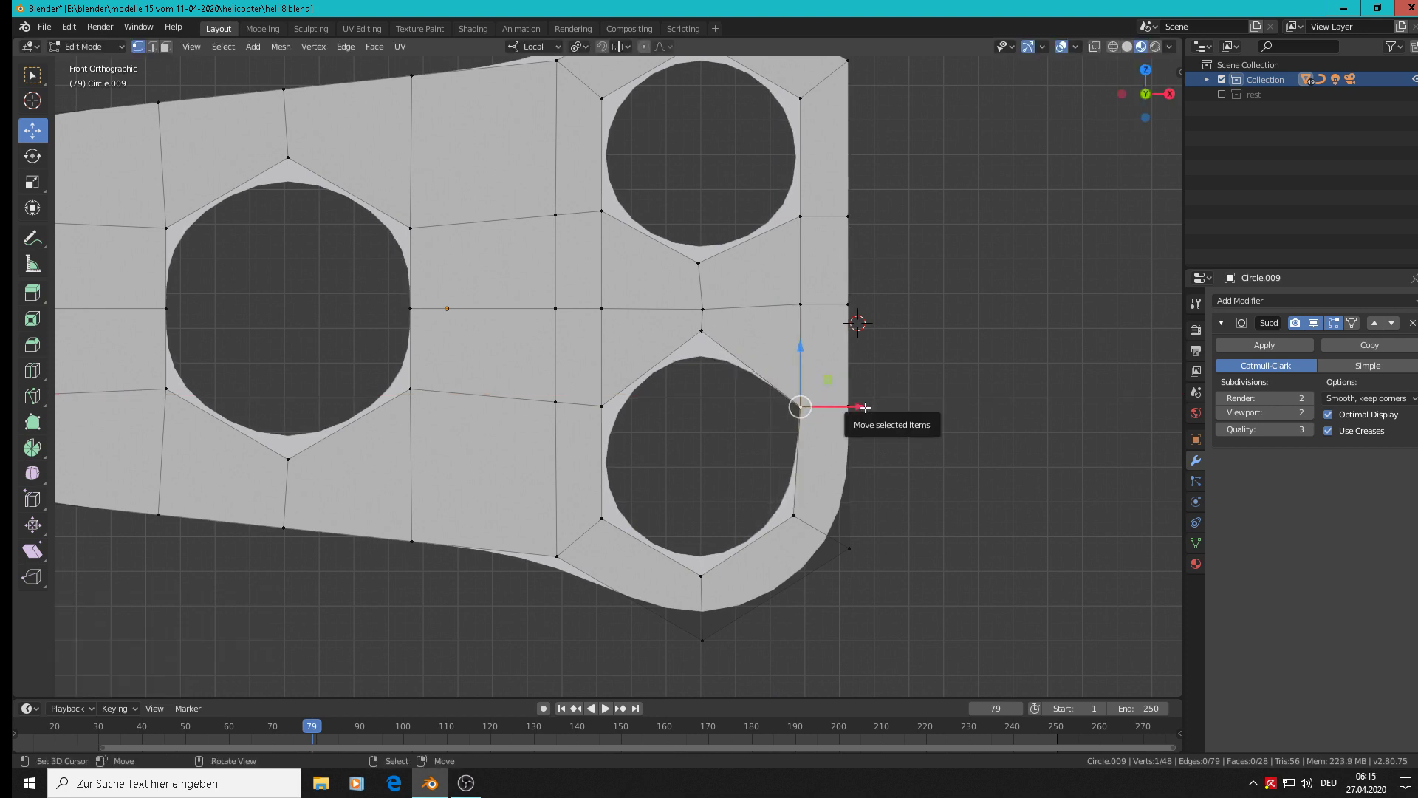
# Straighten the five vertices along the right side of both openings by scaling them to 0 along local X.
pyautogui.keyDown('shift'); pyautogui.click(795, 517); pyautogui.keyUp('shift')
pyautogui.keyDown('shift'); pyautogui.click(798, 305); pyautogui.keyUp('shift')
pyautogui.keyDown('shift'); pyautogui.click(798, 217); pyautogui.keyUp('shift')
pyautogui.keyDown('shift'); pyautogui.click(795, 113); pyautogui.keyUp('shift')
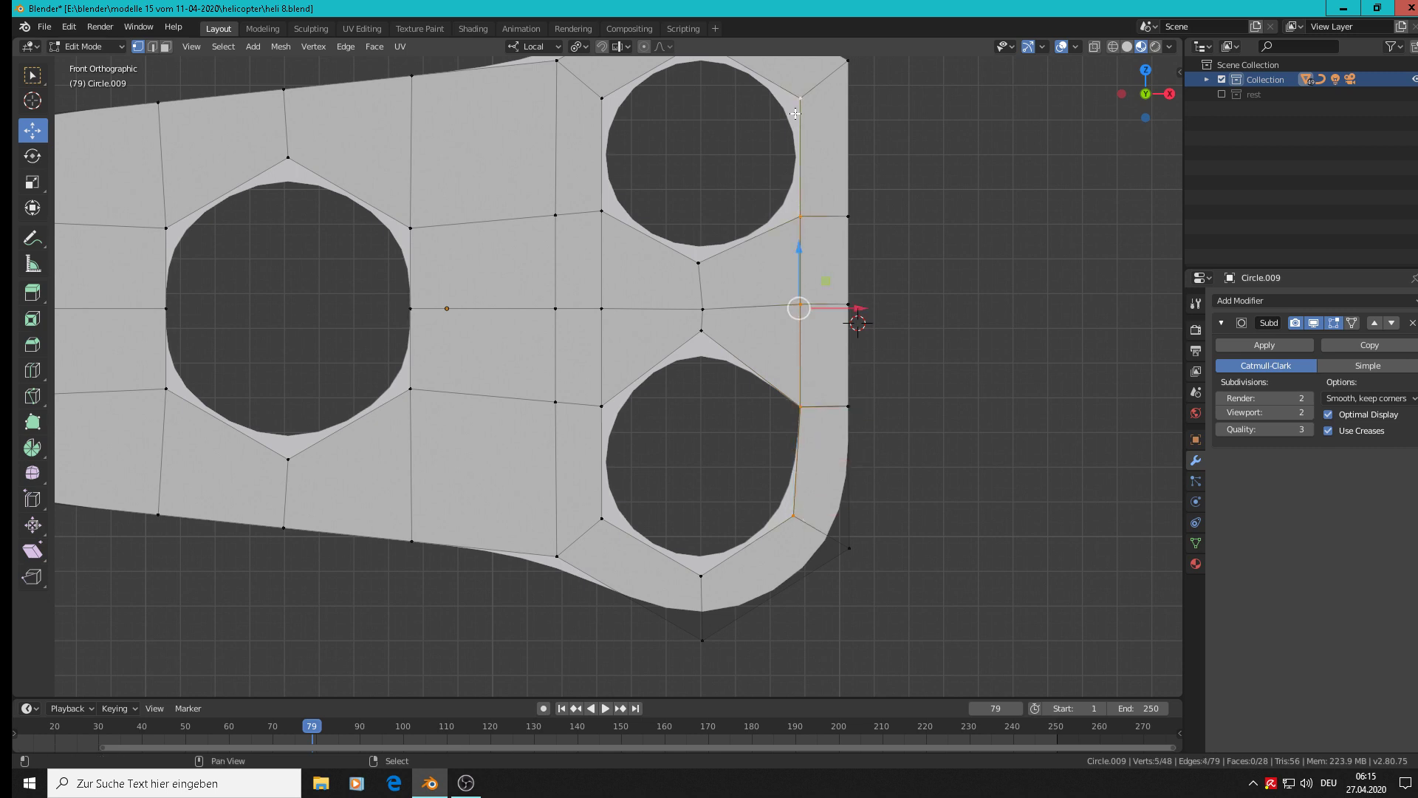
pyautogui.press('s')
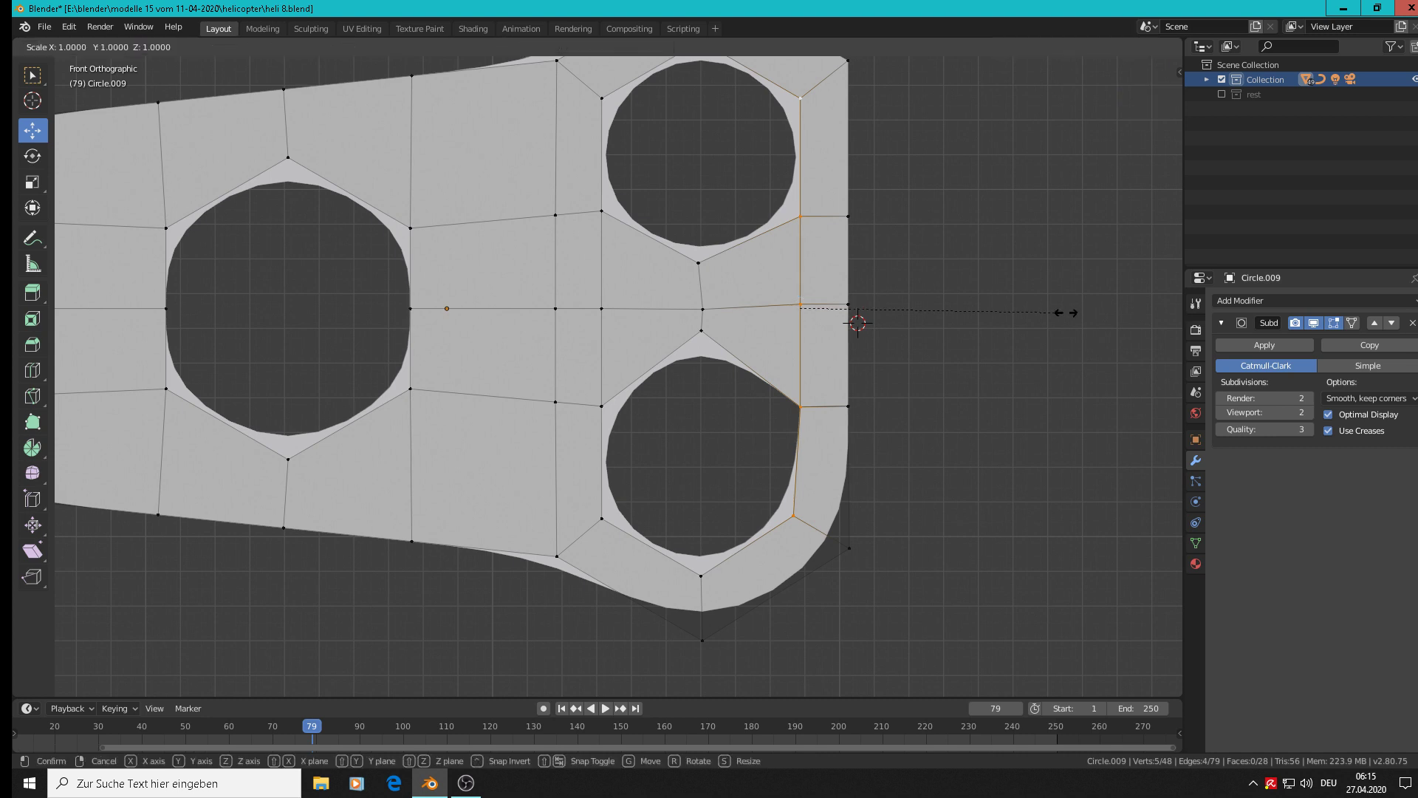
pyautogui.press('x')
pyautogui.press('0')
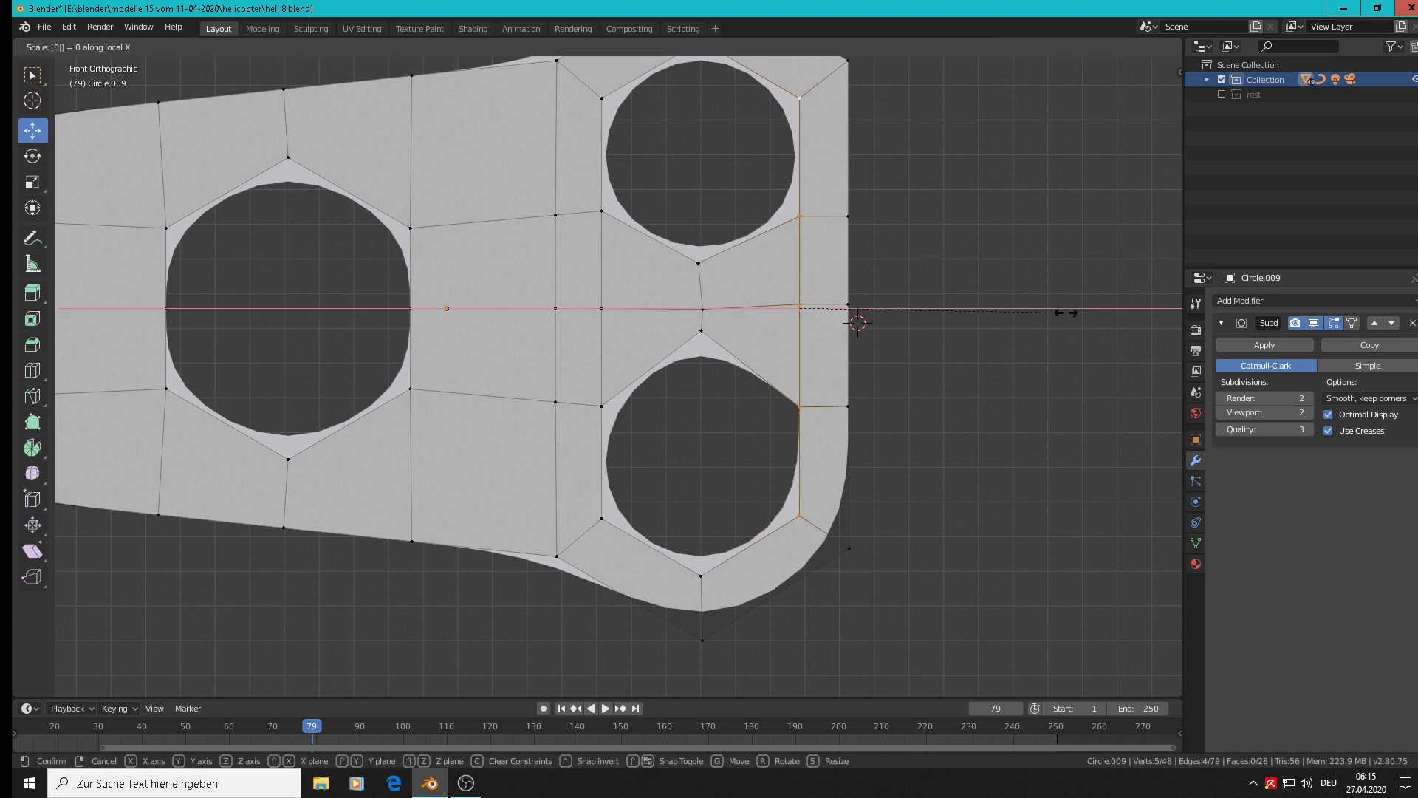
pyautogui.press('Return')
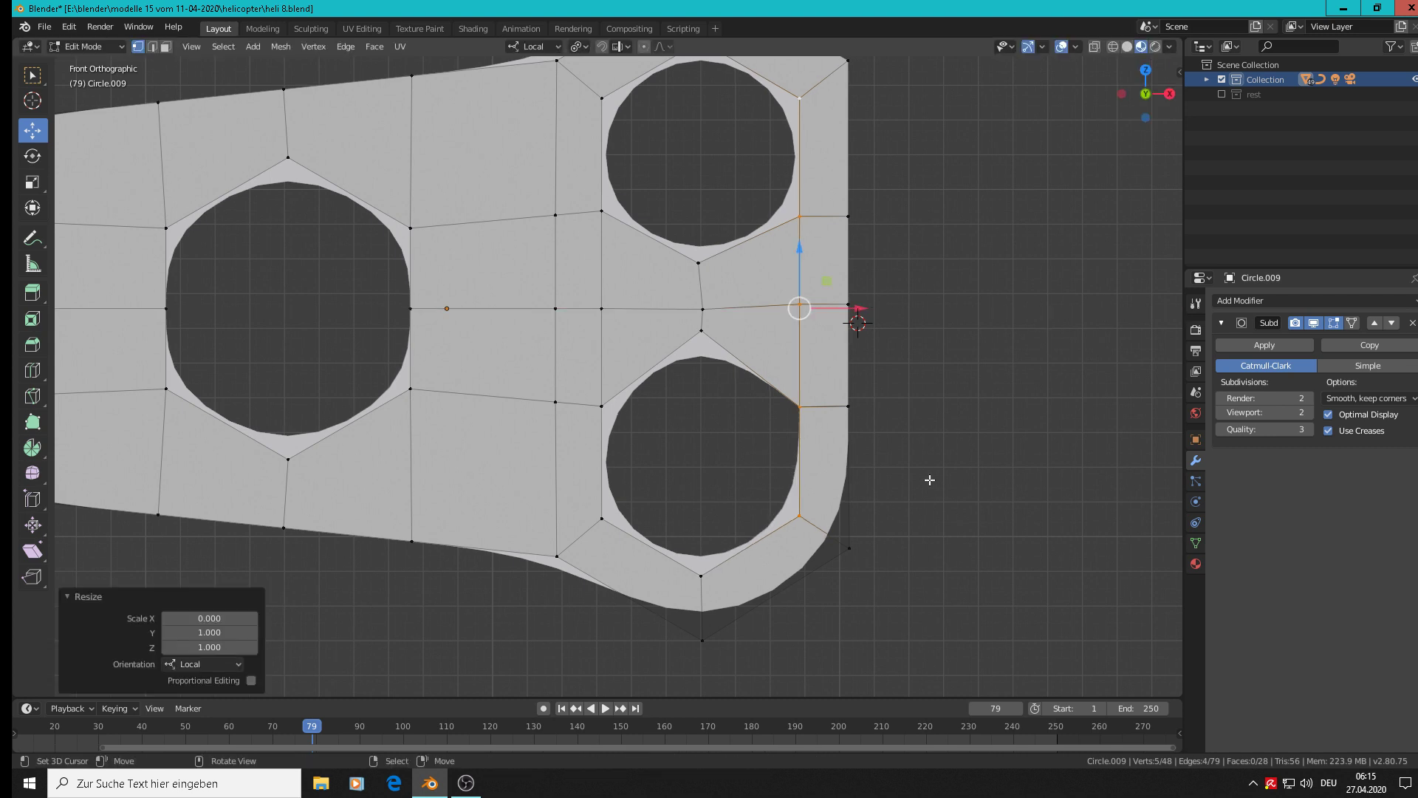
# Delete the vertex at the lower opening's upper-right corner.
pyautogui.click(802, 415)
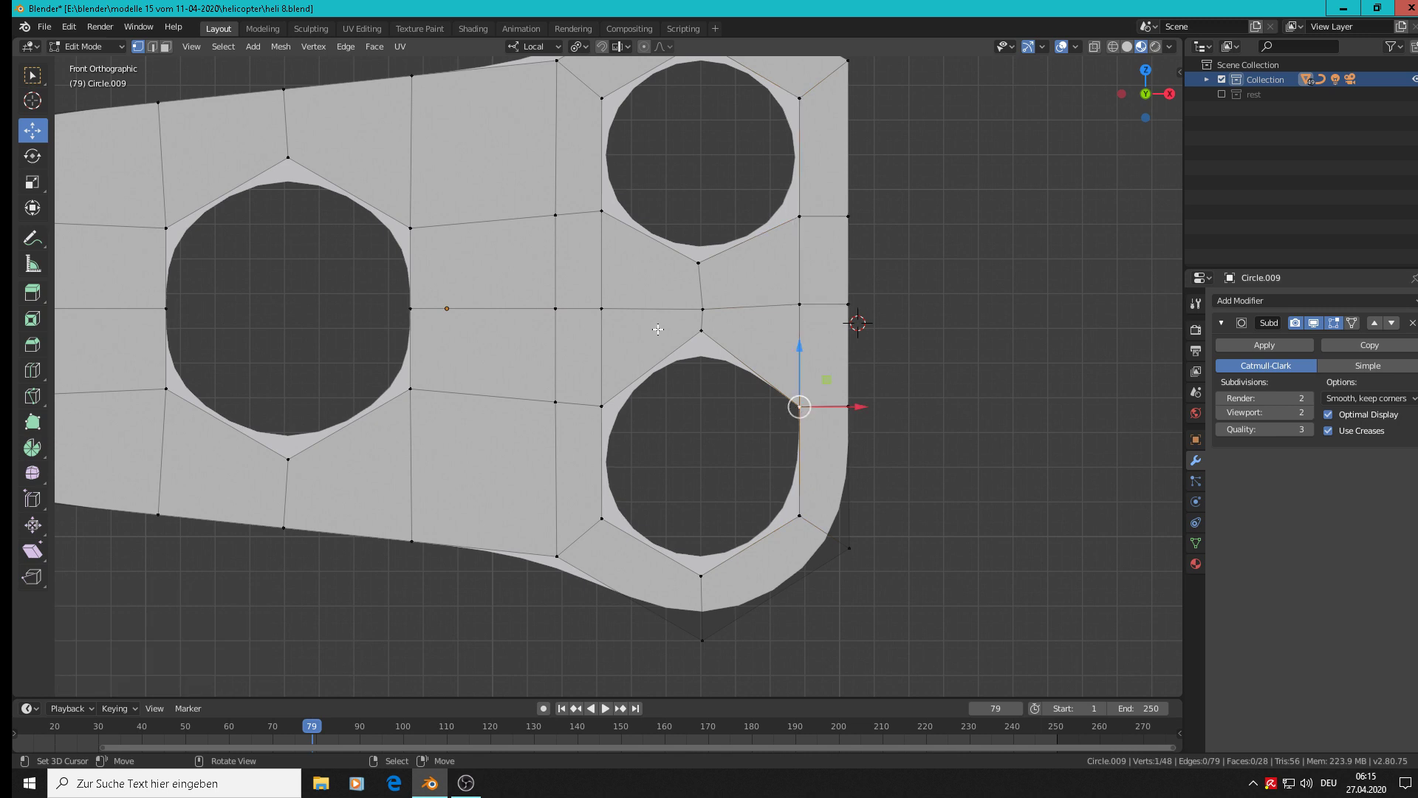
pyautogui.press('x')
pyautogui.click(833, 426)
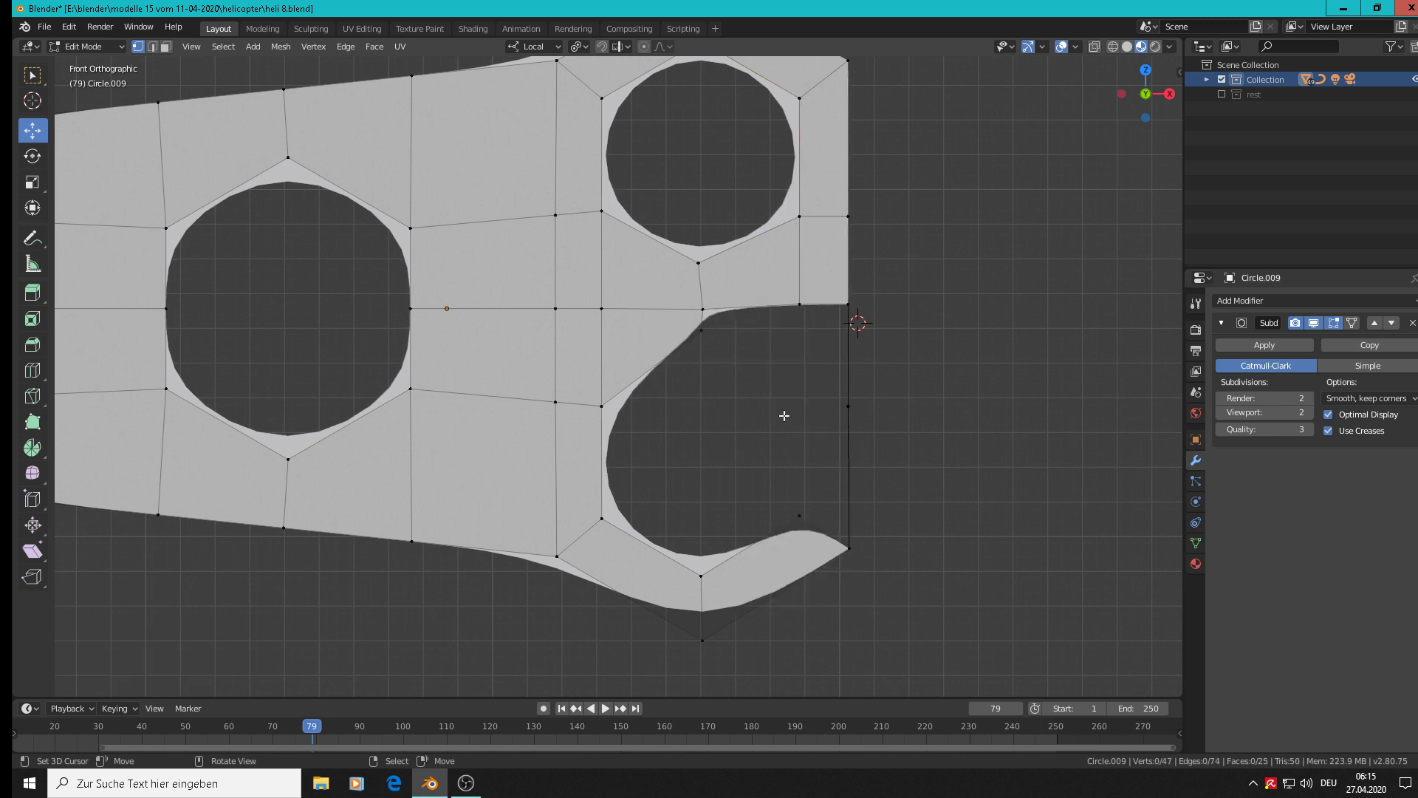
# Pull the duplicate vertex away from the outer right edge beside the lower opening and delete it.
pyautogui.click(850, 407)
pyautogui.press('g')
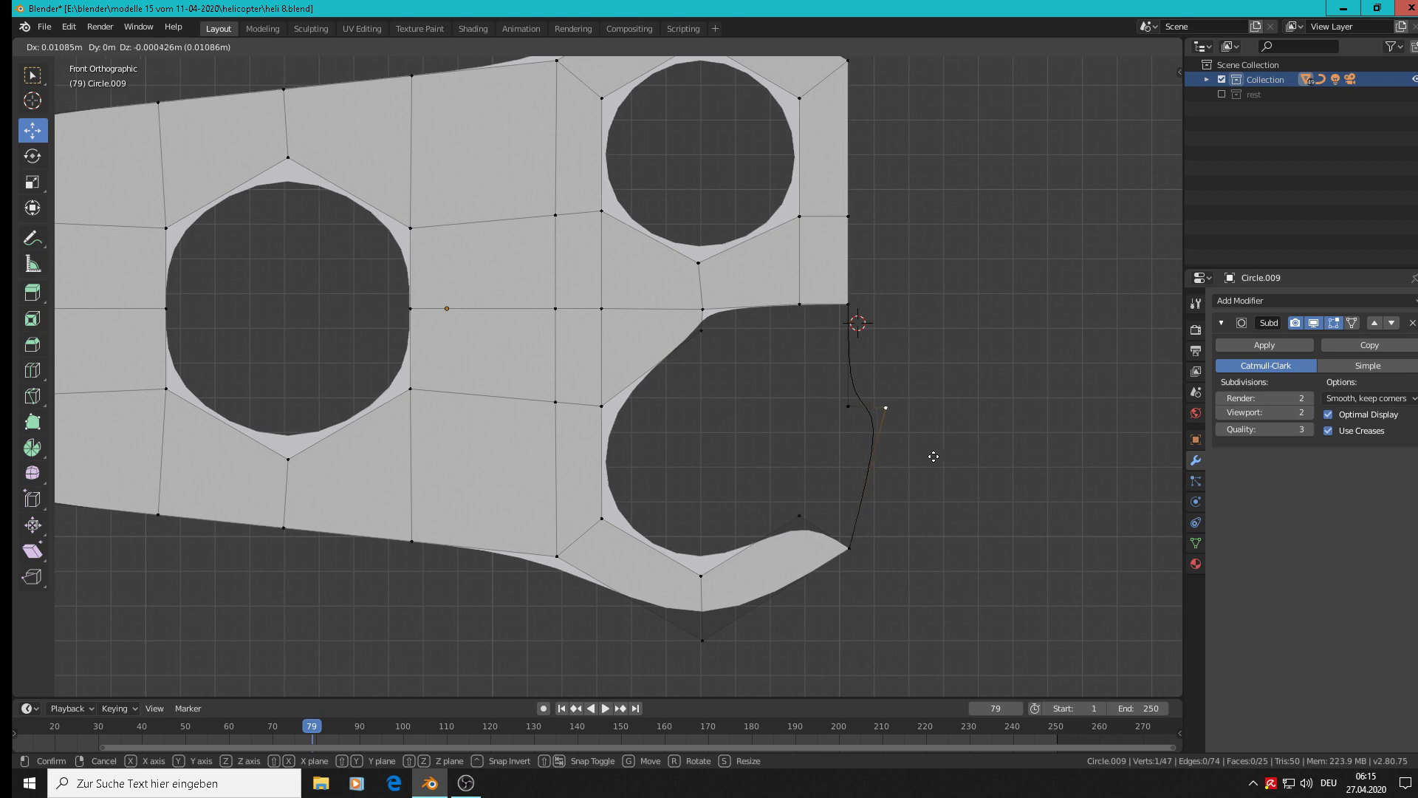
pyautogui.click(860, 450)
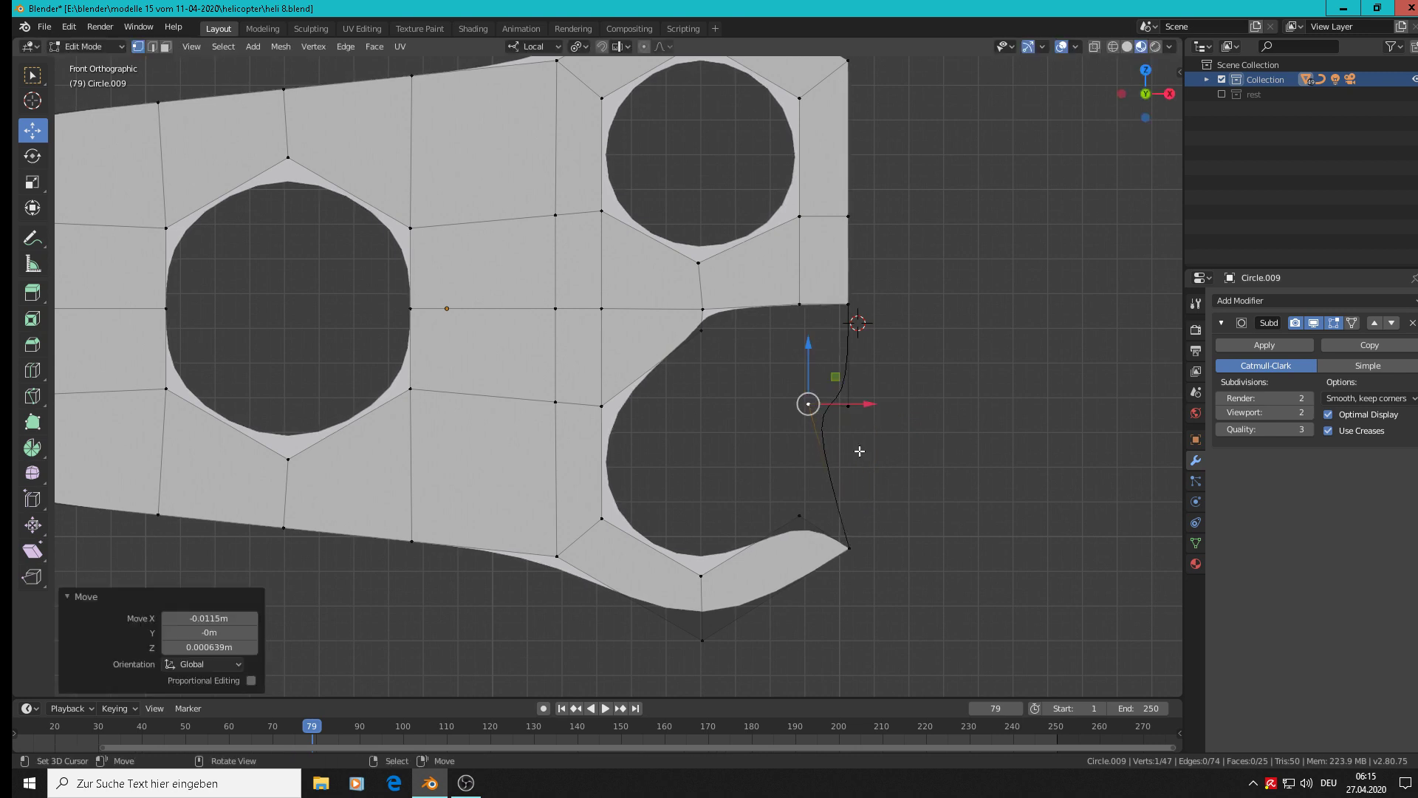
pyautogui.press('g')
pyautogui.press('x')
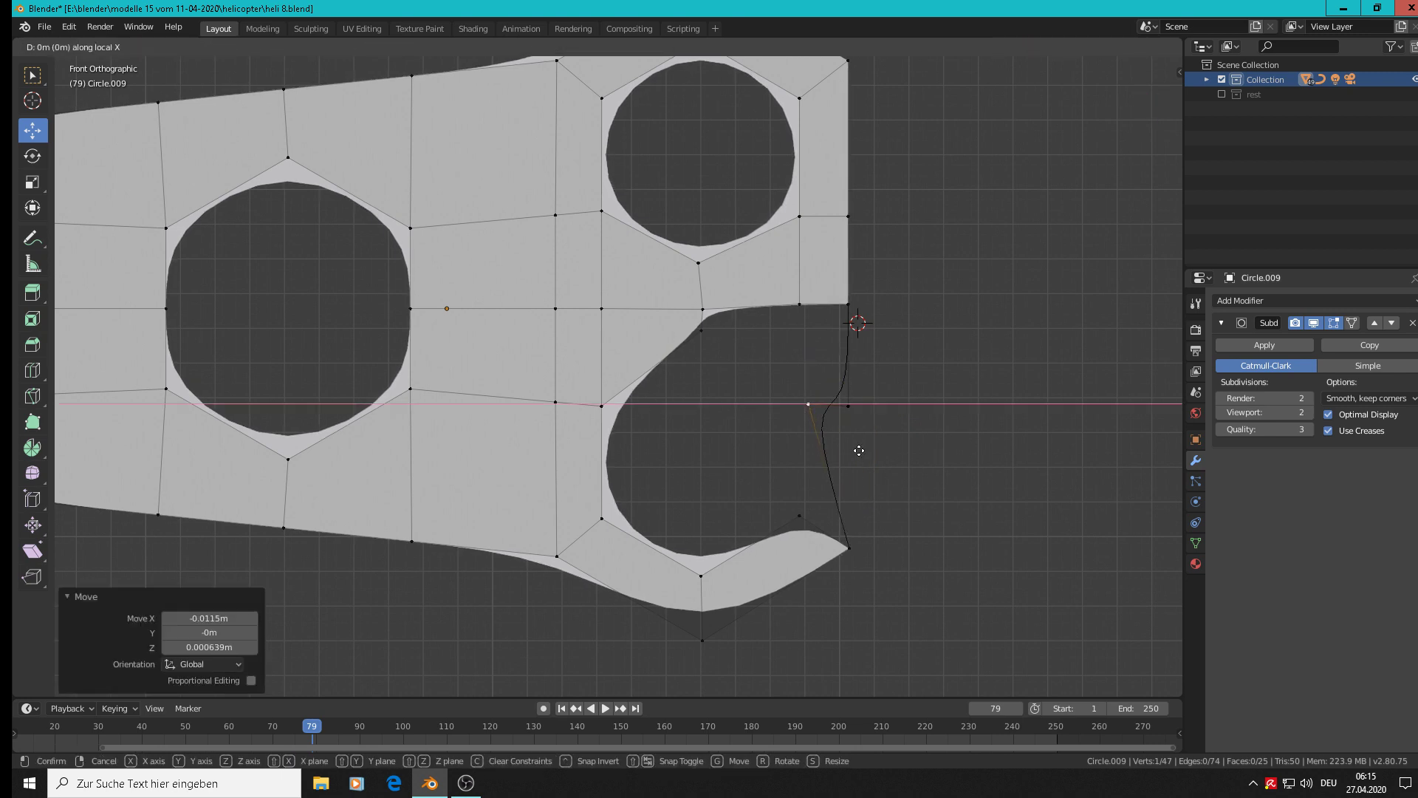
pyautogui.rightClick(860, 450)
pyautogui.press('x')
pyautogui.click(860, 451)
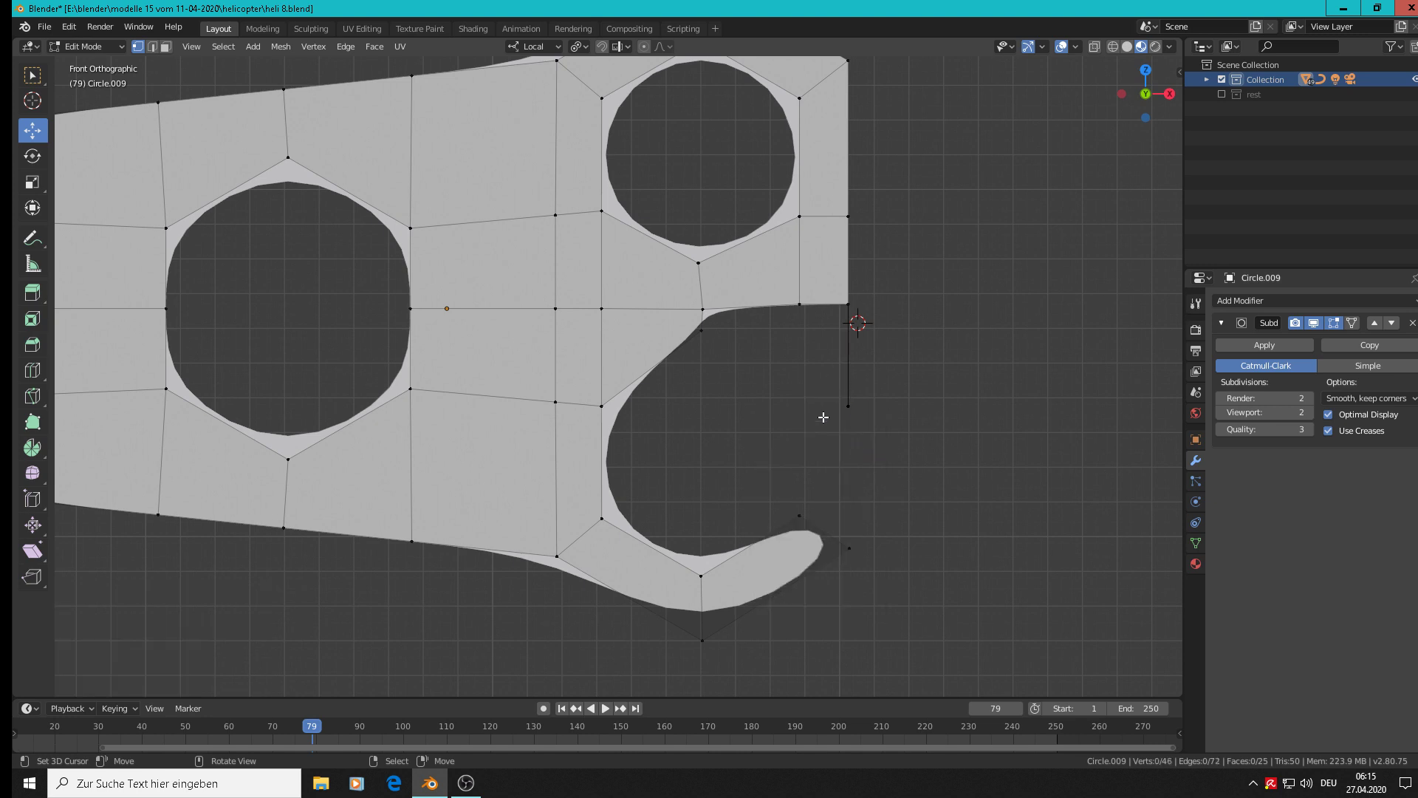
# Check the two outer-edge vertices beside the gap for stacked duplicates by test-moving them without keeping the moves.
pyautogui.click(855, 402)
pyautogui.press('g')
pyautogui.click(848, 305)
pyautogui.press('g')
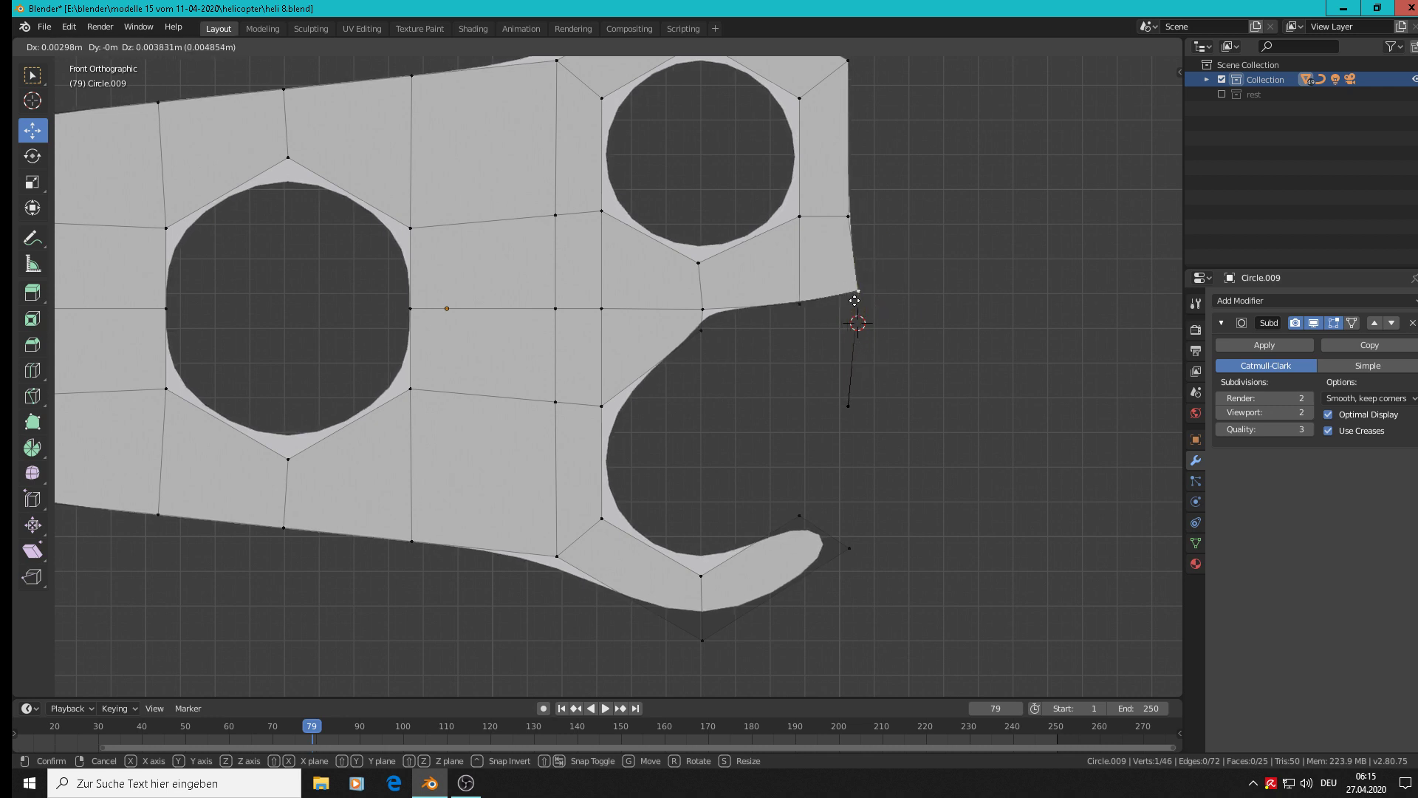
pyautogui.click(848, 304)
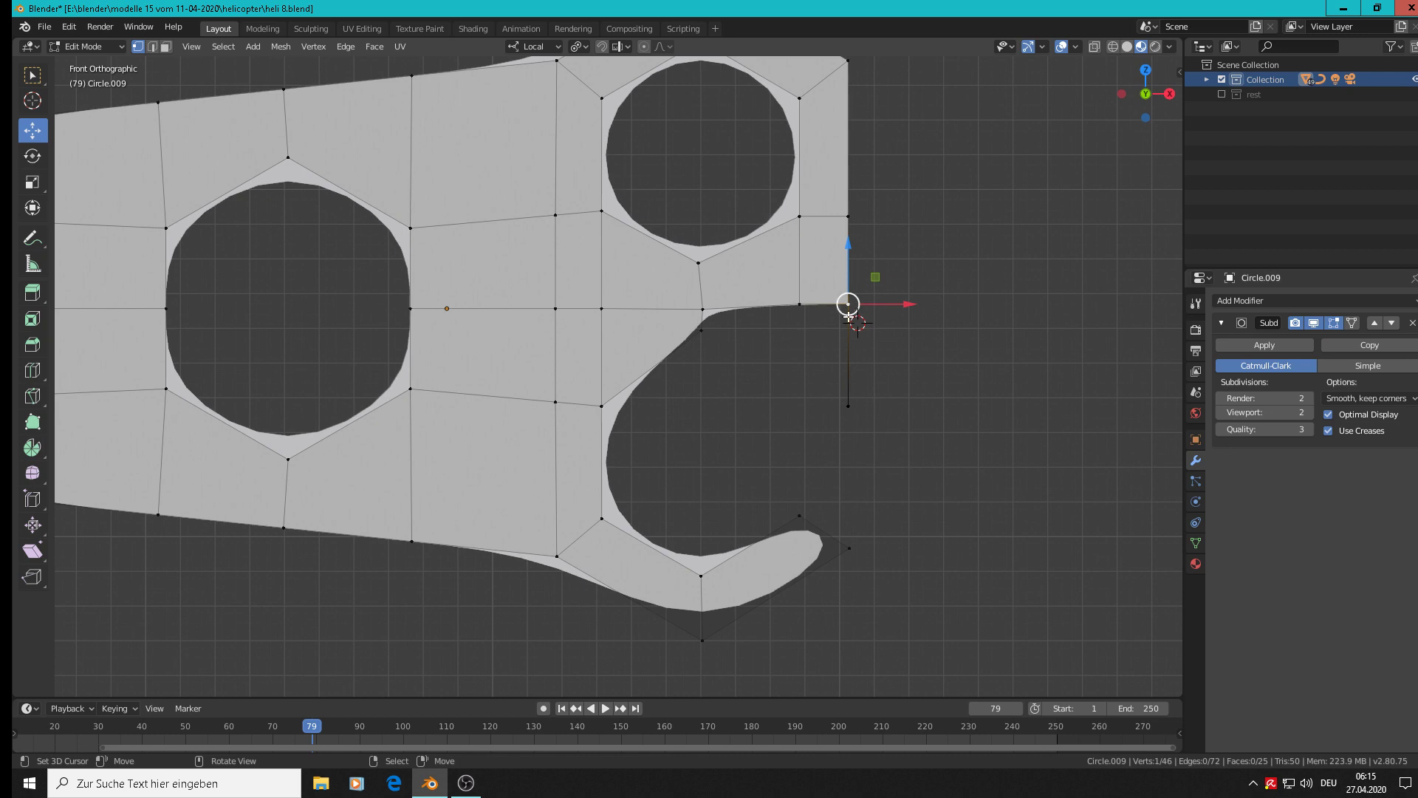
# Extrude the vertex at the bridge's right inner corner about 0.0283 m downward along local Z.
pyautogui.click(814, 317)
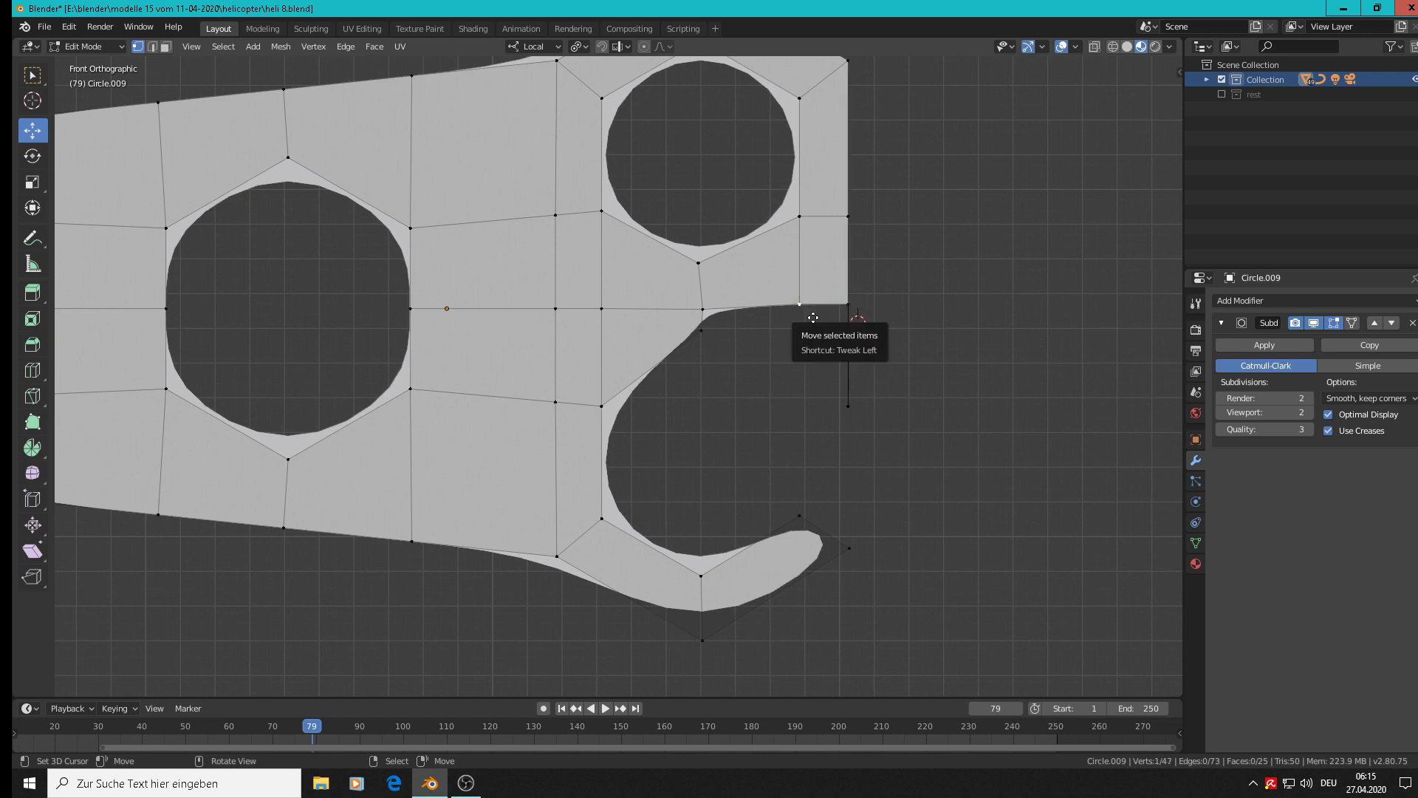
pyautogui.press('e')
pyautogui.press('Escape')
pyautogui.press('g')
pyautogui.press('z')
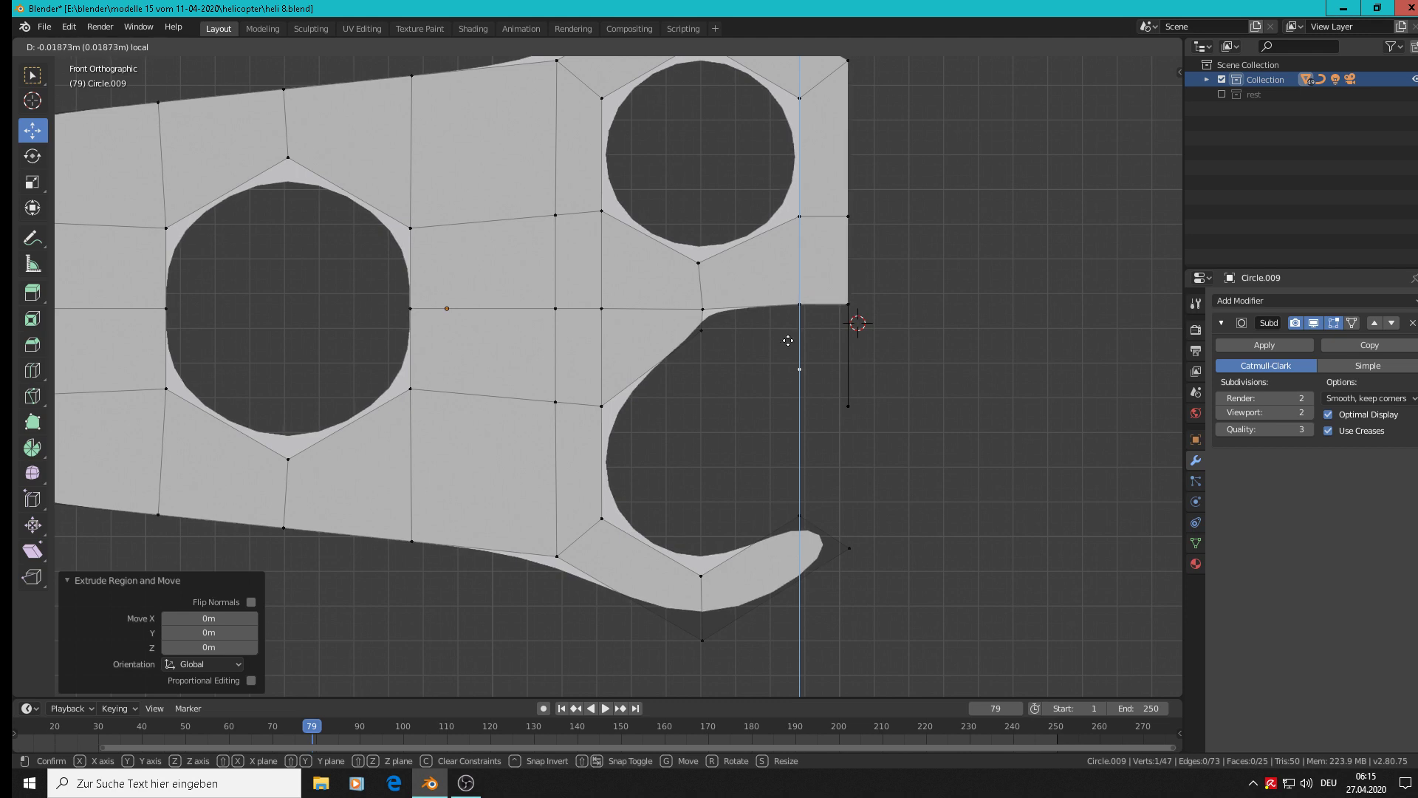
pyautogui.click(779, 365)
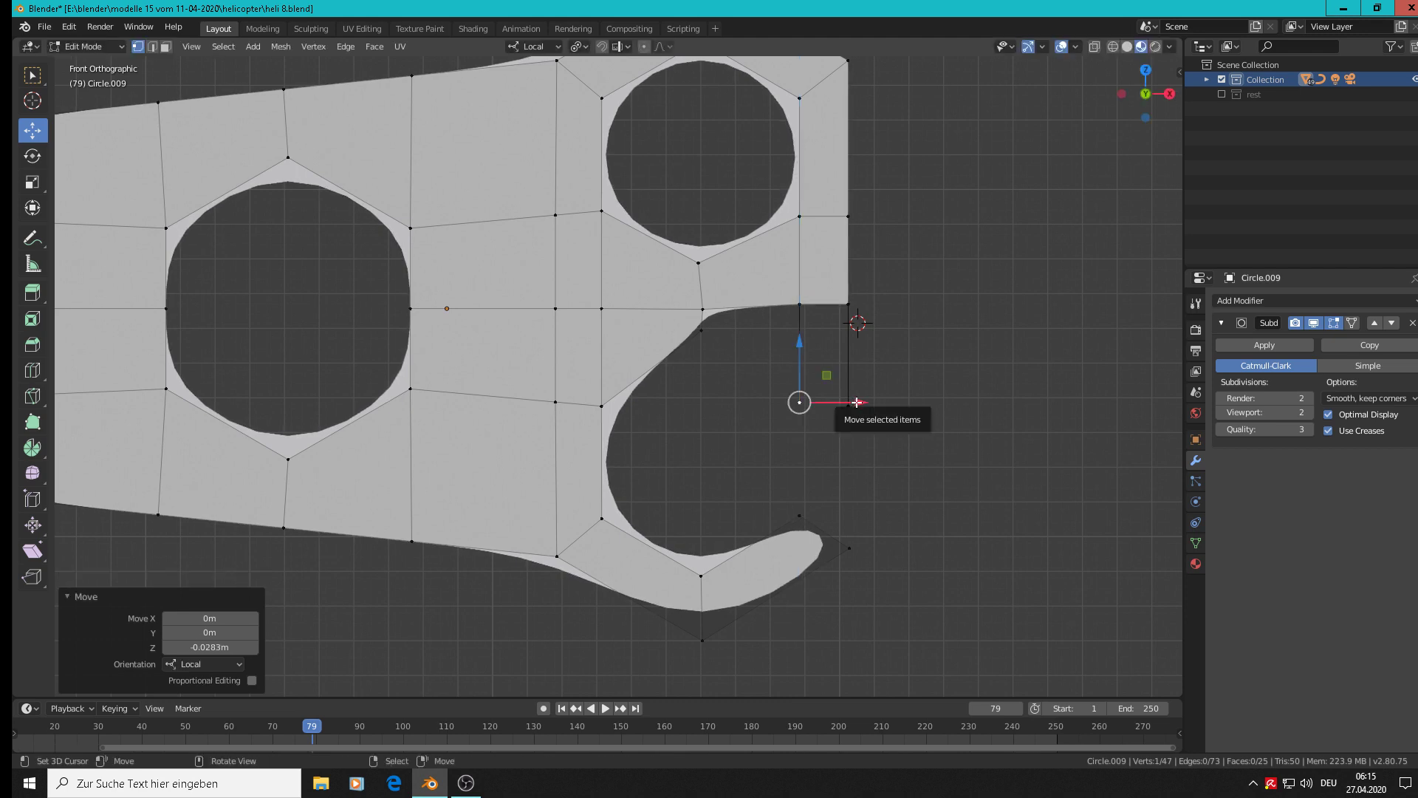
# Fill a face between the bridge's two outer-end vertices and the two vertices directly below them beside the lower opening.
pyautogui.click(849, 403)
pyautogui.keyDown('shift'); pyautogui.click(801, 403); pyautogui.keyUp('shift')
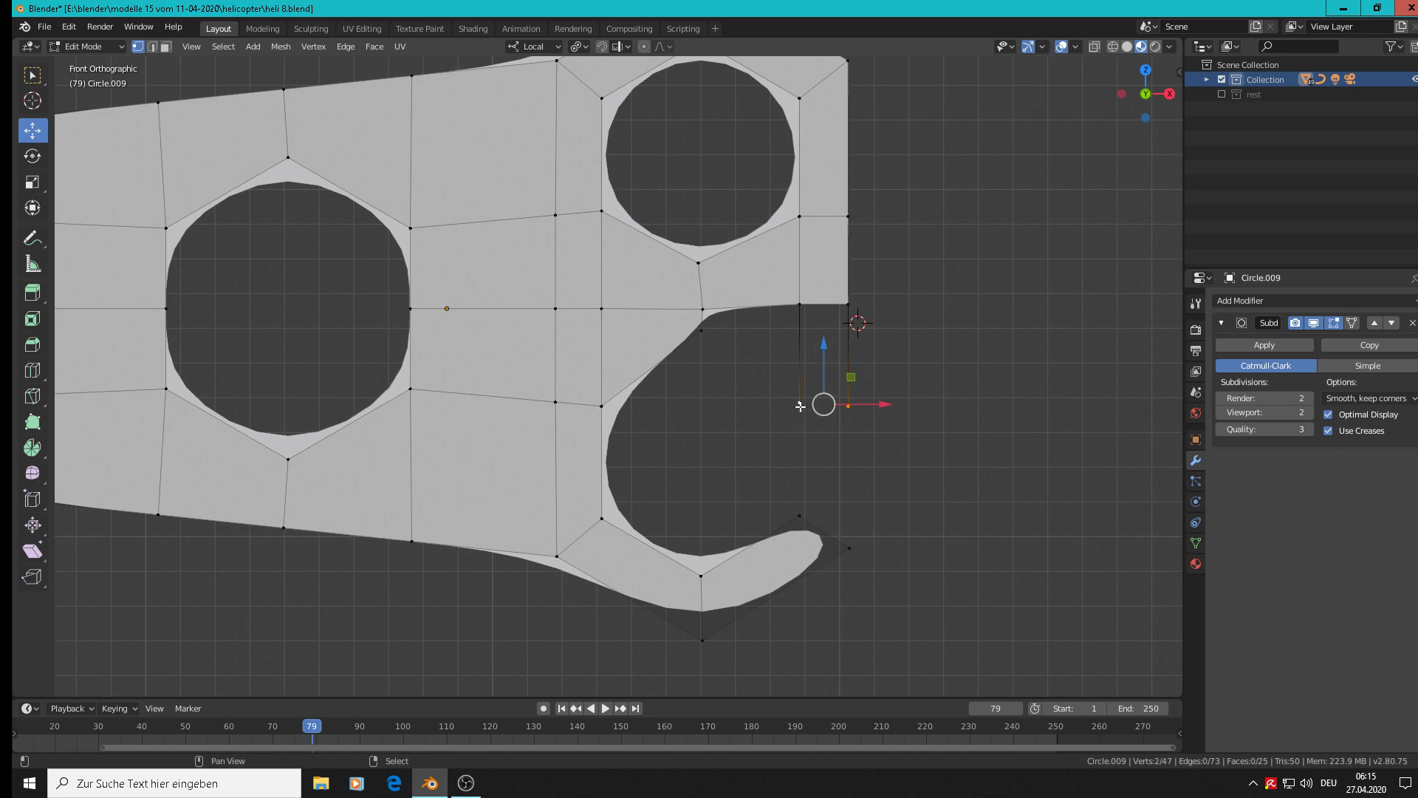
pyautogui.keyDown('shift'); pyautogui.click(803, 307); pyautogui.keyUp('shift')
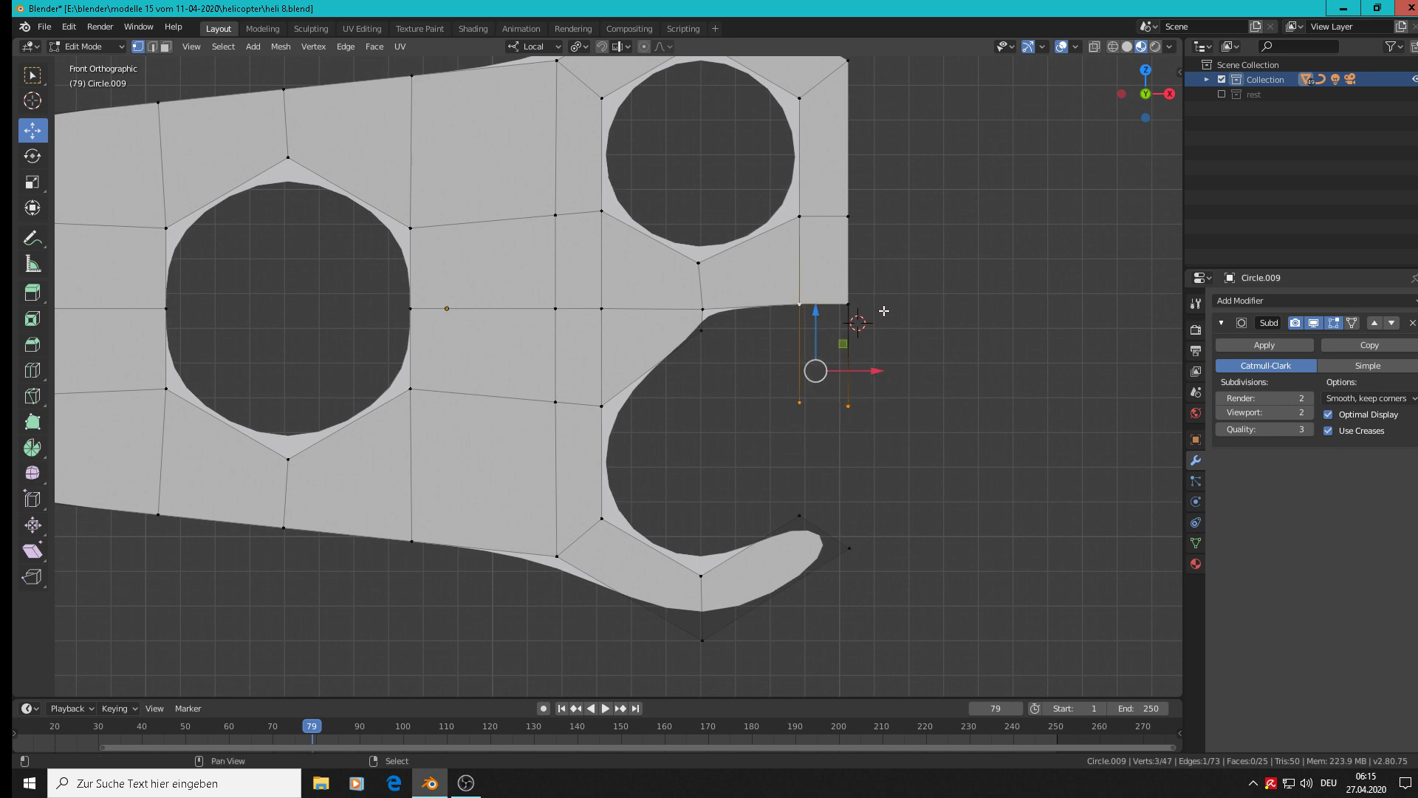
pyautogui.keyDown('shift'); pyautogui.click(884, 306); pyautogui.keyUp('shift')
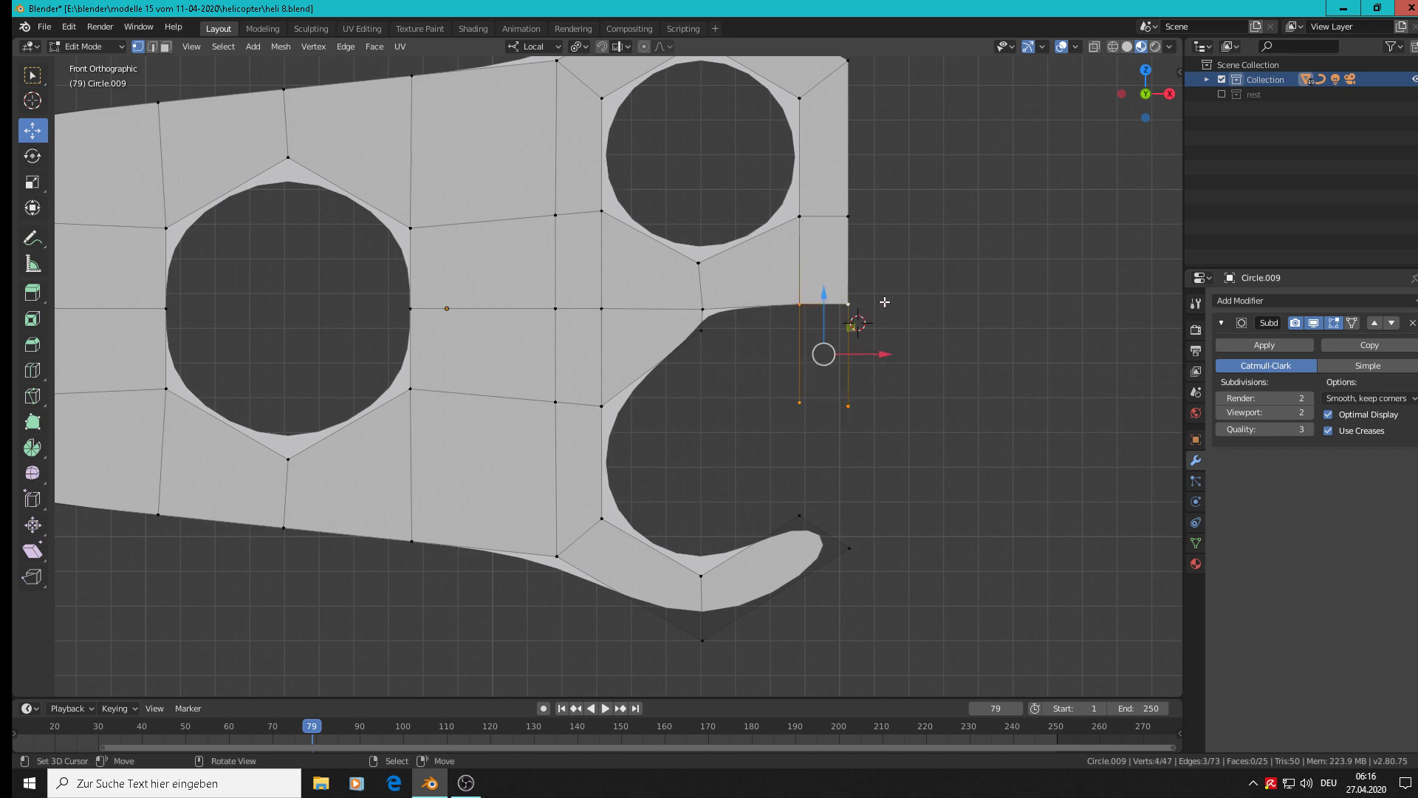
pyautogui.press('f')
# Fill the remaining gap in the outer rim beside the lower opening with a four-vertex face.
pyautogui.click(803, 405)
pyautogui.keyDown('shift'); pyautogui.click(798, 512); pyautogui.keyUp('shift')
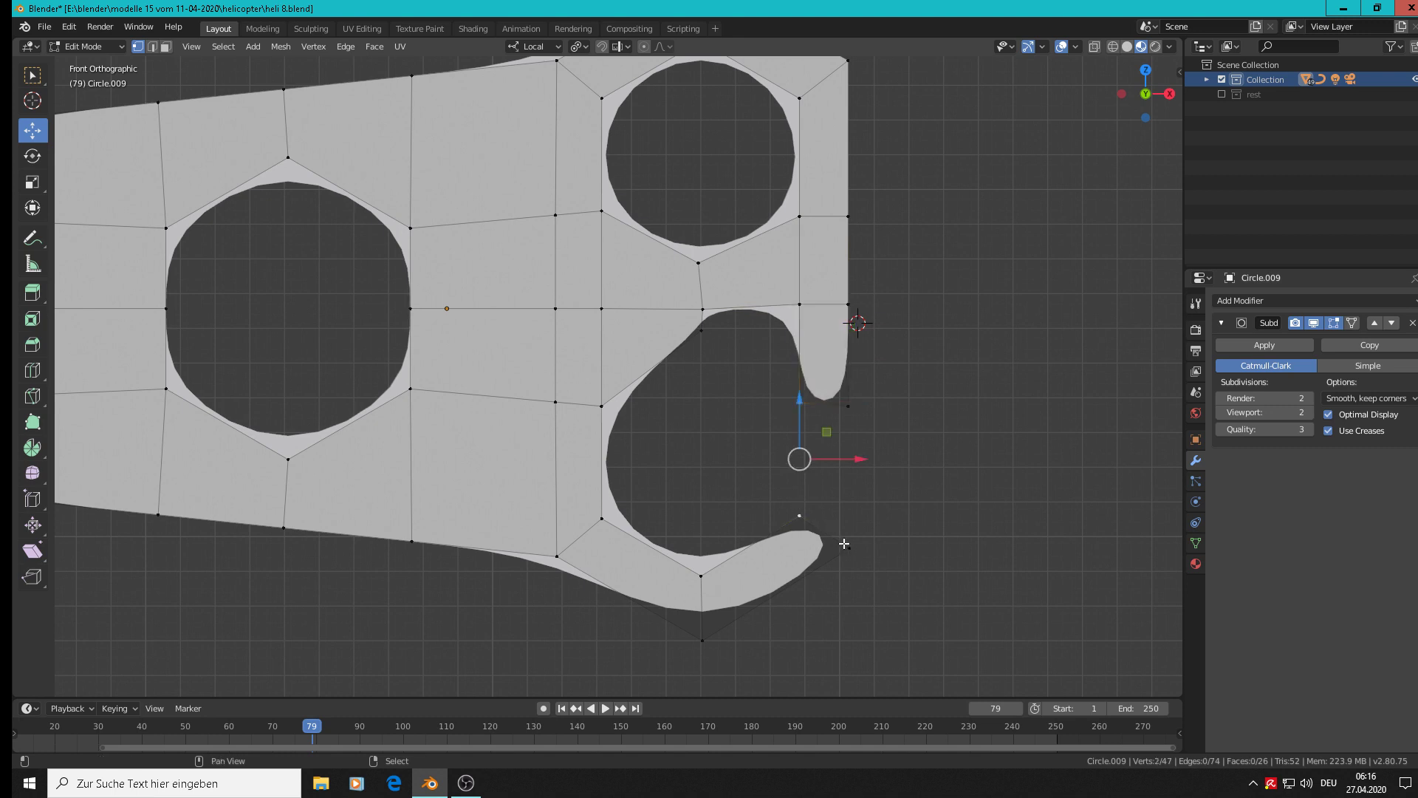
pyautogui.keyDown('shift'); pyautogui.click(844, 544); pyautogui.keyUp('shift')
pyautogui.keyDown('shift'); pyautogui.click(852, 397); pyautogui.keyUp('shift')
pyautogui.press('f')
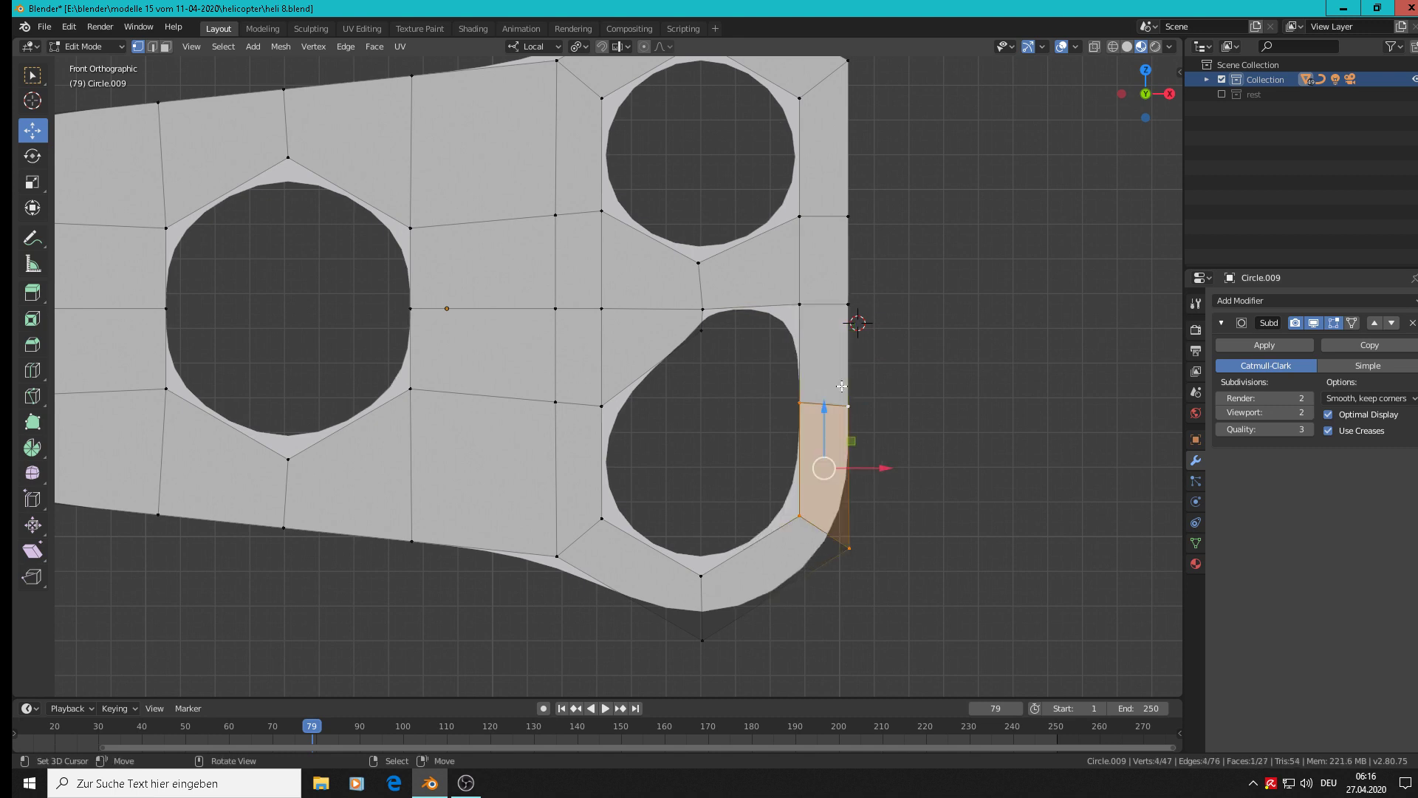
# Fill the face between the lower opening's top vertex, its upper-right vertex and the two bridge vertices above, then leave mesh editing.
pyautogui.click(702, 330)
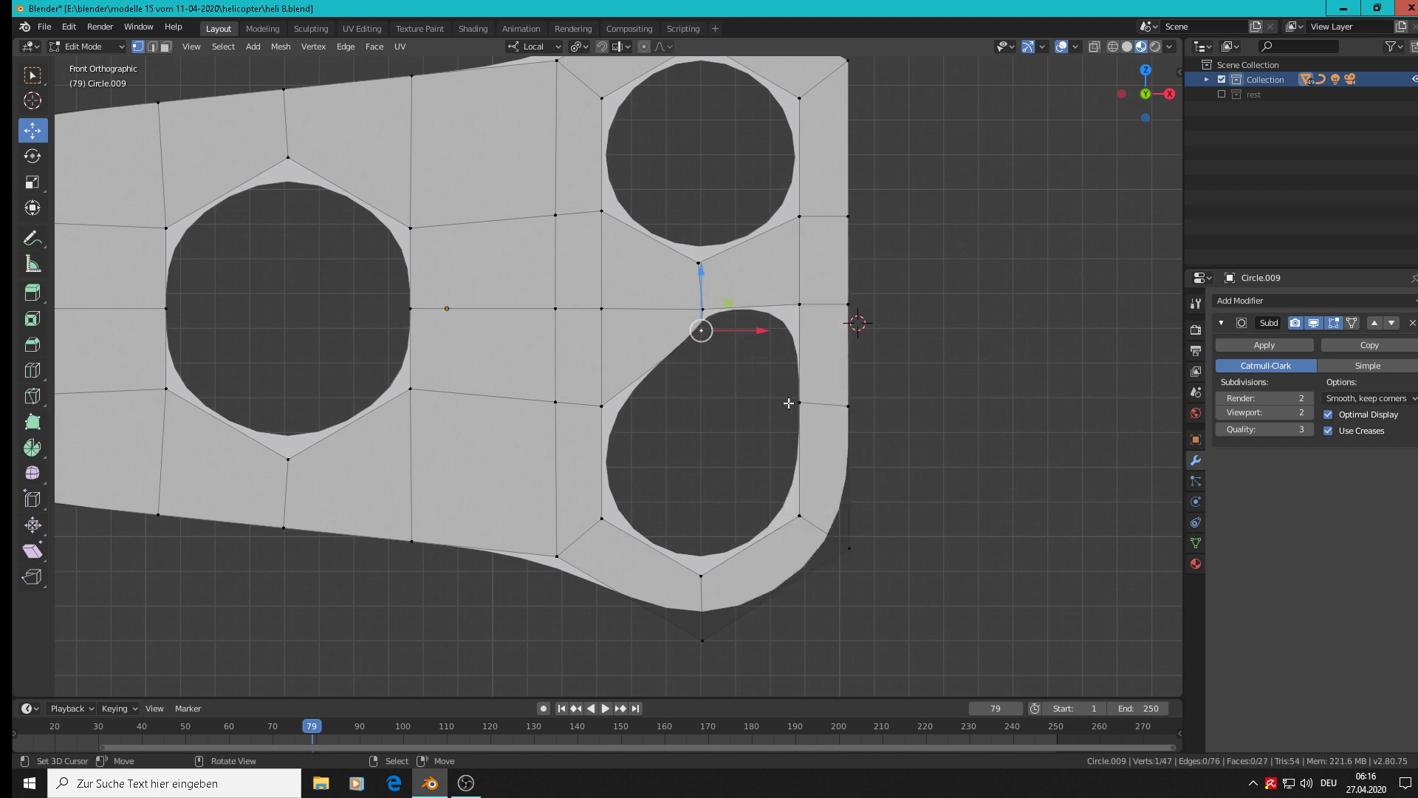
pyautogui.keyDown('shift'); pyautogui.click(800, 403); pyautogui.keyUp('shift')
pyautogui.keyDown('shift'); pyautogui.click(799, 304); pyautogui.keyUp('shift')
pyautogui.keyDown('shift'); pyautogui.click(705, 308); pyautogui.keyUp('shift')
pyautogui.press('f')
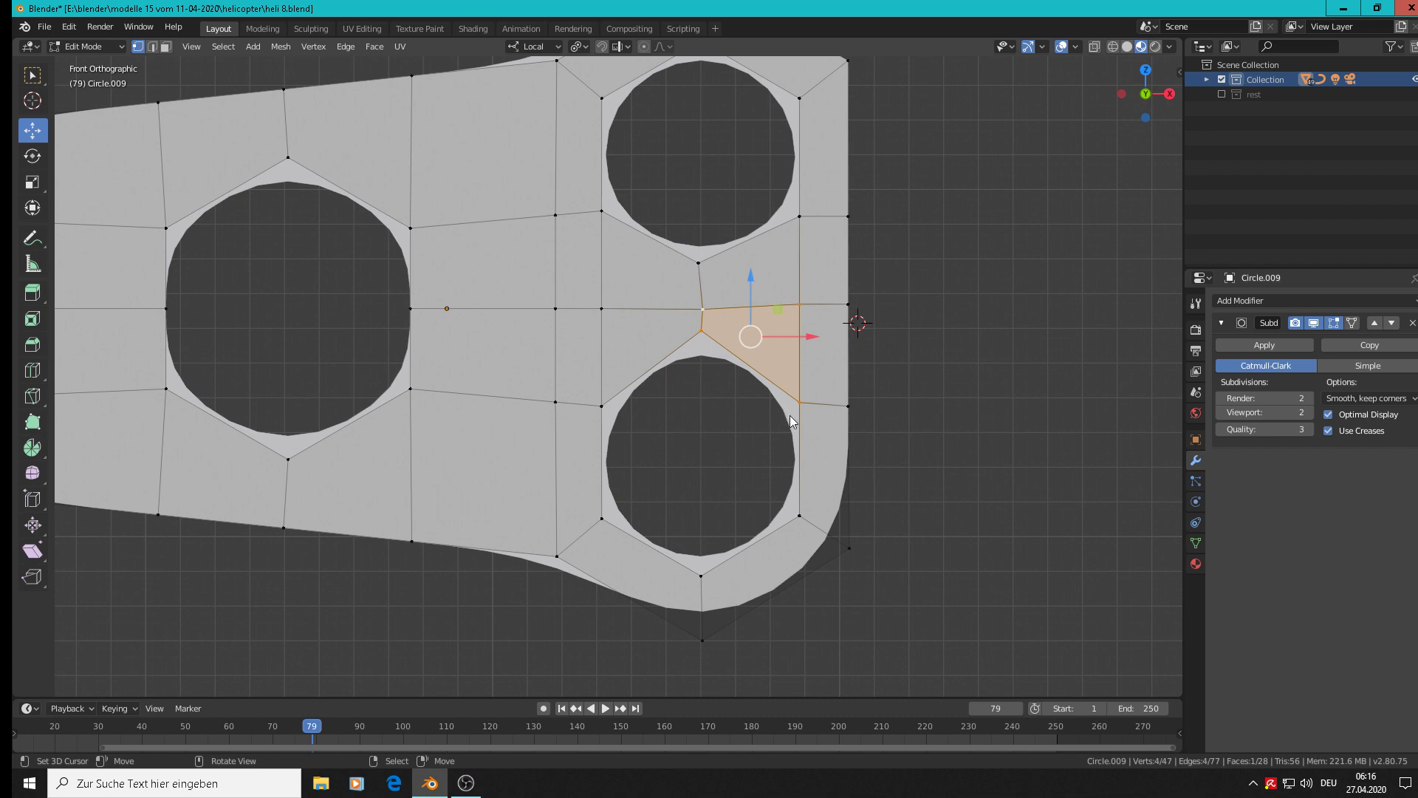
pyautogui.press('Tab')
pyautogui.scroll(-5, 810, 454)
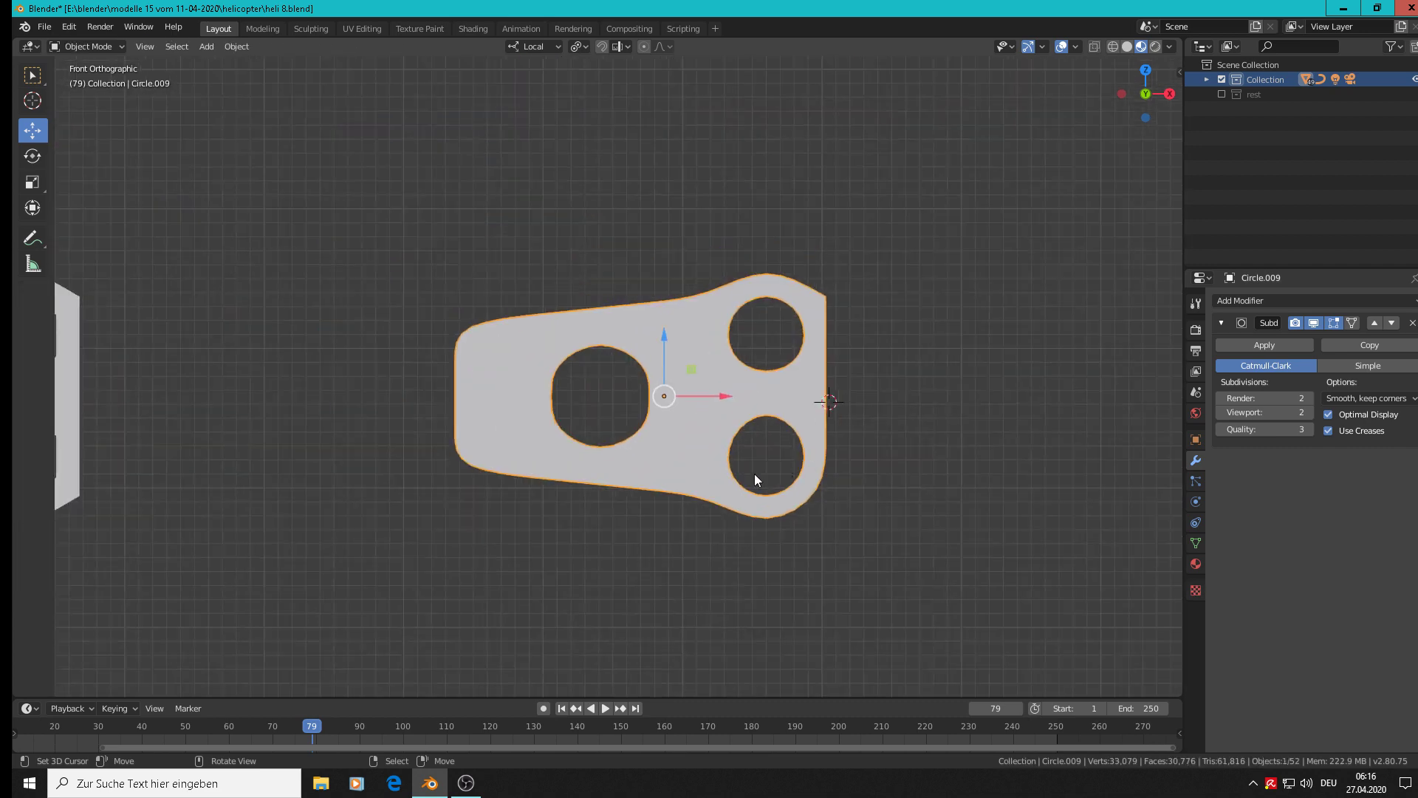
# Nudge the large opening's right and left middle vertices slightly outward to round the hole, then return to object mode.
pyautogui.moveTo(716, 469); pyautogui.dragTo(746, 455, button='middle')
pyautogui.press('KP_1')
pyautogui.scroll(2, 741, 466)
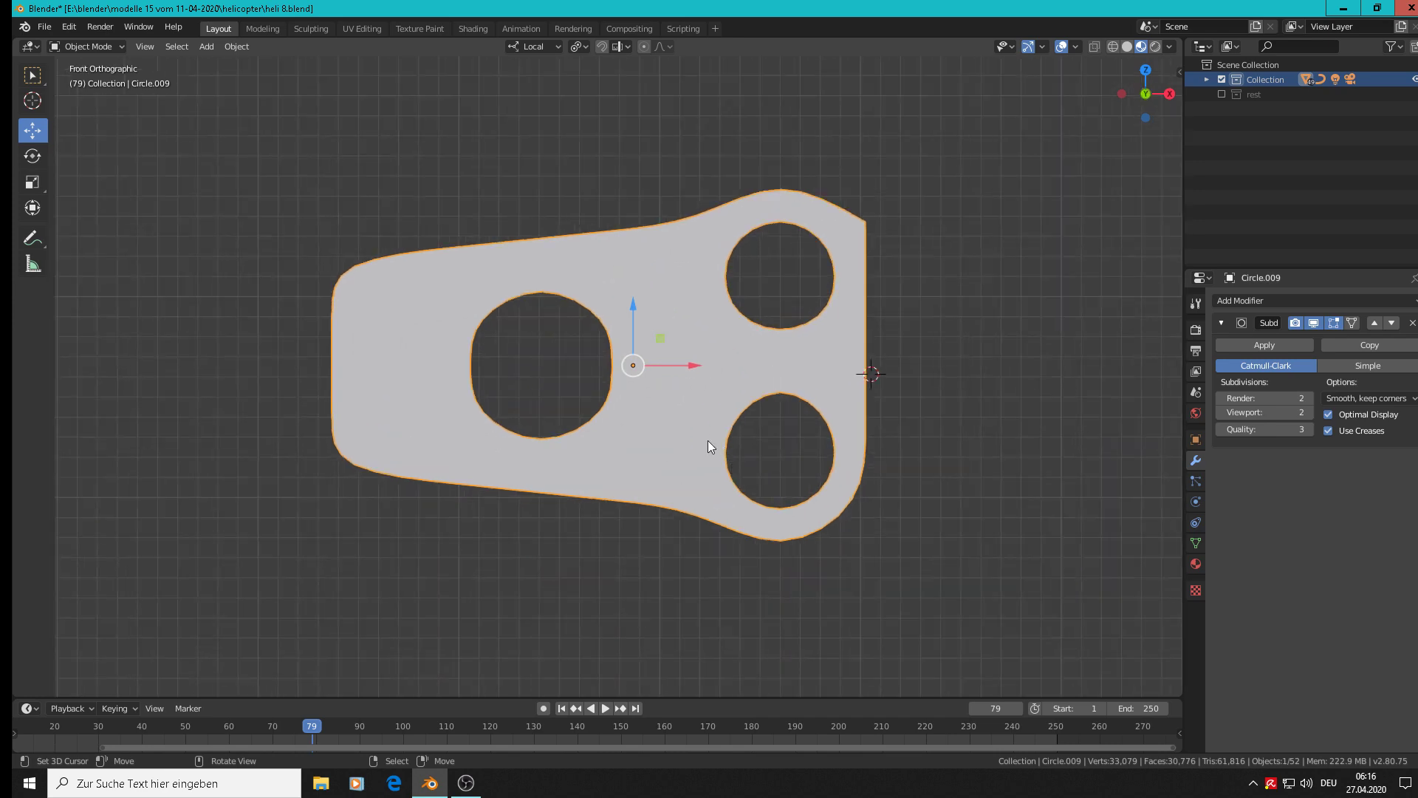
pyautogui.press('Tab')
pyautogui.scroll(1, 640, 388)
pyautogui.click(613, 361)
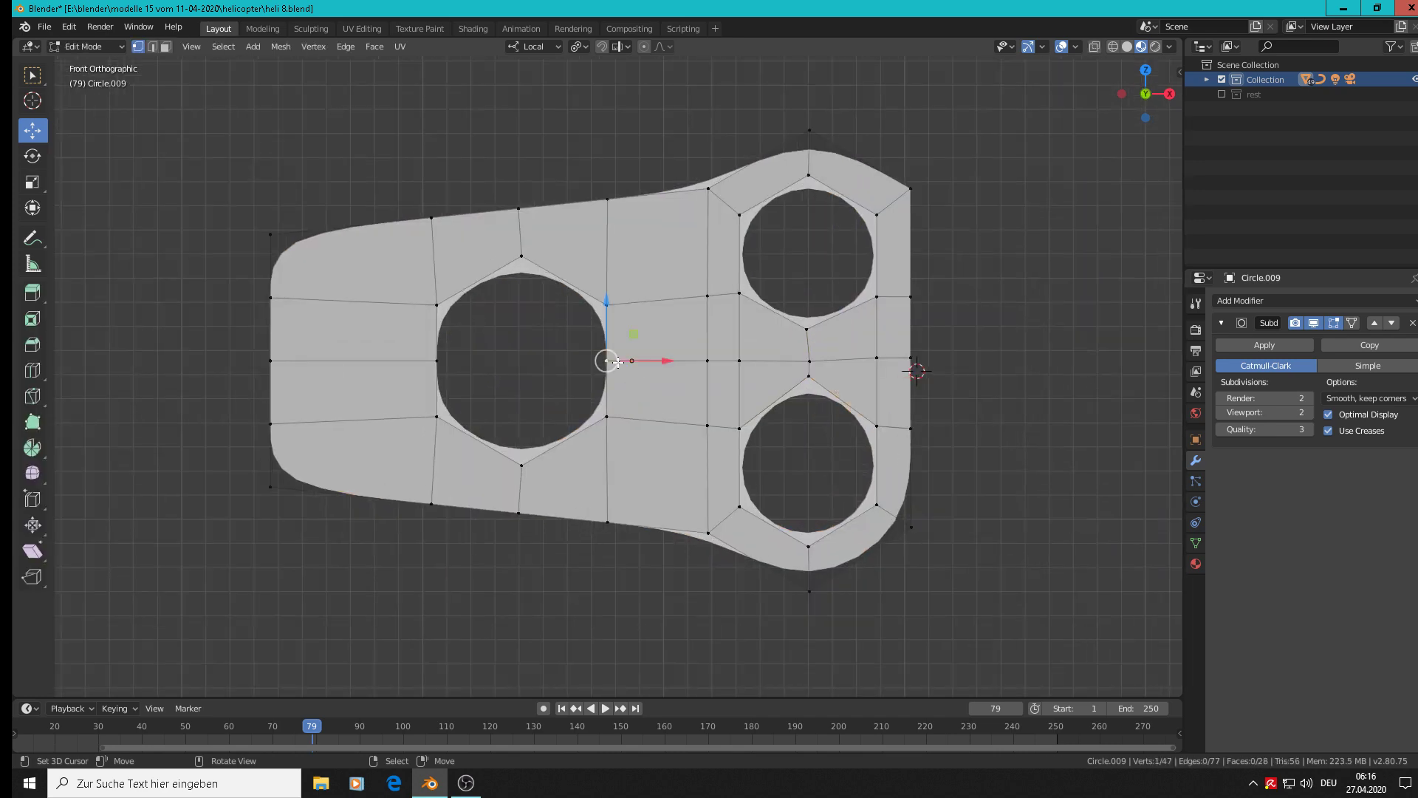
pyautogui.moveTo(661, 365); pyautogui.dragTo(667, 365)
pyautogui.click(443, 361)
pyautogui.moveTo(478, 360); pyautogui.dragTo(466, 360)
pyautogui.press('Tab')
pyautogui.scroll(-4, 594, 418)
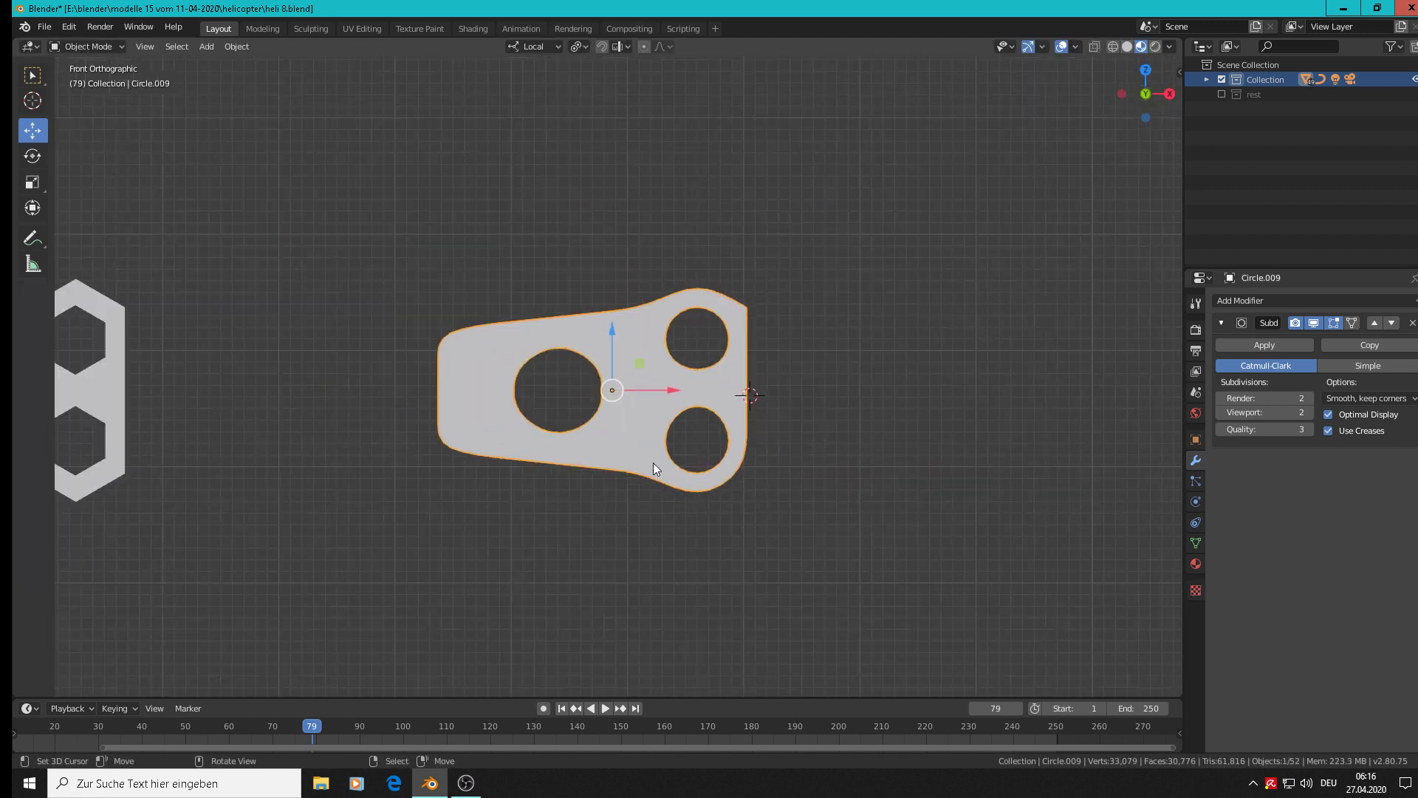
# Check the smoothed plate beside the original angular one and save the project file.
pyautogui.moveTo(650, 463); pyautogui.dragTo(699, 439, button='middle')
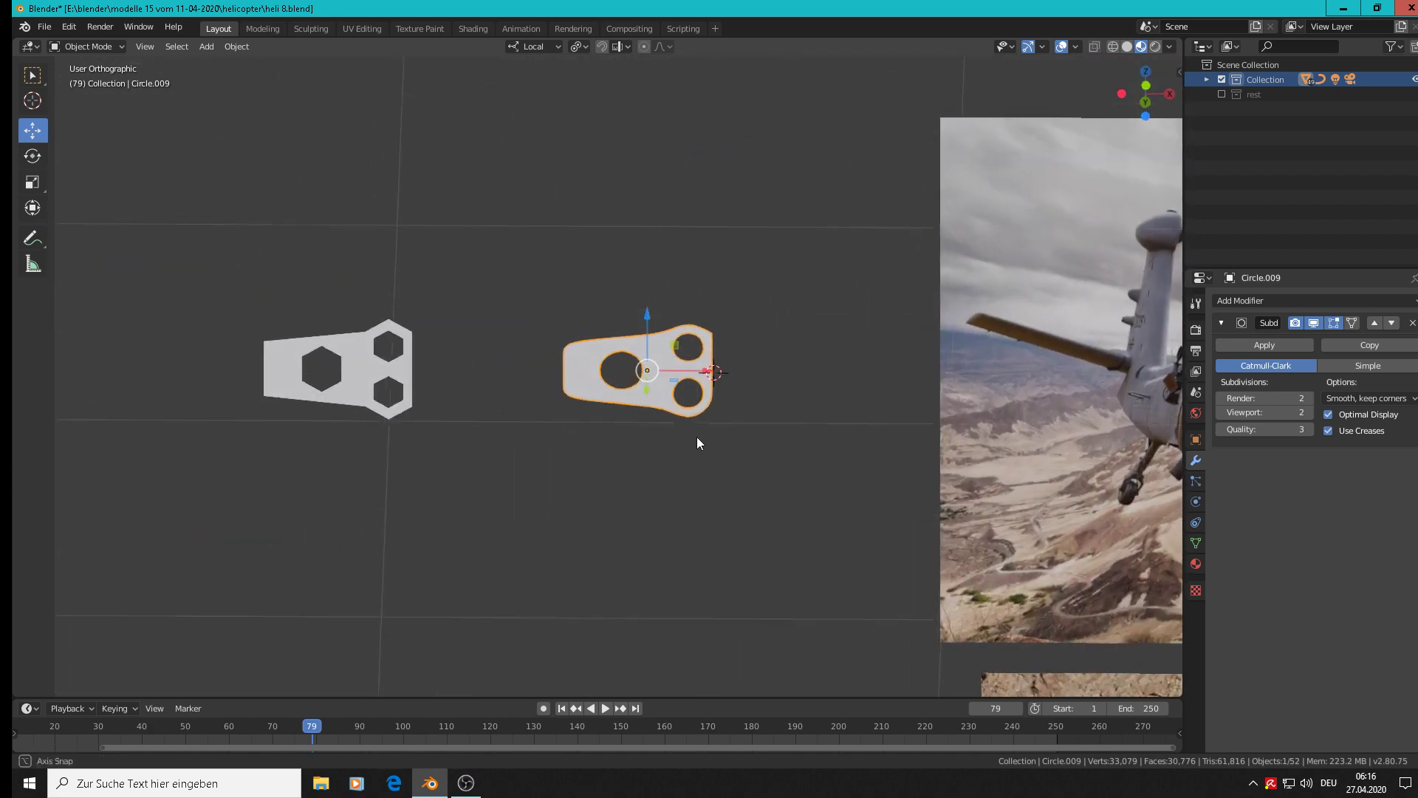
pyautogui.moveTo(693, 589); pyautogui.dragTo(767, 440, button='middle')
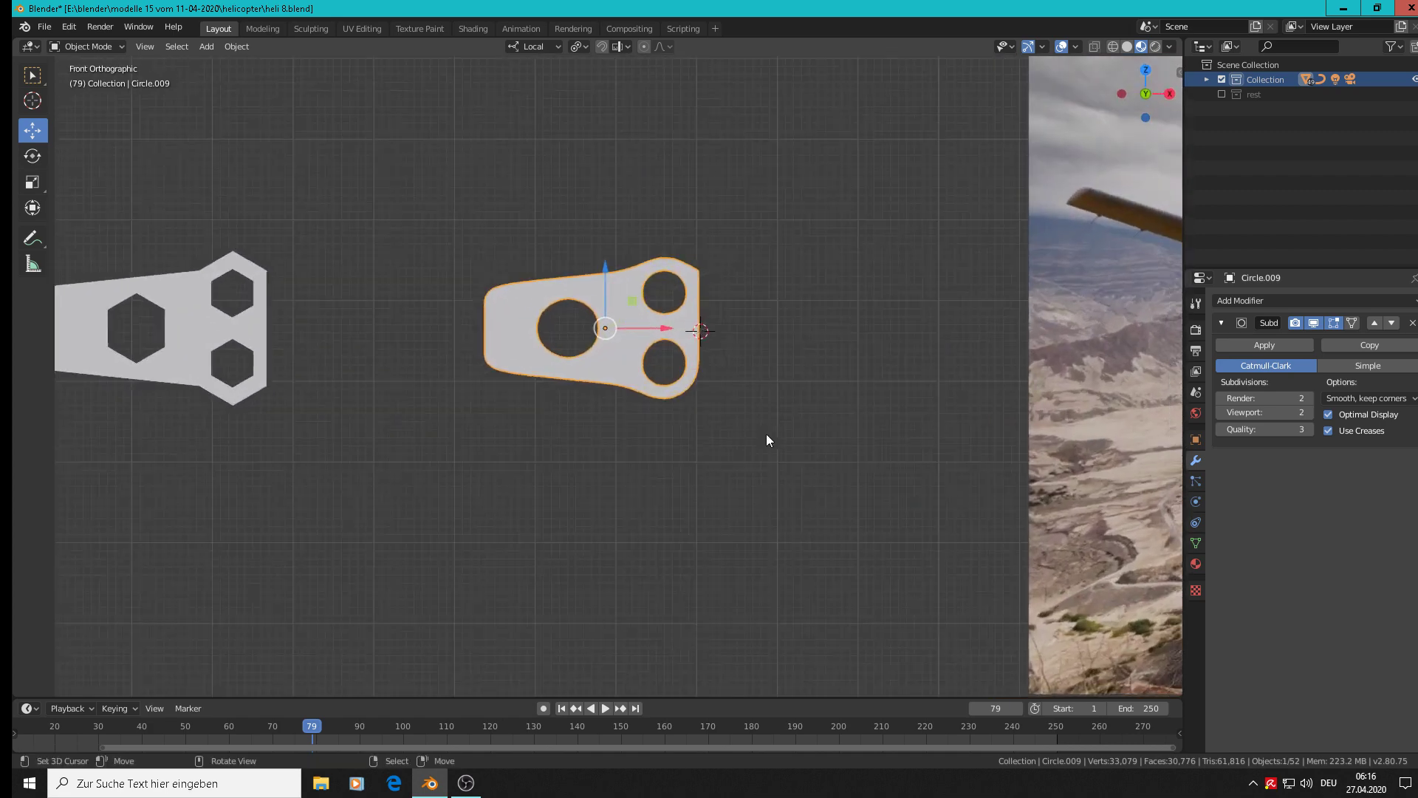
pyautogui.press('KP_1')
pyautogui.scroll(-3, 765, 433)
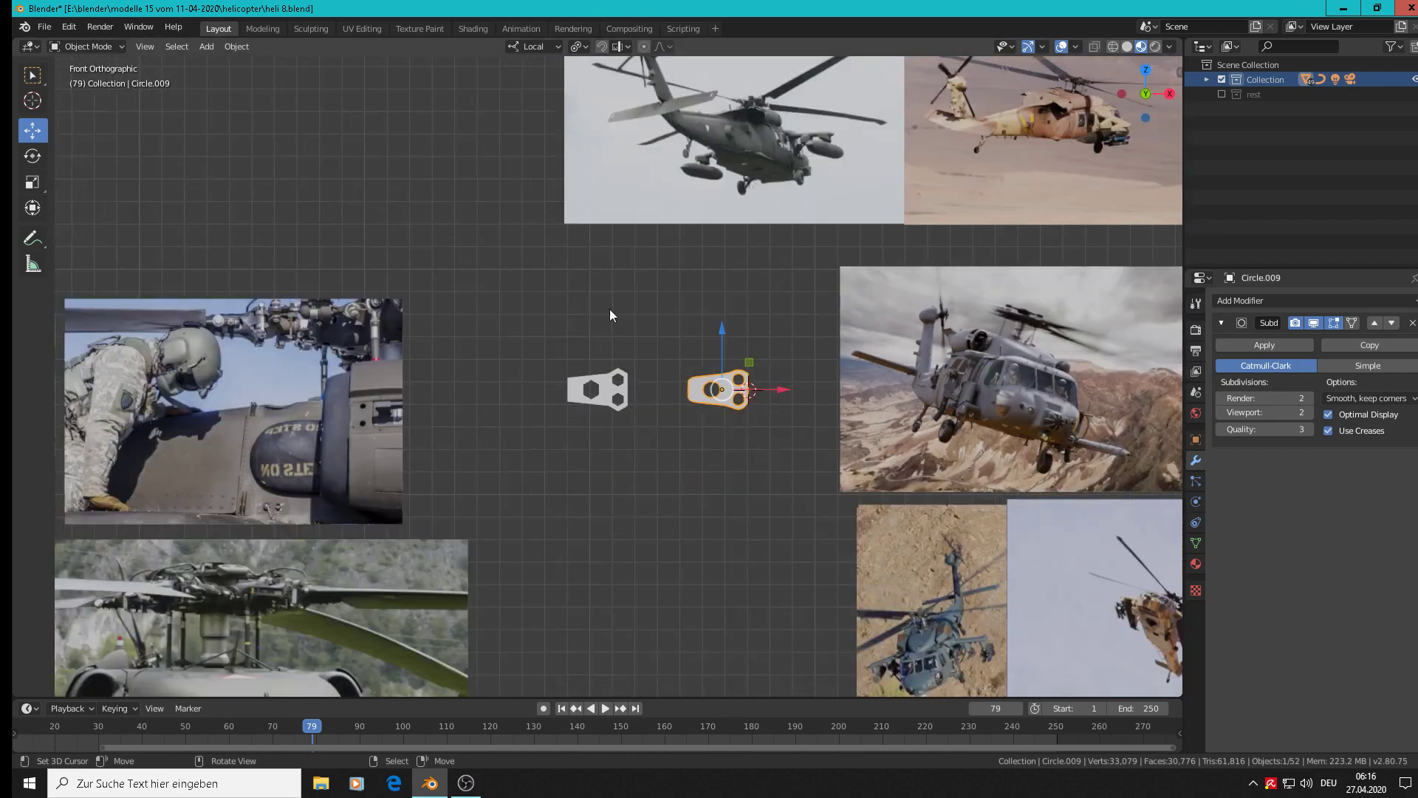
pyautogui.click(44, 26)
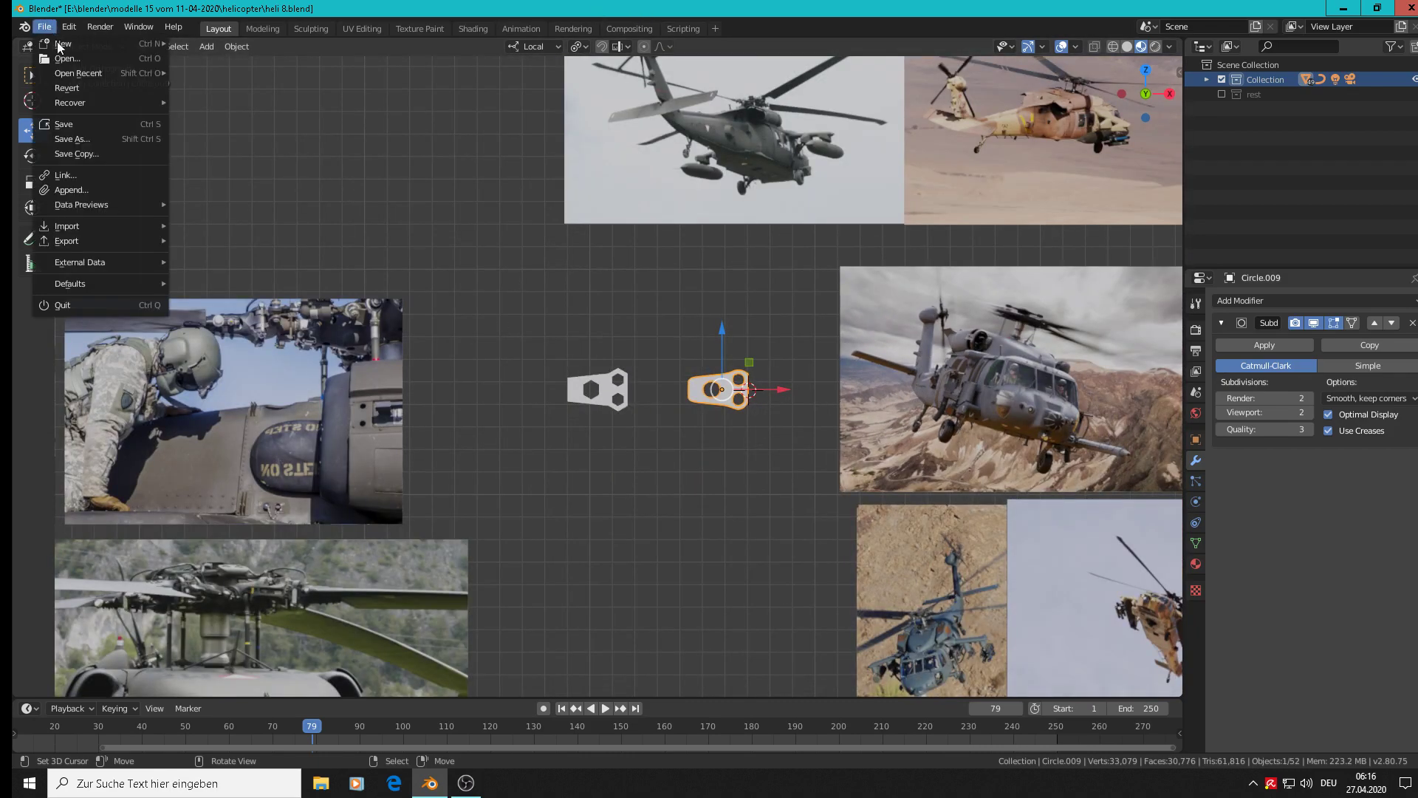
pyautogui.click(73, 125)
# Move the smoothed plate about -3.34 m in X and 0.221 m in Z onto the rotor-head reference photo.
pyautogui.scroll(2, 764, 350)
pyautogui.scroll(-5, 781, 396)
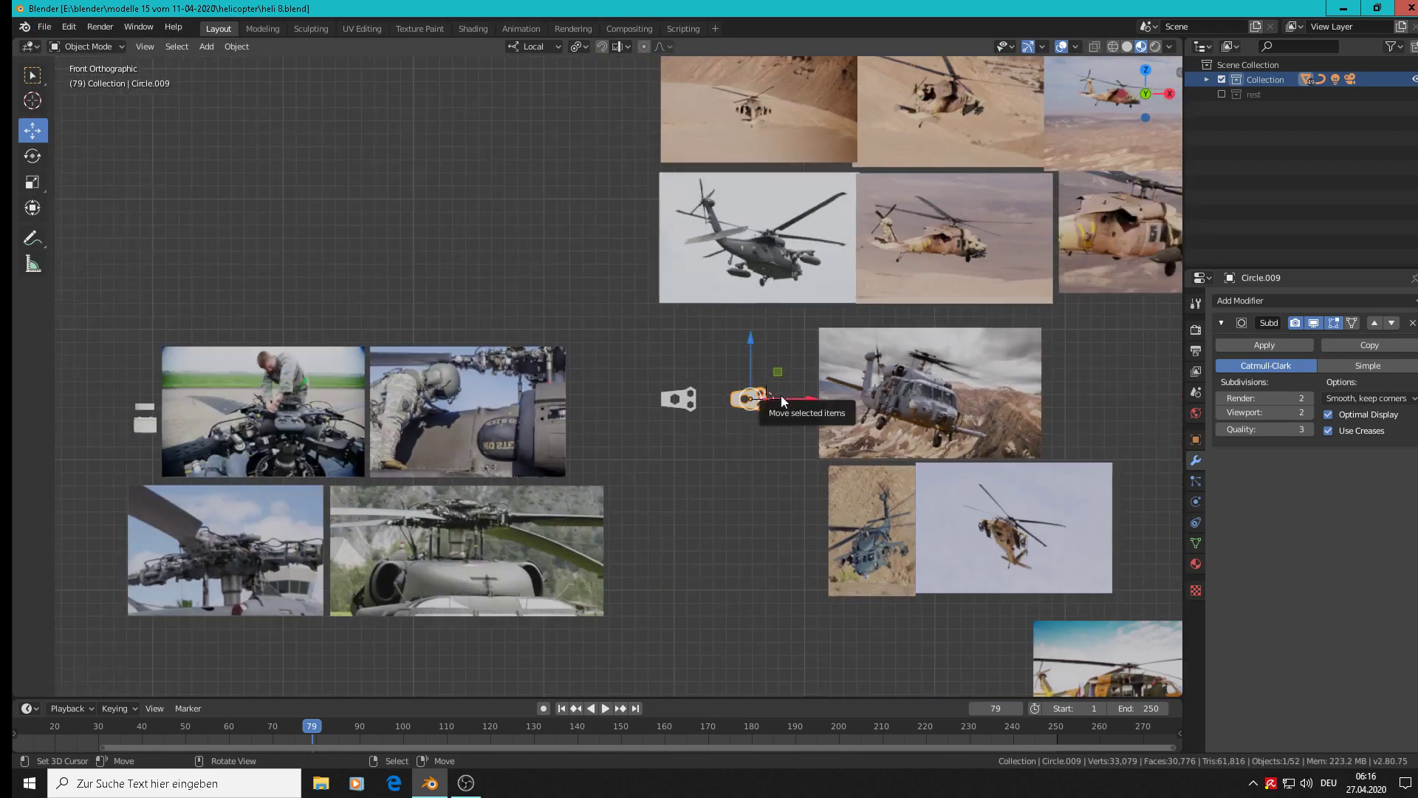
pyautogui.keyDown('shift'); pyautogui.moveTo(742, 442); pyautogui.dragTo(810, 412, button='middle'); pyautogui.keyUp('shift')
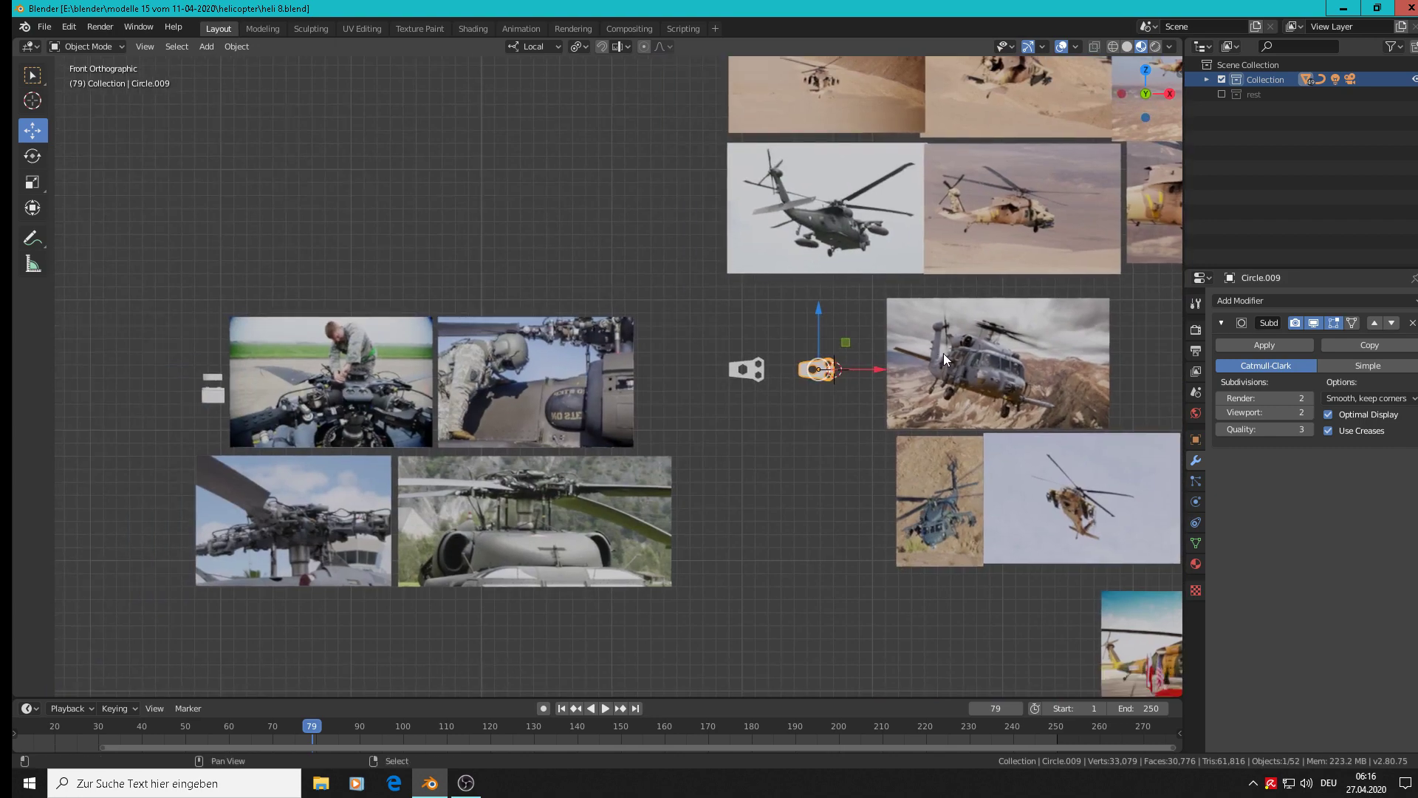
pyautogui.moveTo(845, 380); pyautogui.dragTo(401, 346)
pyautogui.scroll(8, 387, 313)
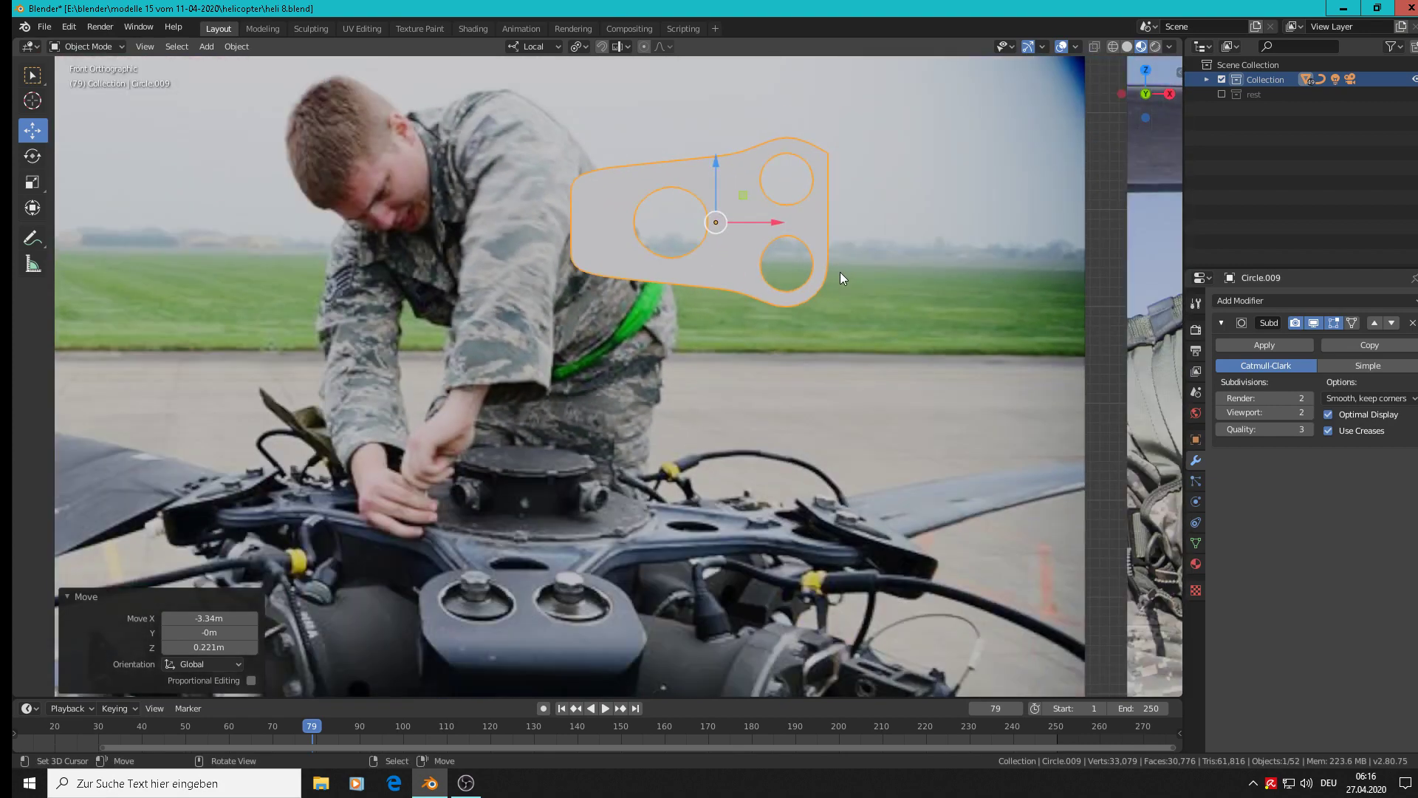
# Pull one stacked vertex away from the plate's upper-right outer corner and delete the duplicate left at the corner.
pyautogui.press('Tab')
pyautogui.scroll(3, 866, 192)
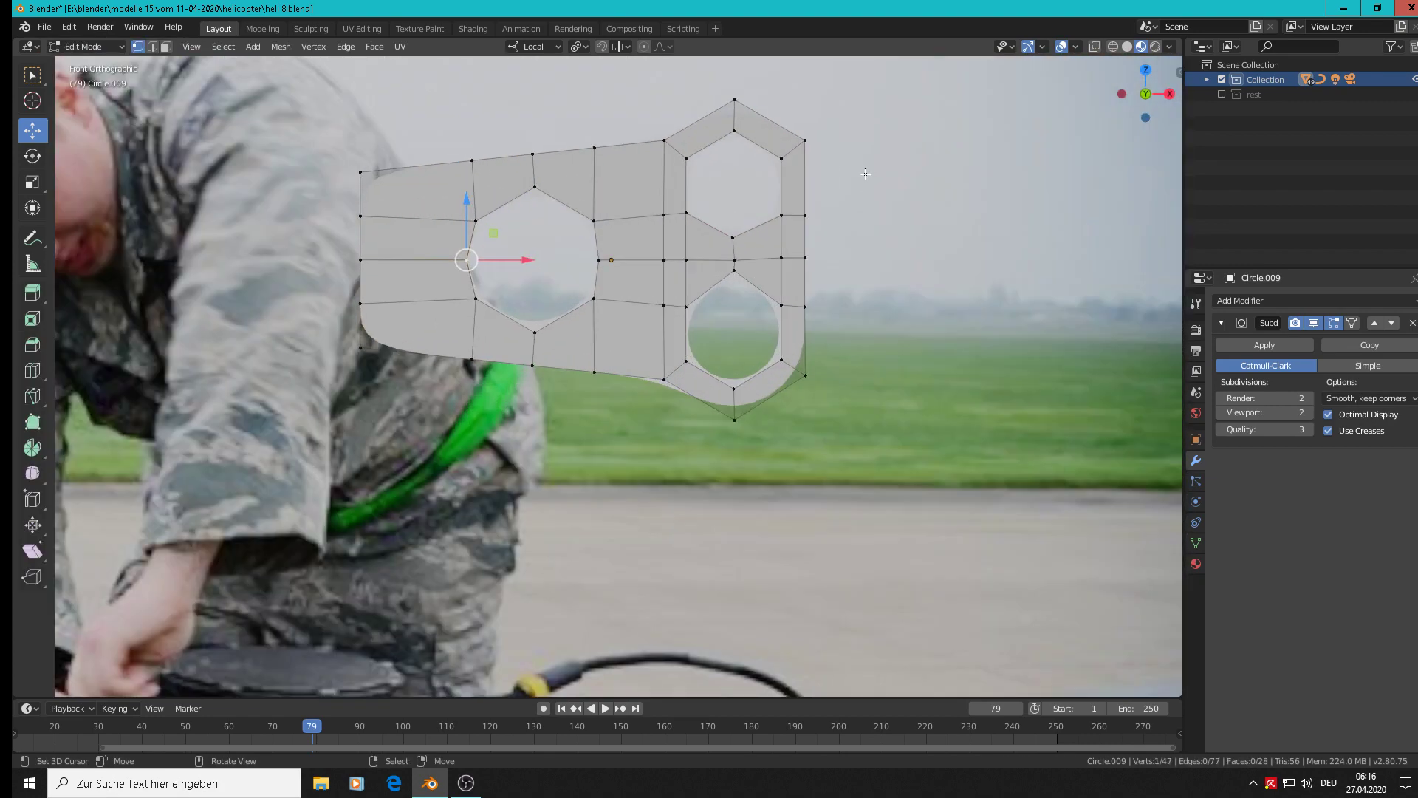
pyautogui.press('Tab')
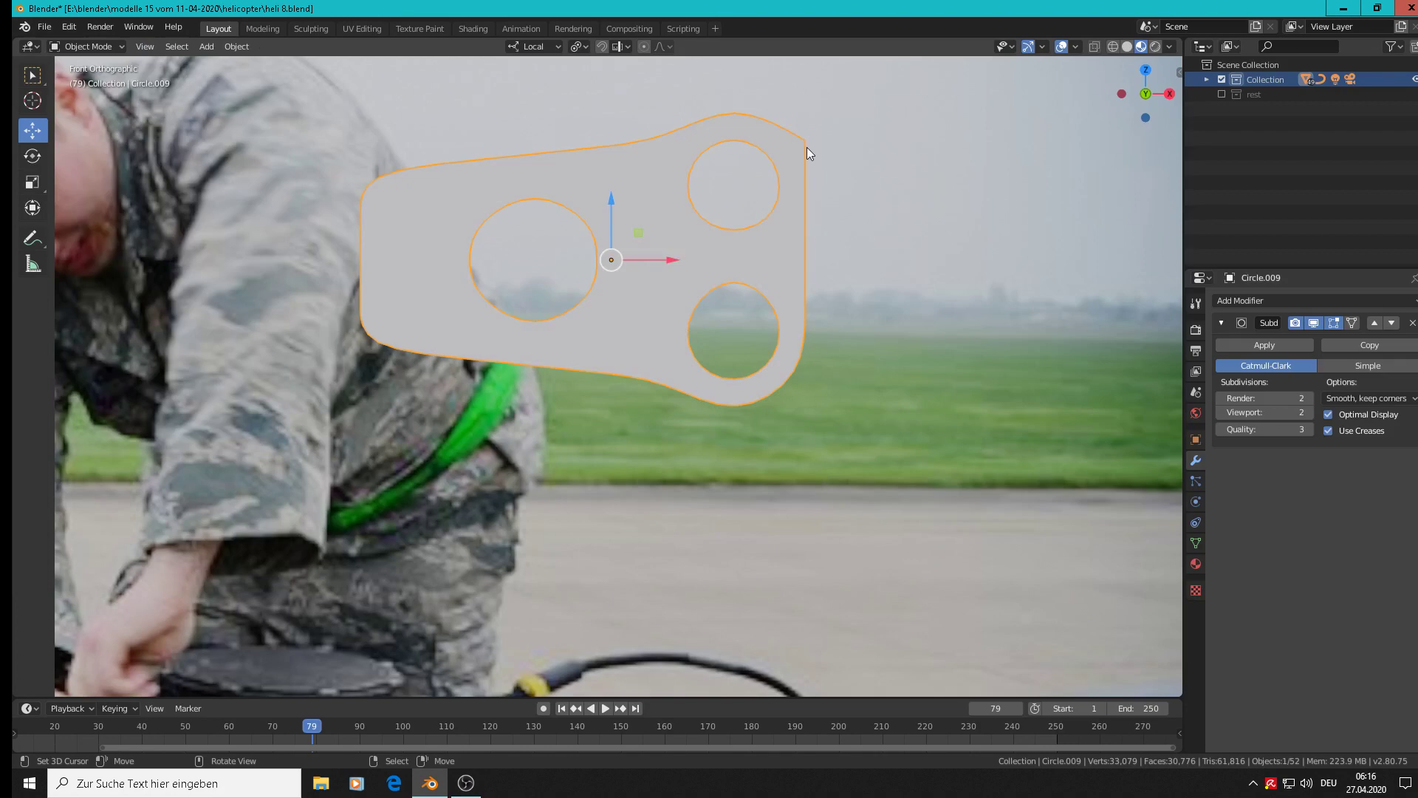
pyautogui.press('Tab')
pyautogui.click(806, 145)
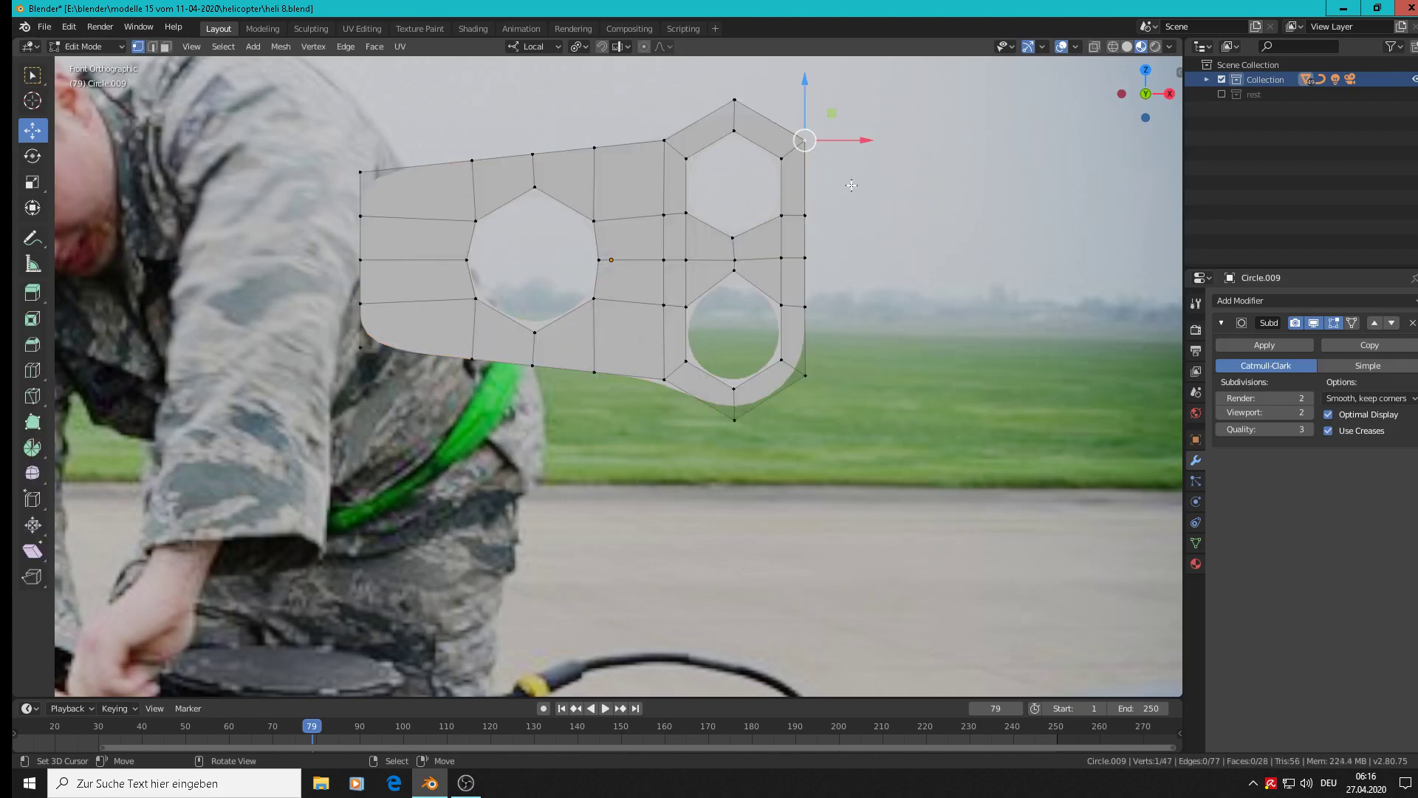
pyautogui.press('g')
pyautogui.click(820, 159)
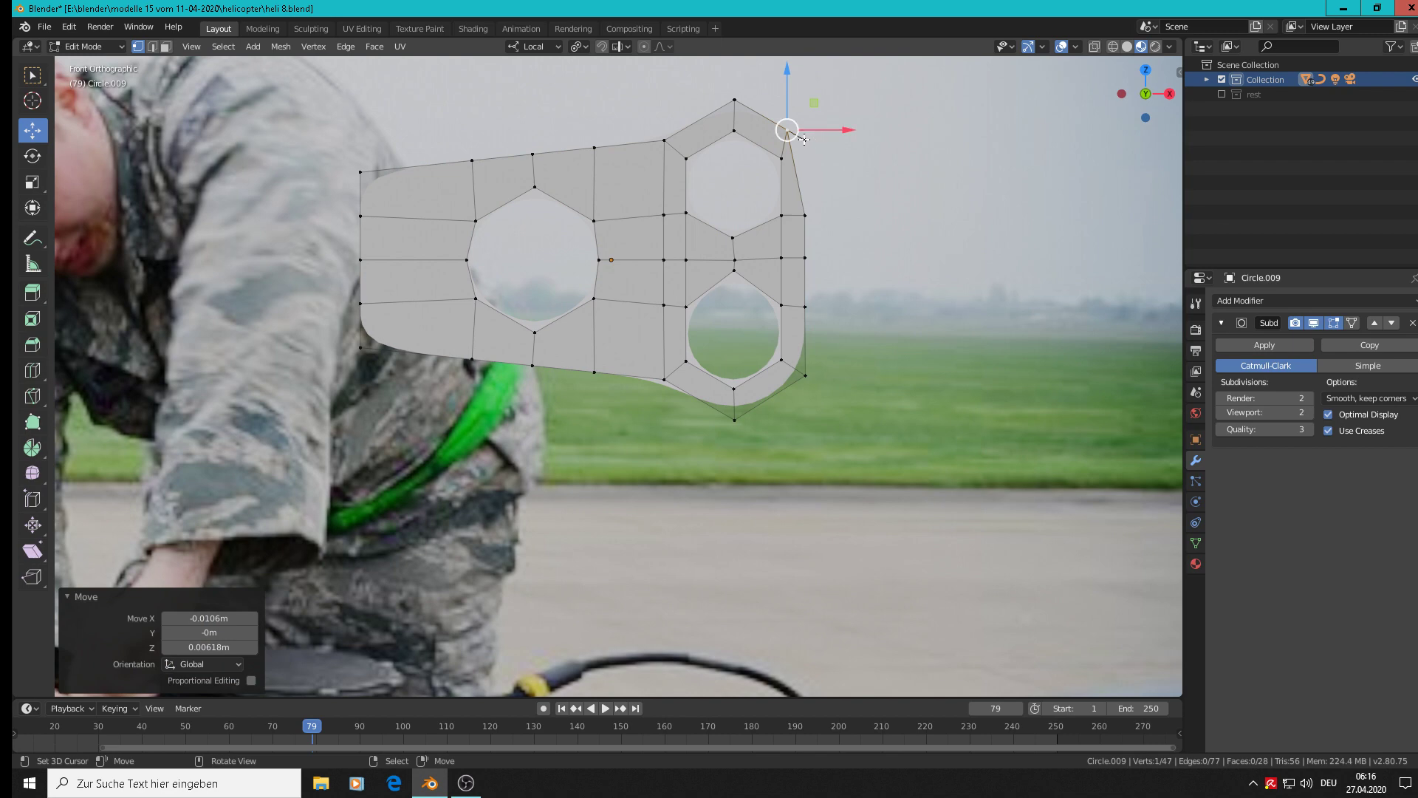
pyautogui.hotkey('ctrl', 'z')
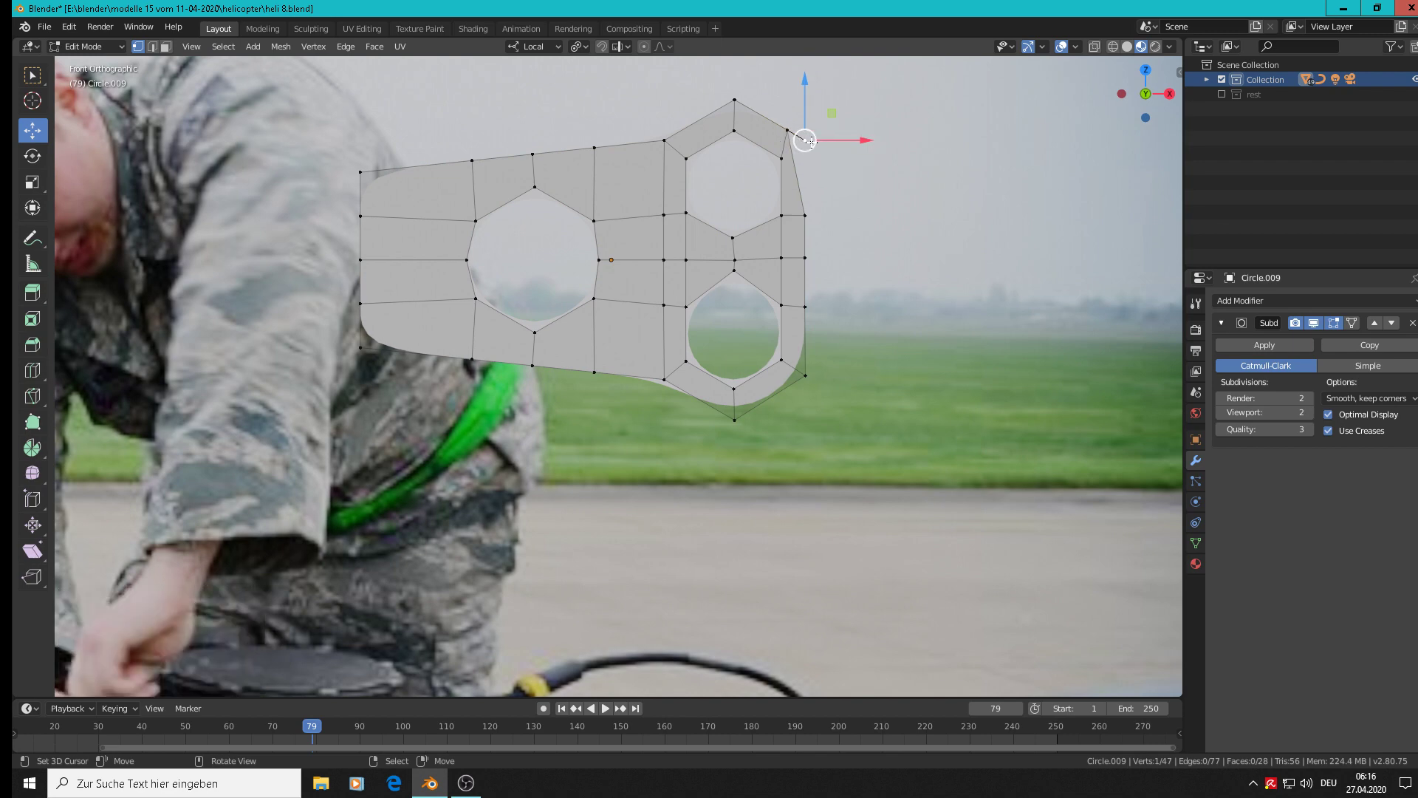
pyautogui.press('x')
pyautogui.click(812, 144)
# Move the remaining vertex about 0.0106 m in X and -0.00883 m in Z back to the upper-right corner and leave mesh editing.
pyautogui.click(789, 131)
pyautogui.press('g')
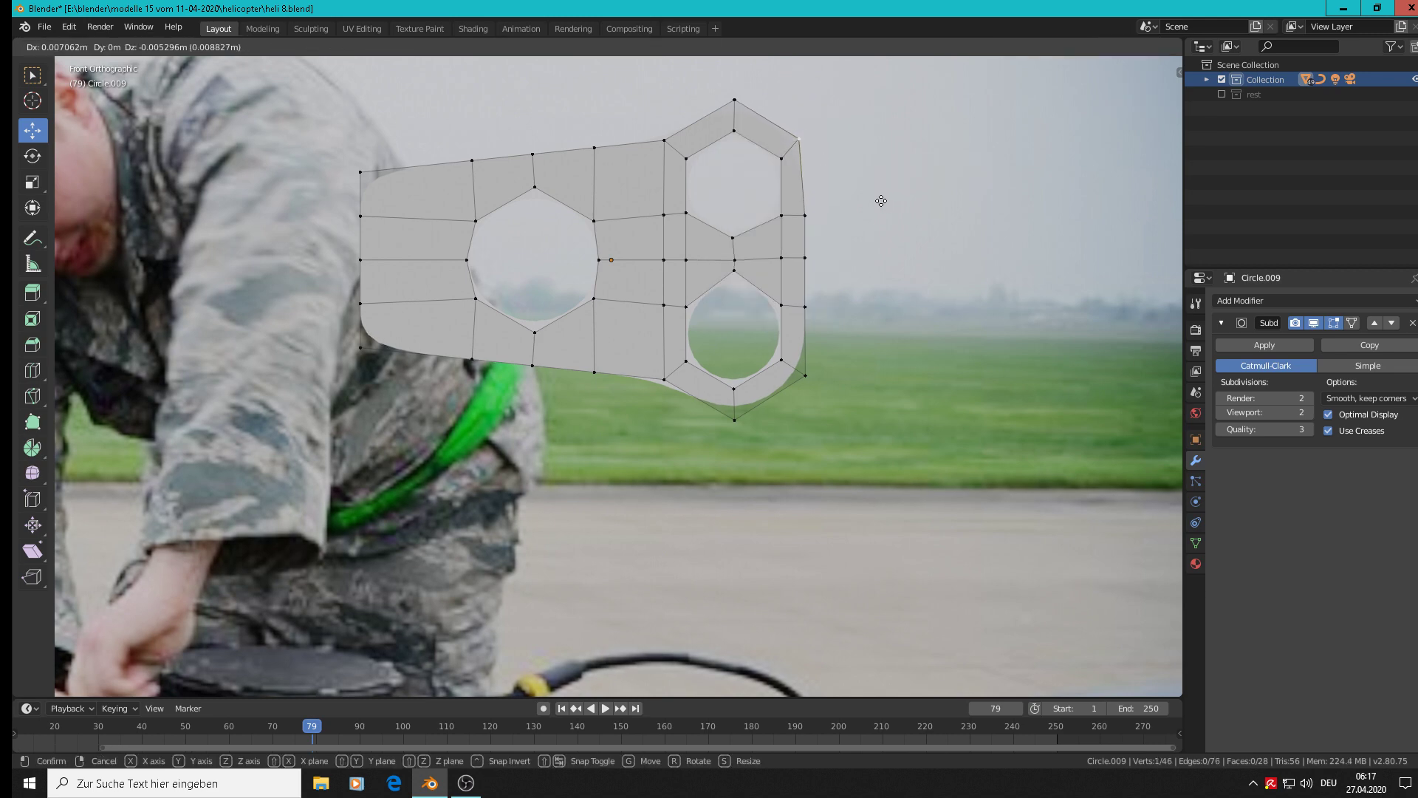
pyautogui.click(888, 208)
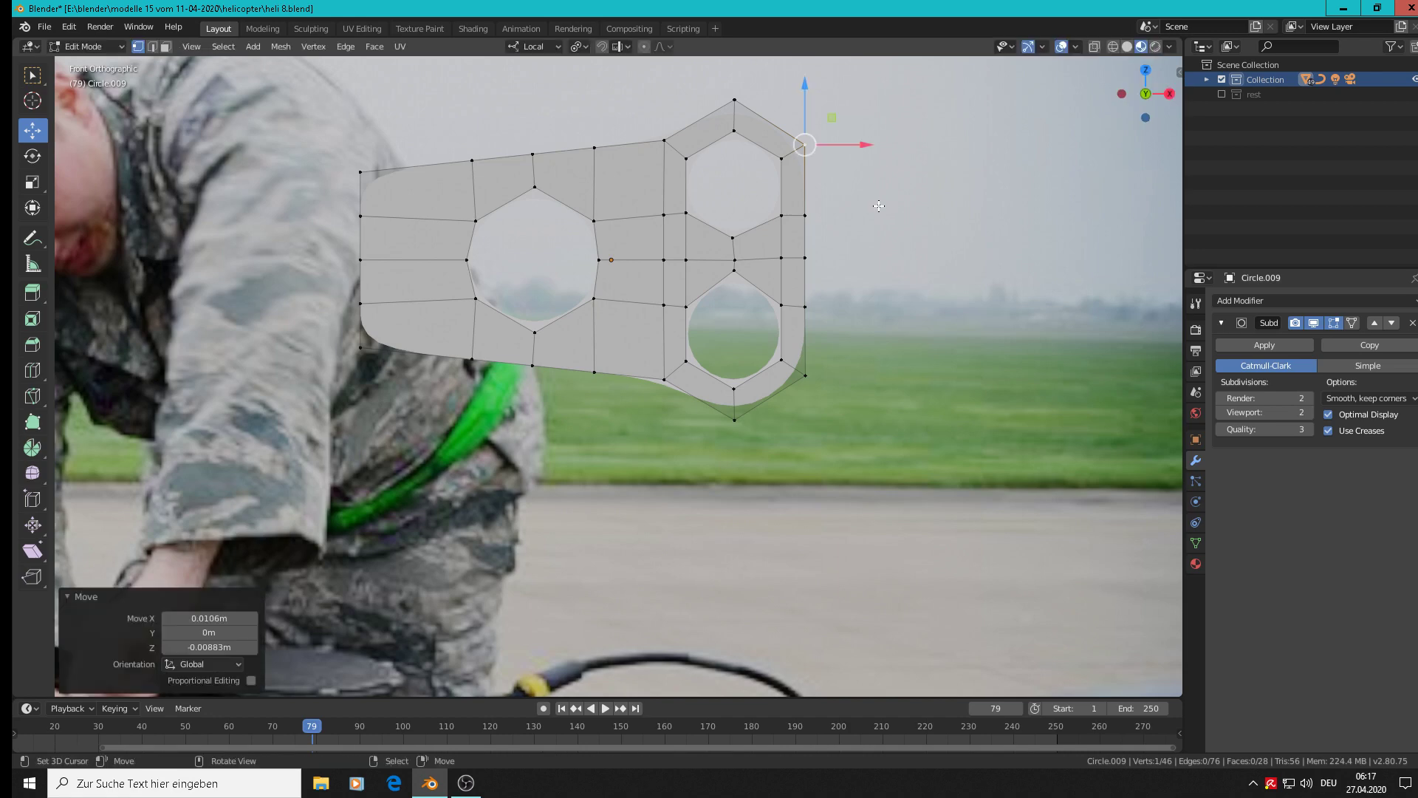
pyautogui.press('Tab')
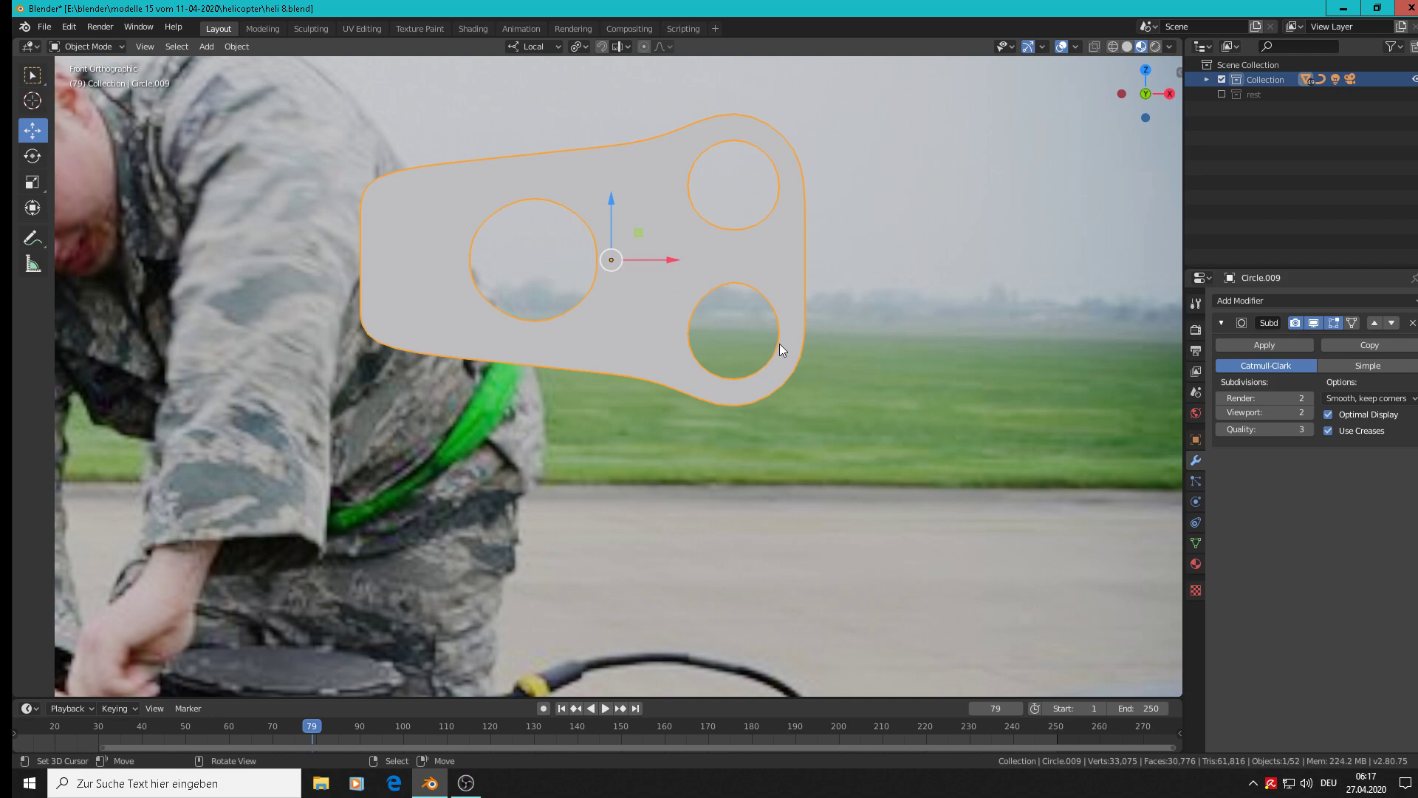
# Move the plate about -0.177 m along its local Y axis so it stands in front of the reference photo.
pyautogui.scroll(-7, 779, 343)
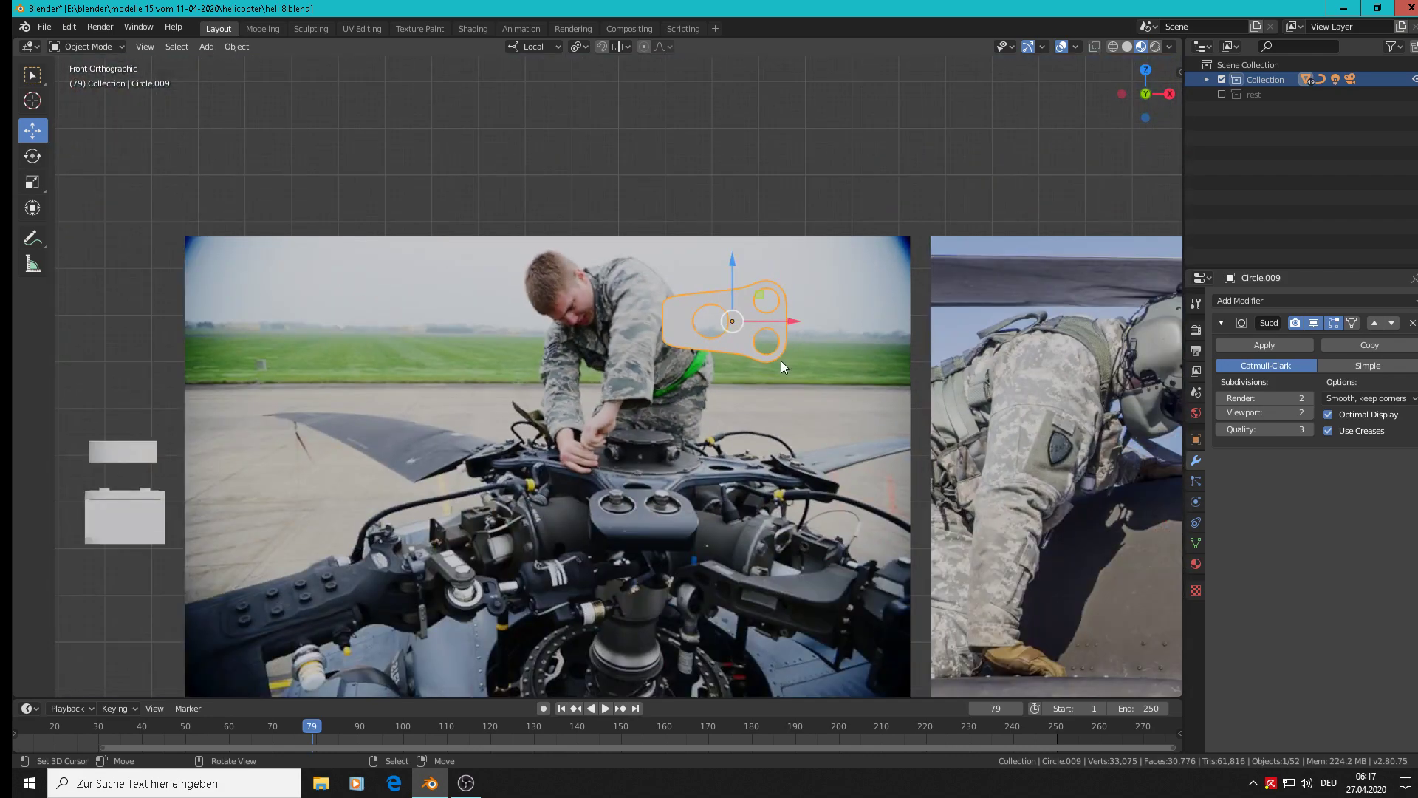
pyautogui.moveTo(740, 291); pyautogui.dragTo(706, 305, button='middle')
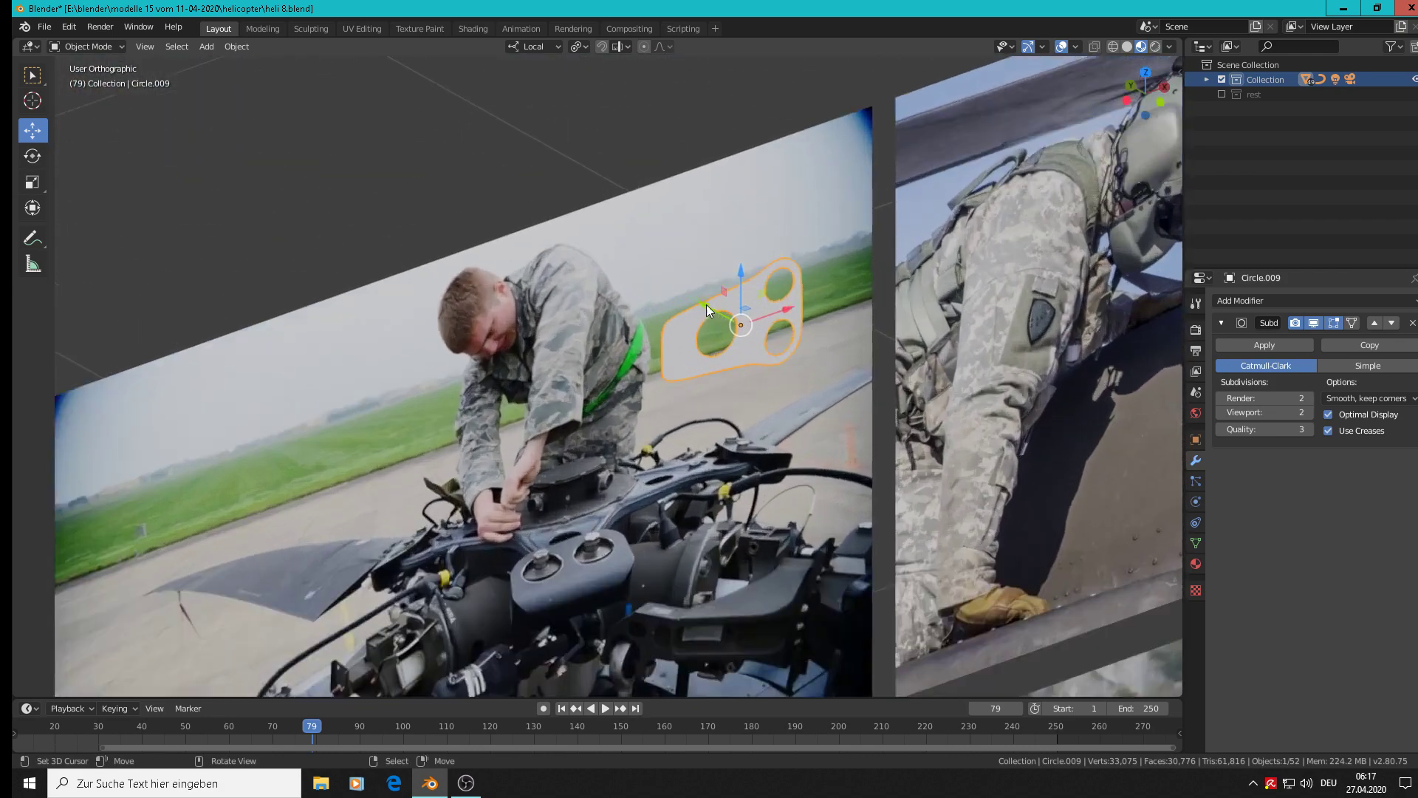
pyautogui.scroll(1, 706, 304)
pyautogui.moveTo(710, 311); pyautogui.dragTo(782, 373)
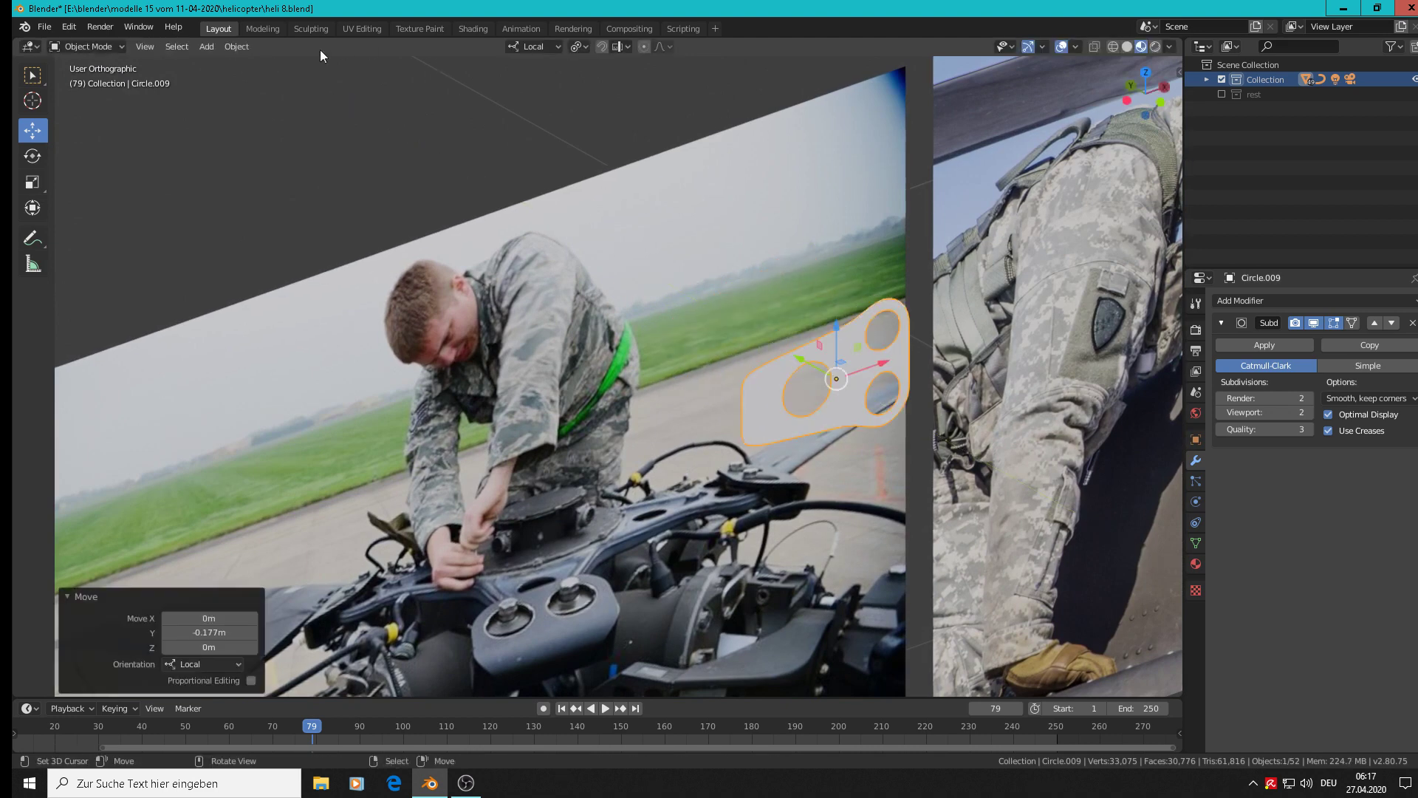
# Apply the plate's rotation and scale.
pyautogui.click(235, 46)
pyautogui.moveTo(270, 121)
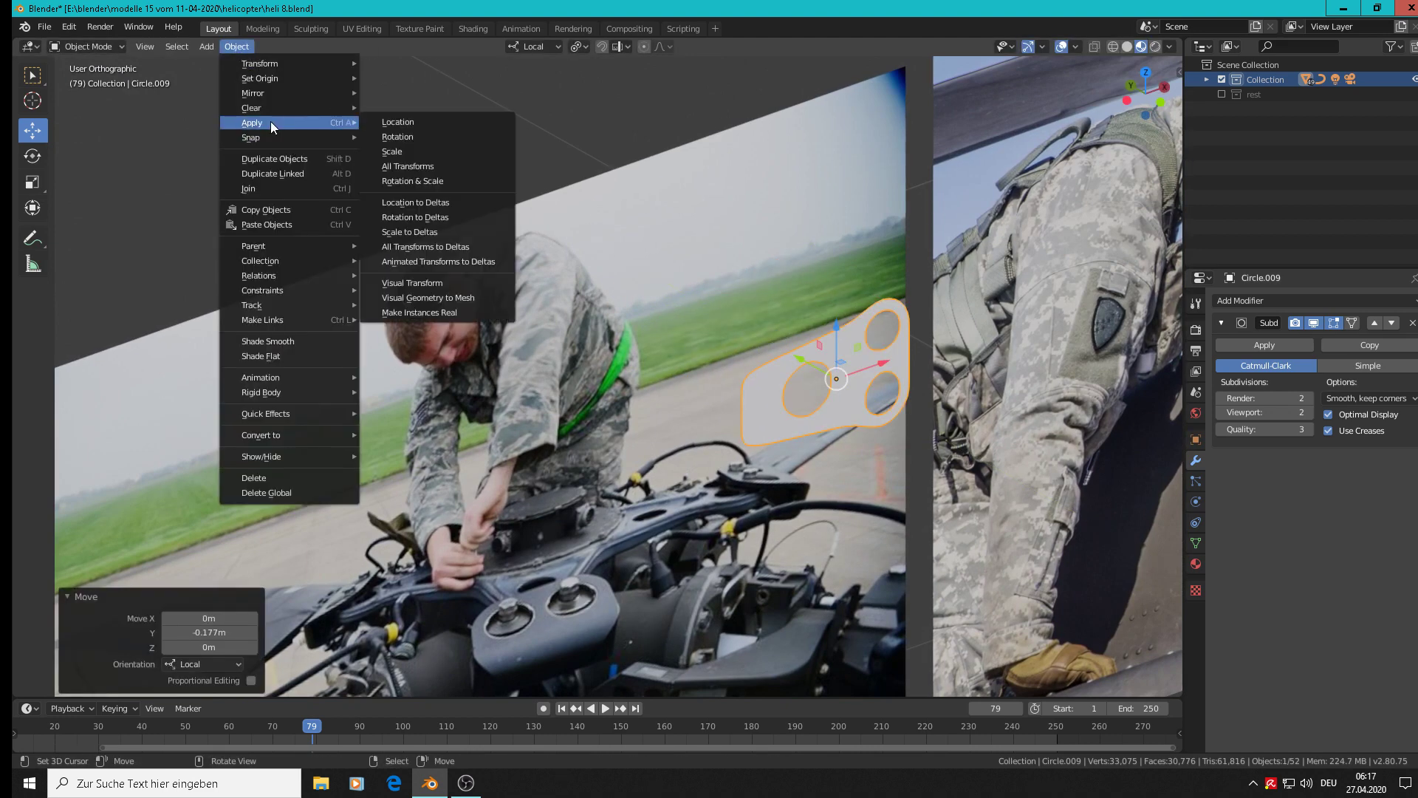
pyautogui.click(451, 180)
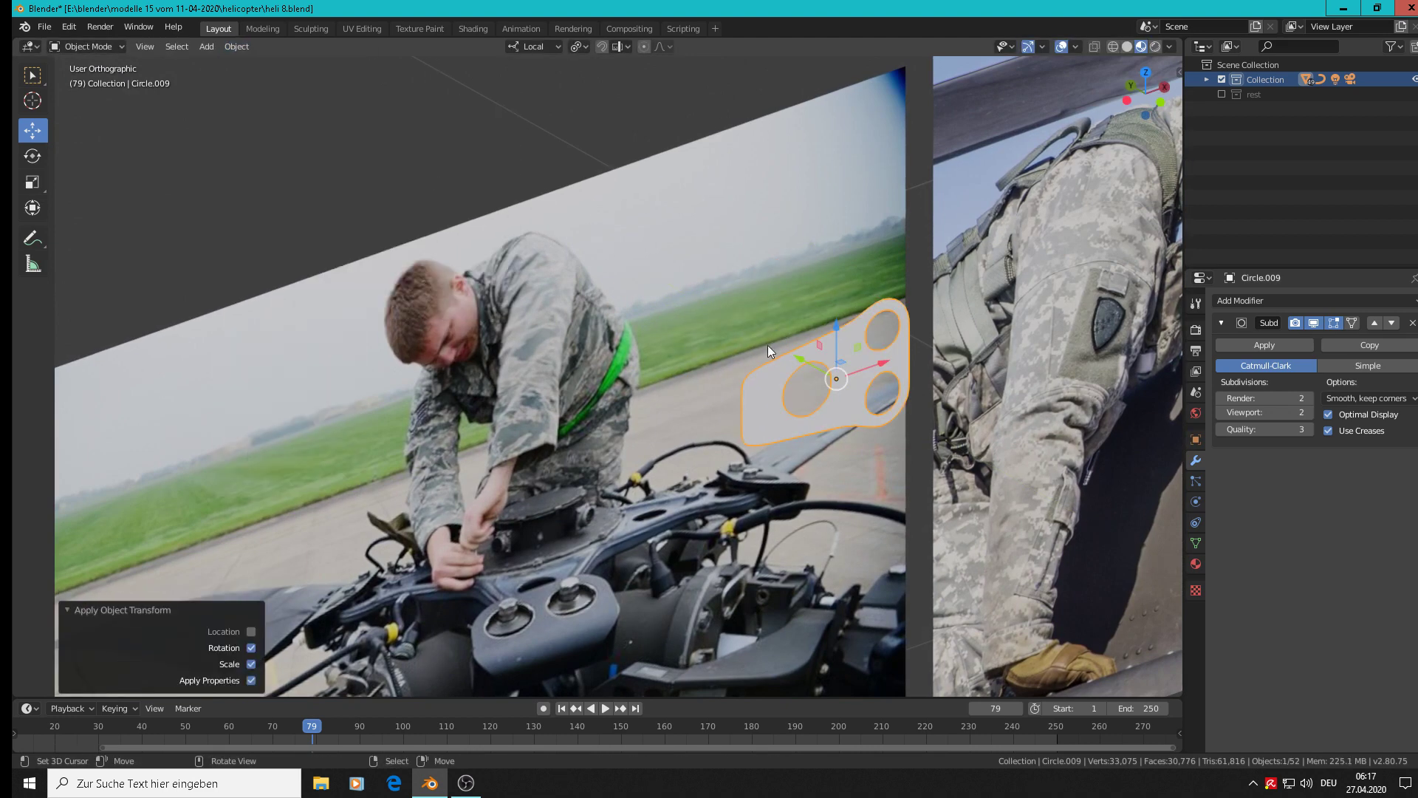
# Extrude all of the plate's faces about 0.0218 m along the local Y axis to give it thickness.
pyautogui.scroll(4, 842, 371)
pyautogui.scroll(-2, 844, 373)
pyautogui.press('Tab')
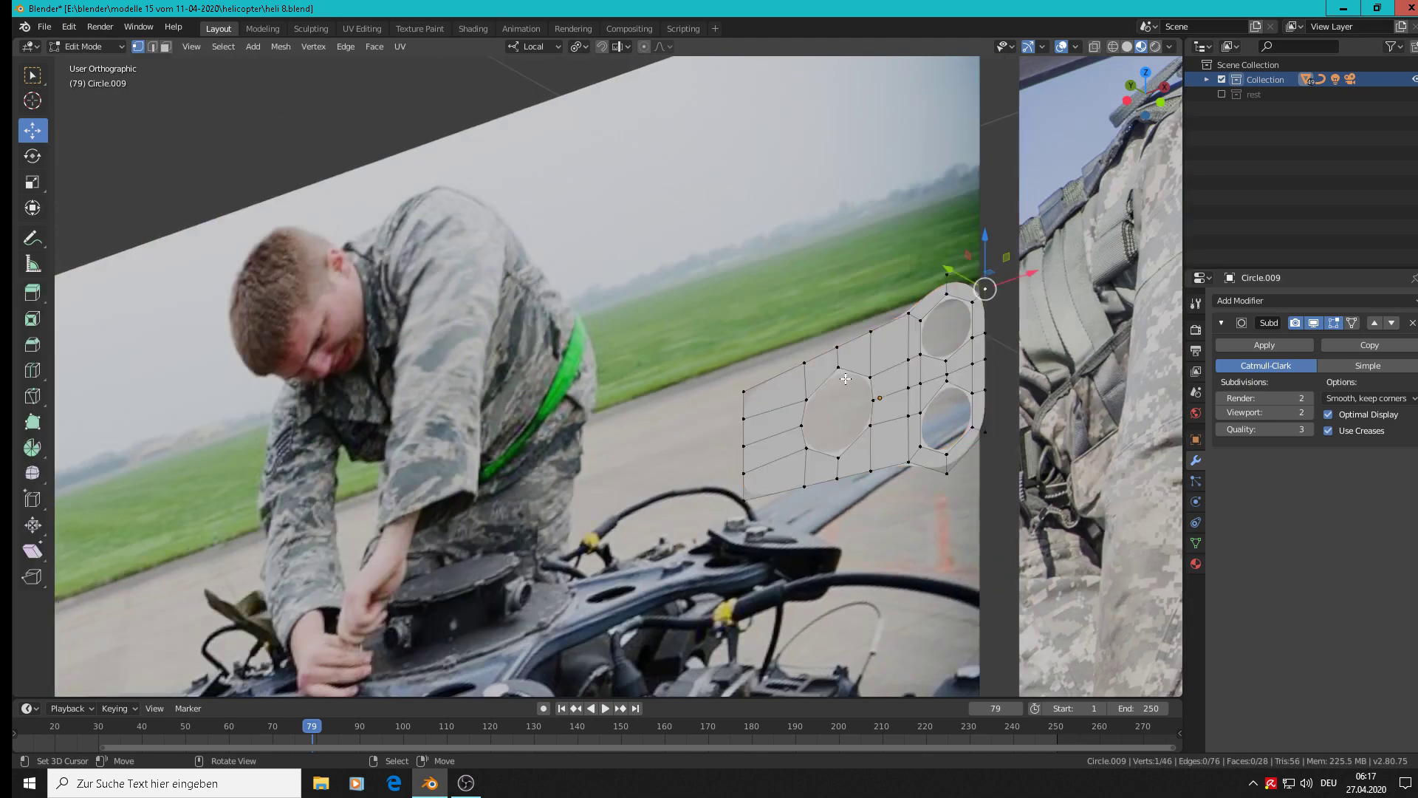
pyautogui.press('a')
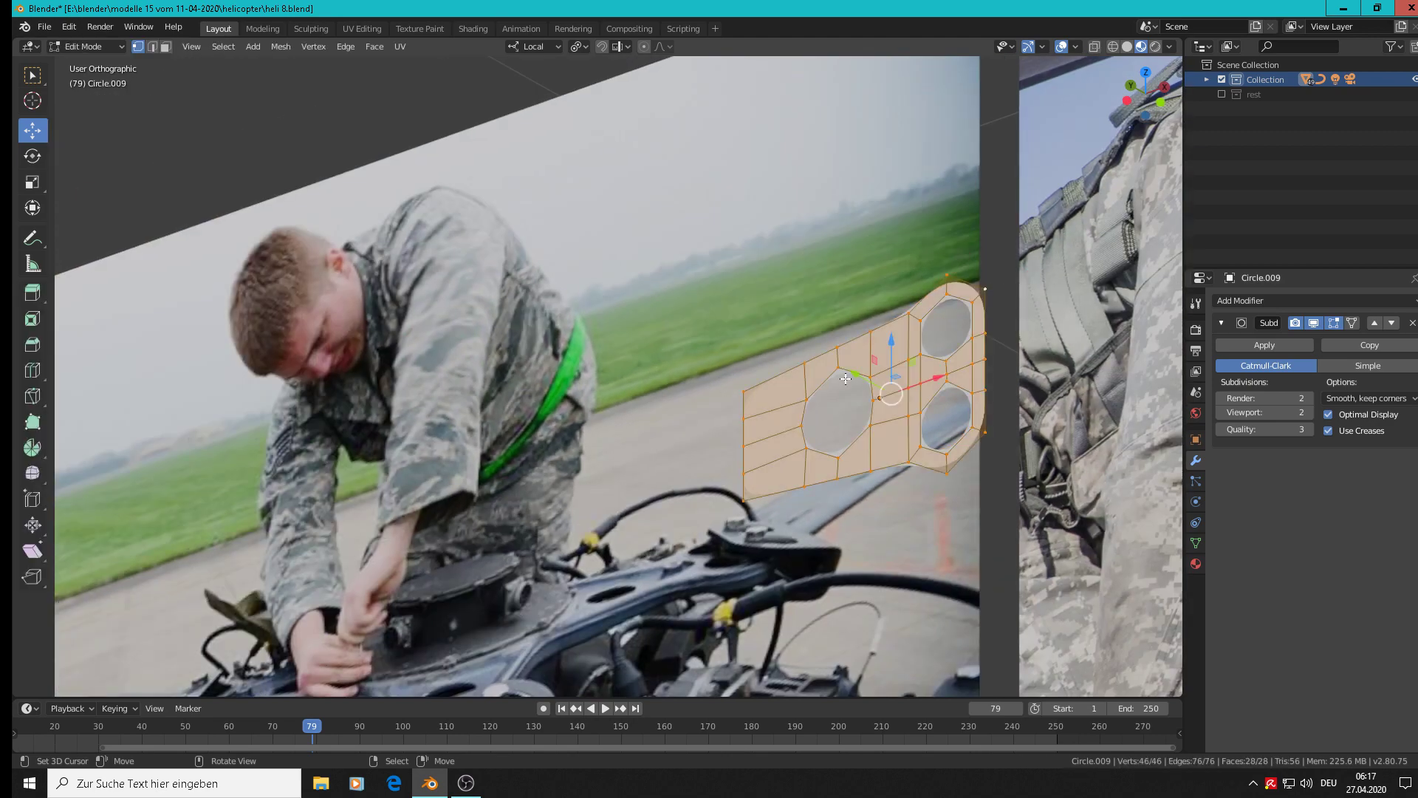
pyautogui.press('e')
pyautogui.rightClick(846, 378)
pyautogui.press('g')
pyautogui.press('z')
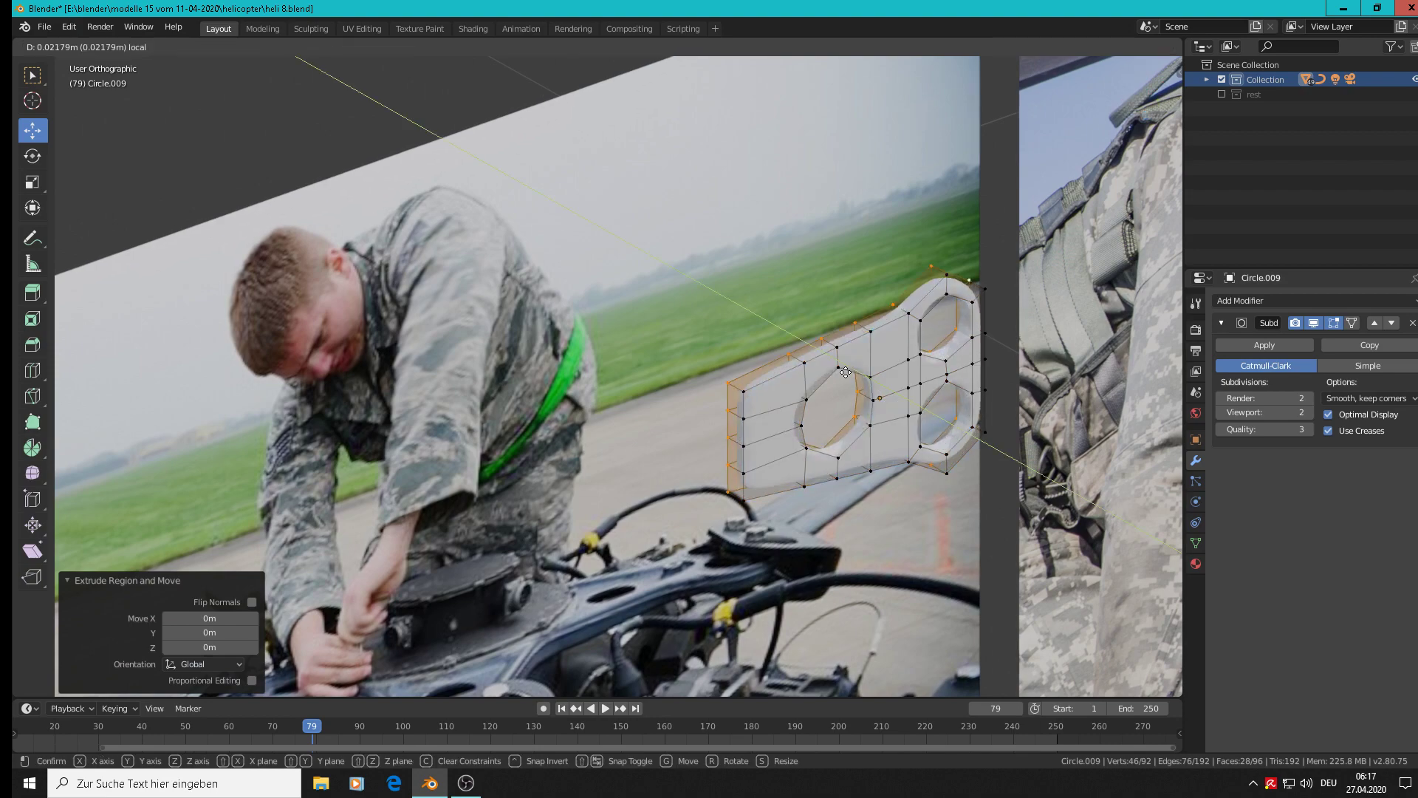
pyautogui.click(846, 372)
pyautogui.scroll(3, 850, 392)
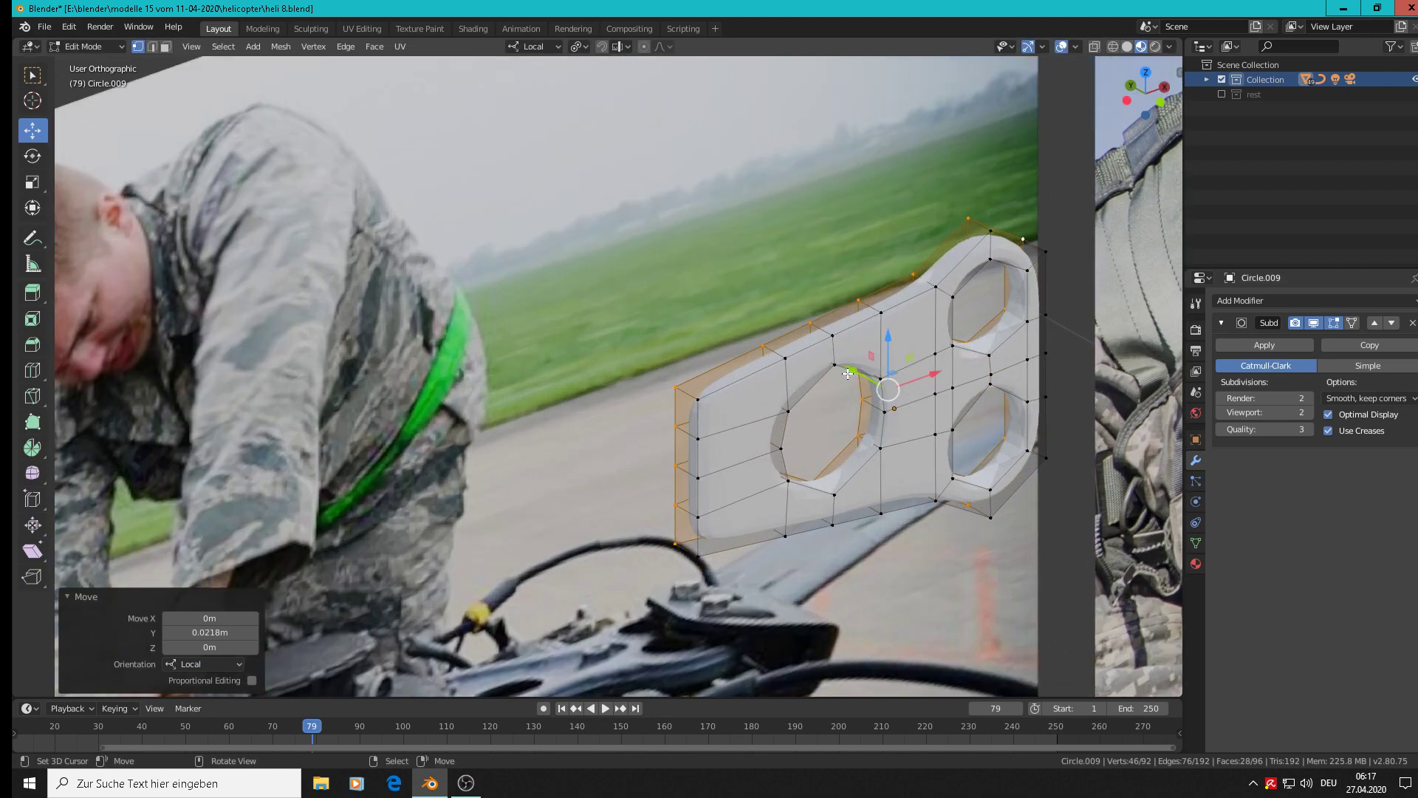
# Leave mesh editing and apply smooth shading to the thickened plate.
pyautogui.press('Tab')
pyautogui.moveTo(894, 421); pyautogui.dragTo(769, 350, button='middle')
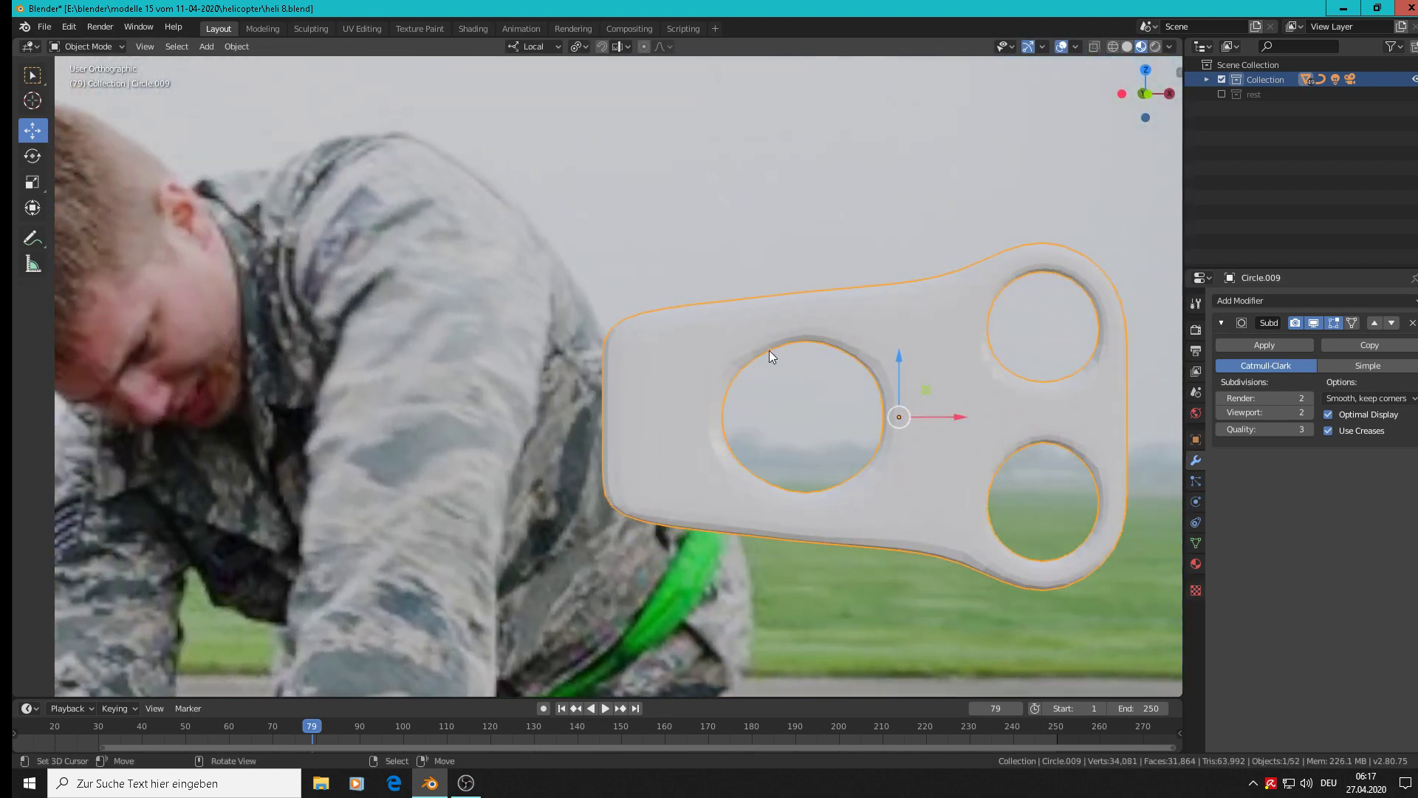
pyautogui.click(236, 46)
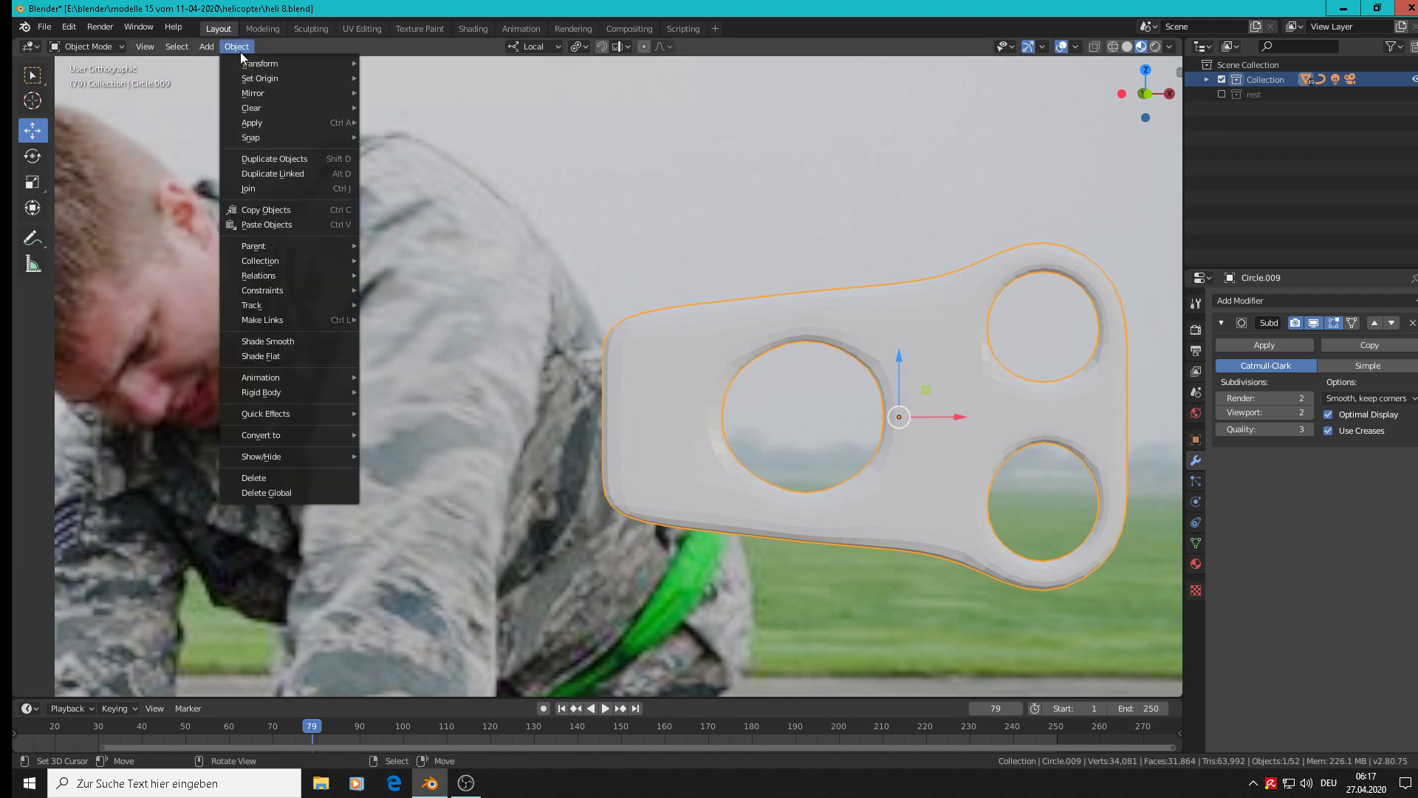
pyautogui.click(263, 342)
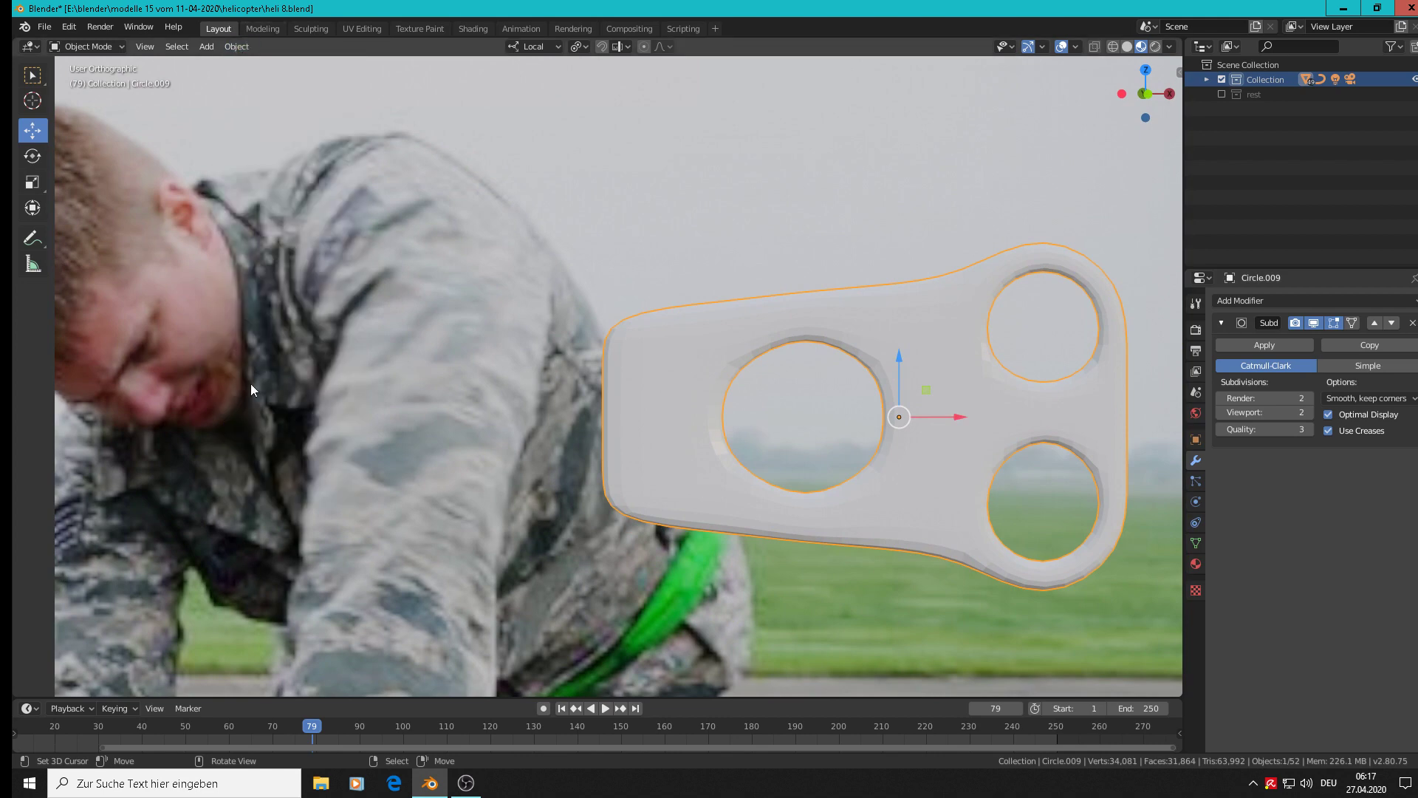
pyautogui.click(236, 47)
pyautogui.click(280, 340)
pyautogui.scroll(1, 751, 391)
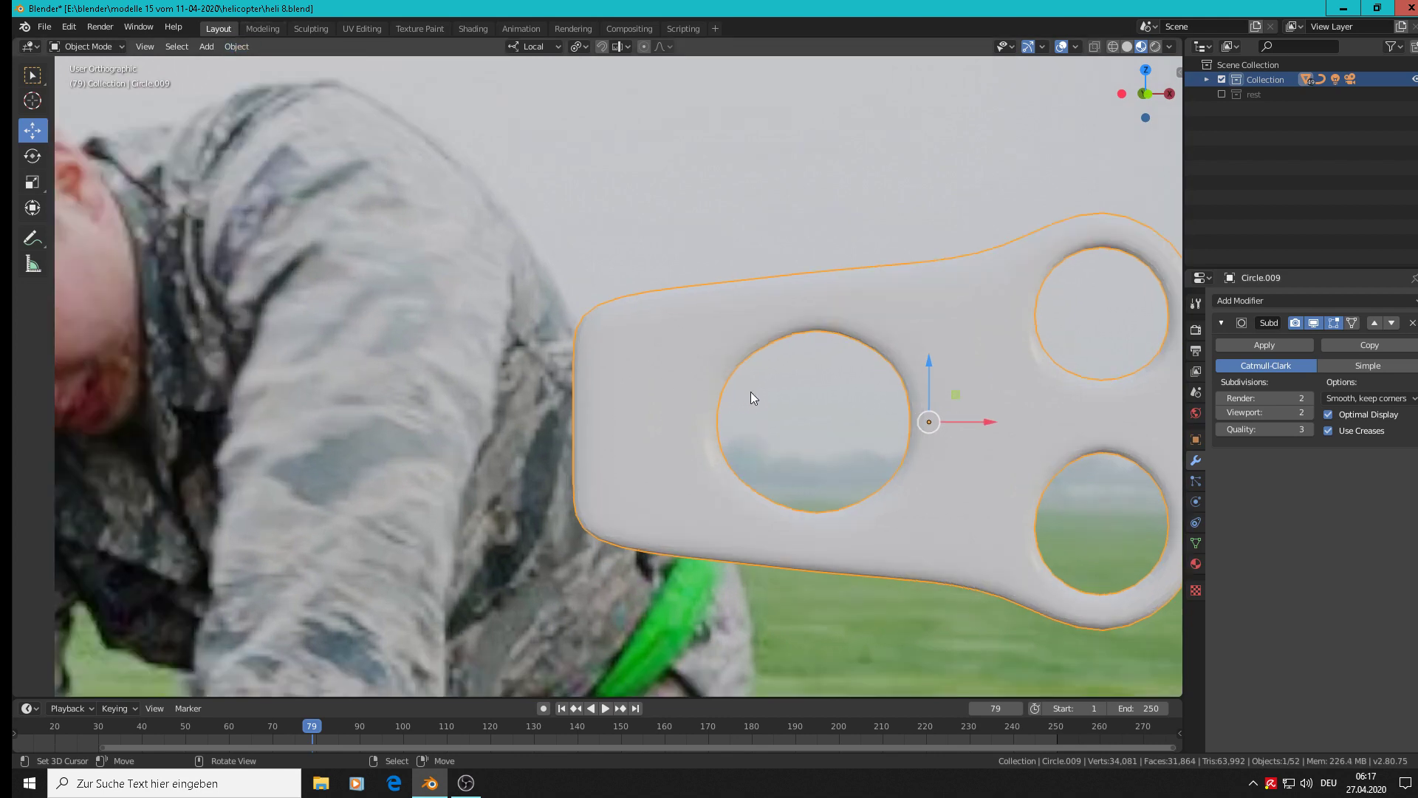
# Add two edge loops around the plate's outer rim, slid close to its opposite faces with factors of about 0.740 and -0.689.
pyautogui.scroll(-2, 750, 391)
pyautogui.moveTo(750, 392); pyautogui.dragTo(822, 374, button='middle')
pyautogui.press('Tab')
pyautogui.hotkey('ctrl', 'r')
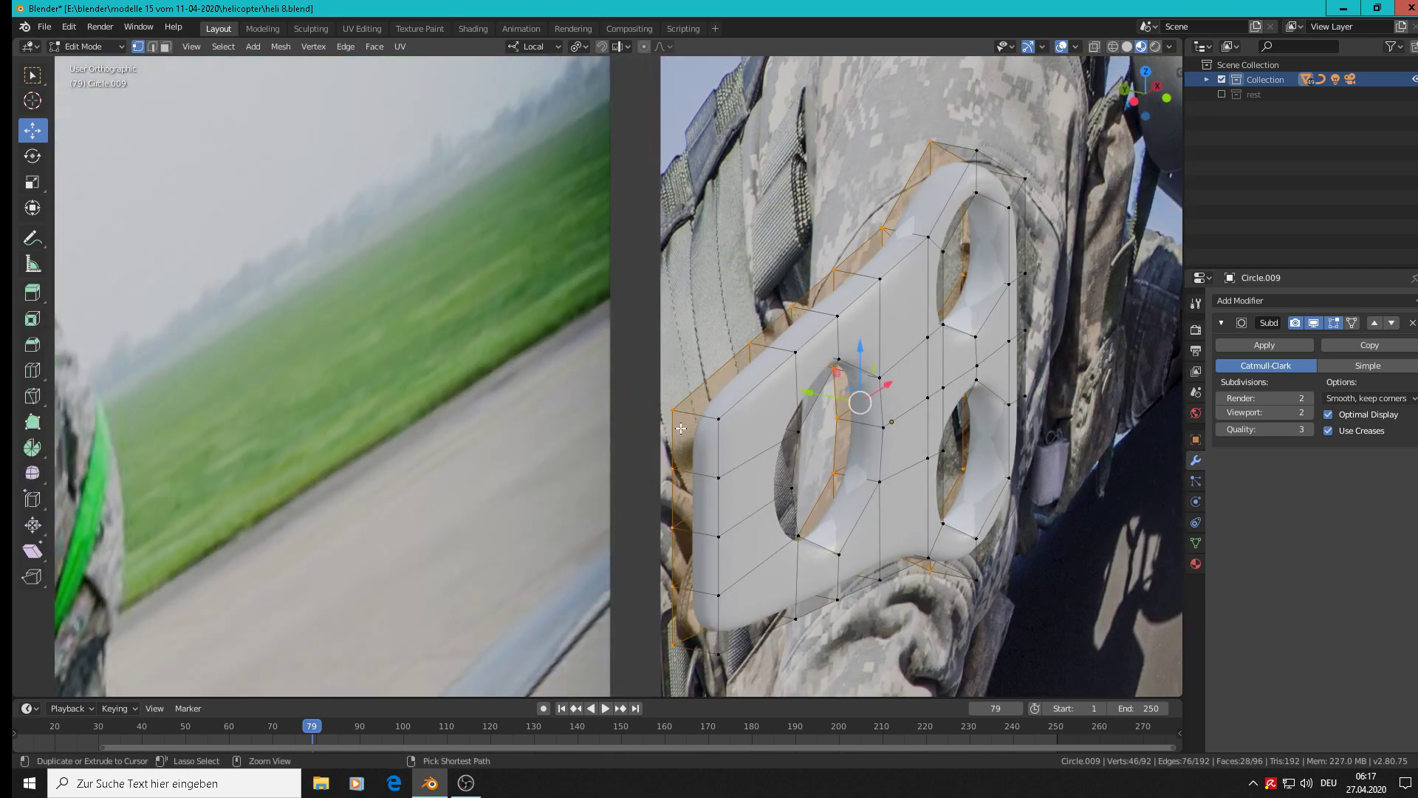
pyautogui.click(704, 413)
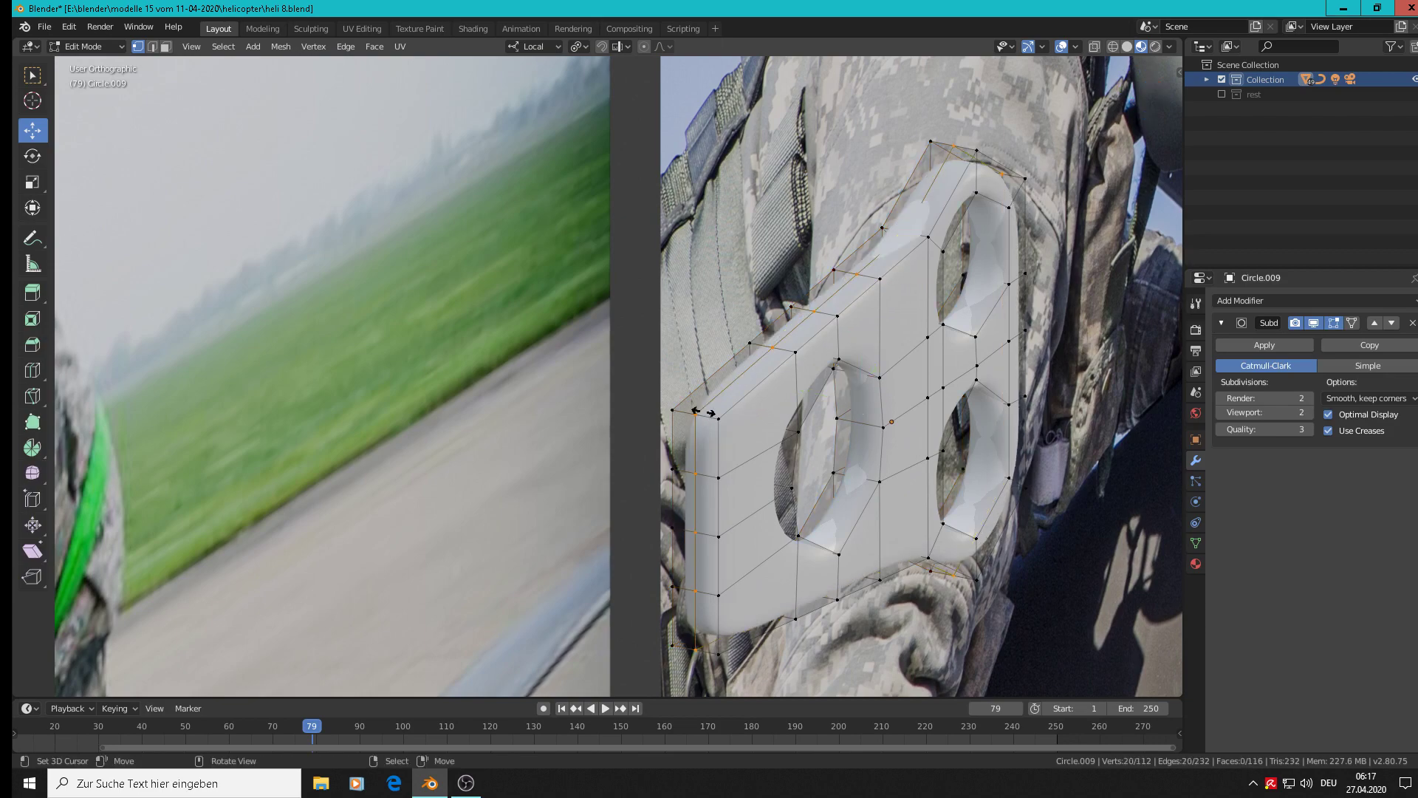
pyautogui.click(698, 412)
pyautogui.click(682, 410)
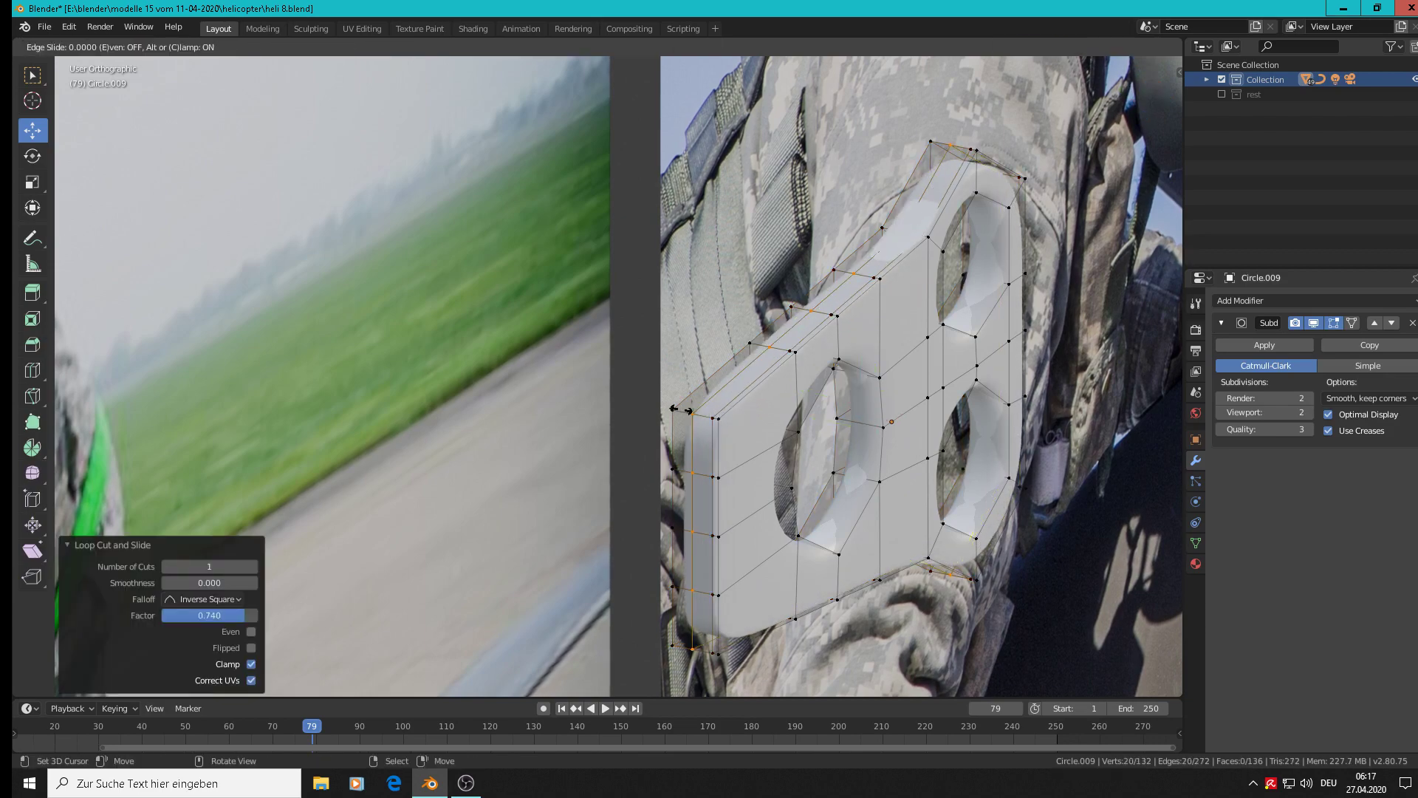
pyautogui.click(674, 407)
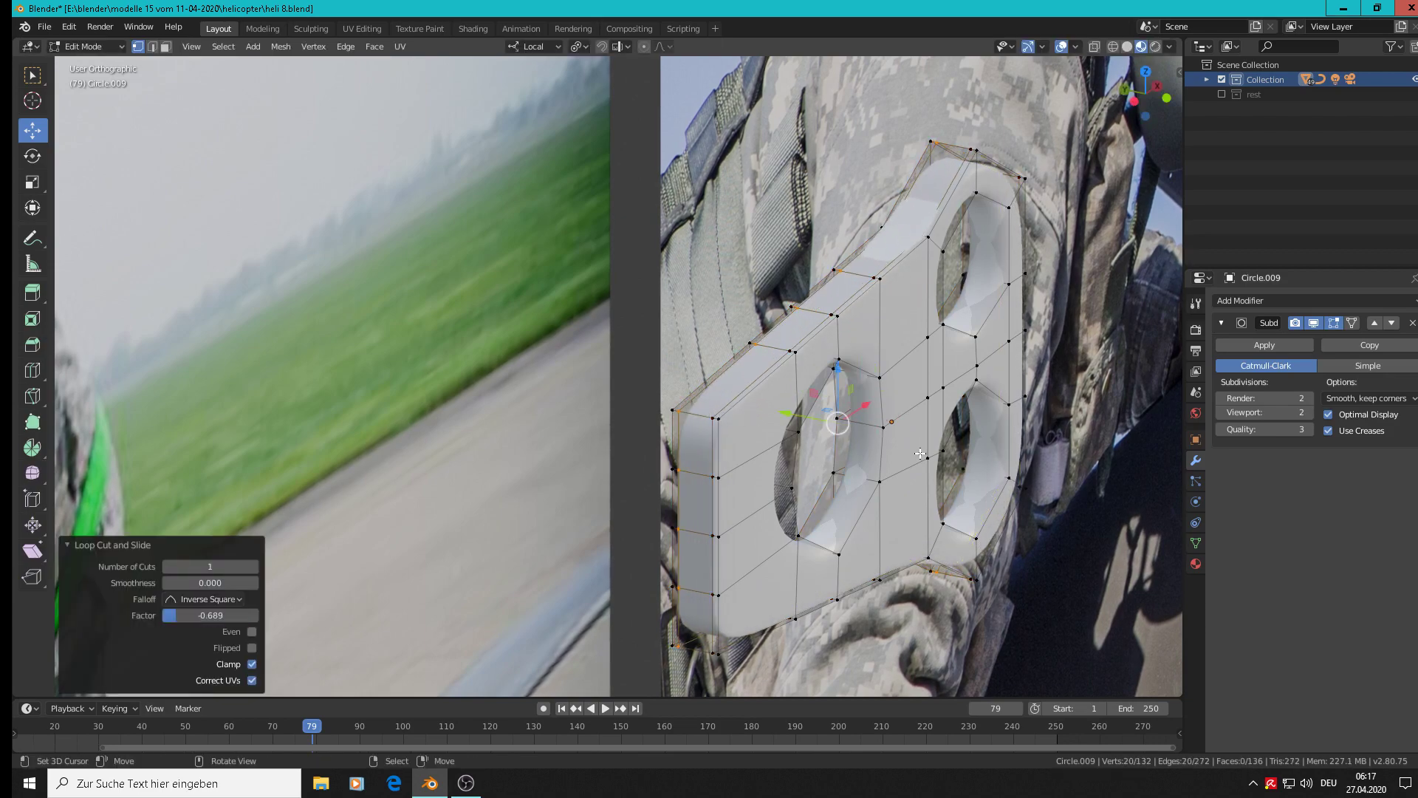
# Add two edge loops inside the large opening's wall, slid toward the opposite faces with factors of about -0.648 and 0.753.
pyautogui.scroll(4, 831, 443)
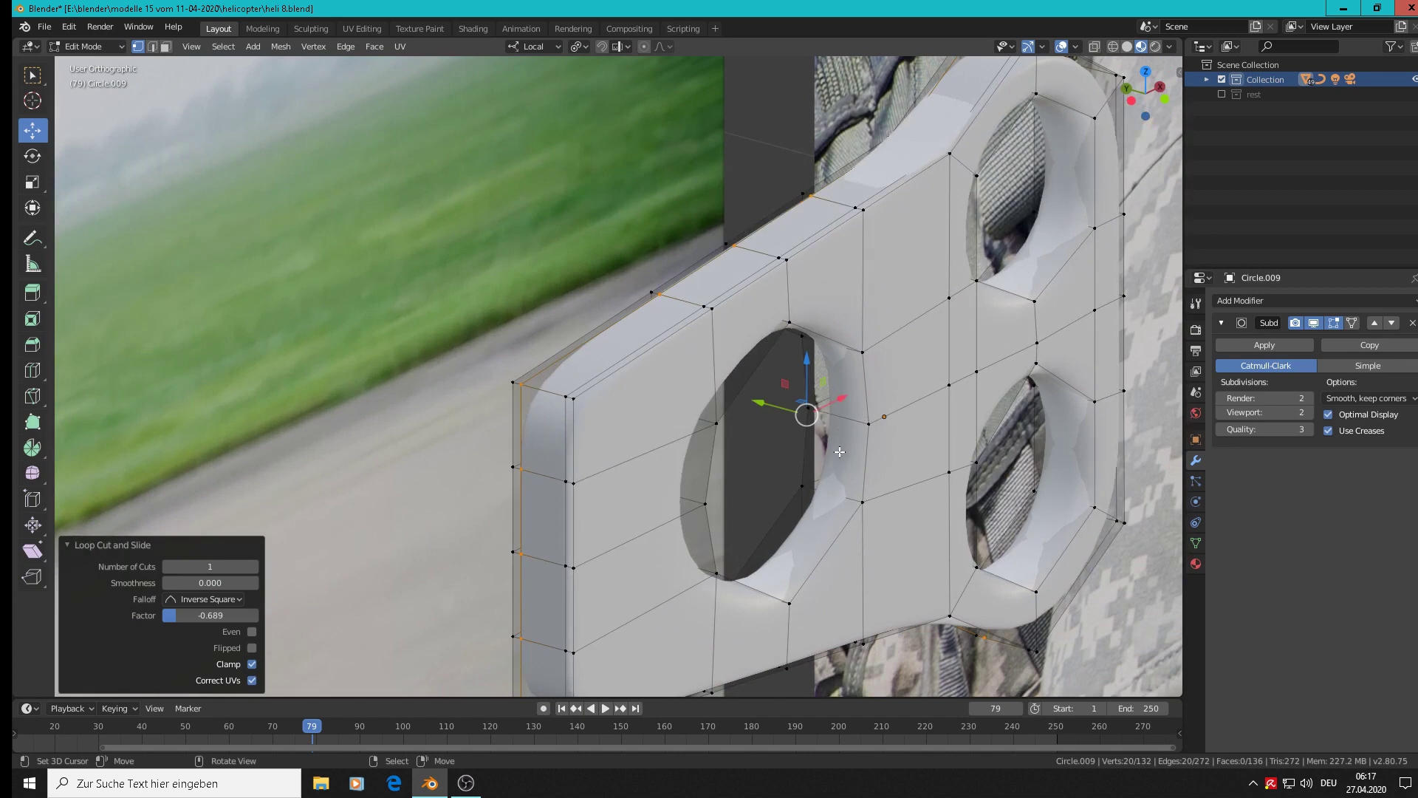
pyautogui.hotkey('ctrl', 'r')
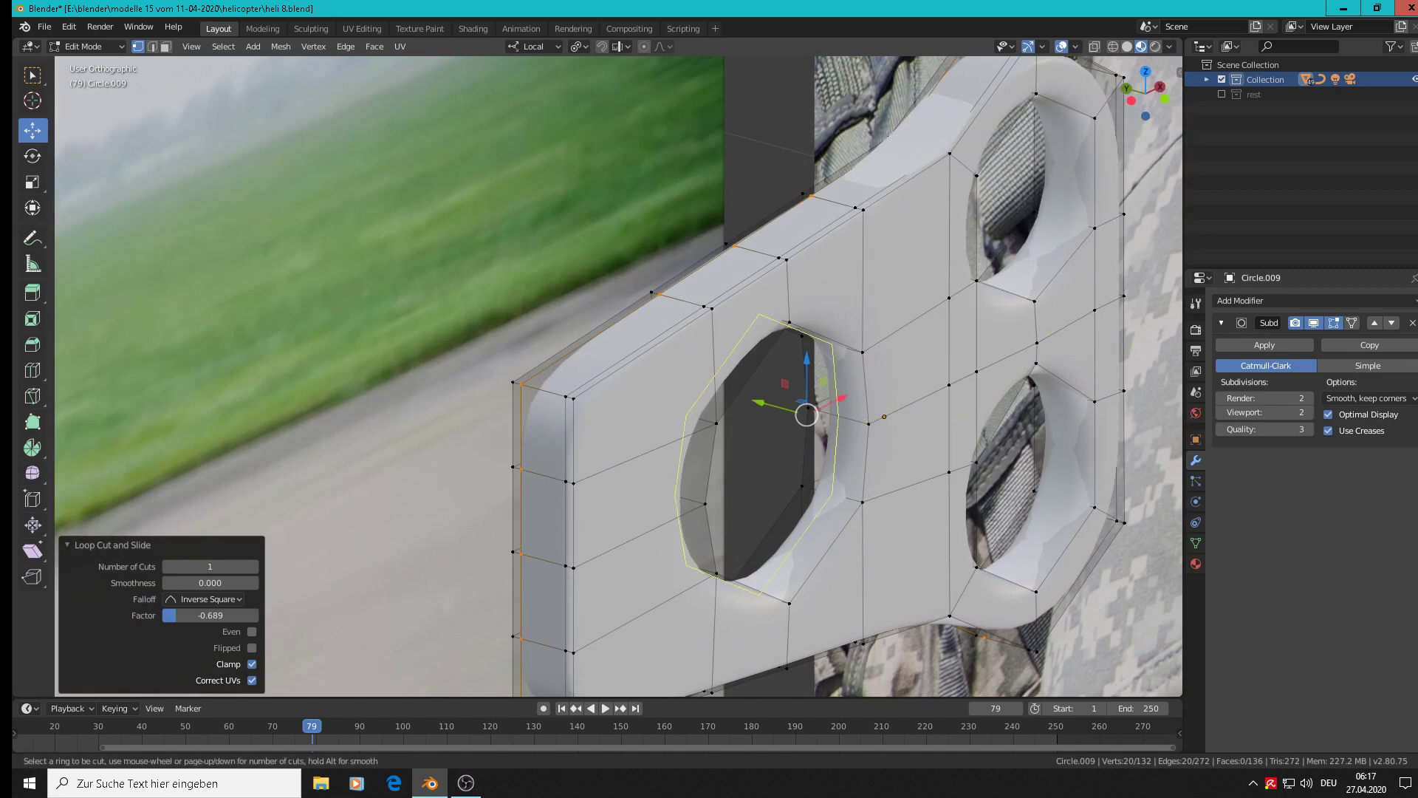
pyautogui.click(813, 413)
pyautogui.click(819, 417)
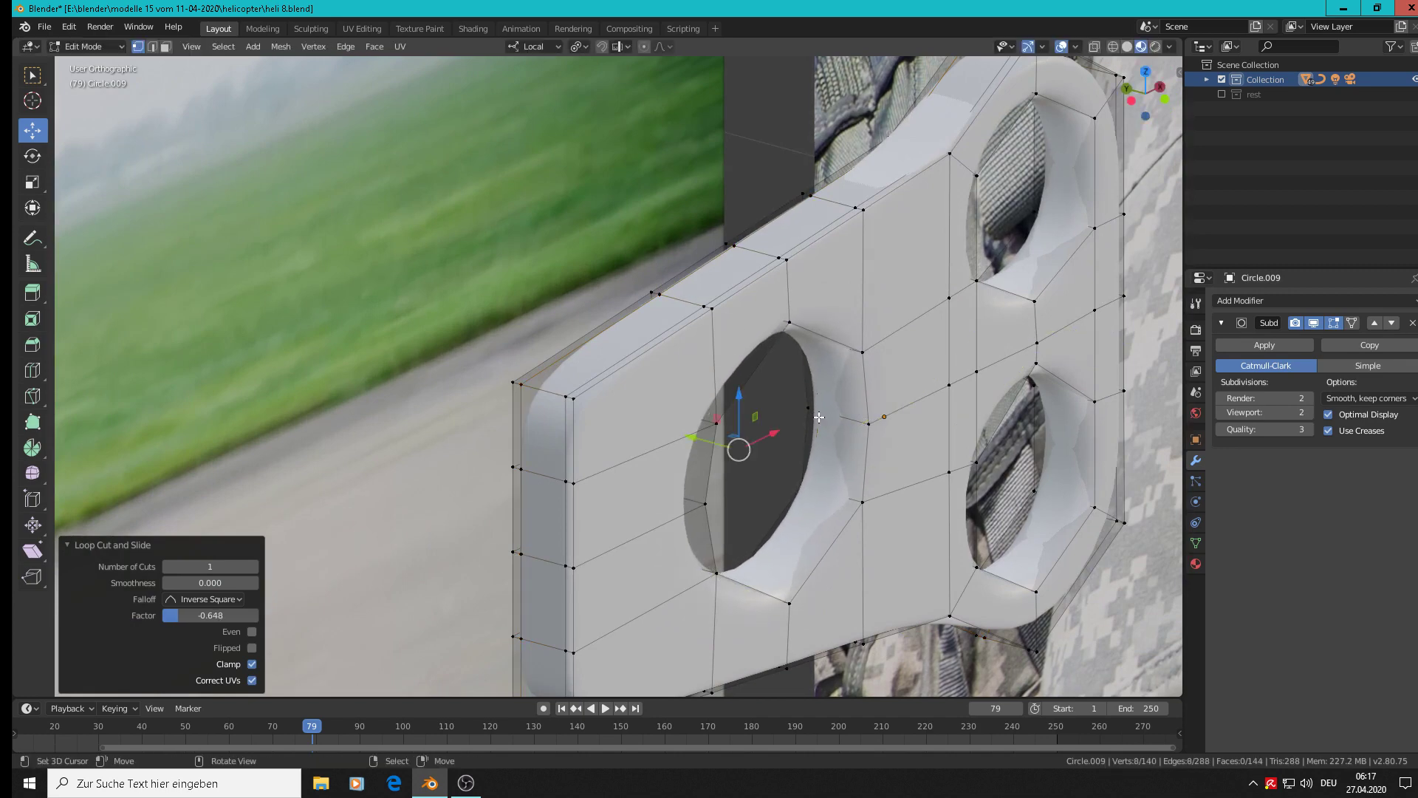
pyautogui.hotkey('ctrl', 'r')
pyautogui.click(828, 419)
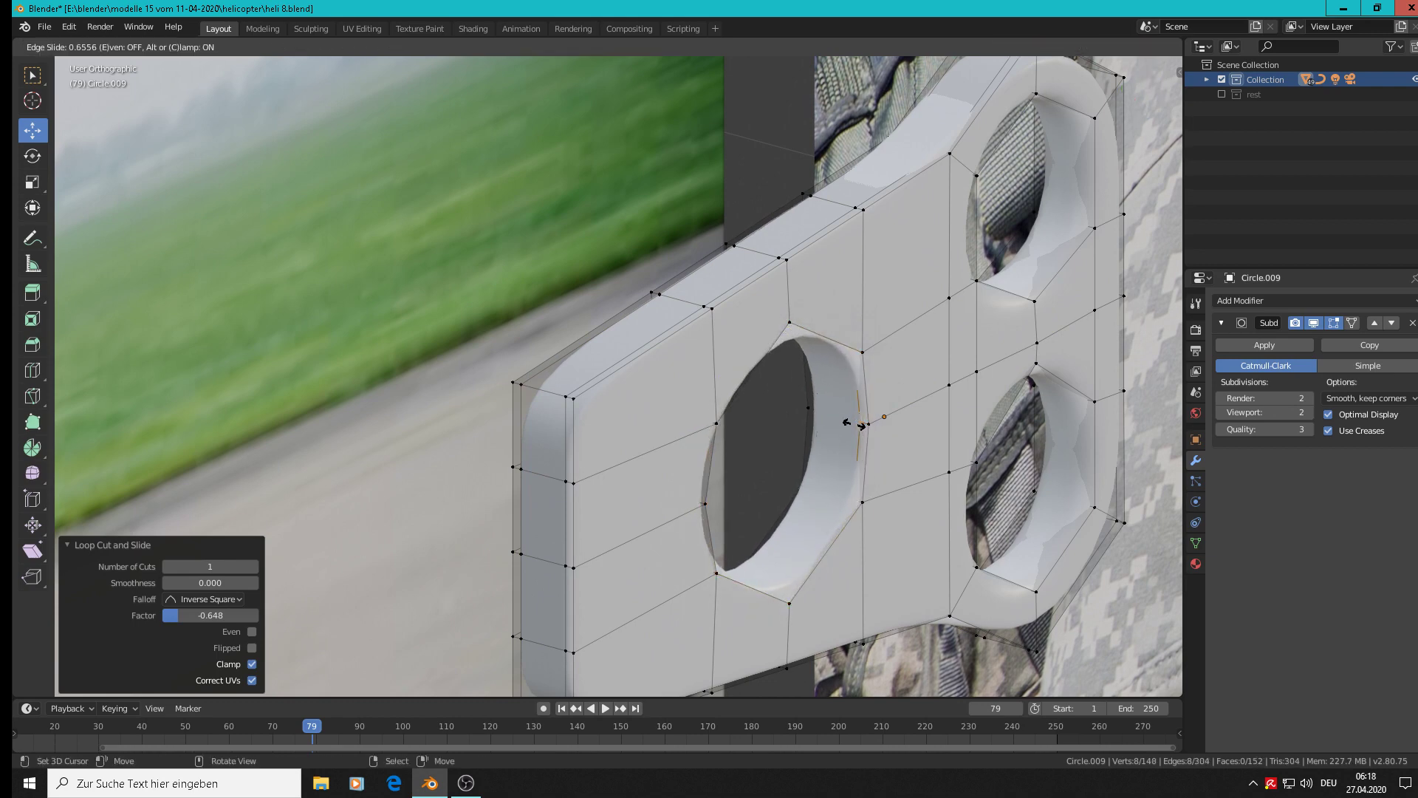
pyautogui.click(856, 418)
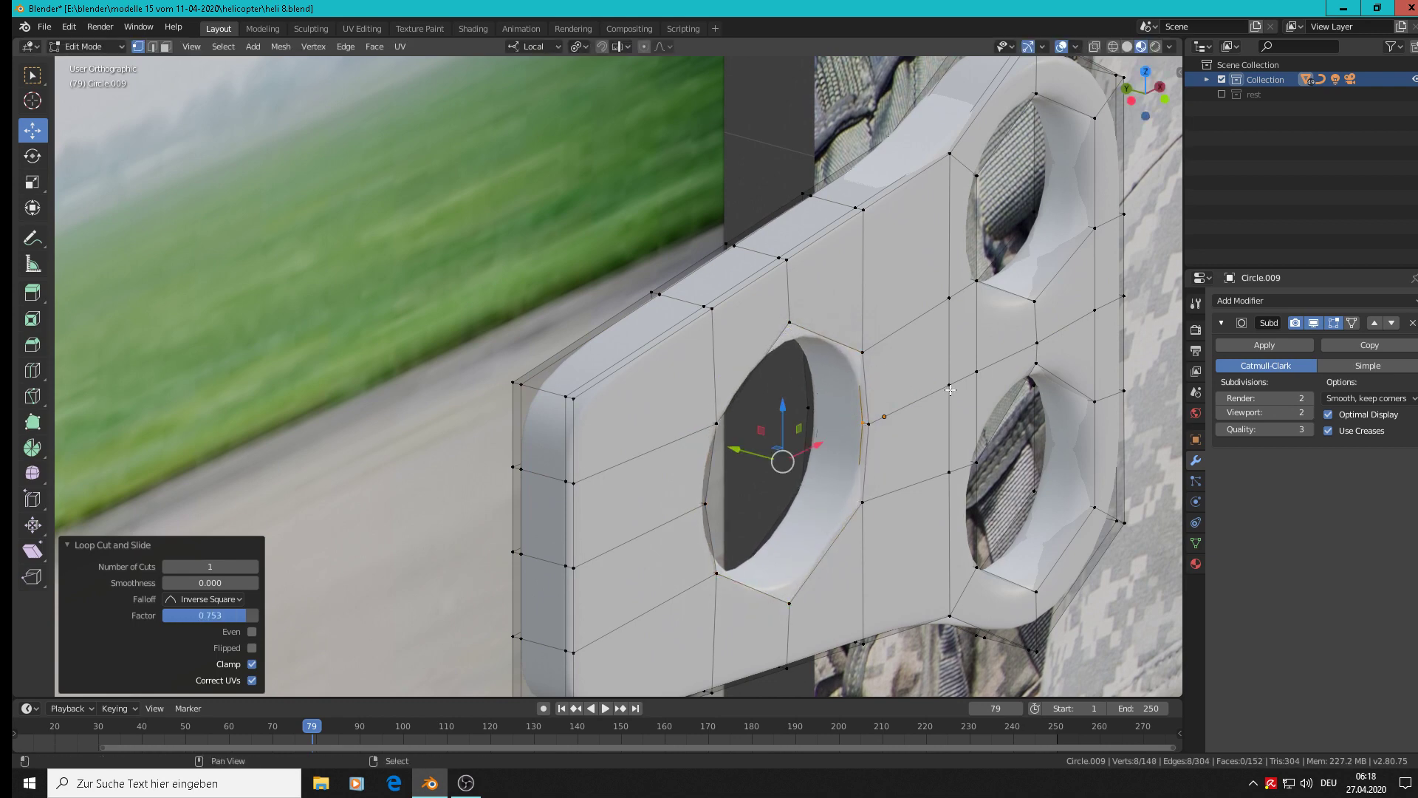
# Add two edge loops inside the upper small opening's wall, with slide factors of about -0.313 and 0.506.
pyautogui.keyDown('shift'); pyautogui.moveTo(831, 426); pyautogui.dragTo(395, 471, button='middle'); pyautogui.keyUp('shift')
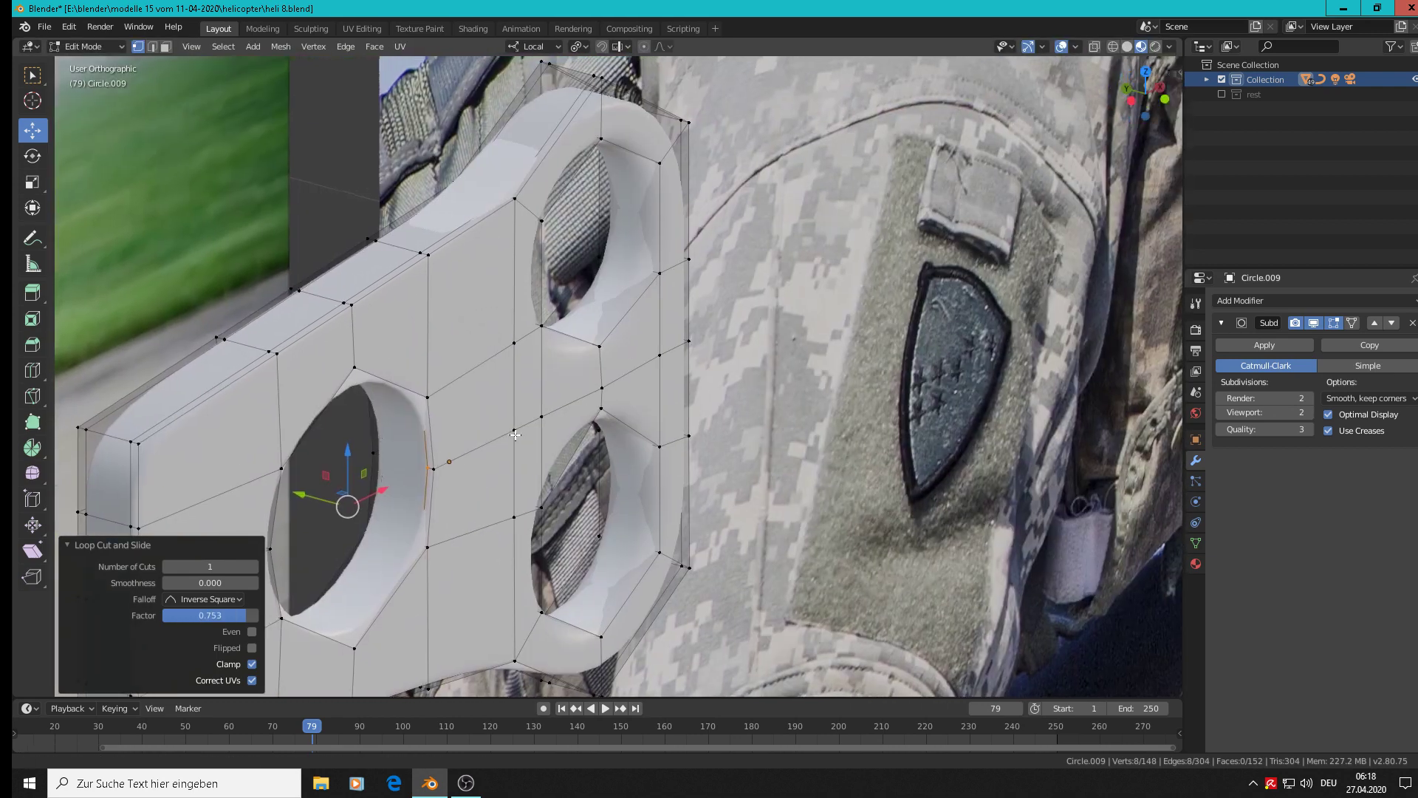
pyautogui.hotkey('ctrl', 'r')
pyautogui.click(609, 263)
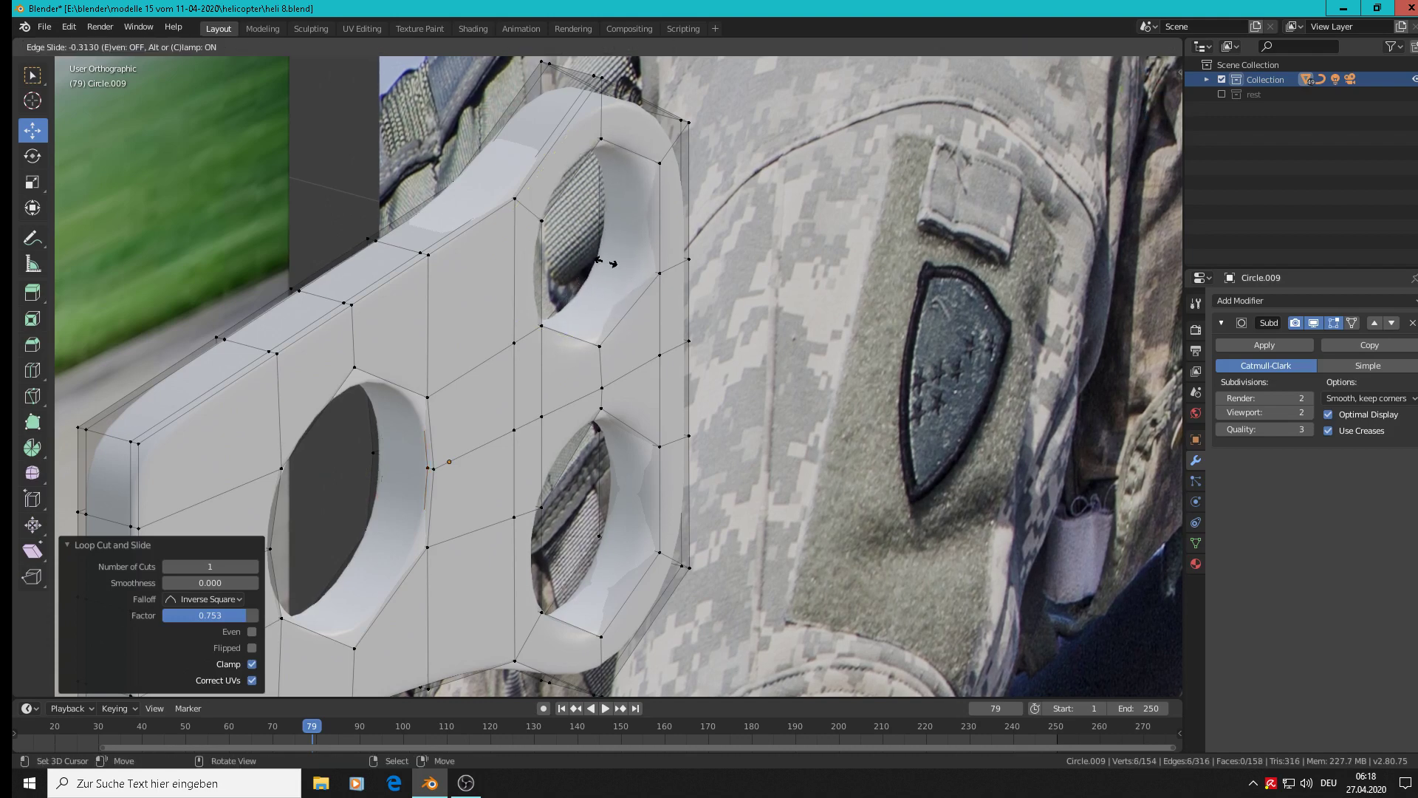
pyautogui.click(628, 270)
pyautogui.hotkey('ctrl', 'r')
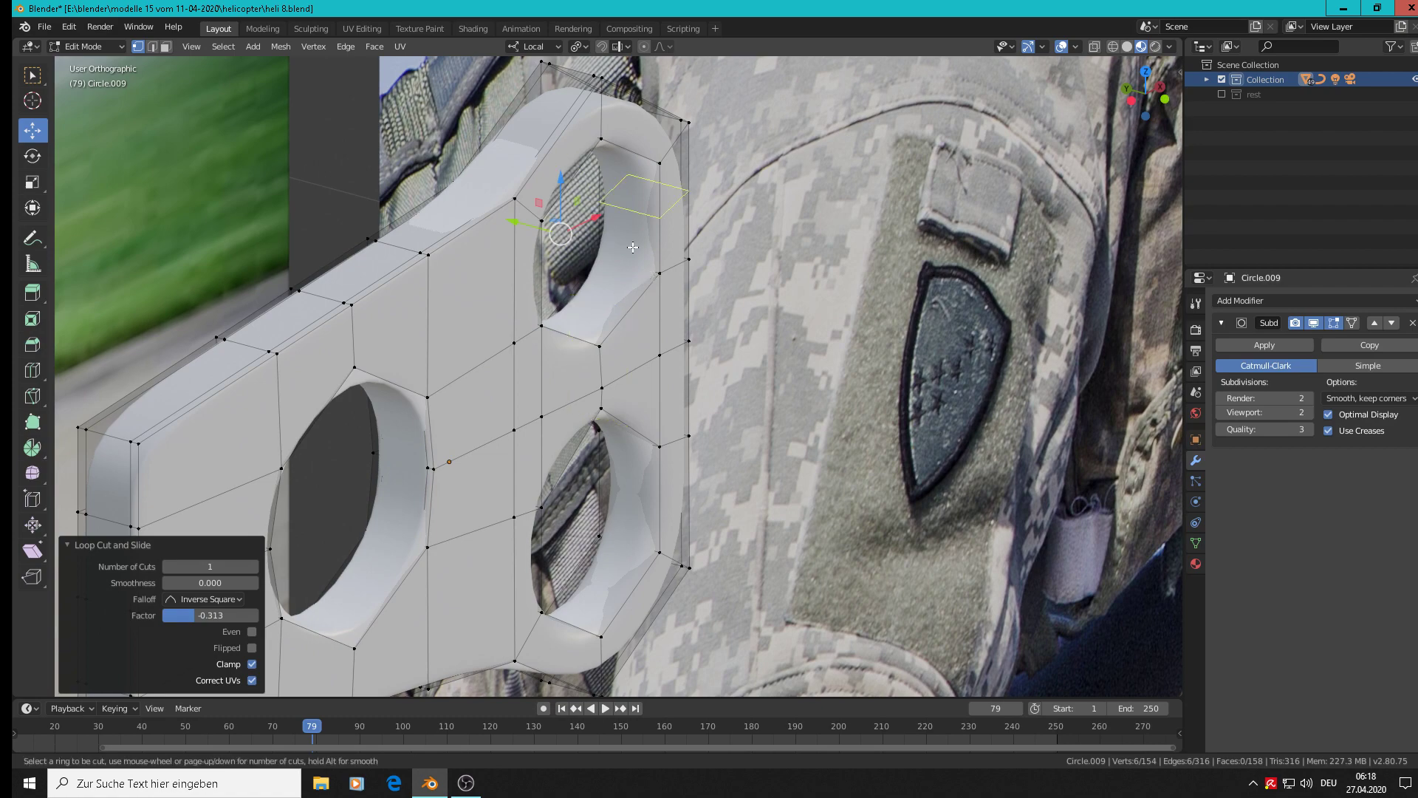
pyautogui.click(640, 268)
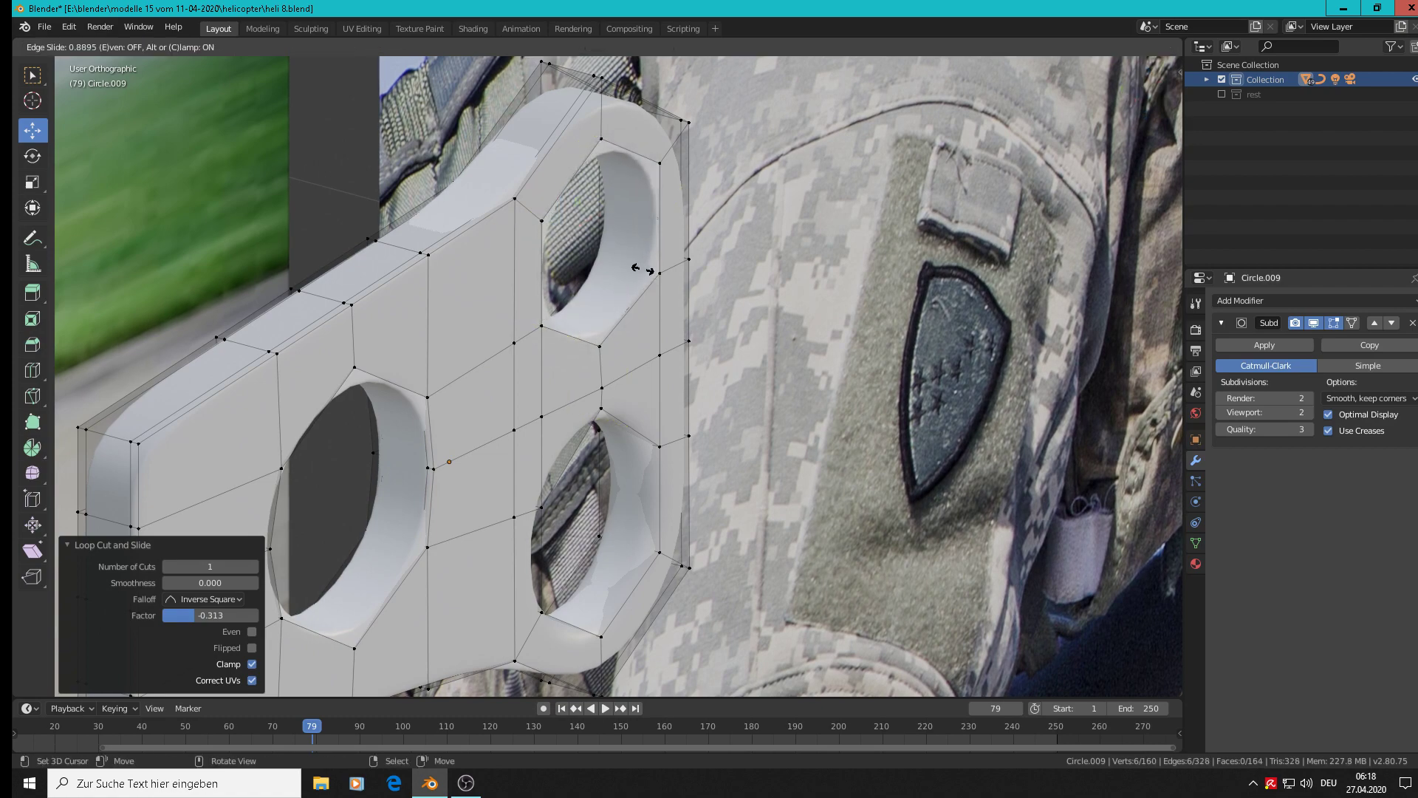
pyautogui.click(636, 268)
# Add two edge loops inside the lower small opening's wall, the first with a slide factor of about -0.700, and leave mesh editing.
pyautogui.scroll(-2, 683, 304)
pyautogui.scroll(4, 682, 304)
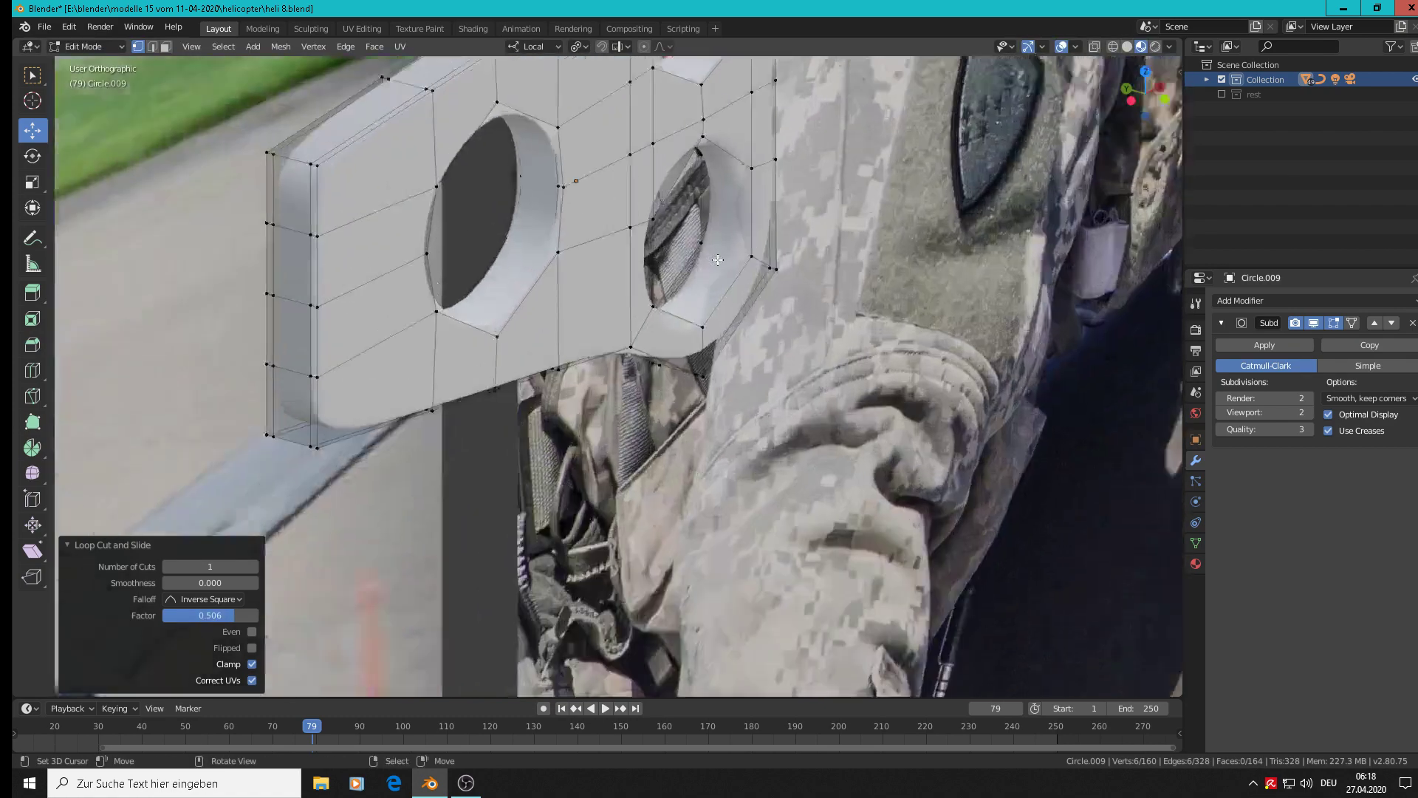
pyautogui.hotkey('ctrl', 'r')
pyautogui.click(717, 270)
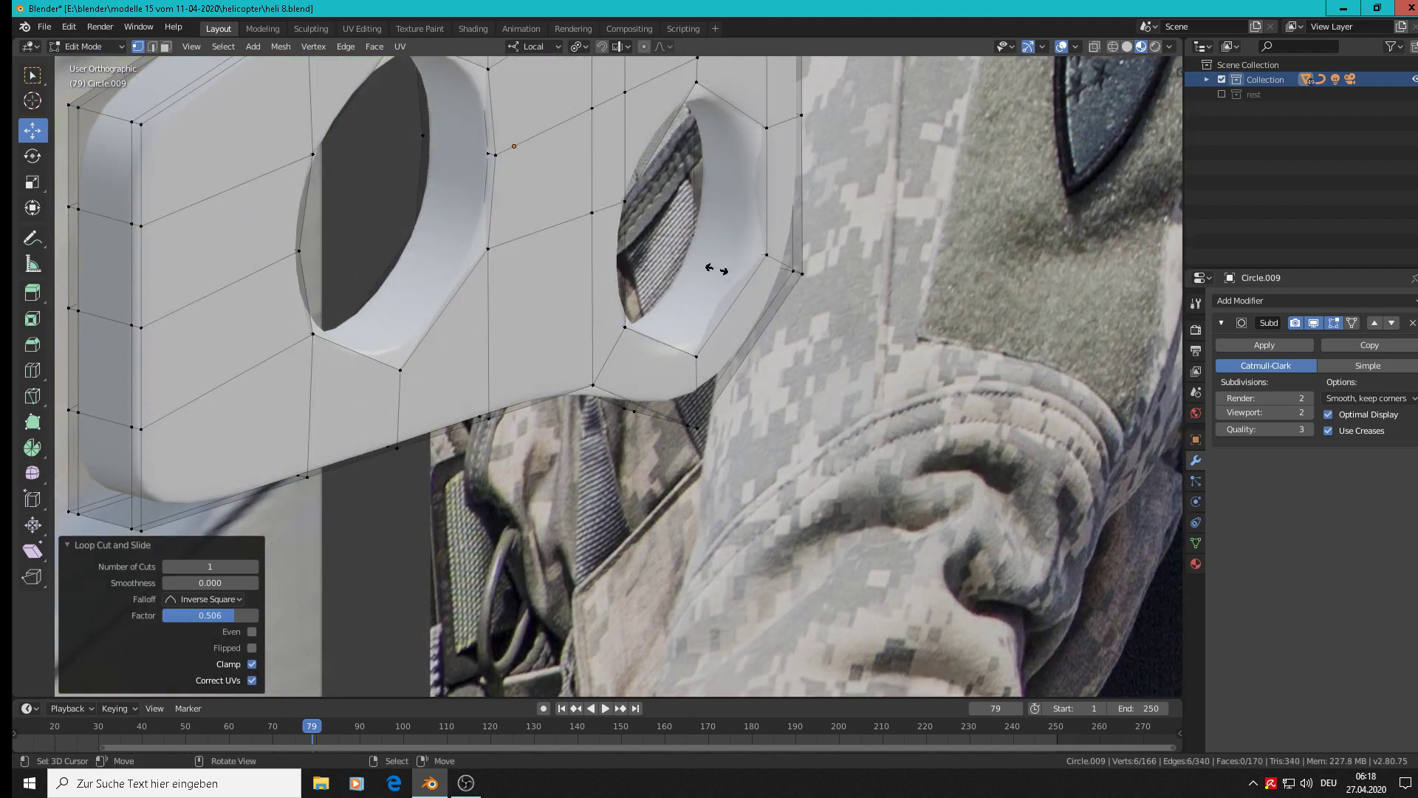
pyautogui.click(739, 255)
pyautogui.hotkey('ctrl', 'r')
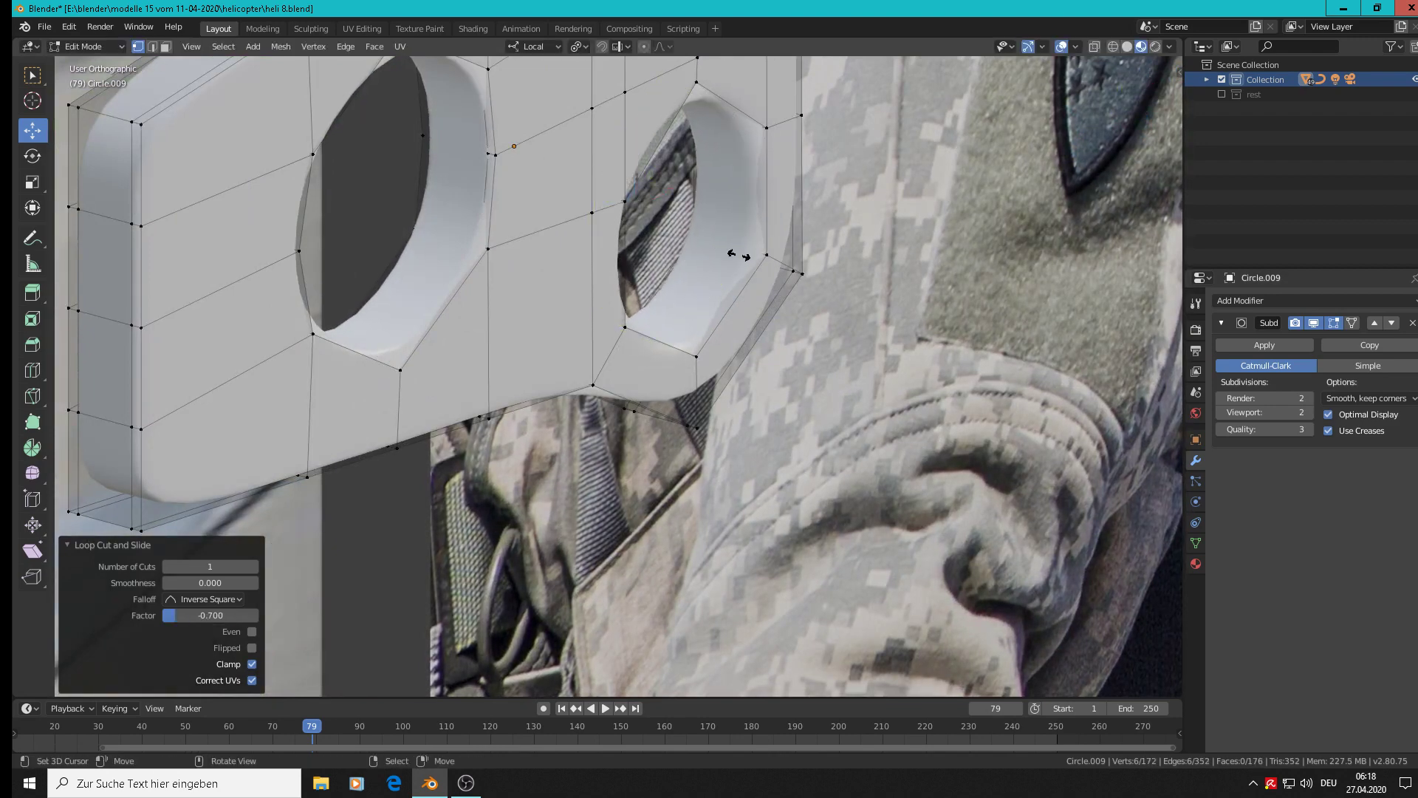
pyautogui.click(746, 258)
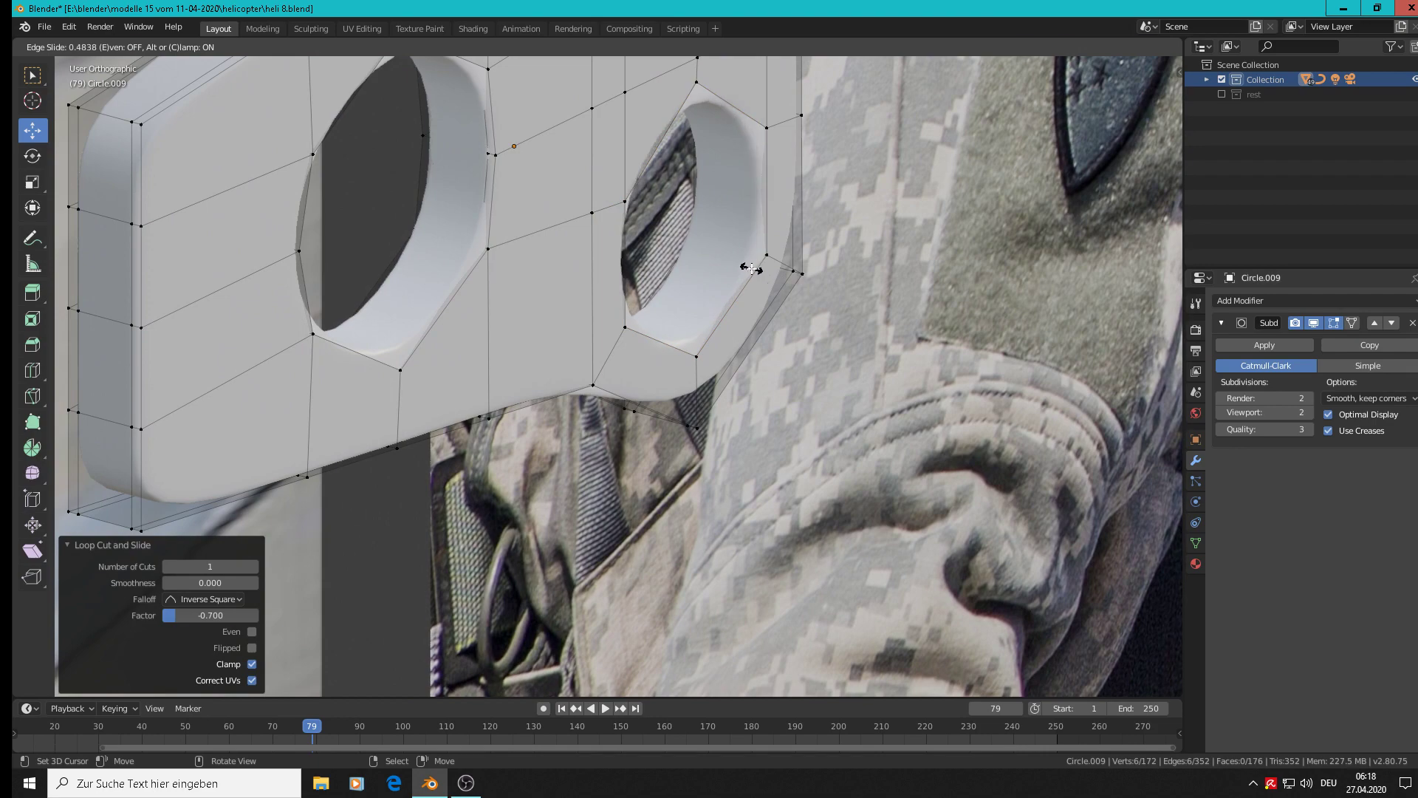
pyautogui.click(757, 270)
pyautogui.scroll(-3, 750, 288)
pyautogui.press('Tab')
# Reopen the plate's mesh for editing and select only the vertices along its narrow end edge.
pyautogui.scroll(4, 748, 298)
pyautogui.moveTo(573, 279); pyautogui.dragTo(496, 241, button='middle')
pyautogui.scroll(-3, 497, 240)
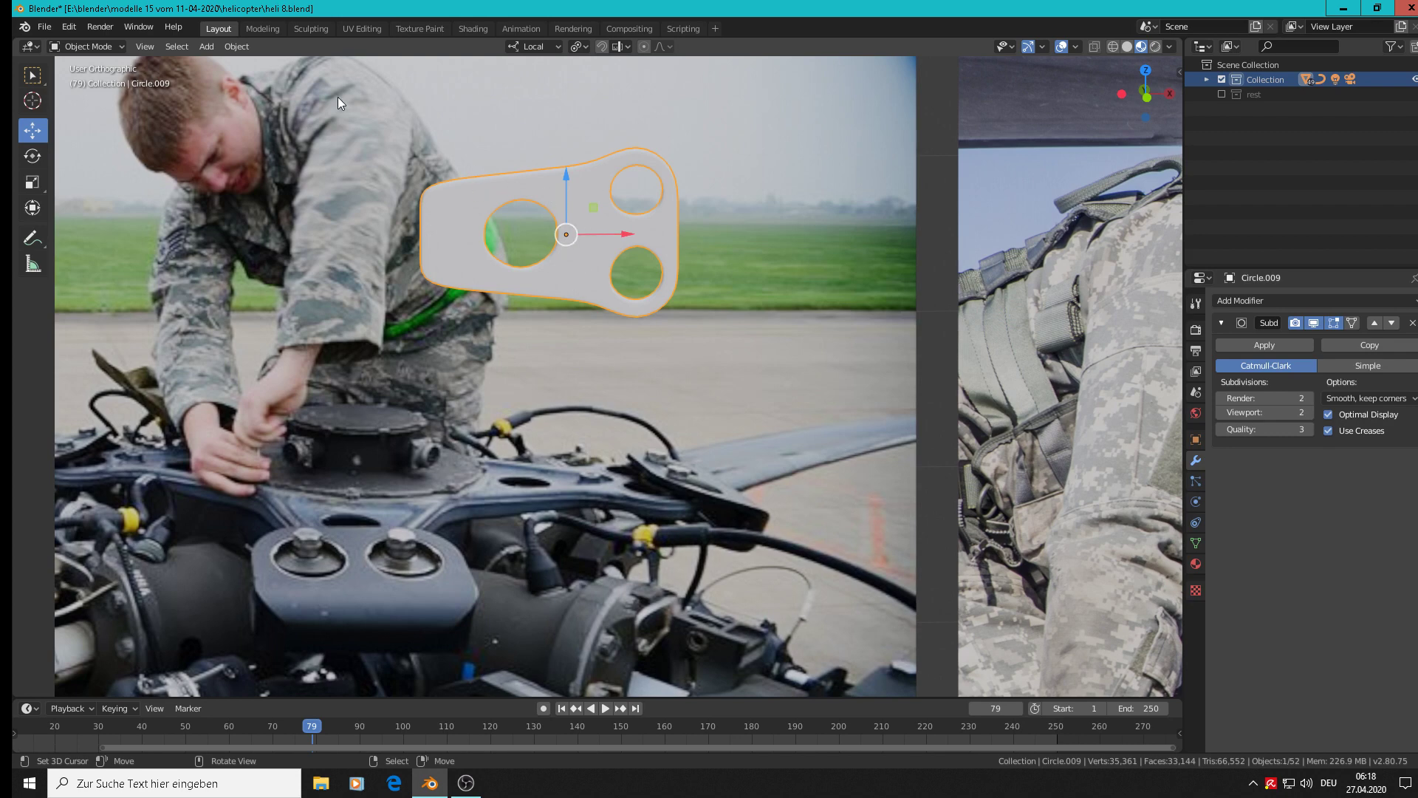
pyautogui.press('Tab')
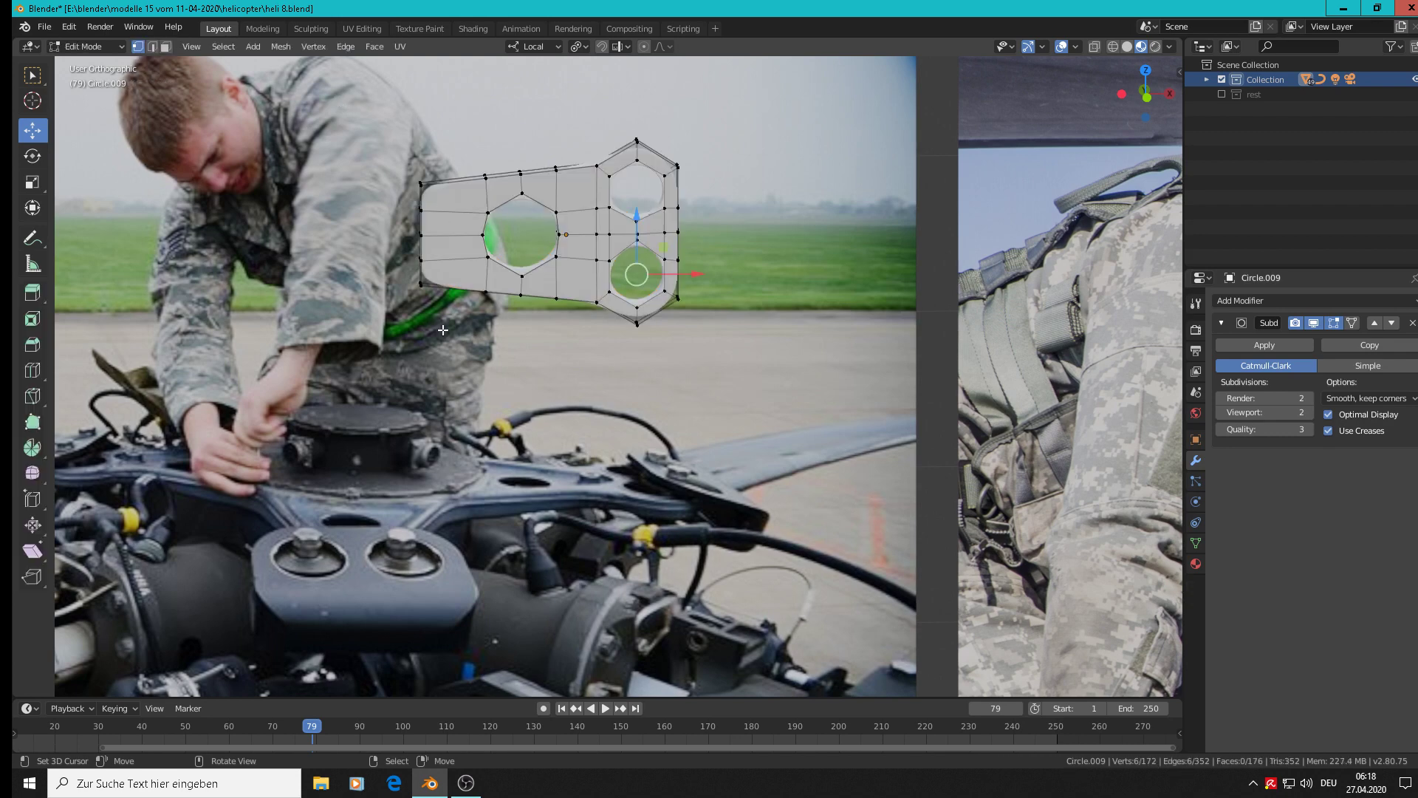
pyautogui.hotkey('alt', 'a')
pyautogui.press('b')
pyautogui.moveTo(445, 310); pyautogui.dragTo(391, 153)
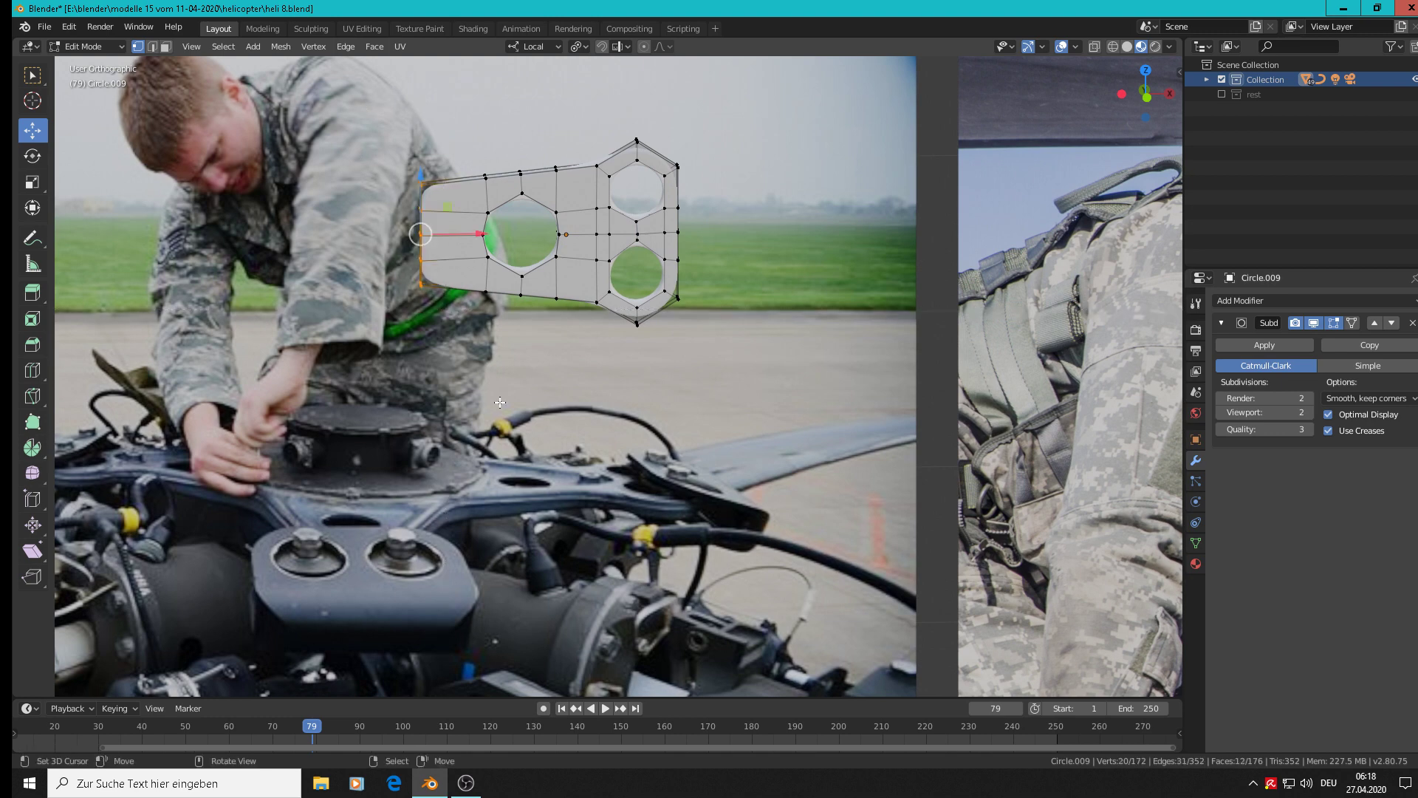
pyautogui.press('s')
pyautogui.press('z')
pyautogui.press('z')
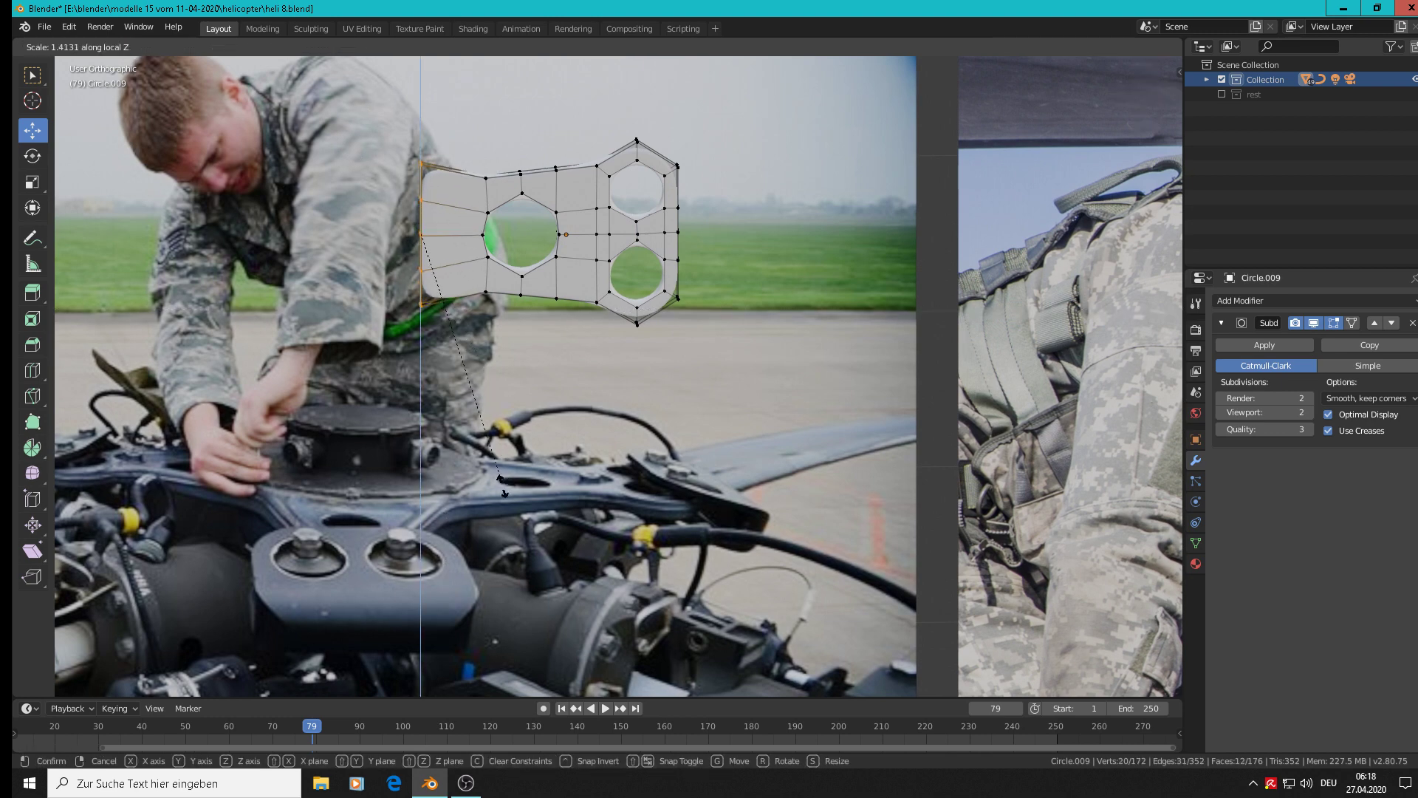
pyautogui.rightClick(501, 497)
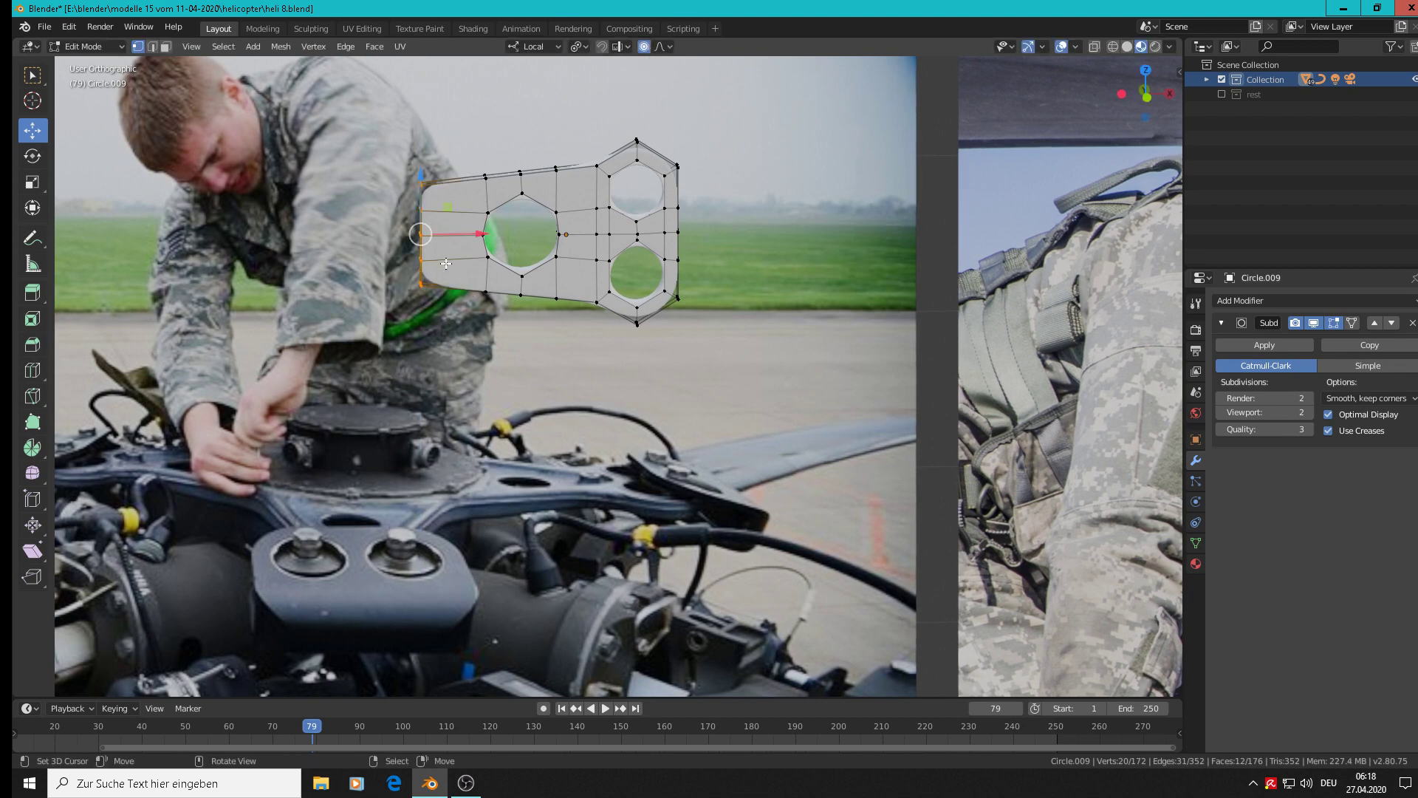
# Scale the narrow end's vertices by about 1.762 along the local Z axis to widen that end.
pyautogui.press('s')
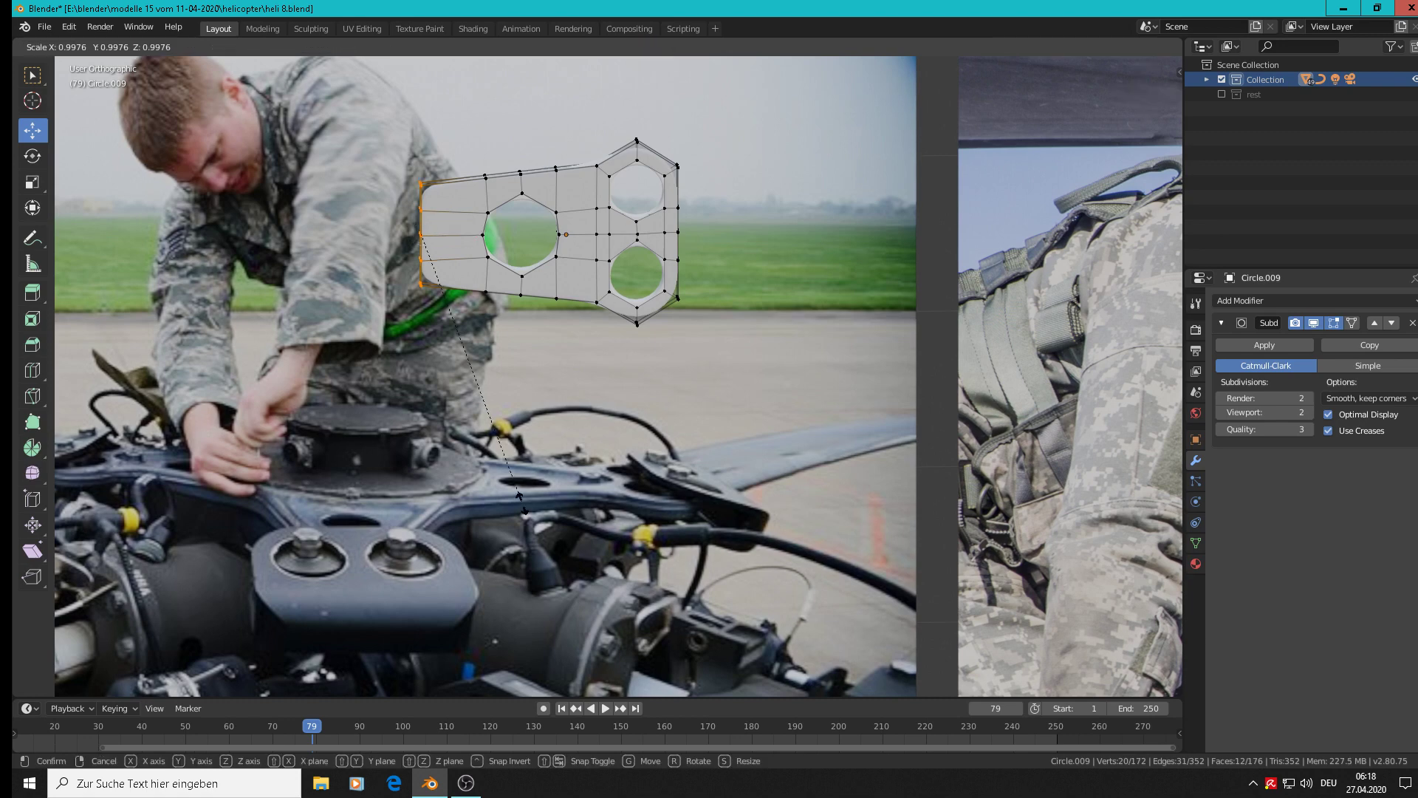
pyautogui.press('z')
pyautogui.press('z')
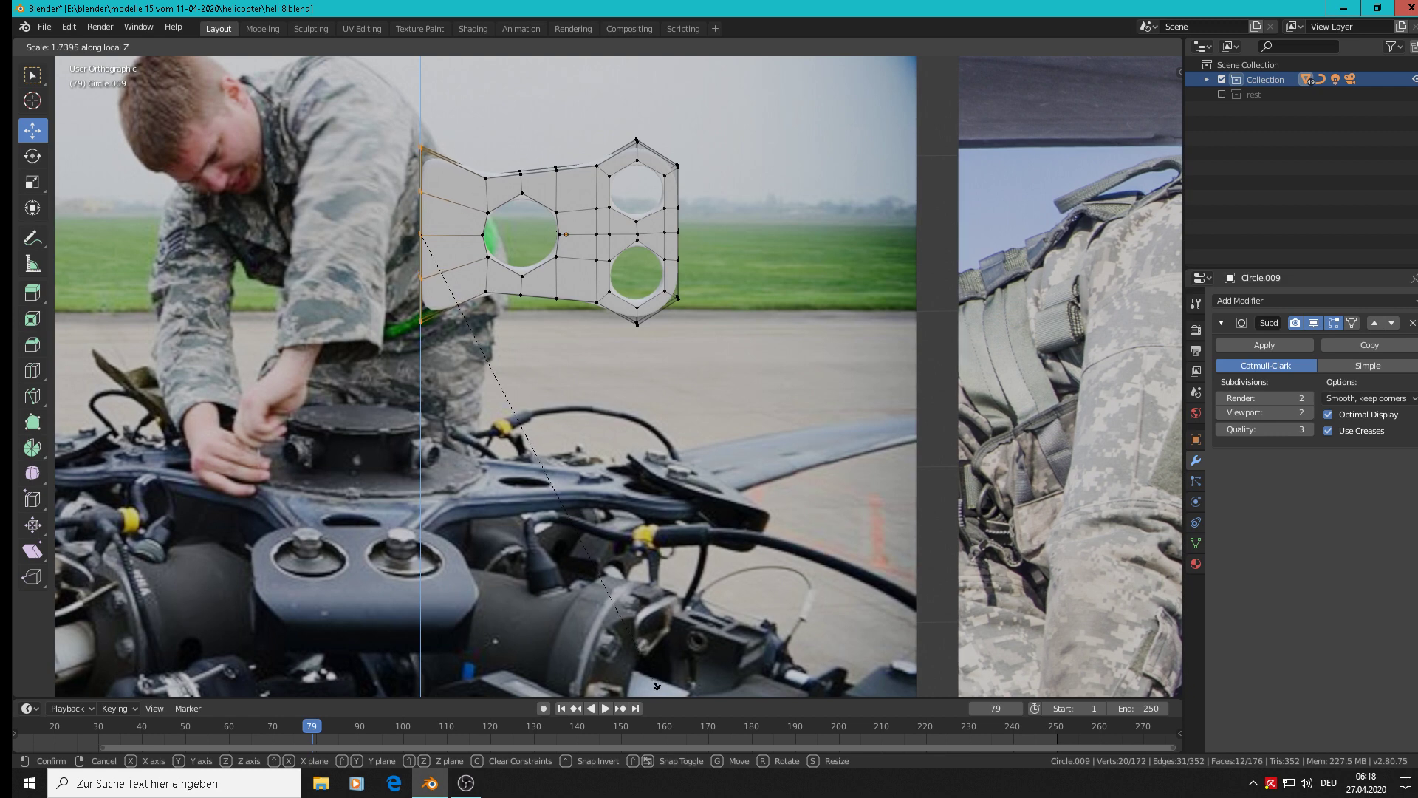
pyautogui.click(648, 640)
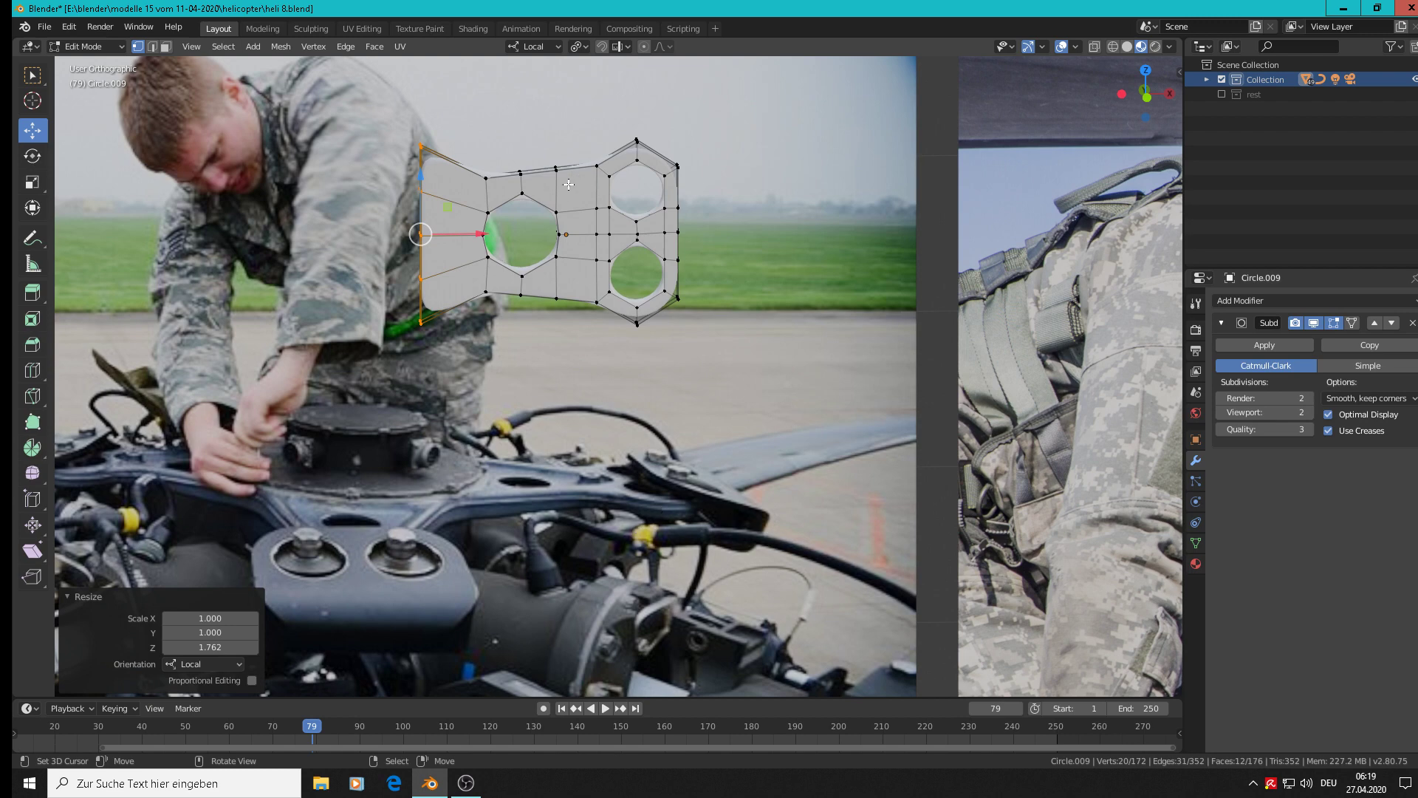
# Turn on X-ray, select the upper-edge vertices nearest the widened end through the full thickness and move them about 0.0155 m along local Z.
pyautogui.hotkey('alt', 'a')
pyautogui.press('c')
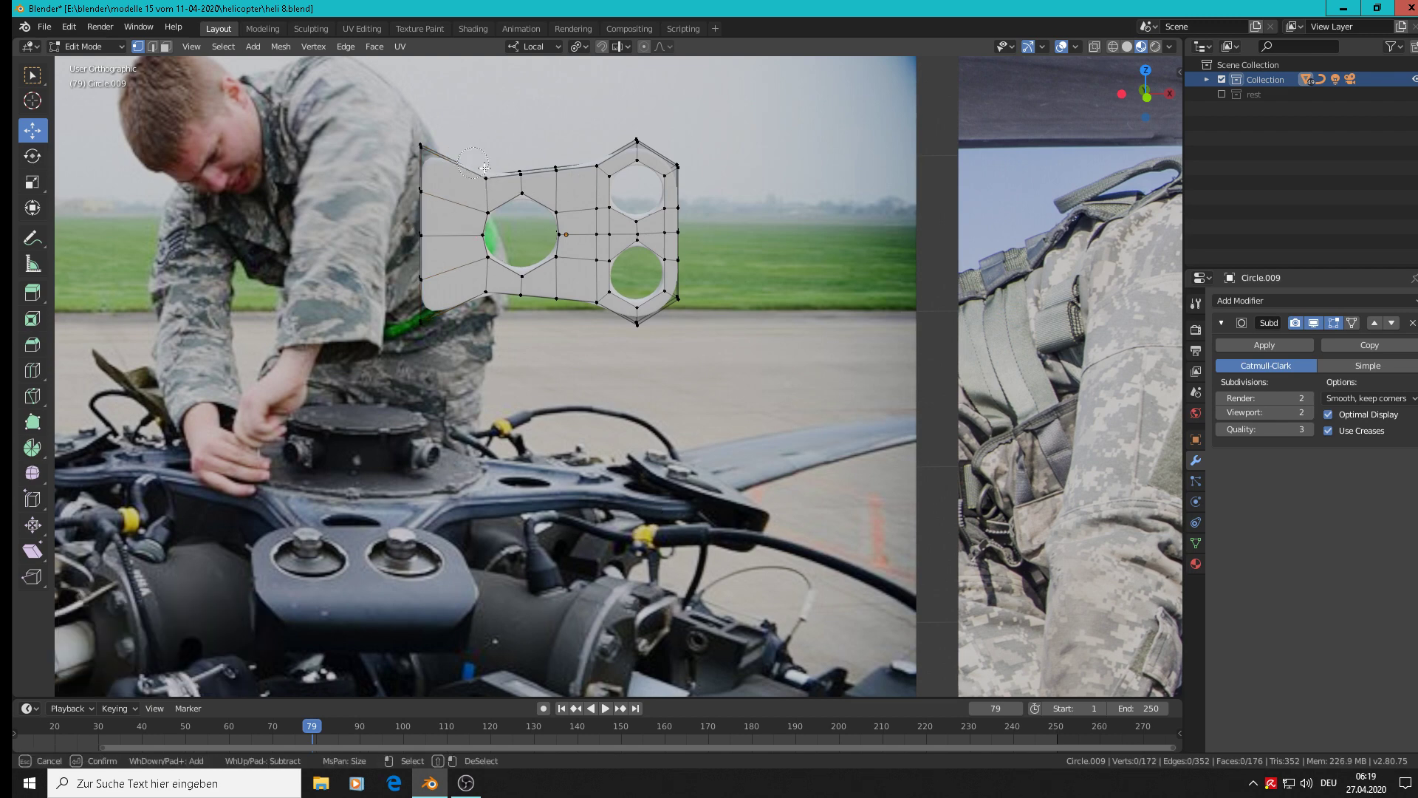
pyautogui.click(480, 181)
pyautogui.press('Escape')
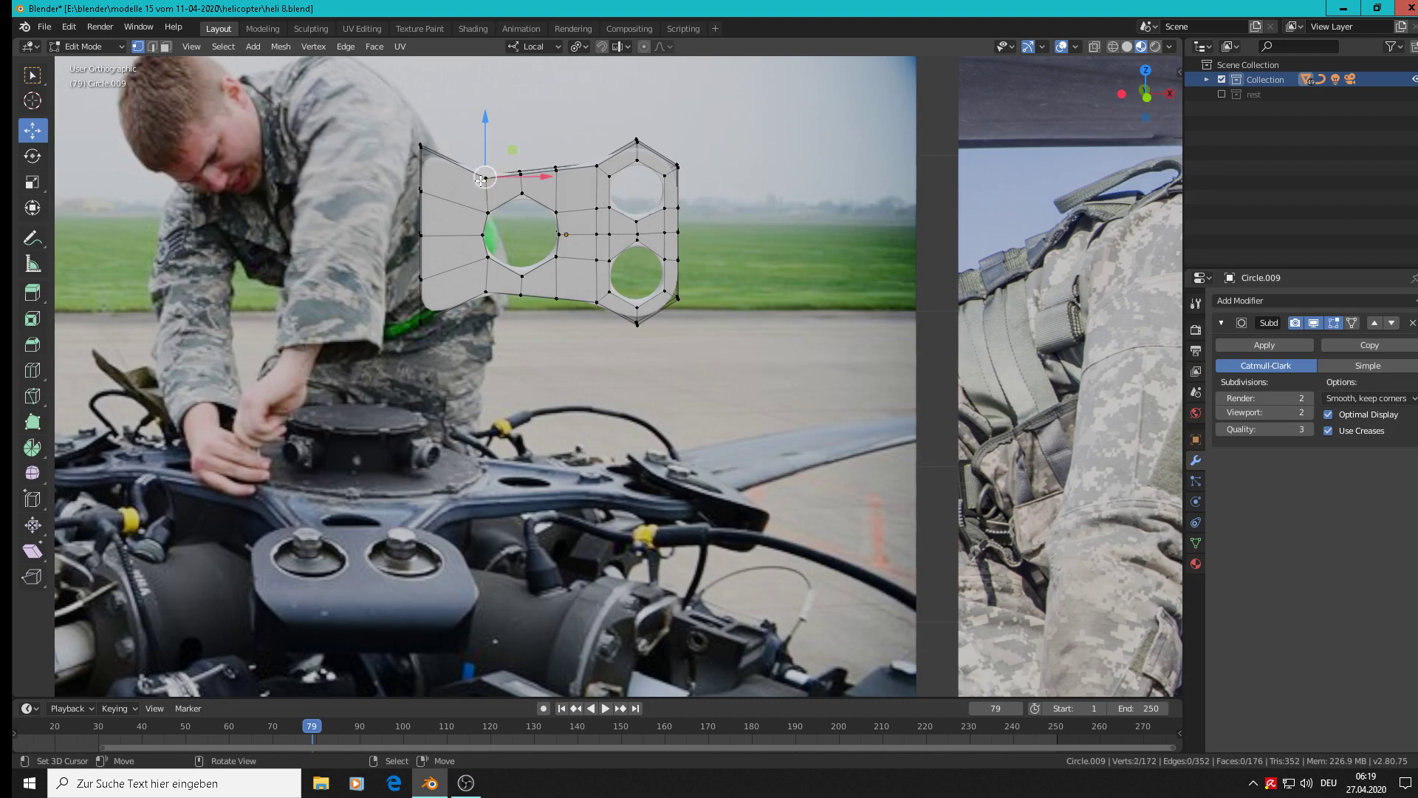
pyautogui.click(1095, 47)
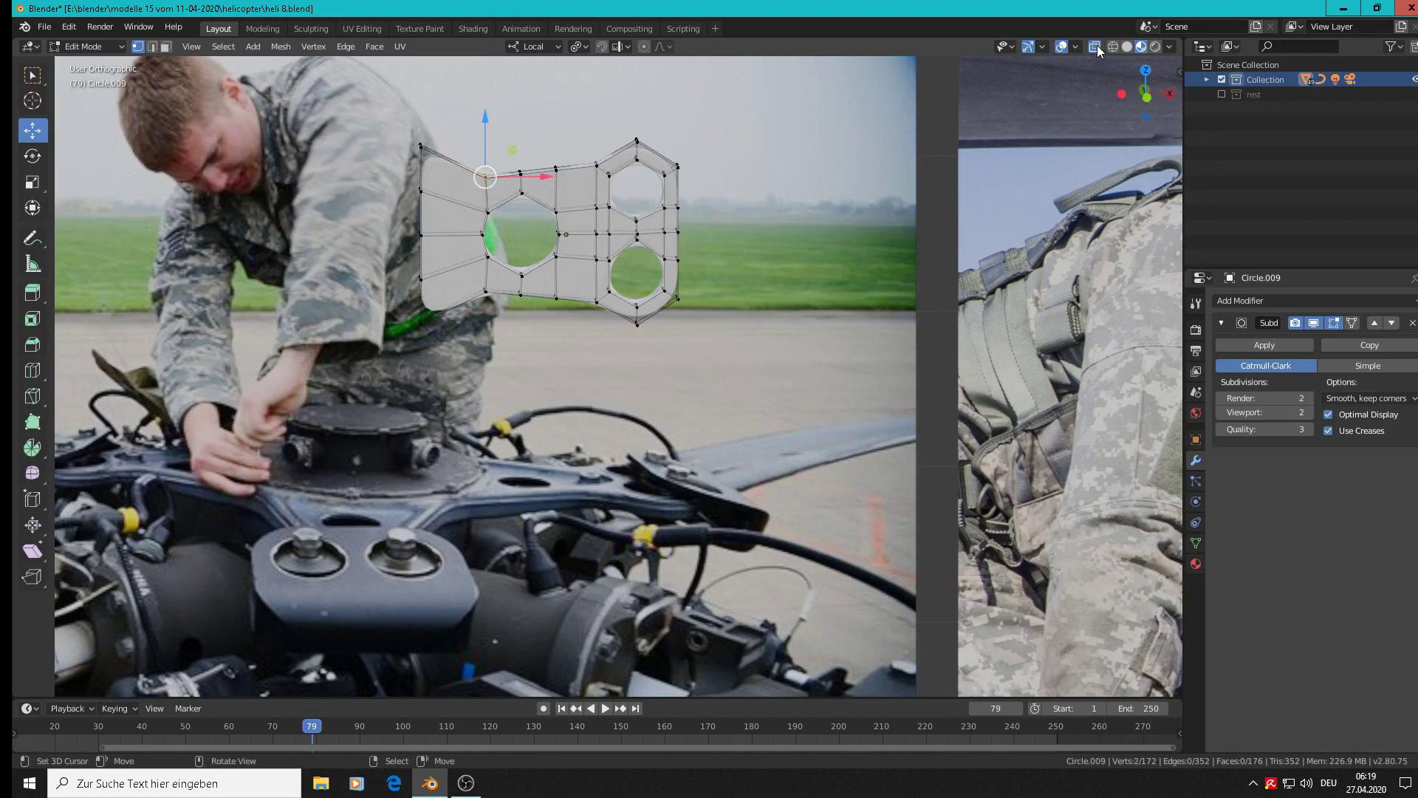
pyautogui.press('c')
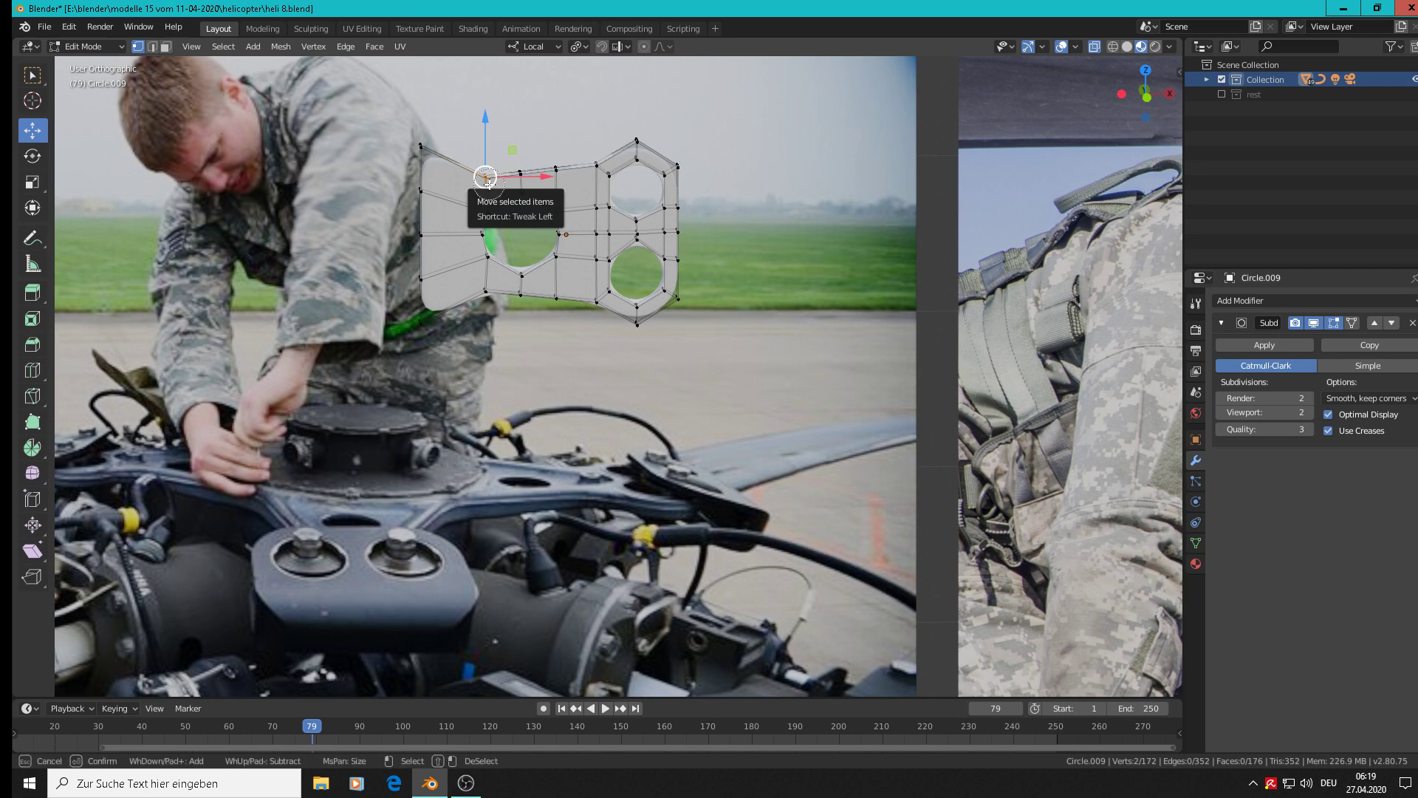
pyautogui.click(489, 184)
pyautogui.press('Escape')
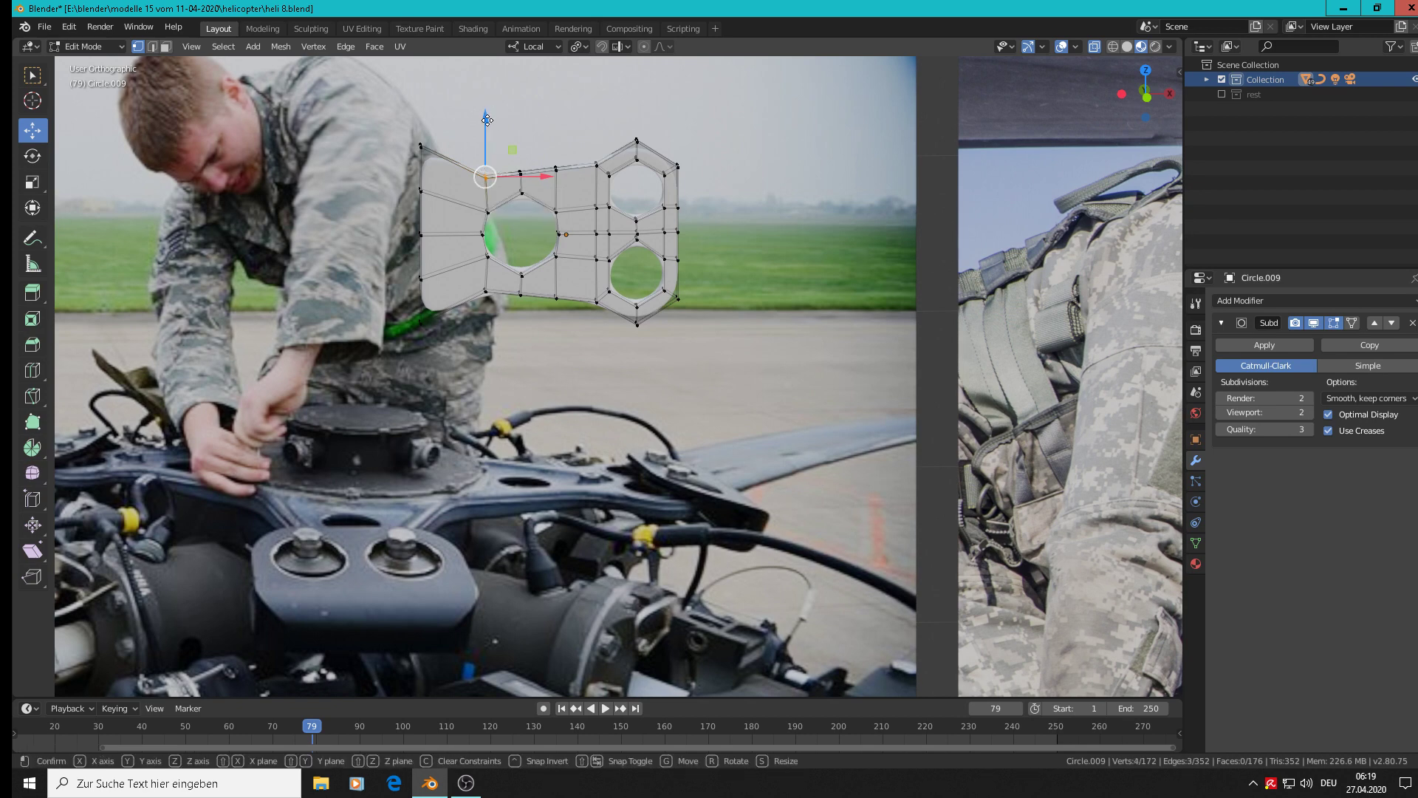
pyautogui.moveTo(486, 117); pyautogui.dragTo(498, 105)
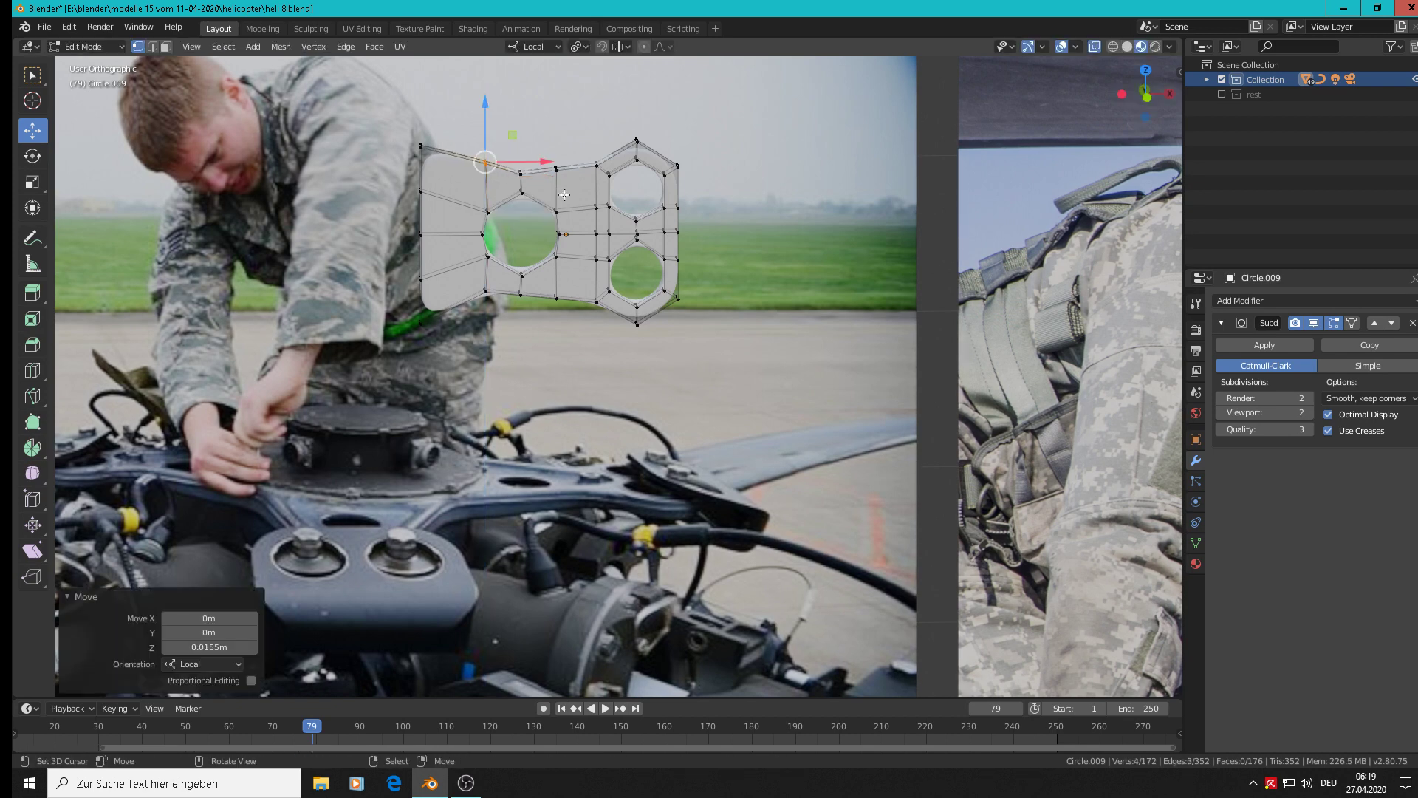
# Select only the upper-edge vertices between the large opening and the small openings and lower them slightly along local Z.
pyautogui.hotkey('alt', 'a')
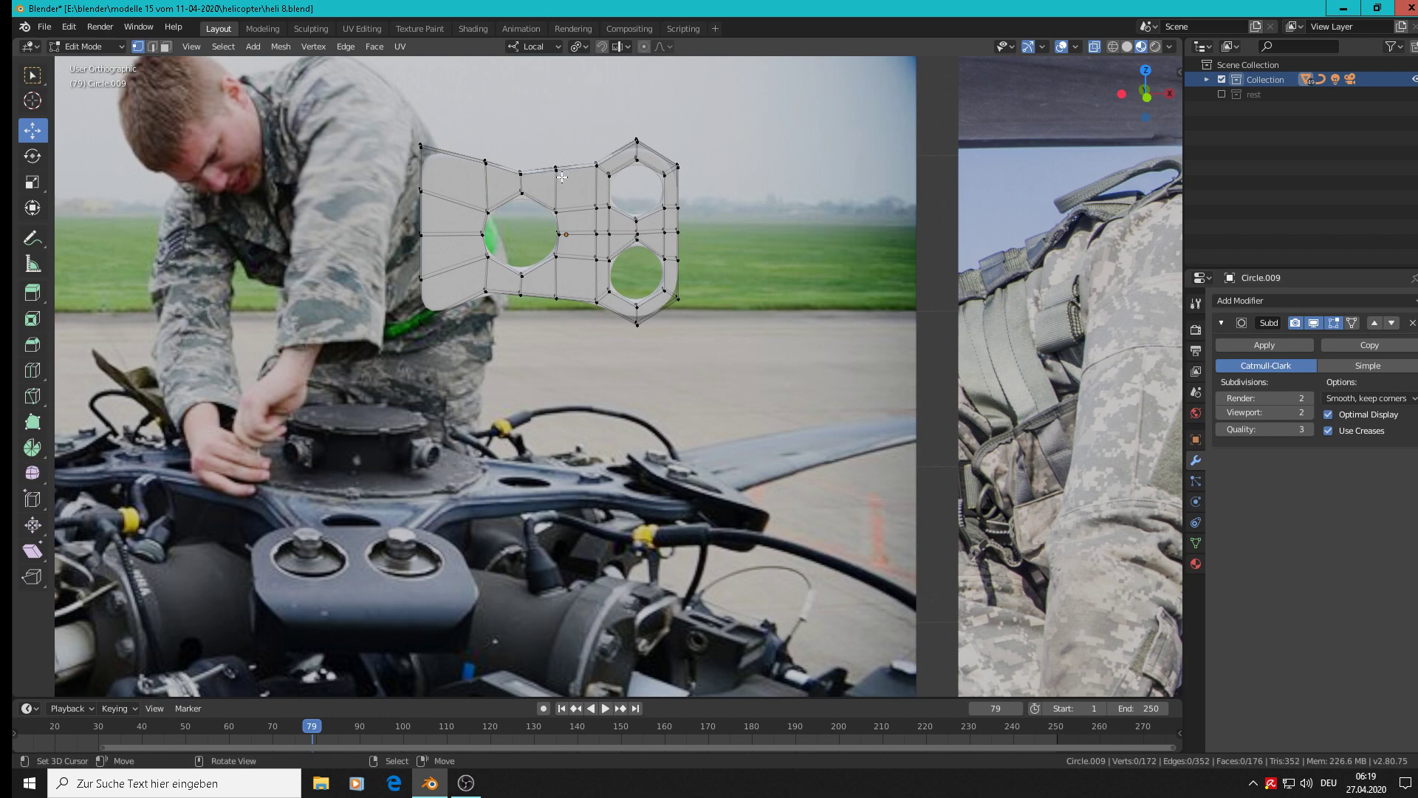
pyautogui.keyDown('alt'); pyautogui.click(556, 171); pyautogui.keyUp('alt')
pyautogui.moveTo(559, 140); pyautogui.dragTo(560, 135)
pyautogui.press('Tab')
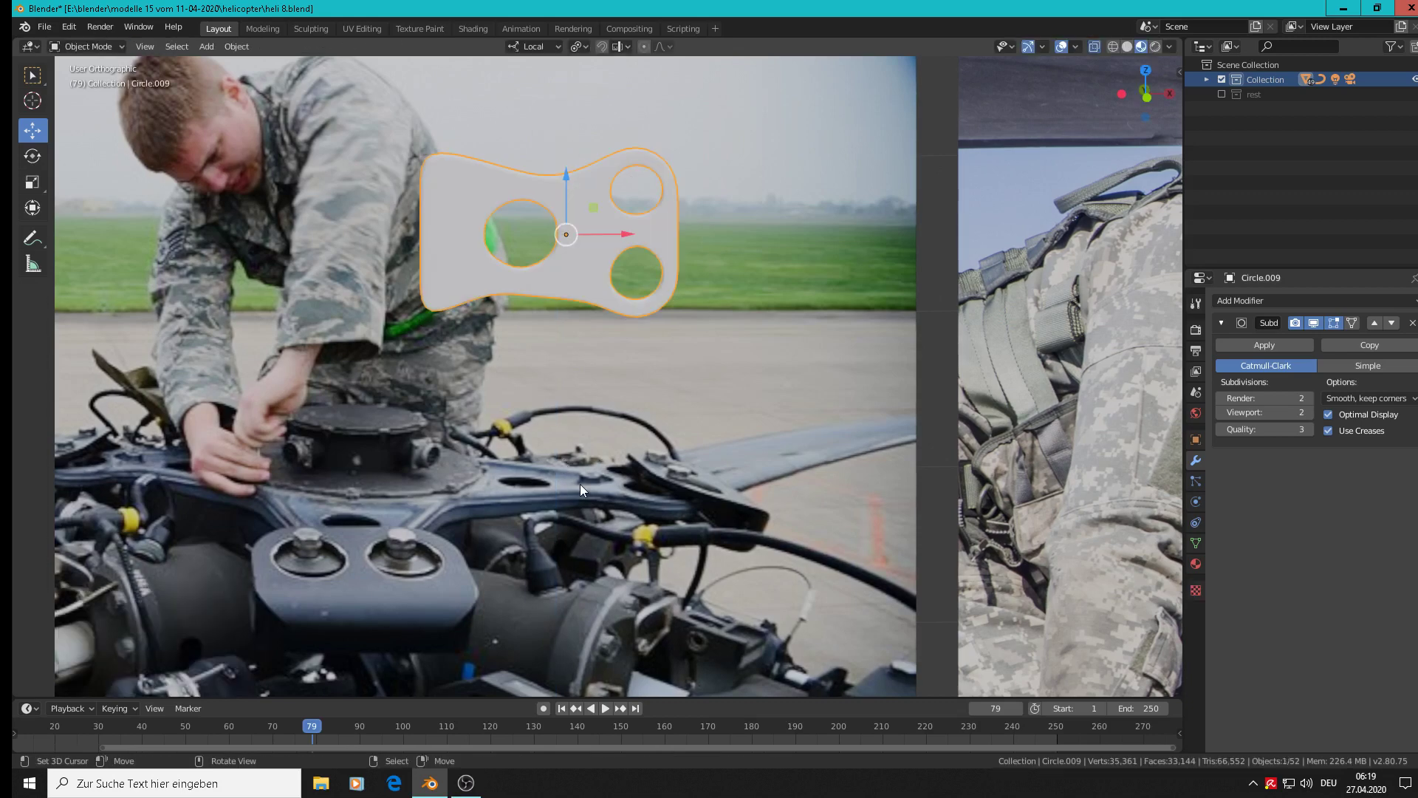
# Shift the selected upper-edge vertices along local X toward the small openings and move them about -0.0085 m along local Z.
pyautogui.press('Tab')
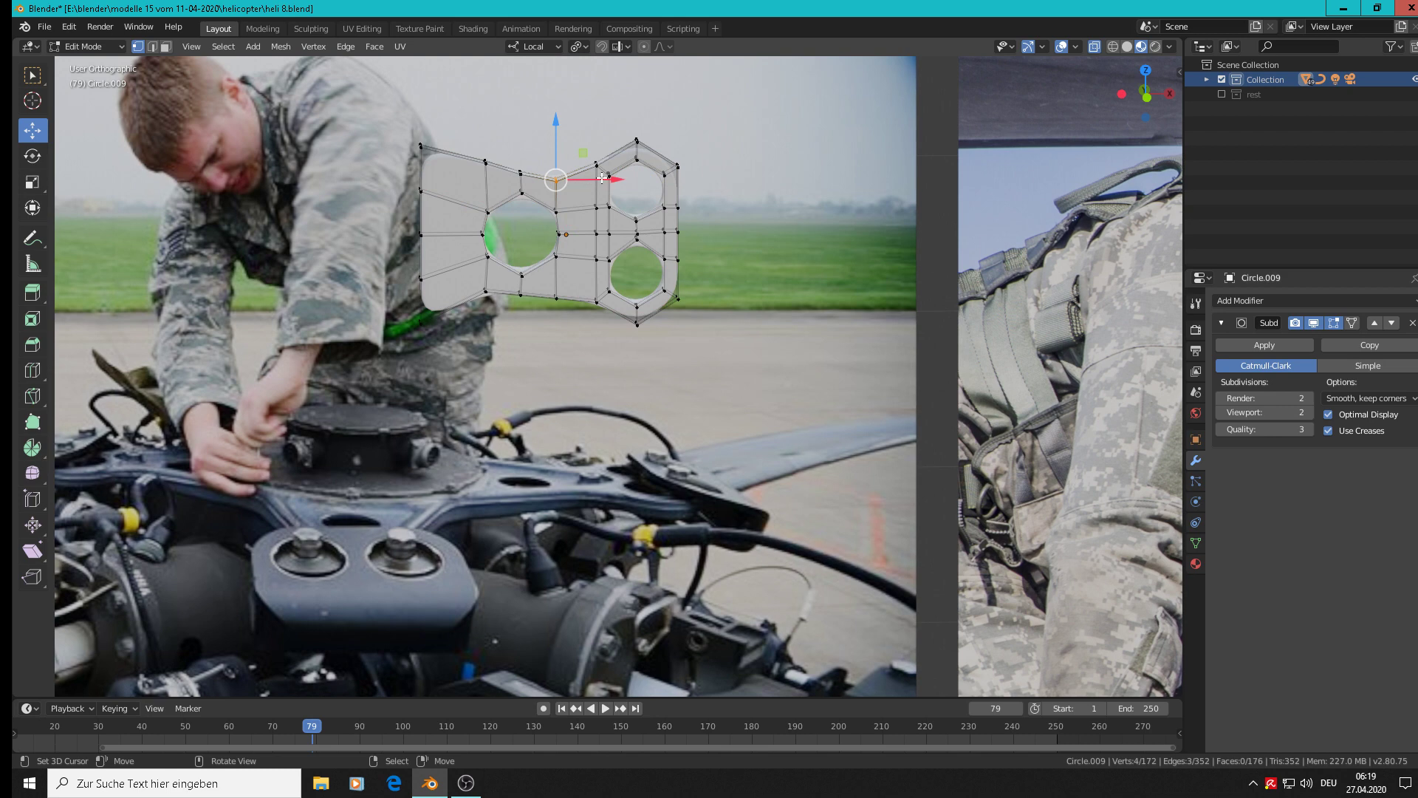
pyautogui.moveTo(623, 187); pyautogui.dragTo(631, 184)
pyautogui.press('Tab')
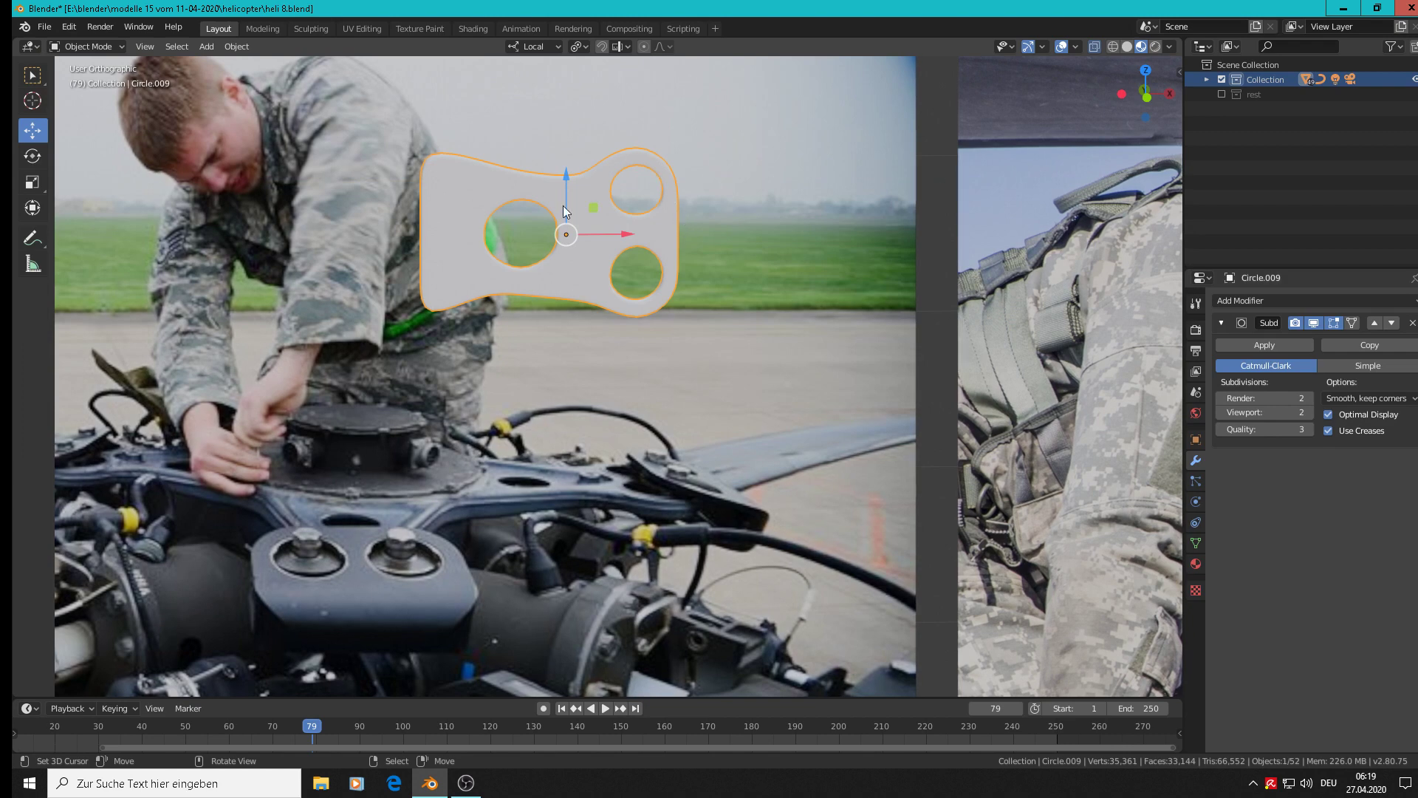
pyautogui.press('Tab')
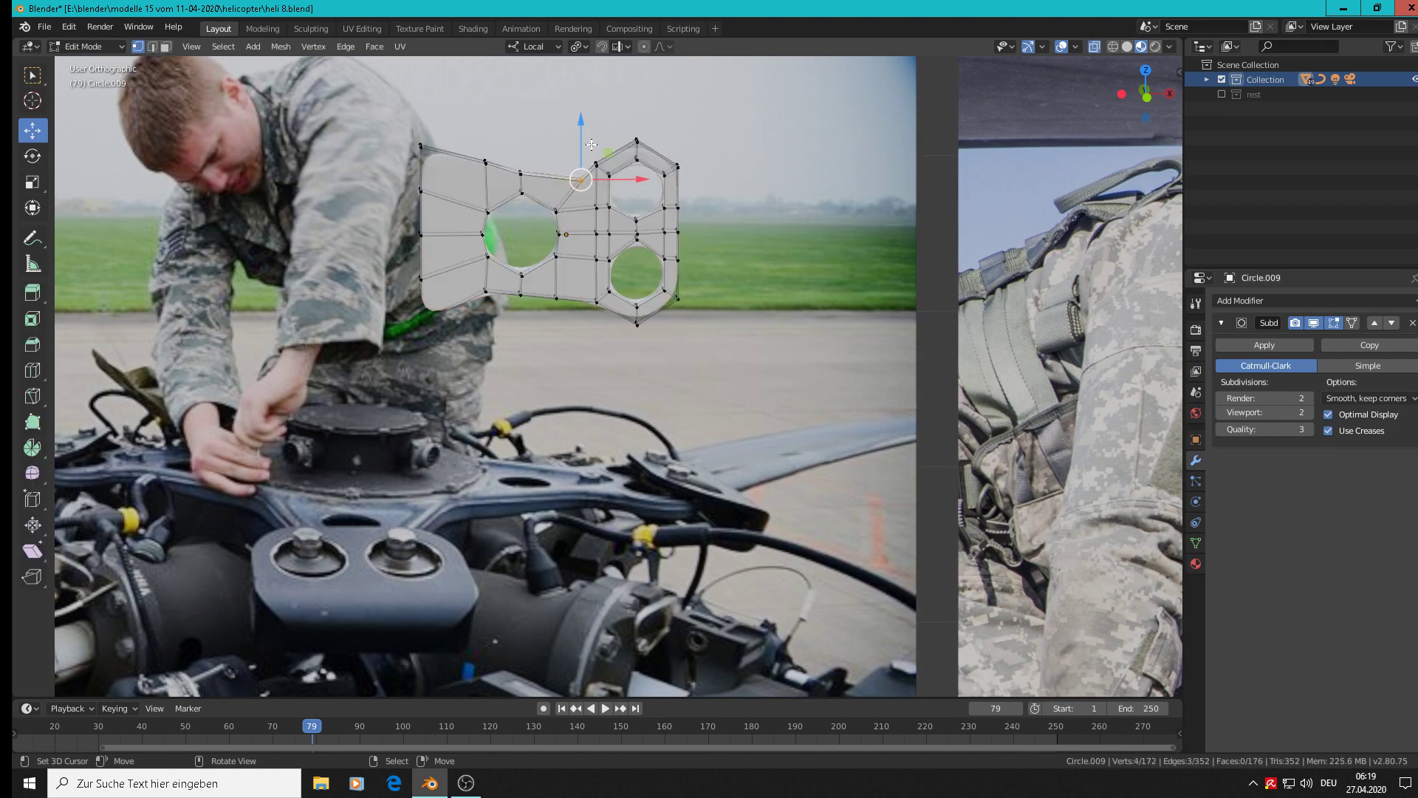
pyautogui.moveTo(580, 133); pyautogui.dragTo(579, 132)
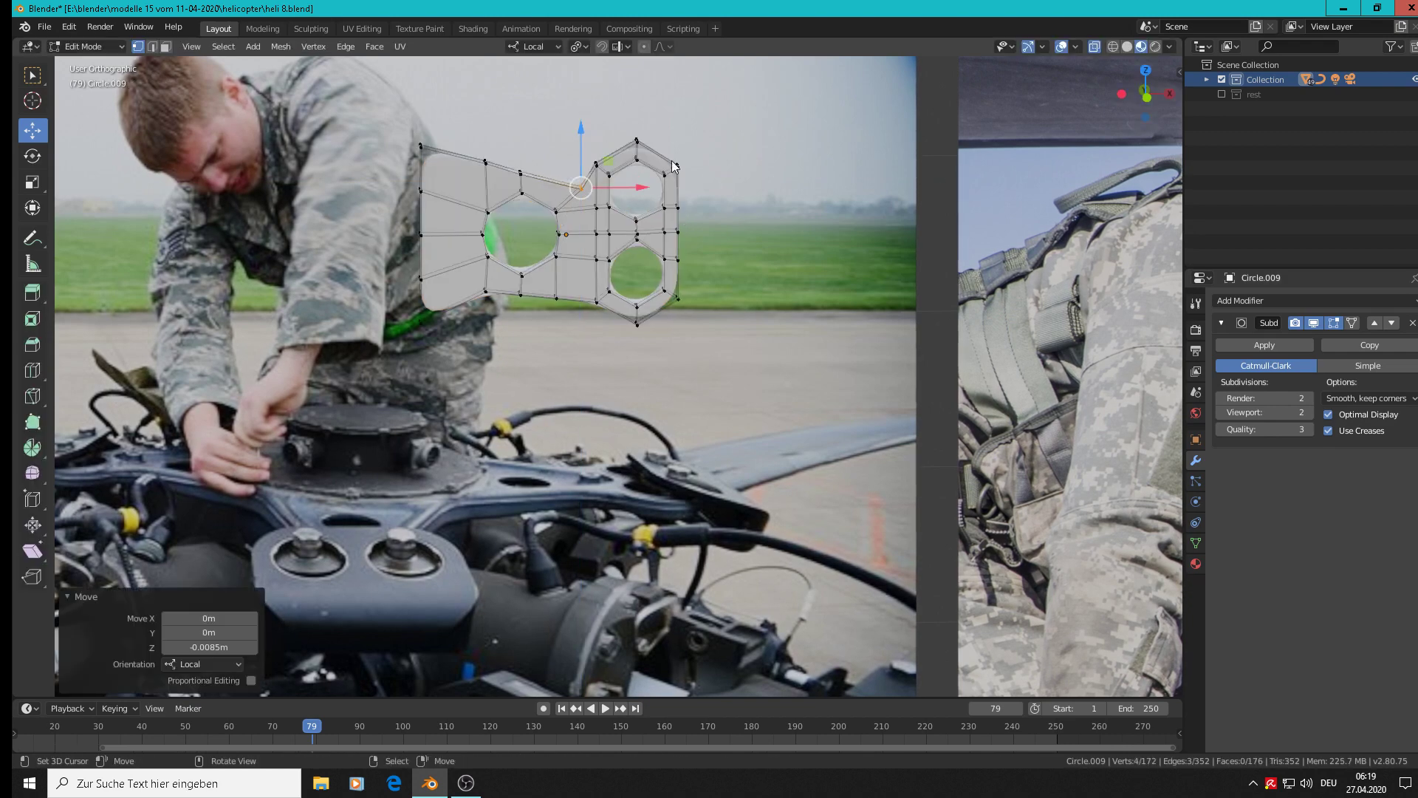
pyautogui.press('Tab')
# Lower the lower-edge vertices near the widened end, and shift the lower waist vertices toward the small openings and inward, mirroring the upper edge.
pyautogui.press('Tab')
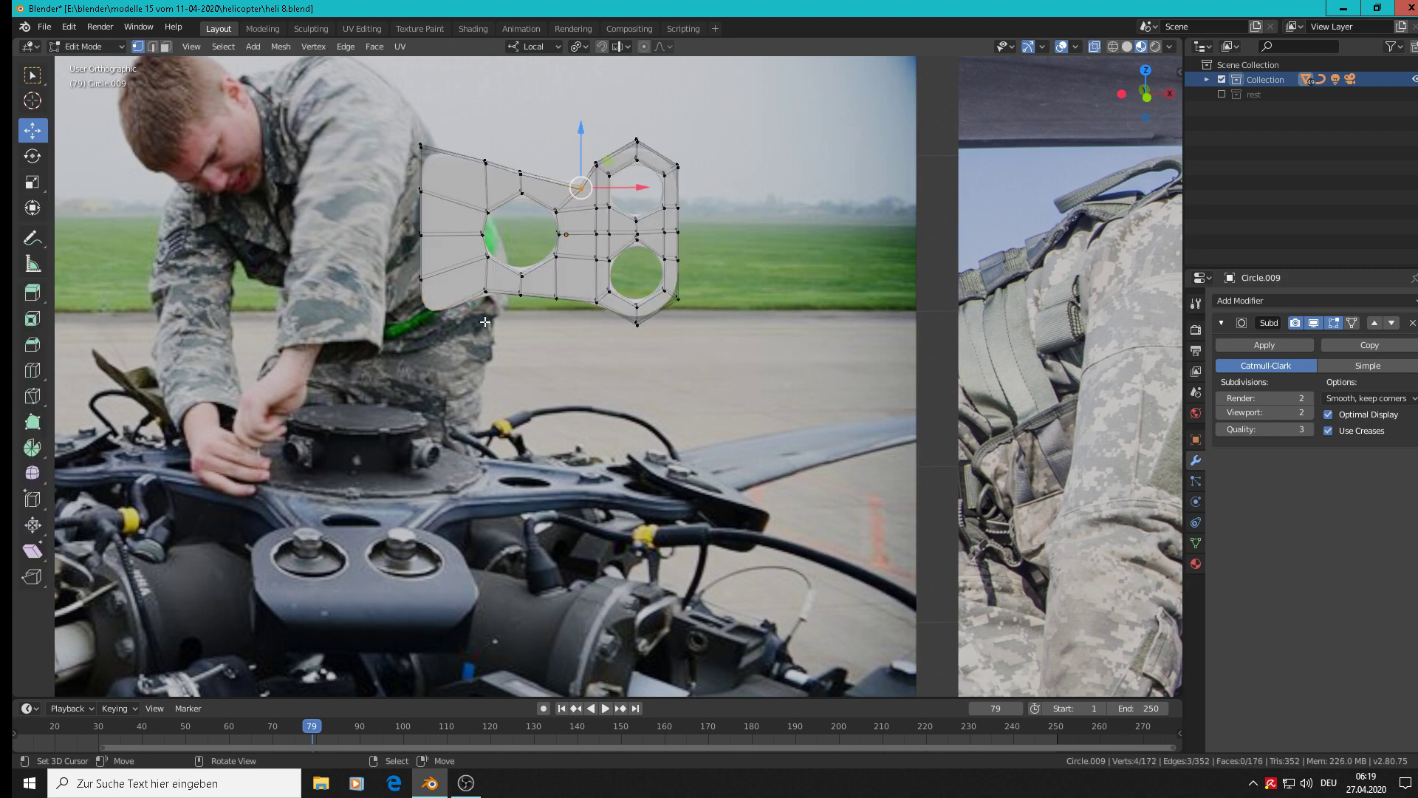
pyautogui.press('b')
pyautogui.moveTo(497, 299); pyautogui.dragTo(488, 253)
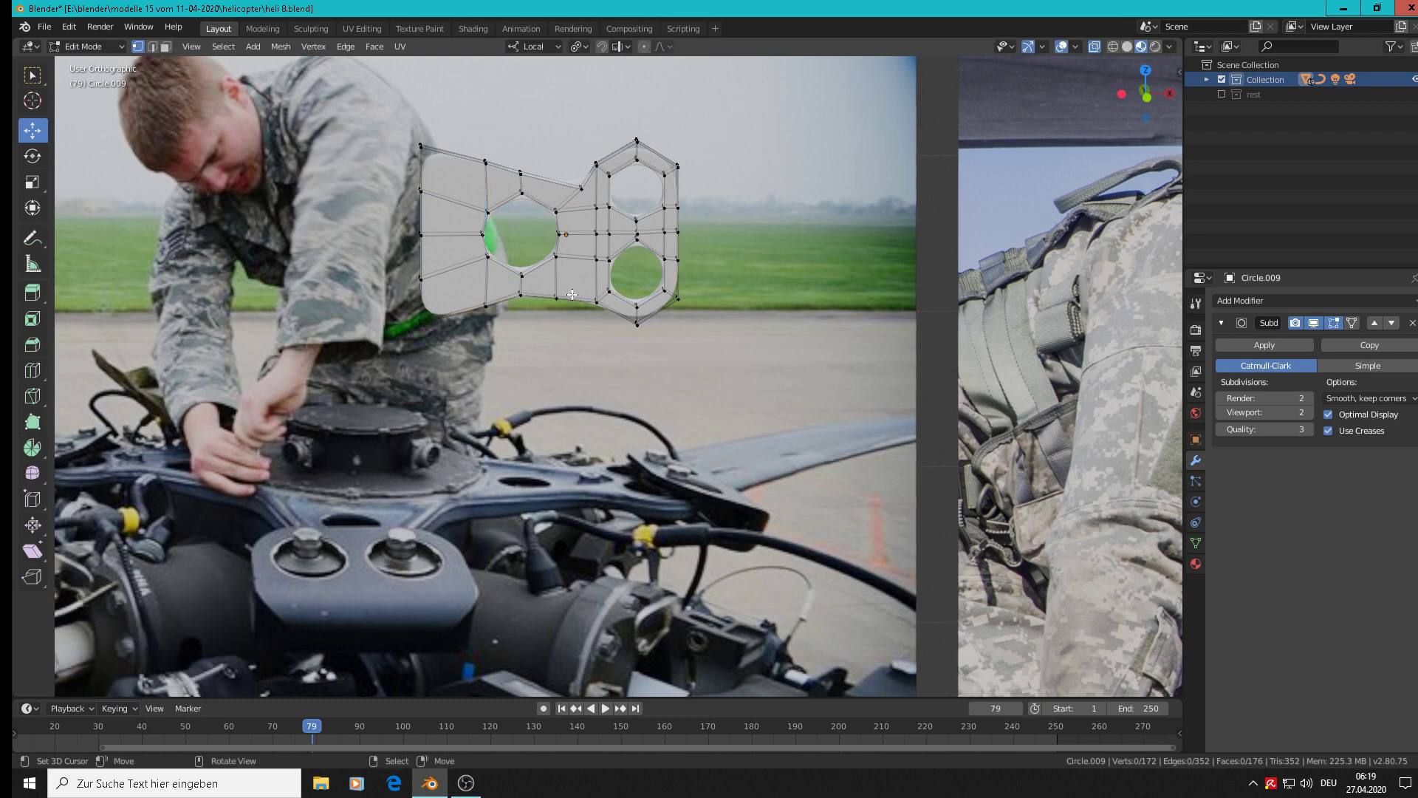
pyautogui.keyDown('alt'); pyautogui.click(597, 293); pyautogui.keyUp('alt')
pyautogui.moveTo(597, 293); pyautogui.dragTo(622, 293)
pyautogui.moveTo(583, 248); pyautogui.dragTo(580, 232)
pyautogui.press('Tab')
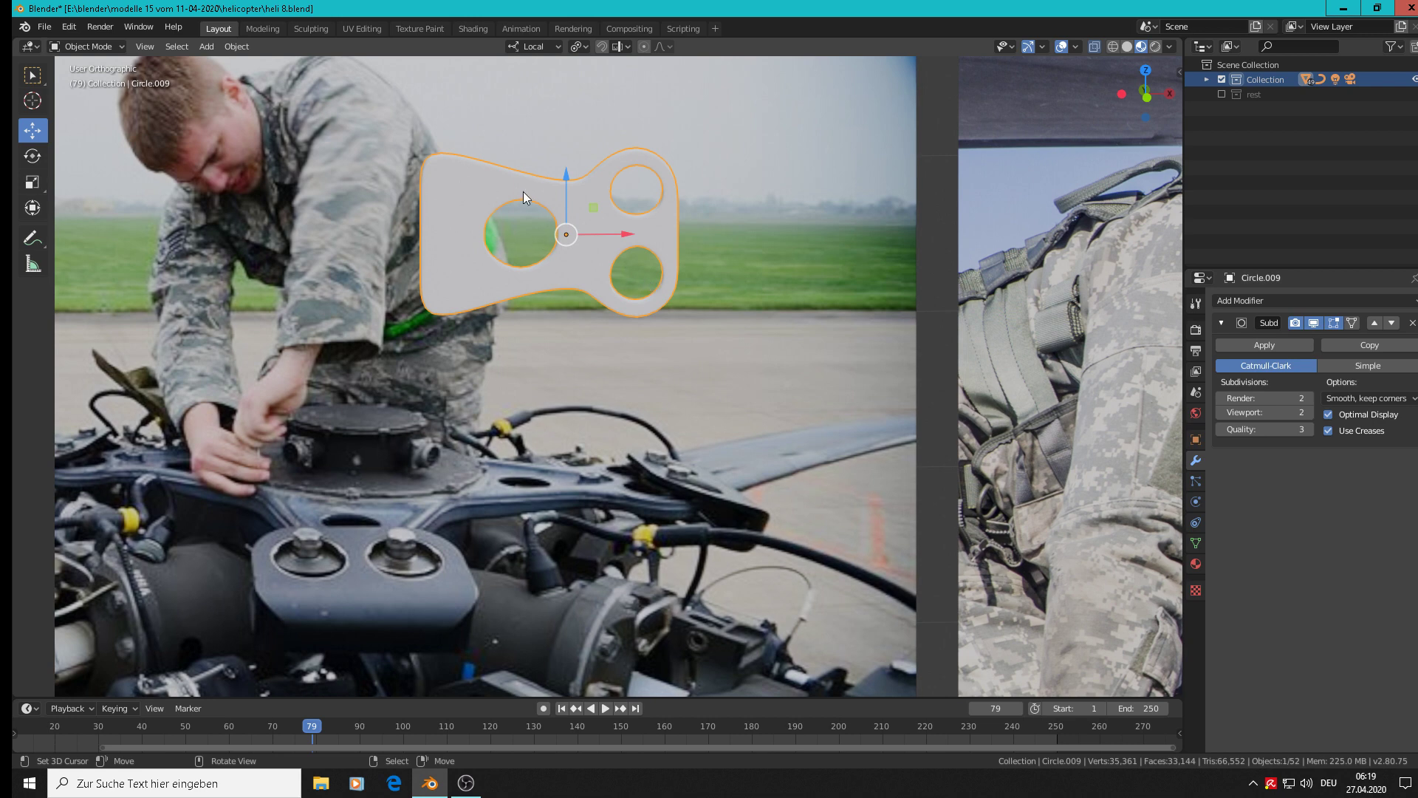
# Reopen the plate's mesh and circle-select the vertices around the large opening.
pyautogui.press('Tab')
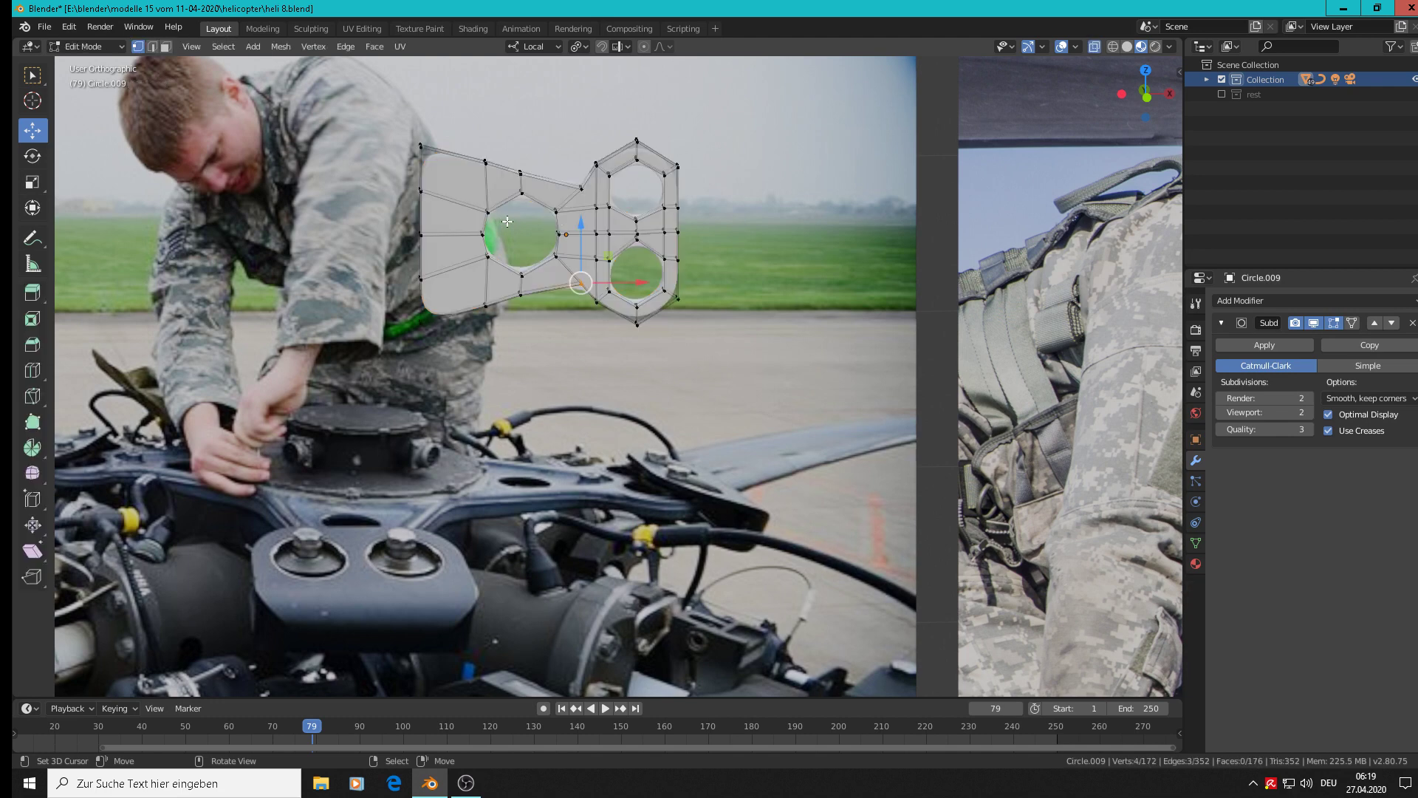
pyautogui.press('c')
pyautogui.moveTo(553, 213)
pyautogui.mouseDown()
pyautogui.moveTo(526, 191)
pyautogui.moveTo(491, 221)
pyautogui.moveTo(503, 254)
pyautogui.moveTo(533, 257)
pyautogui.mouseUp()
pyautogui.press('Escape')
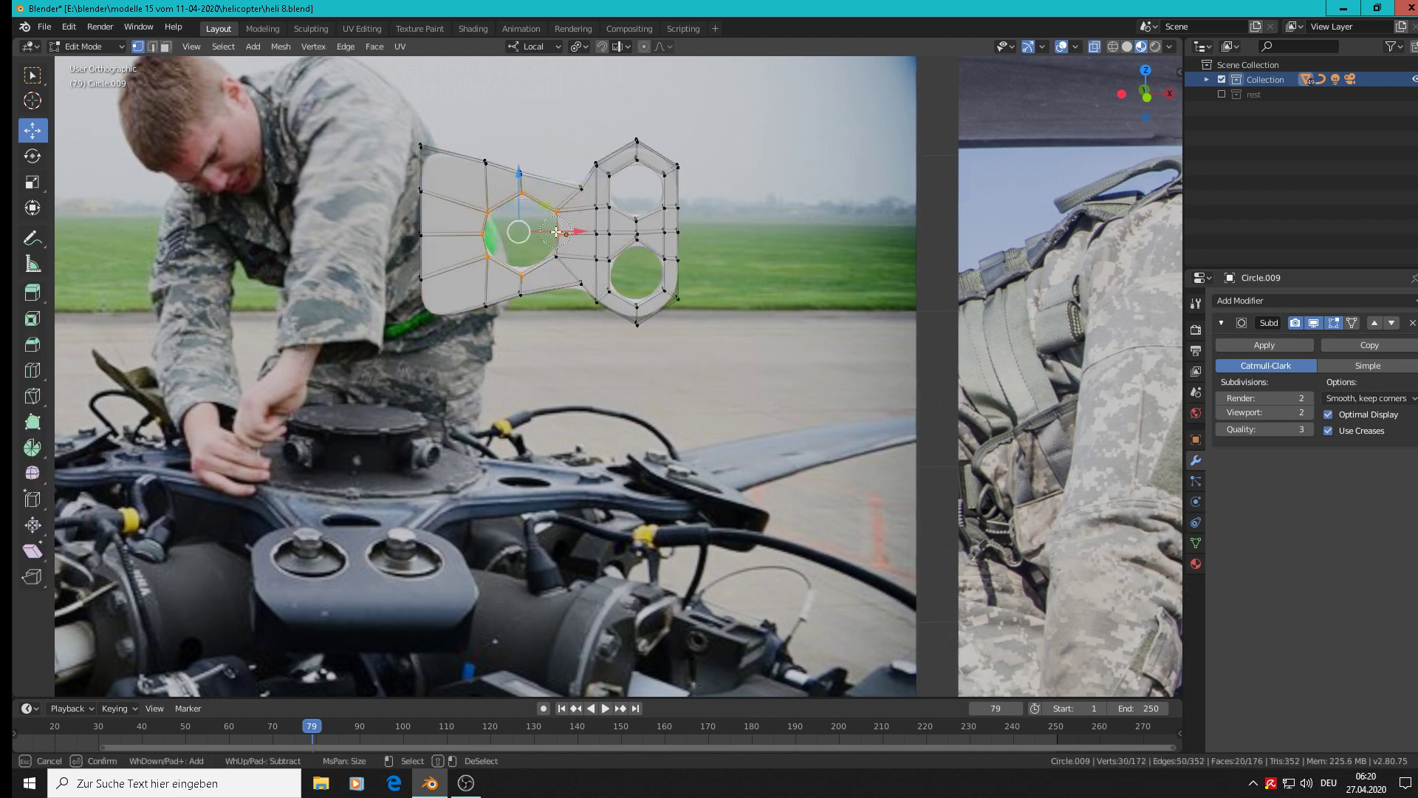
pyautogui.press('x')
pyautogui.click(534, 255)
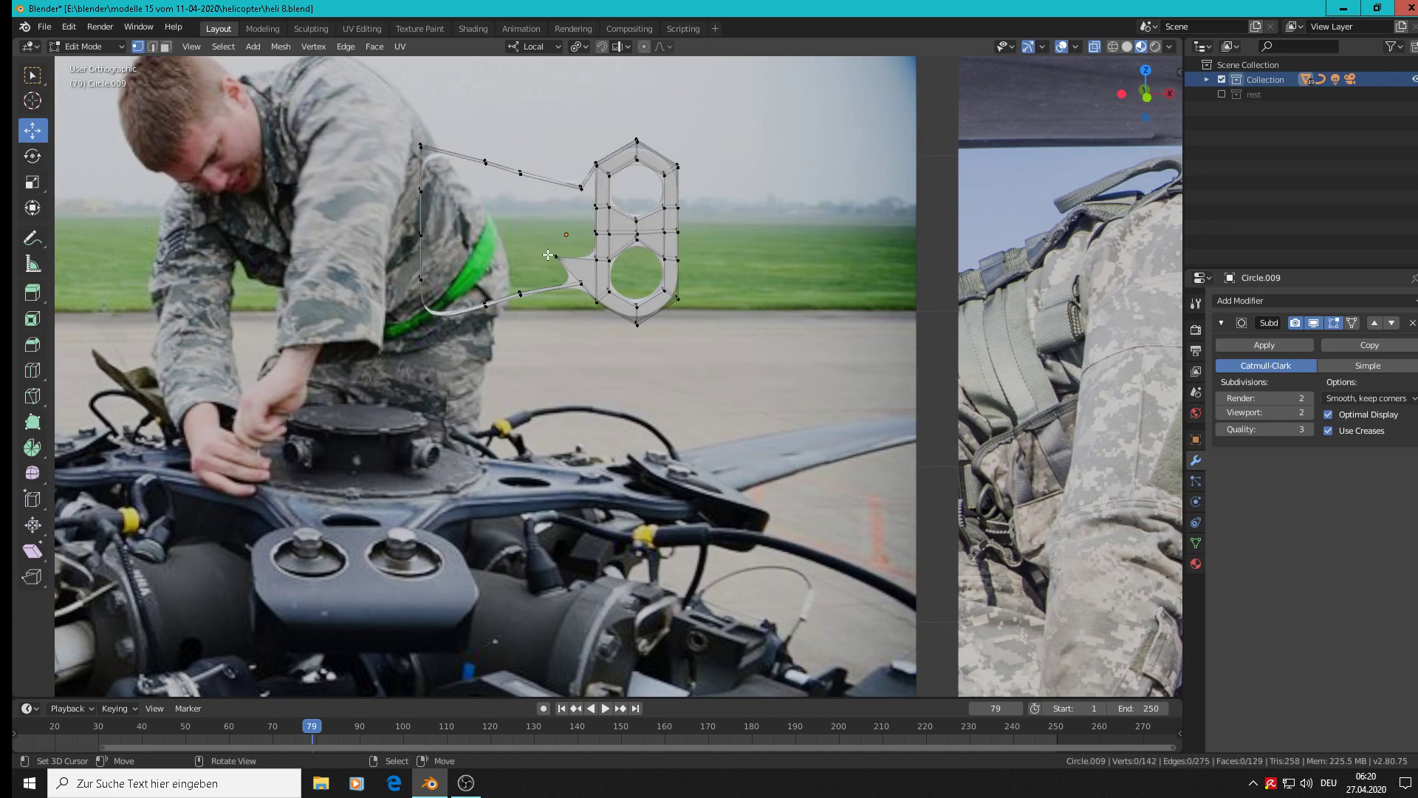
pyautogui.press('ctrl')
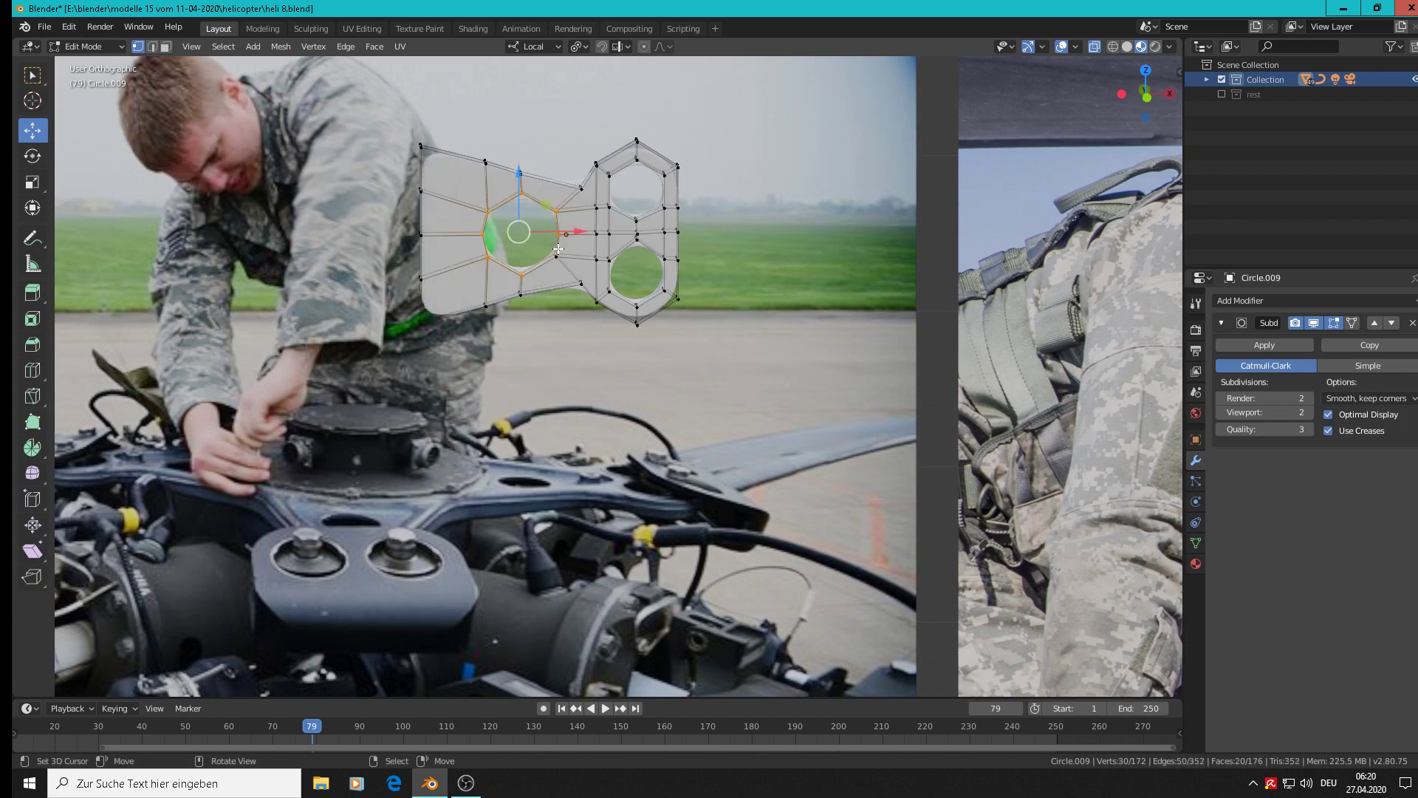
# Add the missed vertices to the large opening's selection and move the opening about -0.0222 m along local X.
pyautogui.press('c')
pyautogui.click(549, 252)
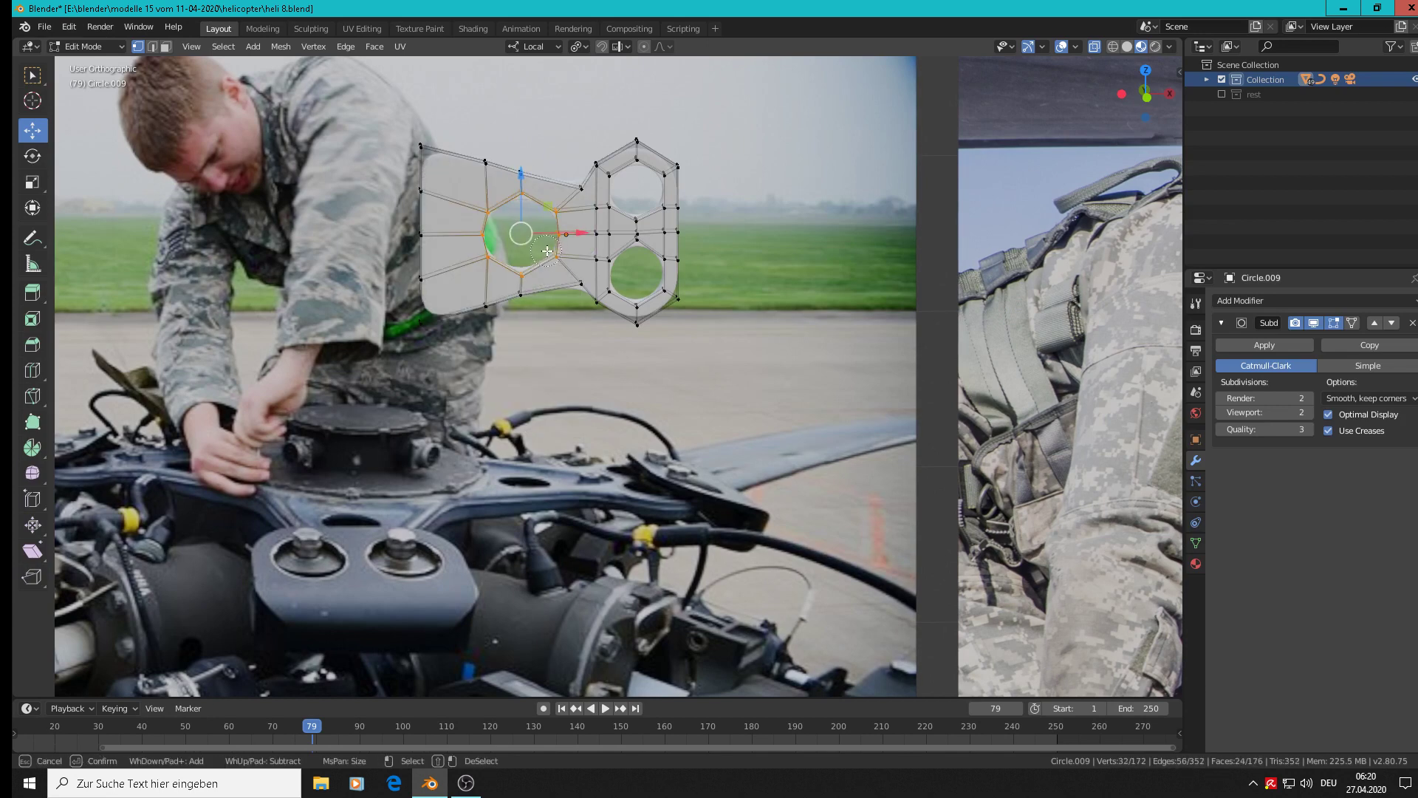
pyautogui.press('Return')
pyautogui.press('g')
pyautogui.press('x')
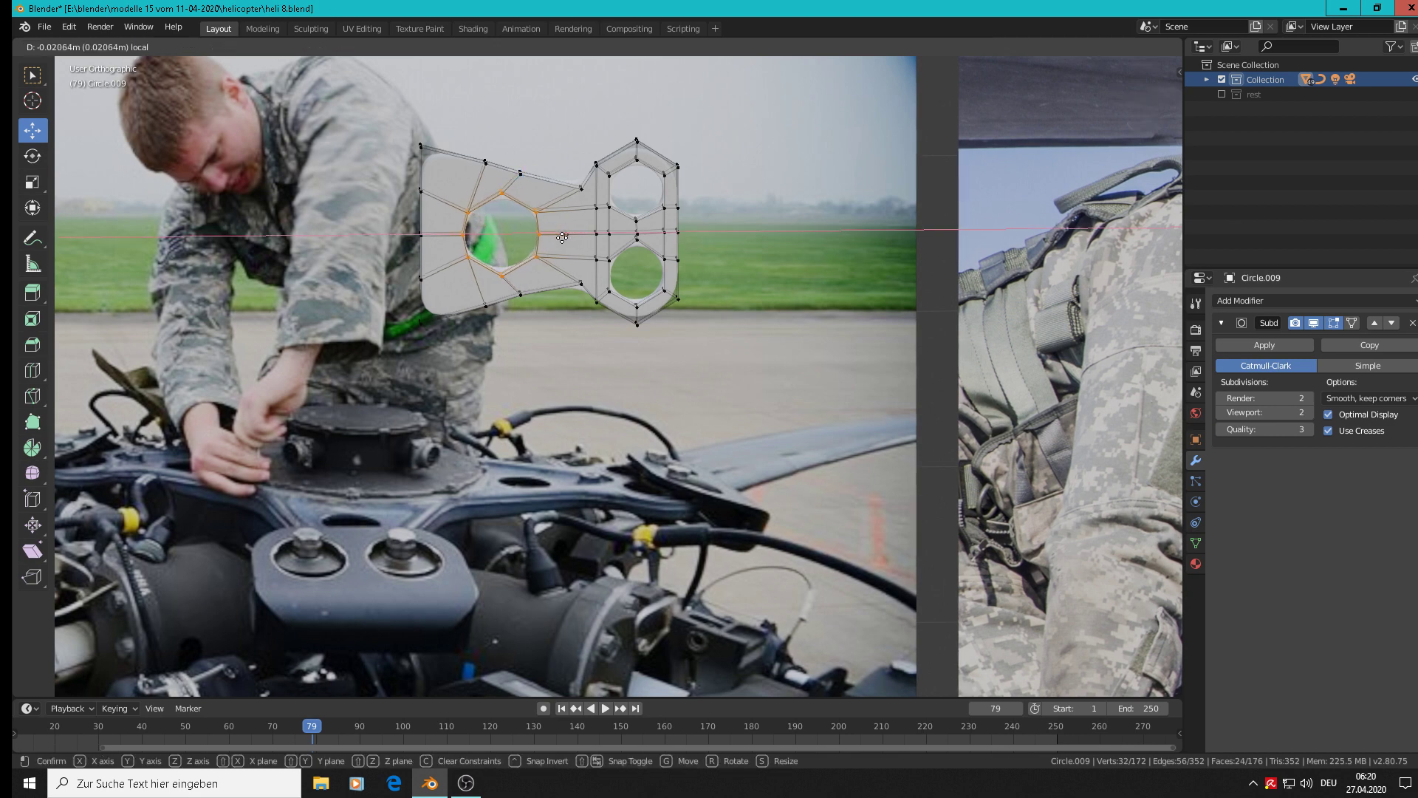
pyautogui.click(577, 255)
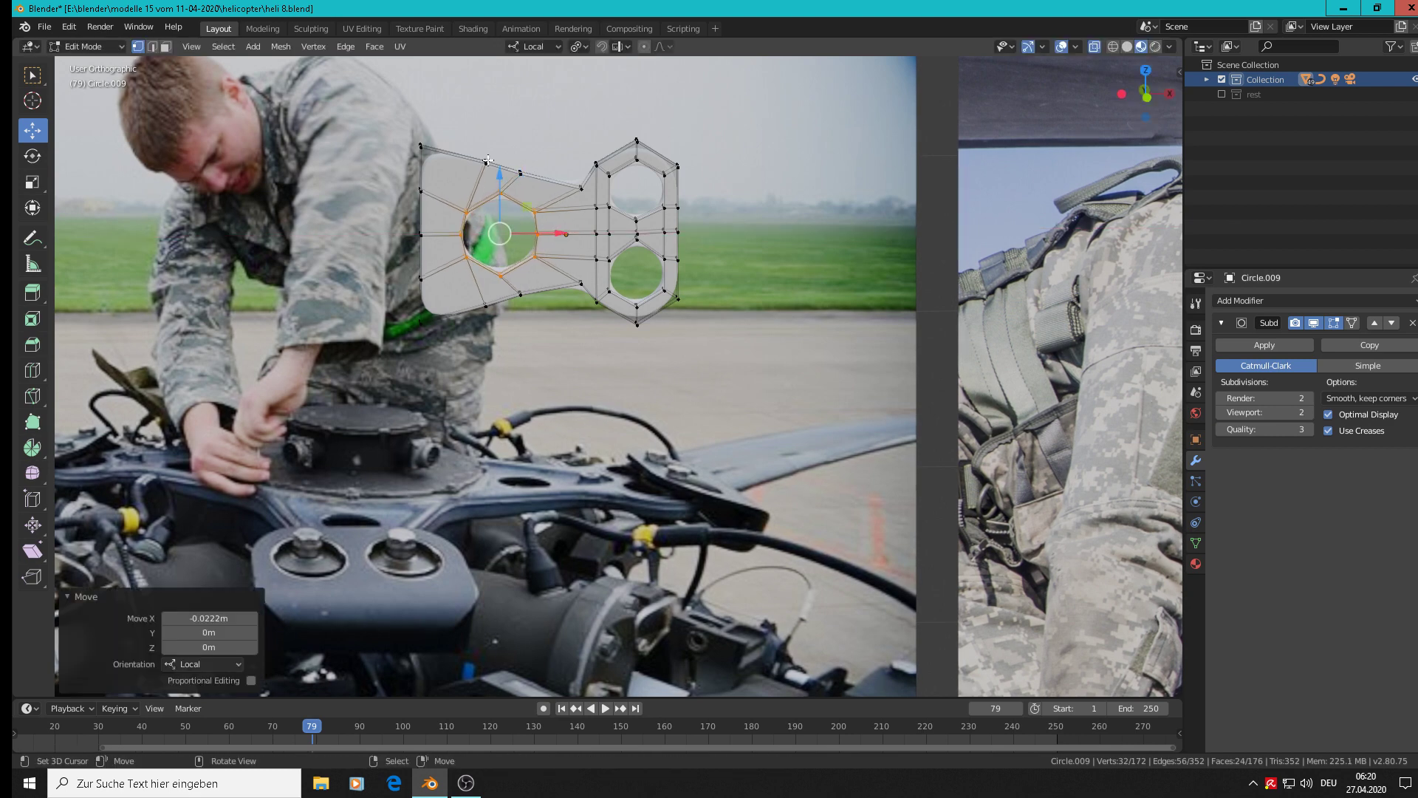
pyautogui.press('Tab')
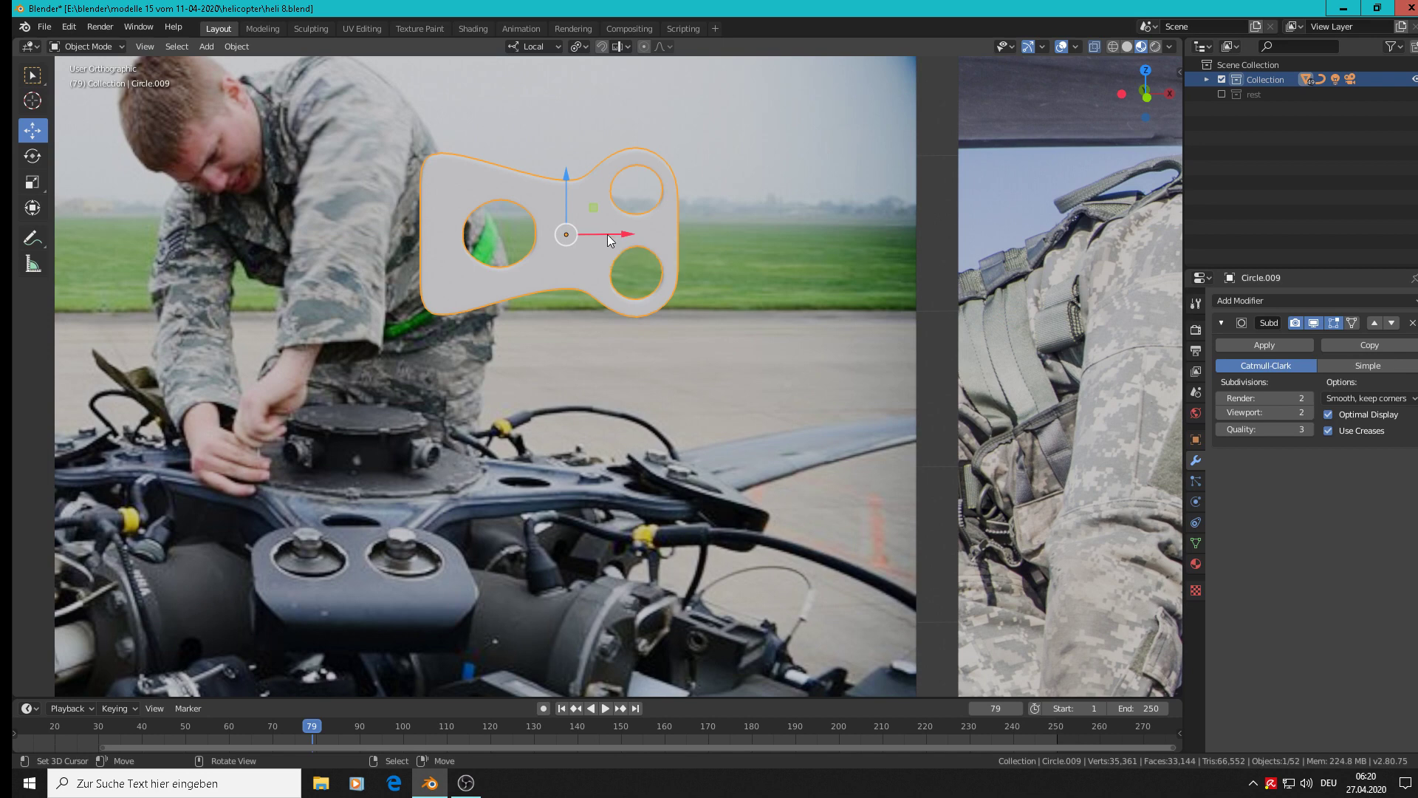
# Add an edge loop between the large opening and the widened end, sliding it by about -0.942 tight against that end.
pyautogui.press('Tab')
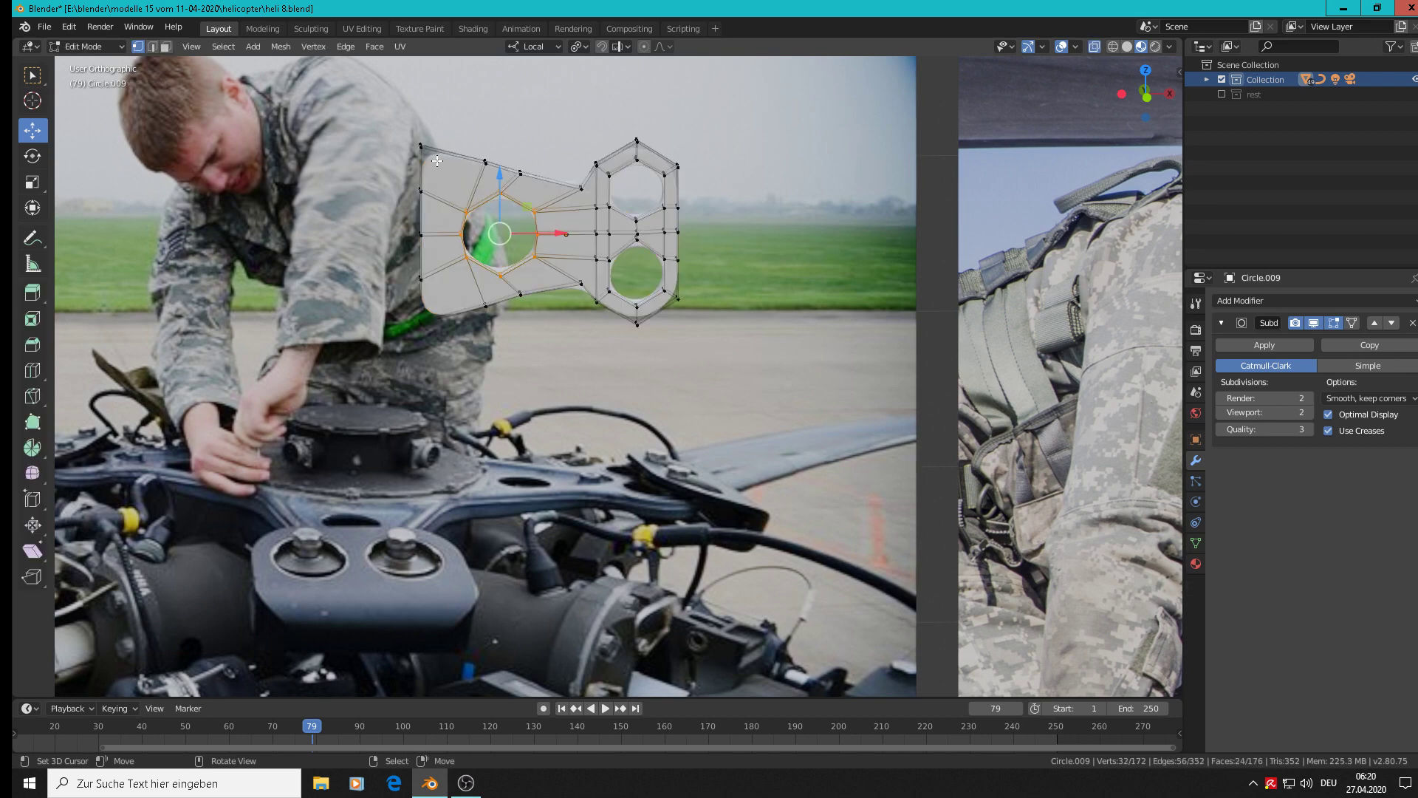
pyautogui.hotkey('ctrl', 'r')
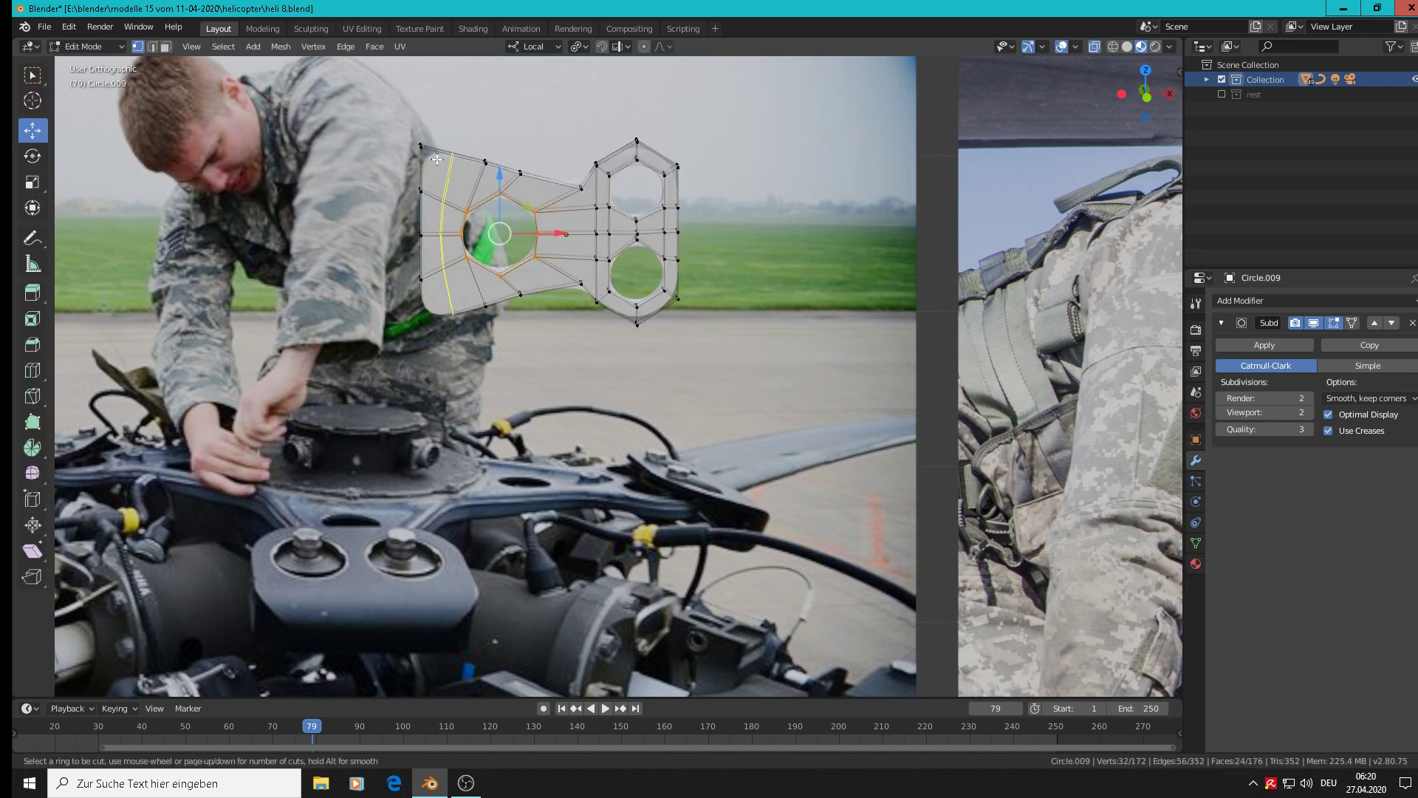
pyautogui.click(437, 159)
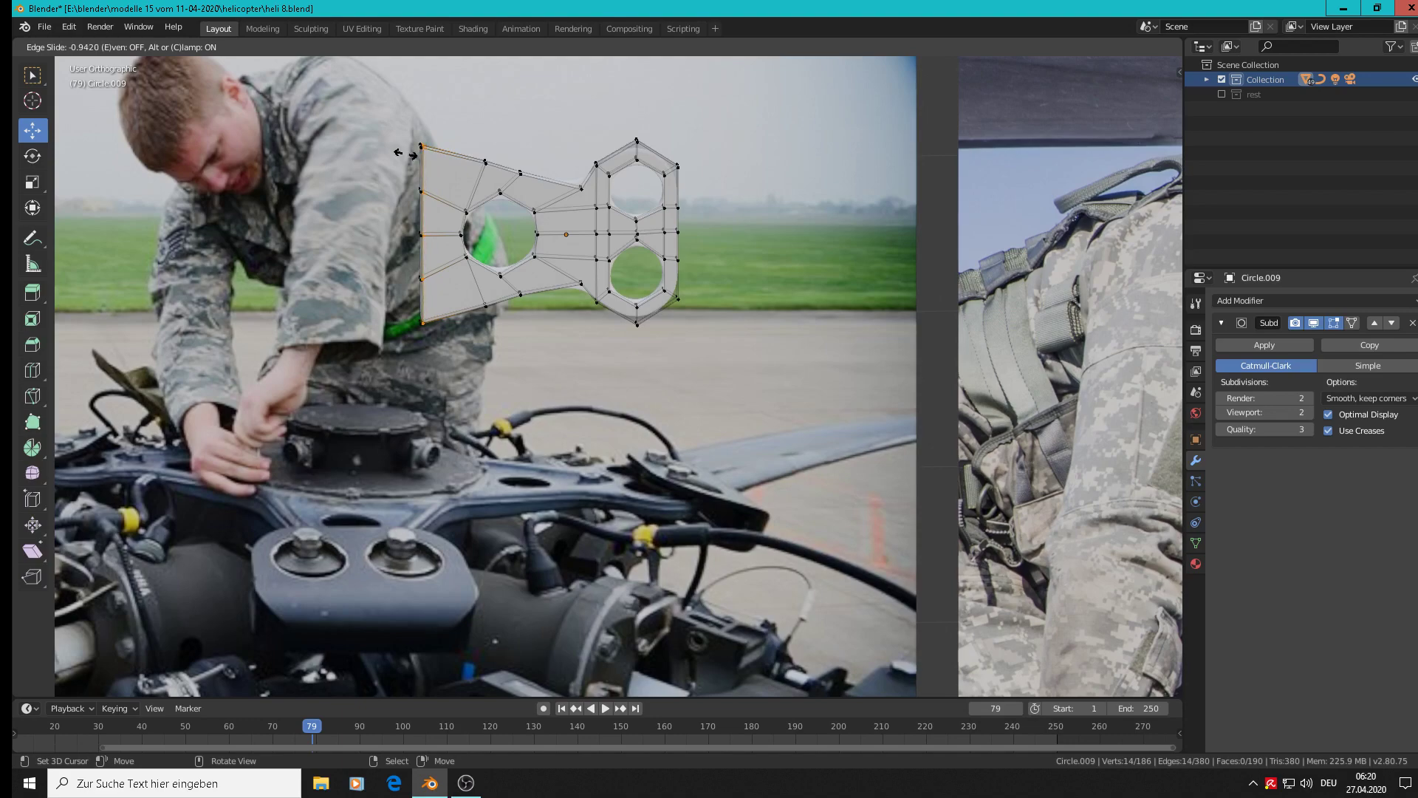
pyautogui.click(406, 154)
pyautogui.press('Tab')
# Pull the upper and lower waist vertices beside the small openings inward along local Z to narrow the plate's neck.
pyautogui.scroll(-2, 665, 259)
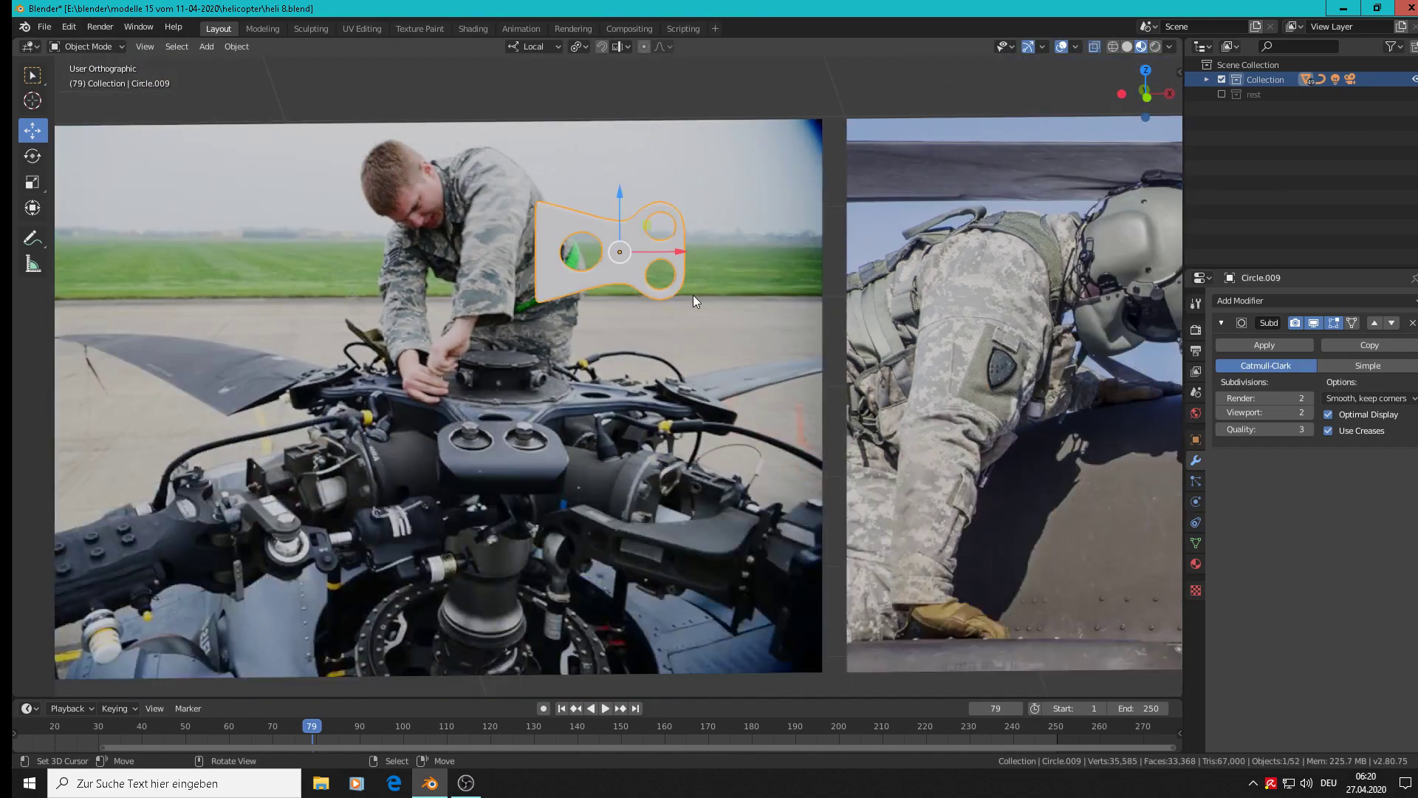
pyautogui.scroll(2, 666, 251)
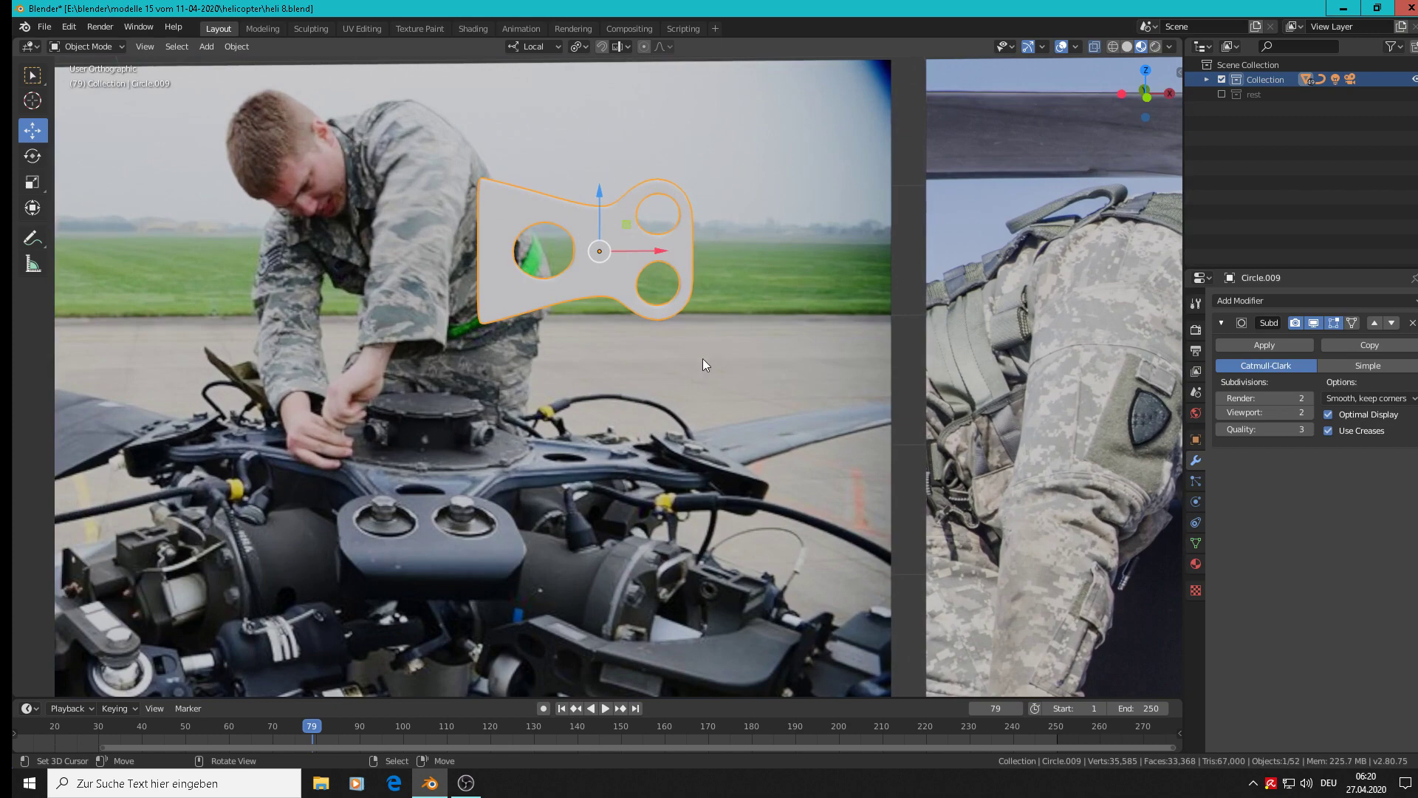
pyautogui.press('Tab')
pyautogui.scroll(1, 636, 287)
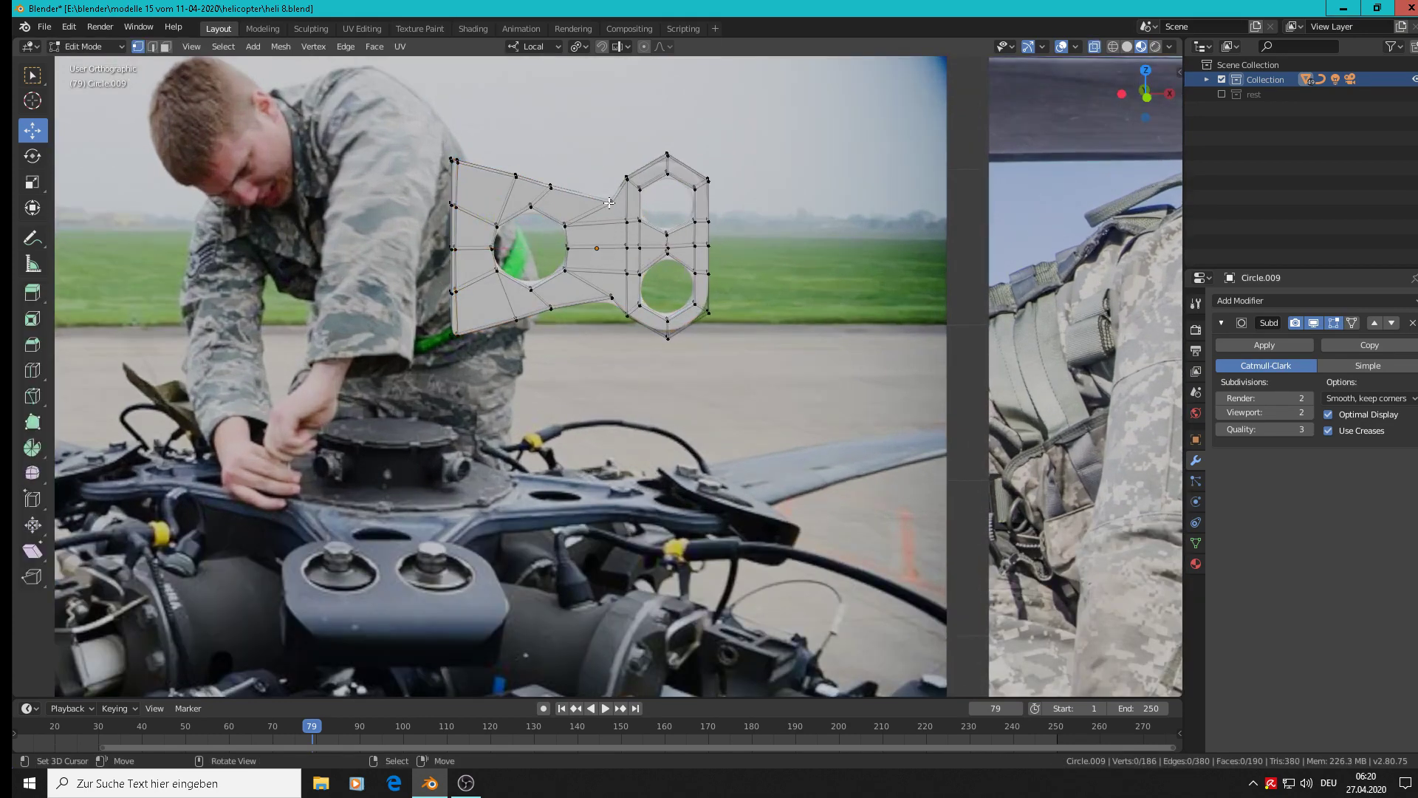
pyautogui.click(612, 201)
pyautogui.moveTo(619, 150); pyautogui.dragTo(619, 164)
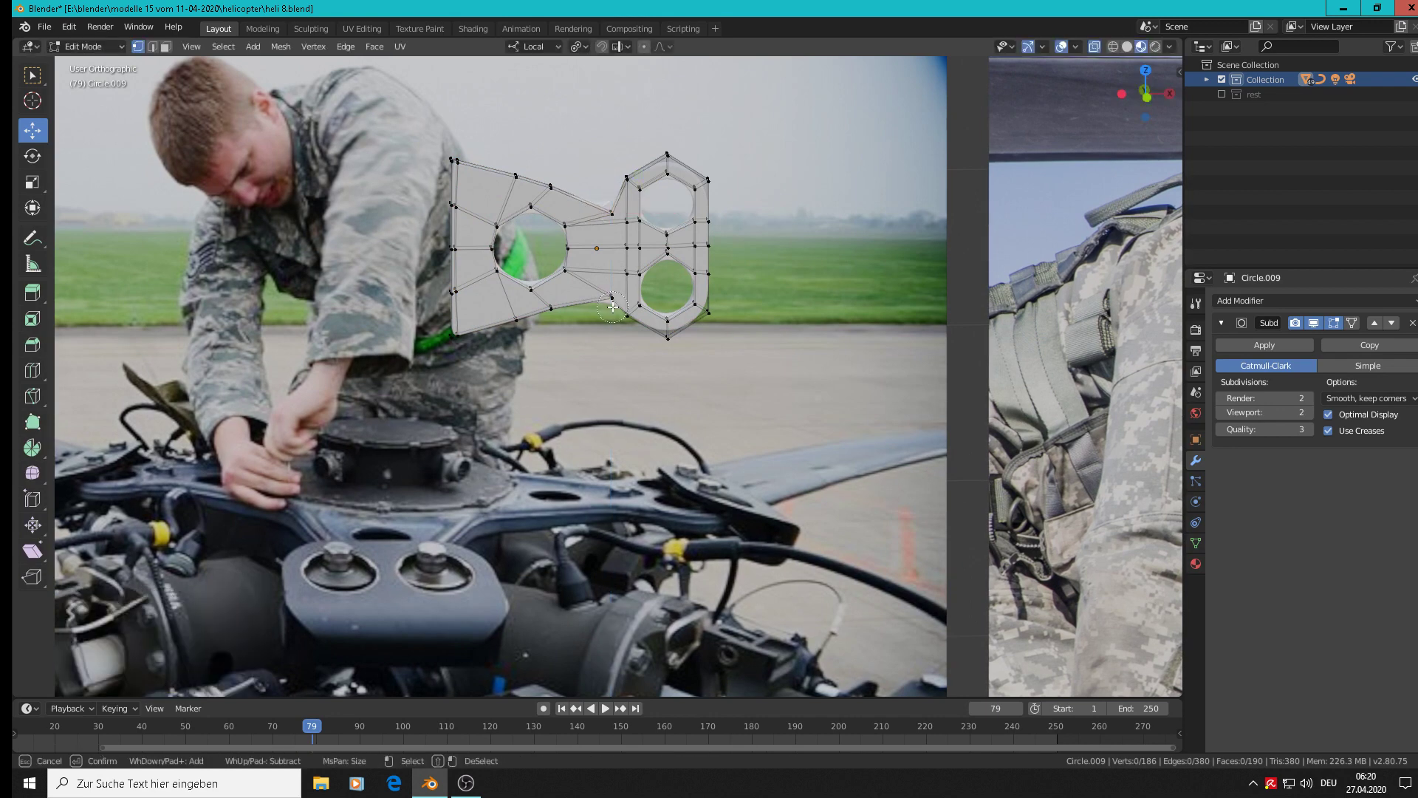
pyautogui.click(611, 297)
pyautogui.moveTo(611, 264); pyautogui.dragTo(615, 253)
# Select the two groups of upper-edge vertices above the large opening and move them about -0.00541 m along local Z.
pyautogui.click(551, 186)
pyautogui.press('c')
pyautogui.click(517, 179)
pyautogui.press('Escape')
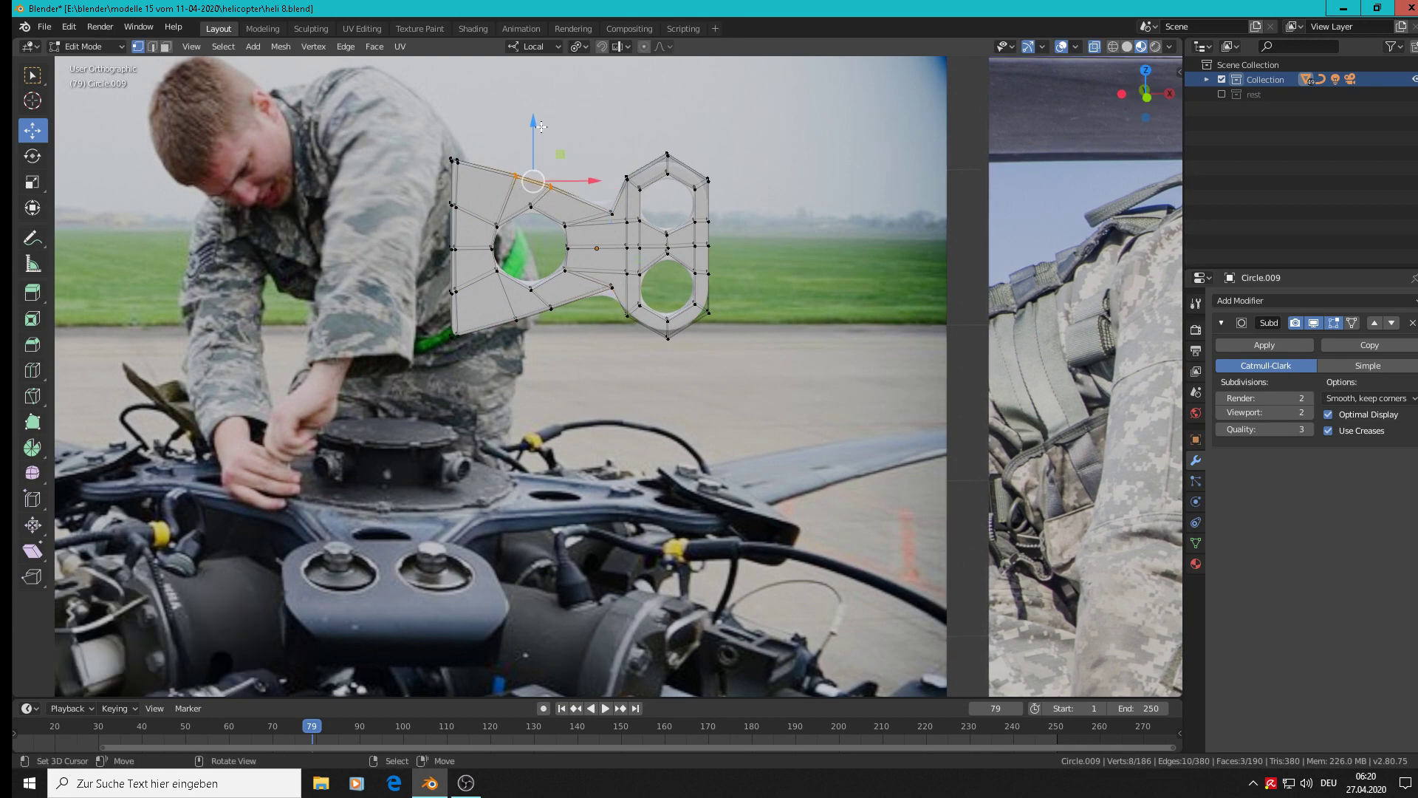
pyautogui.moveTo(535, 124); pyautogui.dragTo(537, 129)
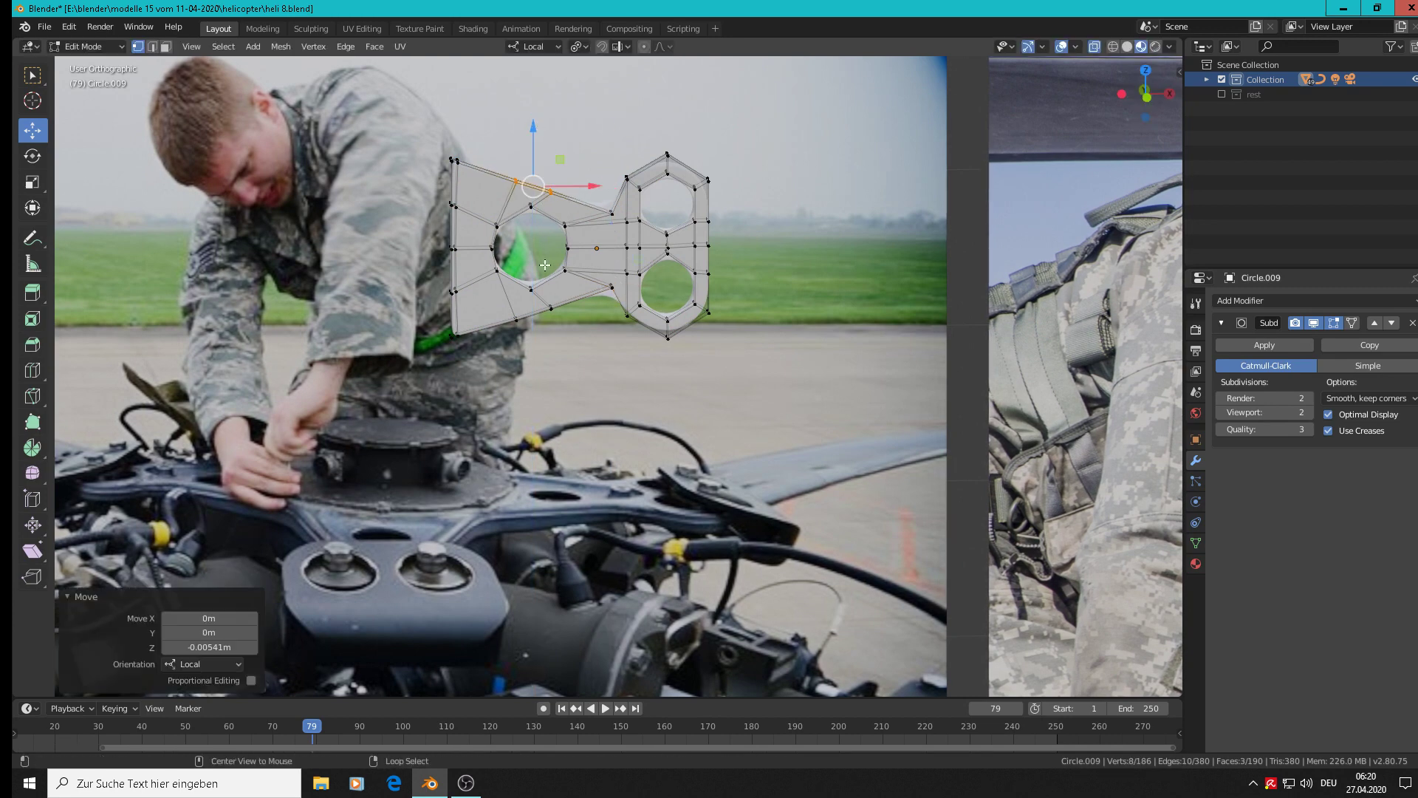
# Select the two groups of lower-edge vertices below the large opening and move them about 0.00309 m along local Z.
pyautogui.click(518, 322)
pyautogui.press('c')
pyautogui.click(548, 310)
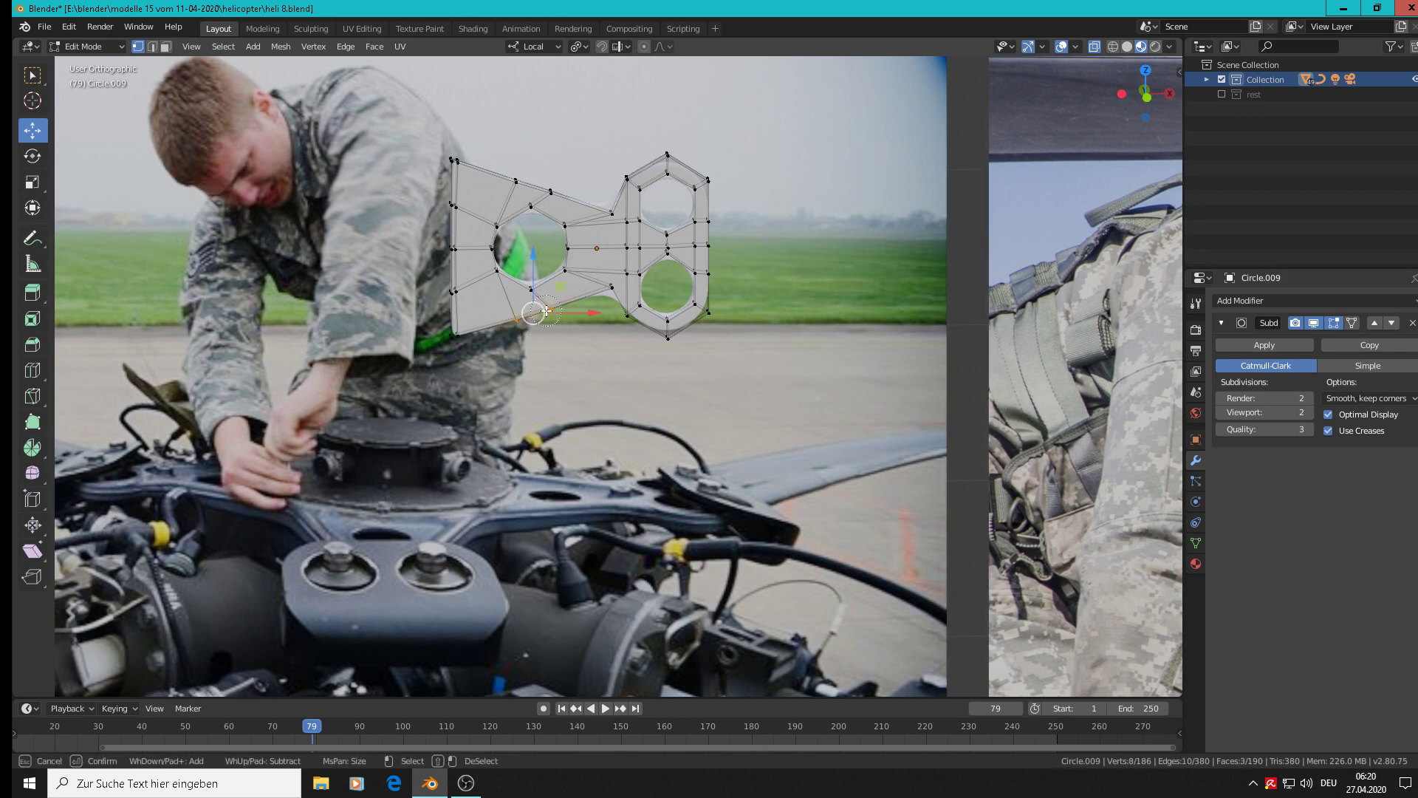
pyautogui.press('Escape')
pyautogui.moveTo(535, 259); pyautogui.dragTo(535, 254)
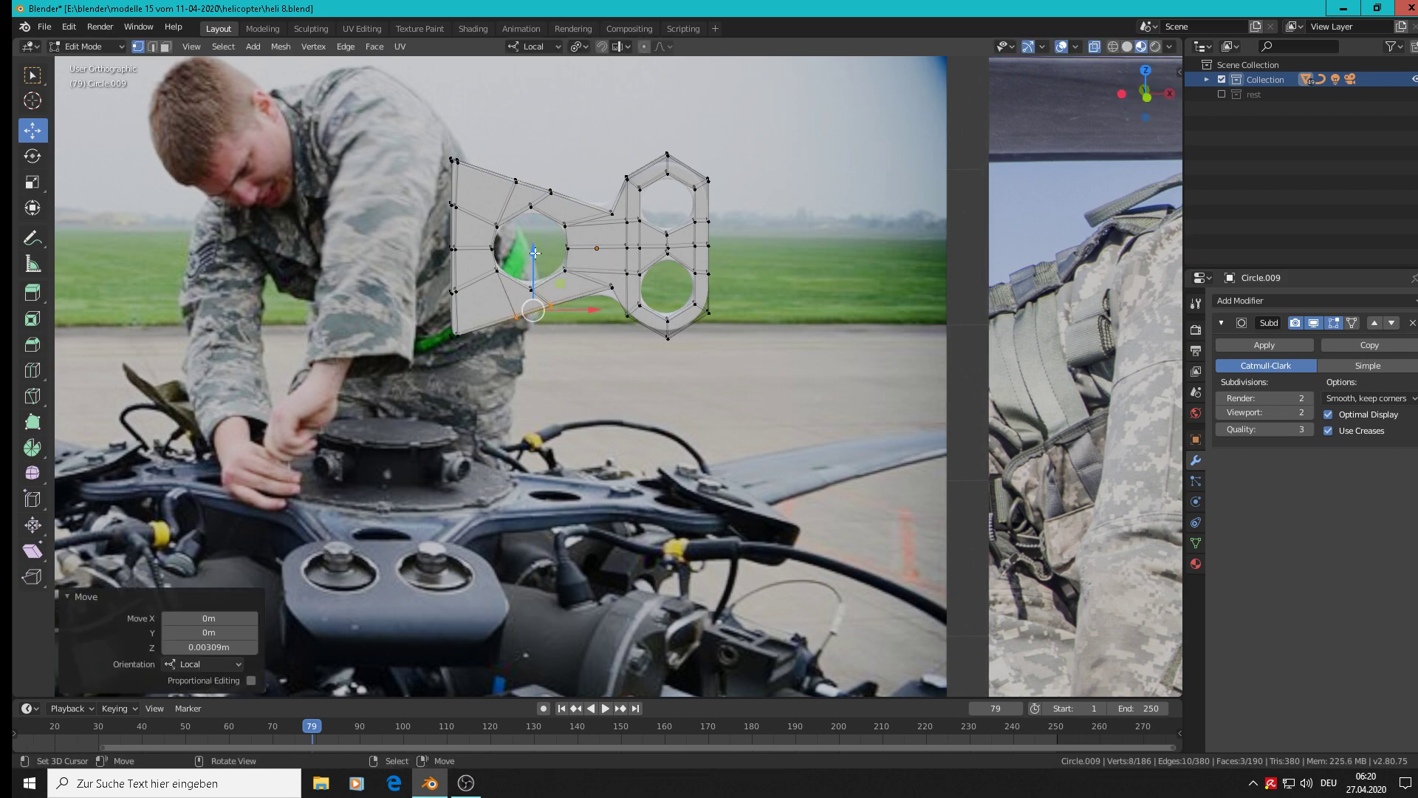
pyautogui.press('Tab')
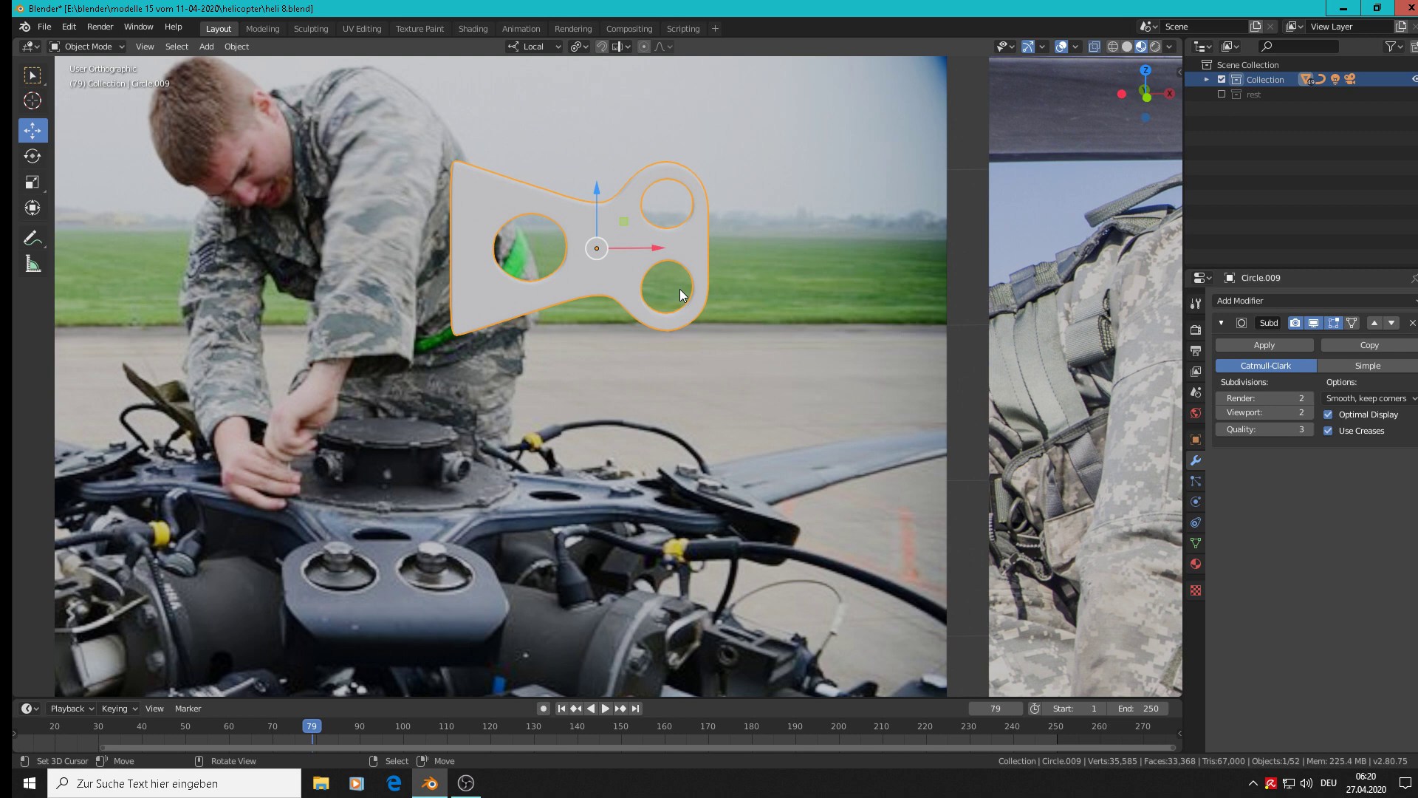
# Select all vertices of the end with the two small openings and scale them uniformly to about 0.8.
pyautogui.hotkey('alt', 'a')
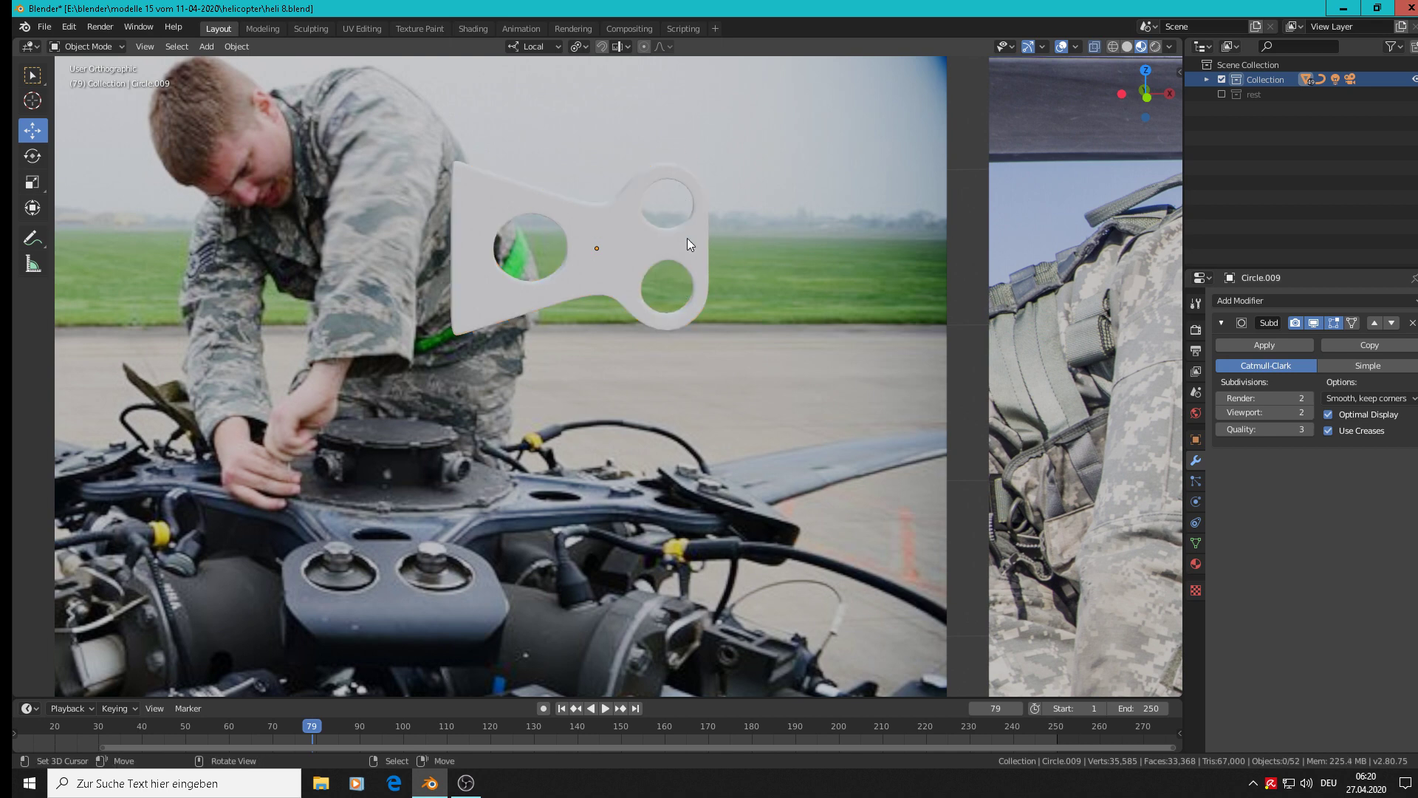
pyautogui.click(620, 245)
pyautogui.press('Tab')
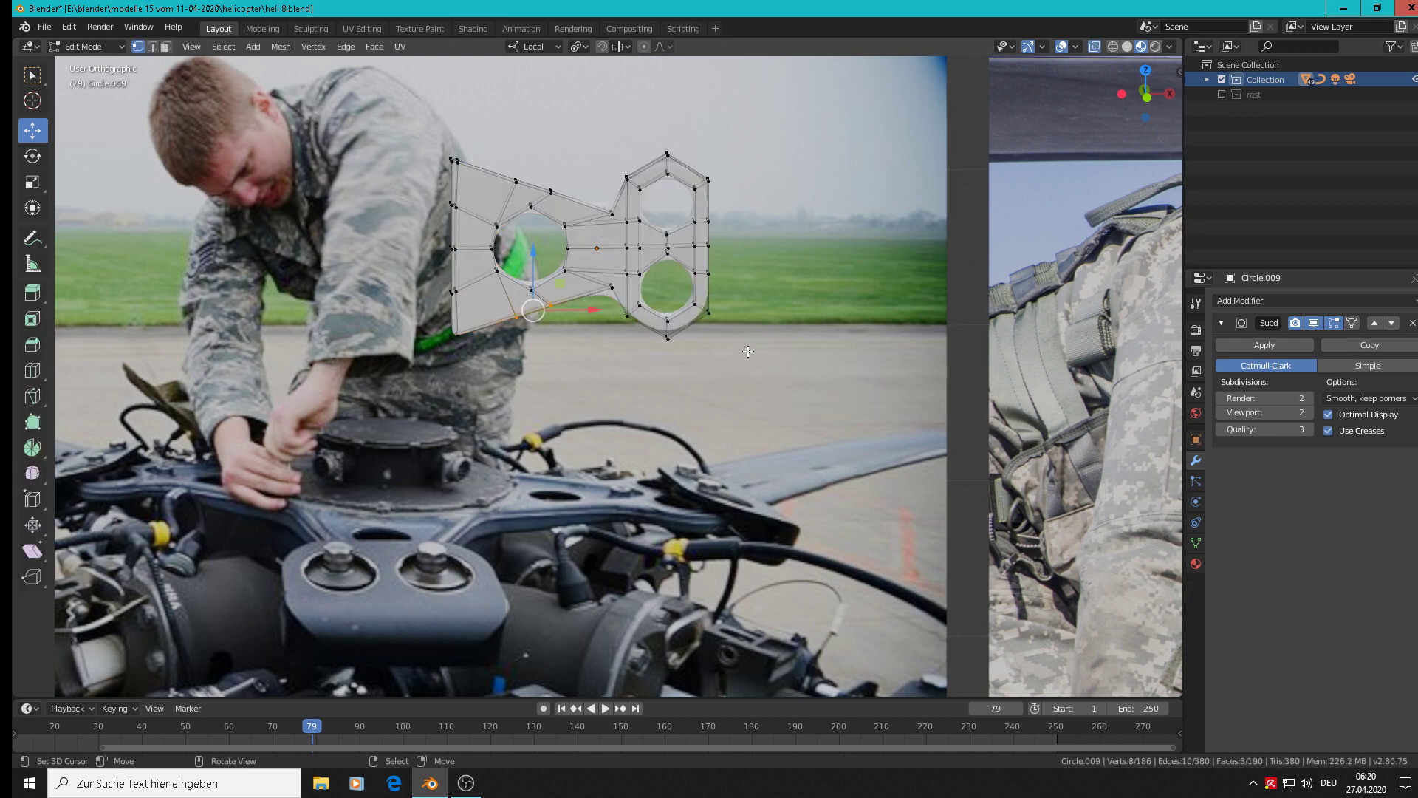
pyautogui.press('b')
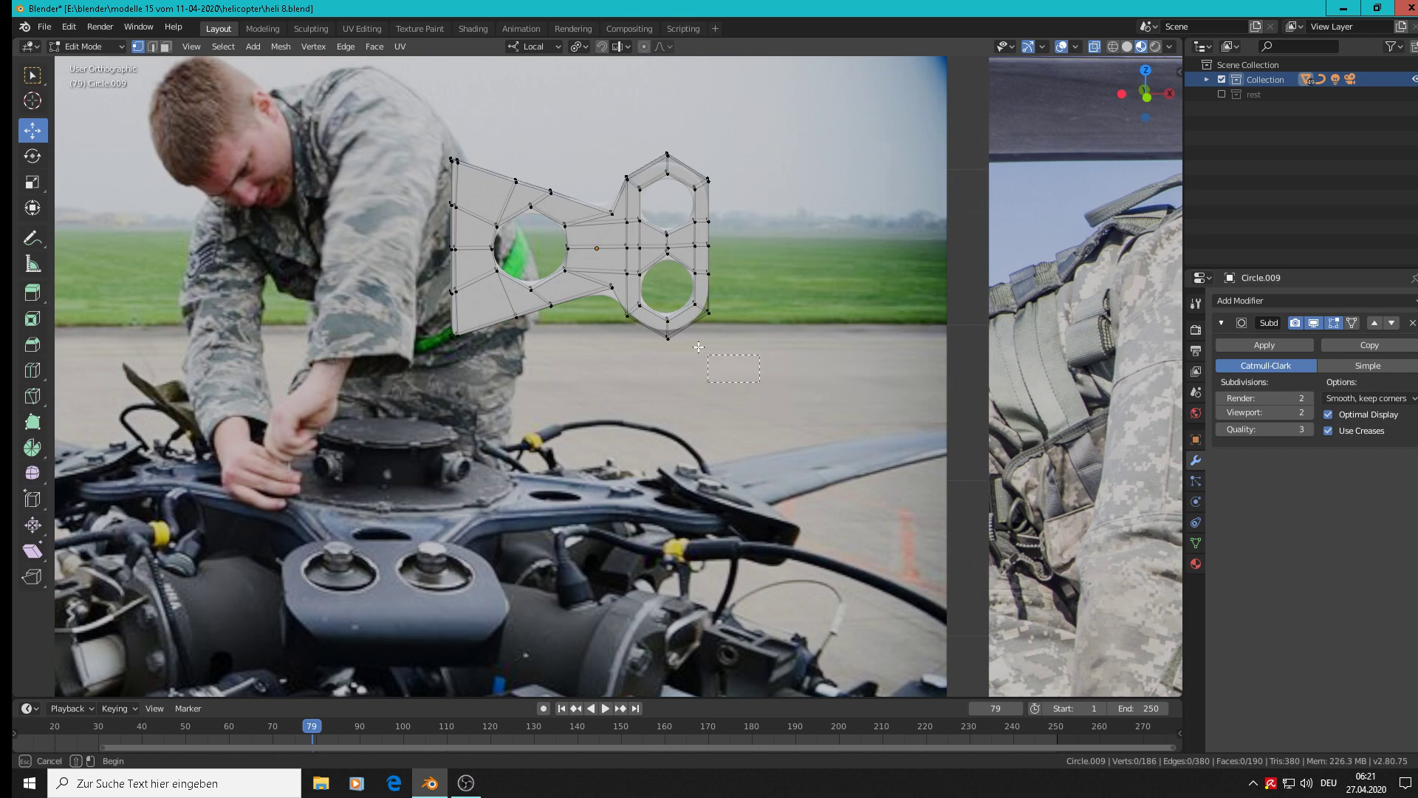
pyautogui.moveTo(761, 382); pyautogui.dragTo(601, 151)
pyautogui.press('s')
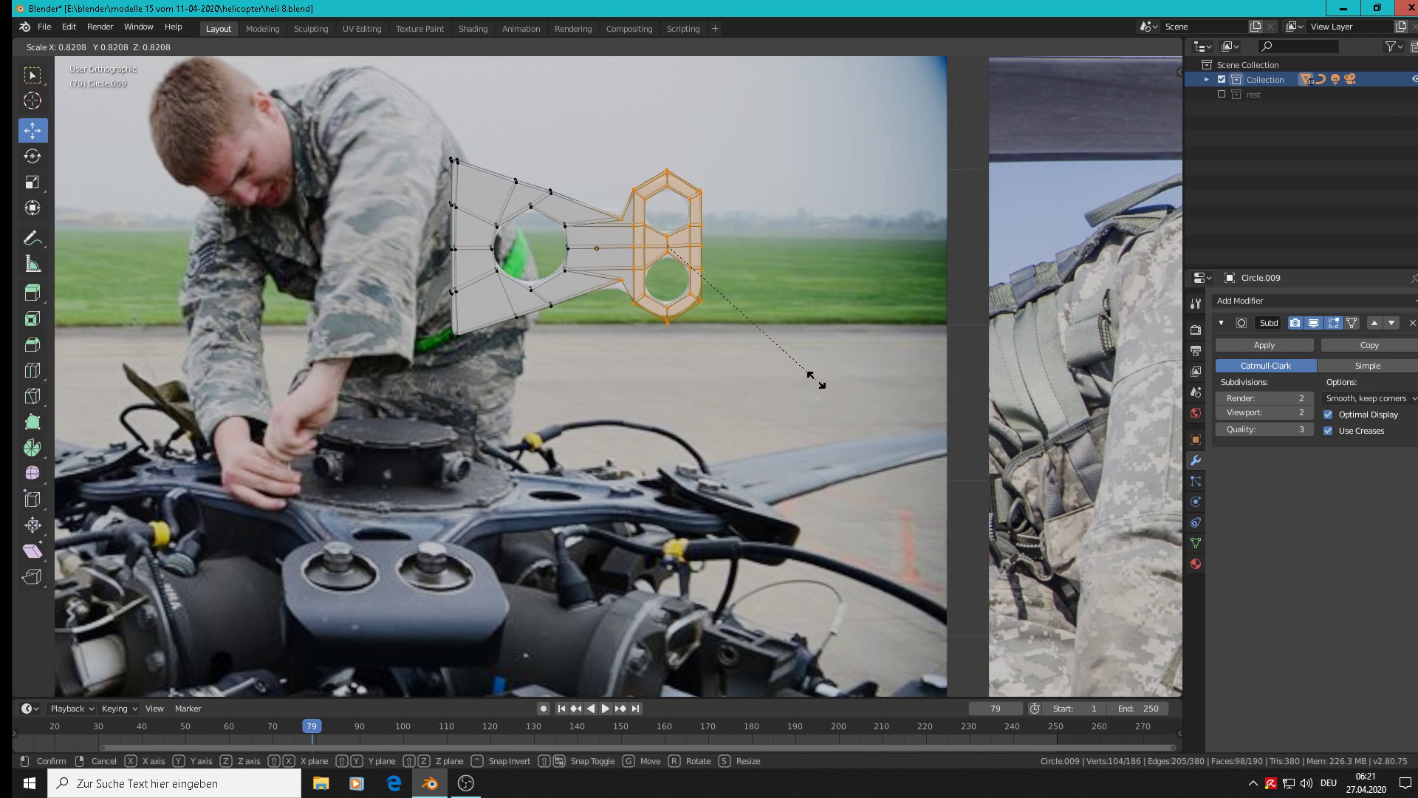
pyautogui.click(812, 383)
pyautogui.press('Tab')
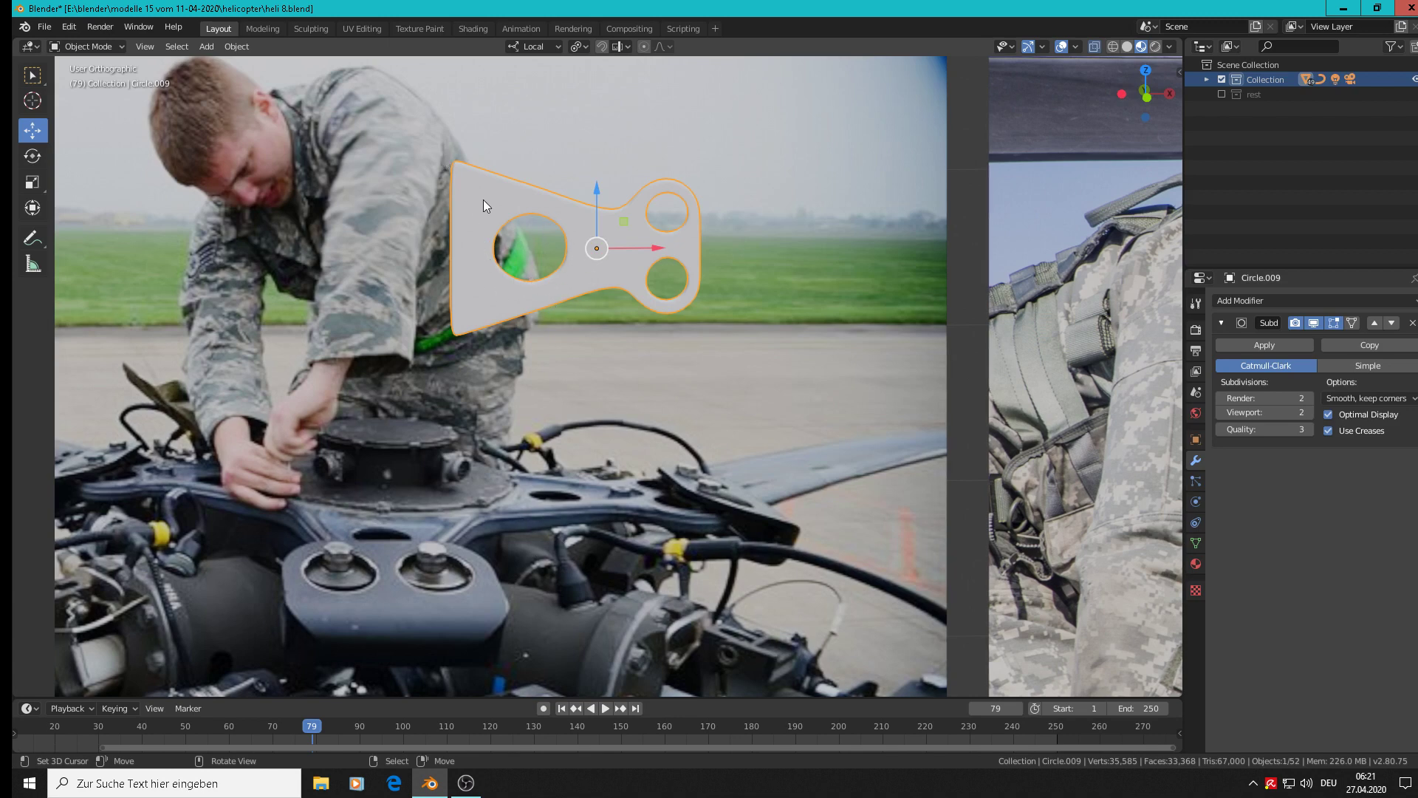
pyautogui.press('Tab')
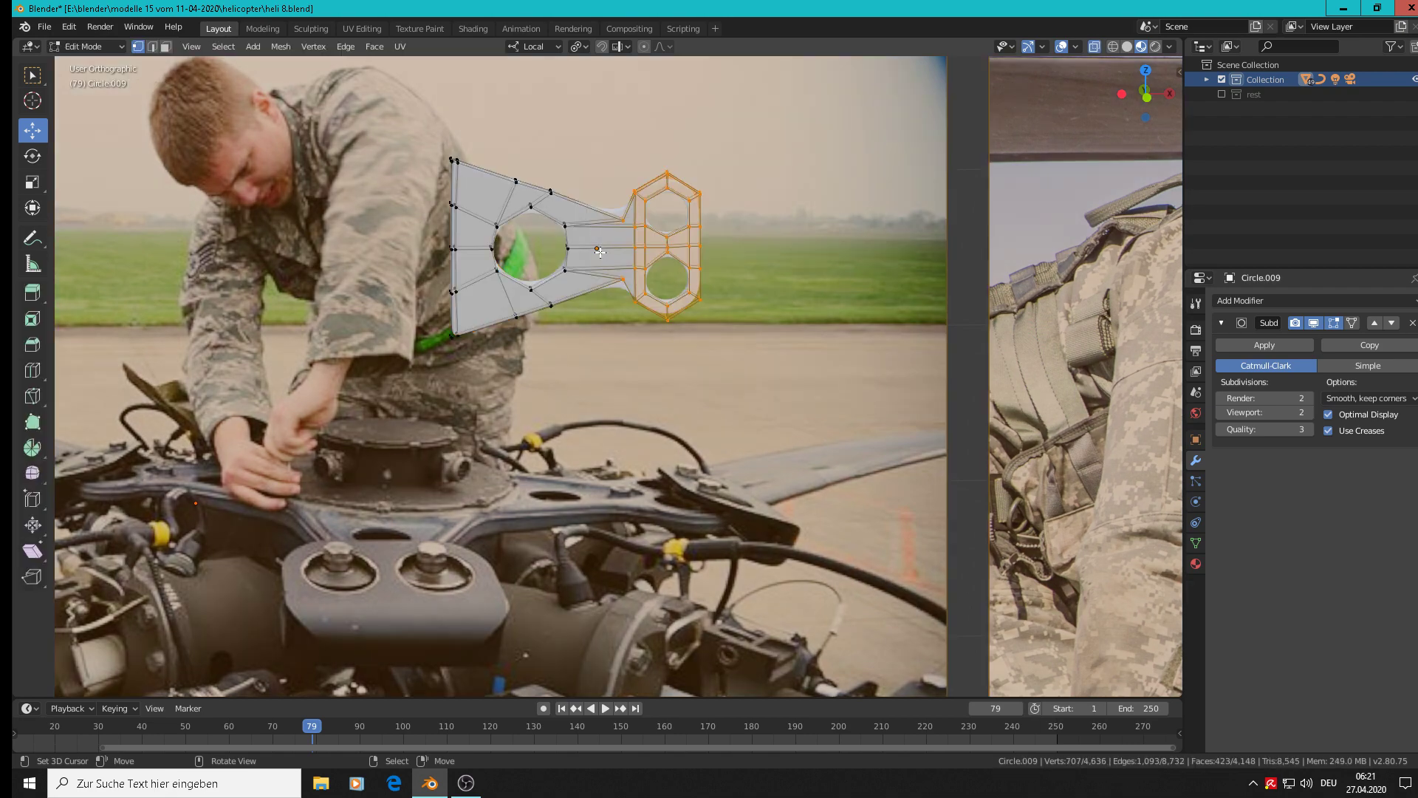
# Select all vertices of the wide end around the large opening and scale them uniformly to 0.818.
pyautogui.hotkey('alt', 'a')
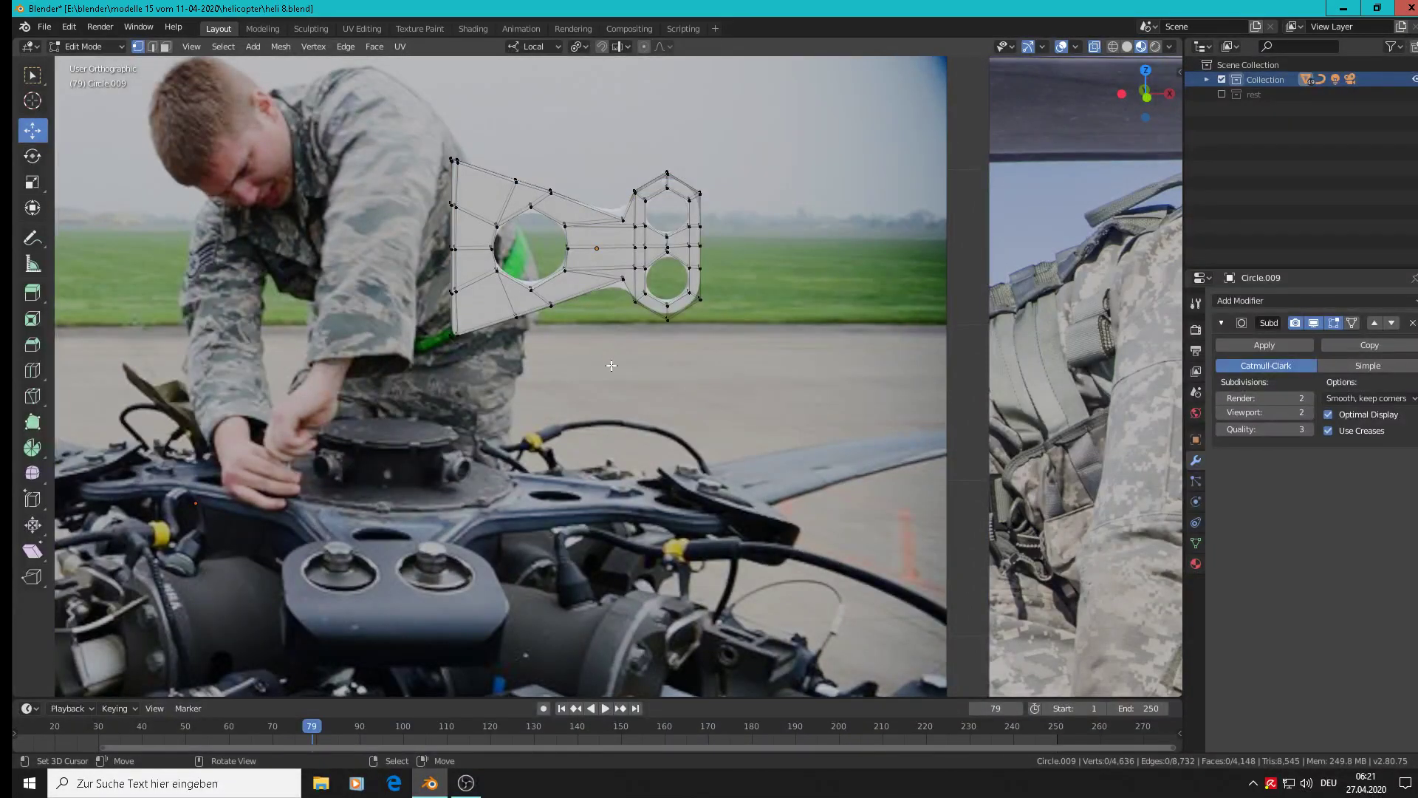
pyautogui.press('b')
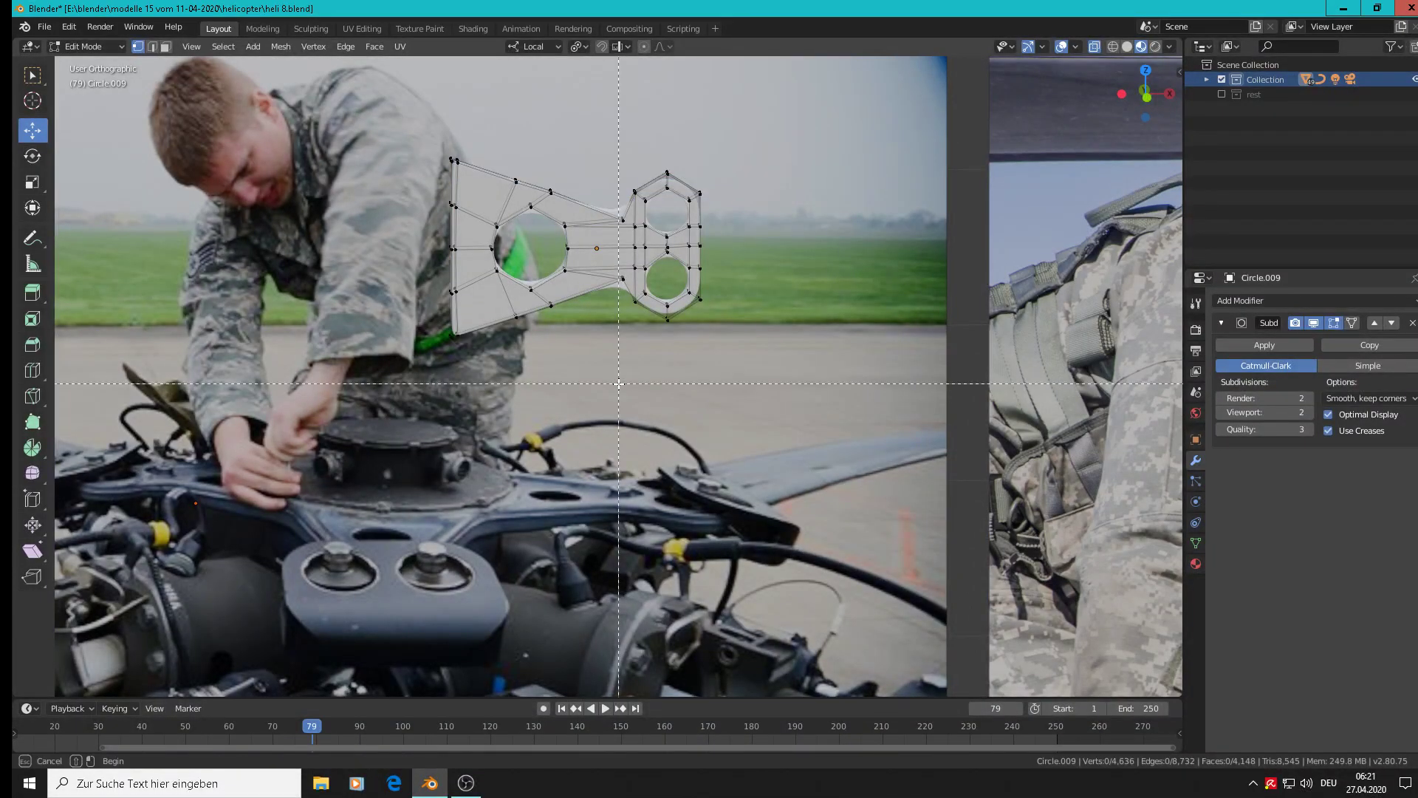
pyautogui.moveTo(586, 367); pyautogui.dragTo(347, 106)
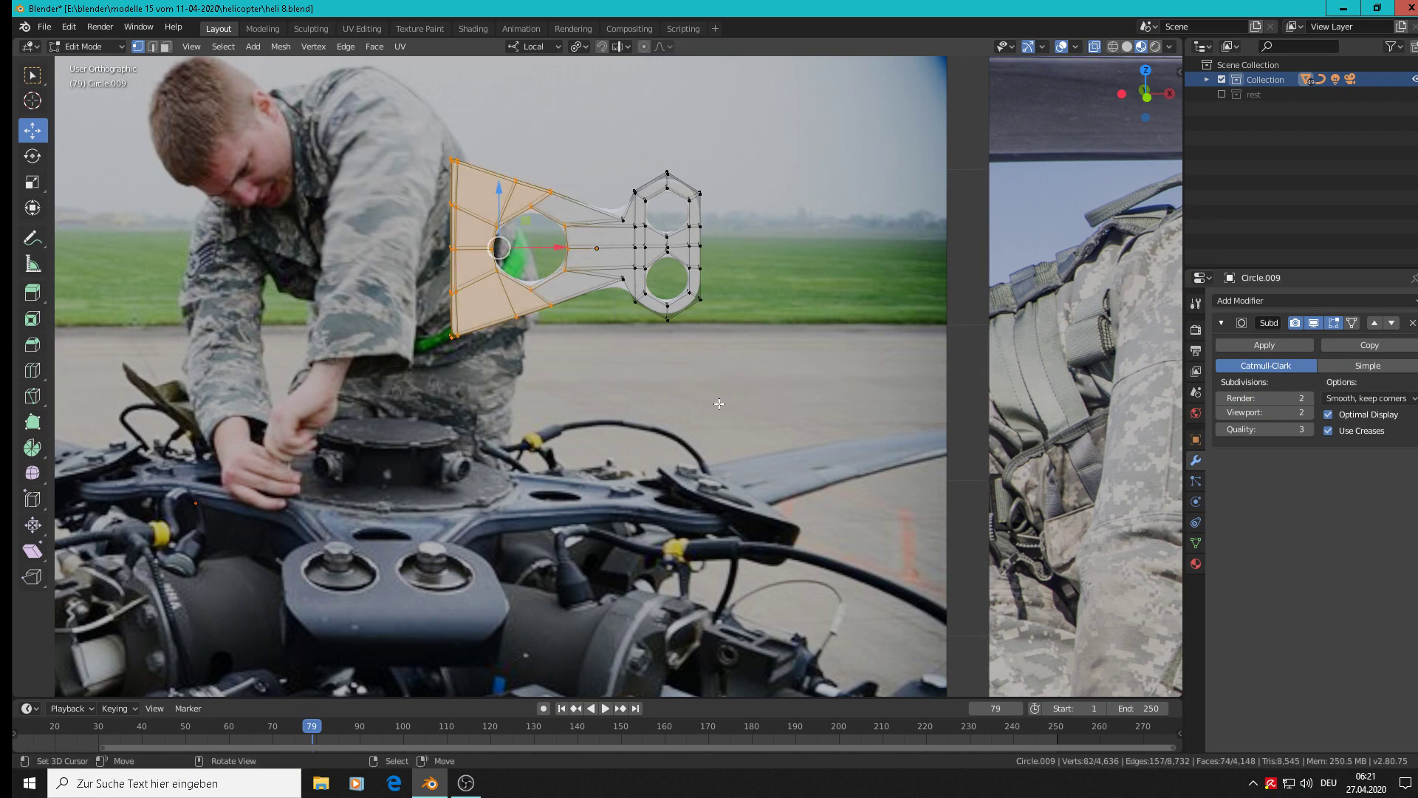
pyautogui.press('s')
pyautogui.click(684, 376)
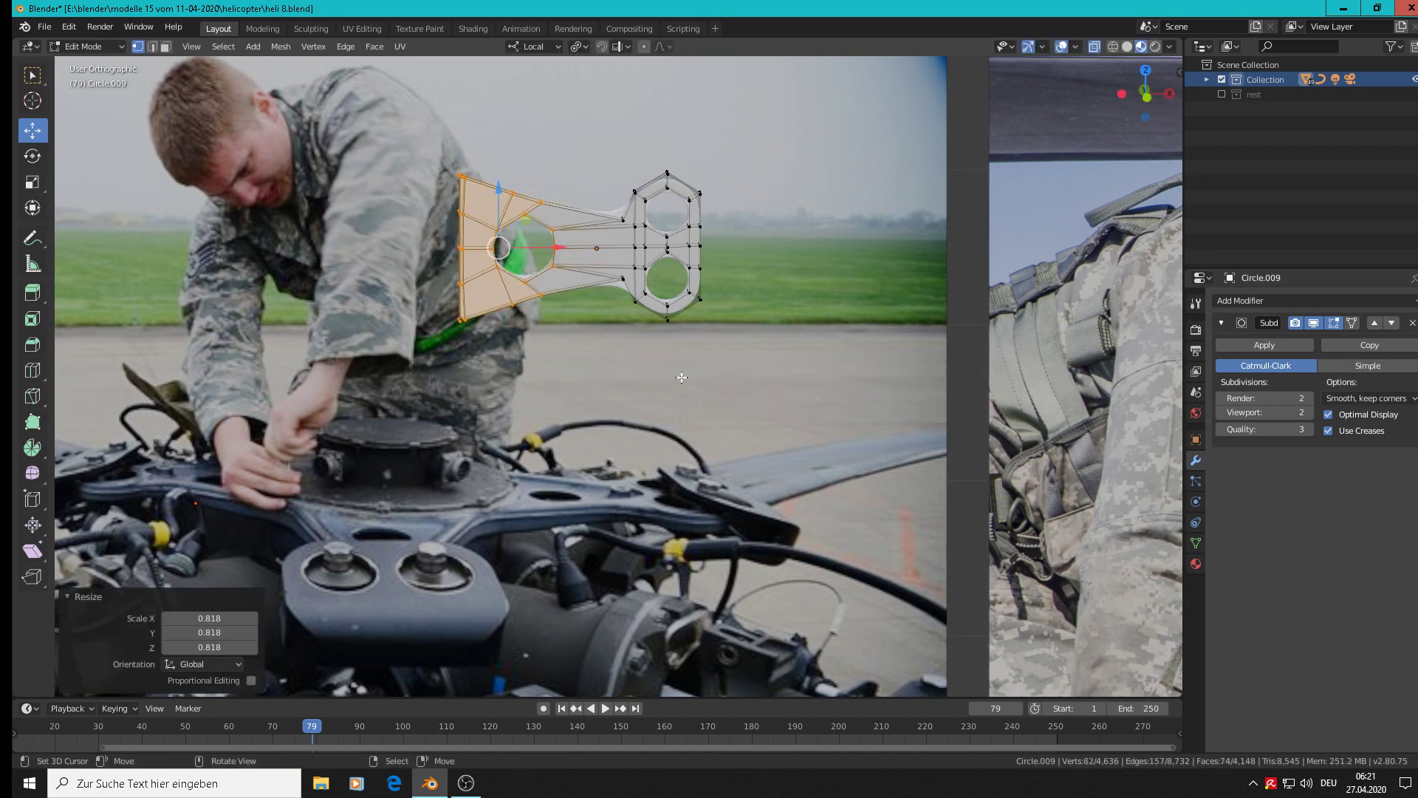
pyautogui.press('Tab')
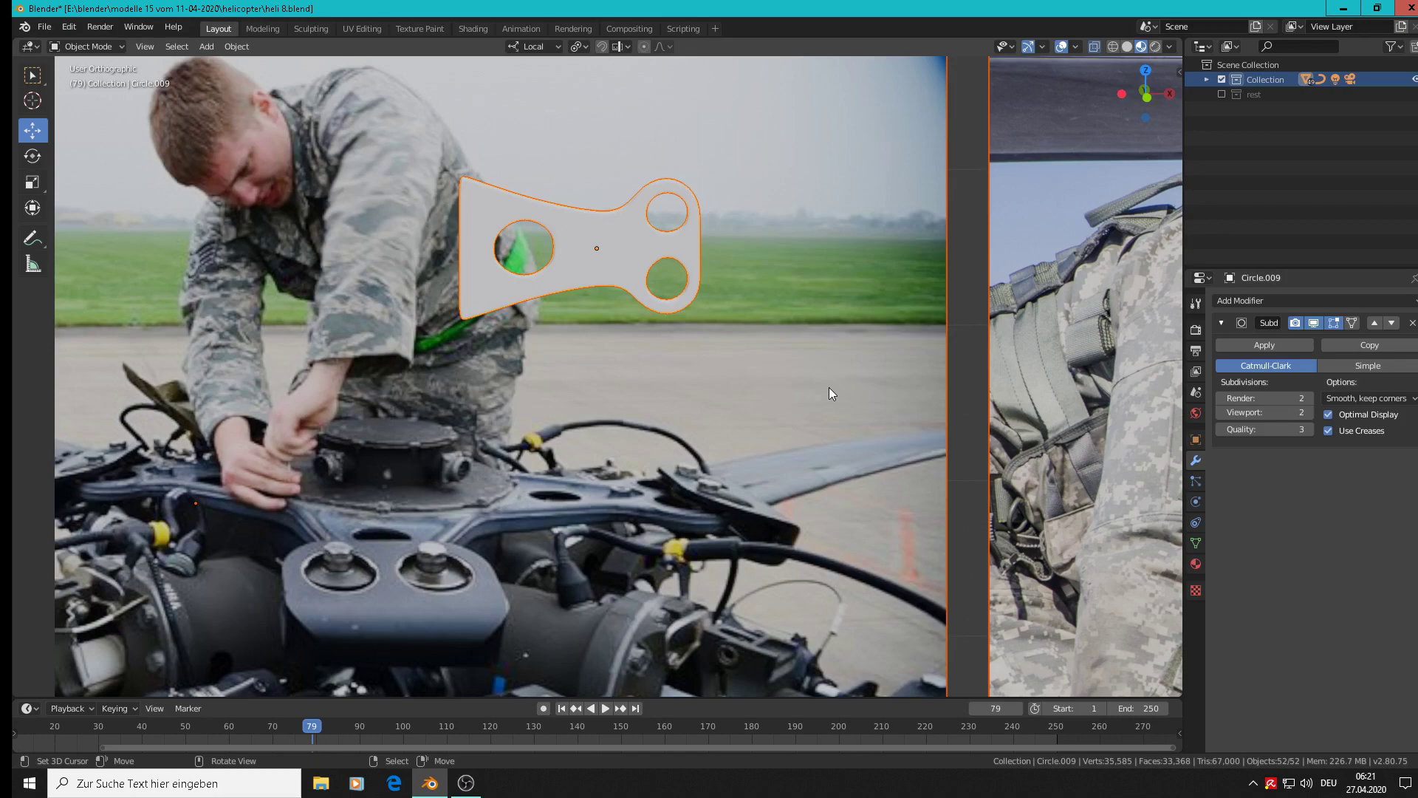
pyautogui.press('Tab')
pyautogui.scroll(4, 517, 288)
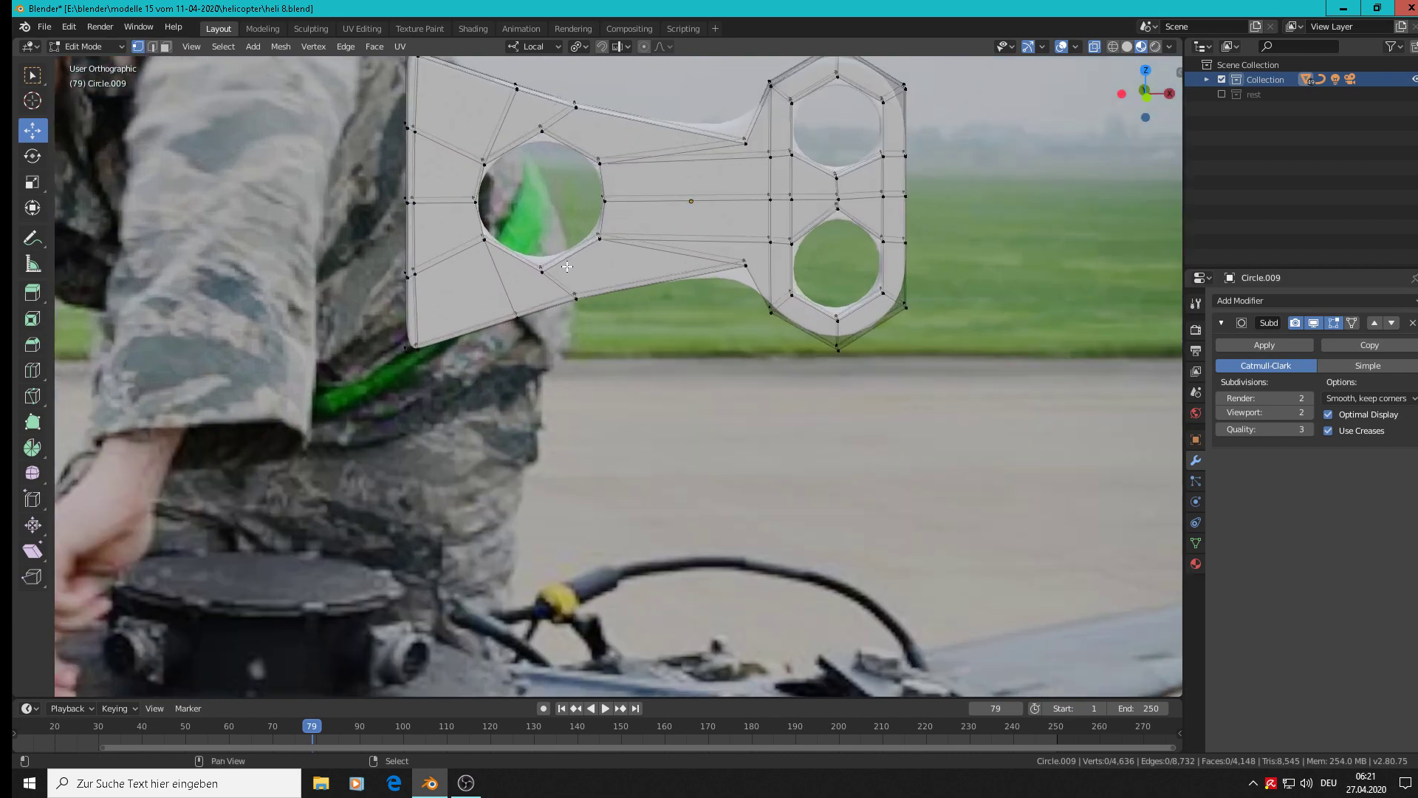
# In front view, raise the two upper-edge vertex groups above the large opening slightly along local Z, by 0.00092 m and 0.000368 m.
pyautogui.press('KP_1')
pyautogui.scroll(-4, 685, 323)
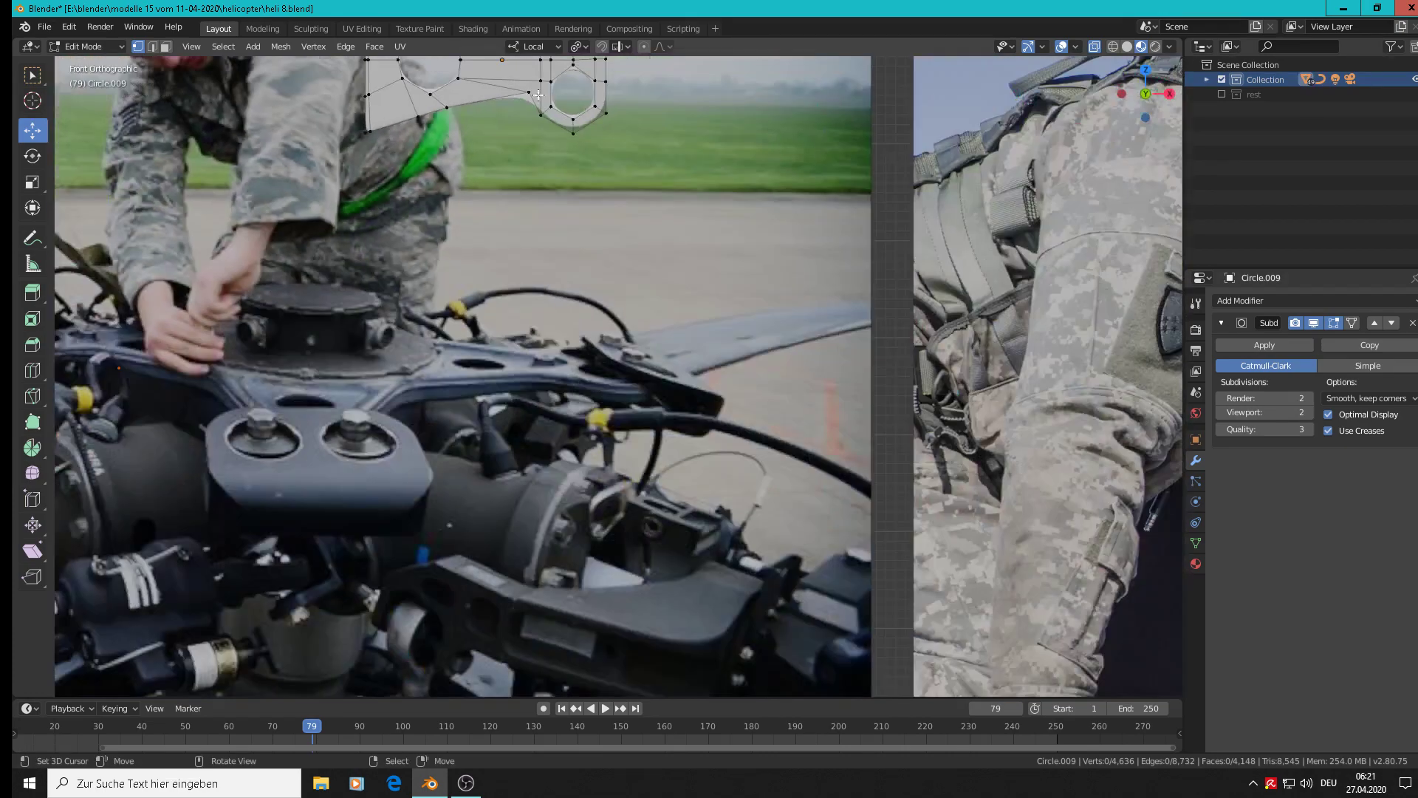
pyautogui.keyDown('shift'); pyautogui.moveTo(591, 136); pyautogui.dragTo(883, 580, button='middle'); pyautogui.keyUp('shift')
pyautogui.scroll(5, 548, 165)
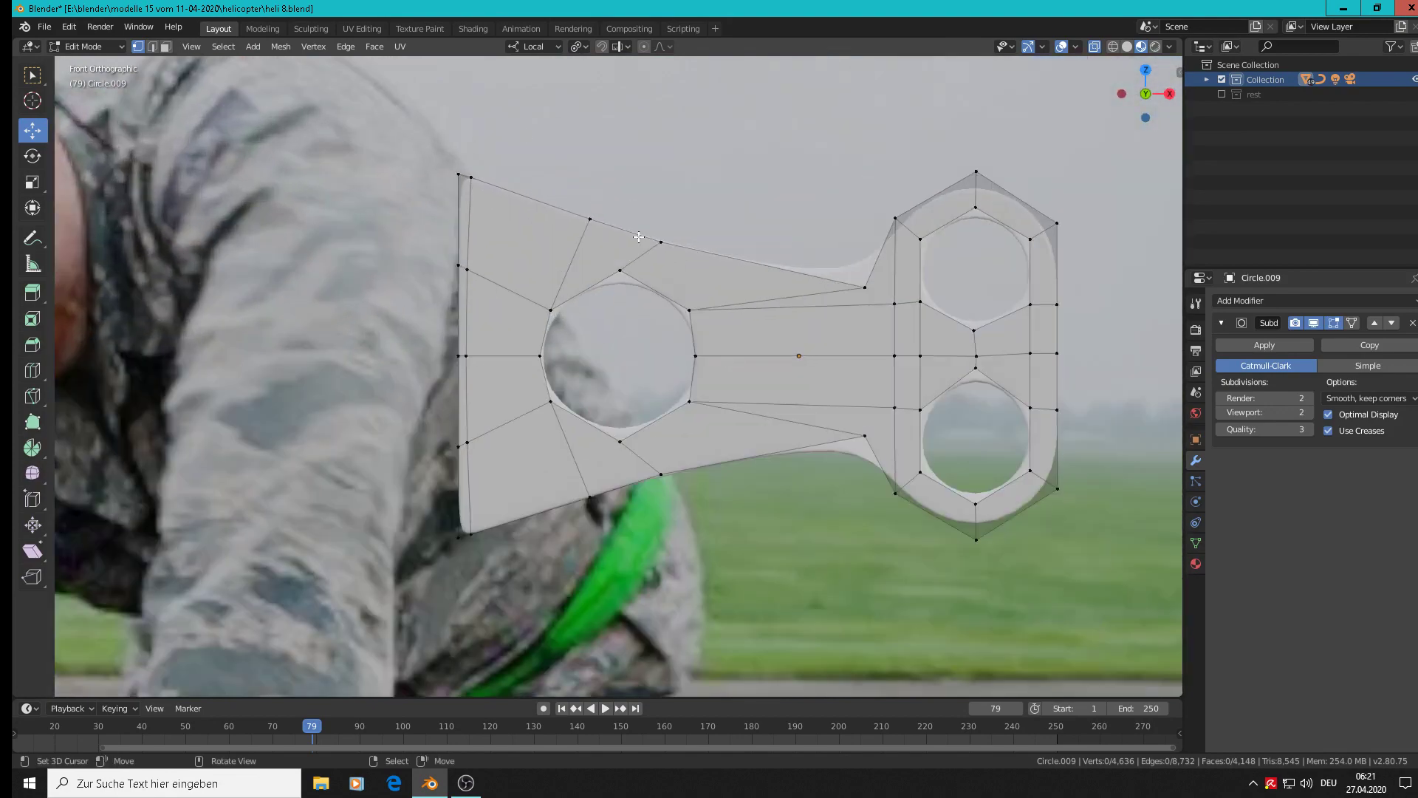
pyautogui.click(590, 219)
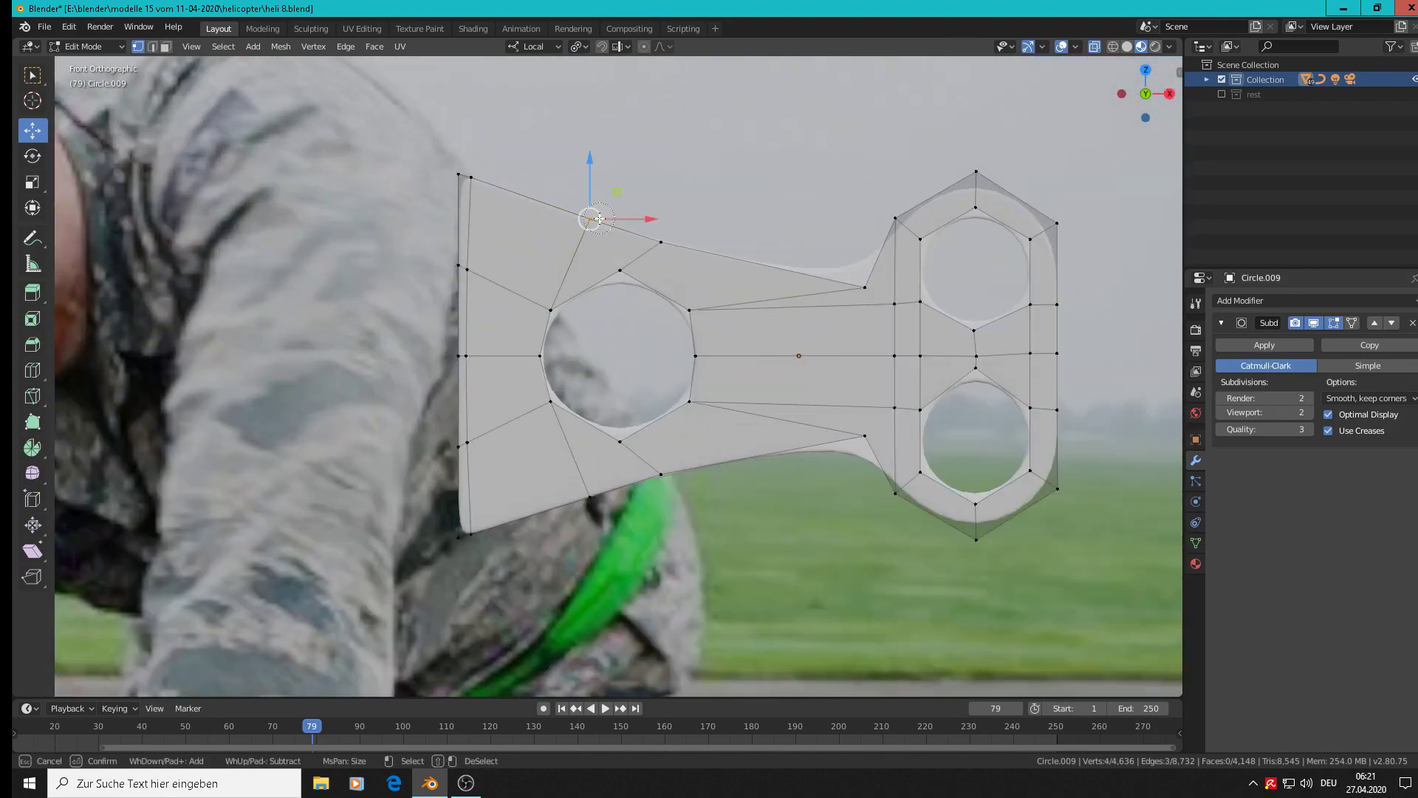
pyautogui.moveTo(593, 171); pyautogui.dragTo(665, 151)
pyautogui.click(704, 247)
pyautogui.click(661, 242)
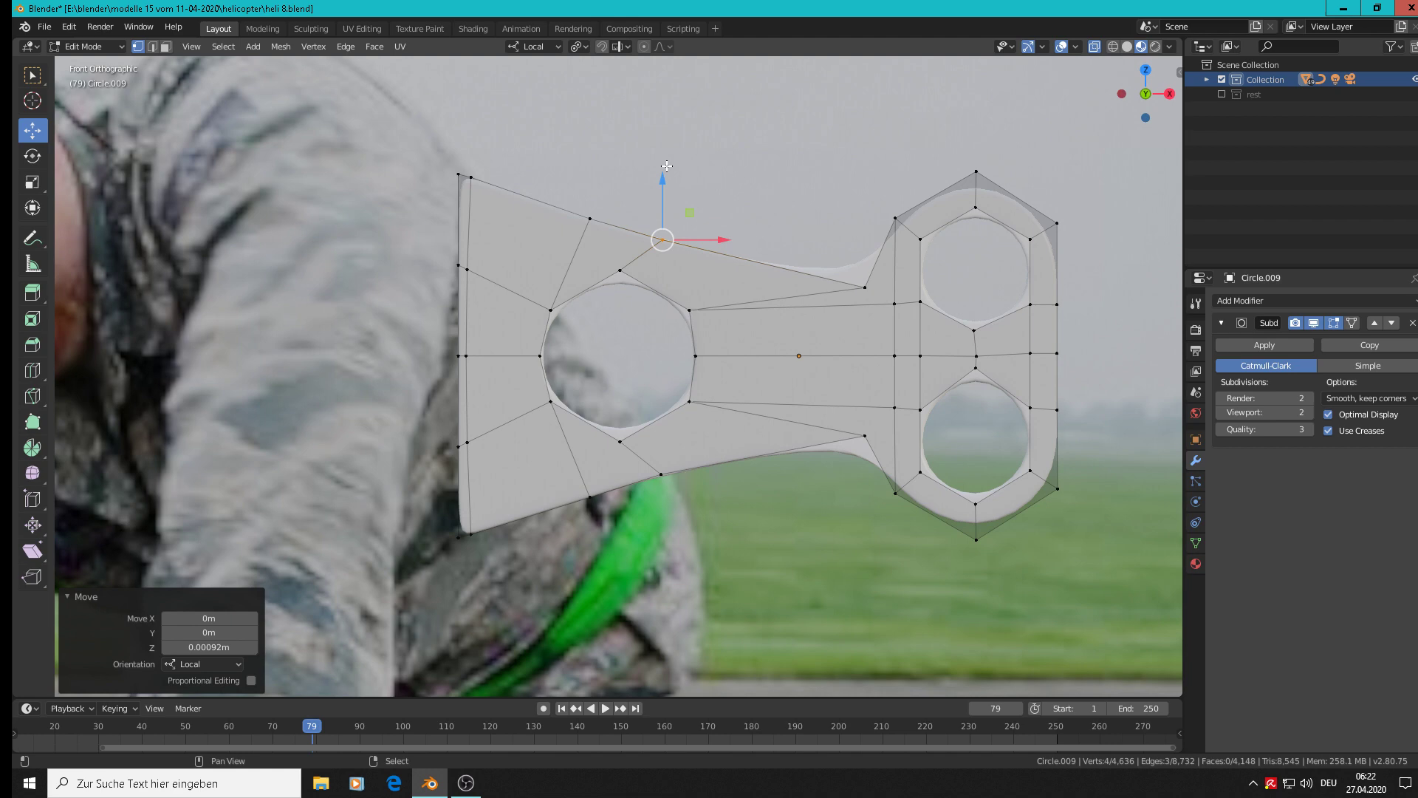
pyautogui.keyDown('shift'); pyautogui.click(595, 215); pyautogui.keyUp('shift')
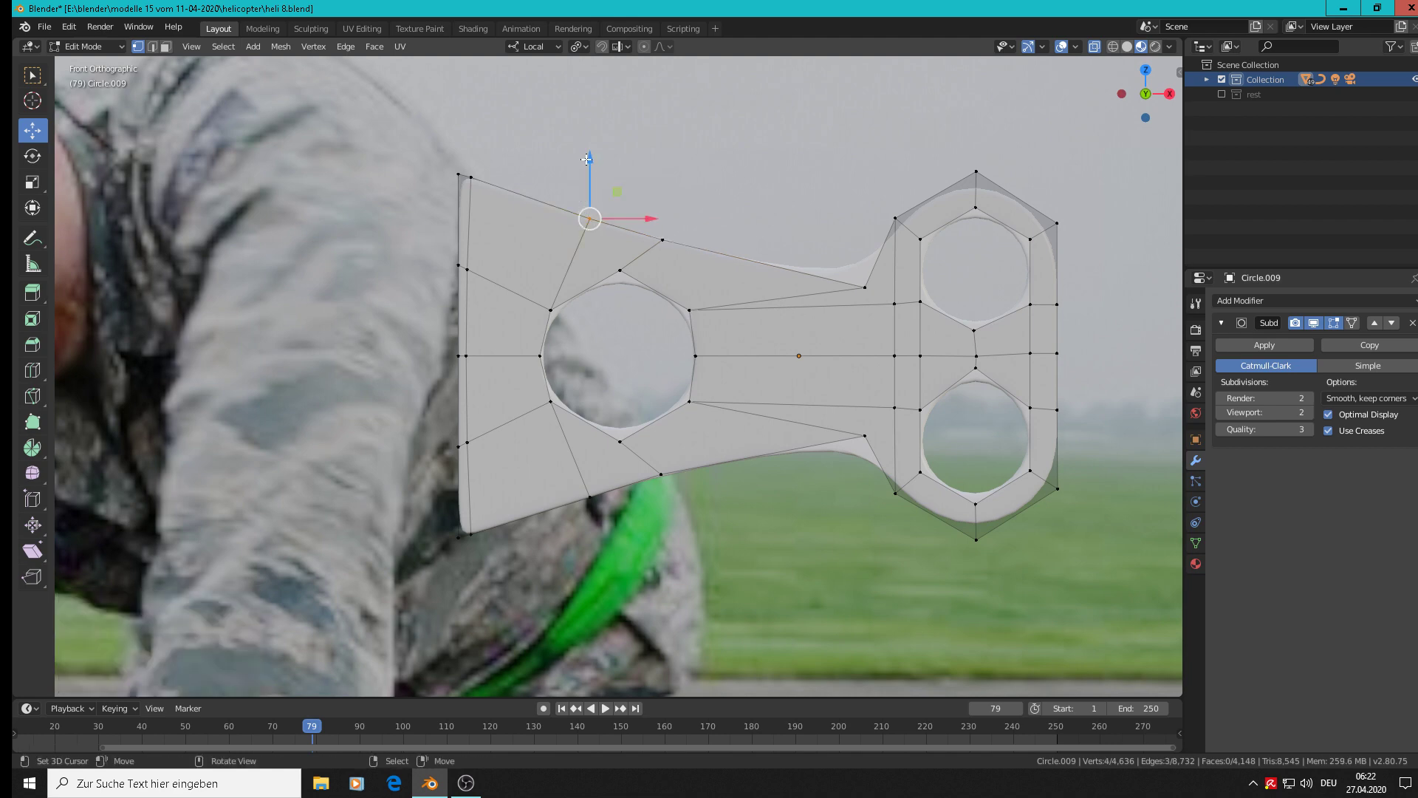
pyautogui.moveTo(591, 158)
pyautogui.mouseDown()
pyautogui.moveTo(605, 133)
pyautogui.moveTo(603, 151)
pyautogui.mouseUp()
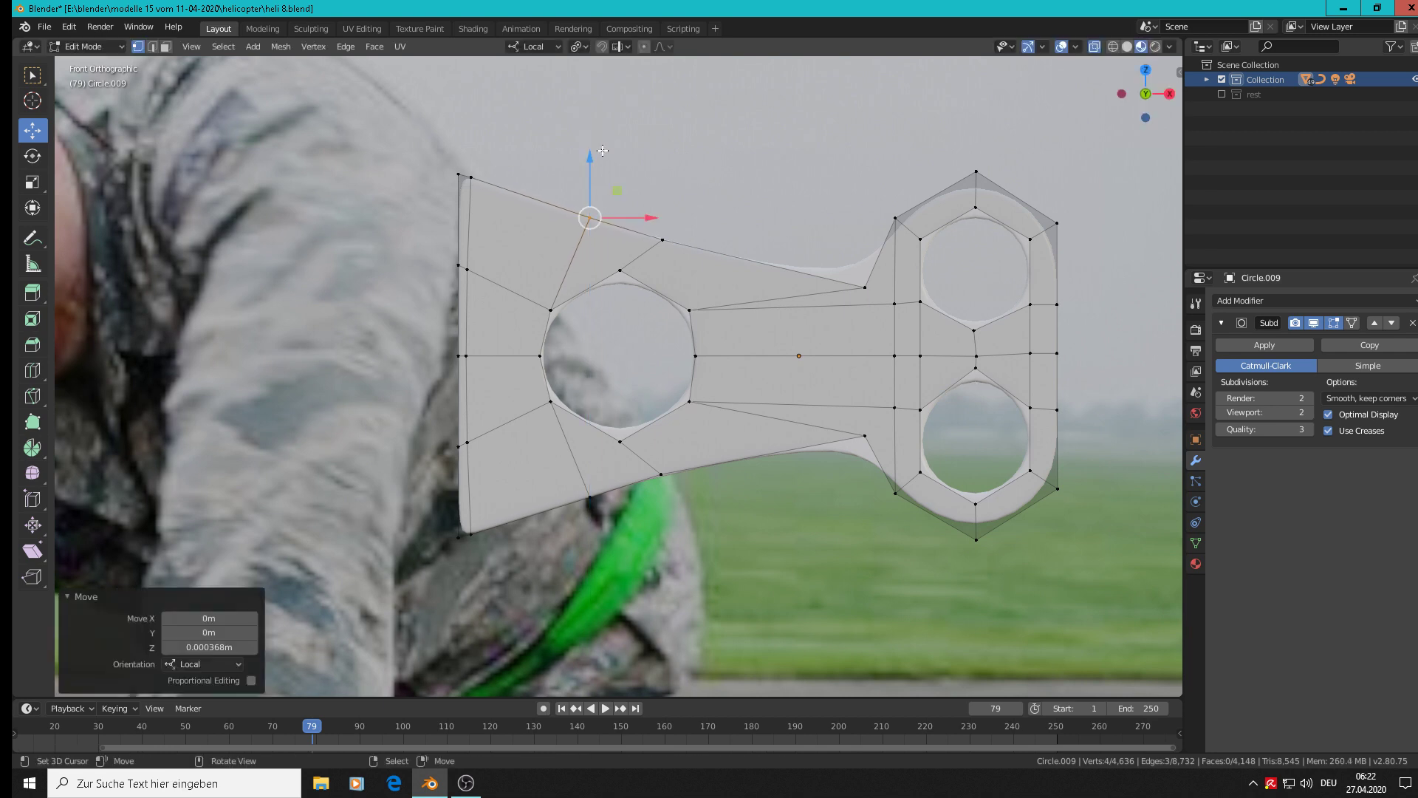
# Select the vertices along the plate's sloped upper edge, try the View transform orientation, and set the orientation to Global.
pyautogui.hotkey('alt', 'a')
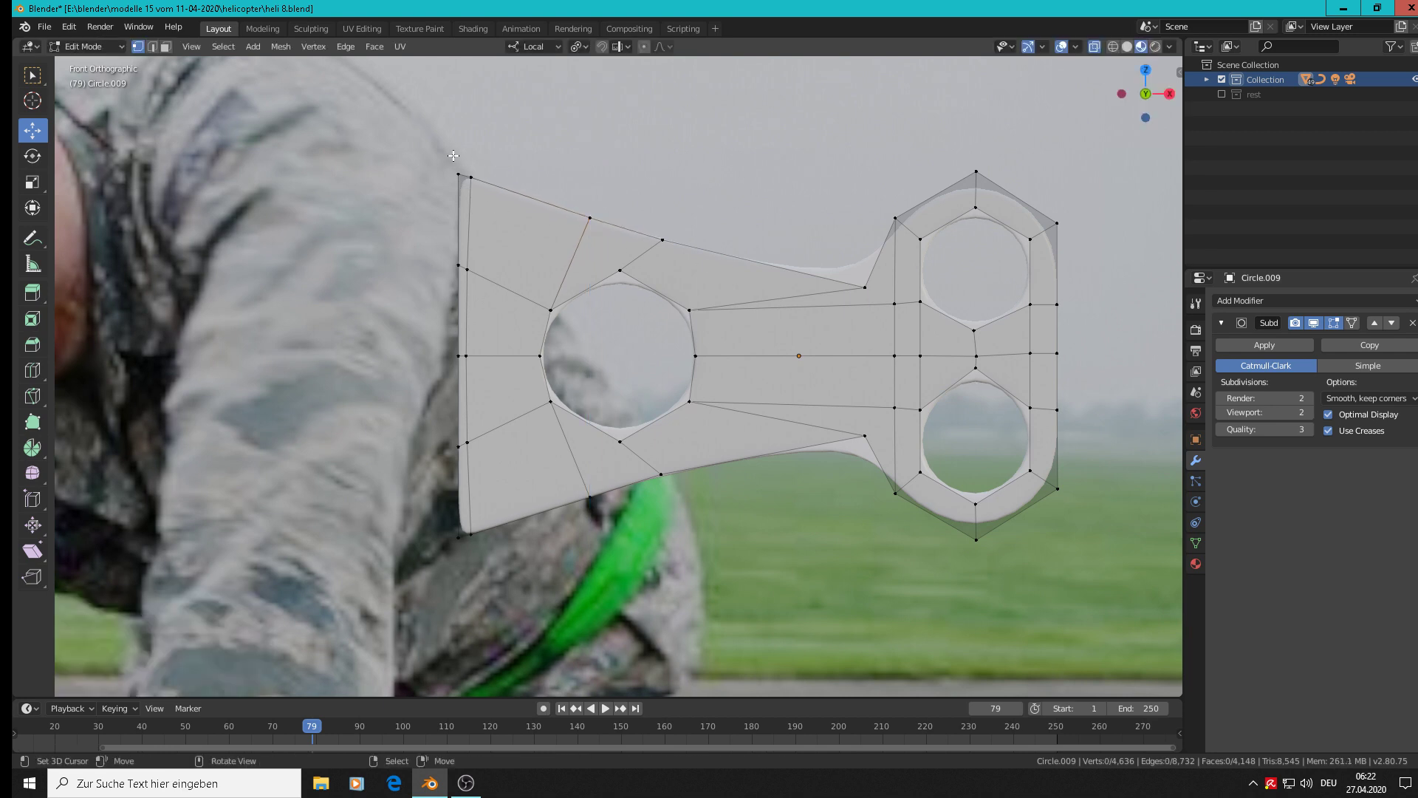
pyautogui.press('c')
pyautogui.moveTo(456, 167); pyautogui.dragTo(873, 286)
pyautogui.press('Escape')
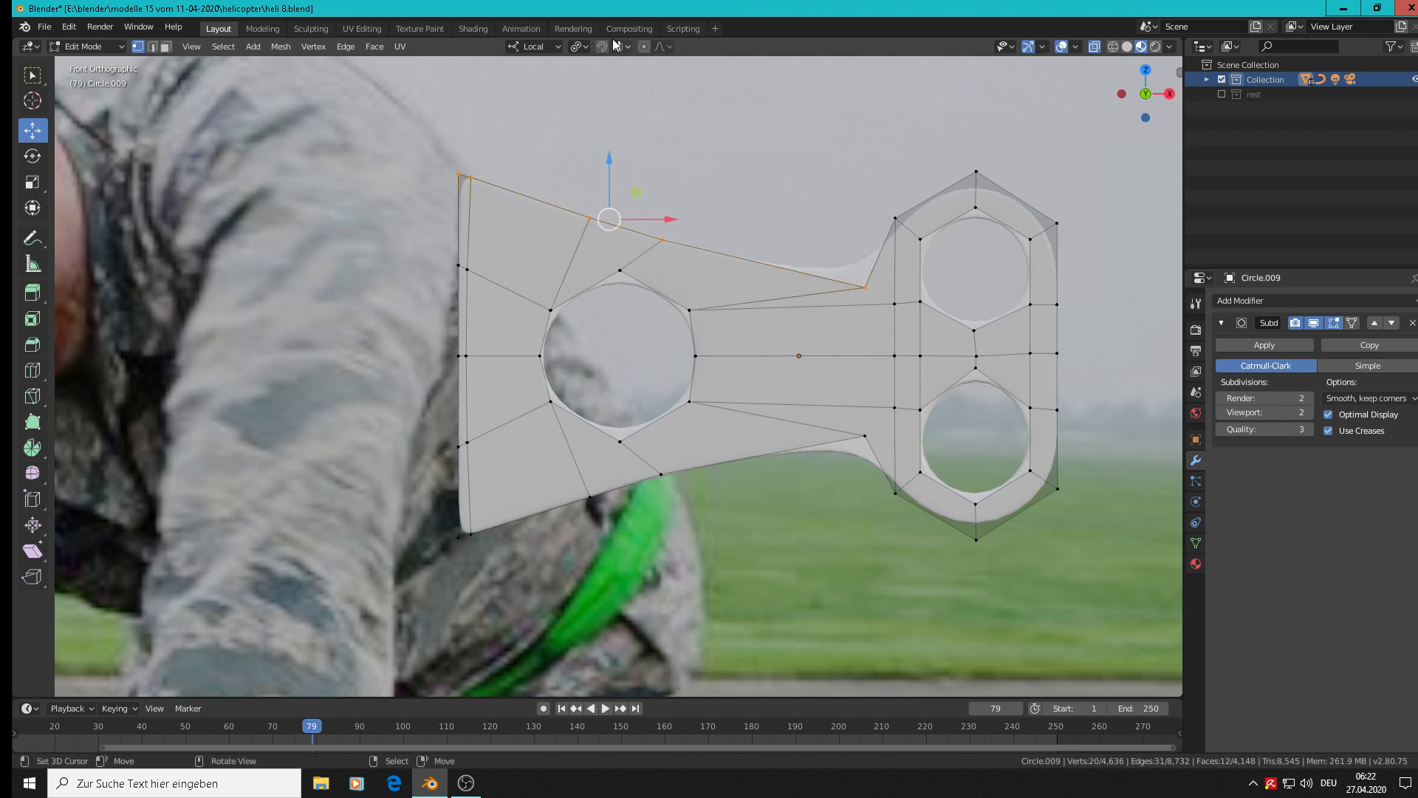
pyautogui.click(535, 46)
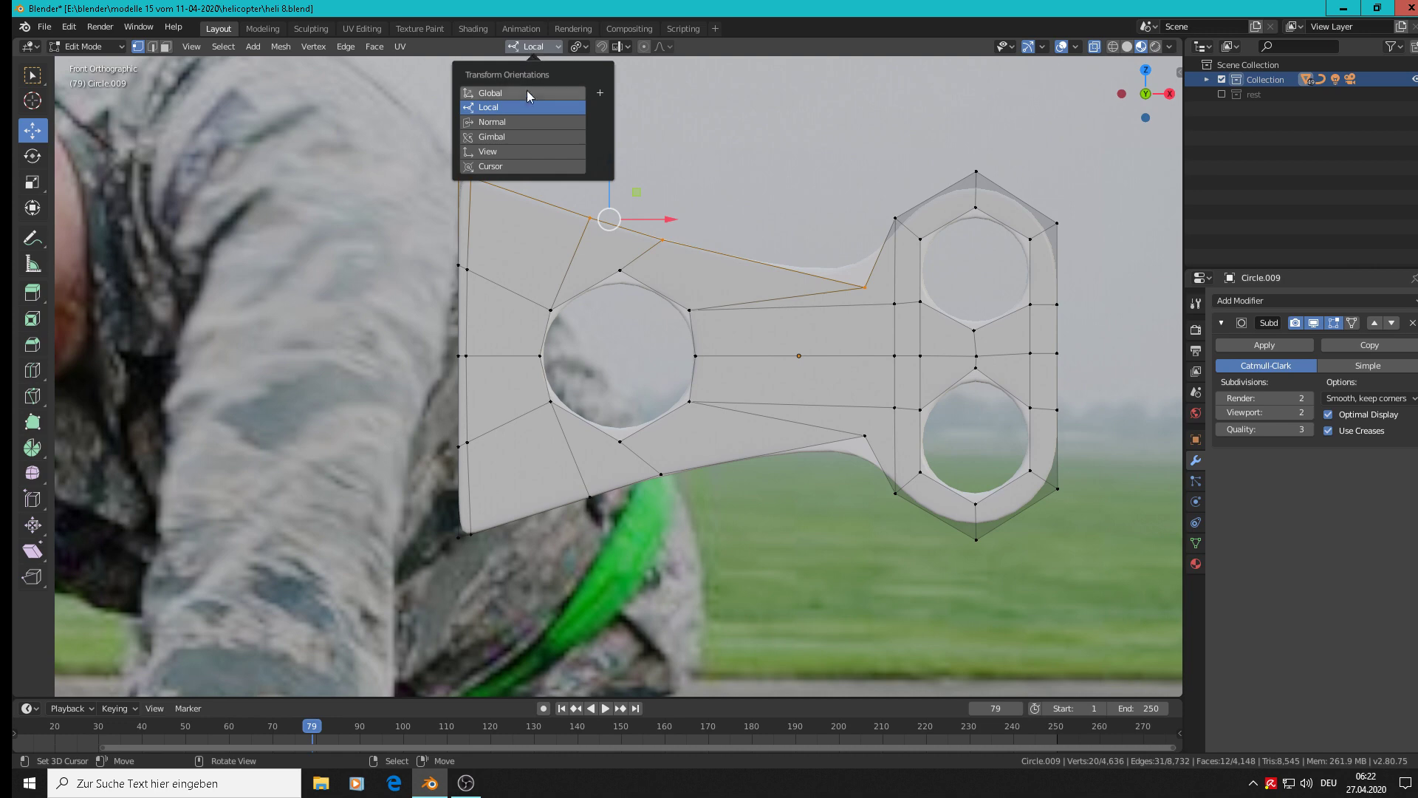
pyautogui.click(520, 151)
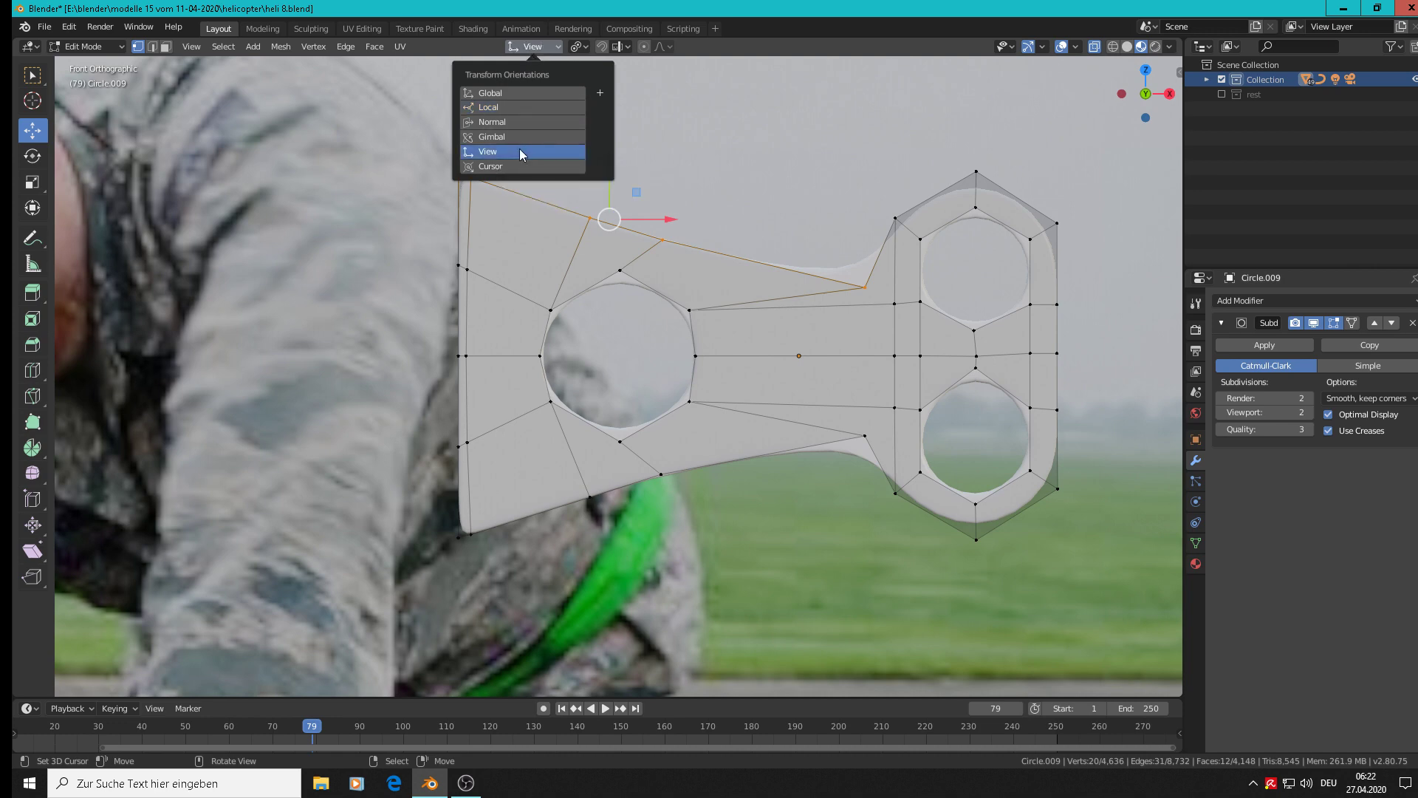
pyautogui.moveTo(690, 310); pyautogui.dragTo(760, 257, button='middle')
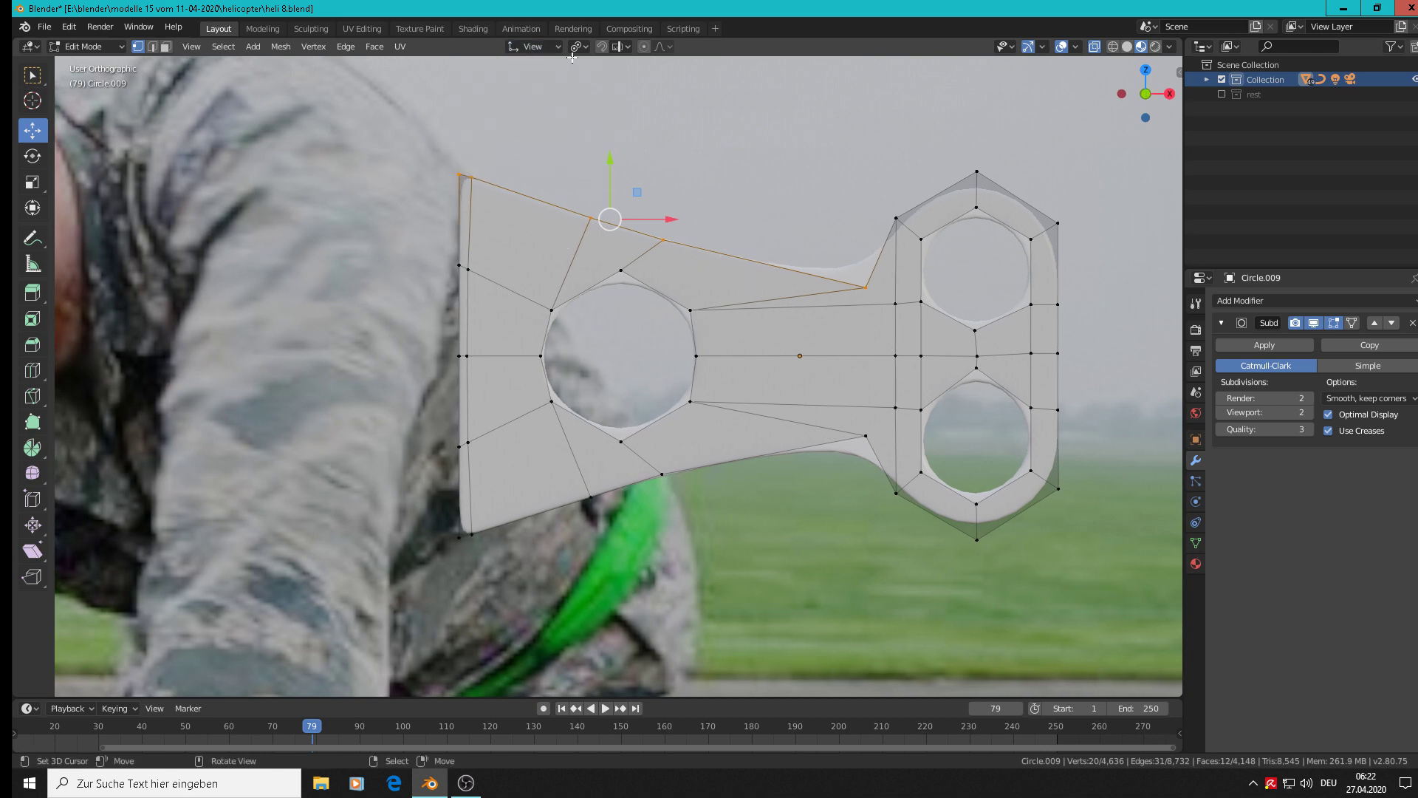
pyautogui.click(532, 46)
pyautogui.click(517, 93)
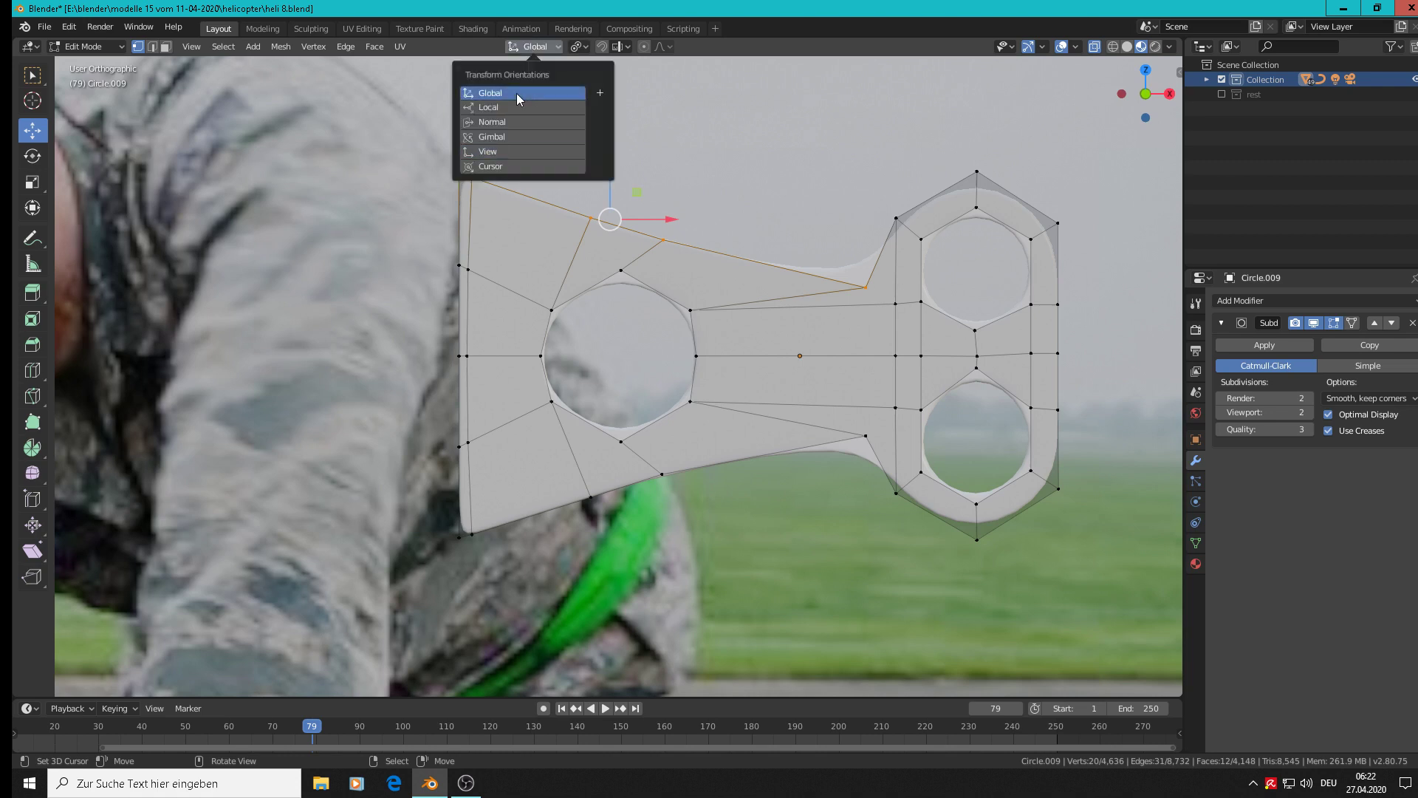
# Fine-tune the upper-edge vertices above the large opening along global Z to smooth the sloped outline.
pyautogui.keyDown('alt'); pyautogui.click(663, 240); pyautogui.keyUp('alt')
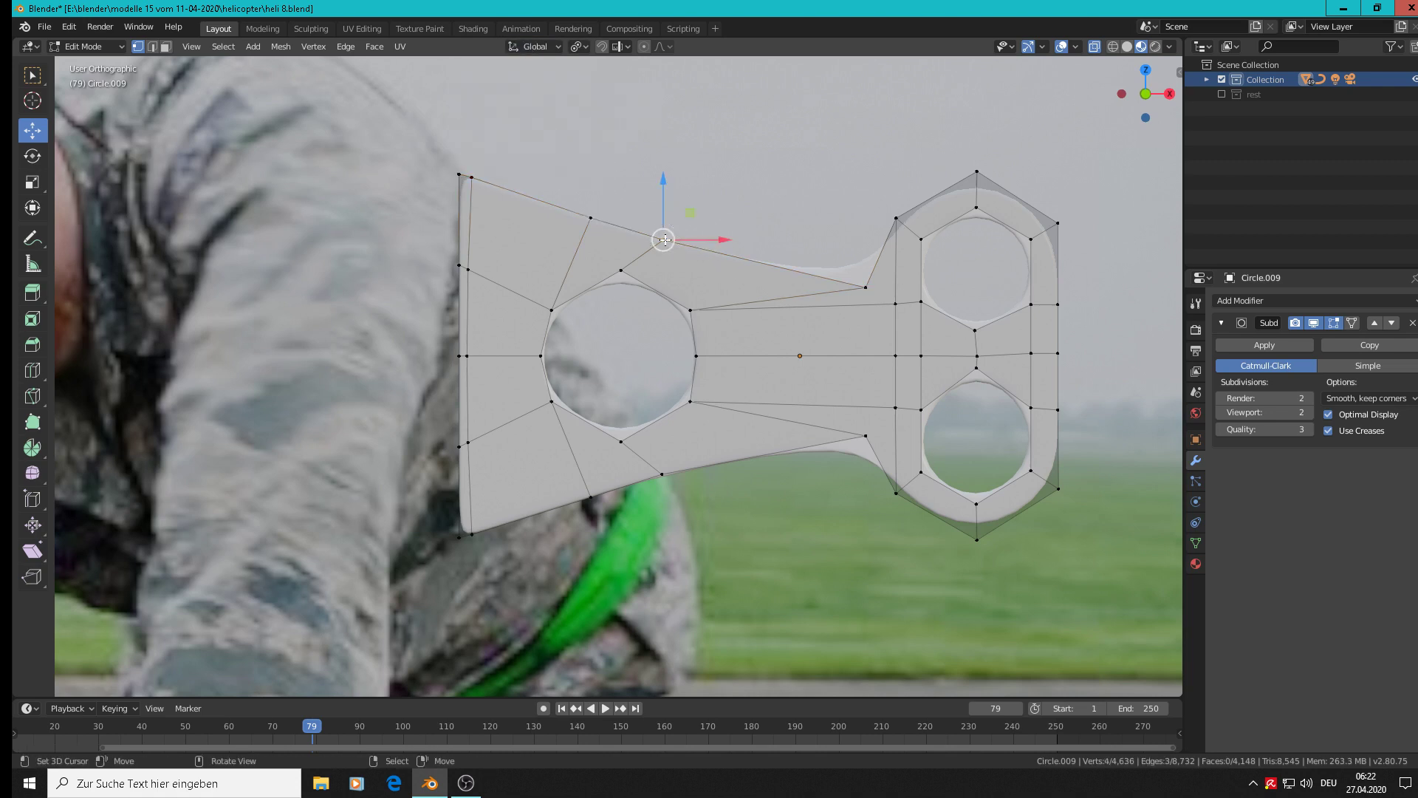
pyautogui.moveTo(663, 179); pyautogui.dragTo(590, 178)
pyautogui.keyDown('alt'); pyautogui.click(591, 215); pyautogui.keyUp('alt')
pyautogui.click(679, 233)
pyautogui.keyDown('alt'); pyautogui.click(670, 237); pyautogui.keyUp('alt')
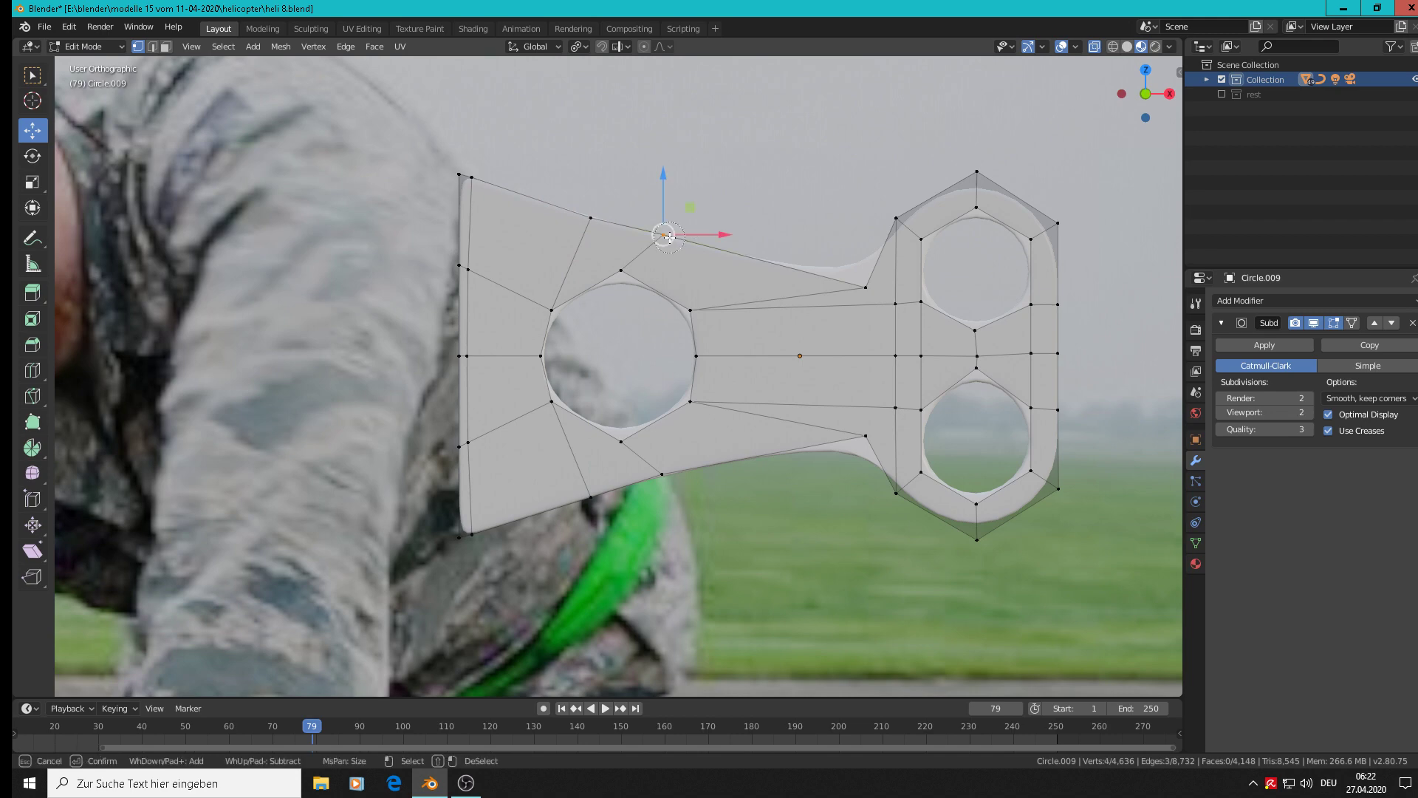
pyautogui.moveTo(665, 189); pyautogui.dragTo(670, 192)
# Select the lower-edge vertices just below the large opening on its neck side and move them -0.00184 m along global Z.
pyautogui.hotkey('alt', 'a')
pyautogui.press('c')
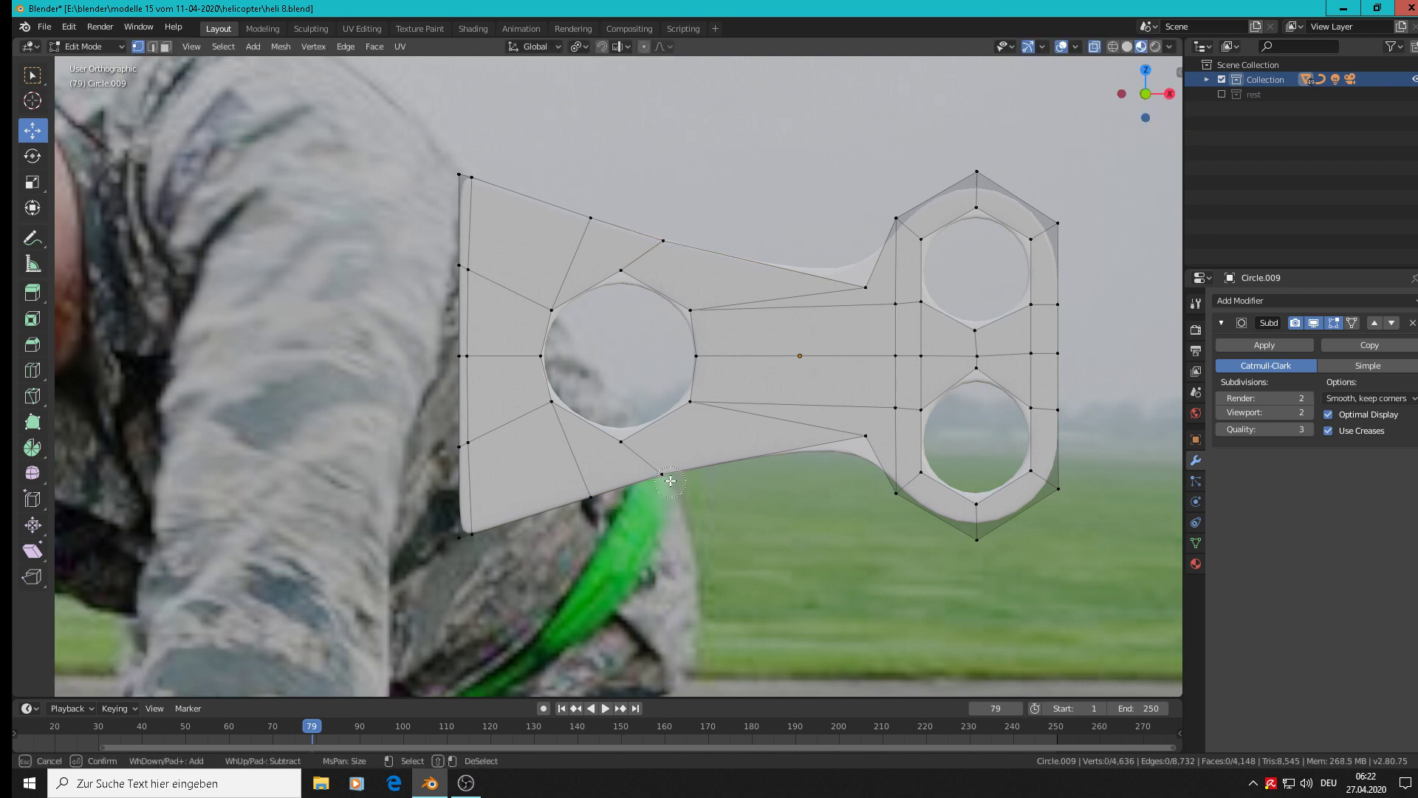
pyautogui.click(670, 481)
pyautogui.press('Escape')
pyautogui.moveTo(662, 443); pyautogui.dragTo(662, 413)
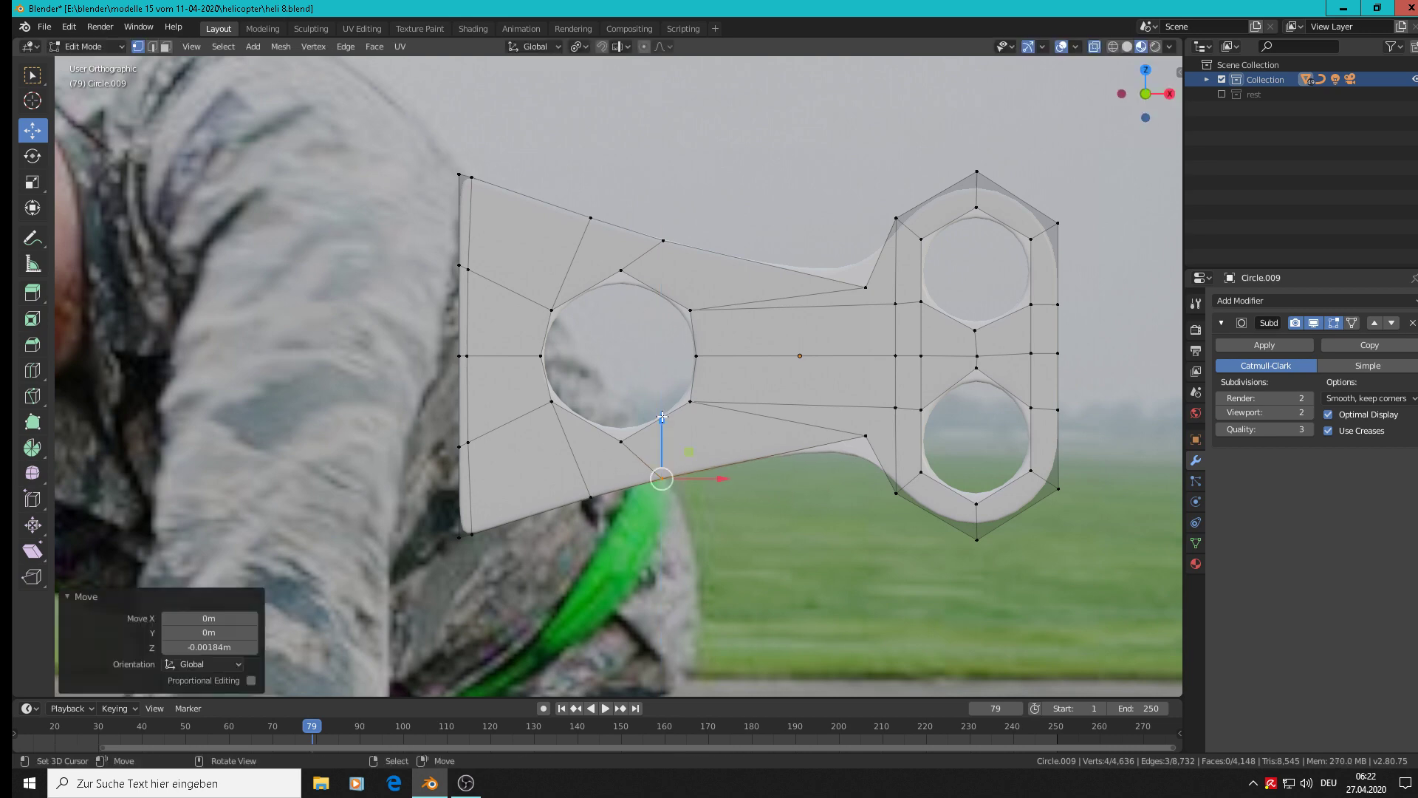
pyautogui.press('Tab')
pyautogui.scroll(-5, 789, 403)
pyautogui.scroll(3, 788, 397)
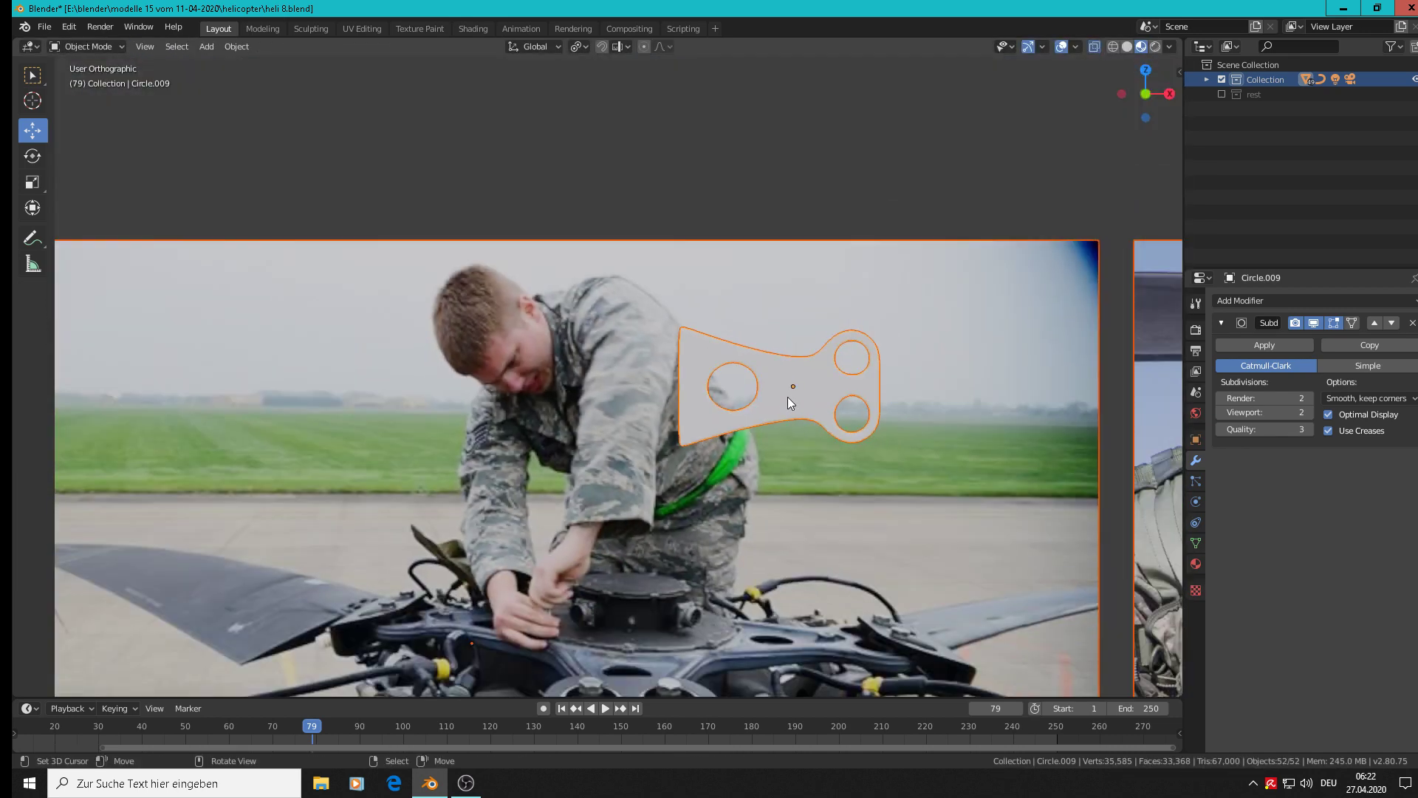
# Try adding edge loops close to the plate's upper and lower edges, with slide factors of -0.805 and -0.730.
pyautogui.press('Tab')
pyautogui.scroll(5, 574, 286)
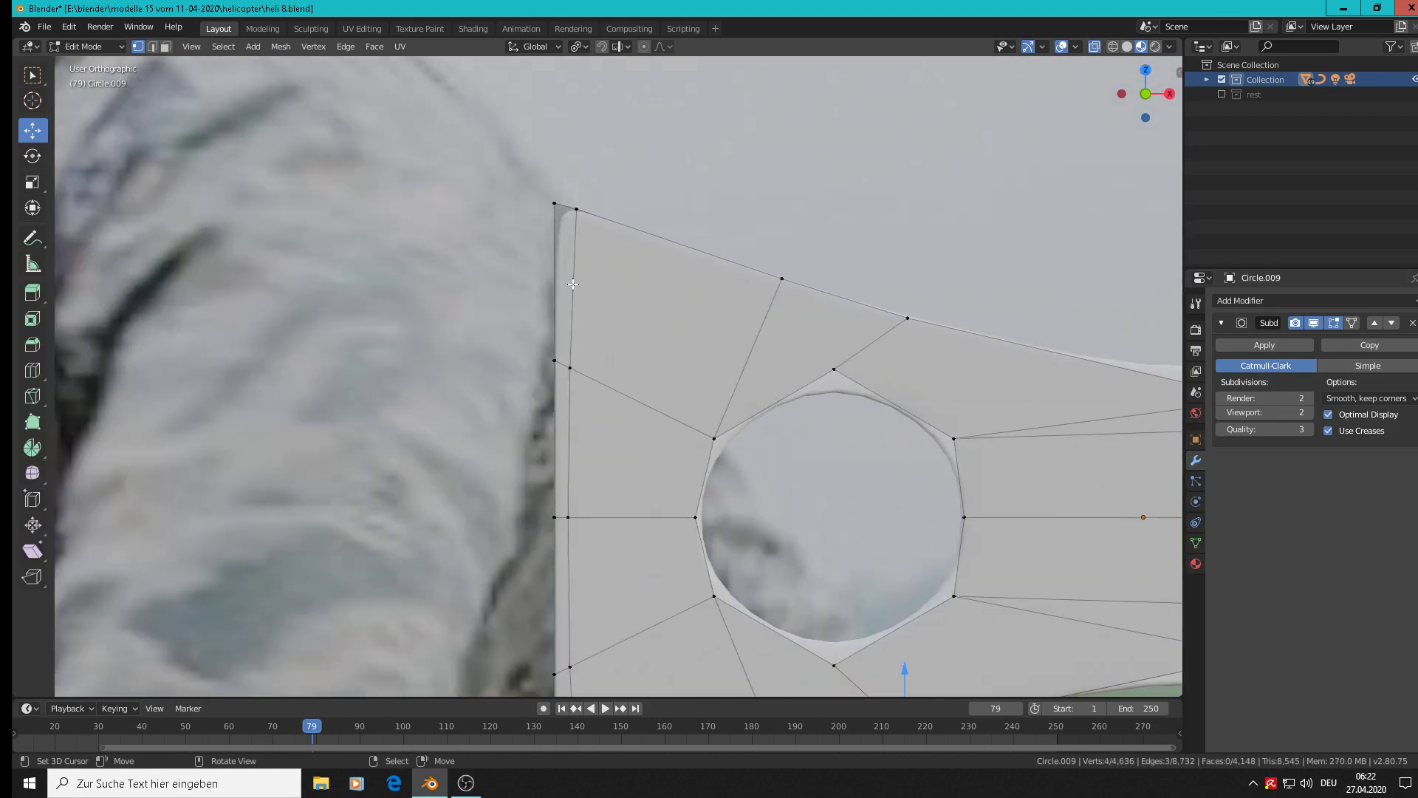
pyautogui.scroll(-5, 577, 280)
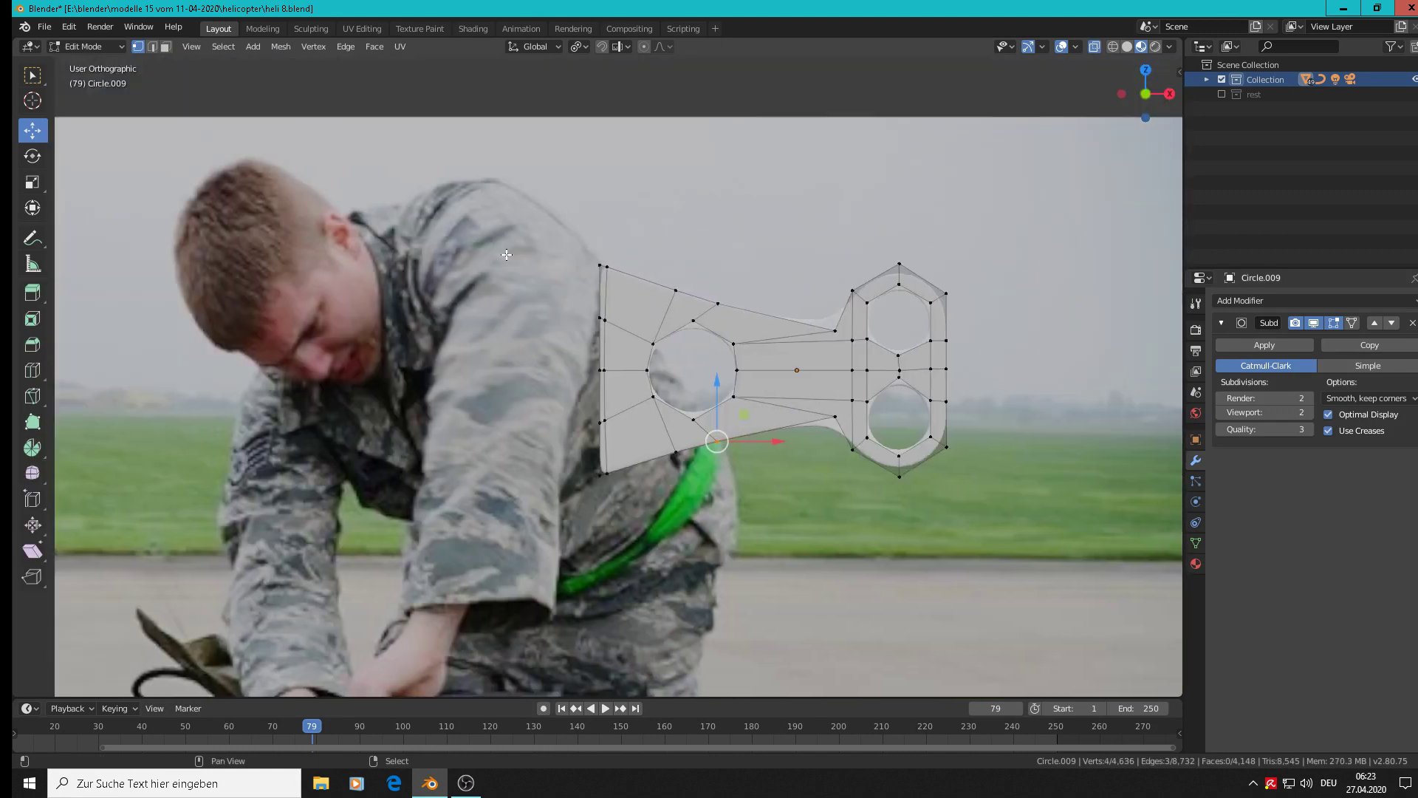
pyautogui.hotkey('ctrl', 'r')
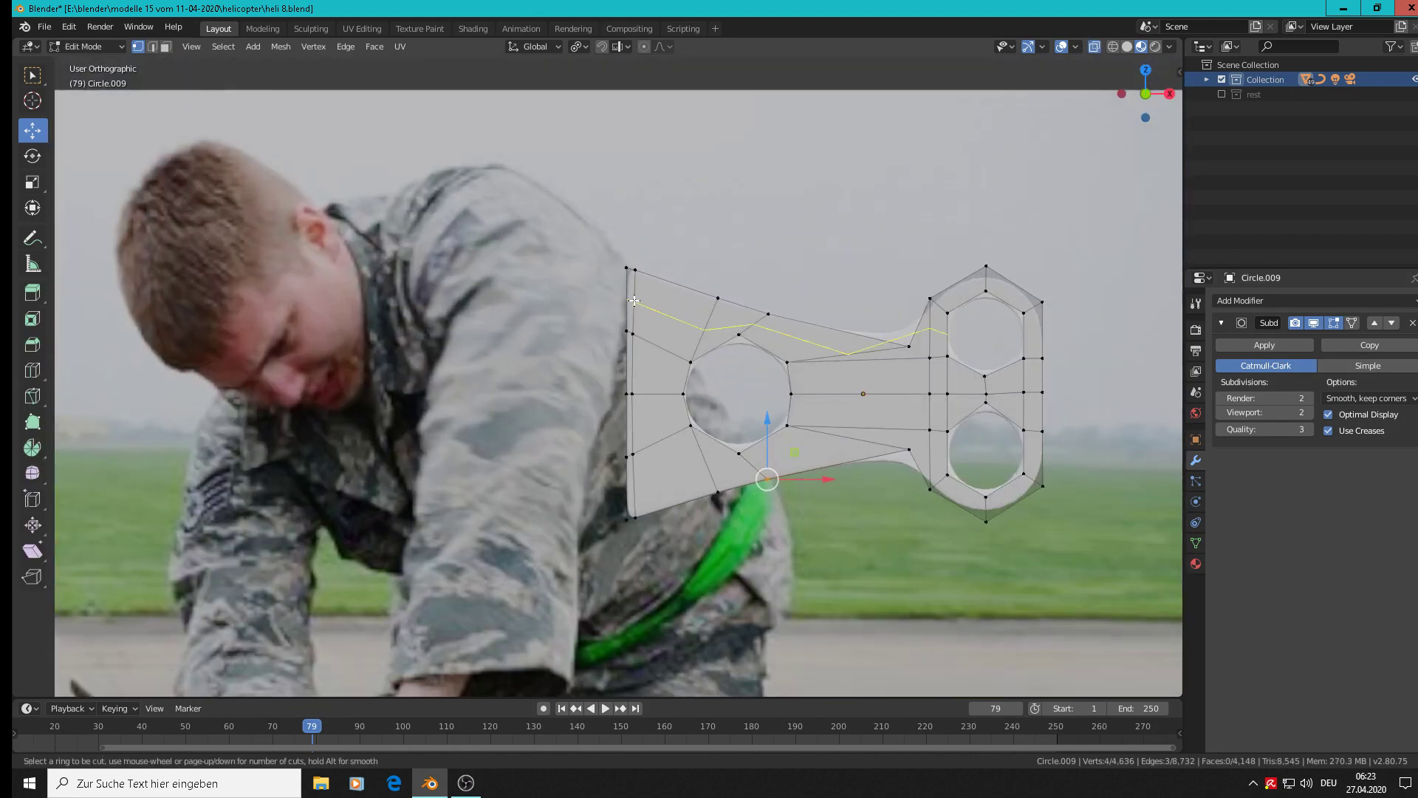
pyautogui.click(635, 296)
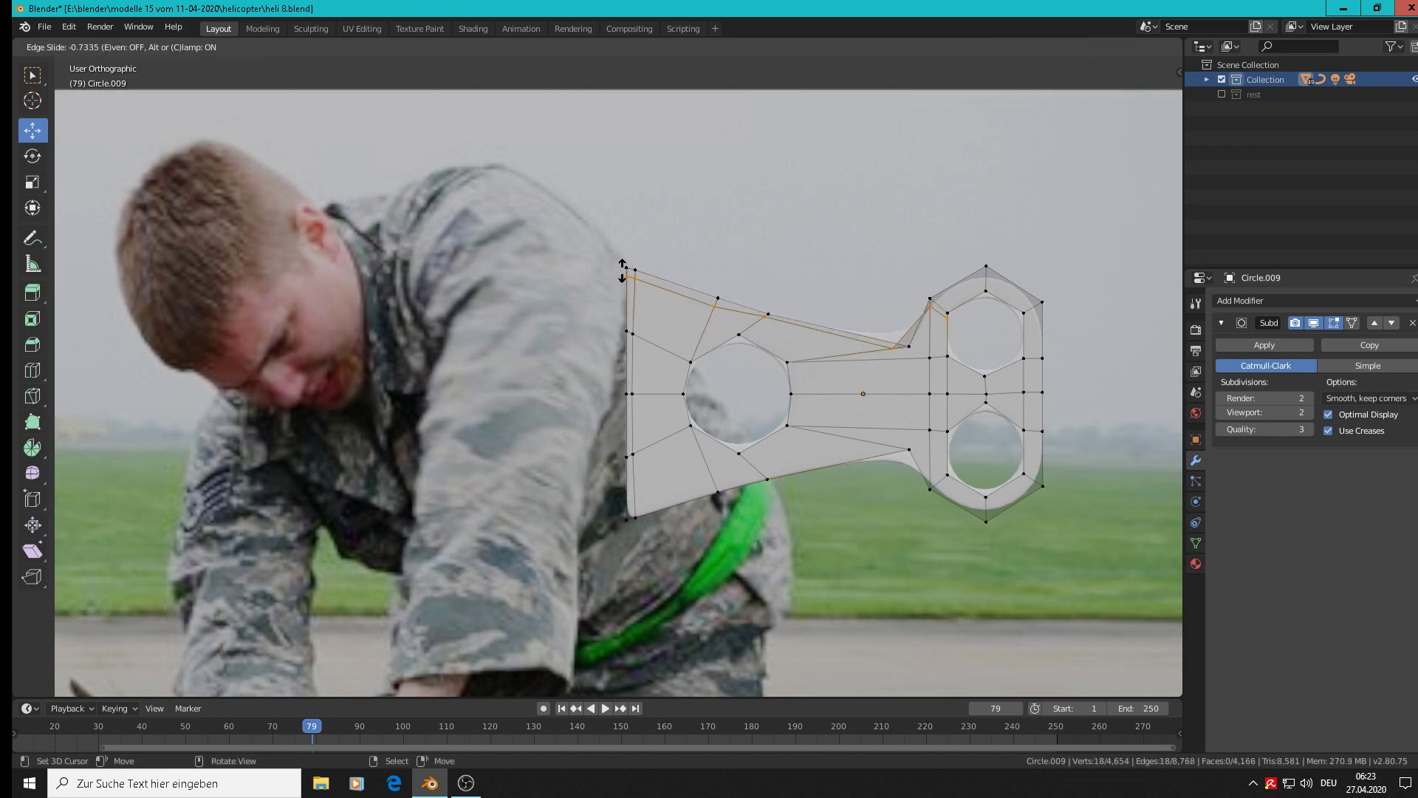
pyautogui.click(627, 269)
pyautogui.hotkey('ctrl', 'r')
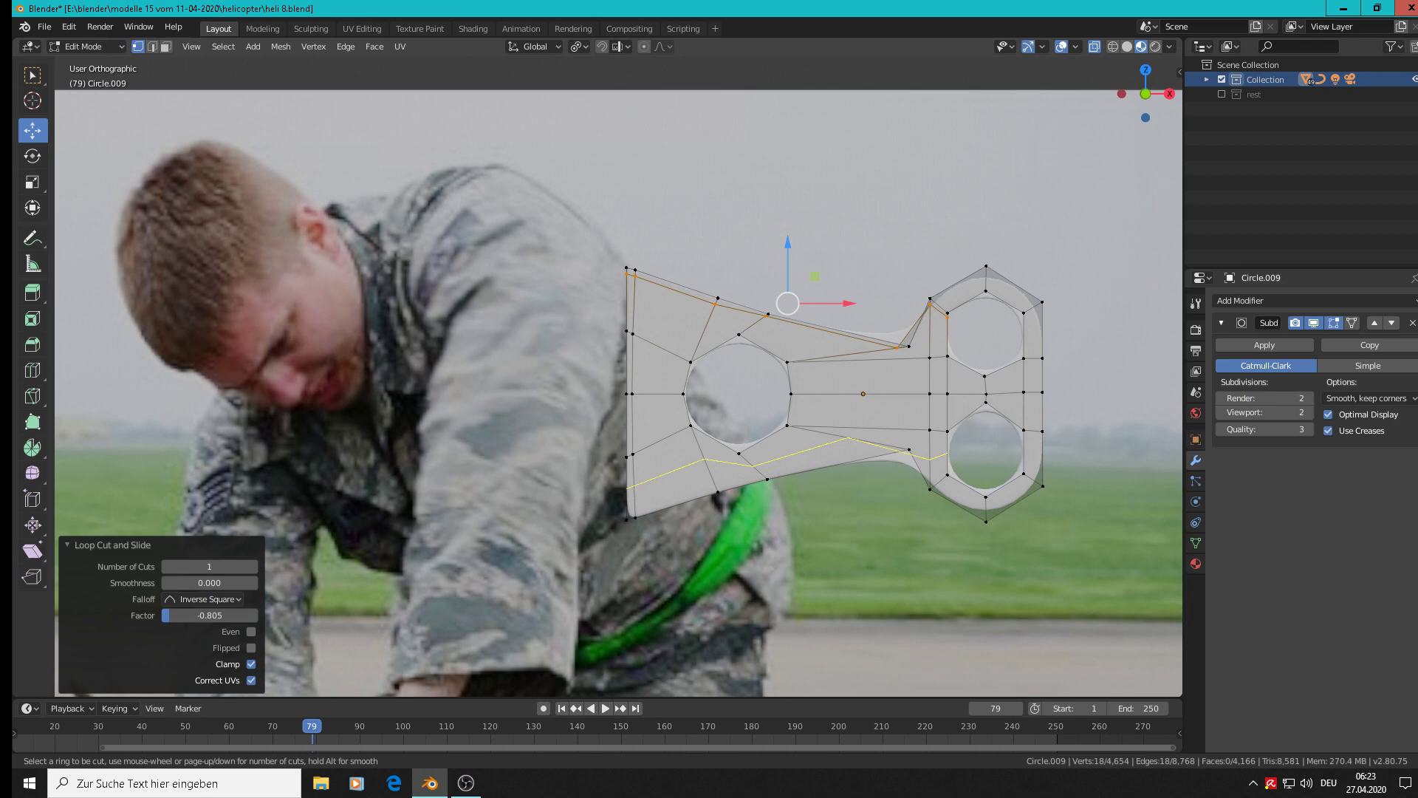
pyautogui.click(631, 486)
pyautogui.click(644, 507)
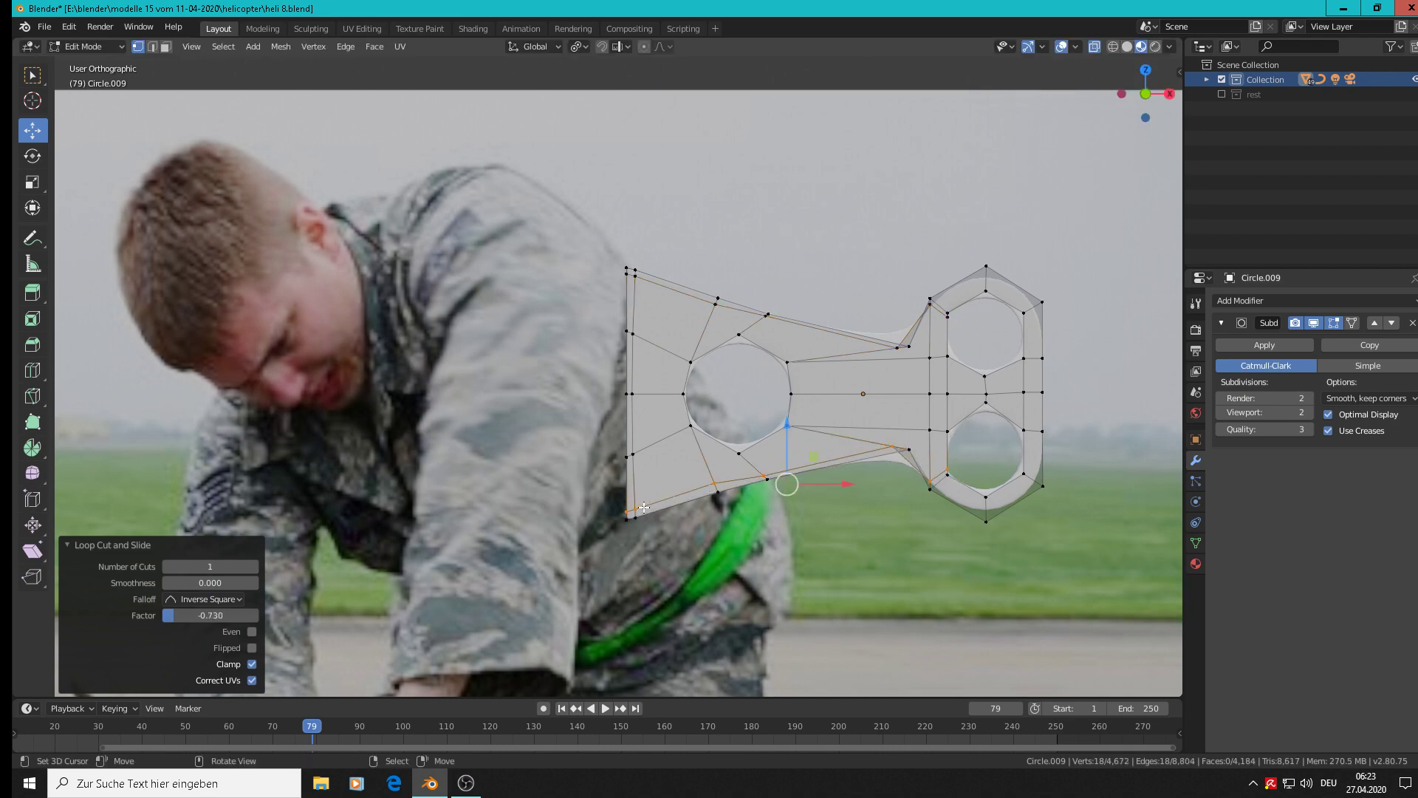
# Examine the smoothed plate outline and the shape of the two small openings with the added edge loops.
pyautogui.press('Tab')
pyautogui.scroll(-4, 786, 480)
pyautogui.scroll(2, 846, 482)
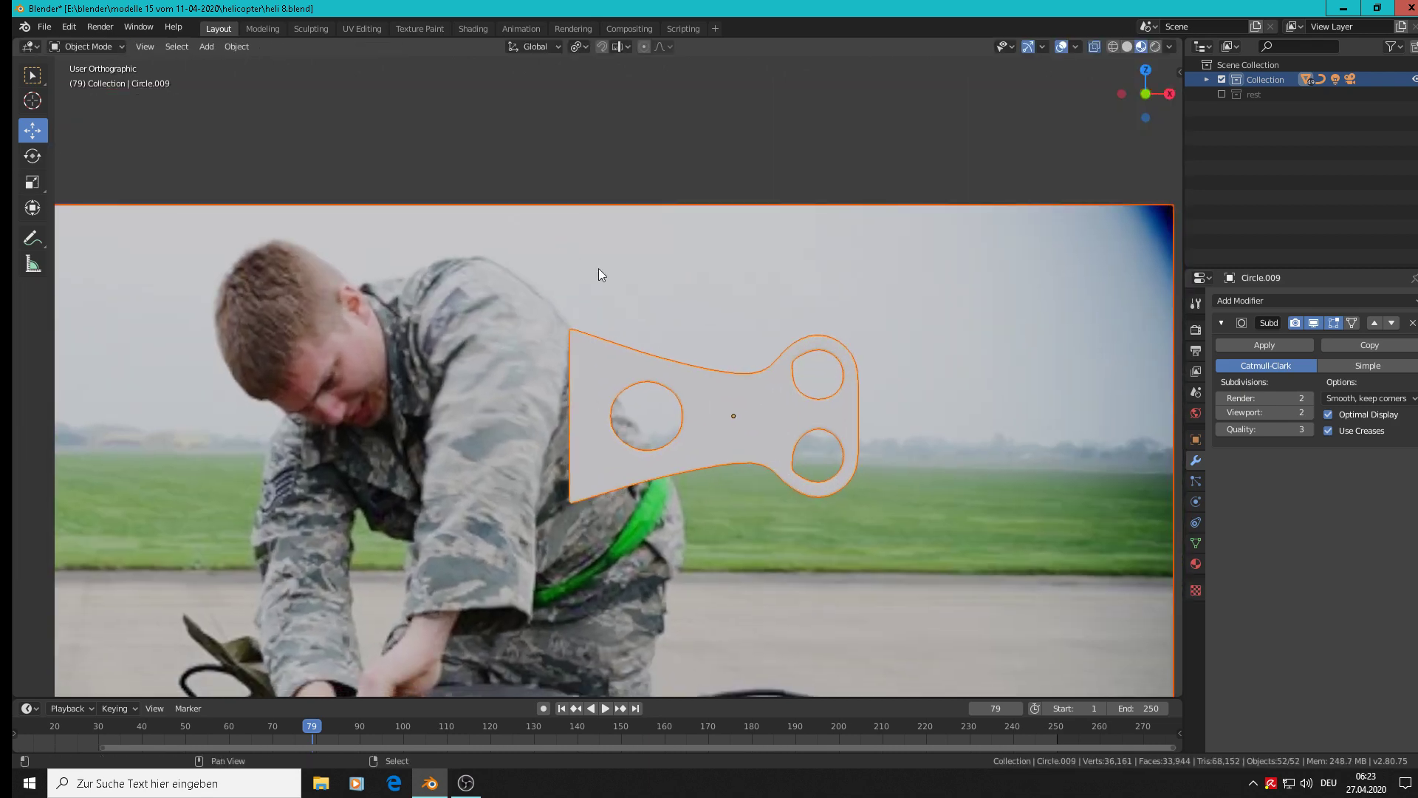
pyautogui.scroll(5, 797, 361)
pyautogui.press('Tab')
pyautogui.scroll(4, 783, 344)
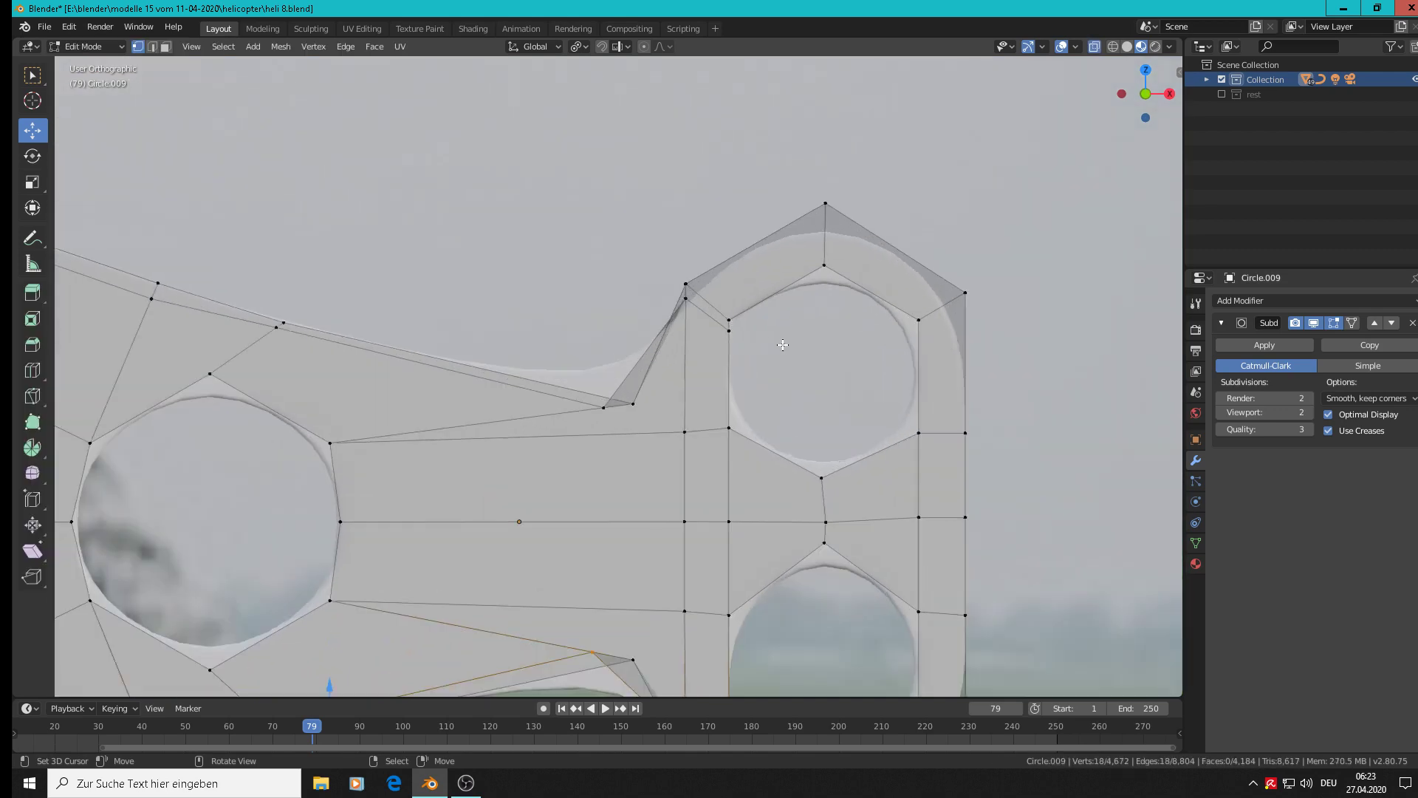
pyautogui.scroll(-3, 780, 420)
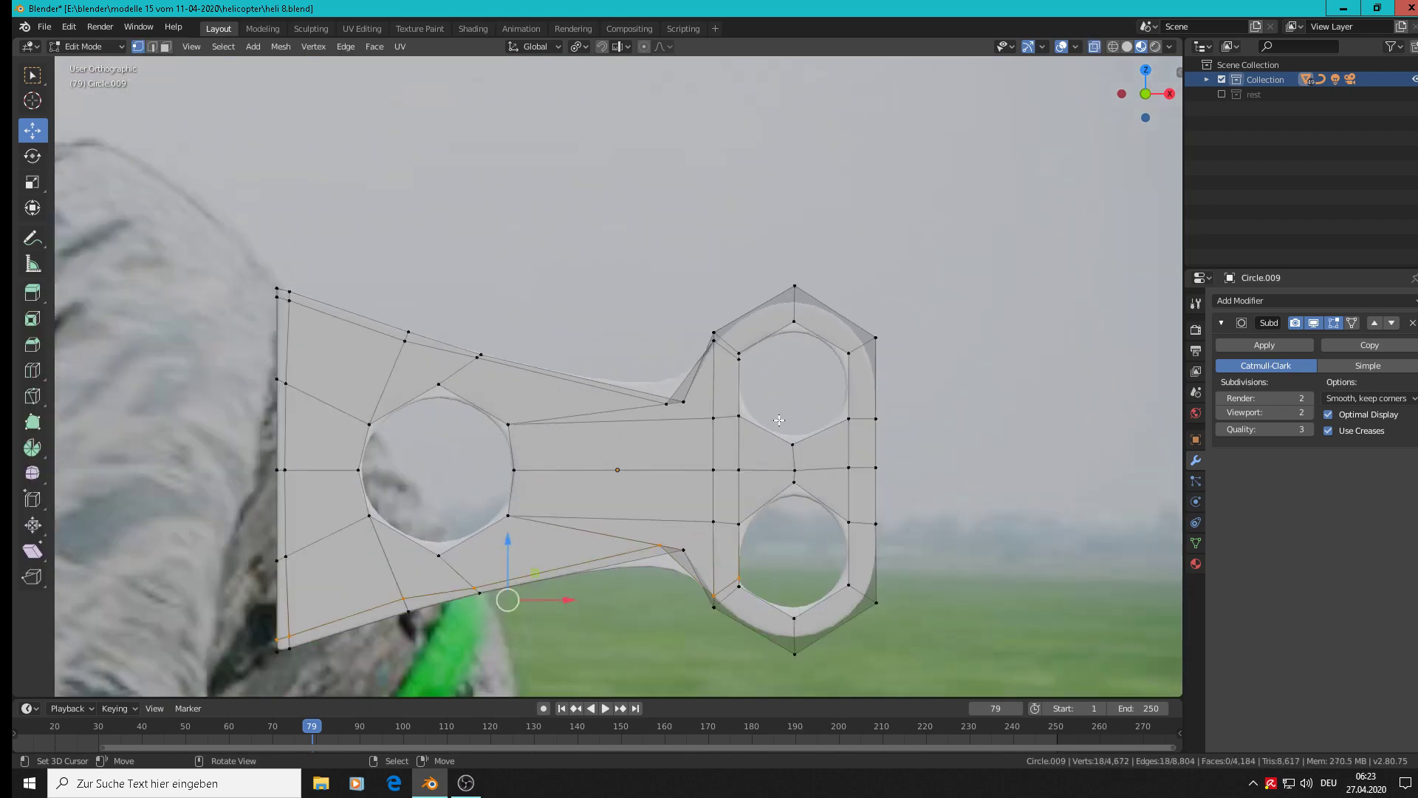
pyautogui.scroll(2, 761, 396)
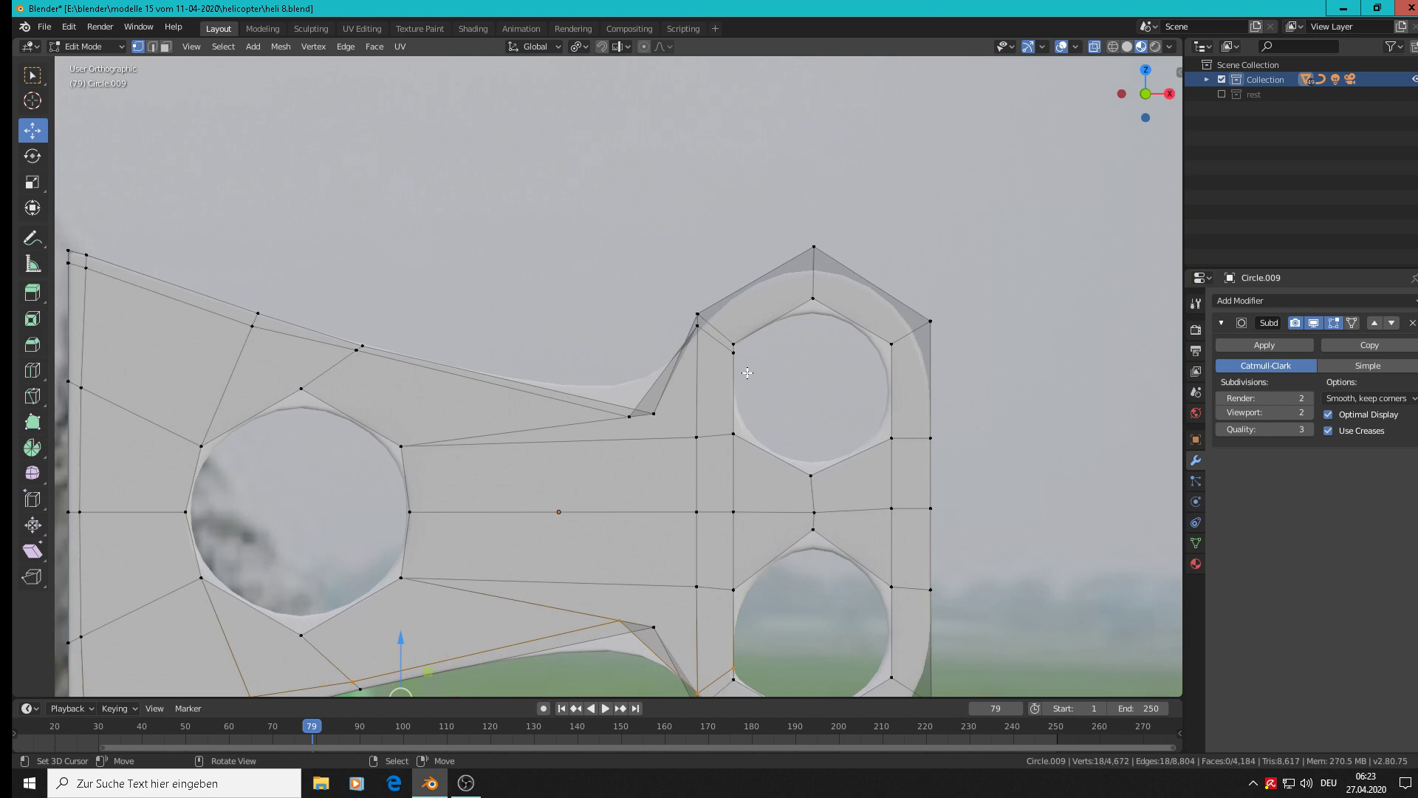
# Undo both edge loops added near the plate's upper and lower edges.
pyautogui.hotkey('alt', 'a')
pyautogui.scroll(-3, 683, 403)
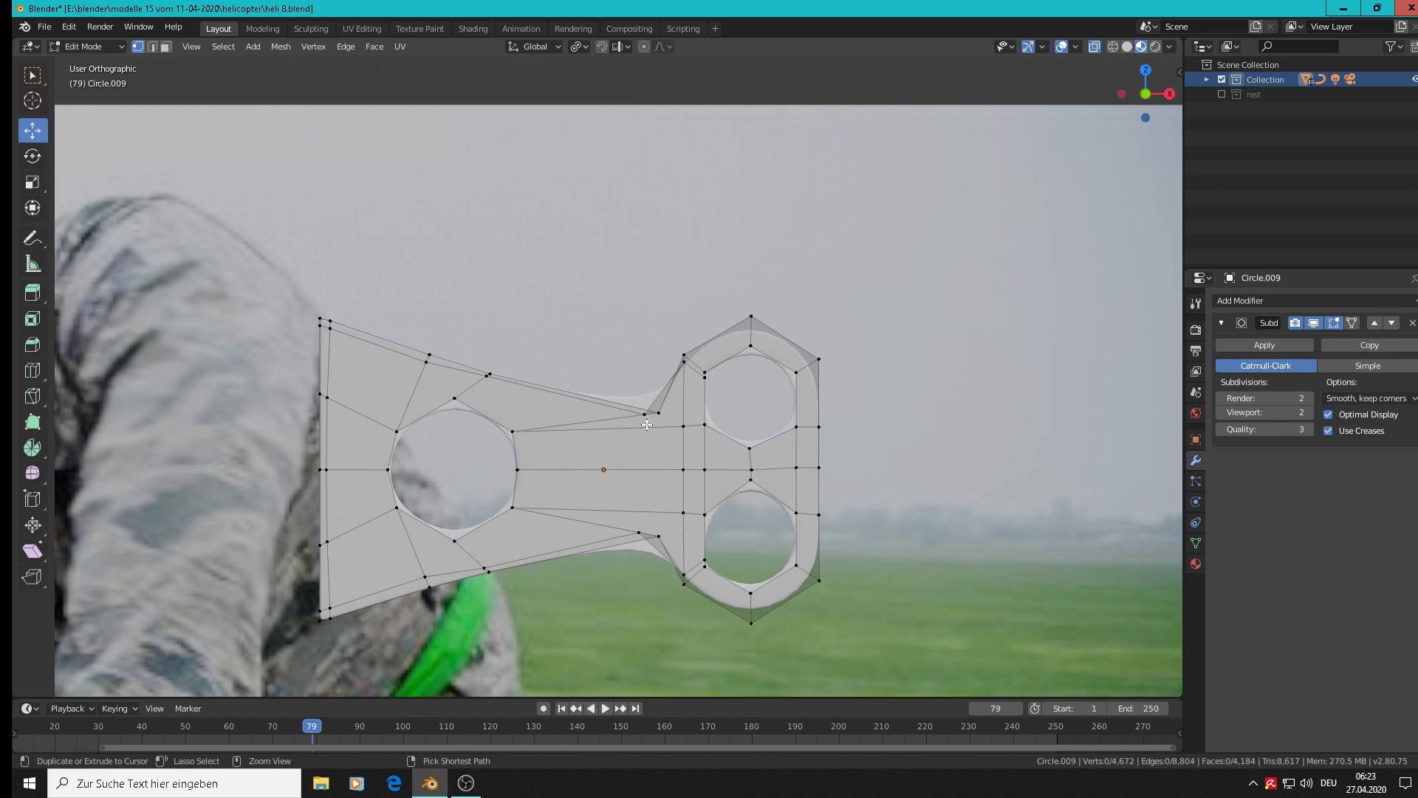
pyautogui.hotkey('ctrl', 'z')
pyautogui.hotkey('ctrl', 'z')
pyautogui.hotkey('ctrl', 'z')
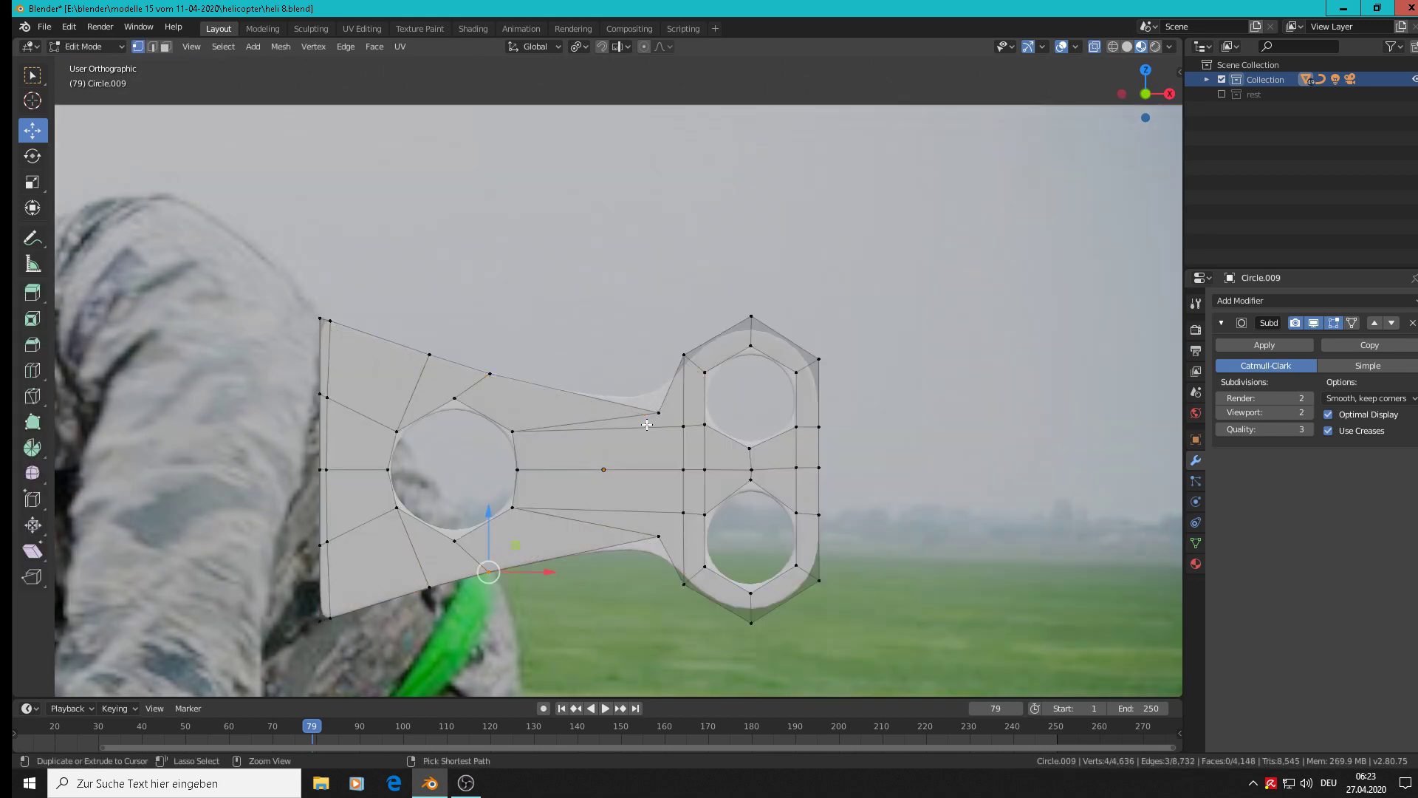
# Compare the smoothed plate outline in Object Mode with the rotor-head reference photo.
pyautogui.press('Tab')
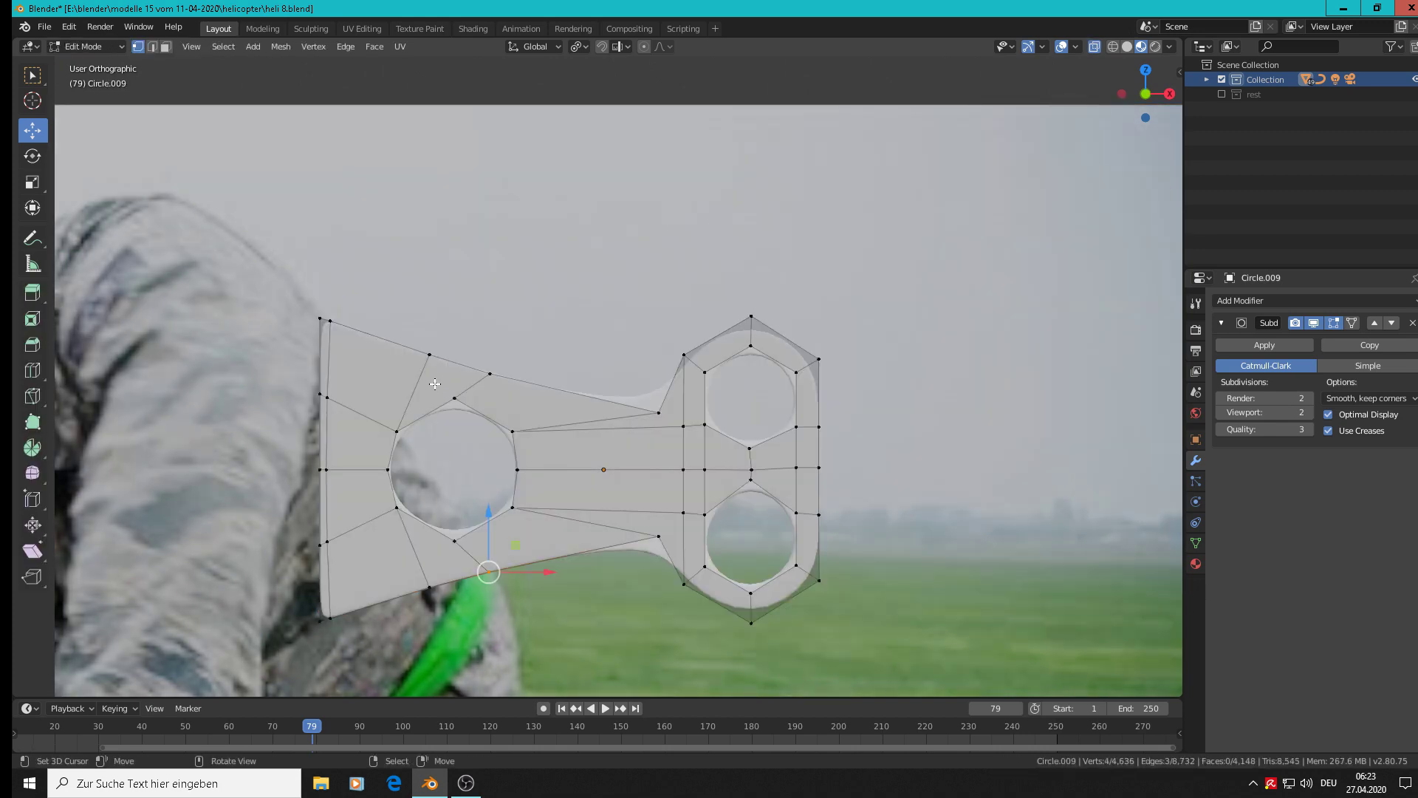
pyautogui.scroll(-3, 438, 386)
pyautogui.press('Tab')
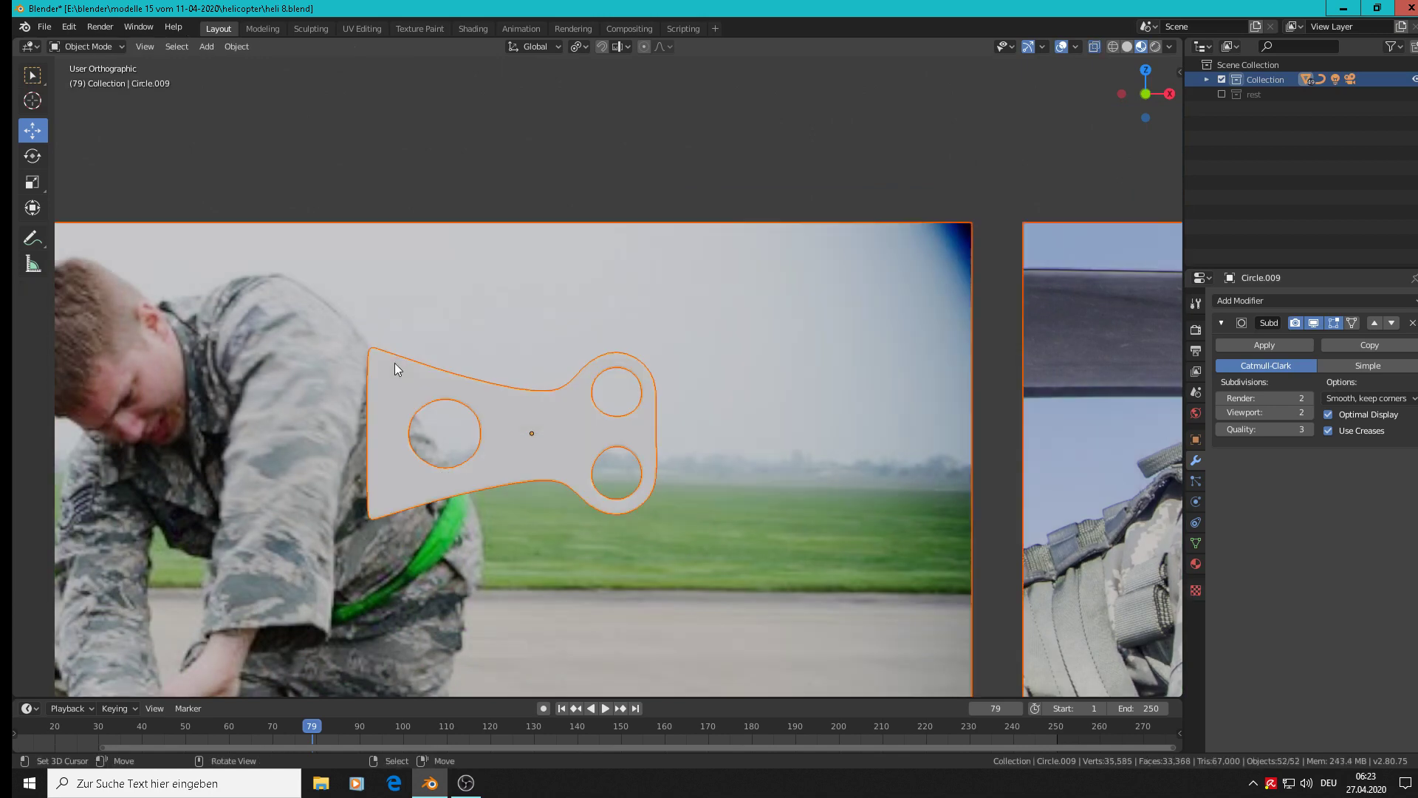
pyautogui.scroll(-3, 548, 432)
pyautogui.scroll(2, 537, 426)
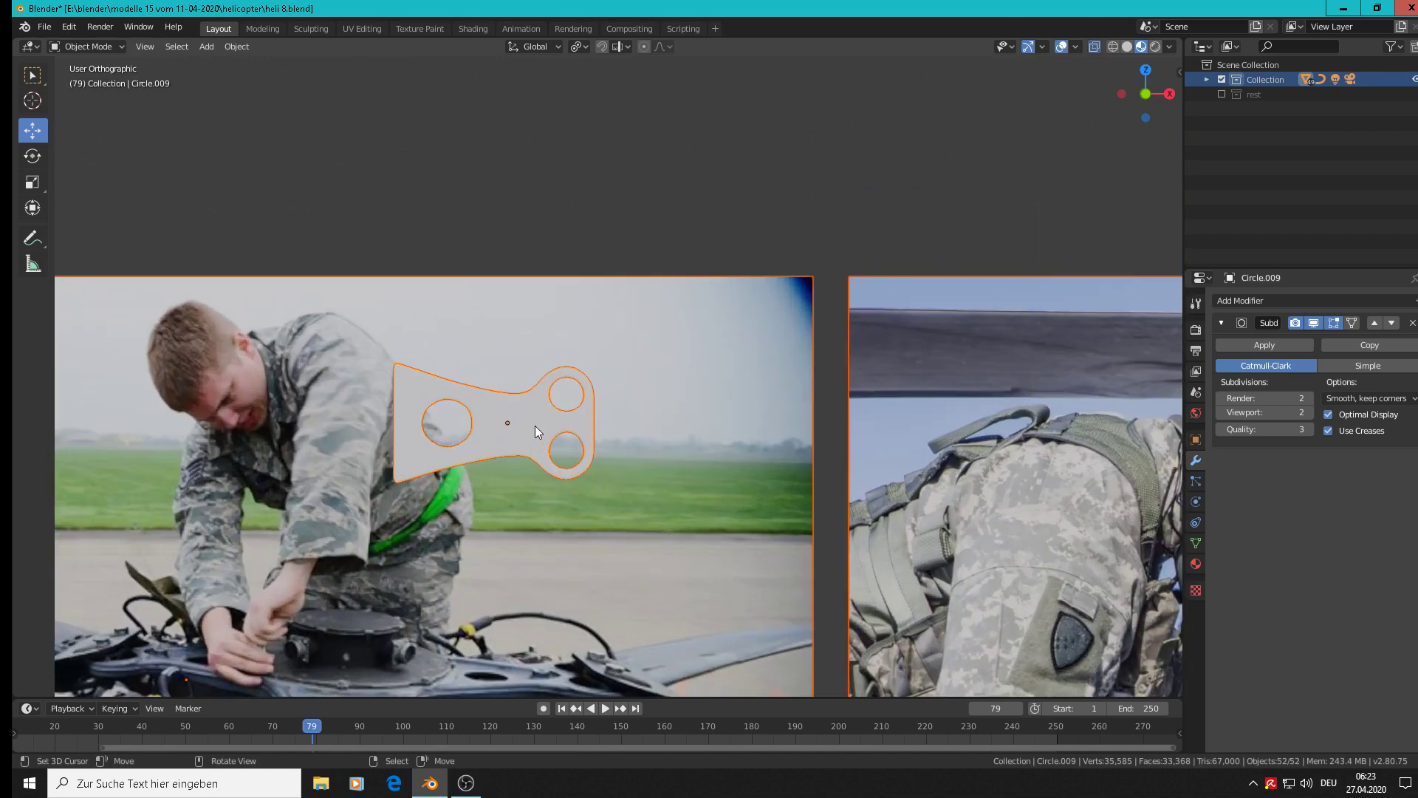
pyautogui.scroll(-2, 537, 426)
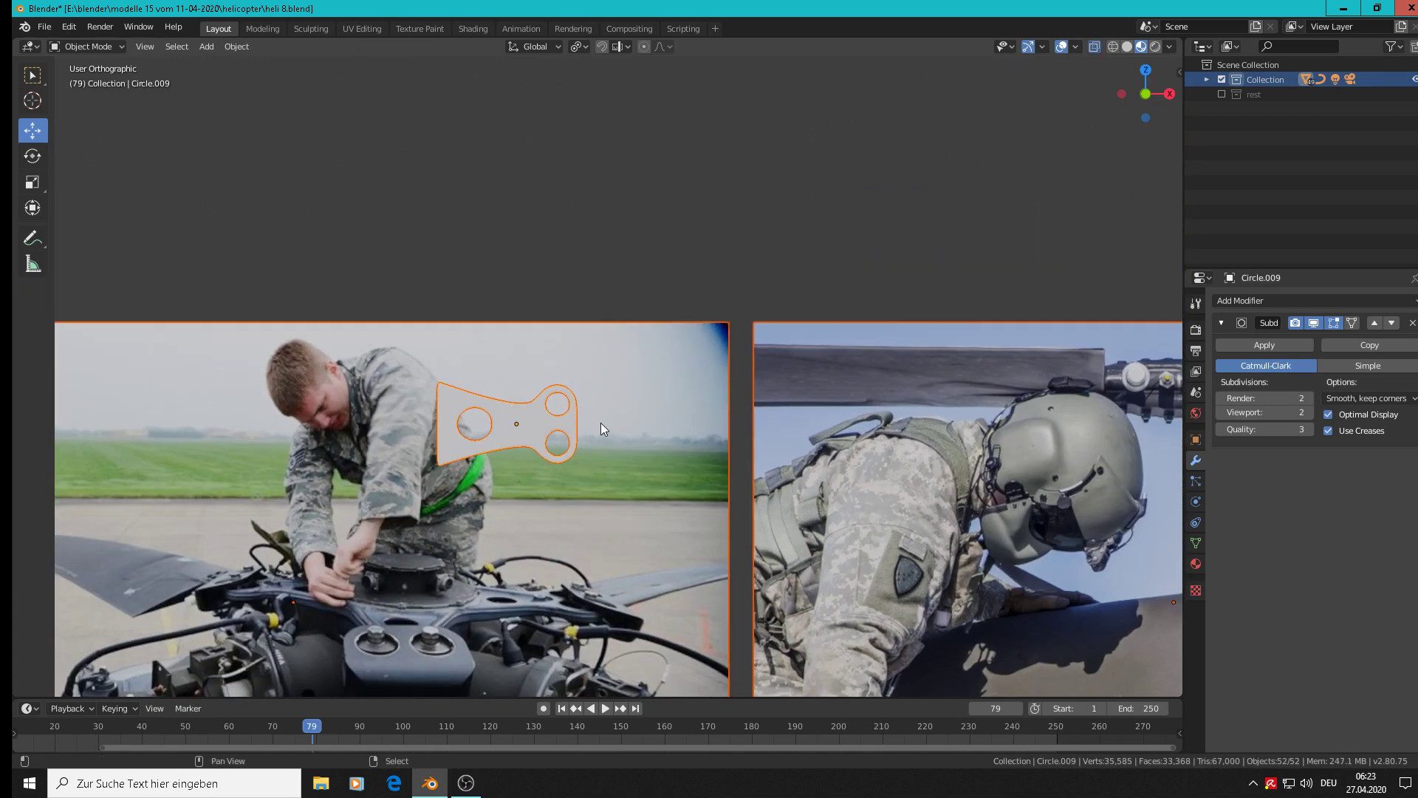
pyautogui.keyDown('shift'); pyautogui.moveTo(637, 401); pyautogui.dragTo(641, 396, button='middle'); pyautogui.keyUp('shift')
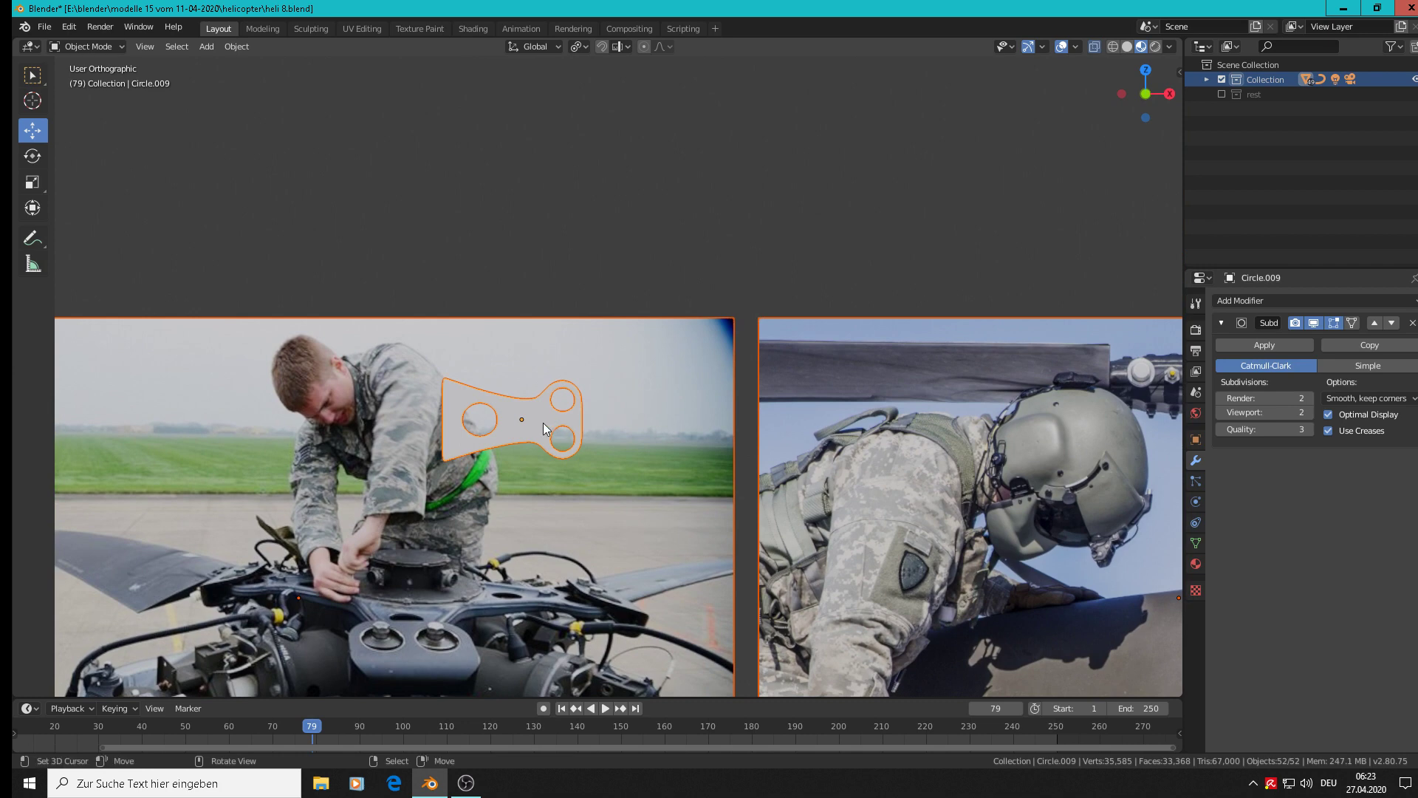
pyautogui.scroll(2, 521, 421)
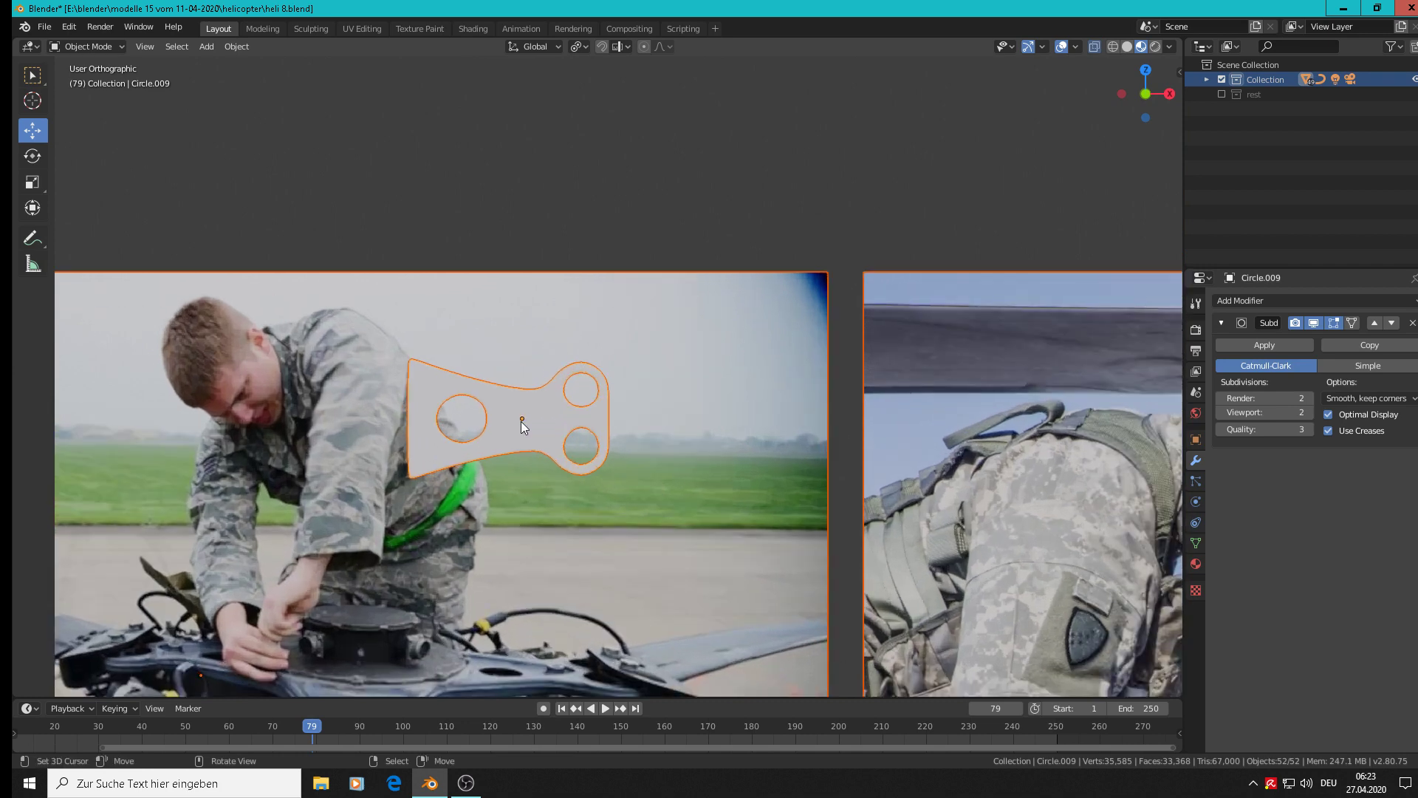
pyautogui.scroll(-1, 521, 422)
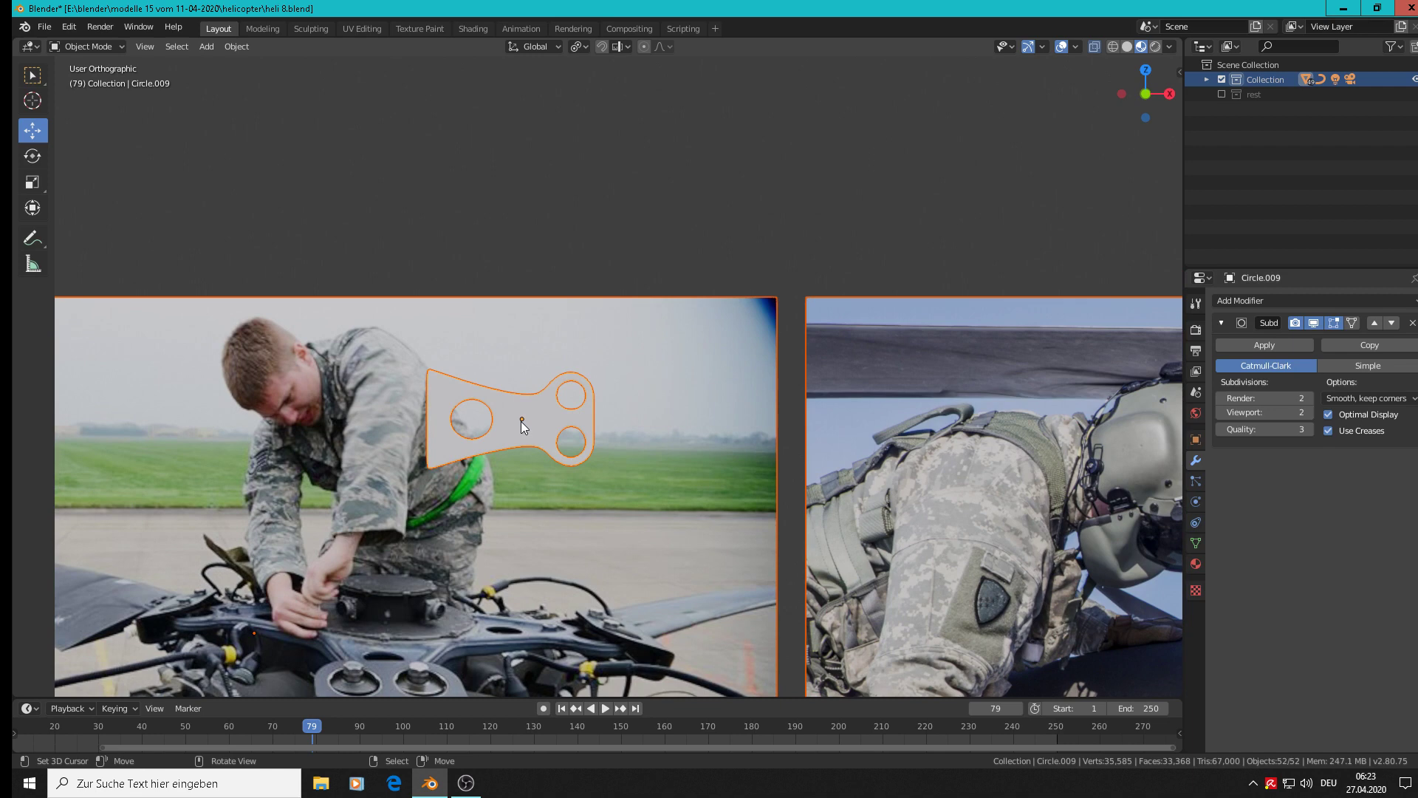
# Select only the plate and enter Edit Mode on its mesh.
pyautogui.click(534, 419)
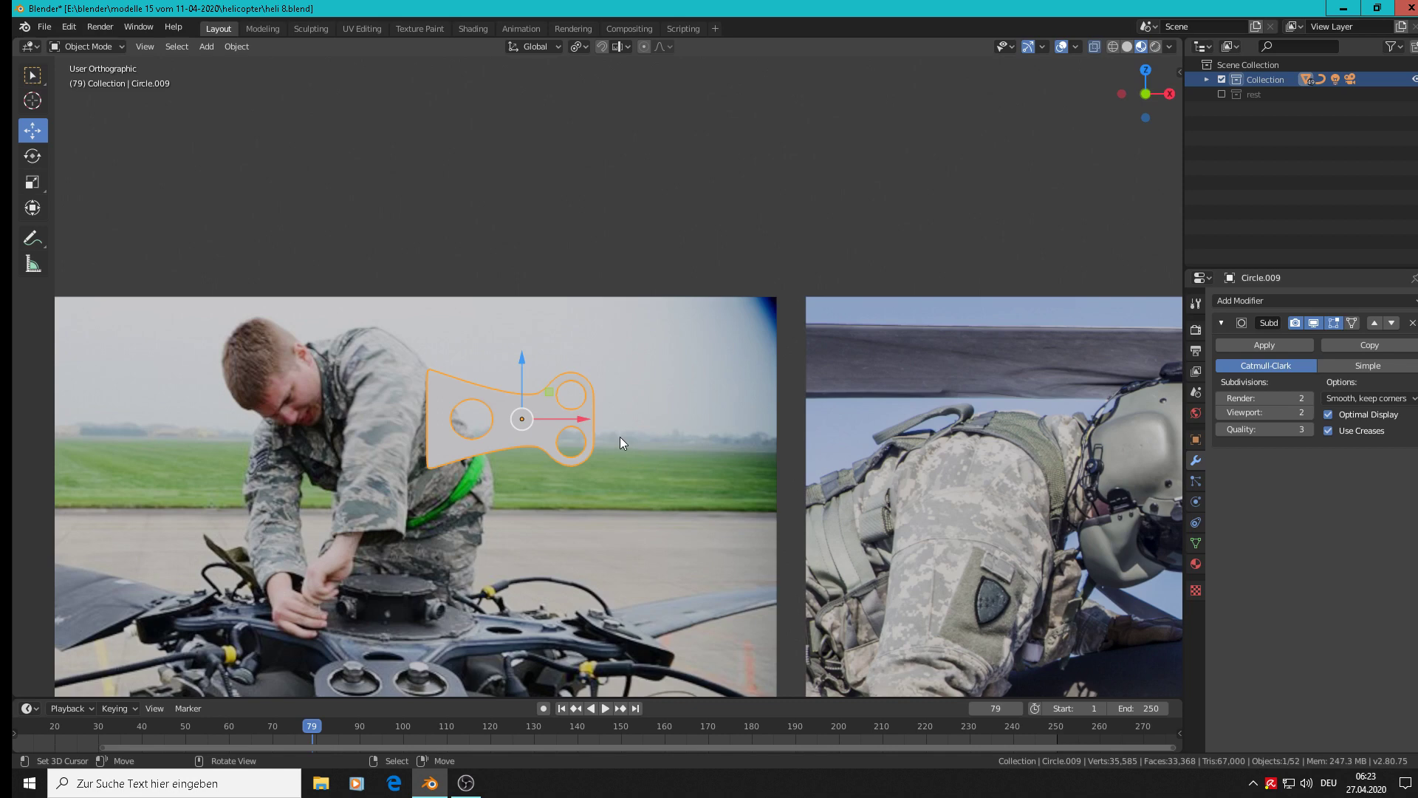
pyautogui.scroll(5, 542, 424)
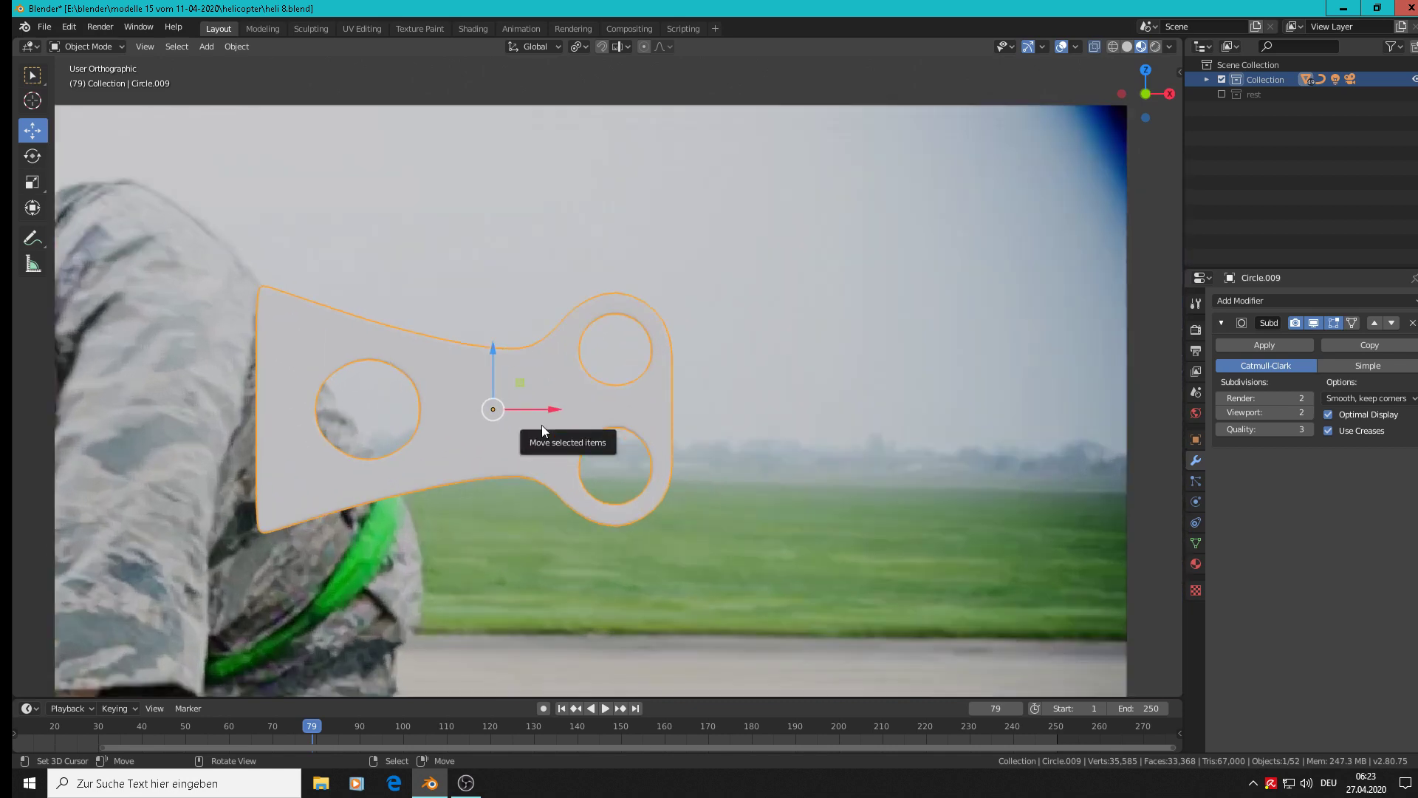
pyautogui.press('Tab')
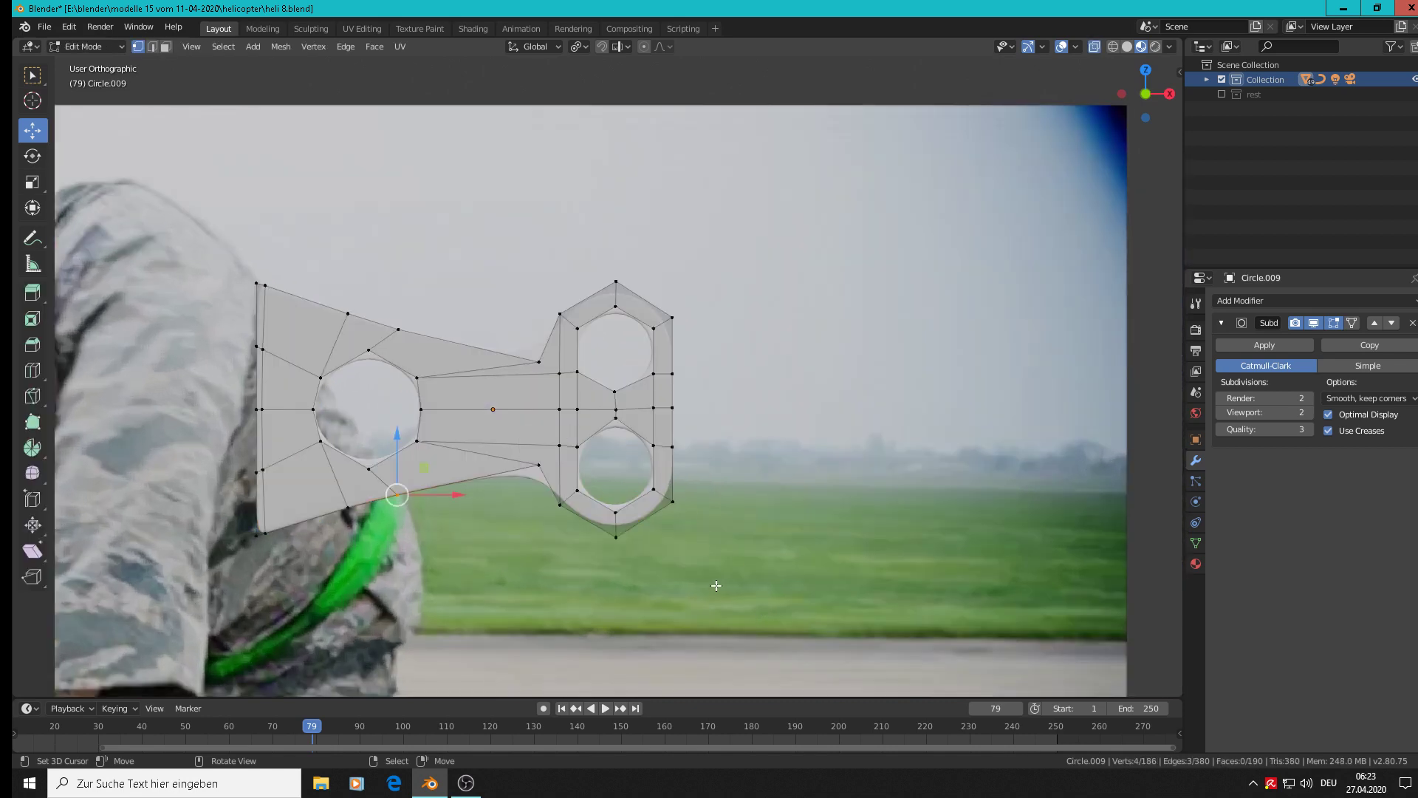
pyautogui.scroll(-4, 683, 571)
pyautogui.scroll(-2, 682, 570)
pyautogui.scroll(1, 611, 524)
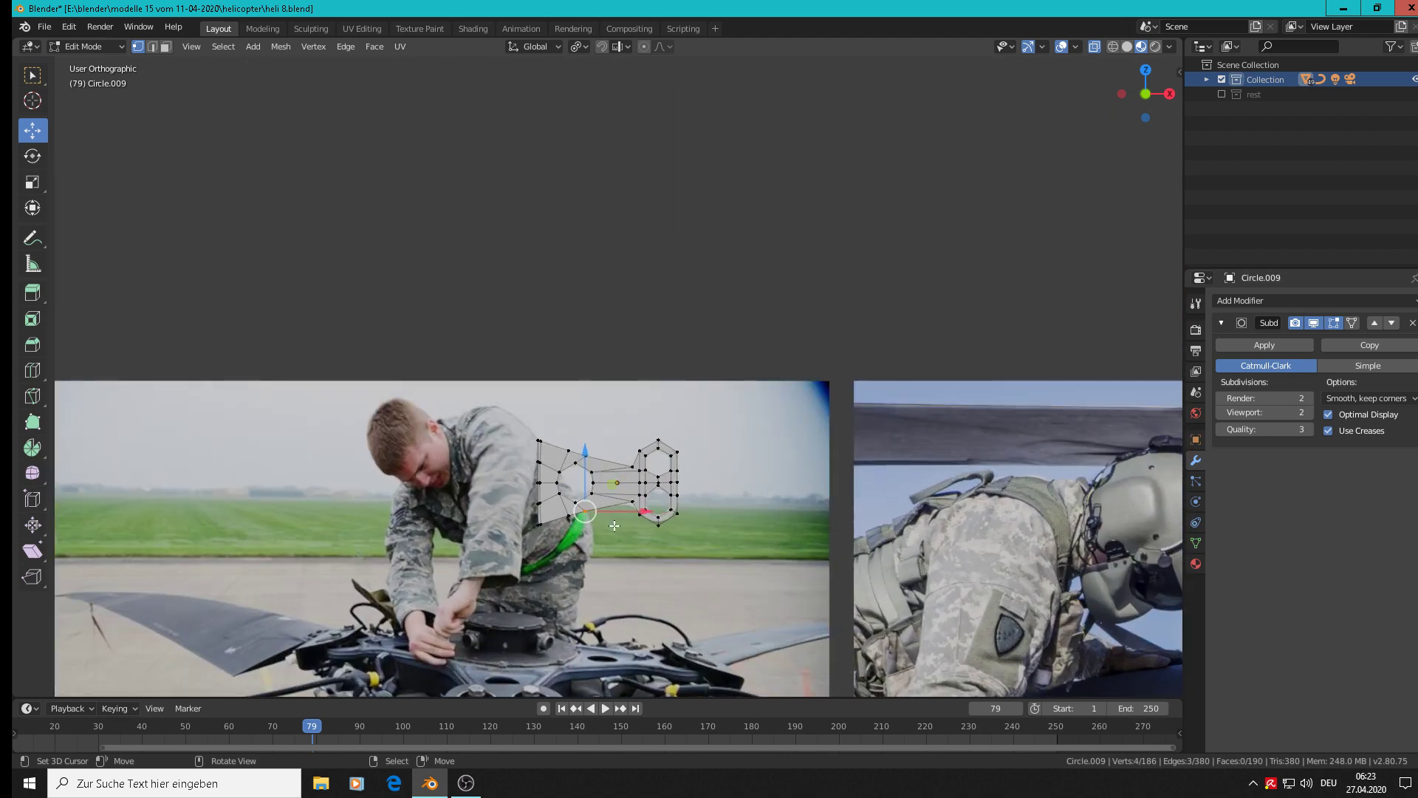
pyautogui.press('c')
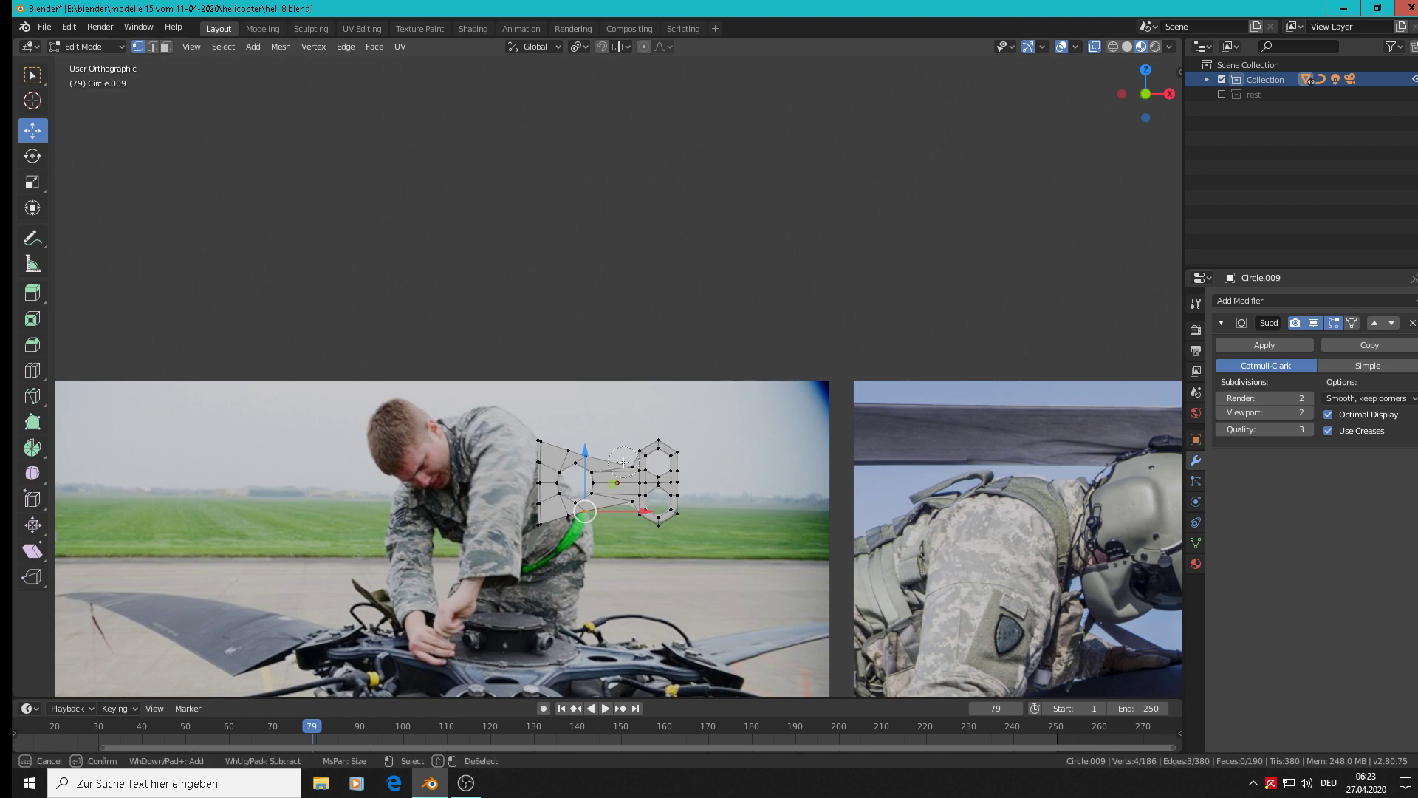
pyautogui.press('Escape')
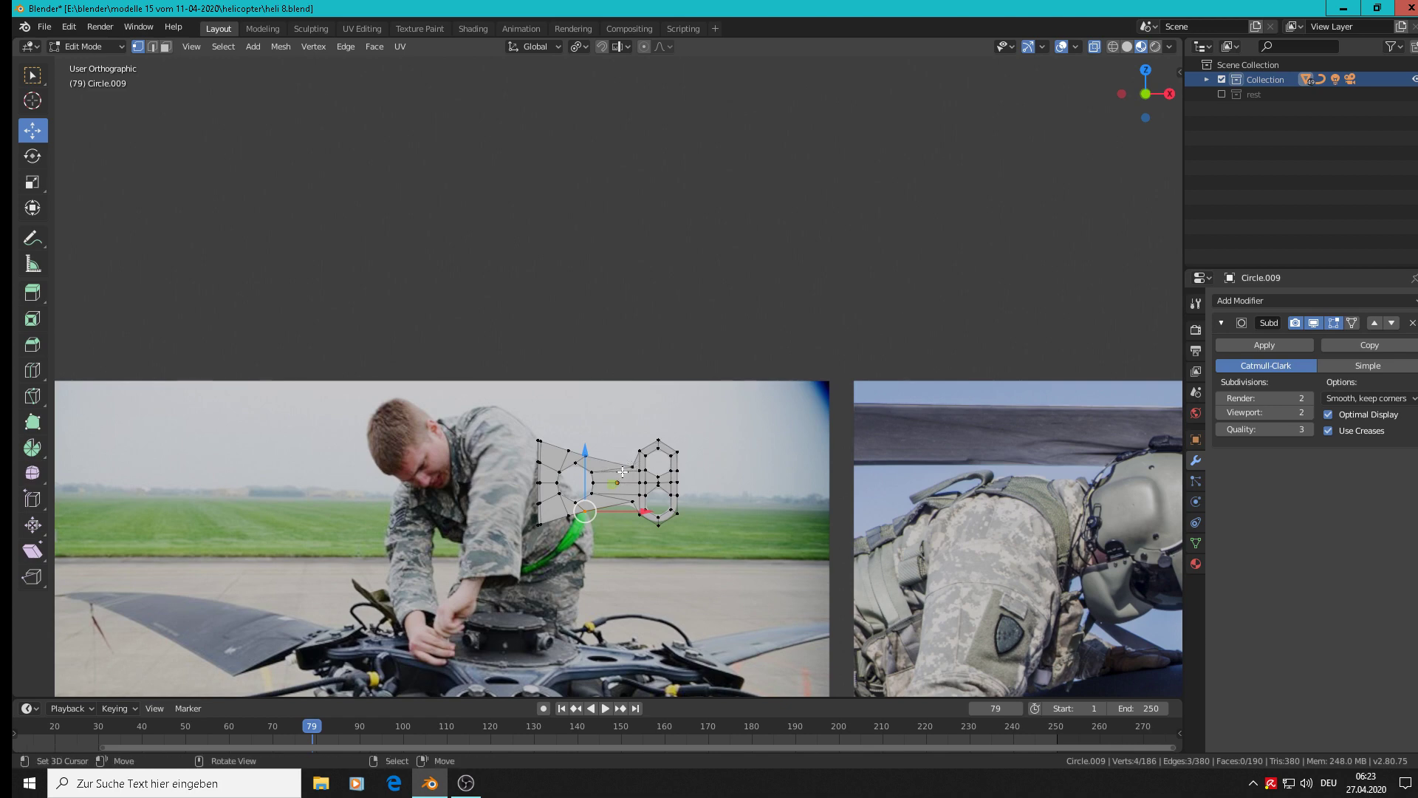
pyautogui.press('Tab')
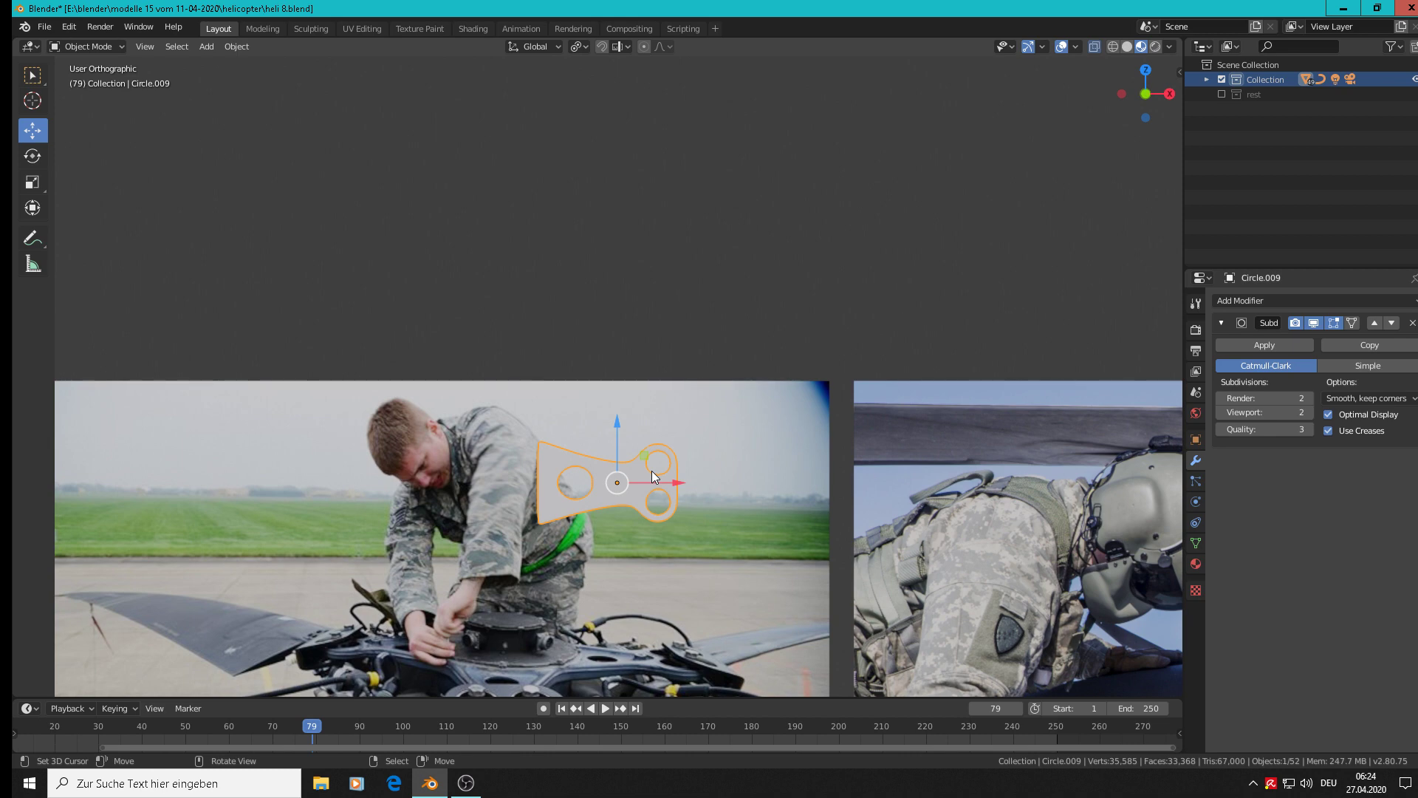
pyautogui.press('Tab')
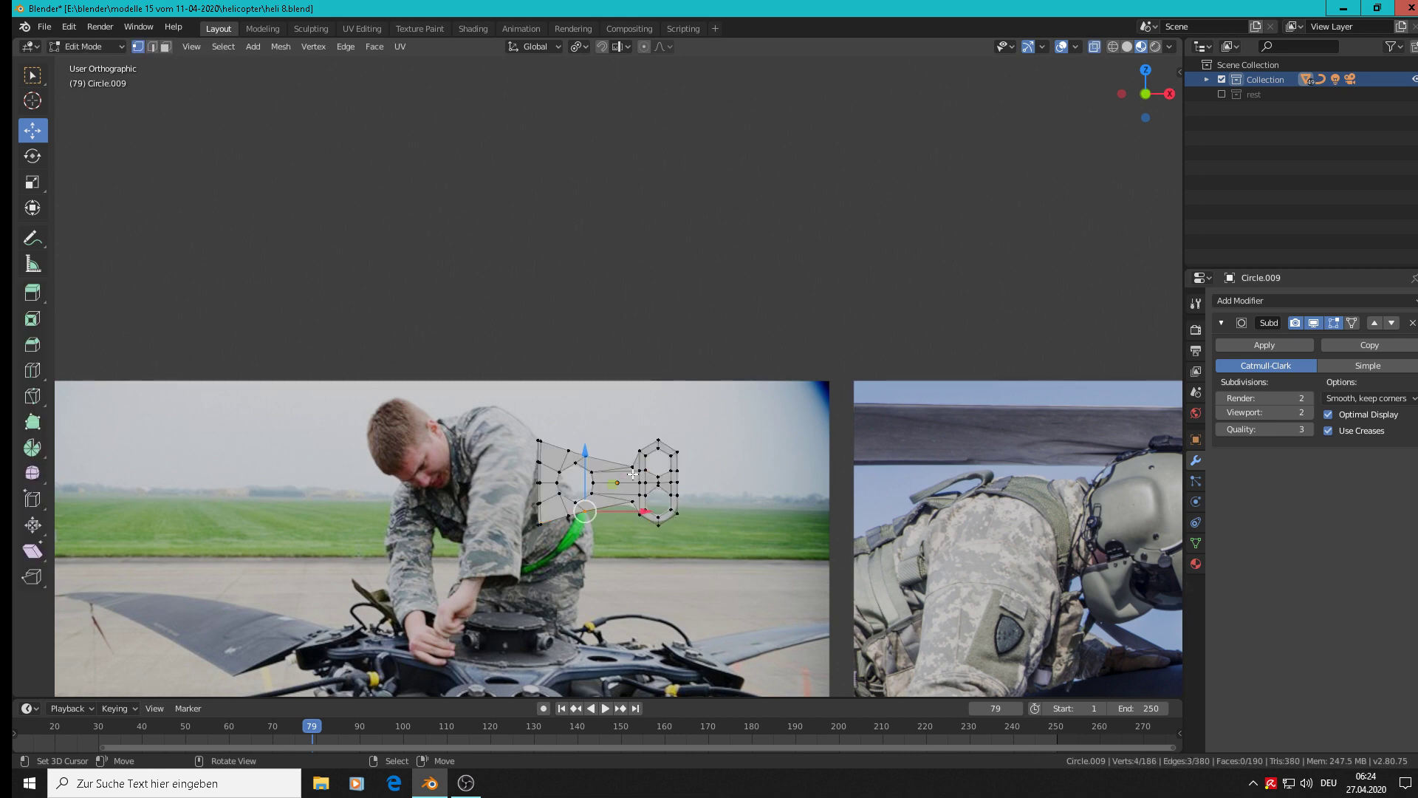
# Select the upper-edge vertices where the neck meets the rounded end and move them 0.00772 m along global Z.
pyautogui.click(631, 468)
pyautogui.scroll(7, 631, 469)
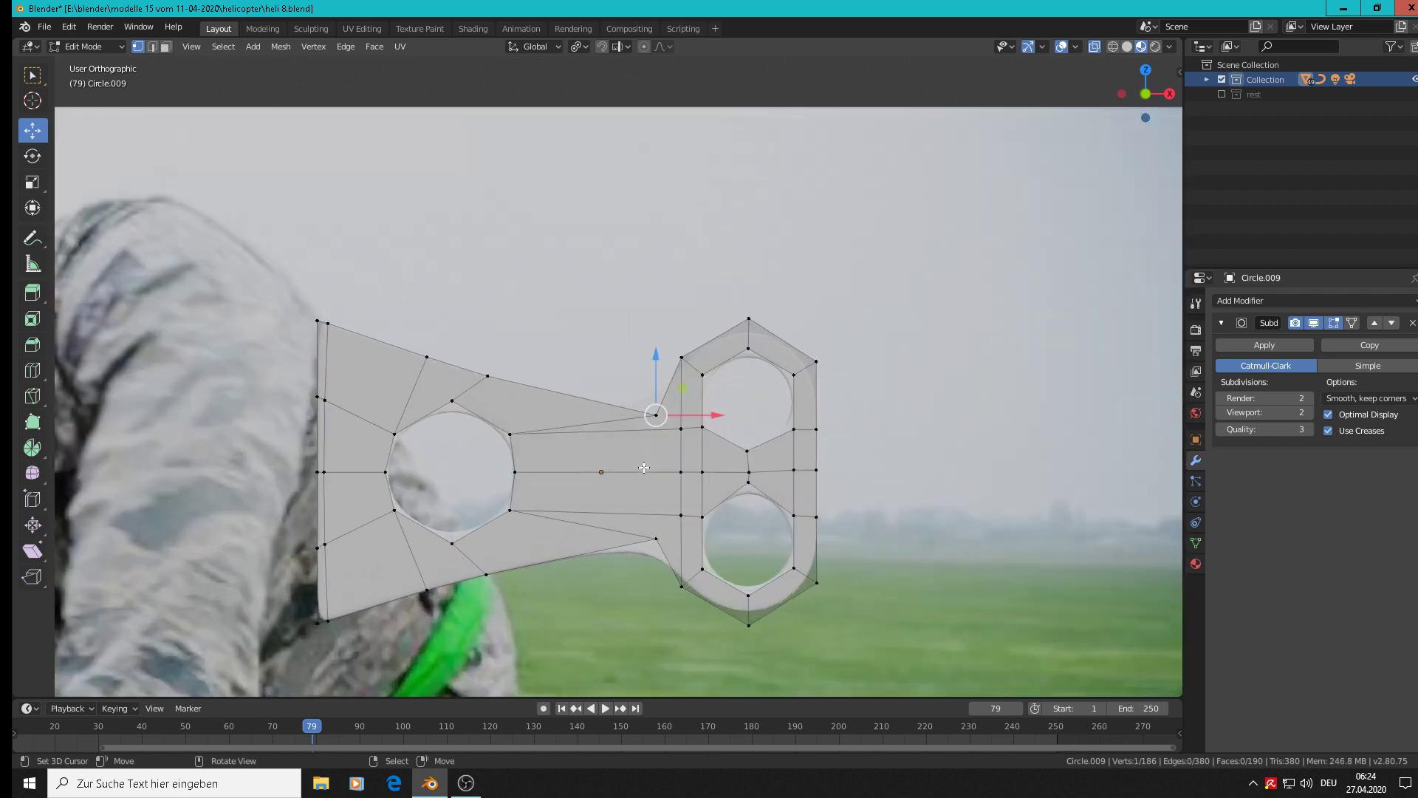
pyautogui.press('x')
pyautogui.press('Escape')
pyautogui.press('c')
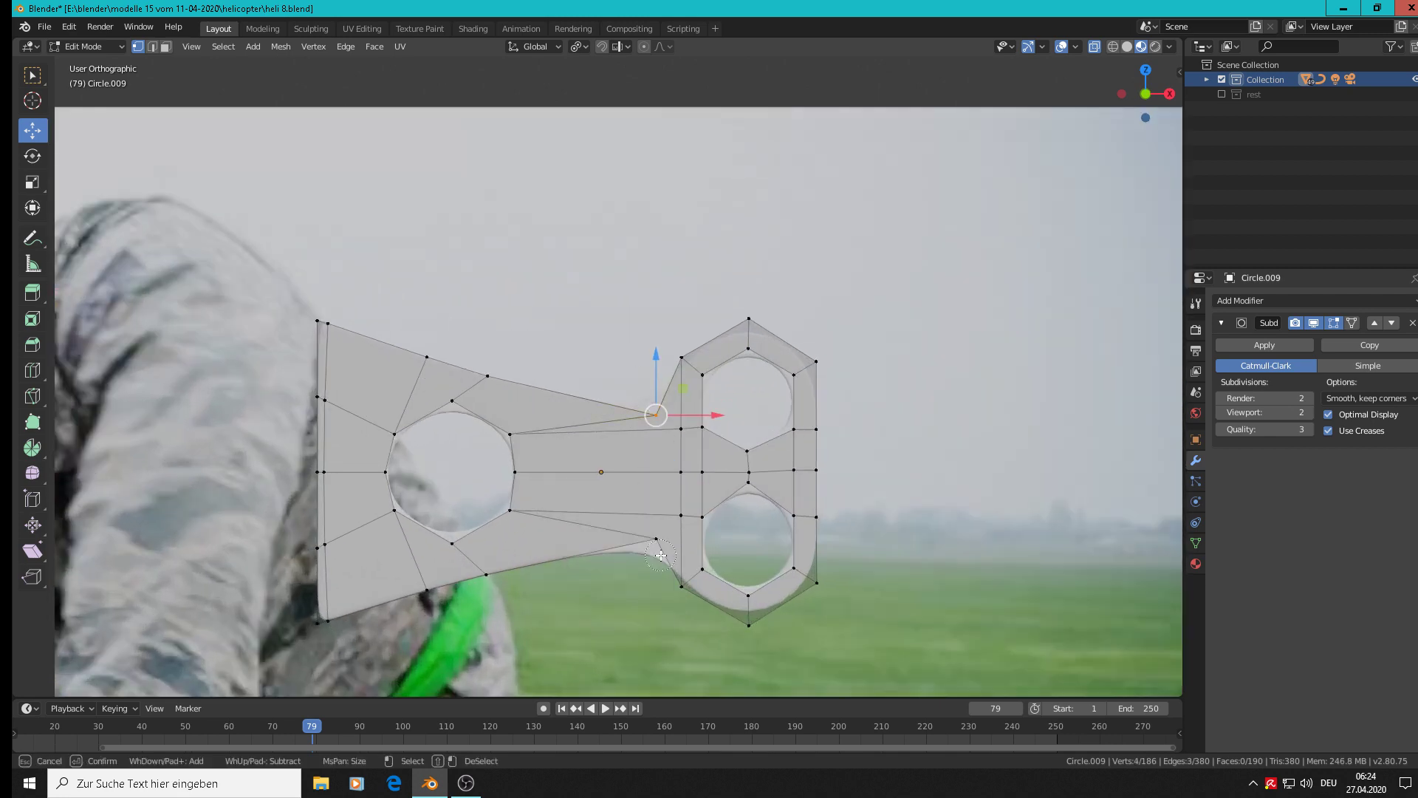
pyautogui.press('Escape')
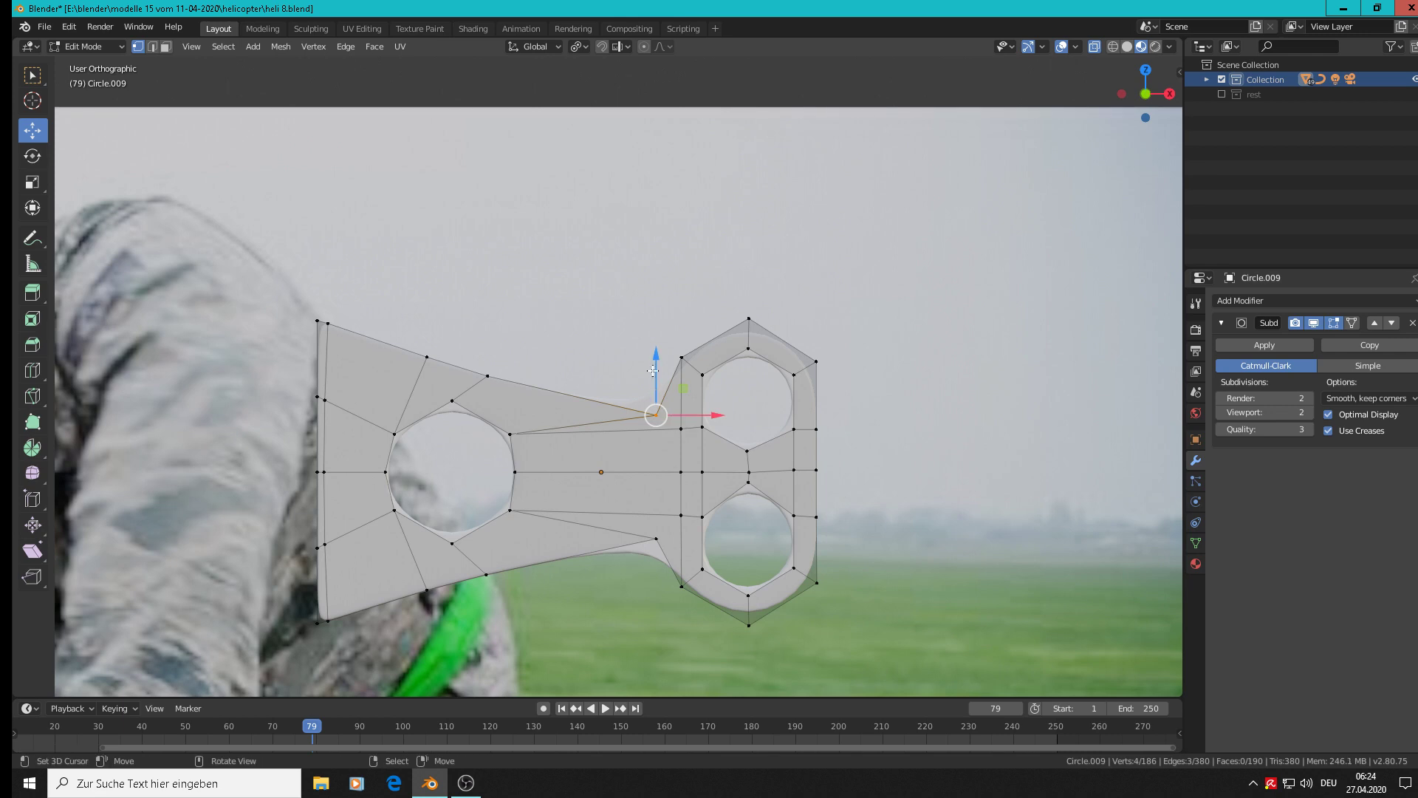
pyautogui.moveTo(651, 361); pyautogui.dragTo(651, 344)
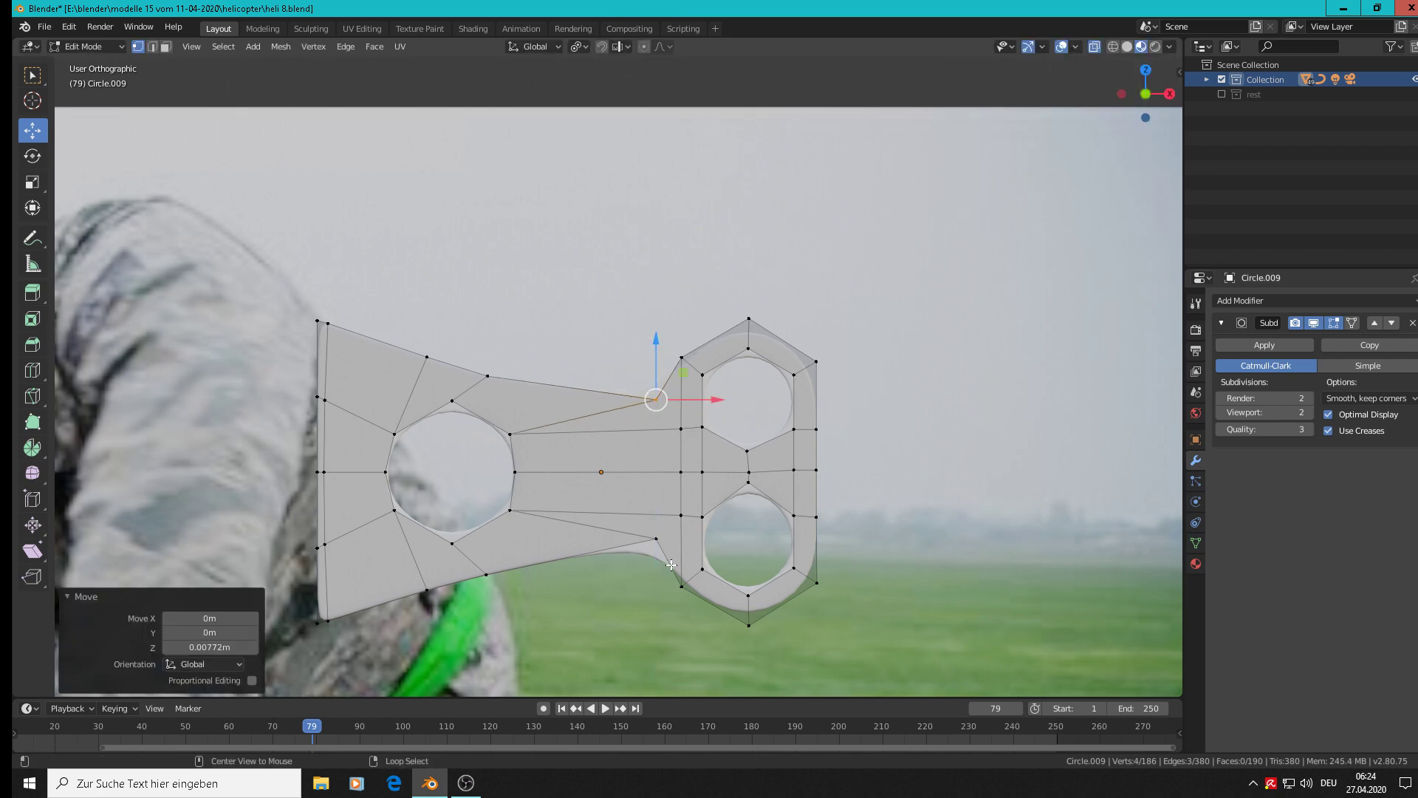
# Move the matching lower-edge vertices at the neck slightly downward and return to Object Mode beside the reference photo.
pyautogui.click(657, 539)
pyautogui.moveTo(657, 498); pyautogui.dragTo(660, 511)
pyautogui.press('Tab')
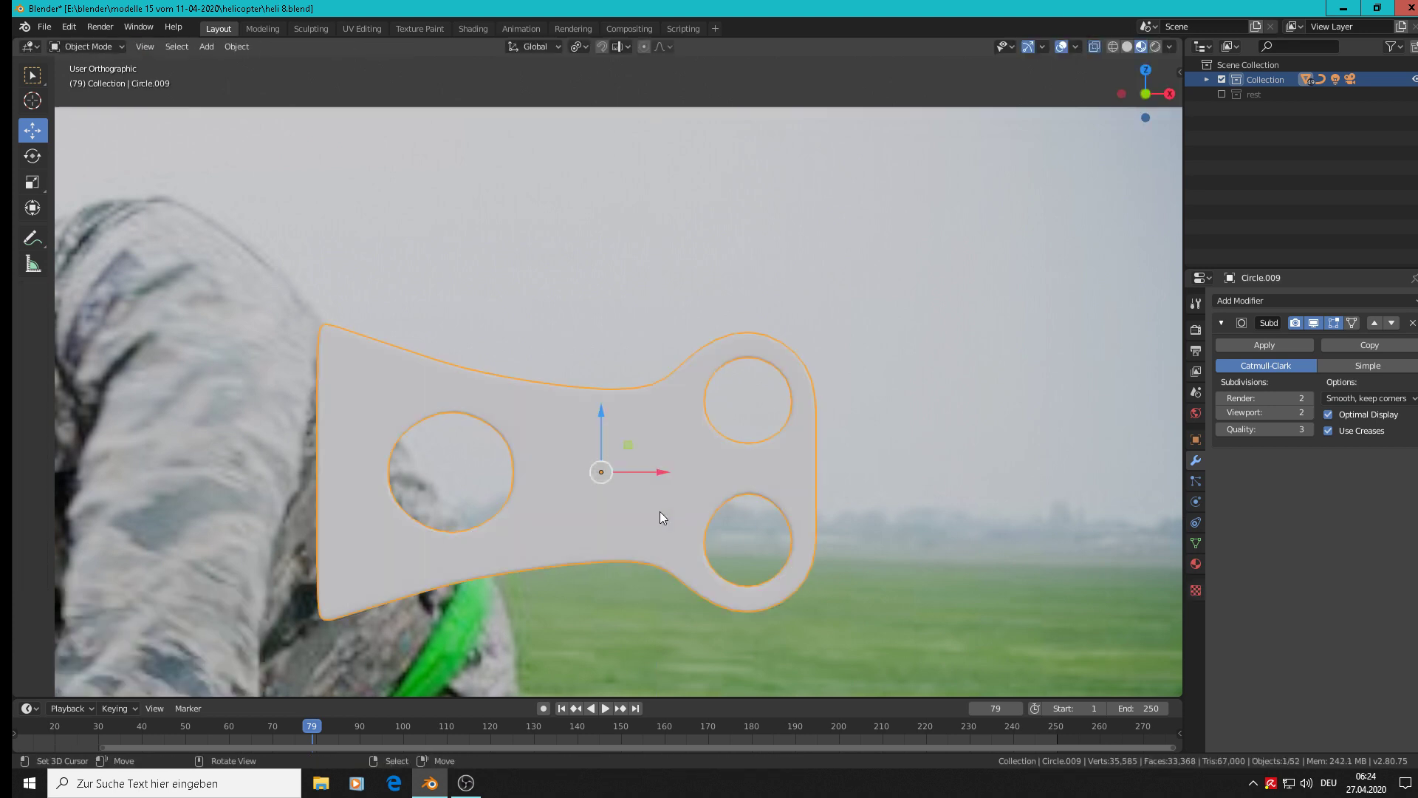
pyautogui.scroll(-8, 667, 471)
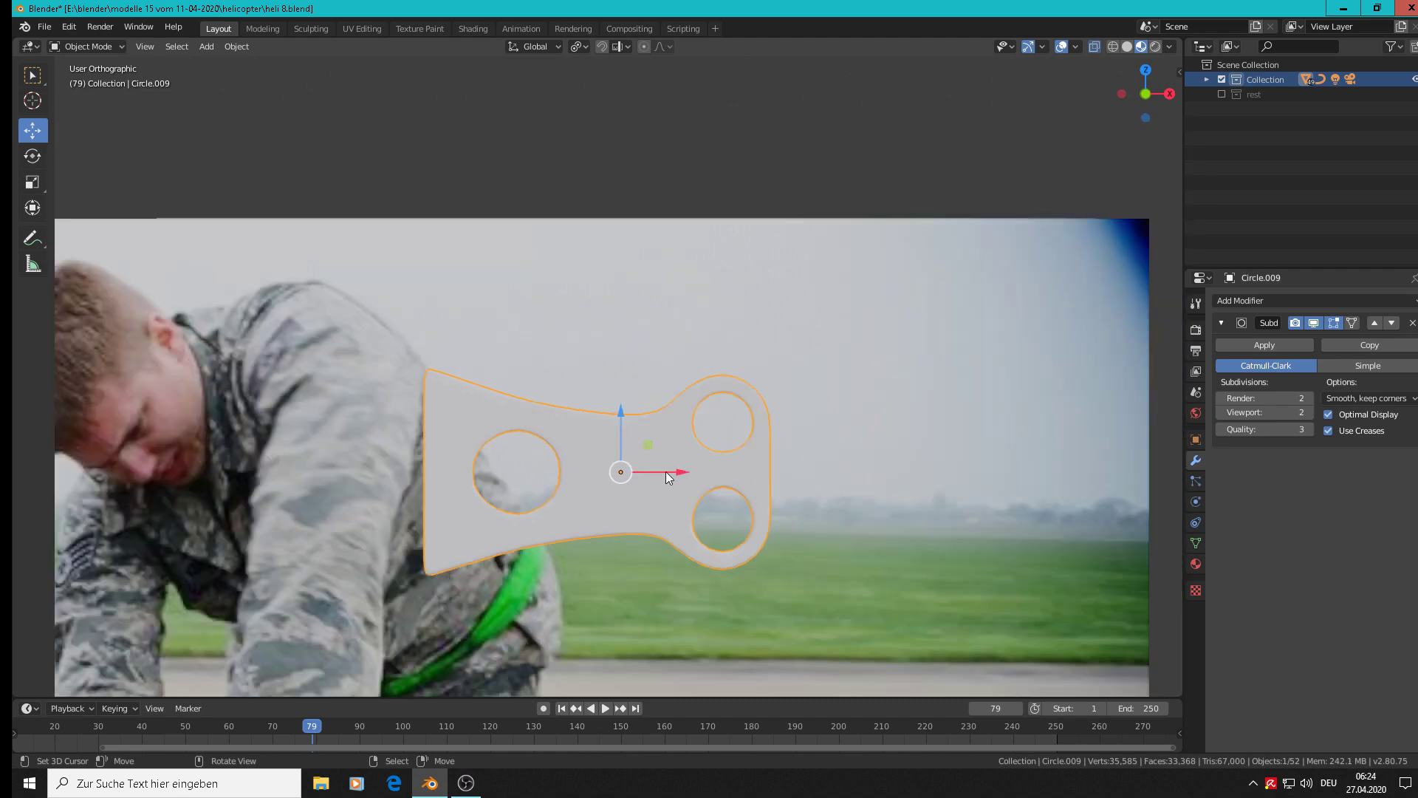
pyautogui.keyDown('shift'); pyautogui.moveTo(616, 301); pyautogui.dragTo(560, 57, button='middle'); pyautogui.keyUp('shift')
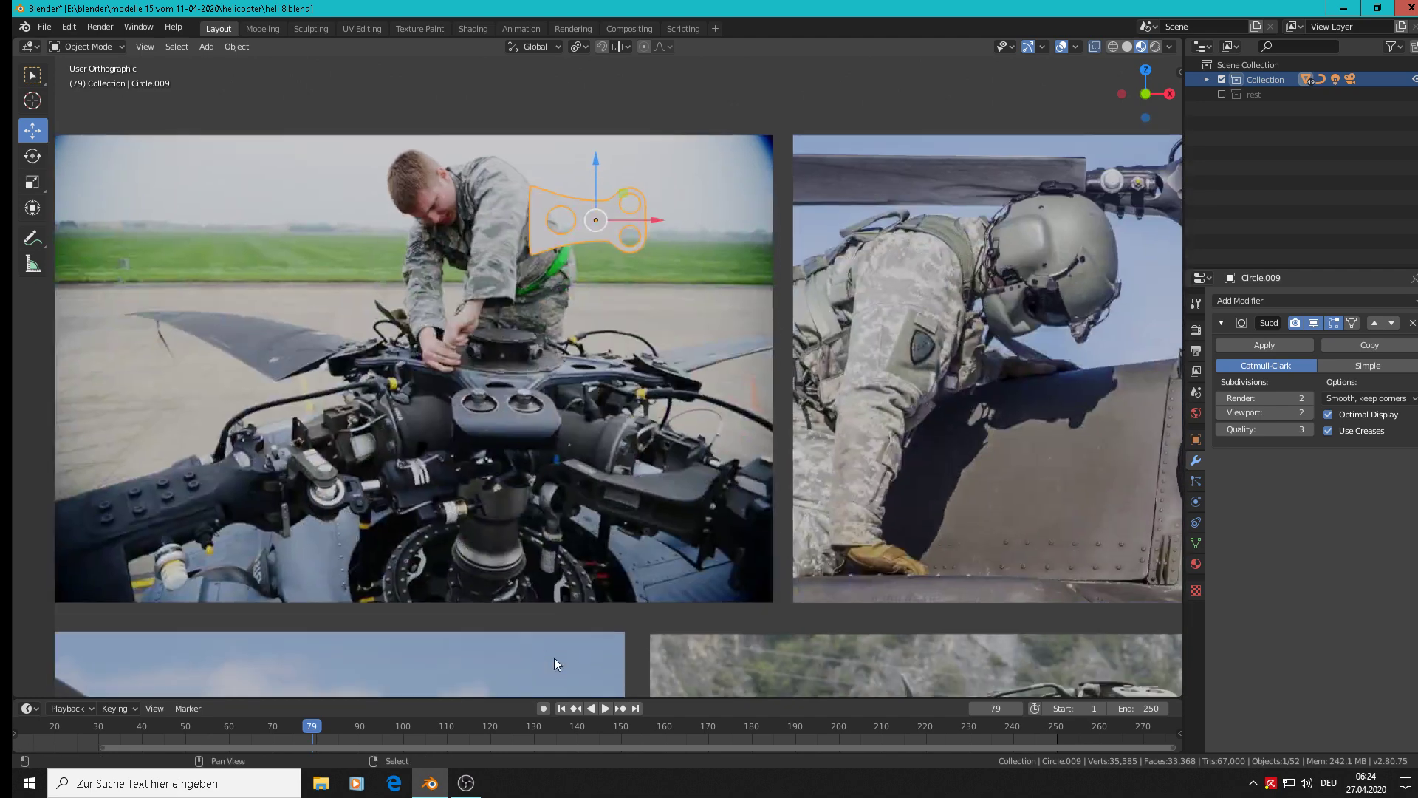